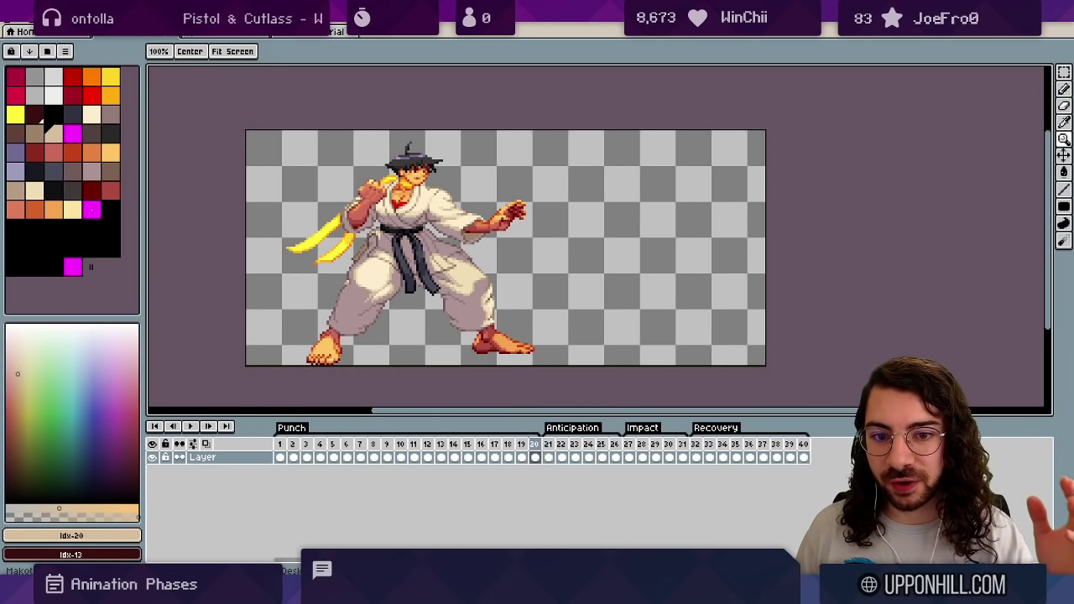
Play the Punch animation from frame 1, then return to that frame and step through the anticipation and impact poses frame by frame.
left_click(281, 447)
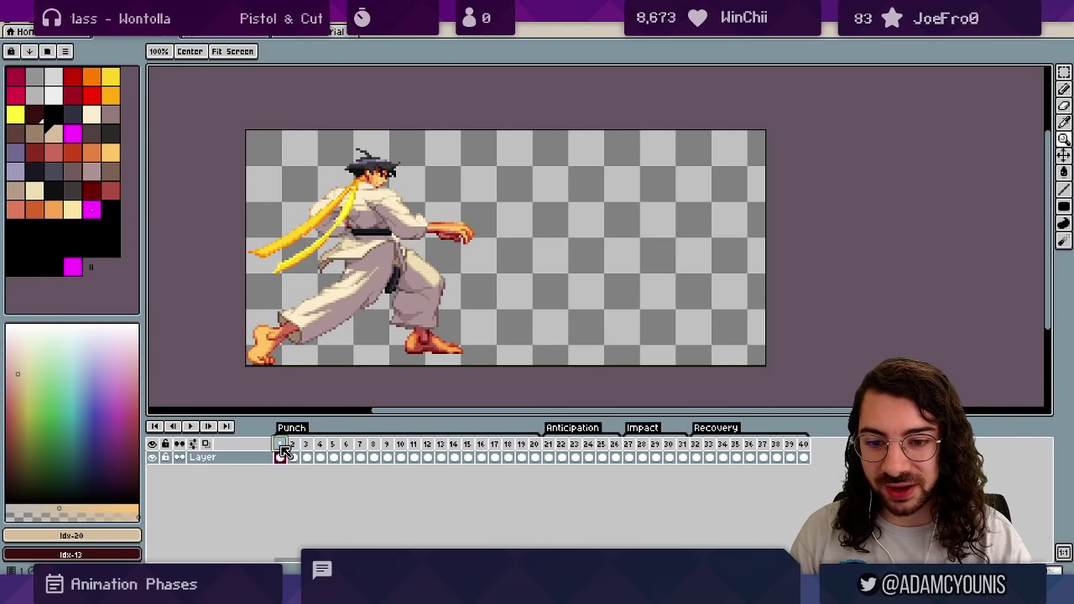
key("Return")
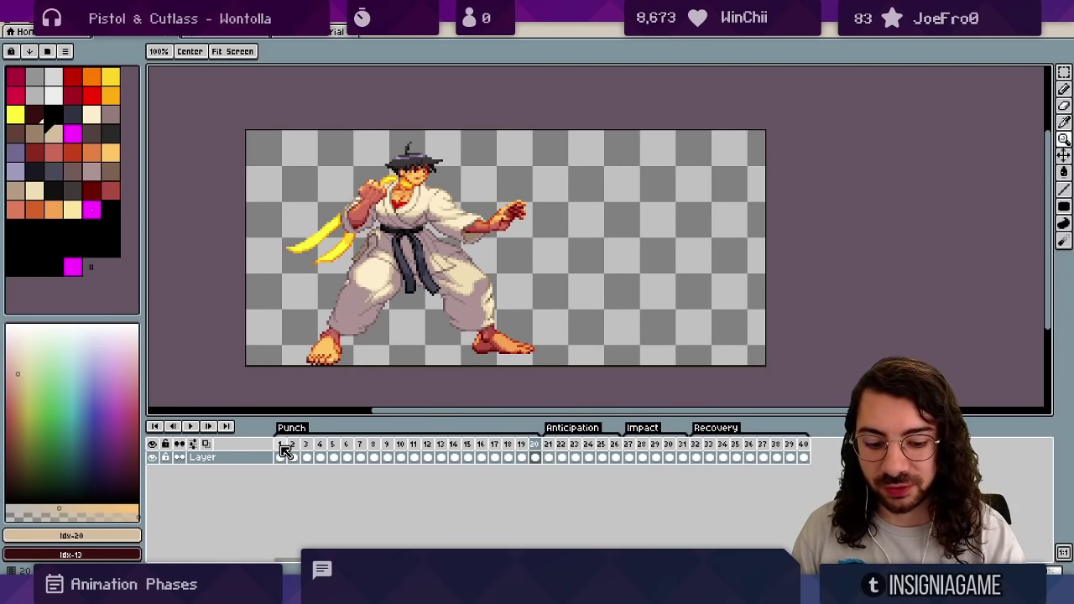
left_click(285, 451)
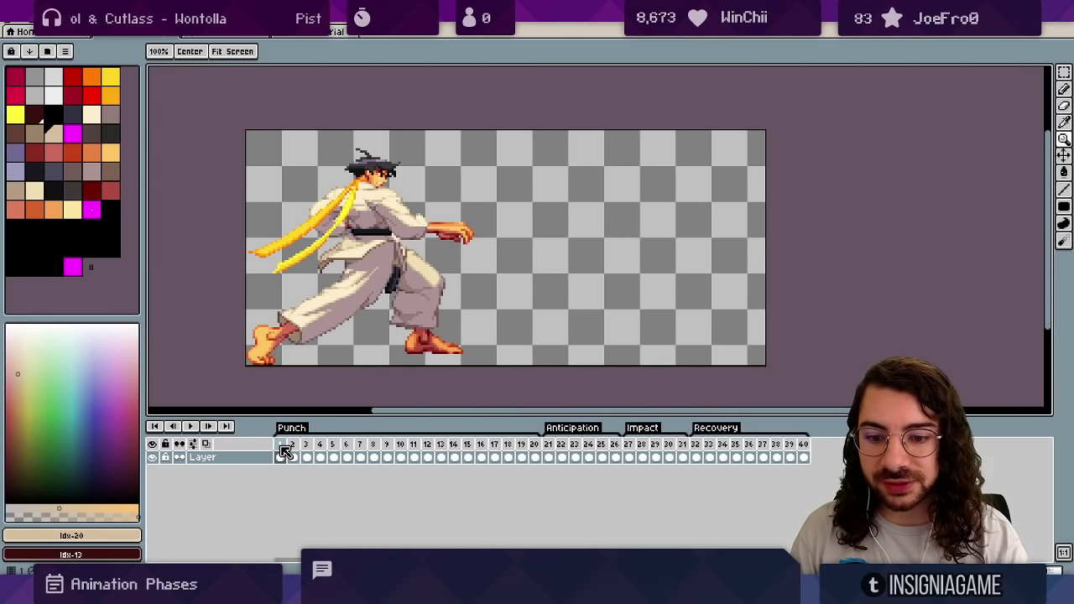
key("Right")
key("Right")
key("Right")
key("Right")
key("Right")
key("Right")
key("Right")
key("Right")
key("Right")
key("Right")
key("Right")
key("Right")
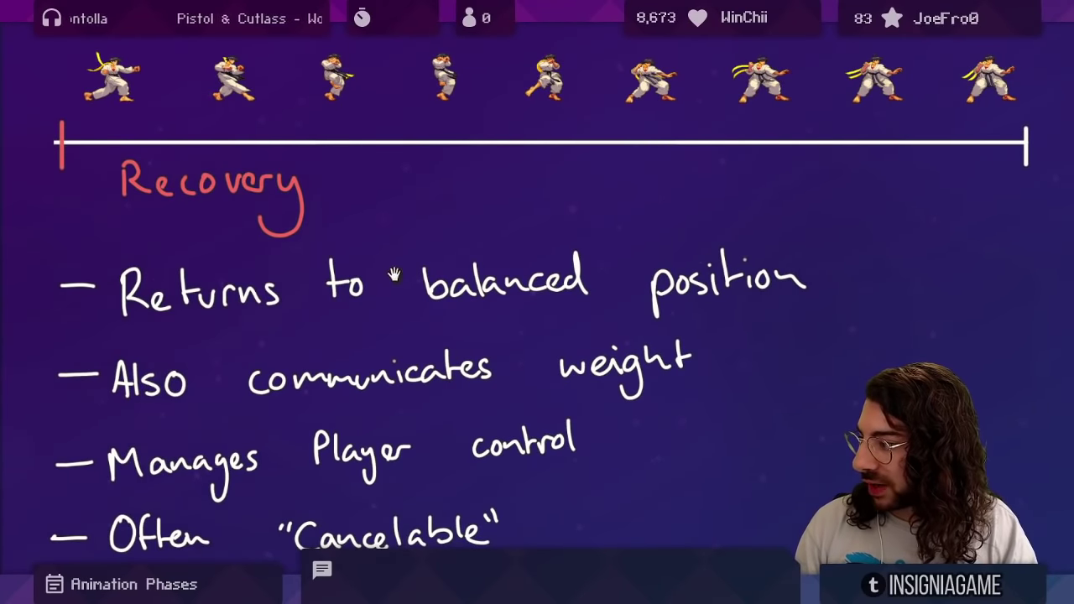
Review the Recovery notes and the Input-to-Feedback span of the Mechanical Breakpoints timeline.
left_click_drag(395, 274, 403, 266)
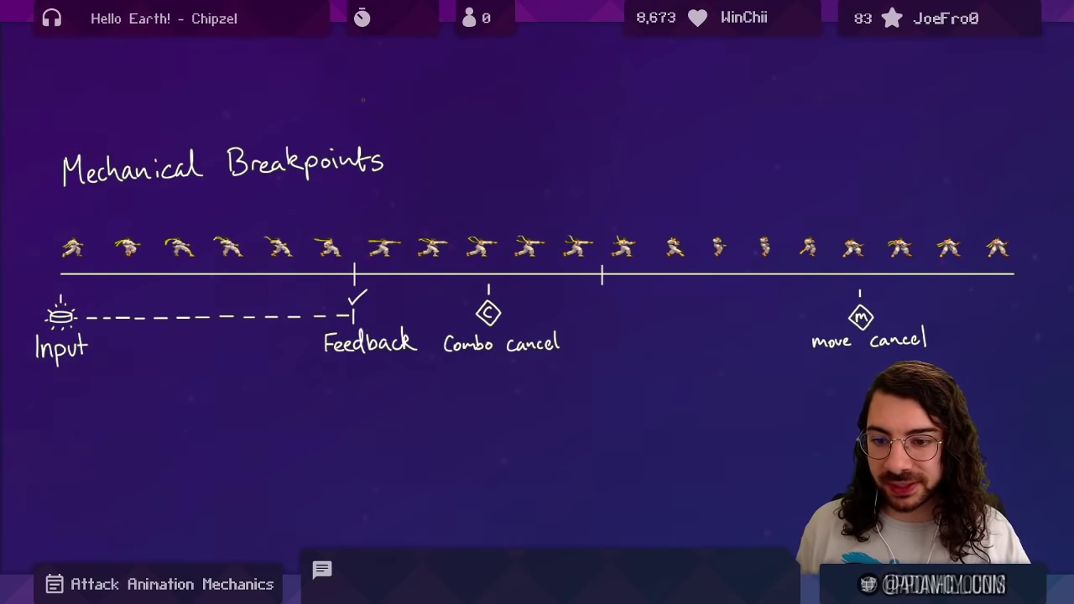
left_click_drag(195, 311, 214, 292)
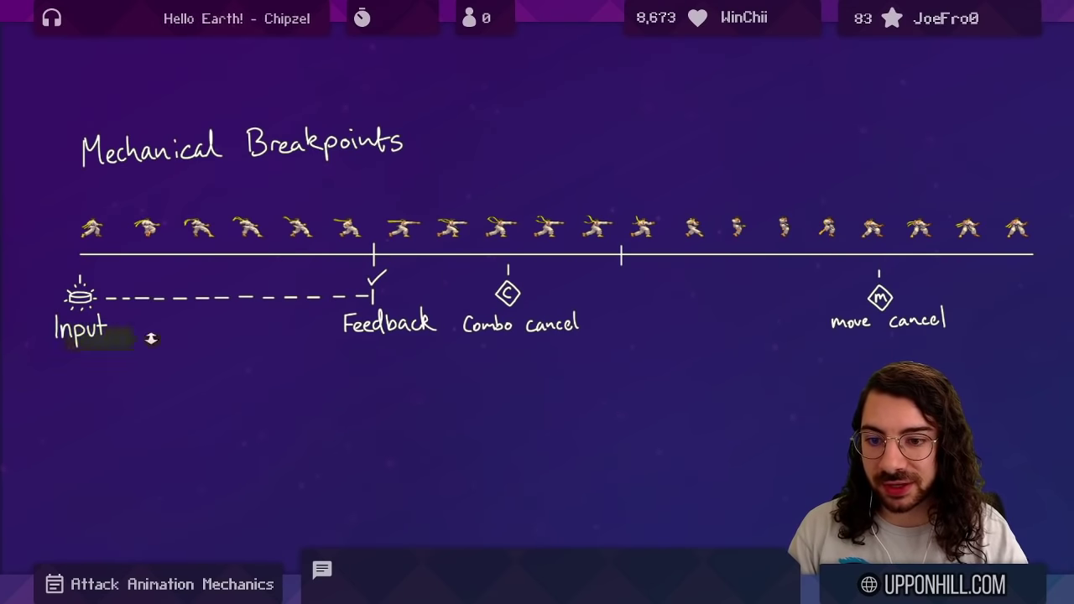
scroll(17, 285, "up", 5)
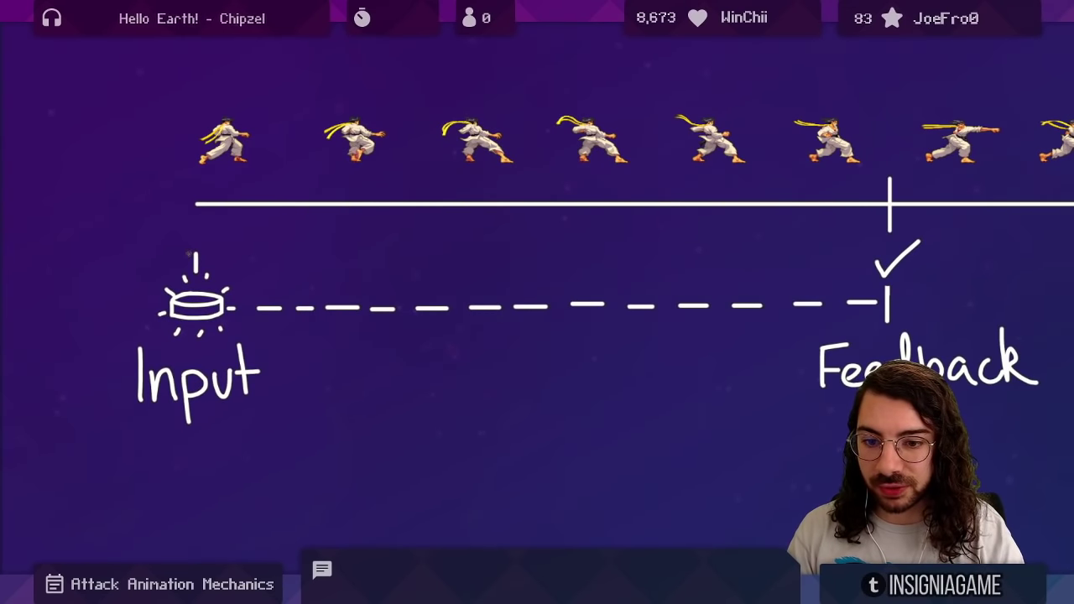
left_click_drag(461, 280, 388, 292)
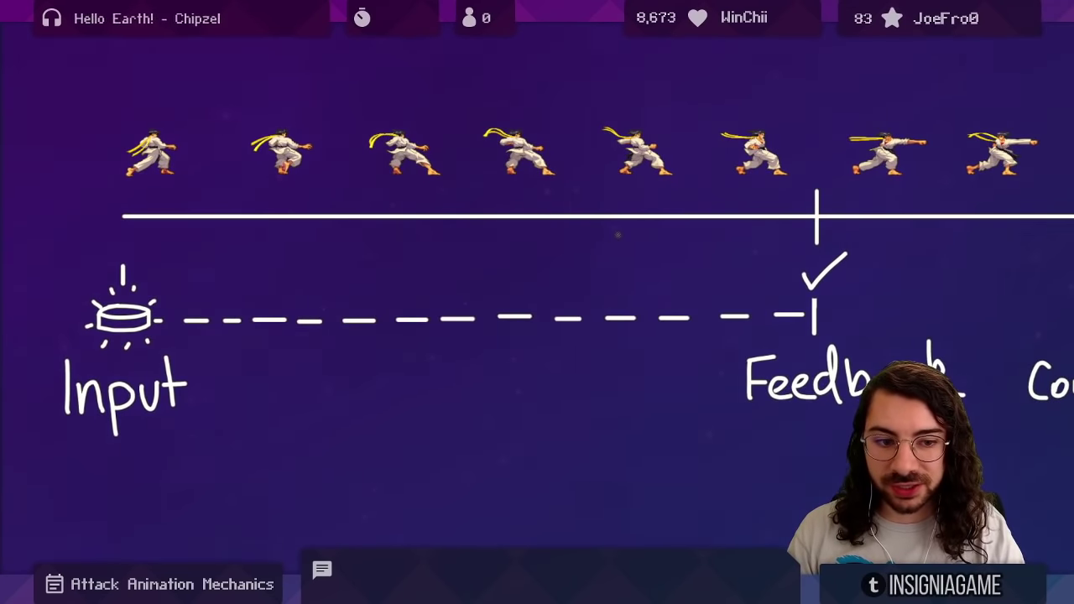
left_click_drag(651, 246, 620, 239)
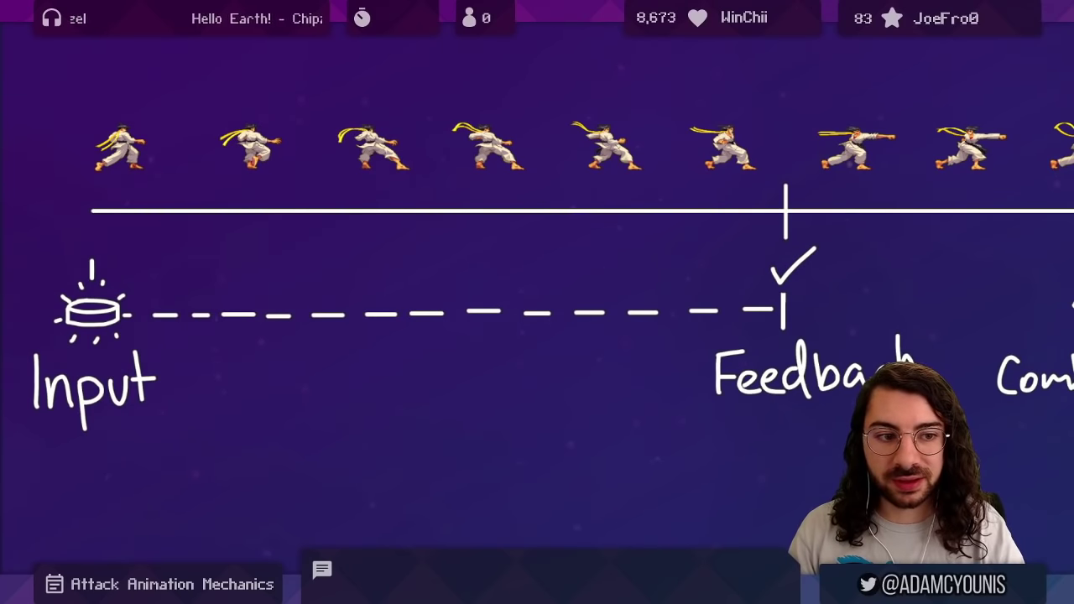
left_click_drag(815, 182, 503, 282)
mouse_move(504, 282)
left_mouse_down()
mouse_move(618, 114)
mouse_move(576, 242)
mouse_move(578, 216)
mouse_move(532, 324)
mouse_move(592, 197)
left_mouse_up()
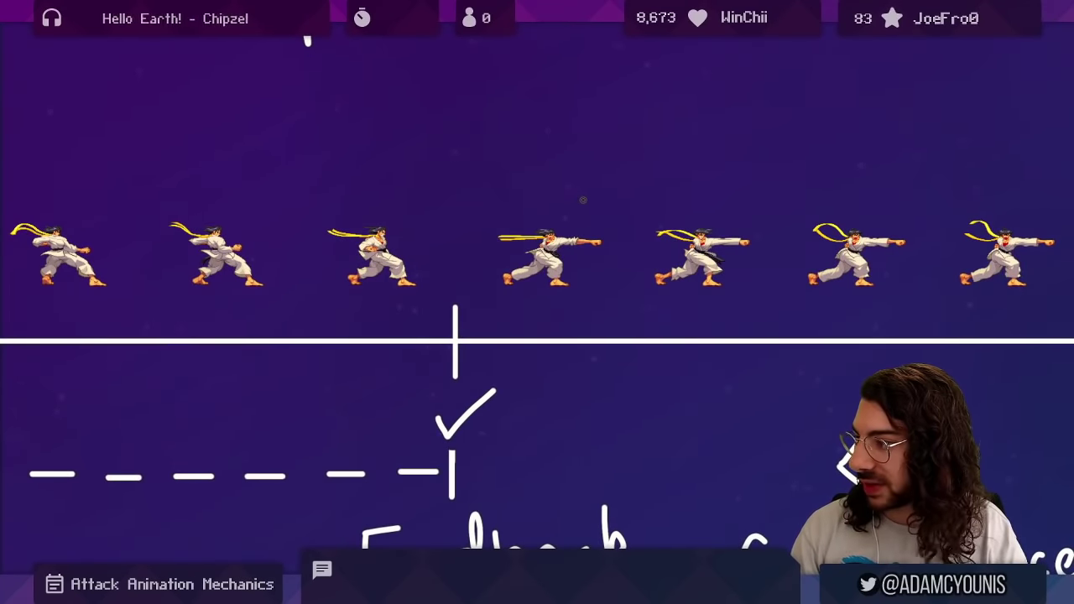
scroll(615, 204, "down", 3)
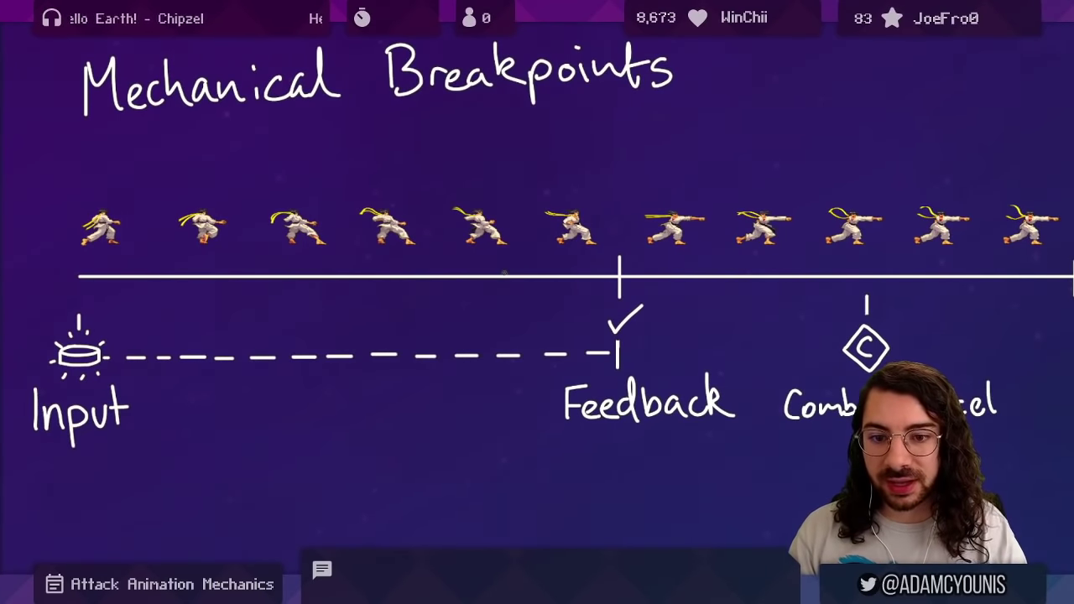
Examine the Combo cancel breakpoint among the extended-arm punch frames after Feedback.
left_click_drag(729, 290, 386, 280)
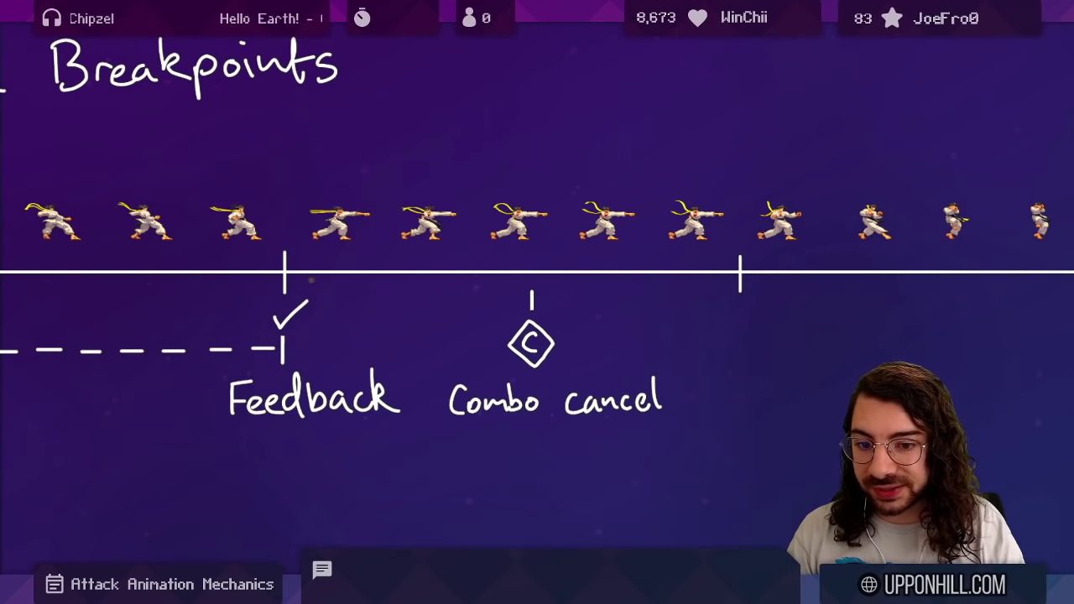
left_click_drag(438, 292, 355, 304)
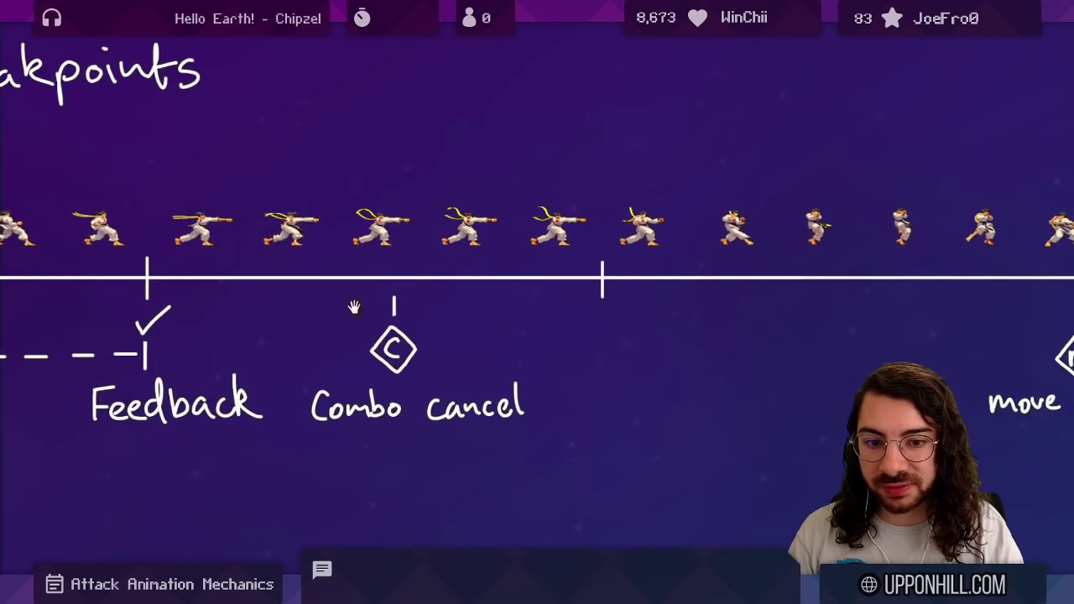
left_click_drag(397, 346, 395, 315)
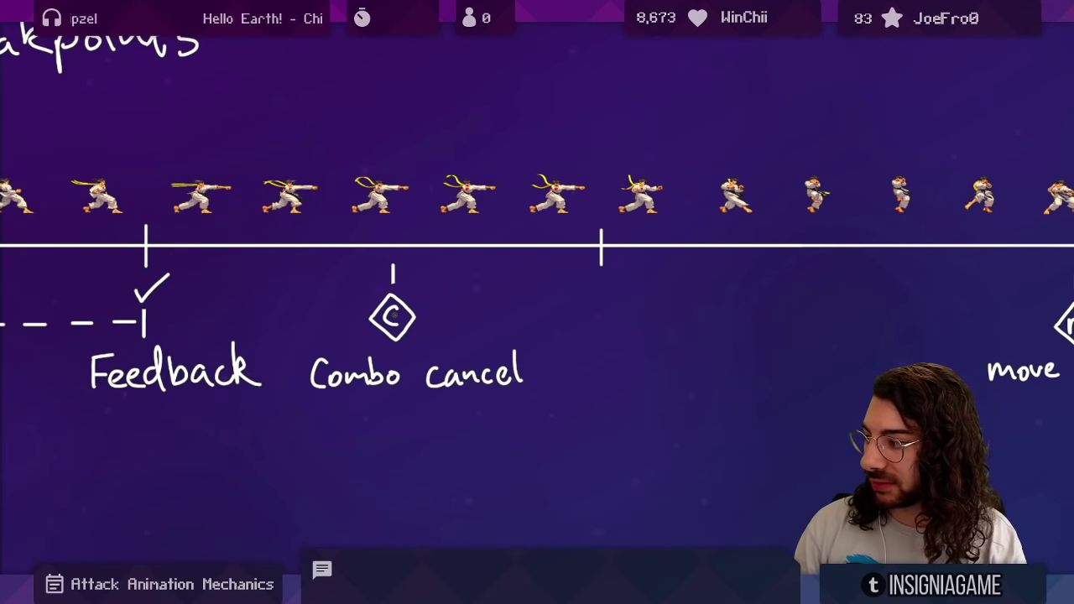
left_click_drag(304, 305, 381, 283)
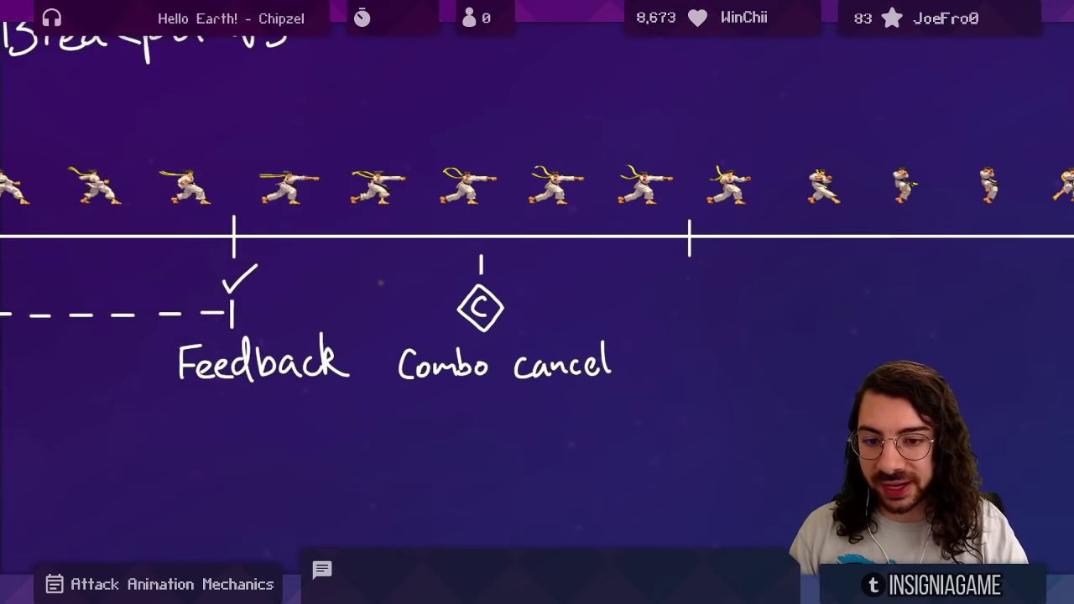
mouse_move(501, 266)
left_mouse_down()
mouse_move(432, 312)
mouse_move(475, 257)
mouse_move(507, 267)
left_mouse_up()
key("ctrl+z")
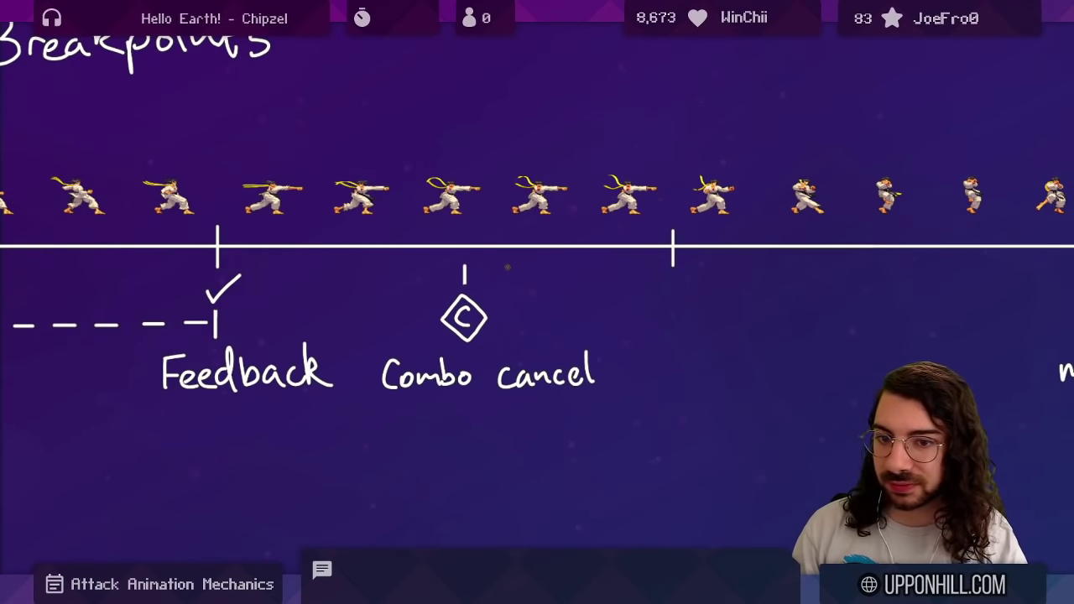
left_click_drag(429, 185, 447, 231)
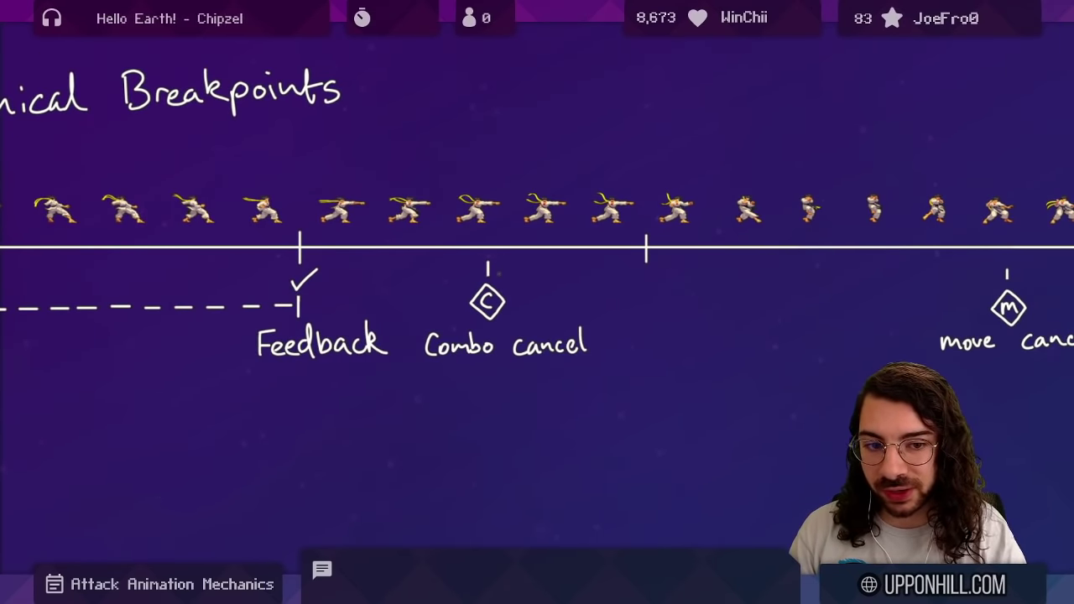
Examine the move cancel breakpoint among the recovery frames at the end of the timeline.
left_click_drag(712, 249, 335, 271)
scroll(491, 229, "up", 2)
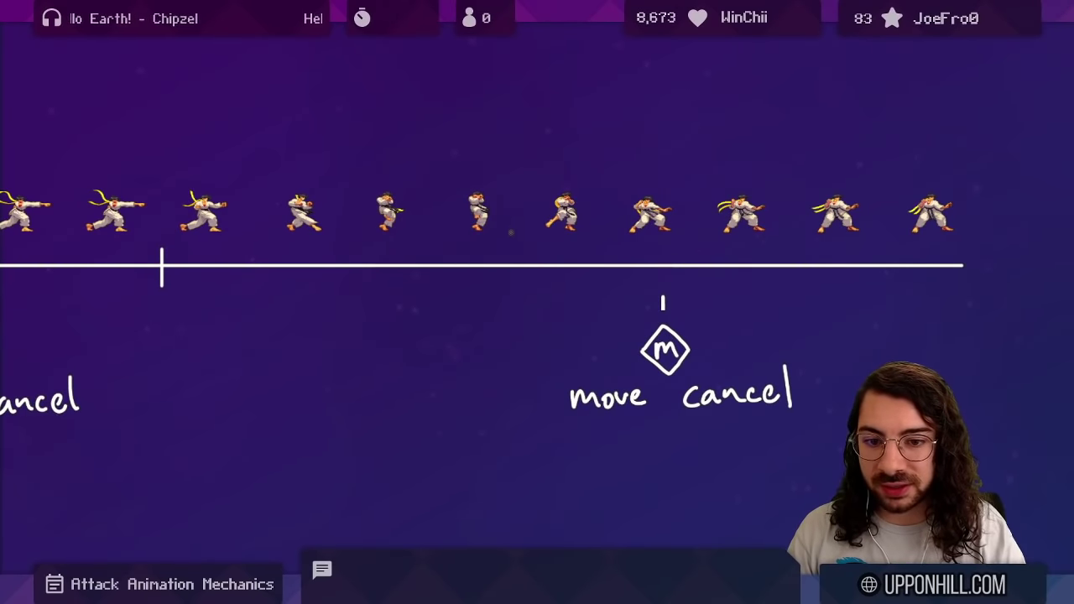
left_click_drag(587, 310, 576, 285)
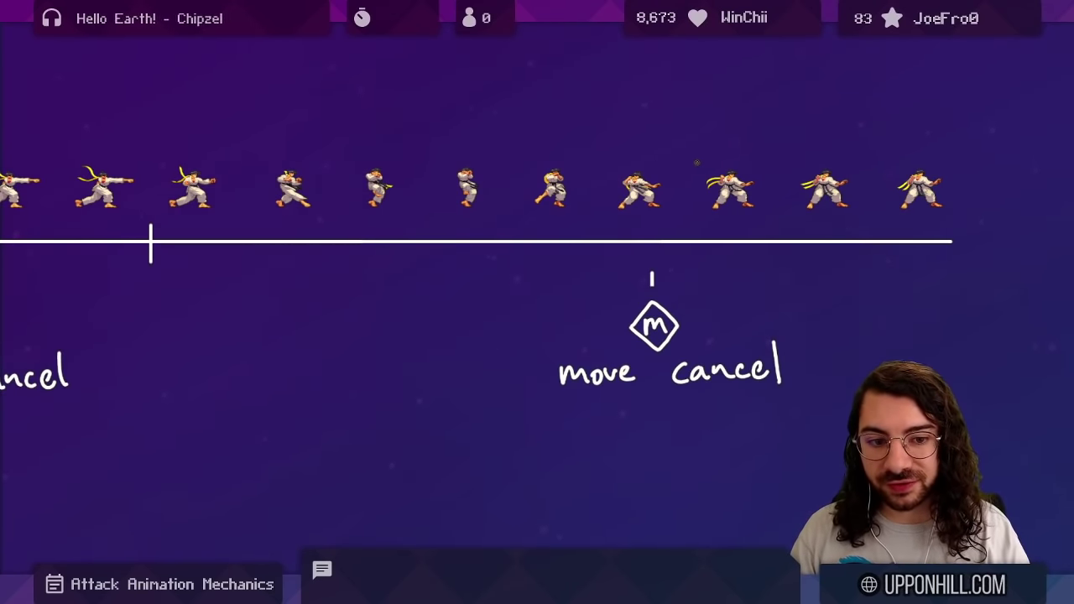
mouse_move(695, 265)
left_mouse_down()
mouse_move(593, 434)
mouse_move(750, 273)
left_mouse_up()
key("ctrl+z")
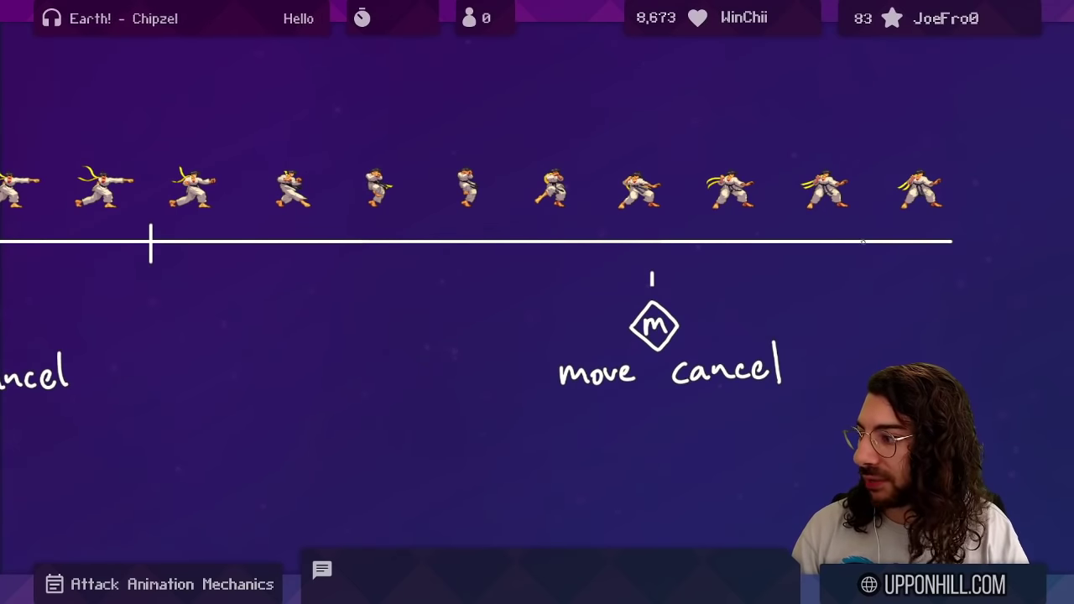
left_click_drag(952, 156, 931, 156)
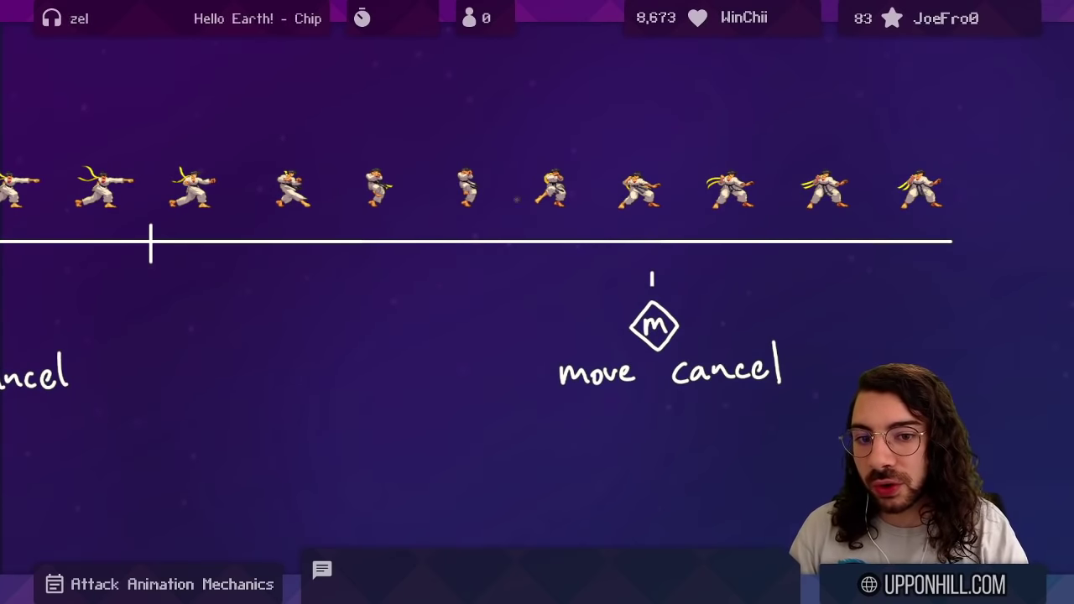
Review the whole Mechanical Breakpoints timeline, from the Input marker to the move cancel marker.
scroll(494, 229, "down", 2)
left_click_drag(494, 229, 622, 259)
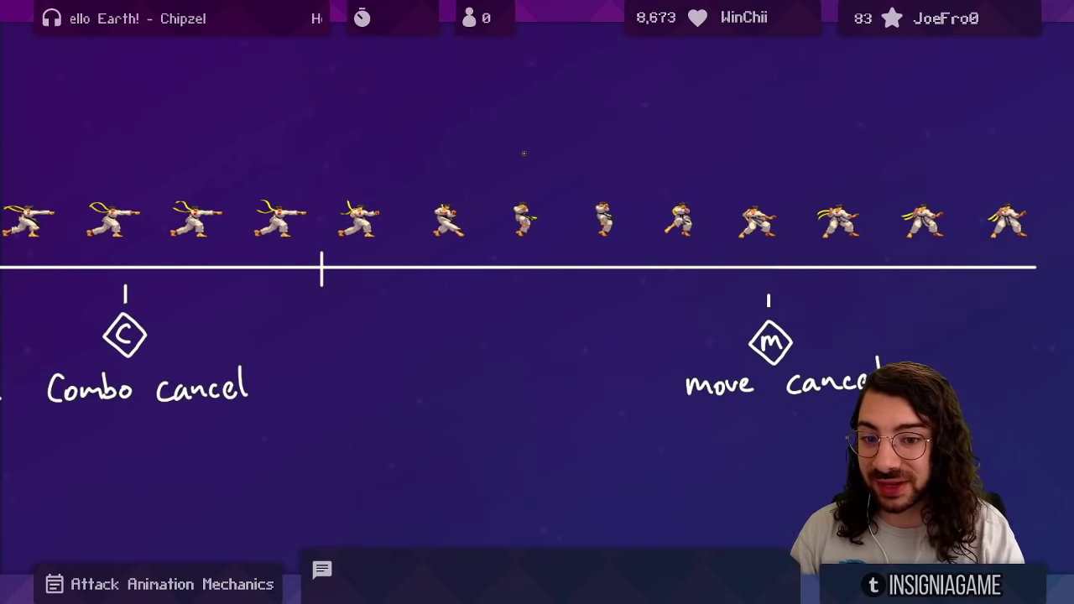
scroll(519, 199, "down", 3)
left_click_drag(419, 205, 702, 242)
scroll(636, 229, "down", 1)
scroll(637, 228, "down", 1)
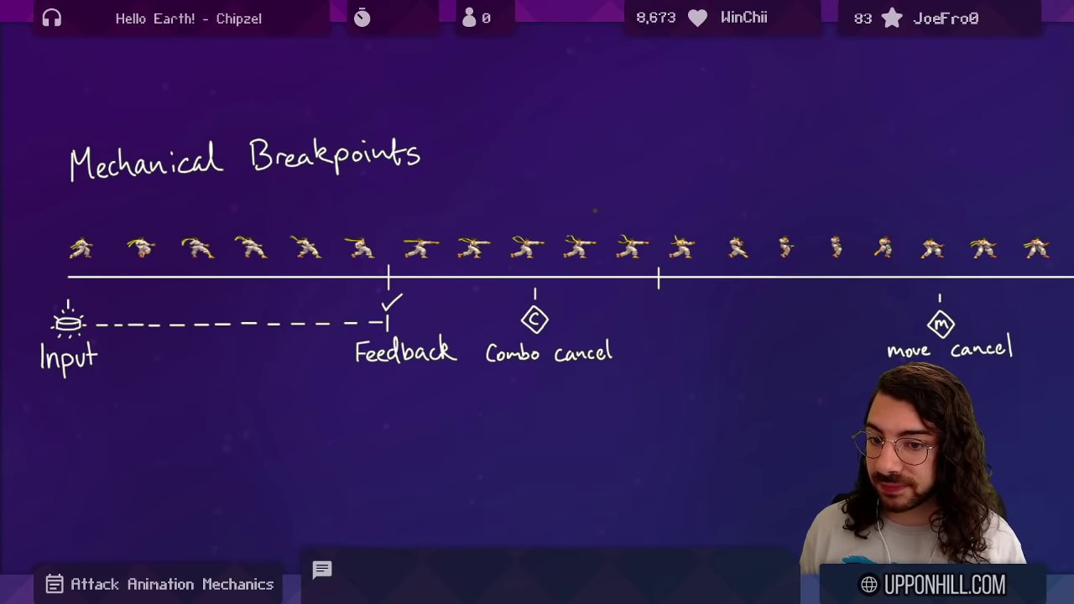
Examine the Difference Between chart comparing the 1p, PvP and Enemy attack phase bars.
left_click_drag(401, 158, 421, 502)
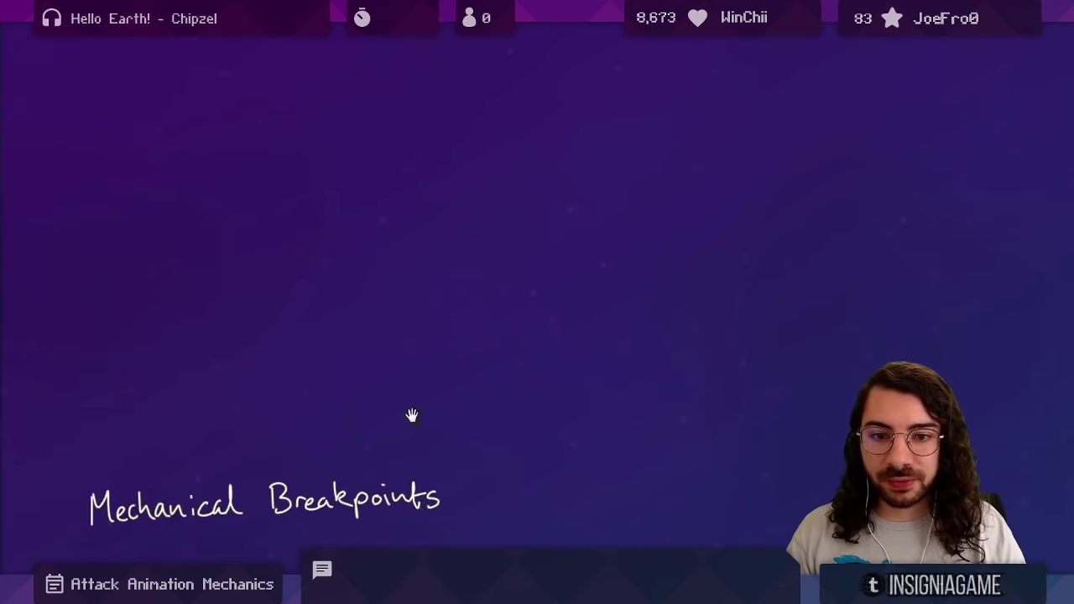
left_click_drag(415, 130, 454, 505)
scroll(412, 140, "up", 5)
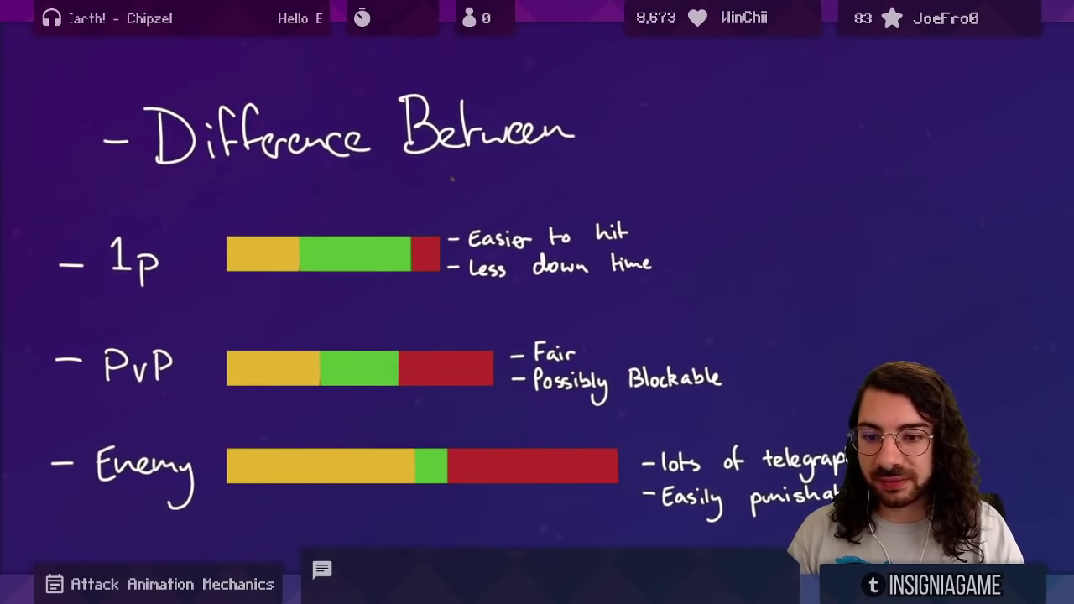
scroll(528, 302, "down", 5)
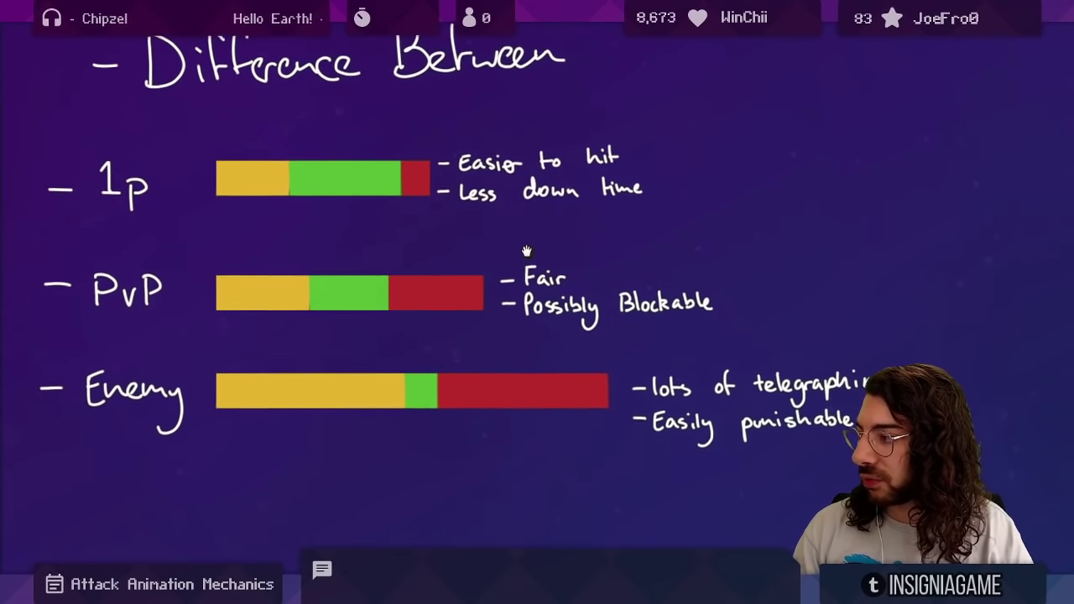
left_click_drag(522, 299, 522, 303)
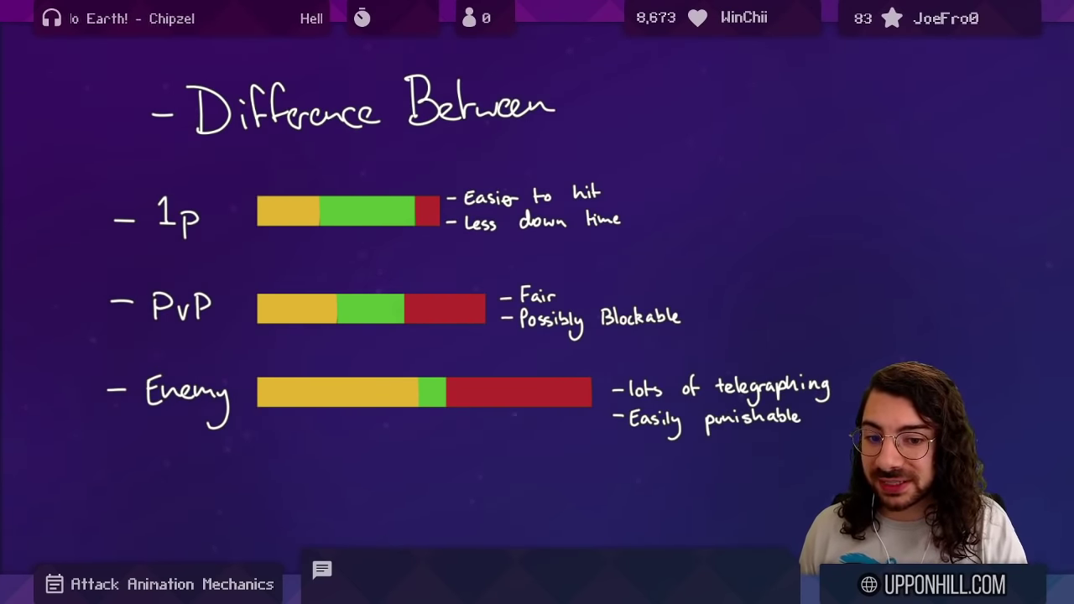
Temporarily underline the red PvP segment and the yellow and red Enemy segments, and bracket the three rows, undoing each mark.
left_click_drag(407, 332, 481, 332)
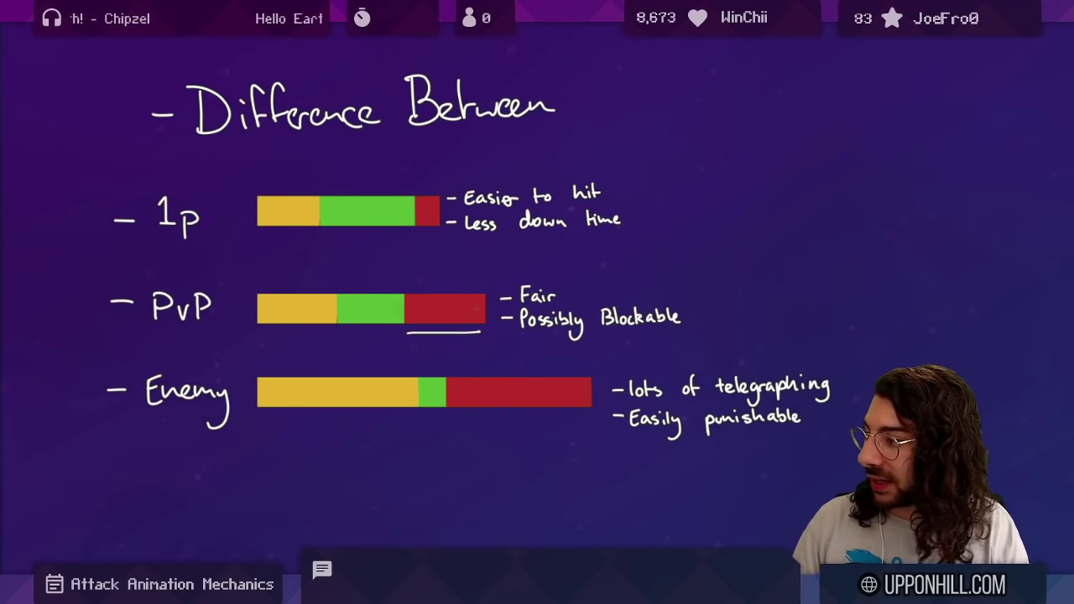
key("ctrl+z")
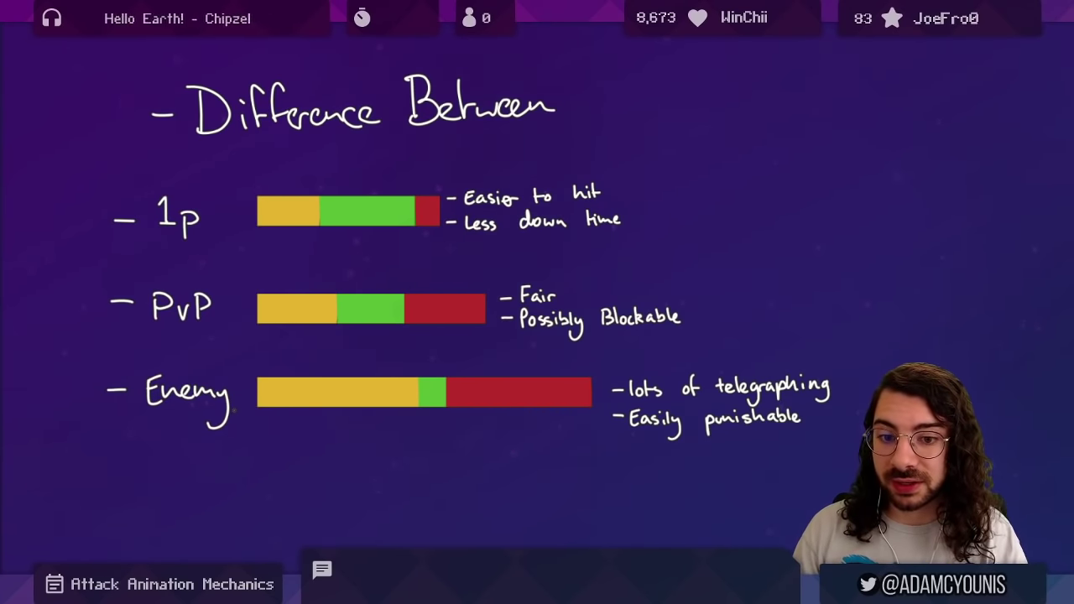
left_click_drag(259, 420, 389, 417)
key("ctrl+z")
left_click_drag(460, 419, 584, 418)
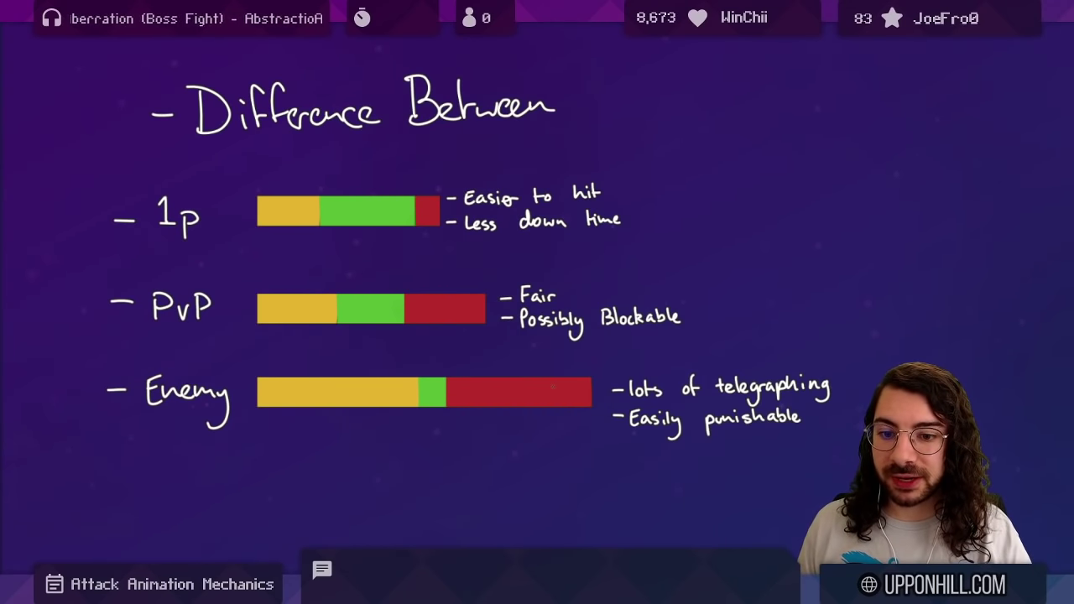
mouse_move(164, 174)
left_mouse_down()
mouse_move(139, 175)
mouse_move(118, 428)
left_mouse_up()
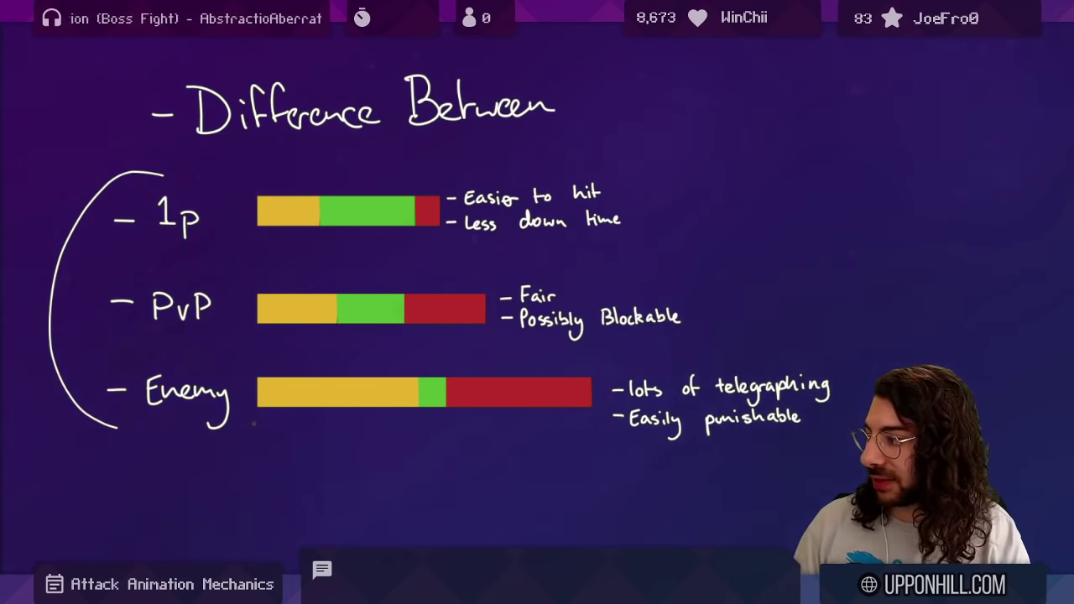
key("ctrl+z")
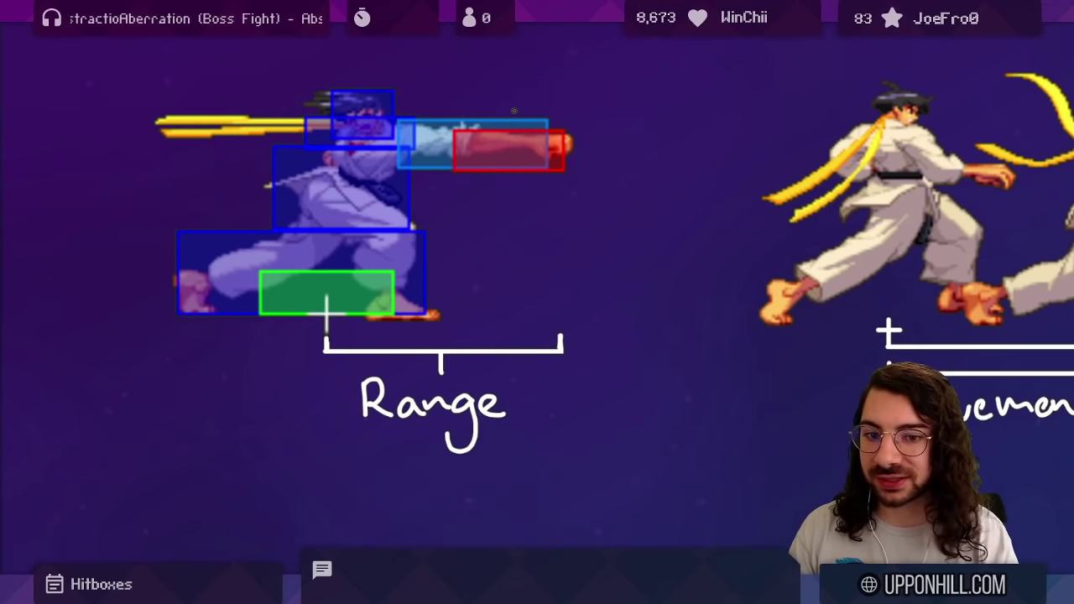
Examine the Movement diagram beside the Range hitbox illustration.
left_click_drag(884, 223, 330, 234)
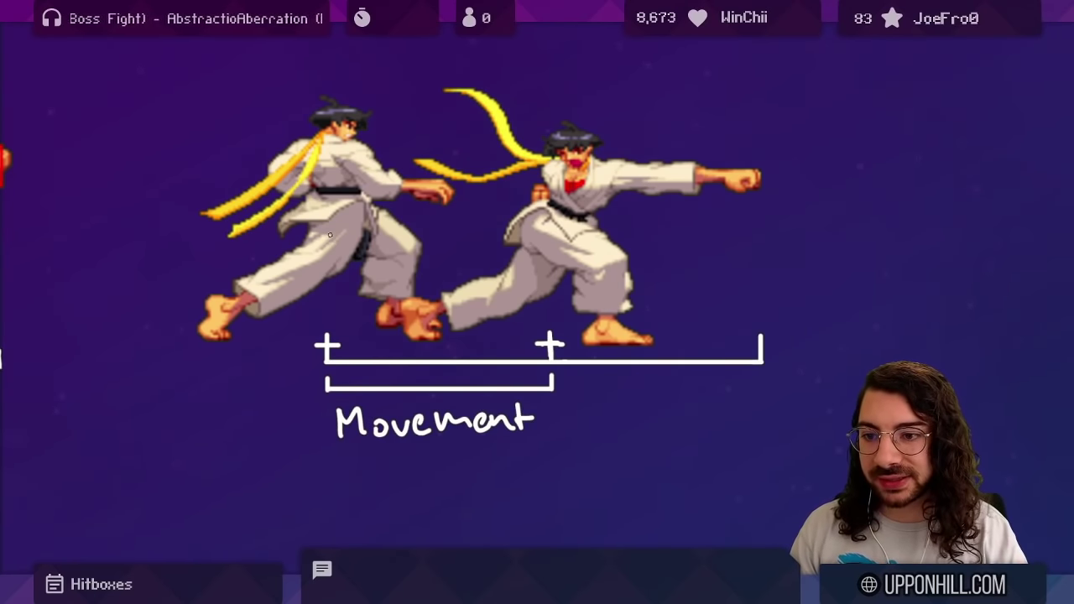
scroll(606, 234, "up", 2)
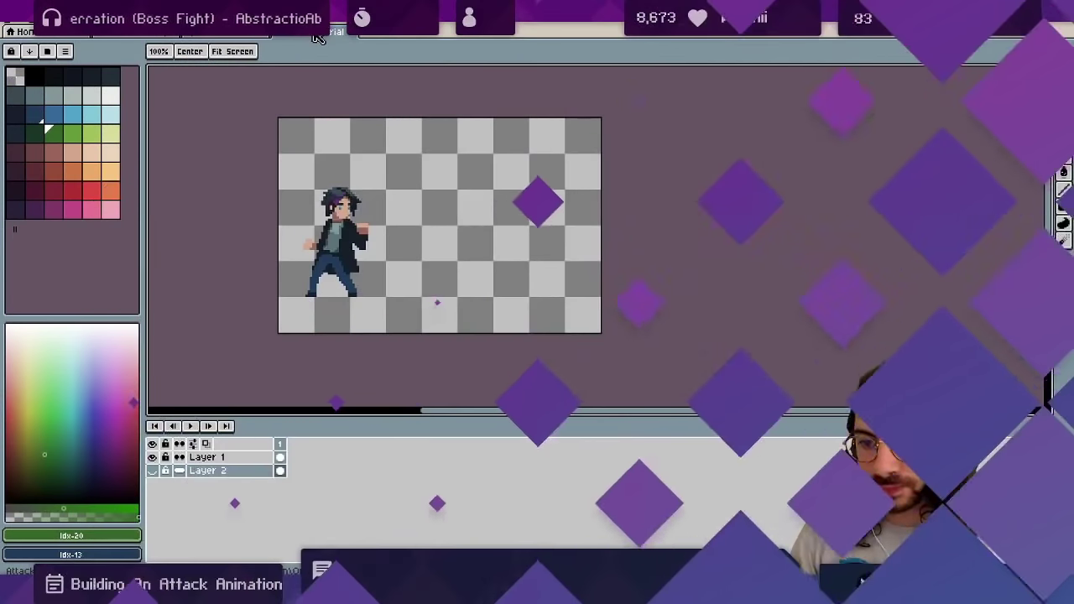
Show the hidden Layer 2 with the green backdrop, ground strip and vertical guide lines behind the character.
left_click(352, 242)
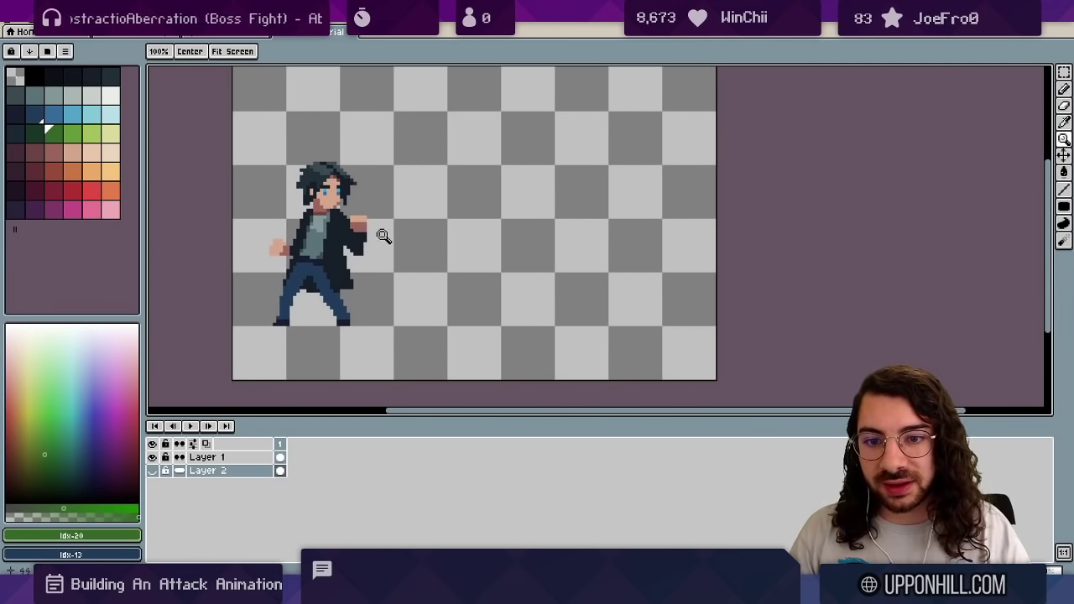
left_click_drag(377, 236, 376, 256)
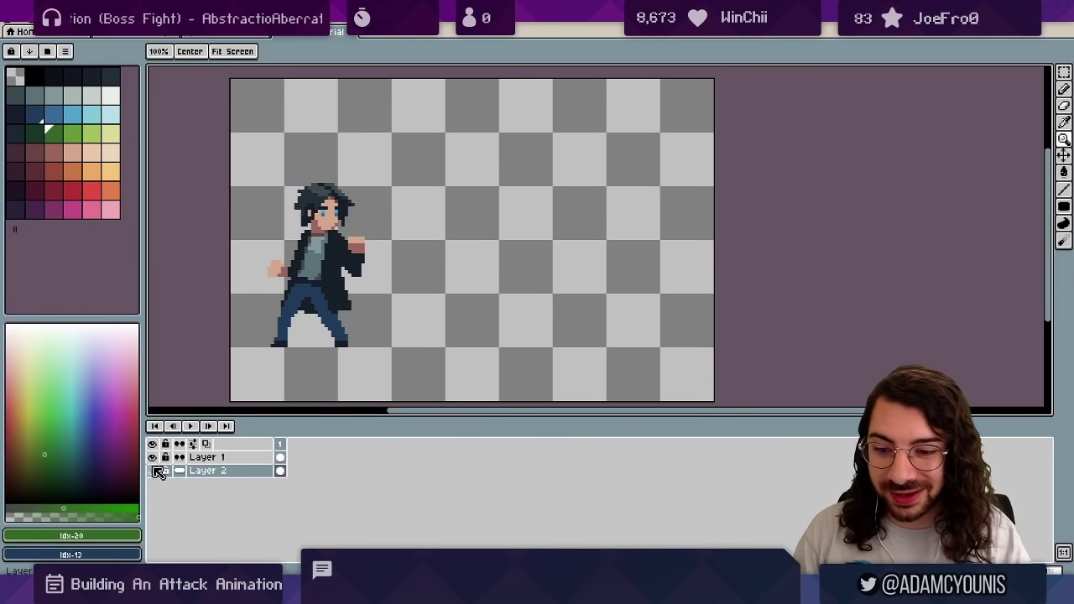
left_click(152, 470)
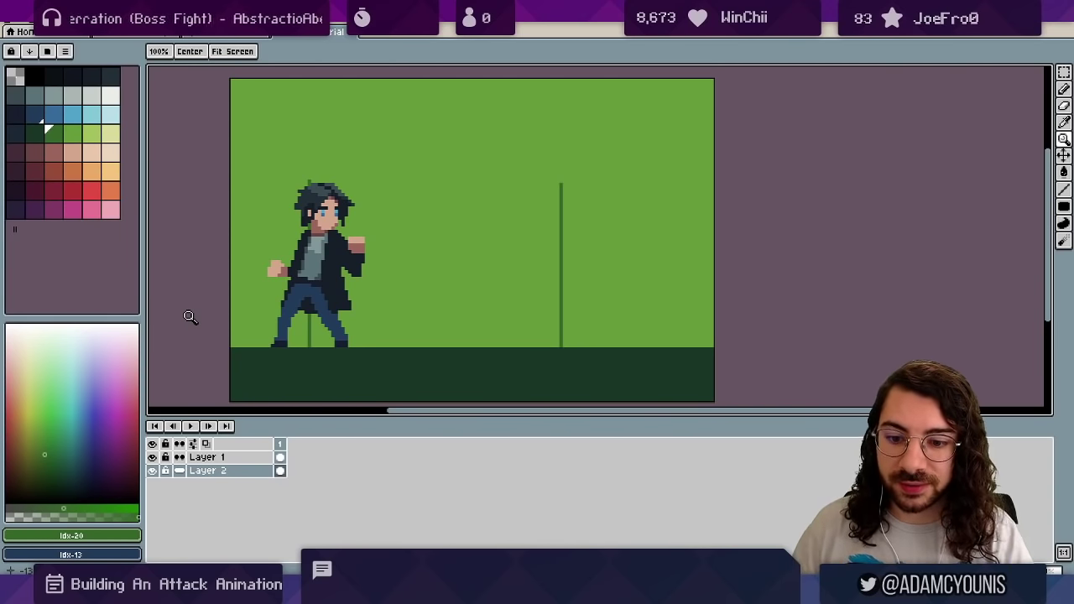
mouse_move(362, 284)
left_mouse_down()
mouse_move(361, 299)
mouse_move(364, 287)
left_mouse_up()
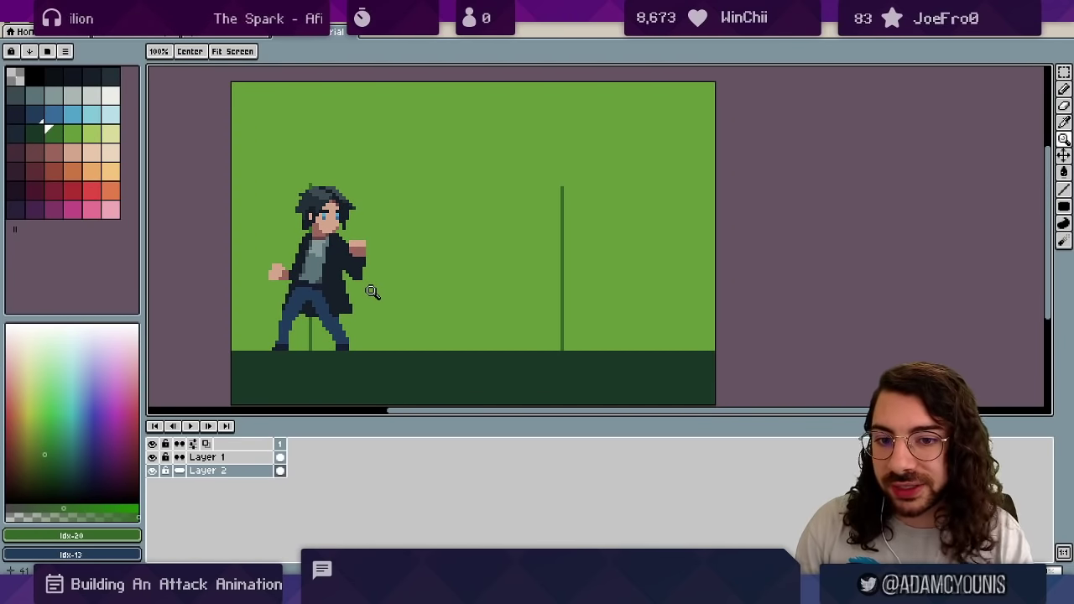
Add a second frame with Layer 1 active and clear the copied character from its Layer 1 cel.
key("Up")
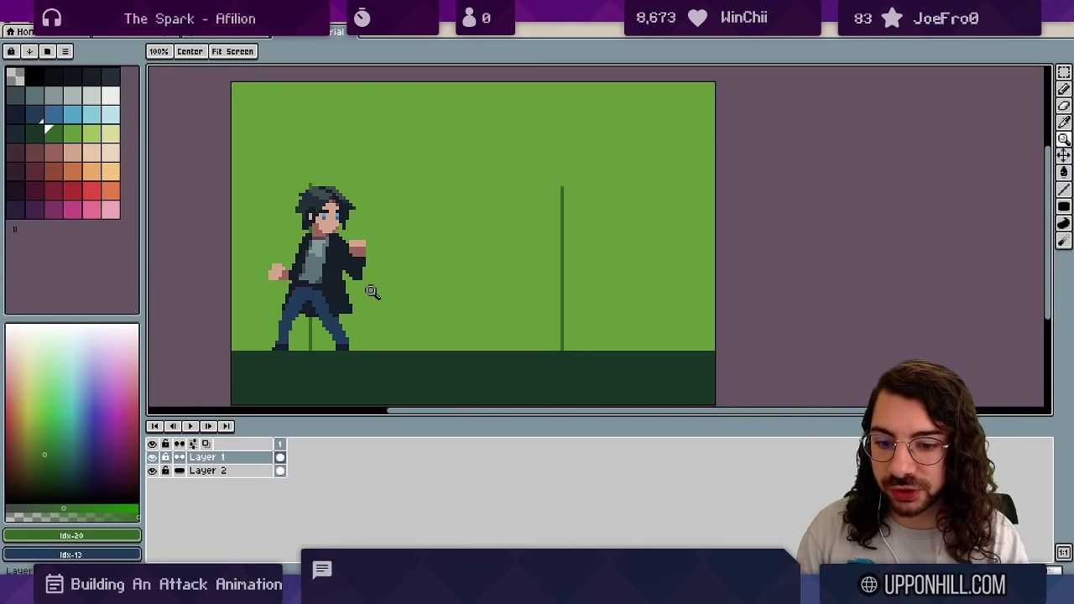
key("alt+n")
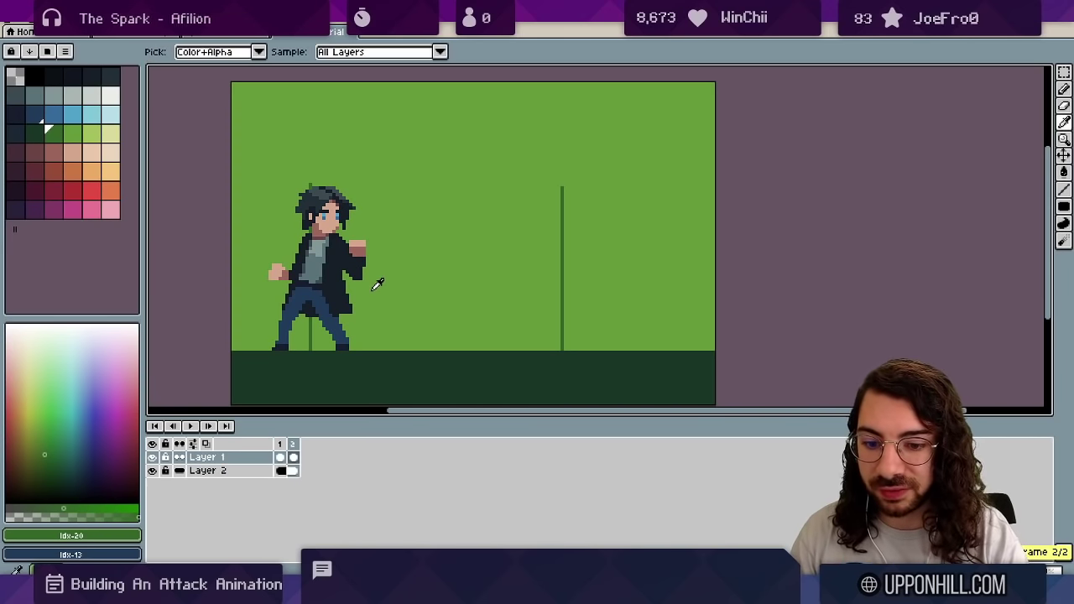
left_click(293, 456)
key("Delete")
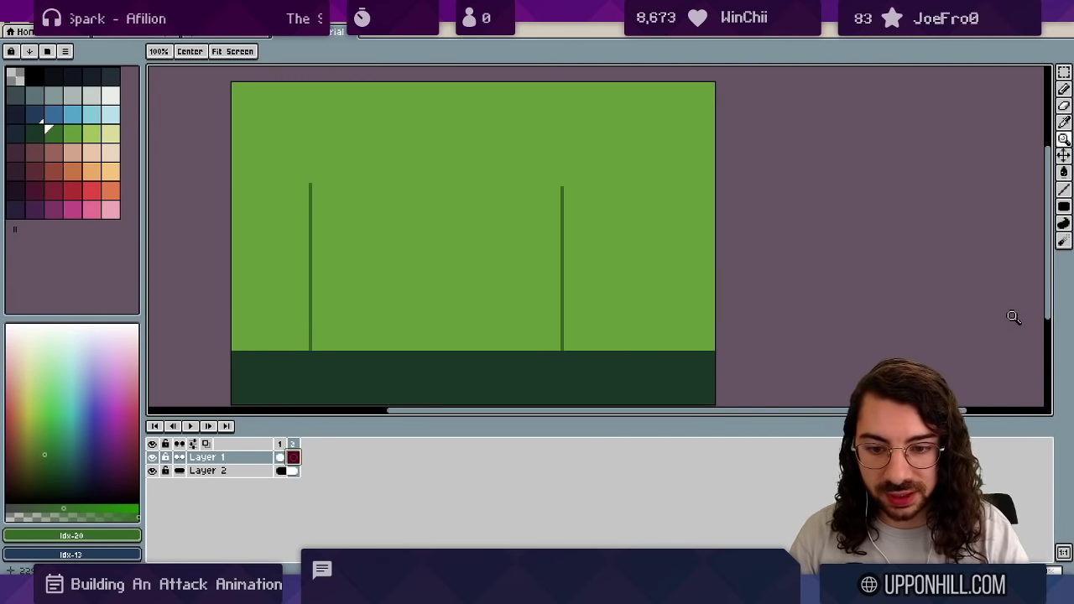
Turn on onion skinning and set it to display in front of the sprite.
left_click(205, 443)
left_click(205, 443)
left_click(205, 443)
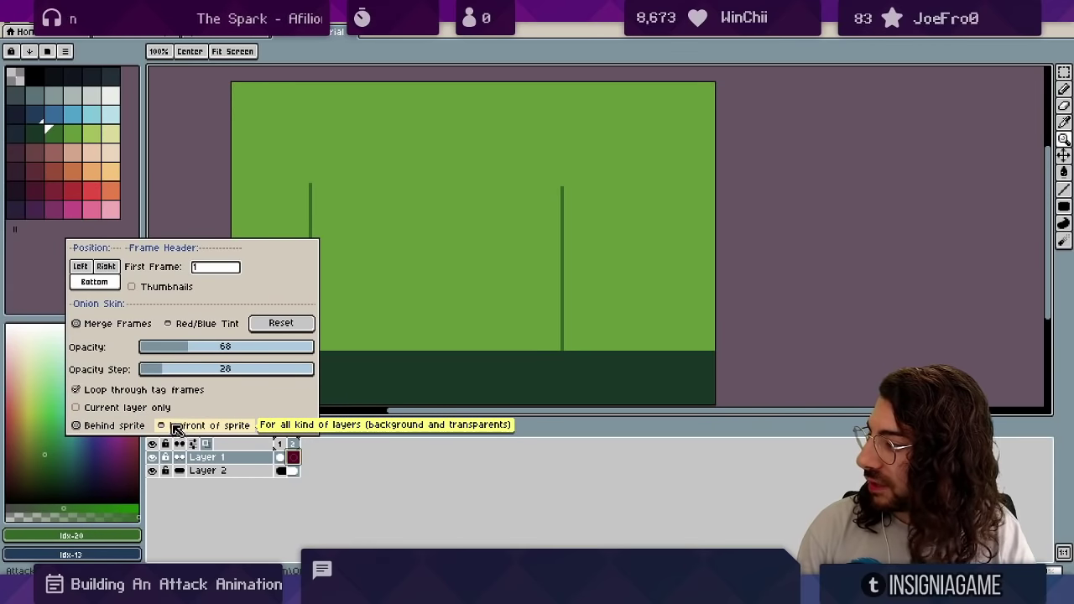
left_click(174, 427)
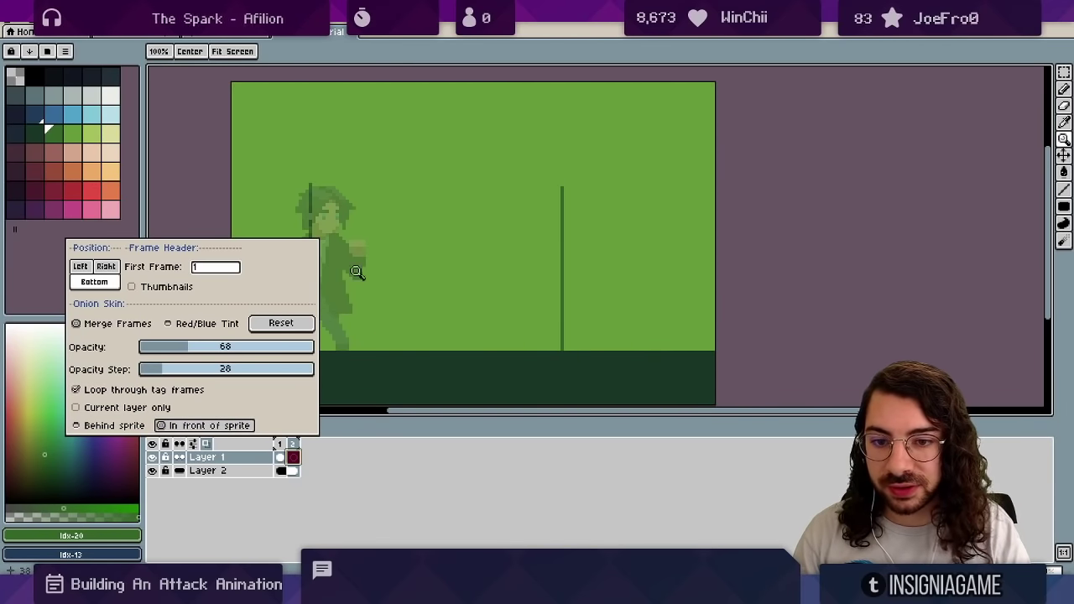
left_click(379, 182)
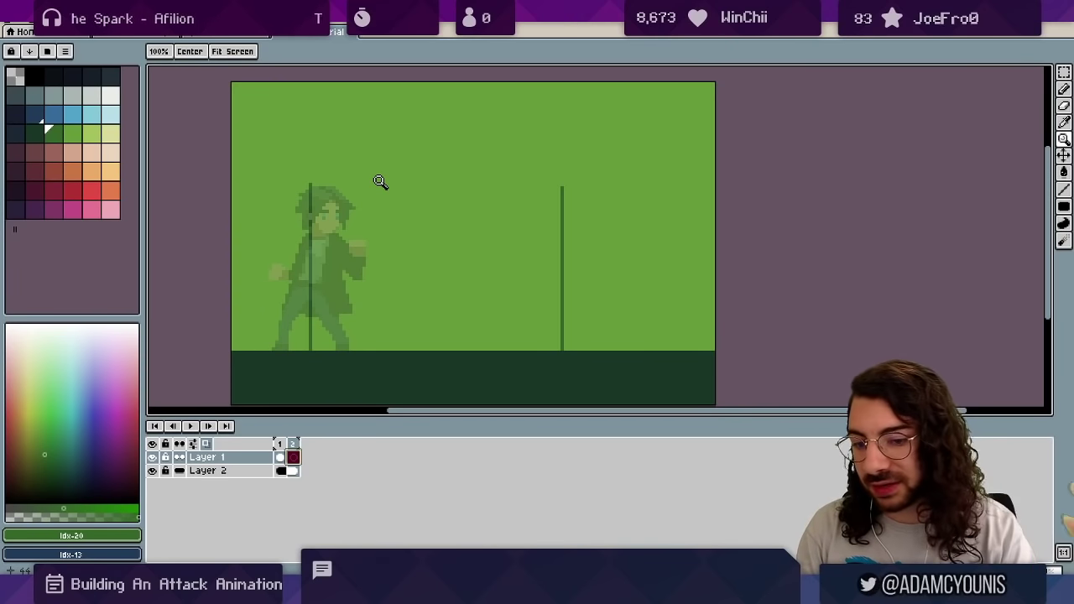
Add frames 3 and 4 after the empty second frame and return to frame 2 of Layer 1.
left_click(279, 457)
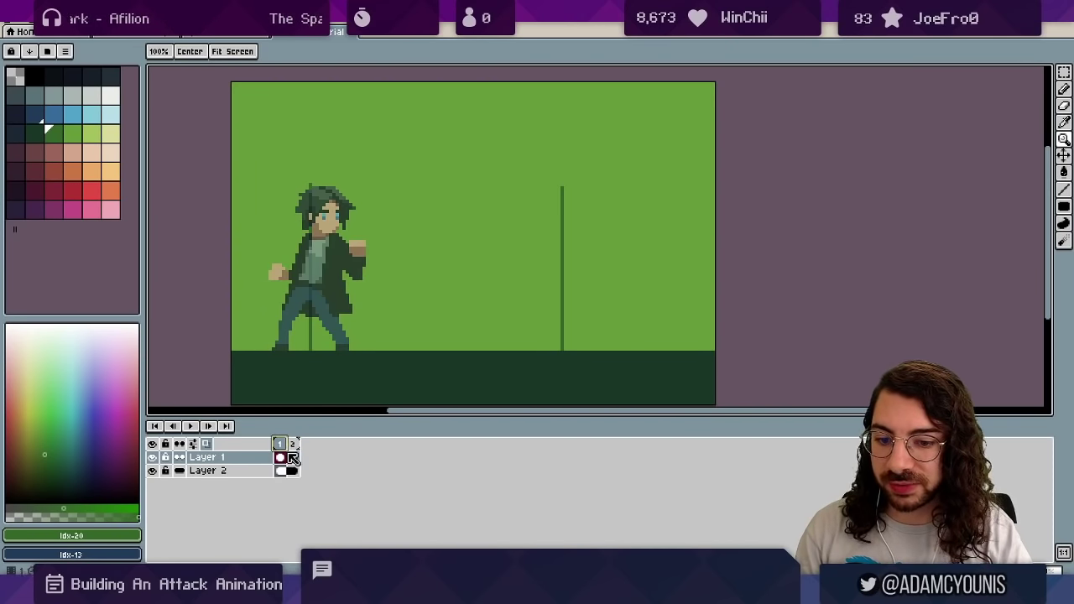
left_click(292, 456)
key("alt+n")
key("alt+n")
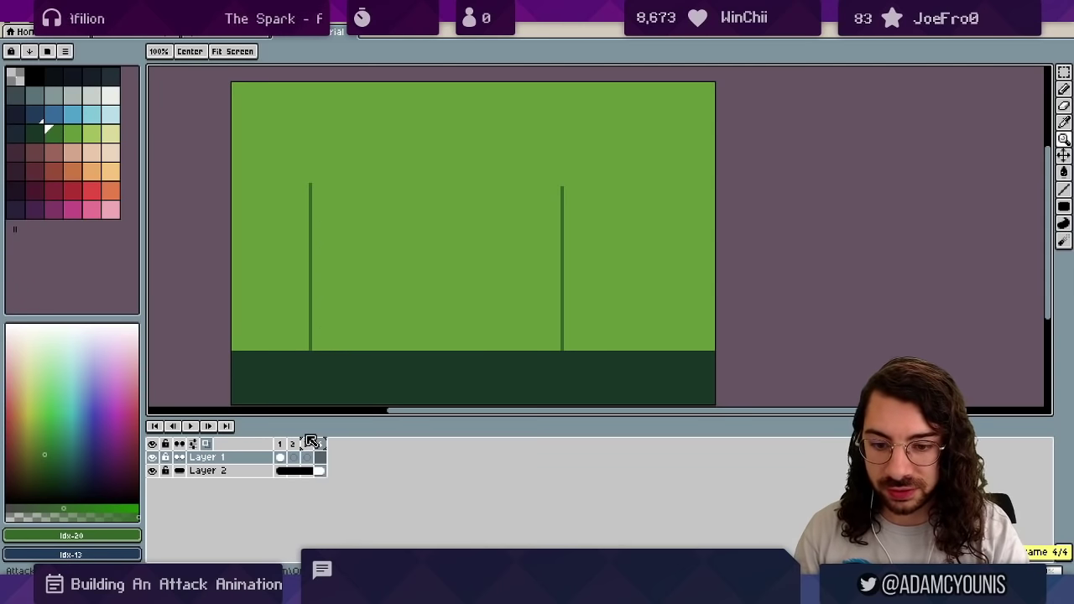
left_click(293, 457)
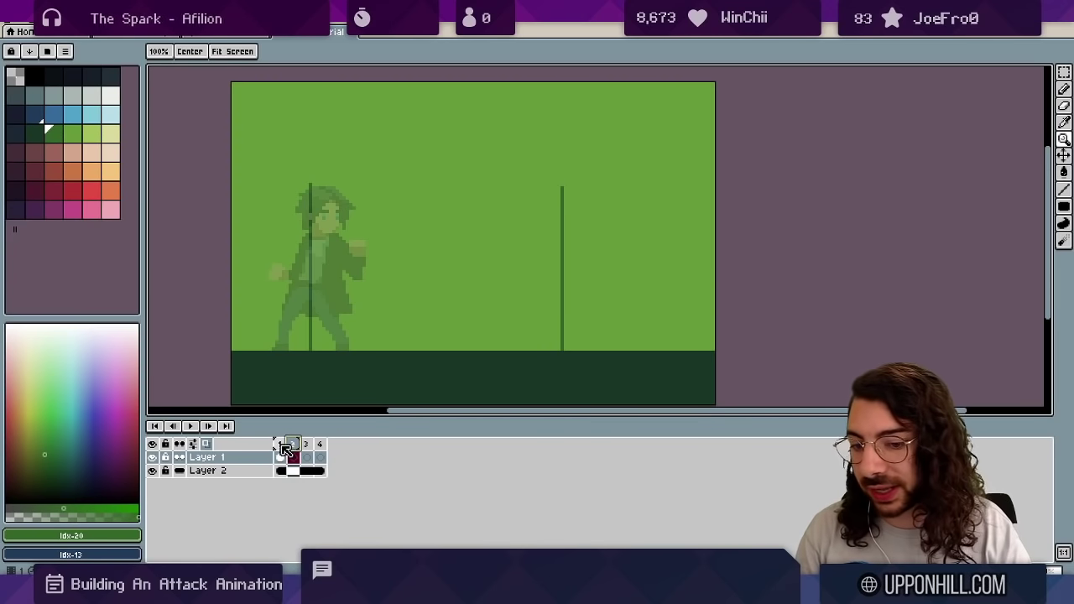
left_click(280, 444)
left_click(299, 446)
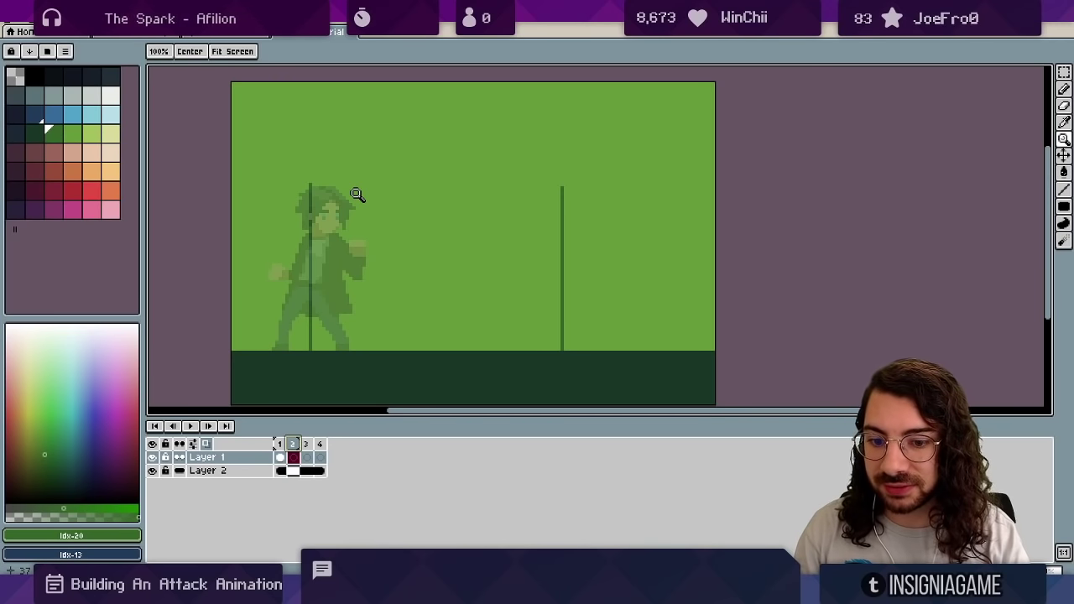
Block in a dark red lunging punch silhouette on frame 2 of Layer 1, ahead of the onion-skinned character, with the leading arm extended.
left_click_drag(350, 284, 378, 291)
scroll(376, 268, "up", 1)
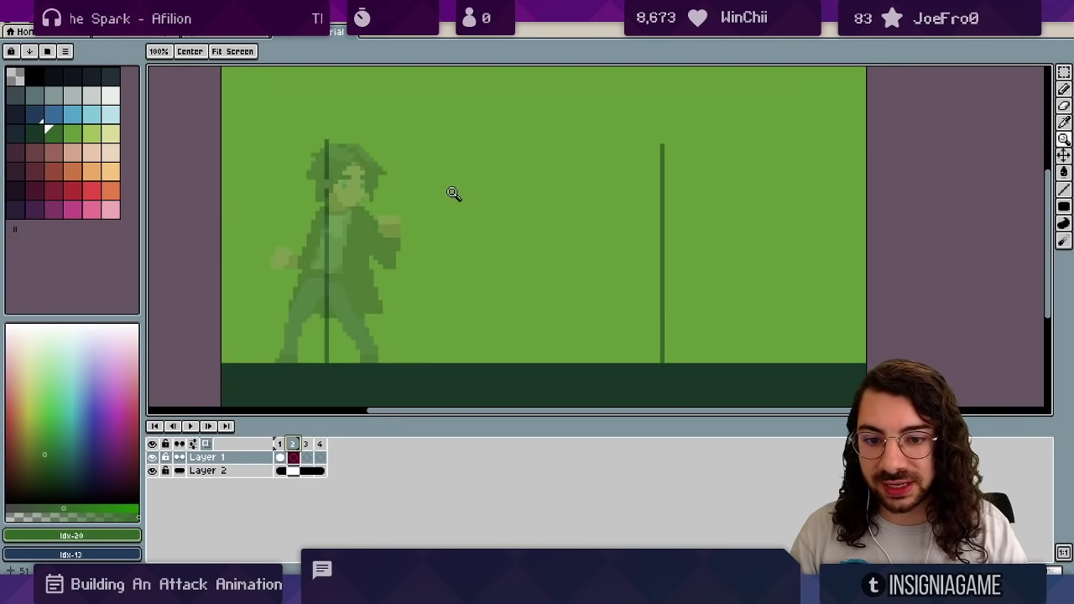
left_click(73, 189)
key("b")
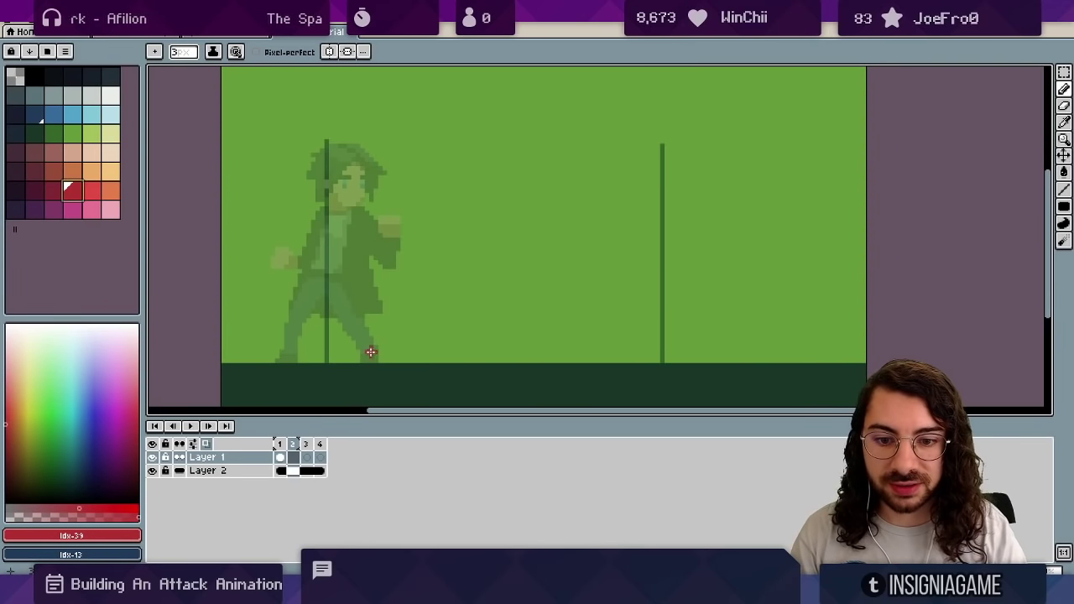
left_click(380, 346)
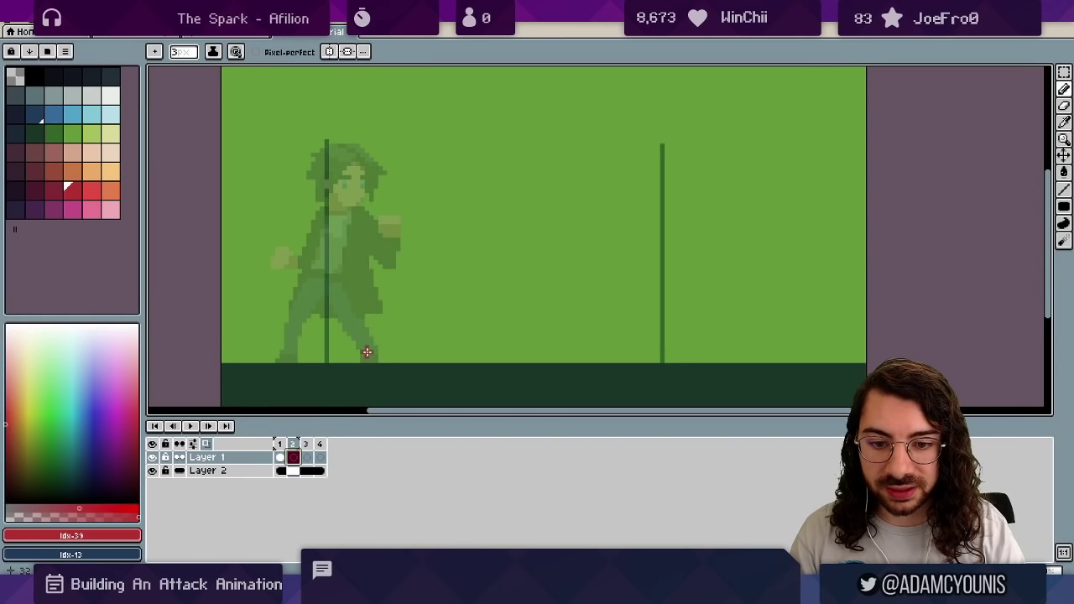
mouse_move(372, 351)
left_mouse_down()
mouse_move(395, 298)
mouse_move(377, 335)
mouse_move(387, 310)
mouse_move(431, 327)
mouse_move(413, 279)
left_mouse_up()
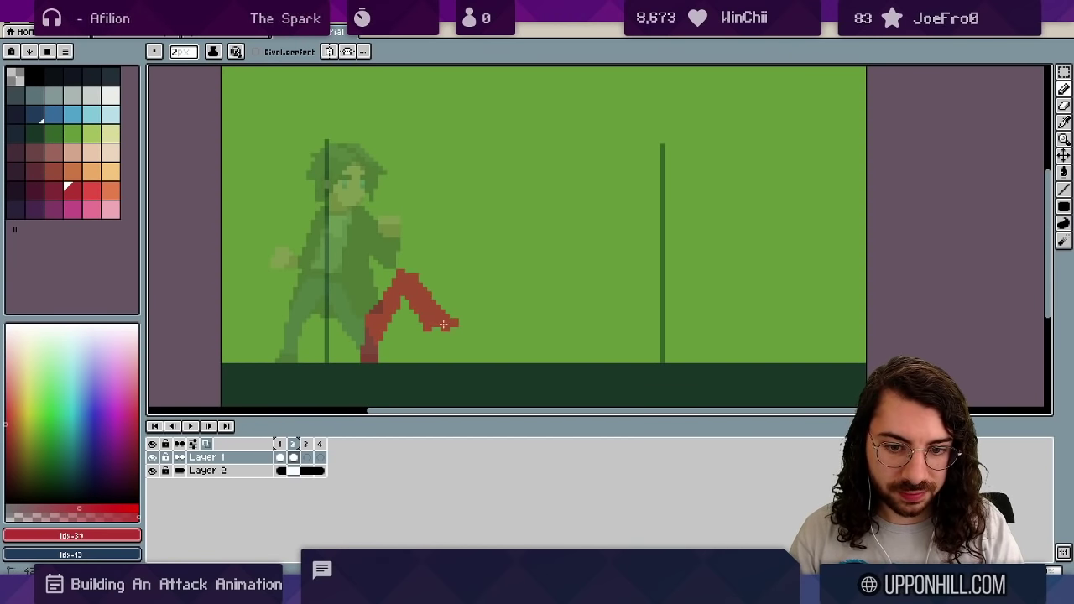
left_click_drag(443, 323, 453, 334)
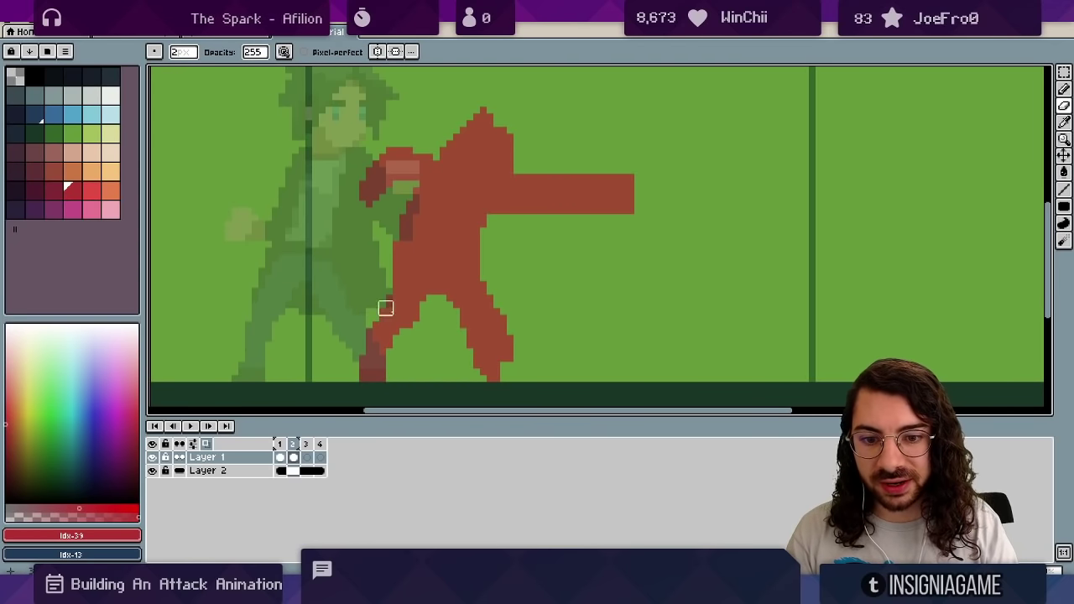
Reshape the silhouette's front leg into a bent knee with the foot pulled back, and round off the pointed head.
scroll(383, 307, "right", 2)
key("b")
mouse_move(431, 337)
left_mouse_down()
mouse_move(436, 372)
mouse_move(472, 364)
mouse_move(473, 343)
mouse_move(470, 369)
mouse_move(431, 304)
left_mouse_up()
key("e")
left_click(464, 371)
key("z")
left_click_drag(409, 246, 431, 266)
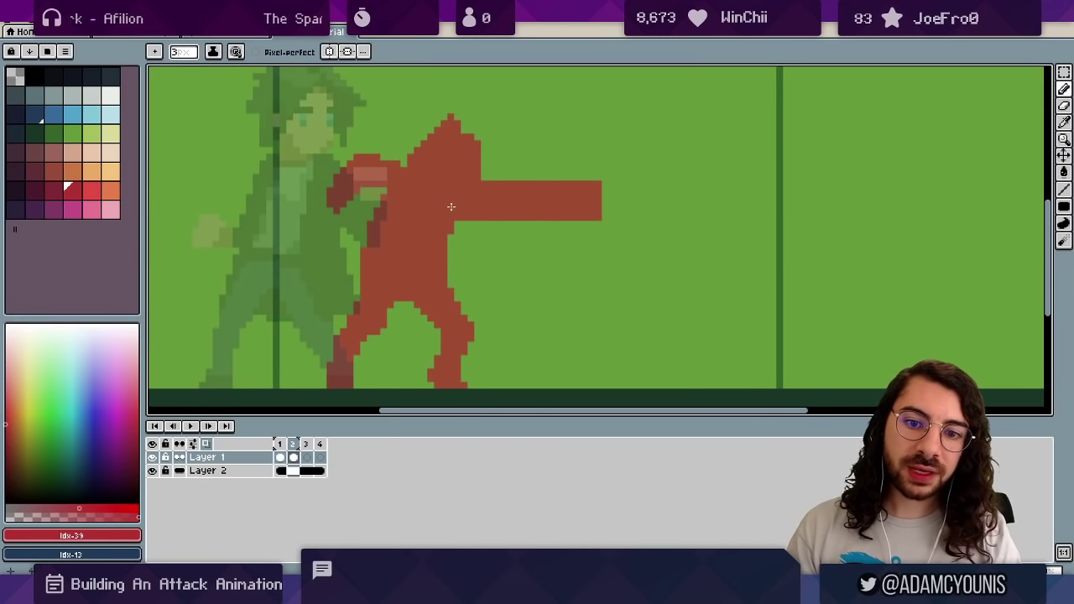
key("b")
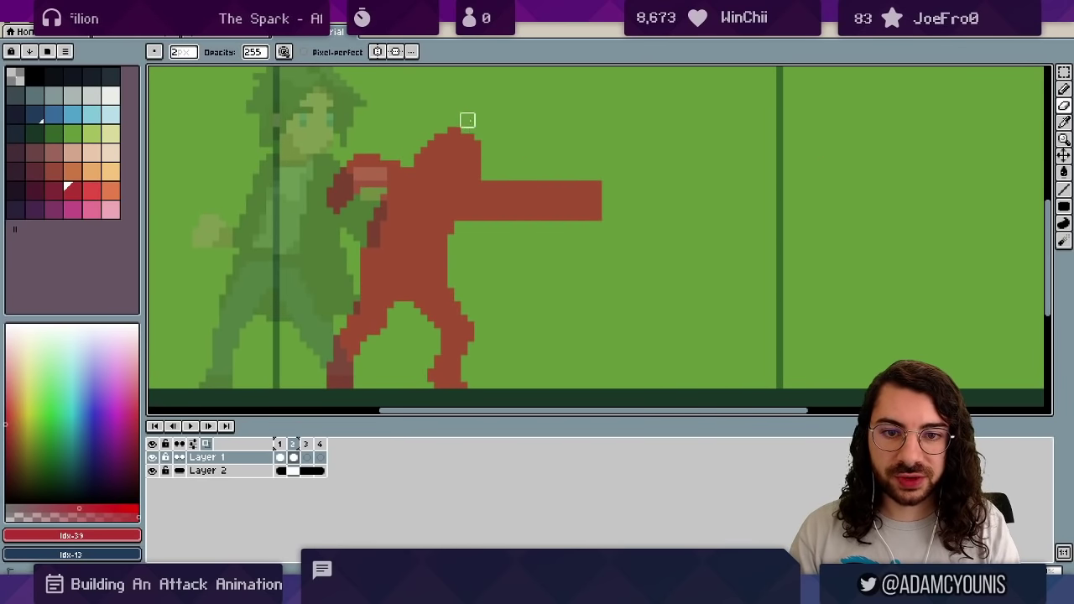
Lasso the silhouette's extended arm and move it about two pixels up and one pixel forward.
scroll(486, 226, "up", 4)
scroll(486, 226, "right", 5)
key("v")
key("space")
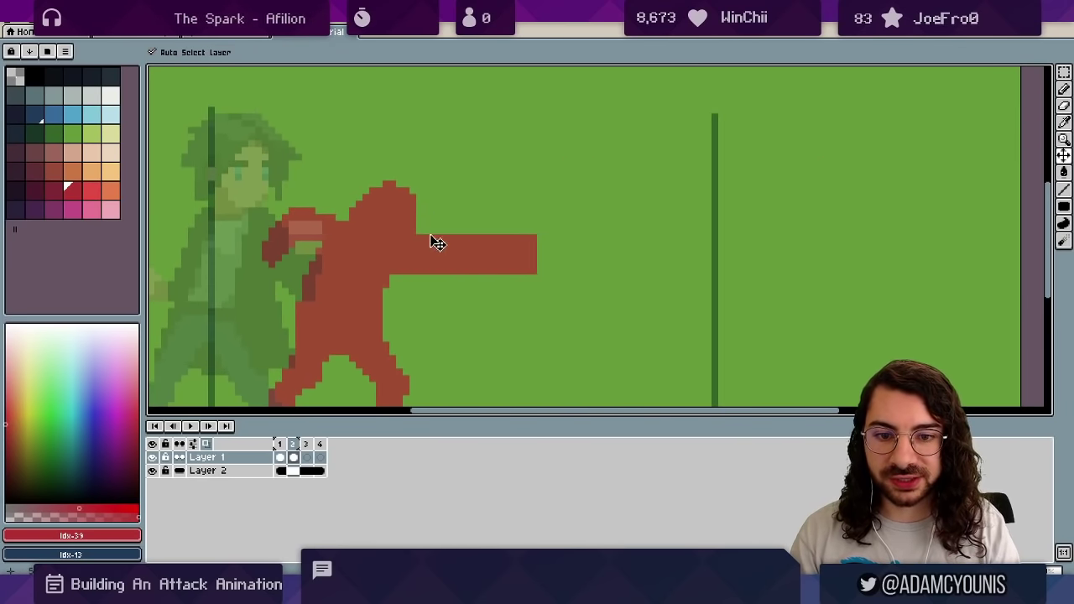
key("q")
mouse_move(427, 231)
left_mouse_down()
mouse_move(391, 271)
mouse_move(521, 211)
left_mouse_up()
left_click_drag(491, 256, 500, 243)
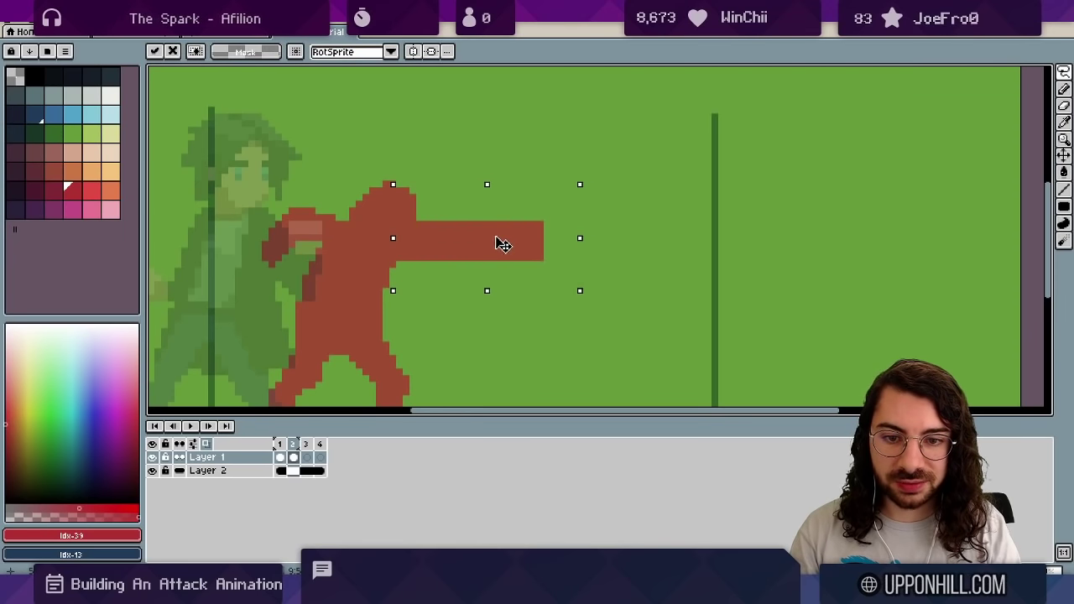
key("ctrl+d")
key("b")
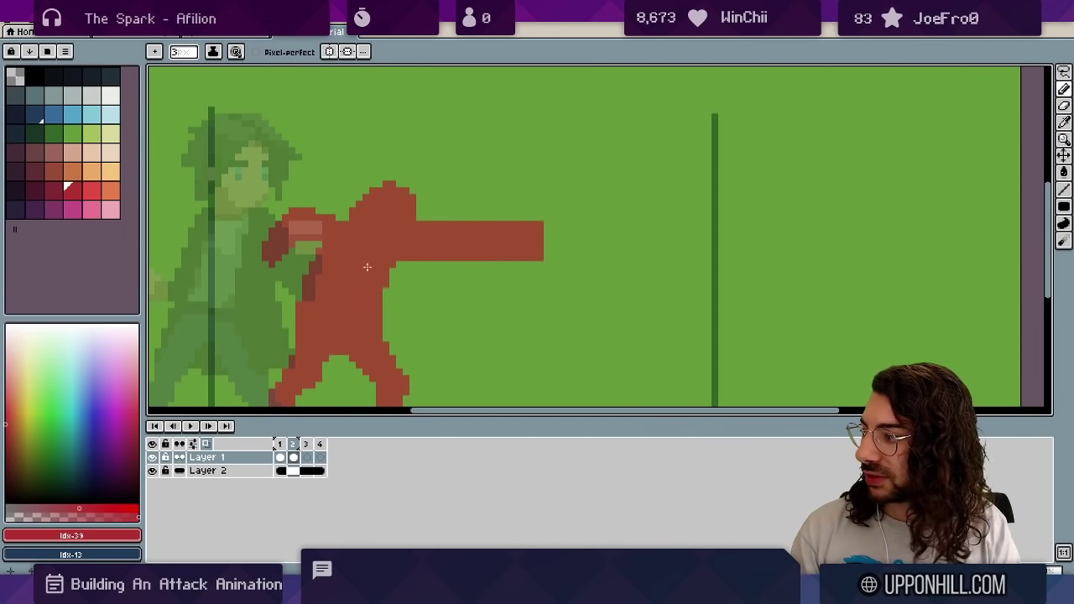
Shift the silhouette's upper body a few pixels forward and slim the extended forearm behind a blocky fist.
scroll(367, 267, "down", 2)
scroll(373, 246, "left", 1)
key("e")
key("q")
mouse_move(317, 136)
left_mouse_down()
mouse_move(263, 237)
mouse_move(620, 218)
mouse_move(405, 104)
left_mouse_up()
left_click_drag(442, 166, 449, 165)
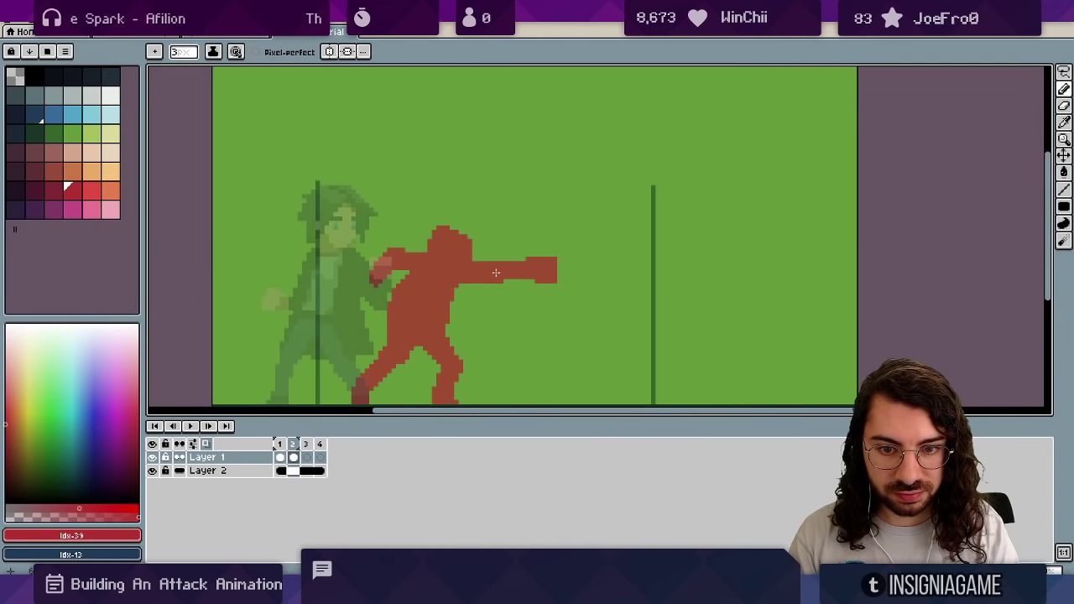
Refine the silhouette's trailing arm into a bent elbow with the rear fist drawn back, cleaning up its edges.
key("e")
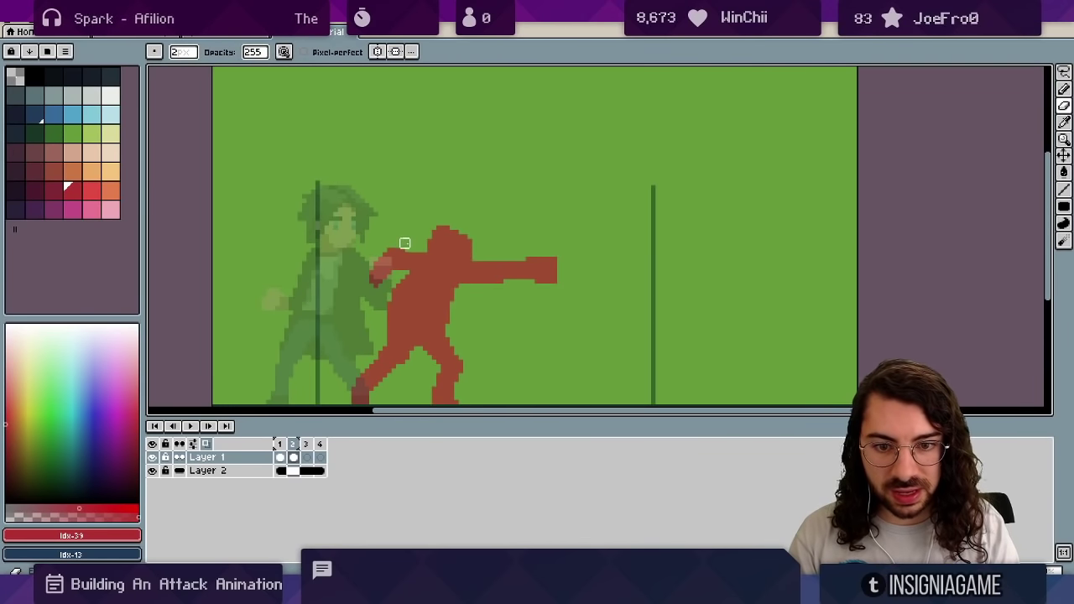
key("b")
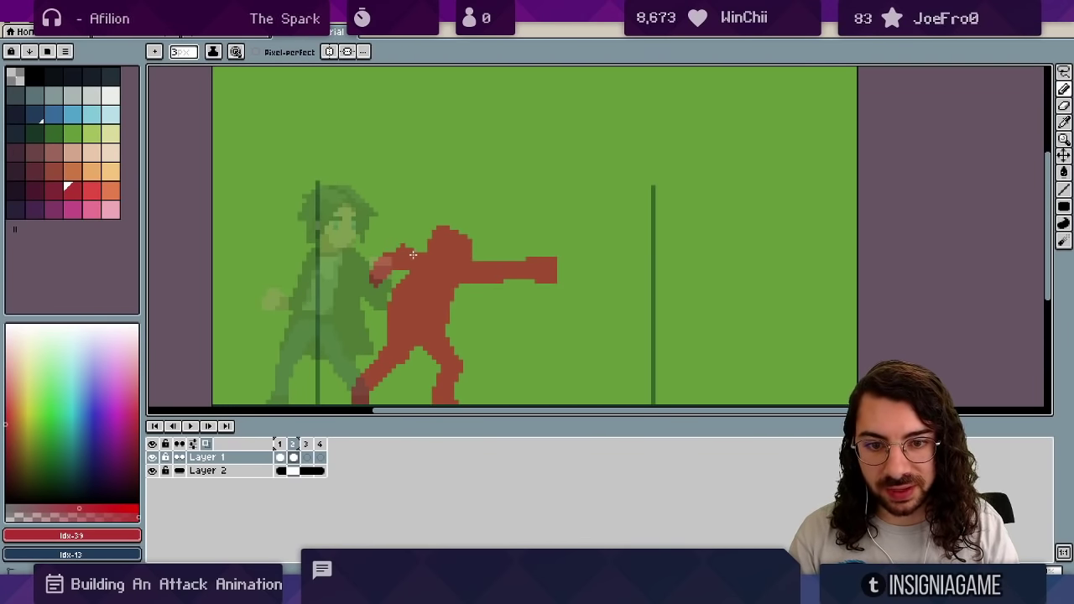
left_click_drag(366, 272, 365, 280)
key("e")
left_click(366, 291)
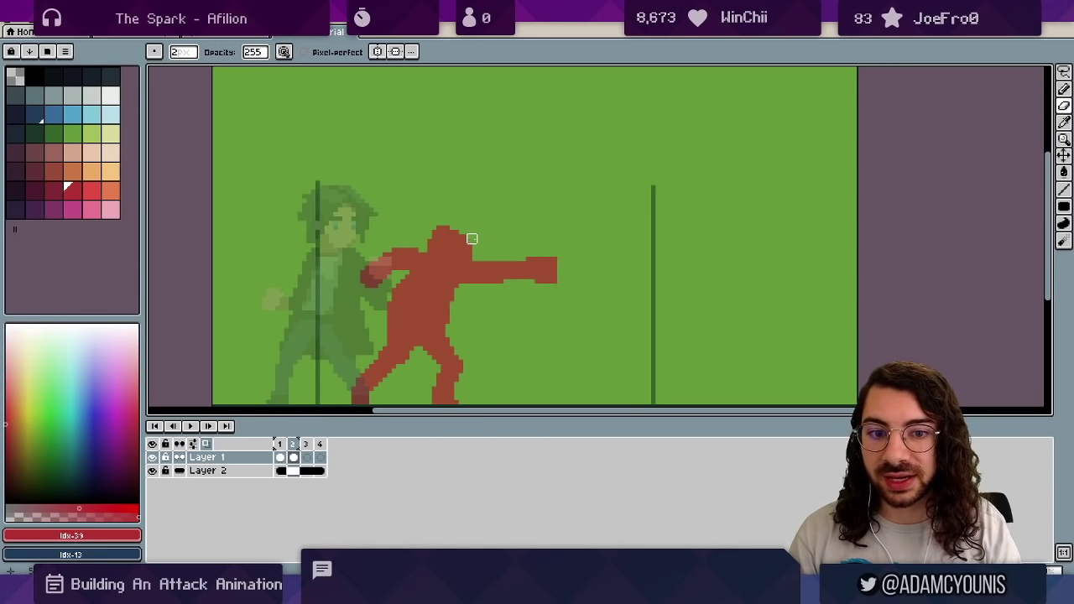
scroll(440, 226, "up", 1)
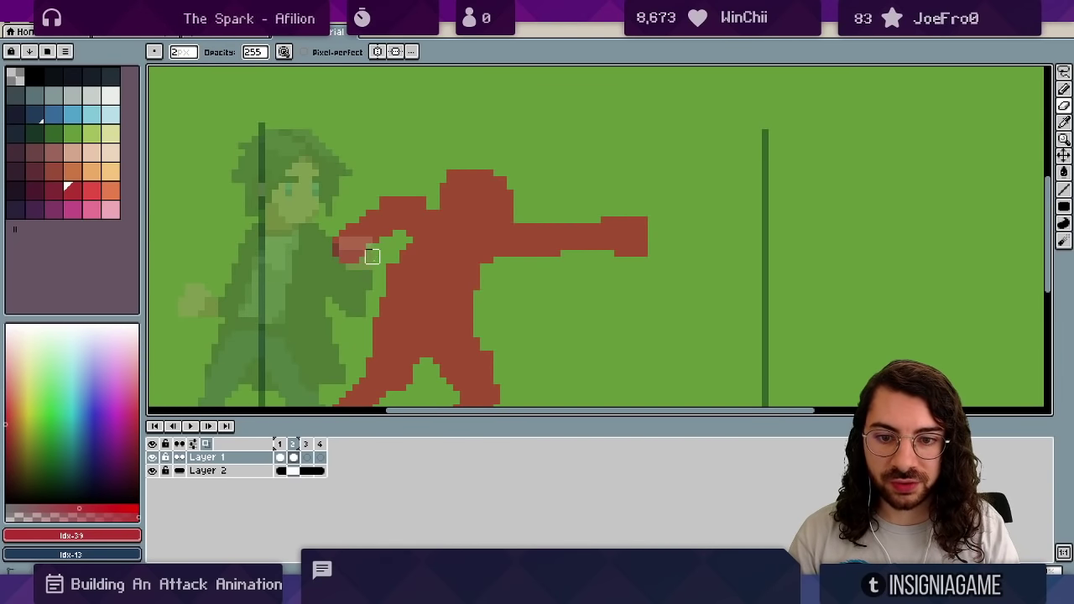
key("e")
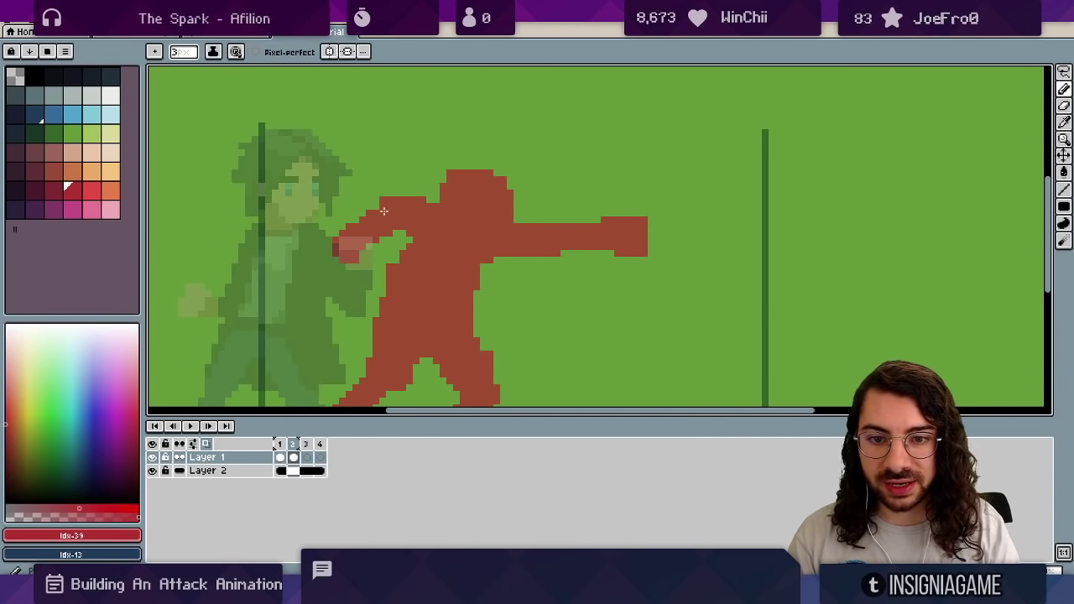
Rework the punching arm and fist into one even thickness with a trimmed underside, and add a coat flare behind the hips.
key("z")
scroll(392, 166, "down", 2)
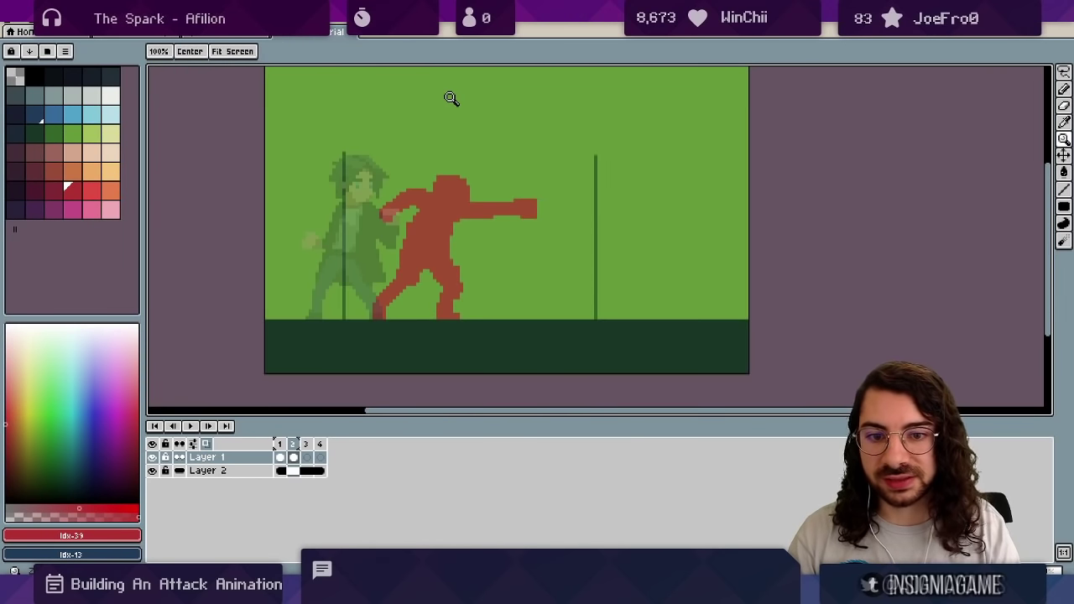
scroll(506, 187, "up", 2)
key("m")
left_click_drag(529, 200, 602, 267)
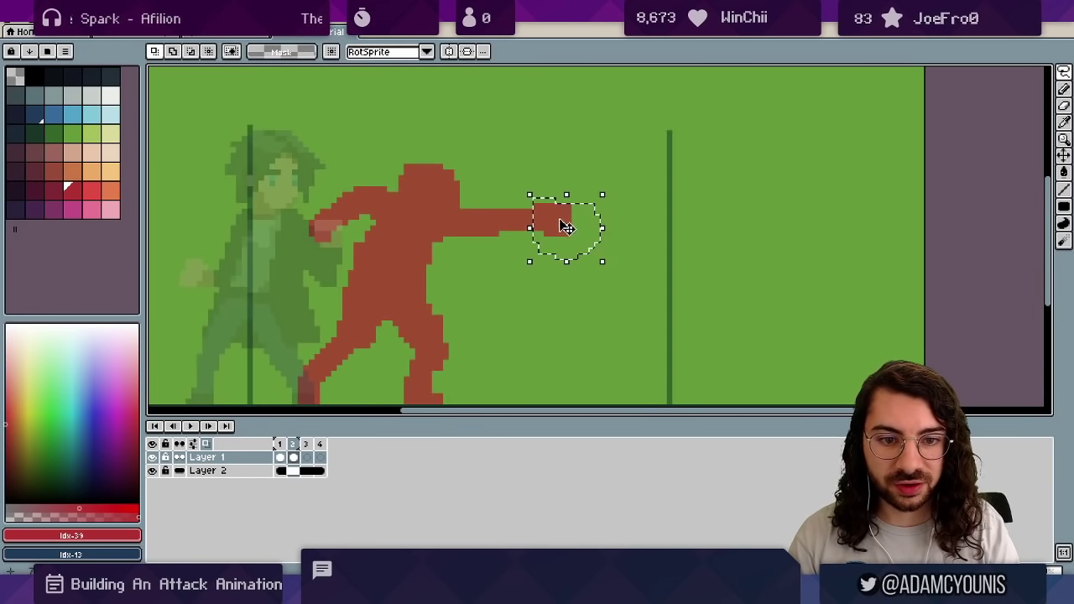
key("ctrl+d")
key("z")
mouse_move(541, 211)
left_mouse_down()
mouse_move(475, 188)
mouse_move(529, 201)
left_mouse_up()
key("b")
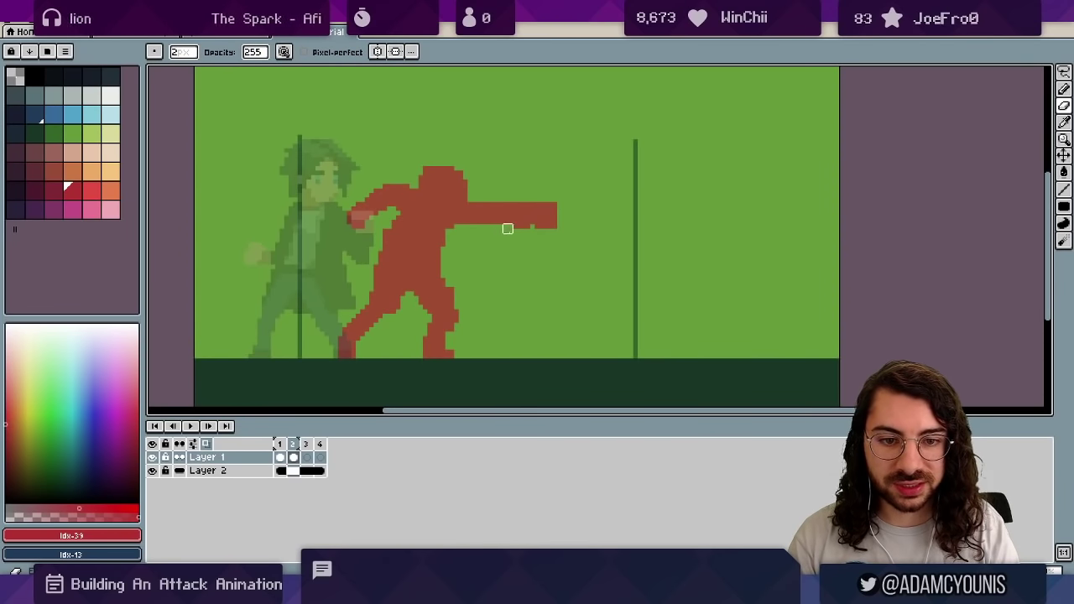
left_click_drag(539, 228, 504, 228)
key("b")
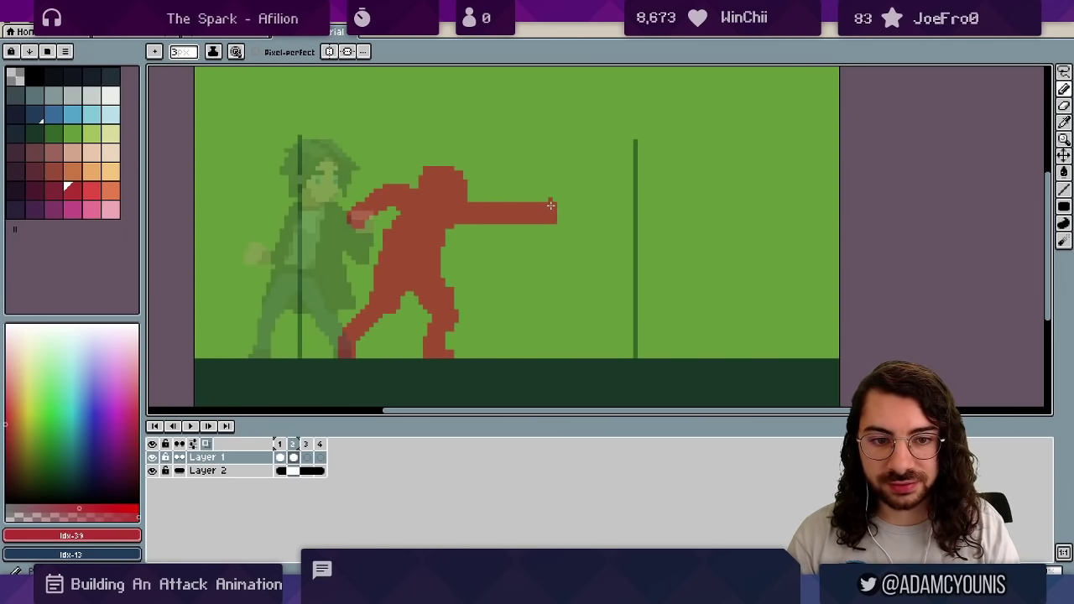
key("b")
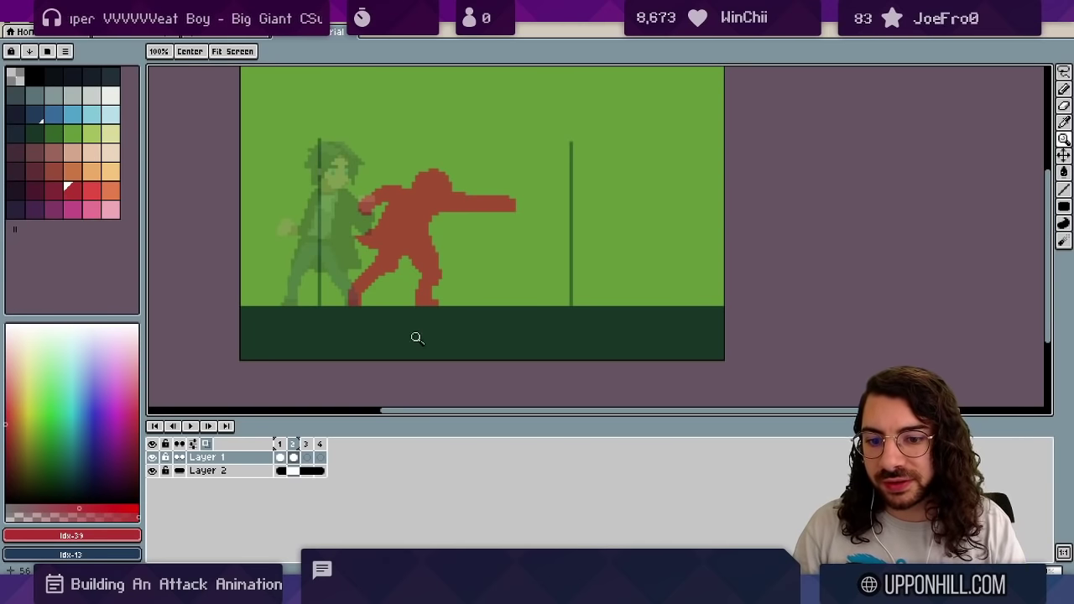
Flip between frames 1 and 2 to compare the idle pose with the punch silhouette, turning onion skinning off.
left_click(281, 455)
left_click(294, 455)
left_click(282, 455)
left_click(296, 453)
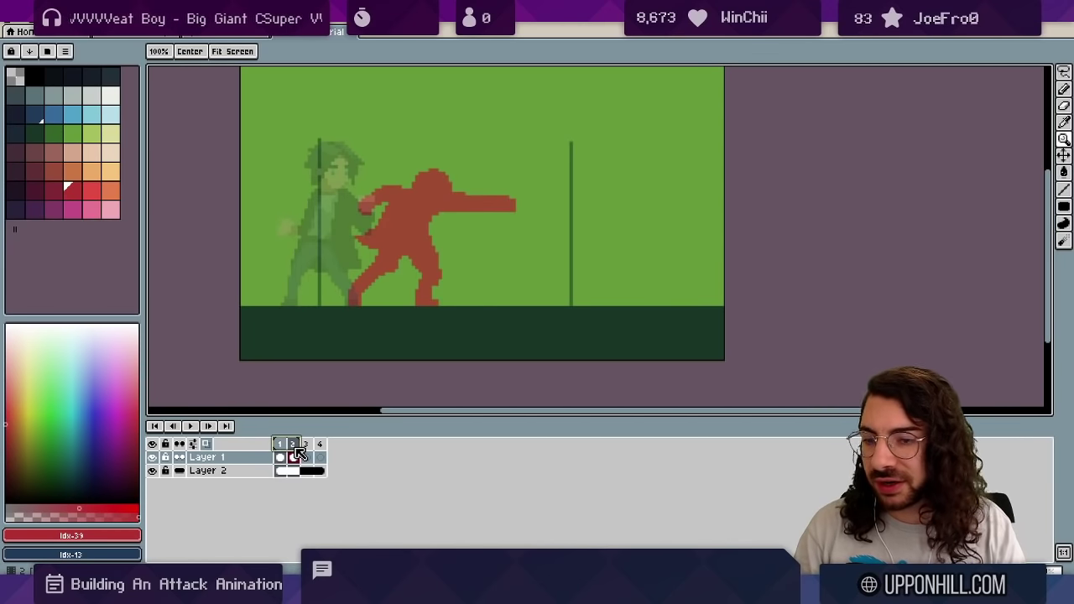
left_click(282, 454)
left_click(294, 455)
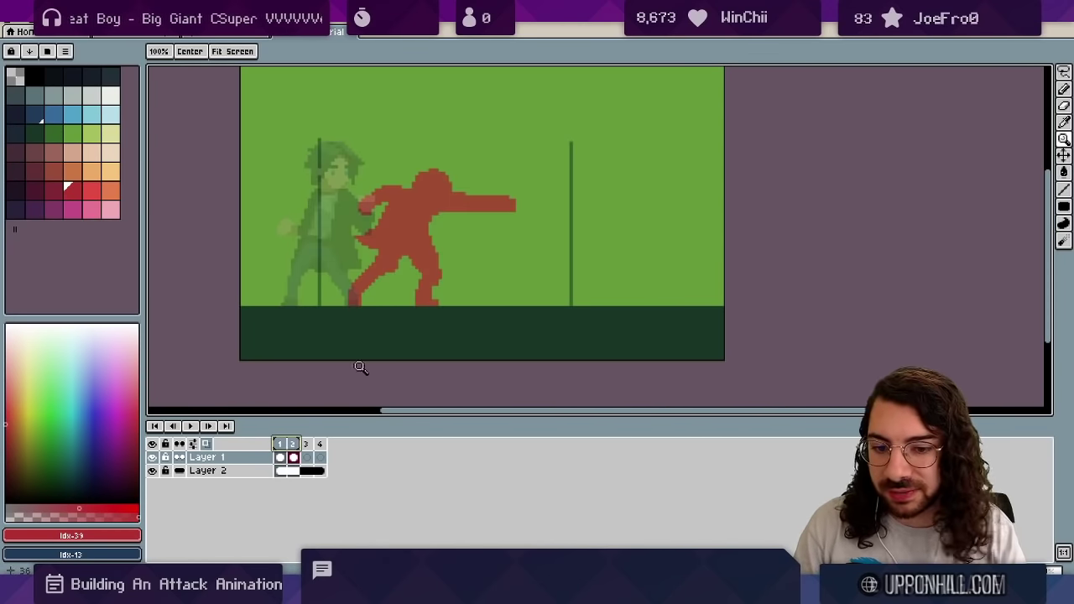
left_click(208, 444)
left_click(281, 455)
left_click(294, 455)
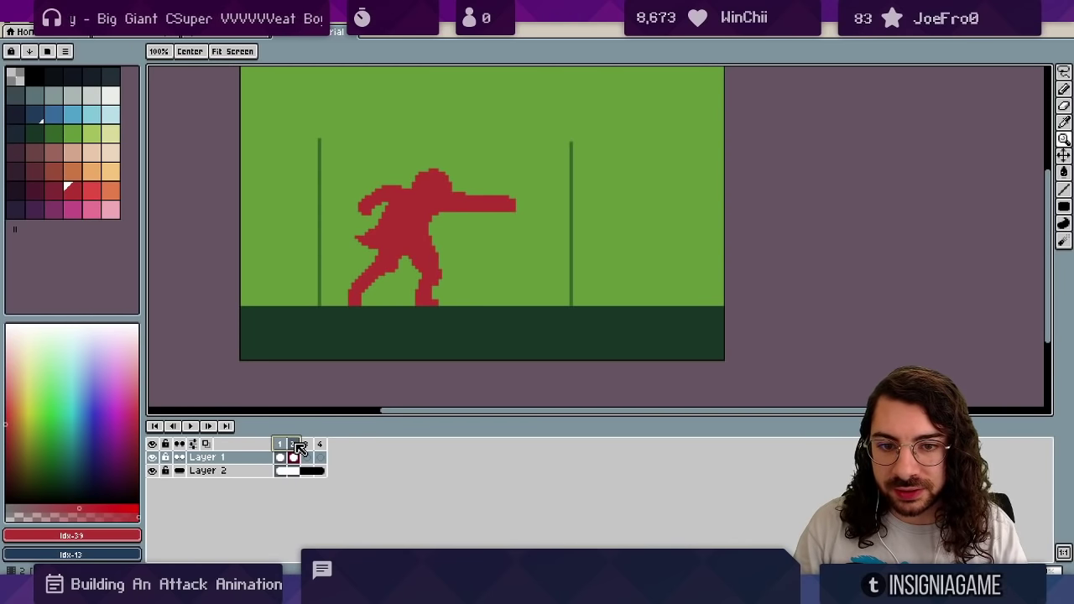
left_click(281, 455)
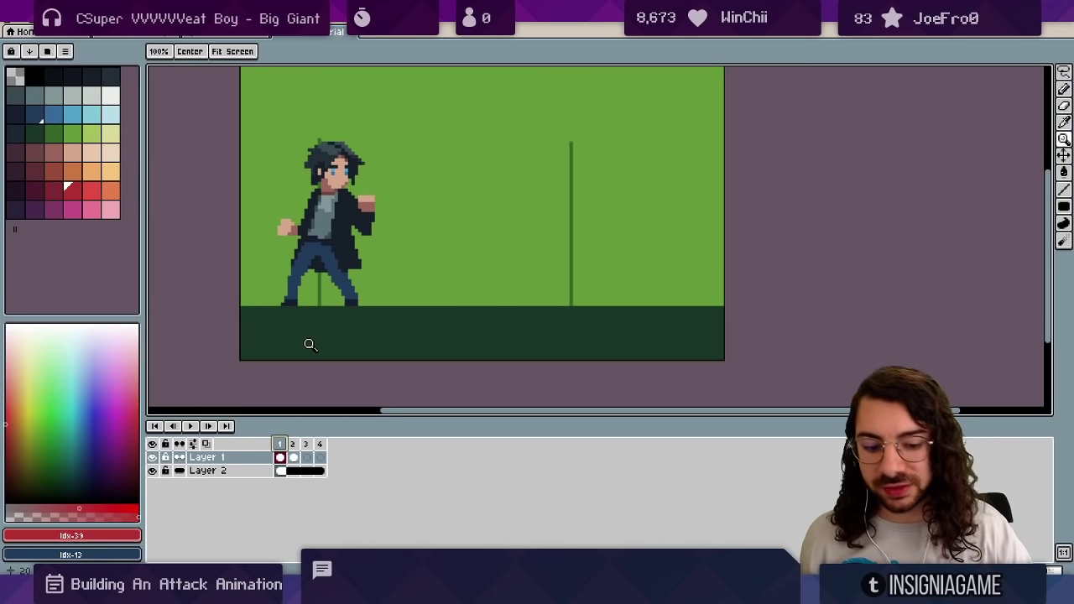
key("Right")
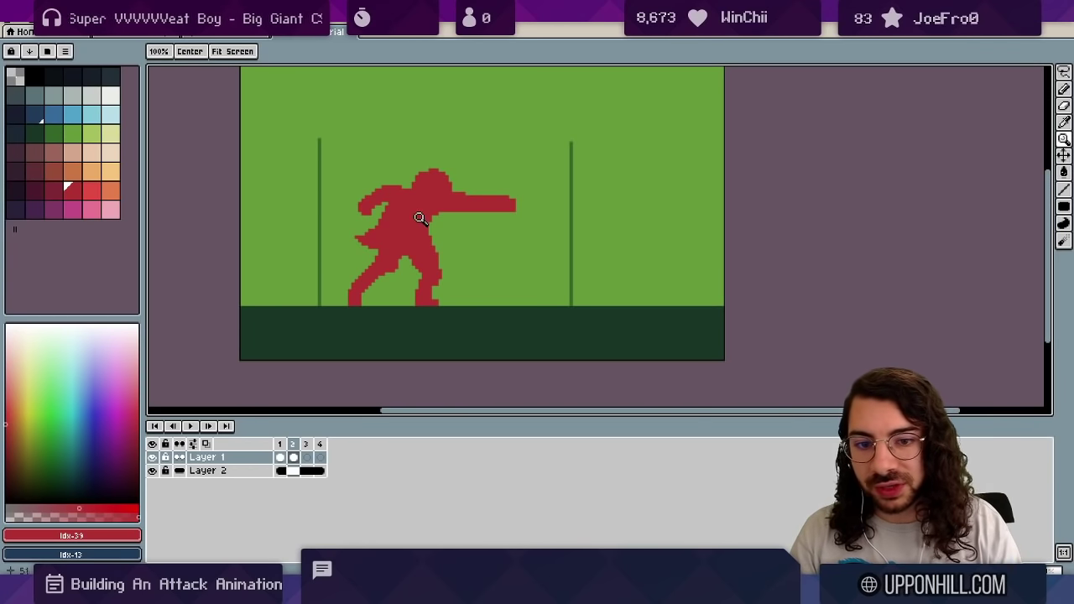
key("v")
mouse_move(405, 239)
left_mouse_down()
mouse_move(391, 238)
mouse_move(408, 239)
left_mouse_up()
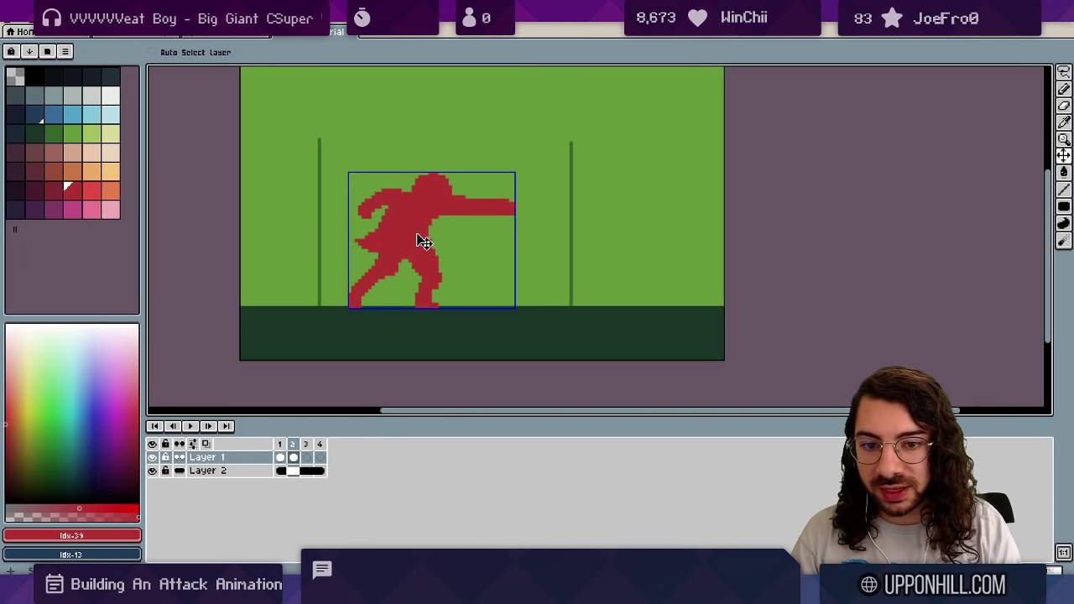
key("ctrl+z")
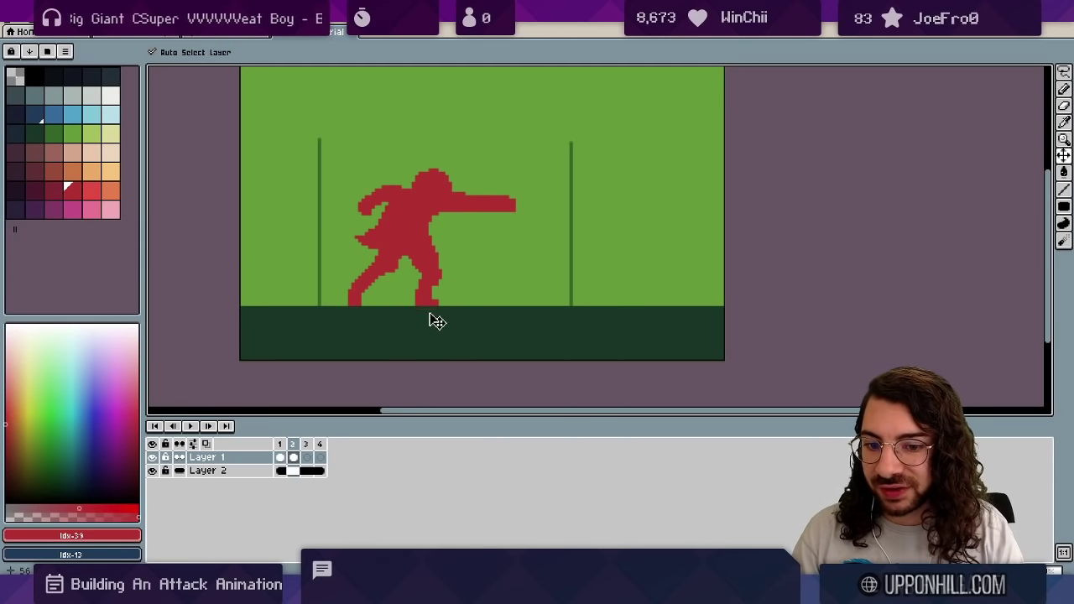
Move the punch silhouette on Layer 1 from frame 2 to frame 3 and turn onion skinning on.
left_click(294, 458)
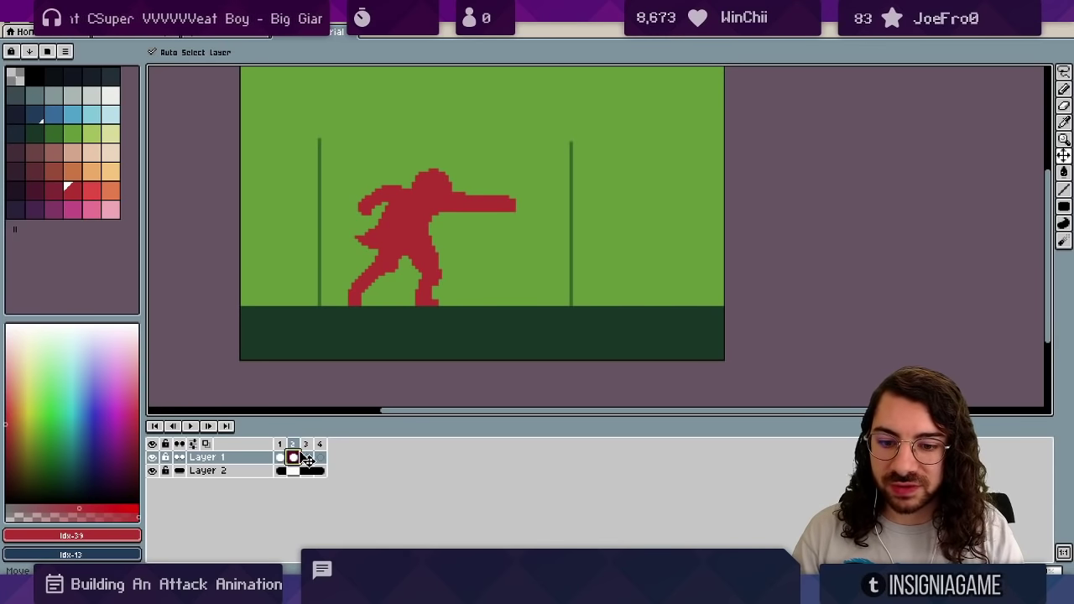
left_click_drag(299, 457, 308, 457)
left_click(294, 459)
left_click(206, 443)
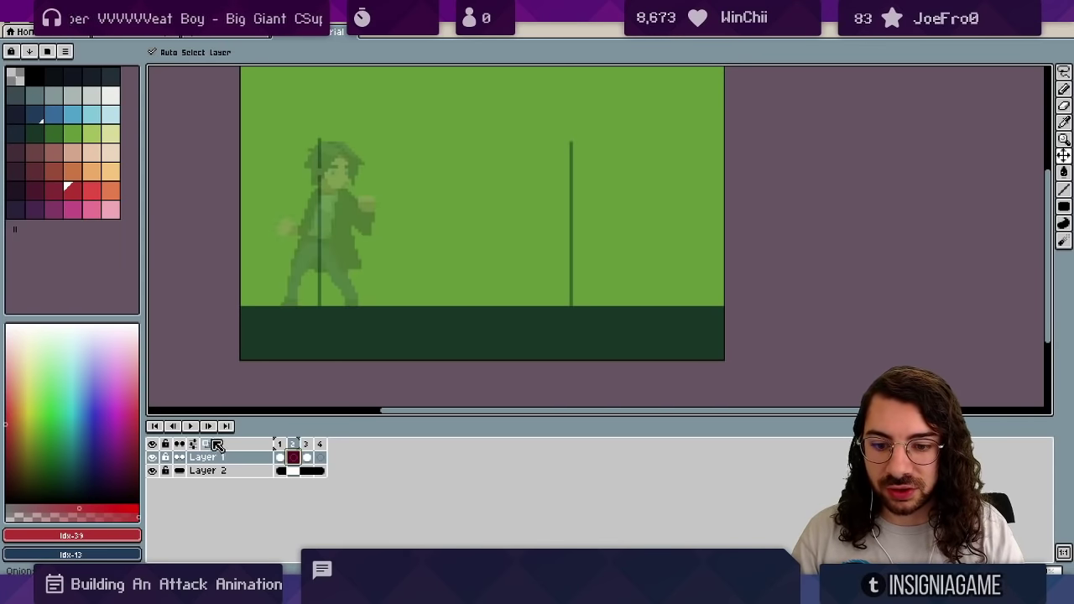
left_click(308, 446)
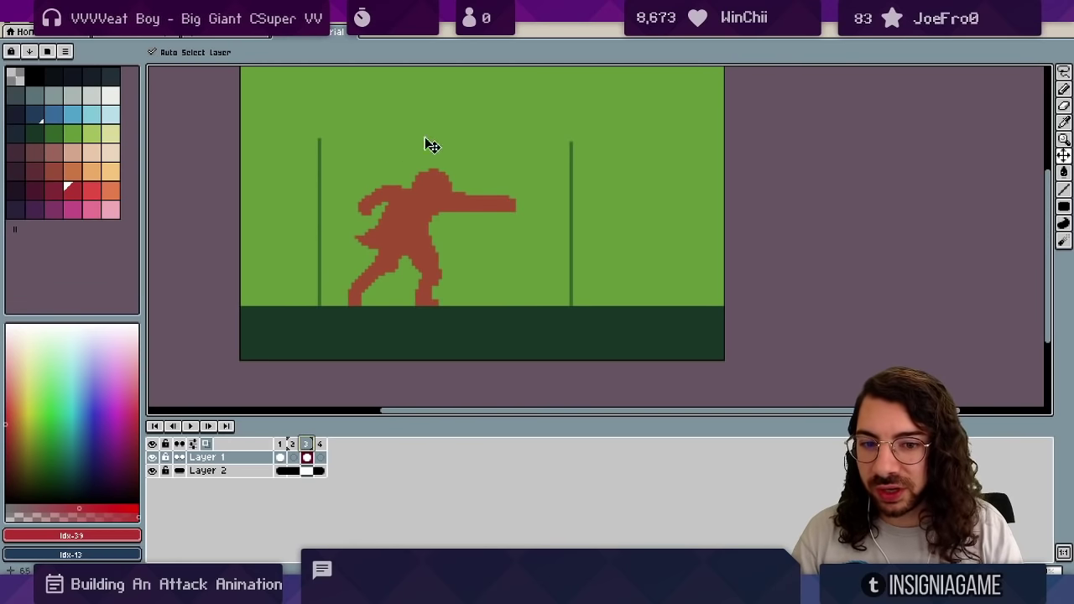
left_click(292, 457)
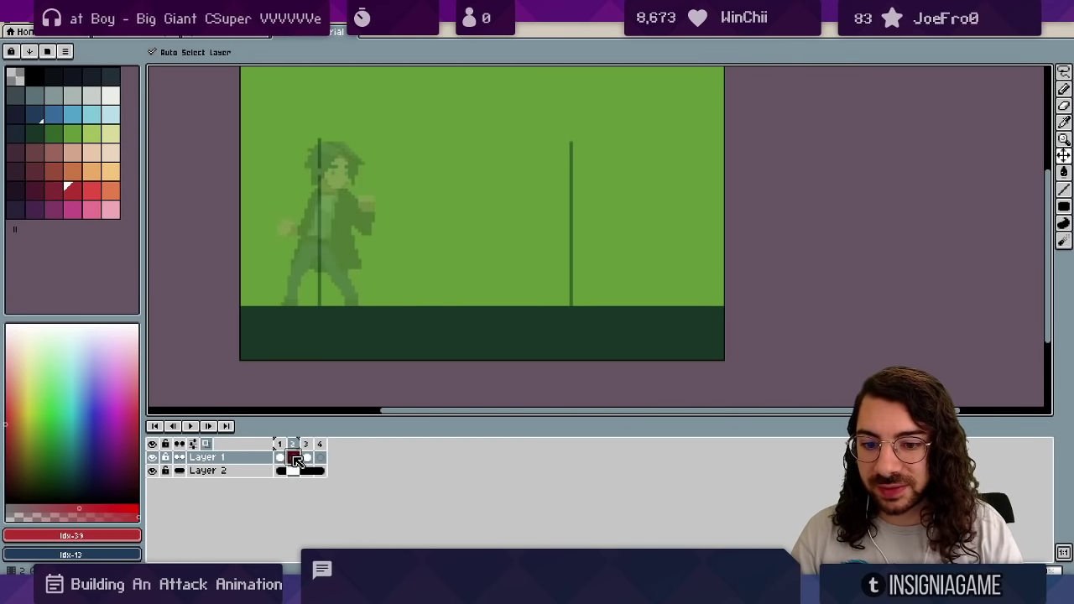
Turn onion skinning off and add a new layer between Layer 1 and Layer 2.
key("b")
scroll(353, 263, "up", 1)
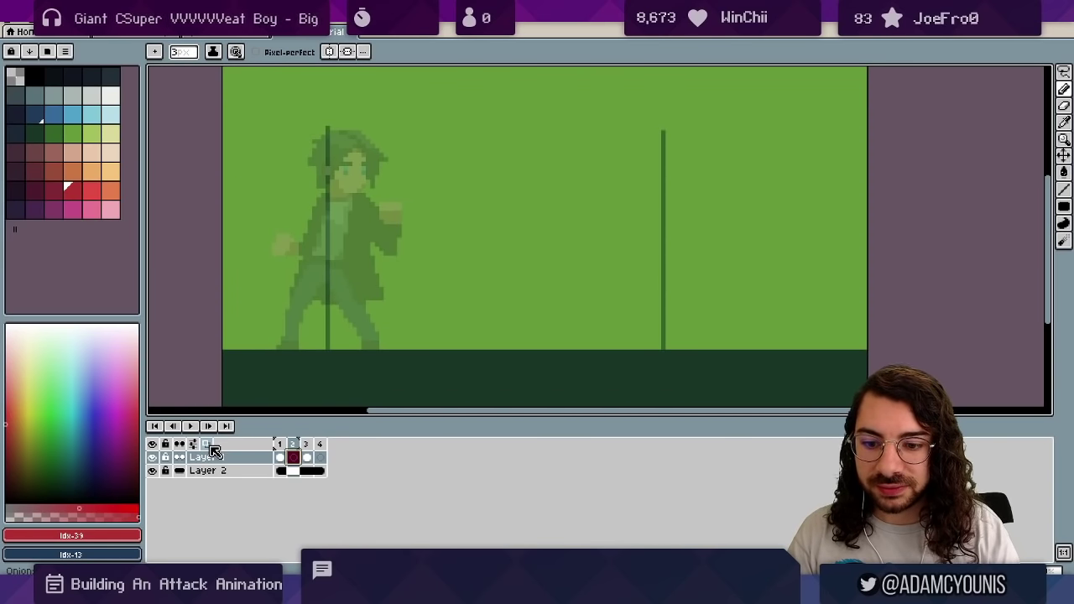
left_click(209, 447)
left_click(280, 457)
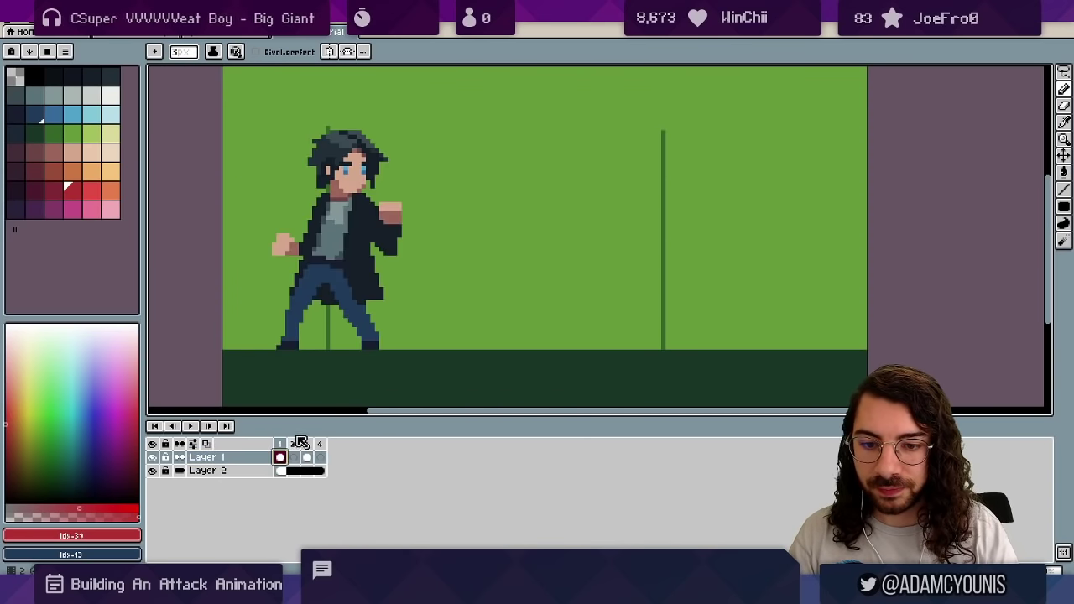
key("Down")
key("shift+n")
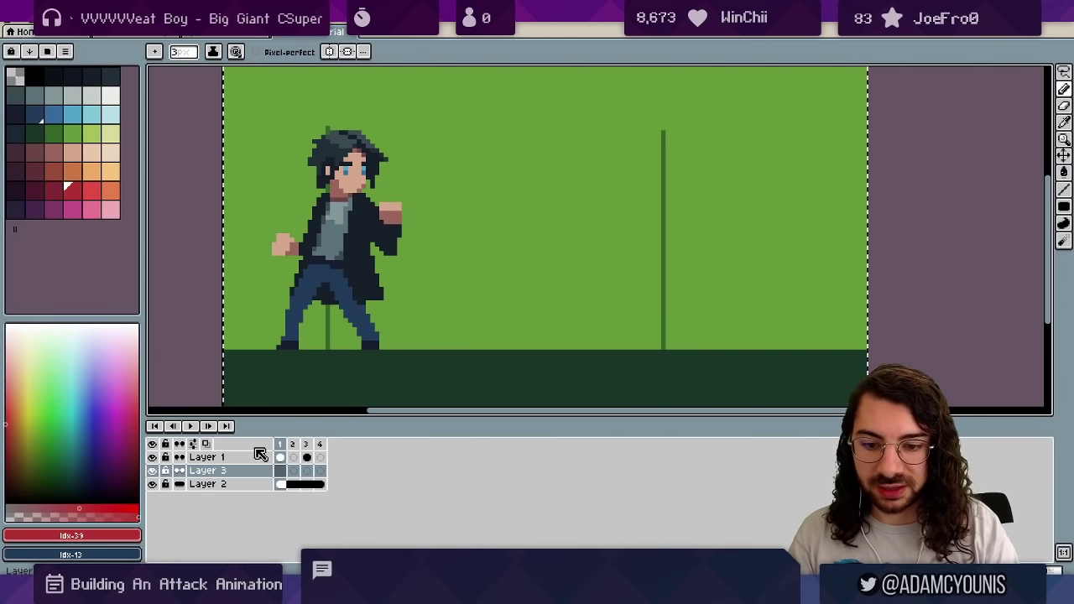
Copy the idle pose from Layer 1's first frame into Layer 3 and link it across all four frames.
left_click(280, 472)
left_click(281, 458)
key("ctrl+c")
left_click(282, 471)
key("ctrl+v")
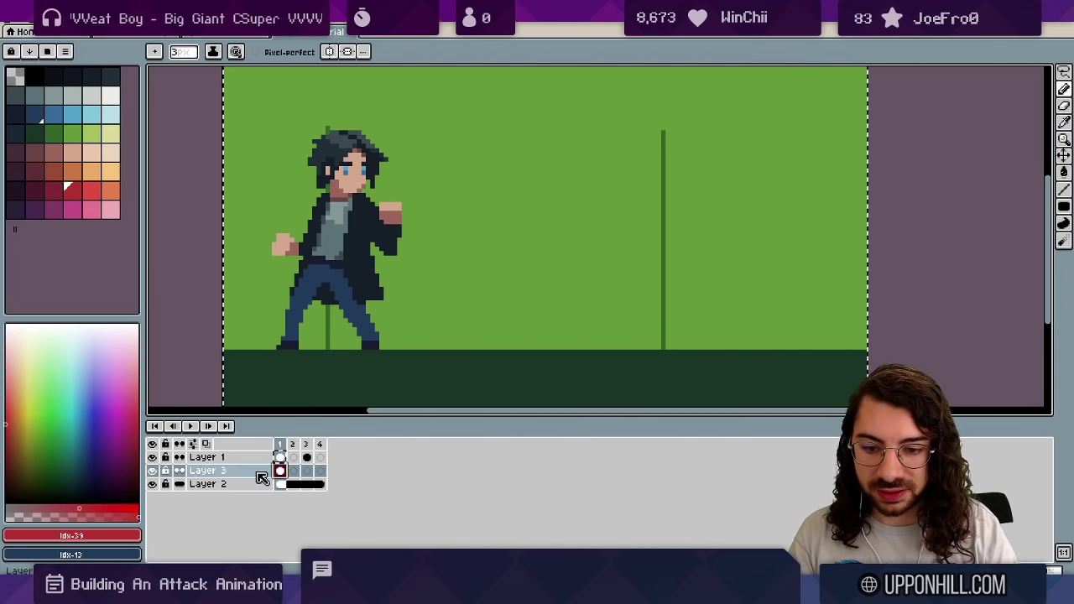
left_click(182, 472)
left_click_drag(319, 472, 280, 471)
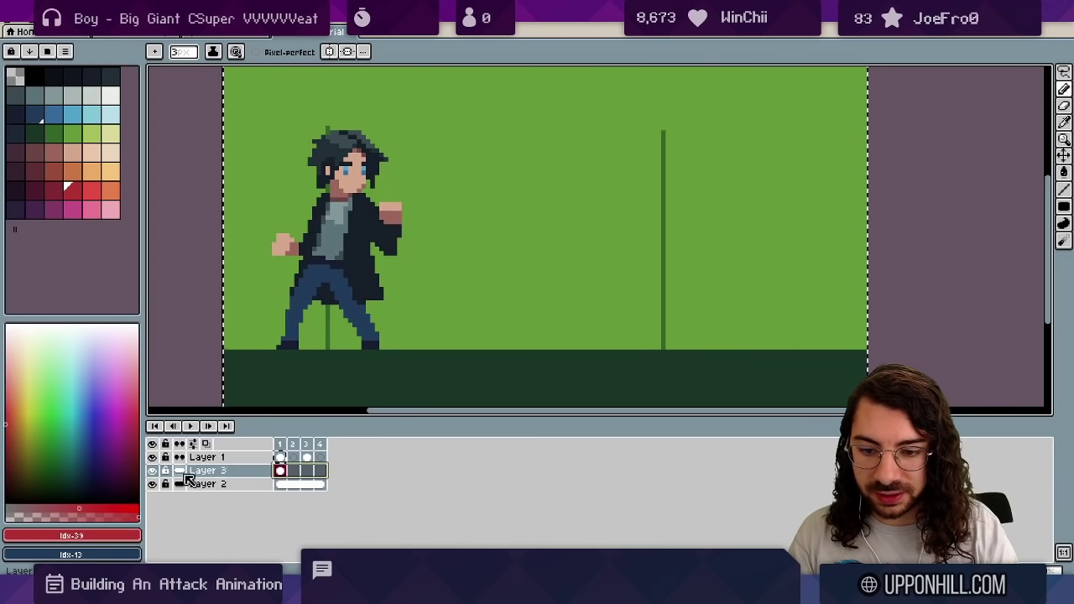
Set Layer 3's opacity to 38 so the idle pose serves as a faint reference.
right_click(220, 471)
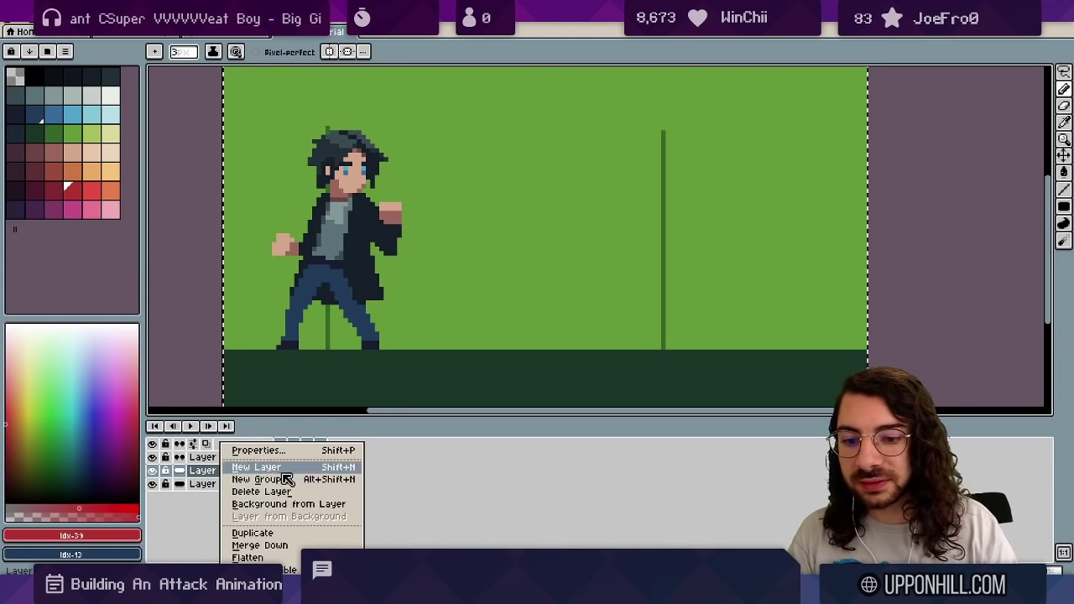
left_click(213, 474)
double_click(212, 474)
left_click_drag(597, 194, 550, 195)
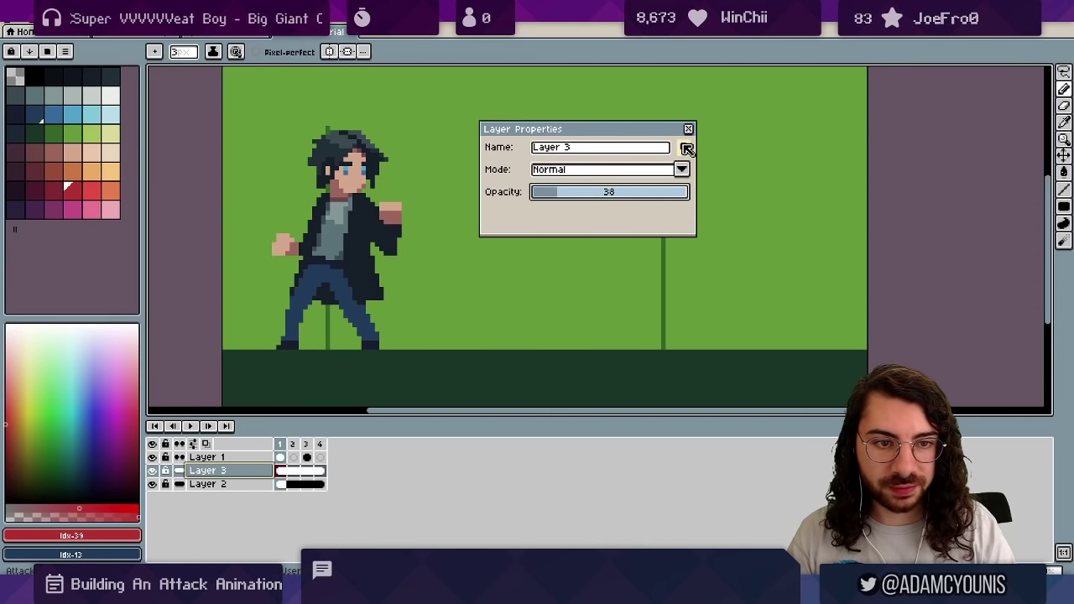
left_click(689, 127)
Refine the red crouched wind-up silhouette on frame 2 of Layer 1, trimming the top of the head and filling in between the thighs.
left_click(292, 444)
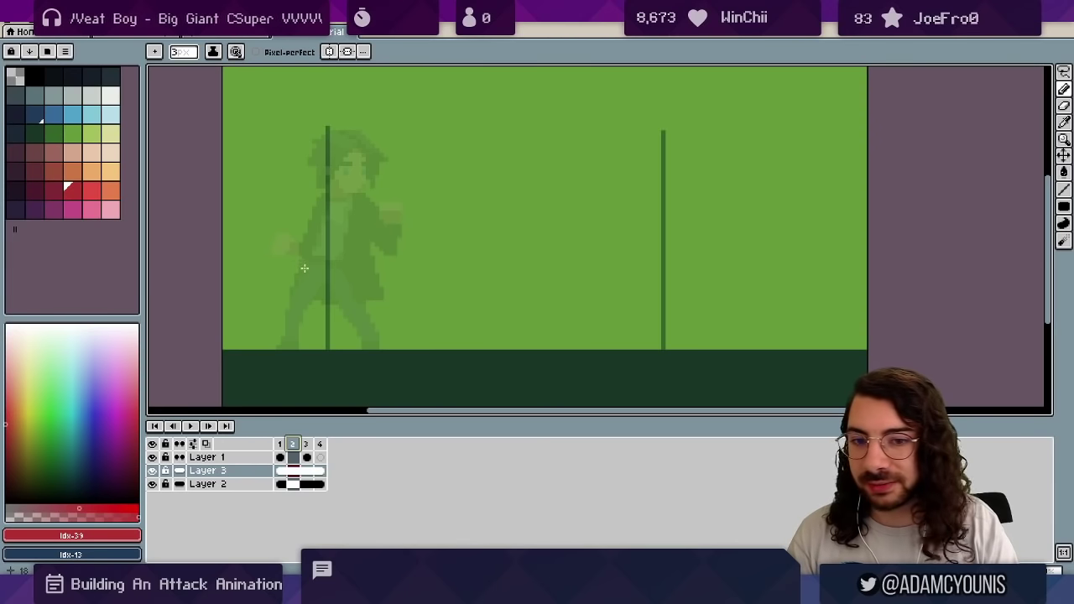
key("z")
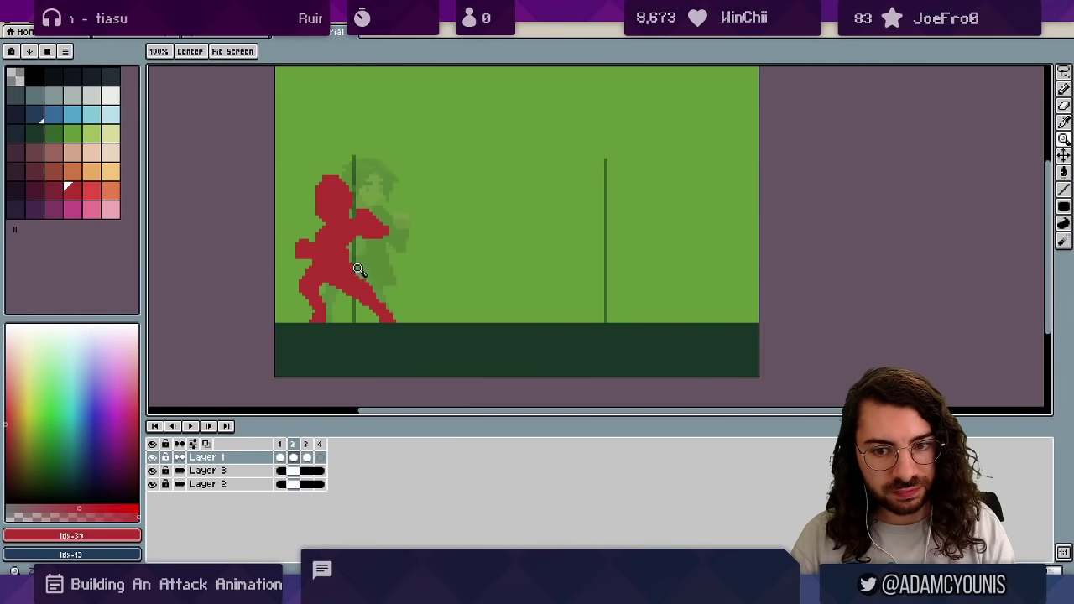
scroll(357, 269, "down", 4)
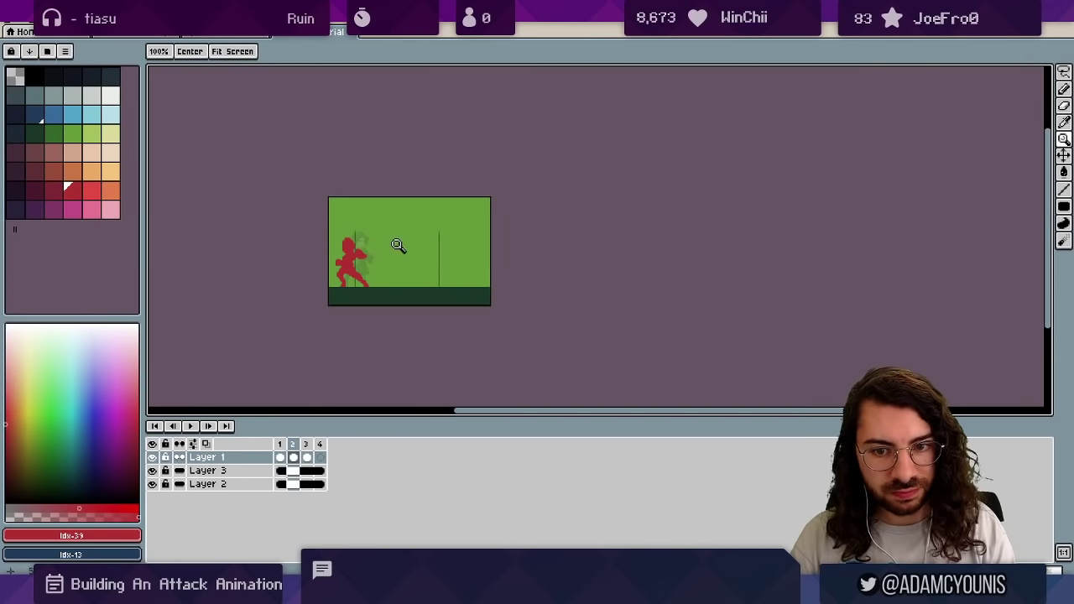
scroll(361, 271, "up", 4)
key("q")
key("b")
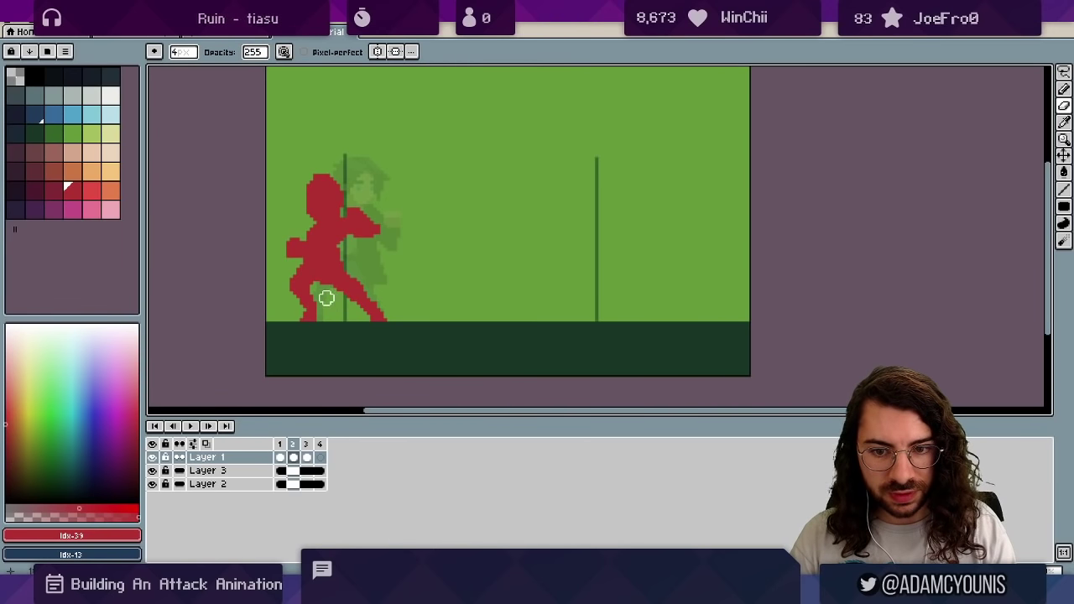
key("e")
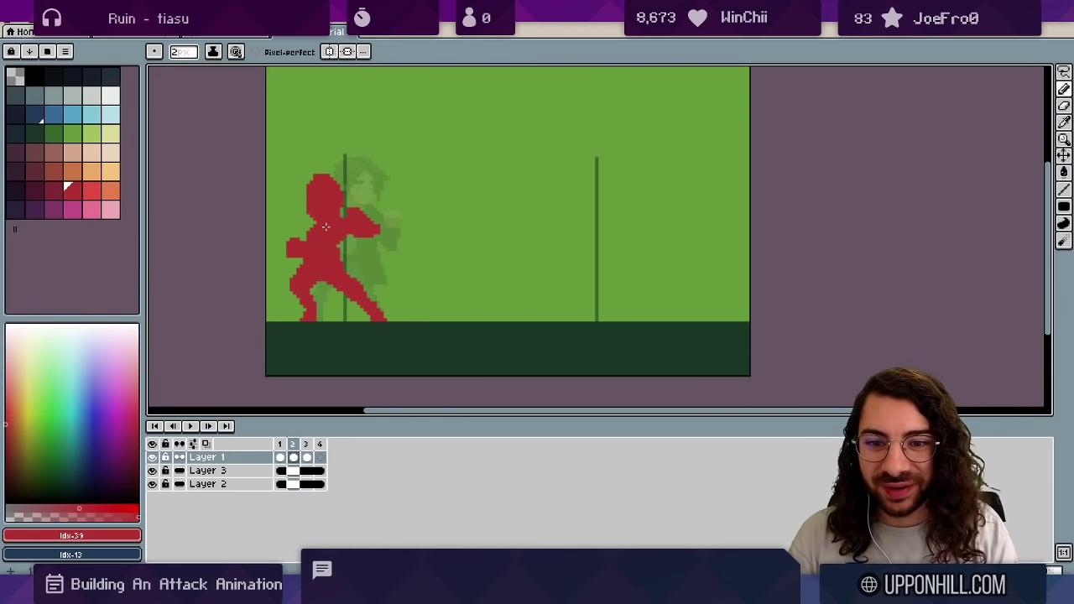
left_click_drag(343, 178, 326, 173)
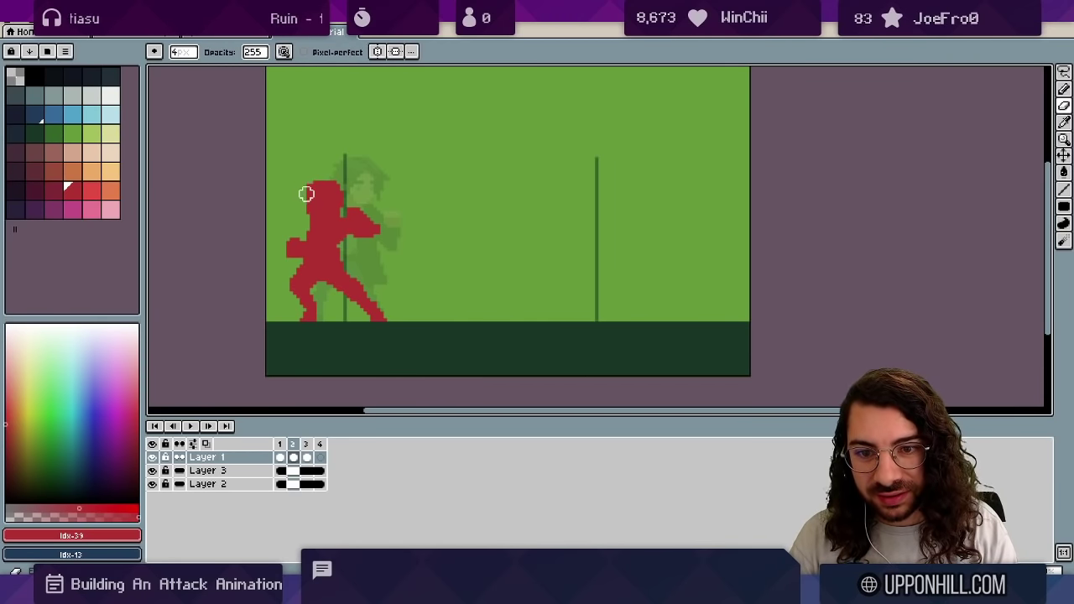
key("minus")
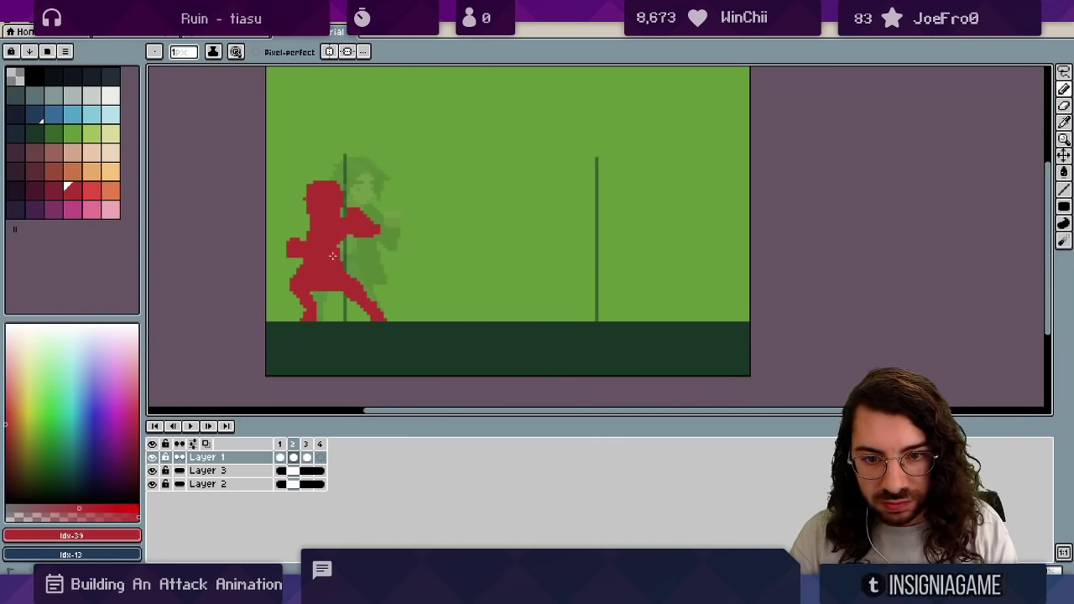
Flip through frames 1 to 4 to examine how the idle, wind-up and punch poses read in sequence.
key("z")
scroll(390, 241, "down", 2)
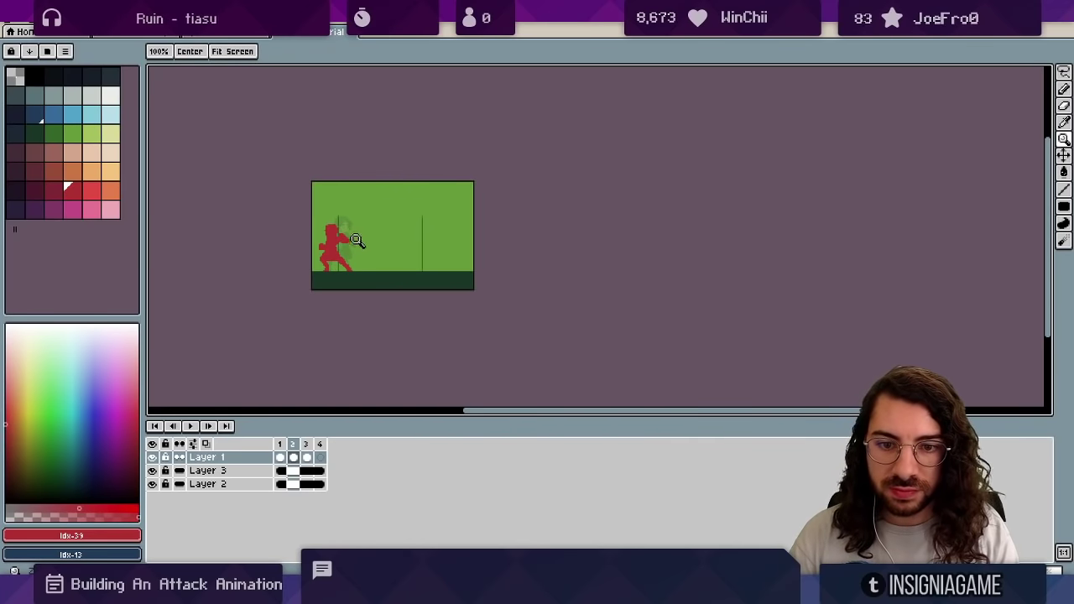
scroll(348, 240, "up", 1)
left_click(280, 445)
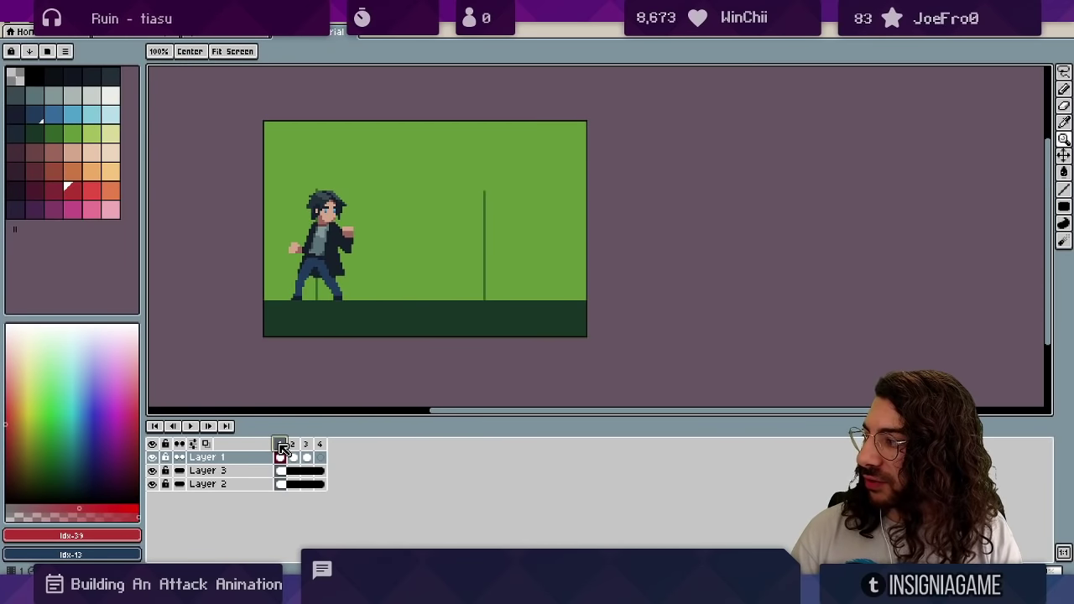
left_click(294, 445)
left_click(306, 445)
left_click(319, 444)
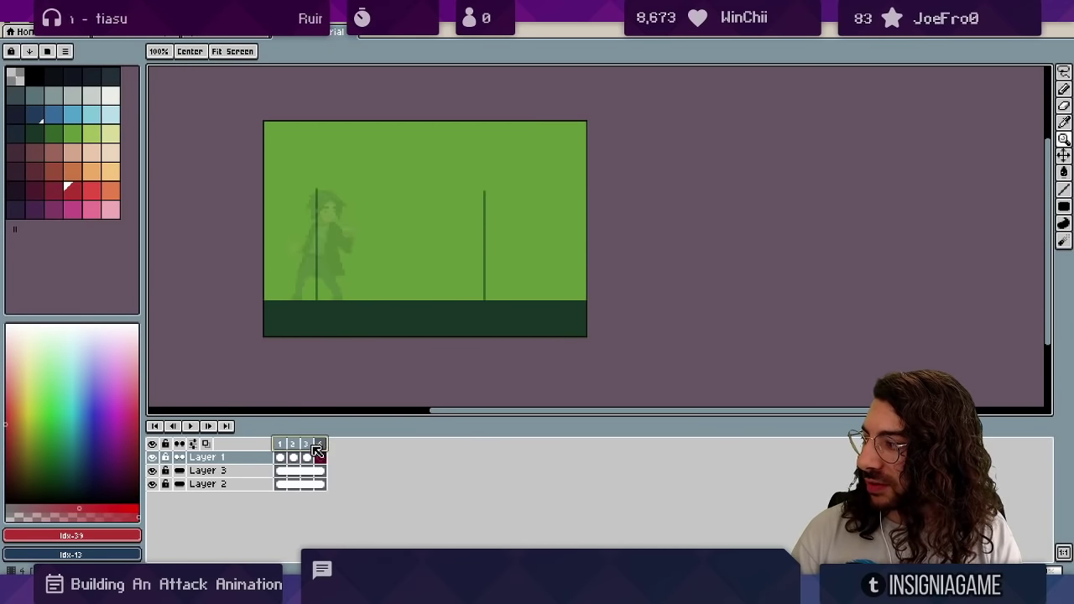
left_click(307, 445)
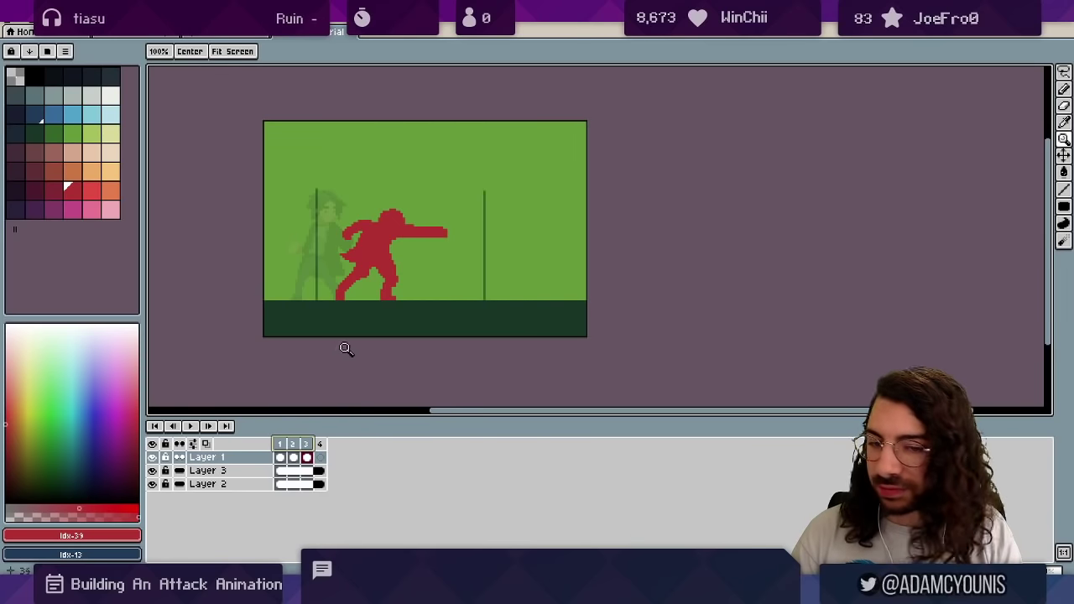
left_click(307, 445)
mouse_move(294, 445)
left_mouse_down()
mouse_move(322, 444)
mouse_move(272, 444)
mouse_move(316, 444)
mouse_move(283, 446)
mouse_move(304, 445)
left_mouse_up()
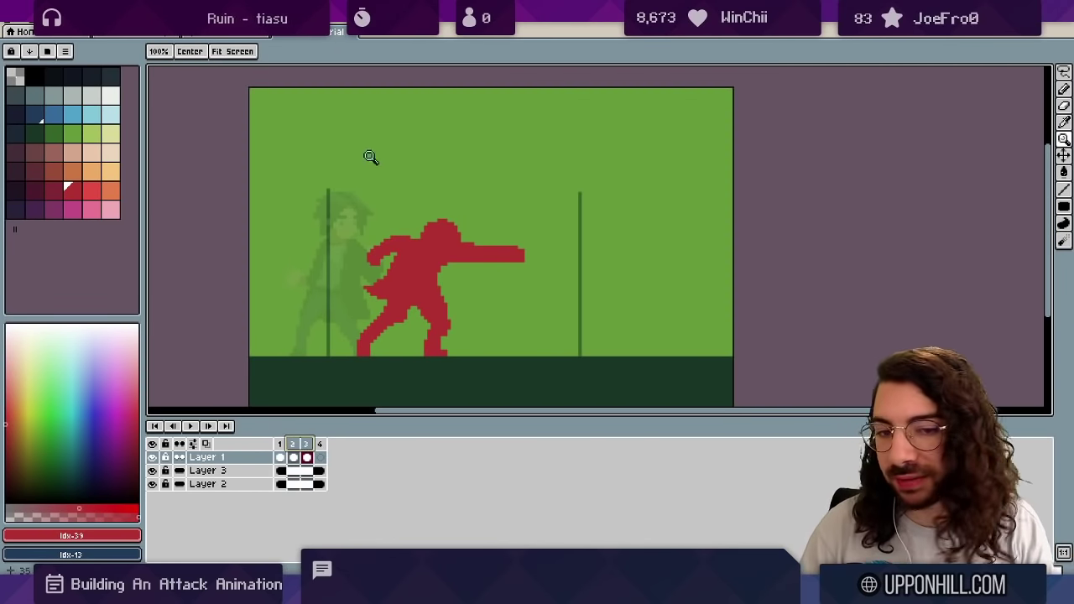
key("Right")
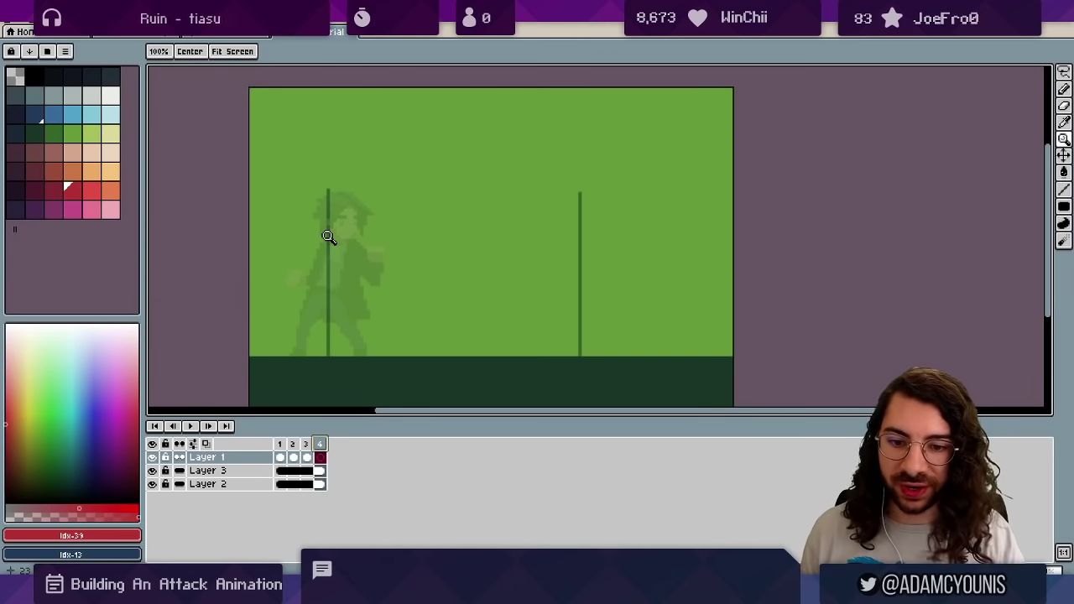
left_click(282, 444)
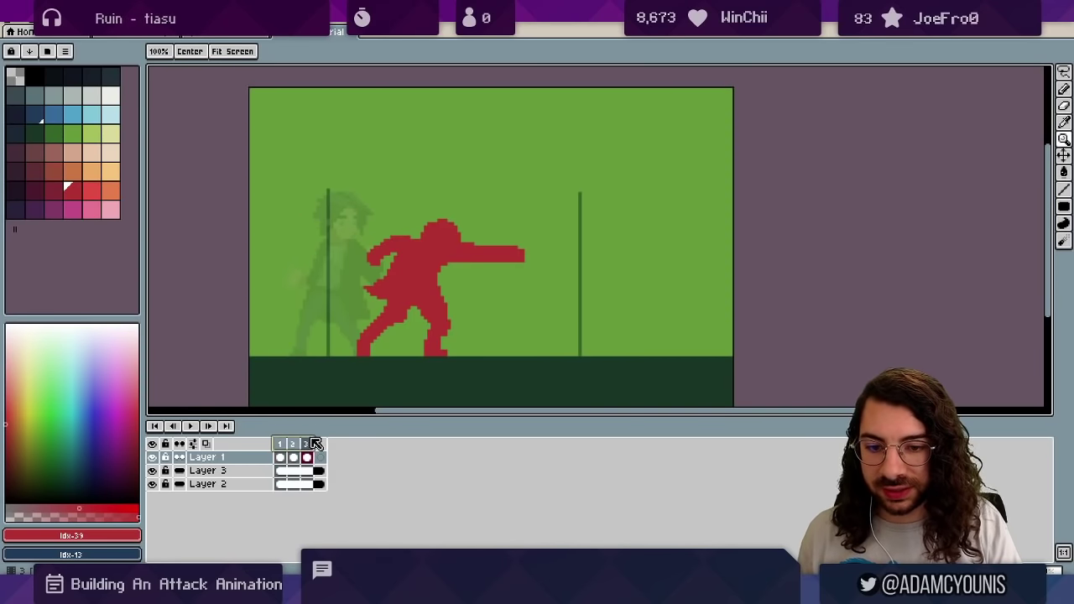
left_click_drag(282, 444, 305, 443)
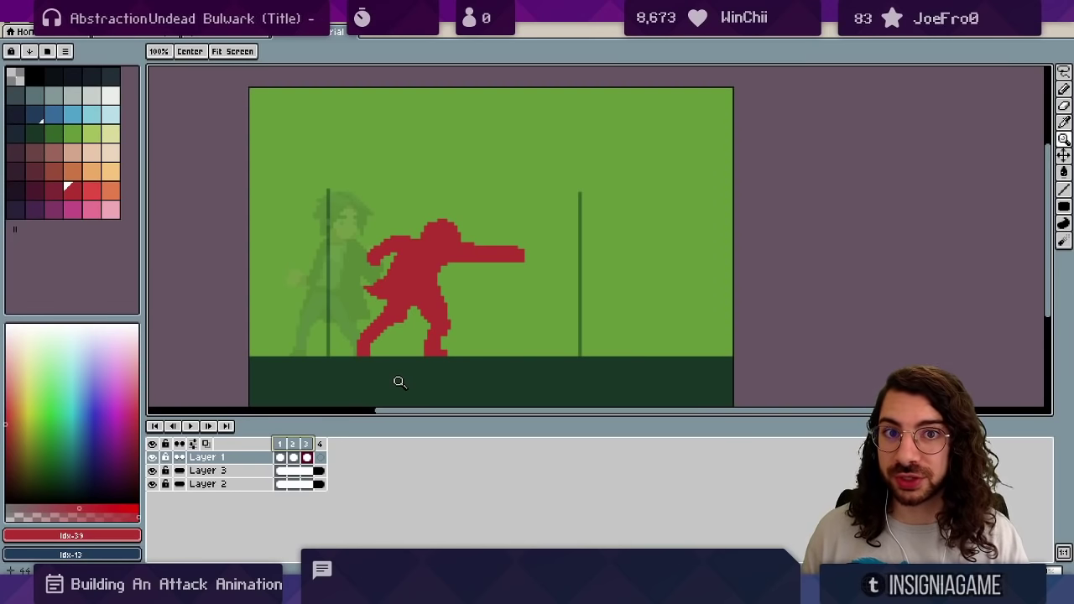
Select the whole canvas on frame 1 and add a new layer above Layer 1.
key("ctrl+a")
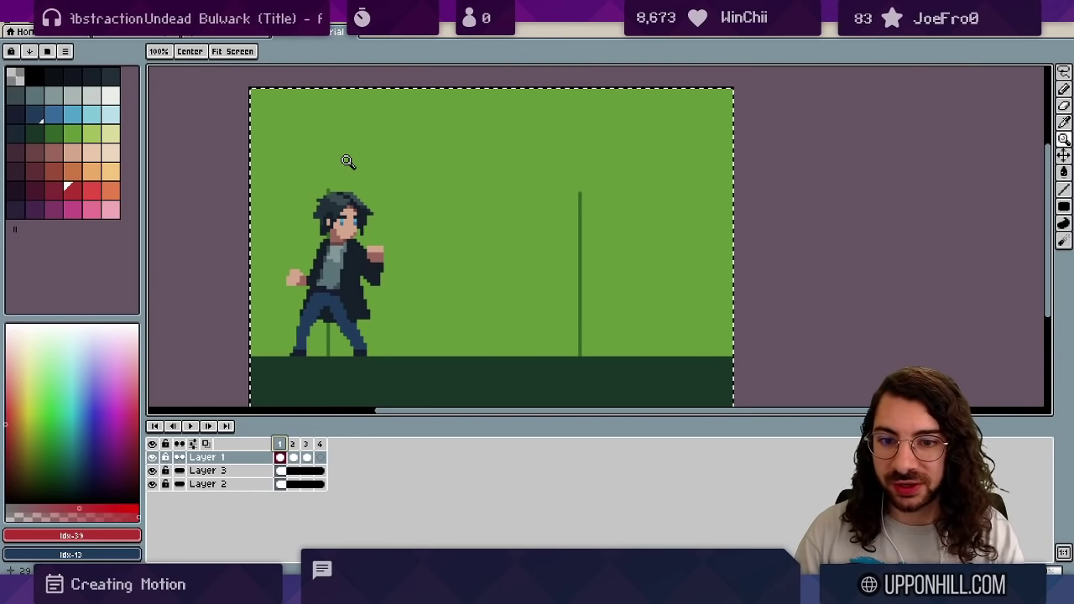
key("ctrl+shift+n")
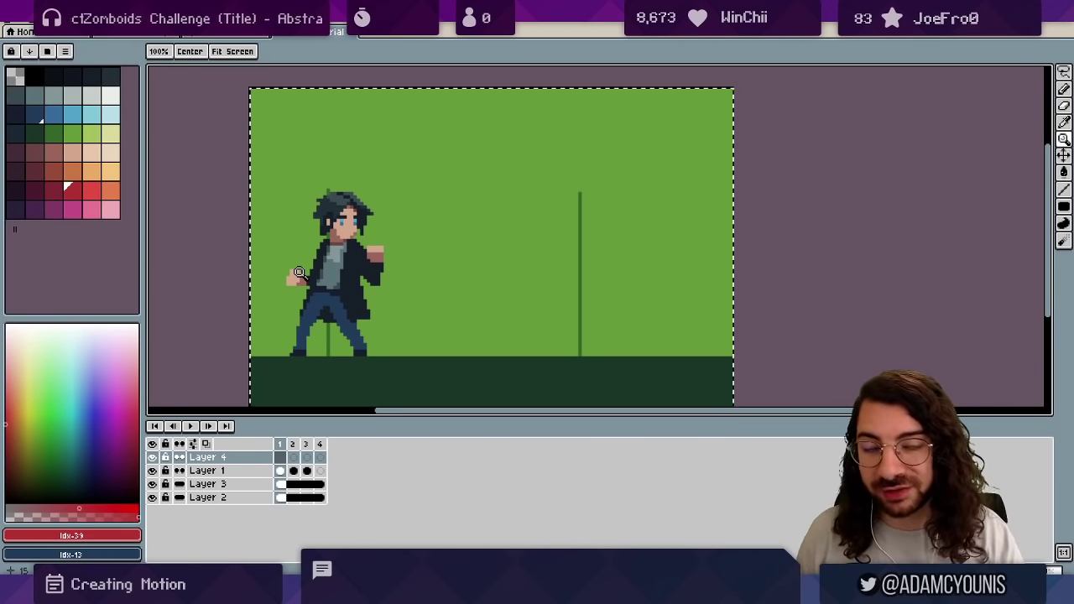
Choose the pale yellow palette colour and add six empty frames after frame 4, extending the timeline to frame 10.
left_click(112, 134)
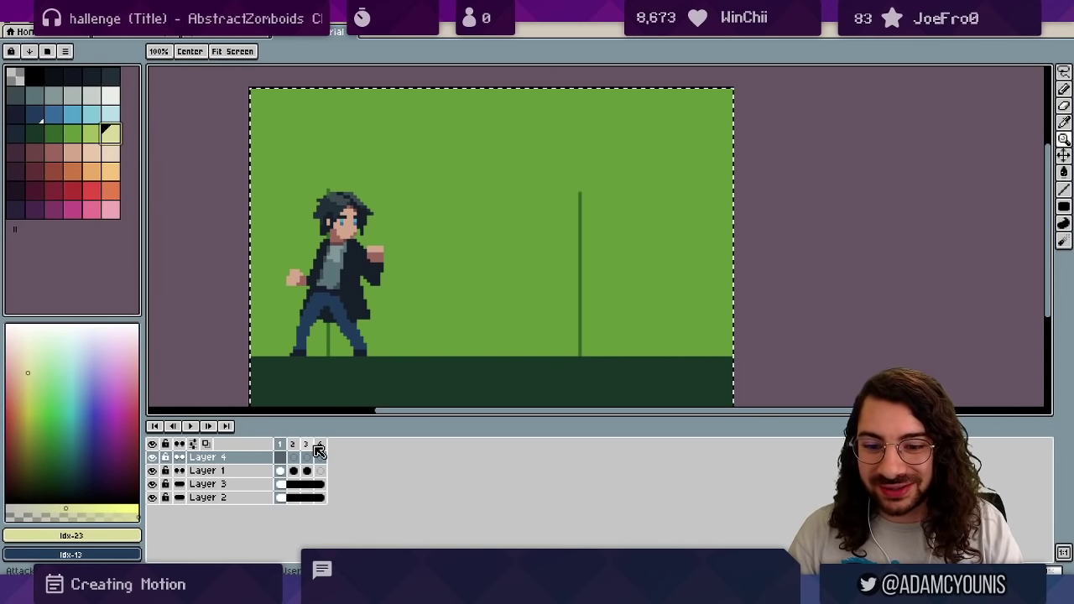
left_click(321, 443)
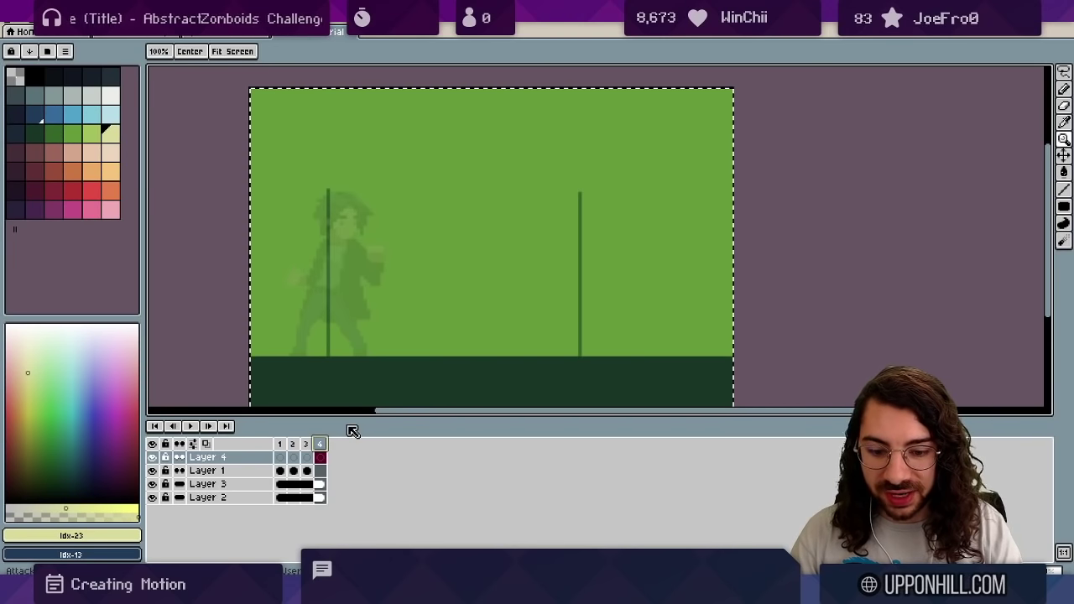
key("alt+n")
key("alt+n")
key("alt+n")
key("alt+n")
key("alt+n")
key("alt+n")
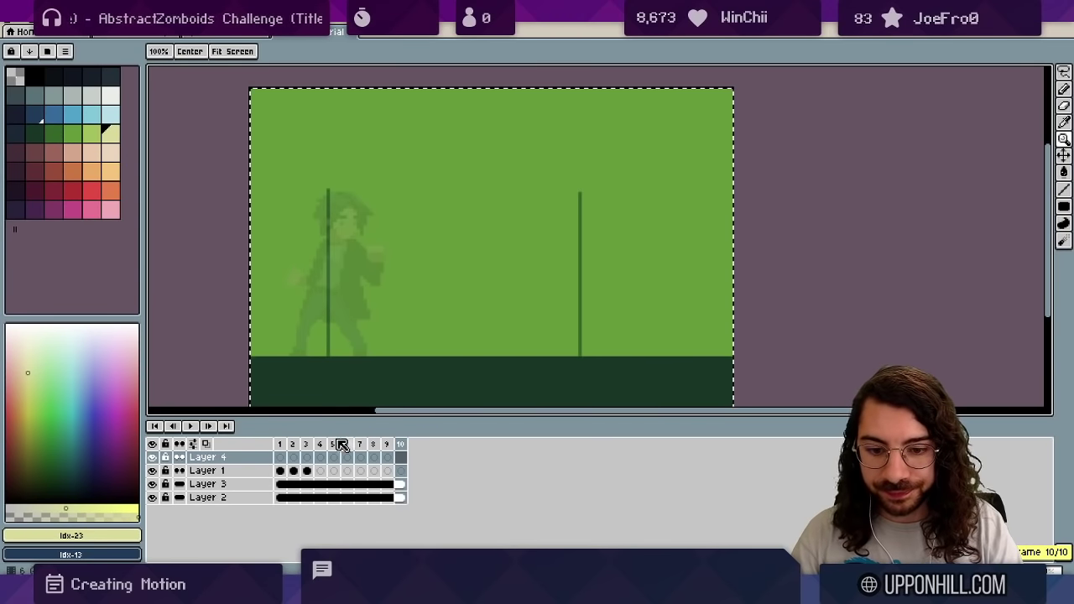
Tag frames 4 to 10 as "Punch" with forward animation direction.
left_click_drag(326, 449, 401, 445)
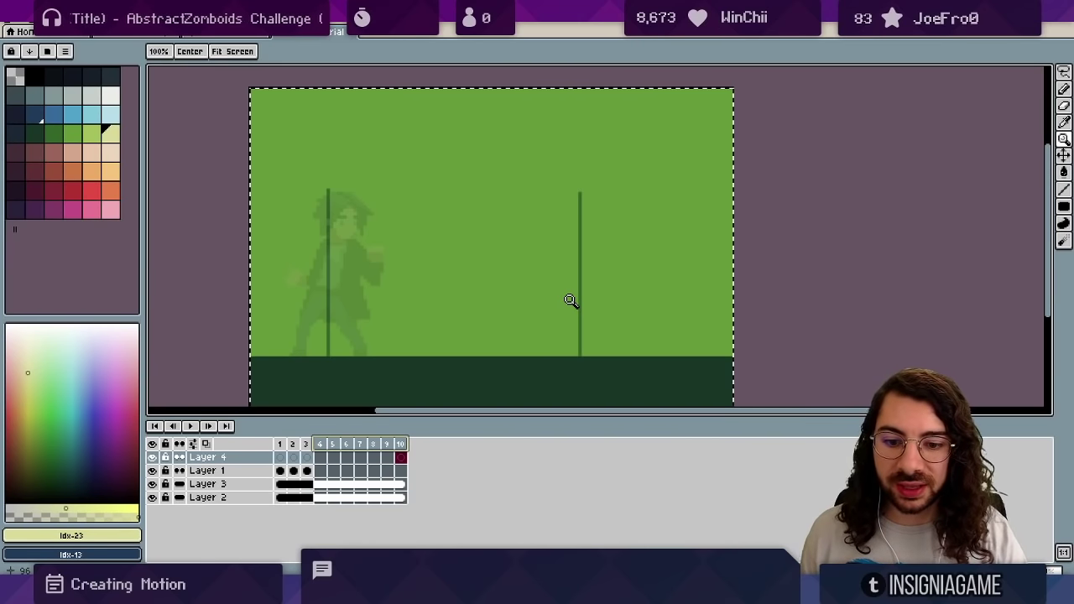
key("Escape")
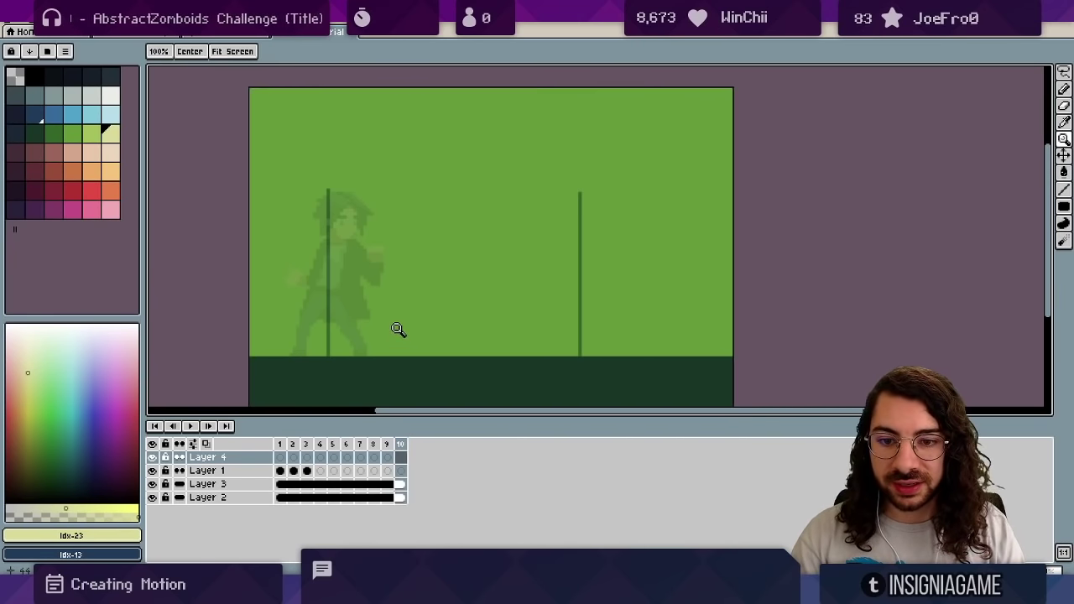
left_click(402, 458)
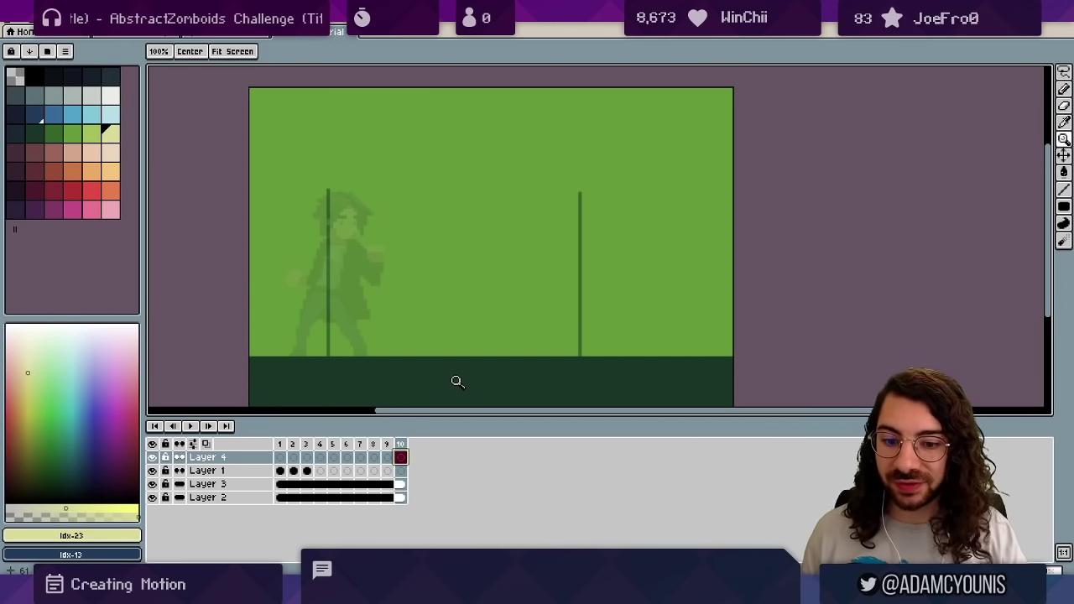
left_click_drag(322, 445, 399, 444)
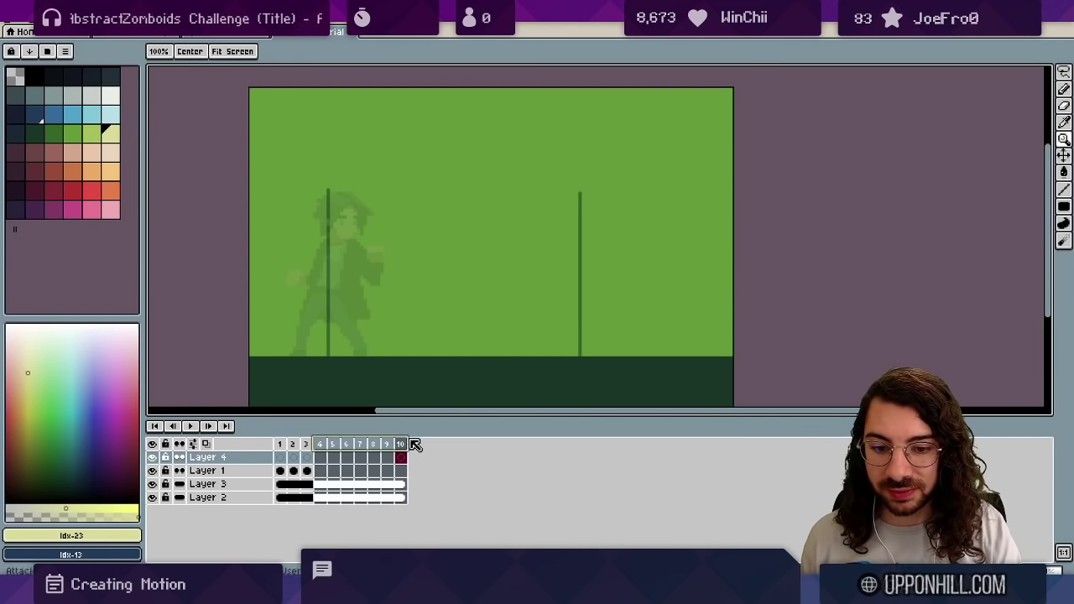
key("F2")
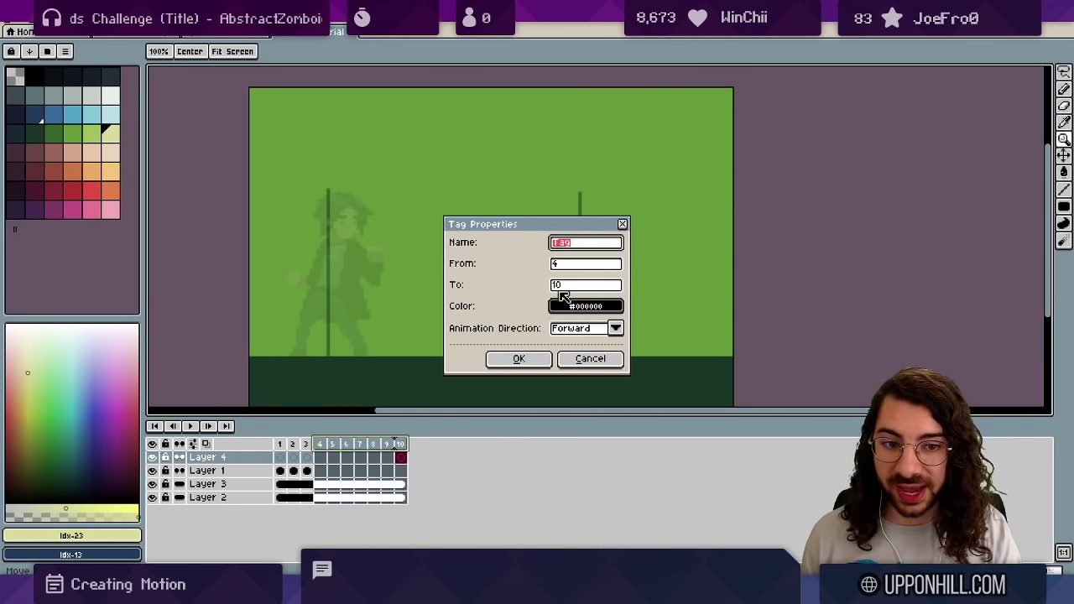
type("Pun")
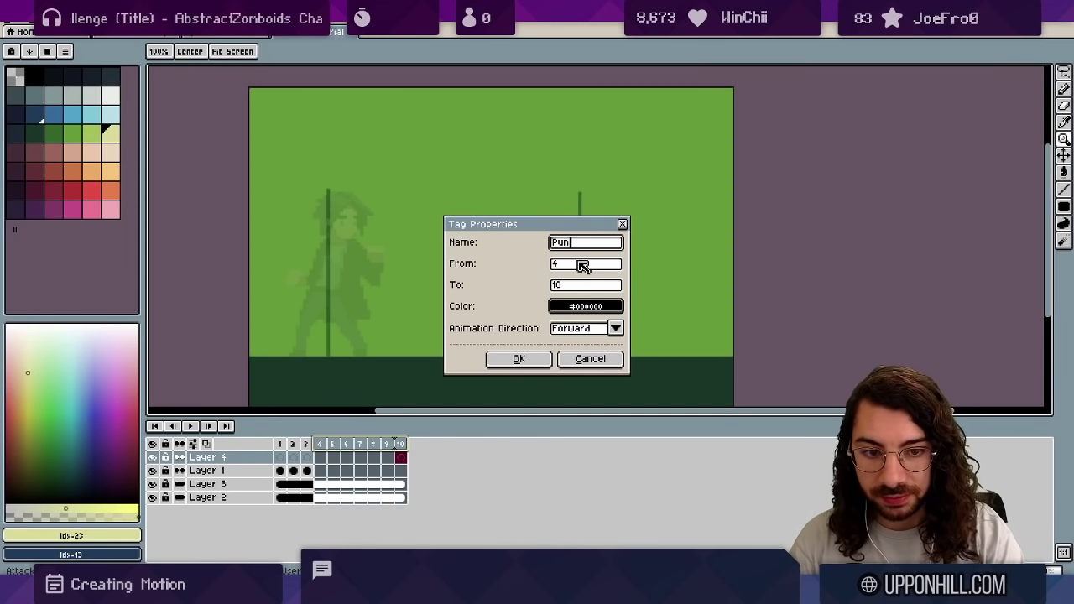
type("ch")
key("Return")
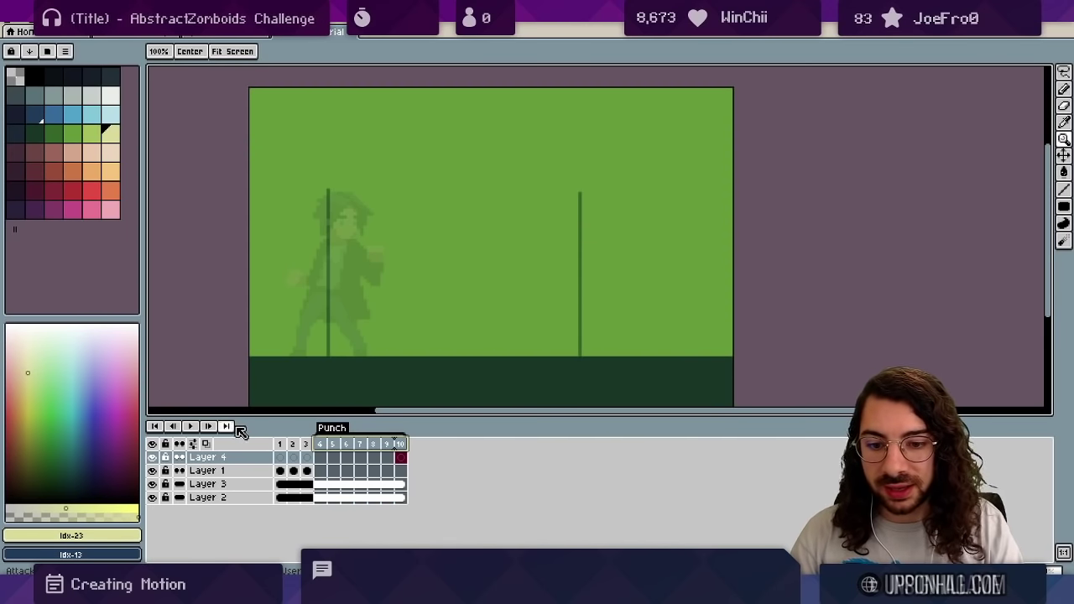
Paint a small pale yellow block over the idle pose's rear fist on frame 4 of Layer 4.
left_click(281, 445)
left_click_drag(284, 445, 322, 443)
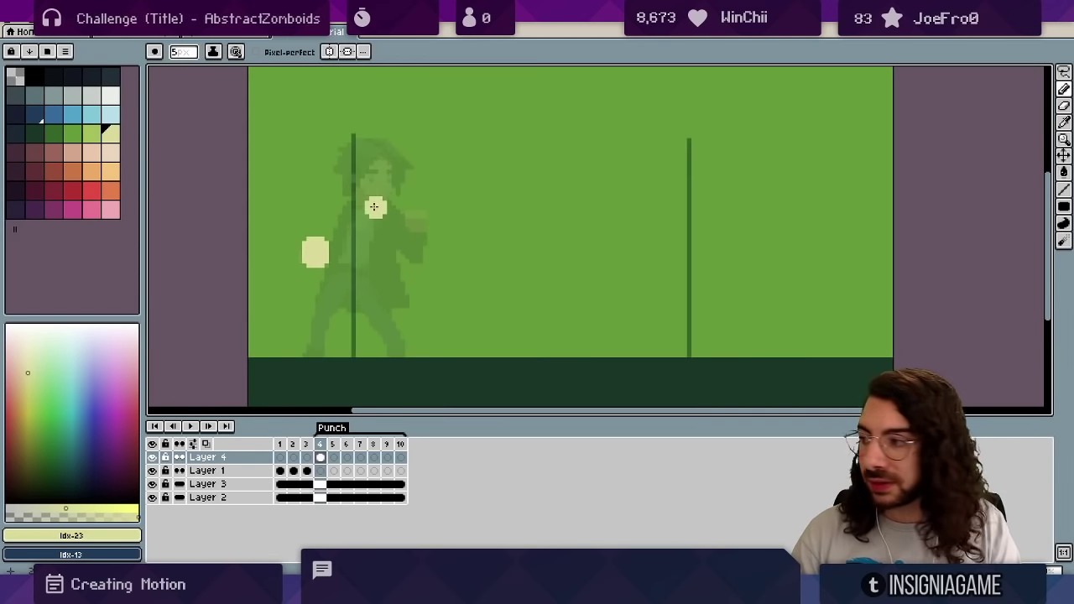
left_click_drag(386, 221, 334, 237)
key("v")
mouse_move(279, 285)
left_mouse_down()
mouse_move(267, 241)
mouse_move(277, 278)
mouse_move(255, 291)
left_mouse_up()
key("b")
key("b")
key("minus")
key("minus")
key("minus")
key("minus")
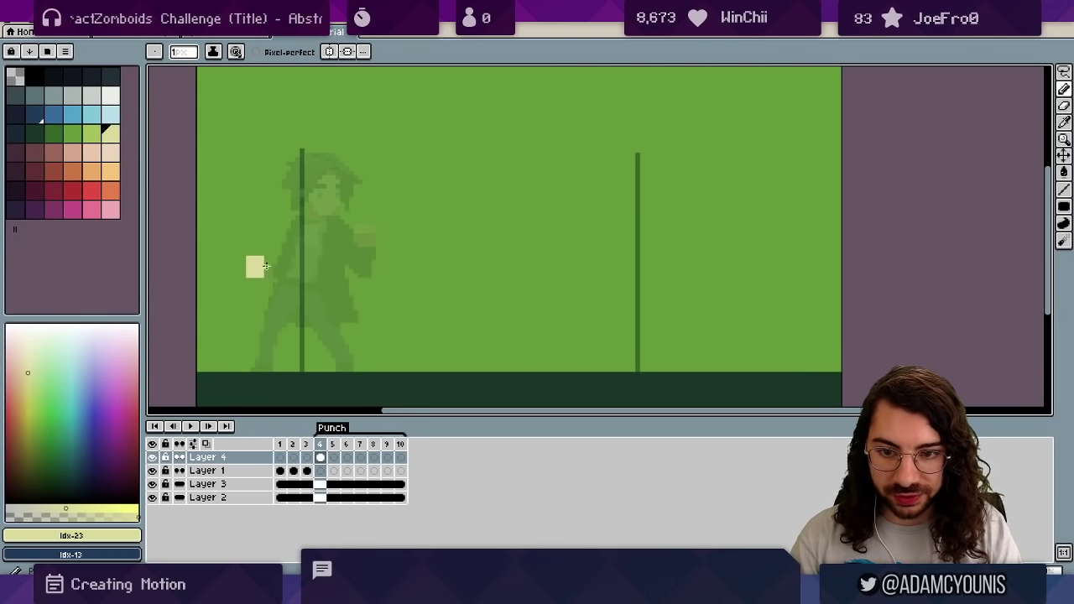
Paint pale yellow fist markers with a 4 px brush on frames 5 to 8 of Layer 4, tracing the wind-up motion.
key("period")
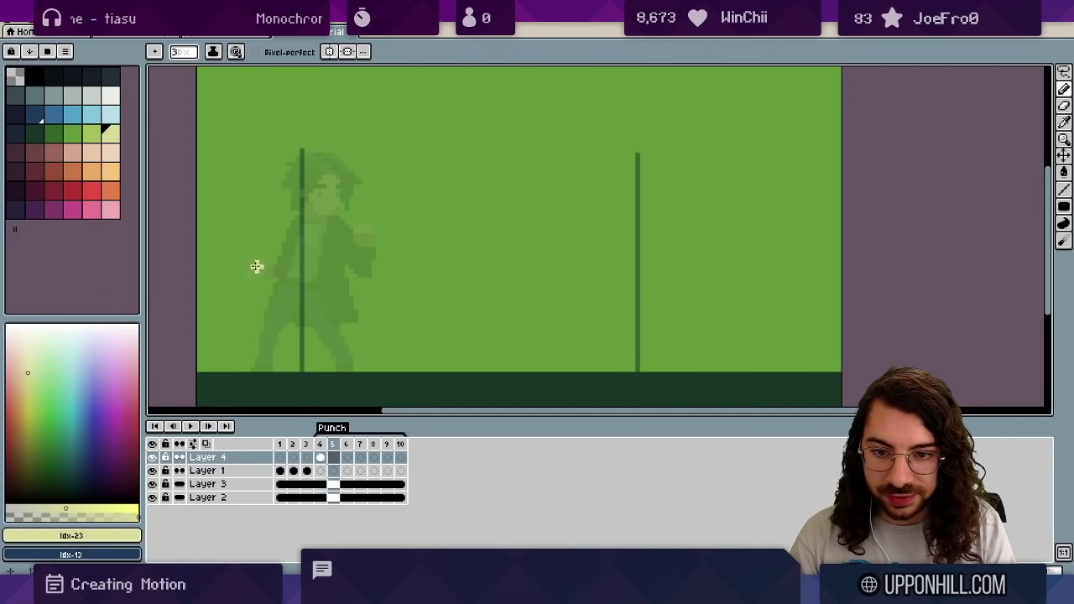
key("comma")
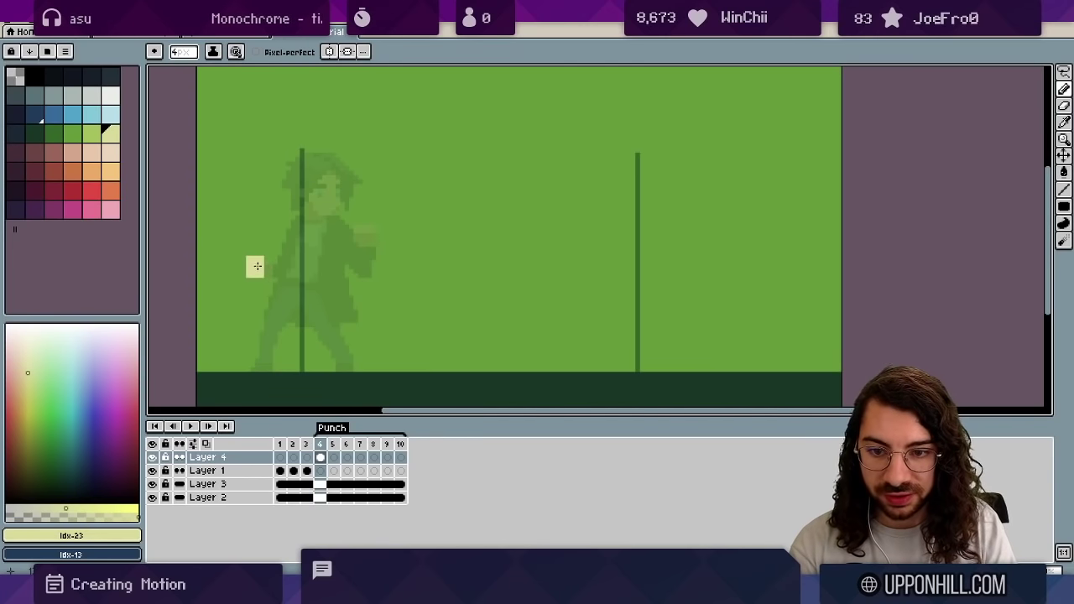
key("period")
key("period")
mouse_move(233, 263)
left_mouse_down()
mouse_move(242, 273)
mouse_move(233, 252)
left_mouse_up()
key("period")
key("period")
key("comma")
key("comma")
key("comma")
key("period")
key("period")
key("period")
key("period")
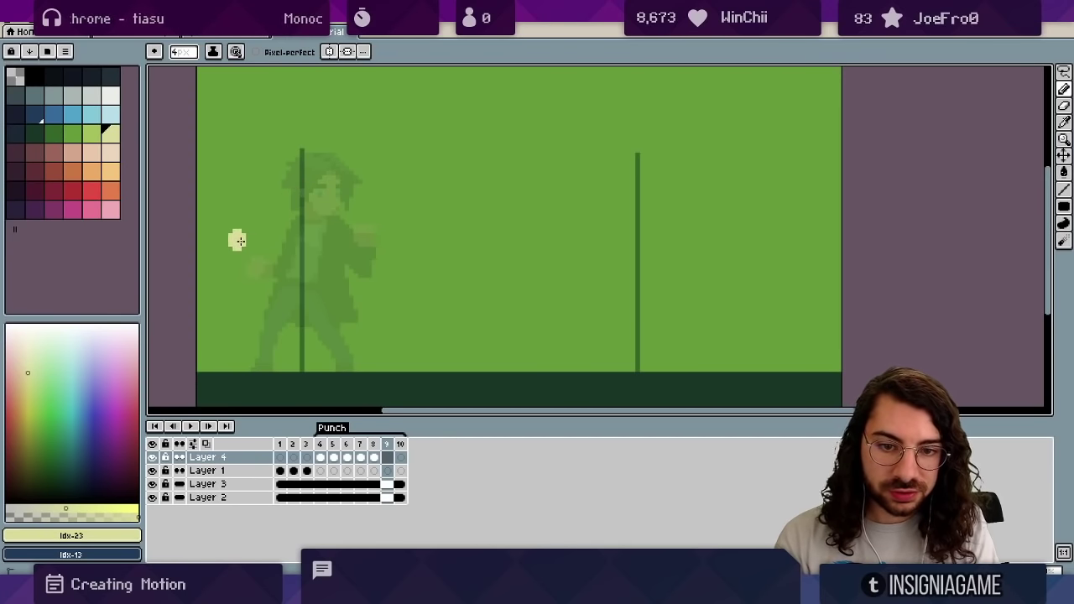
Paint a long smear on frame 9 from behind the character almost to the far guide line, trimming its underside with the eraser.
left_click_drag(238, 240, 531, 238)
left_click_drag(254, 239, 593, 231)
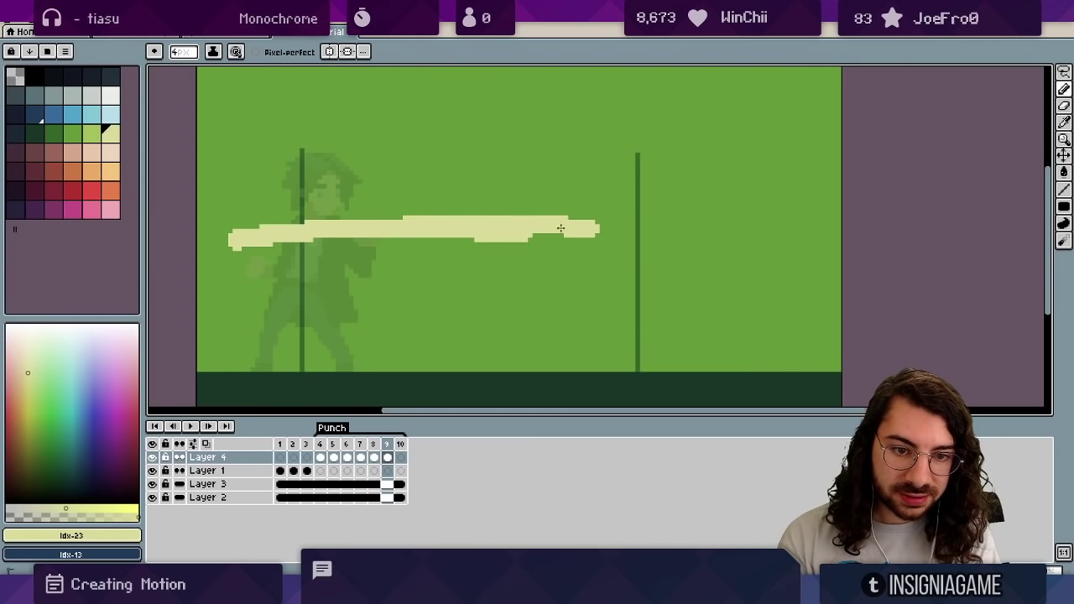
key("e")
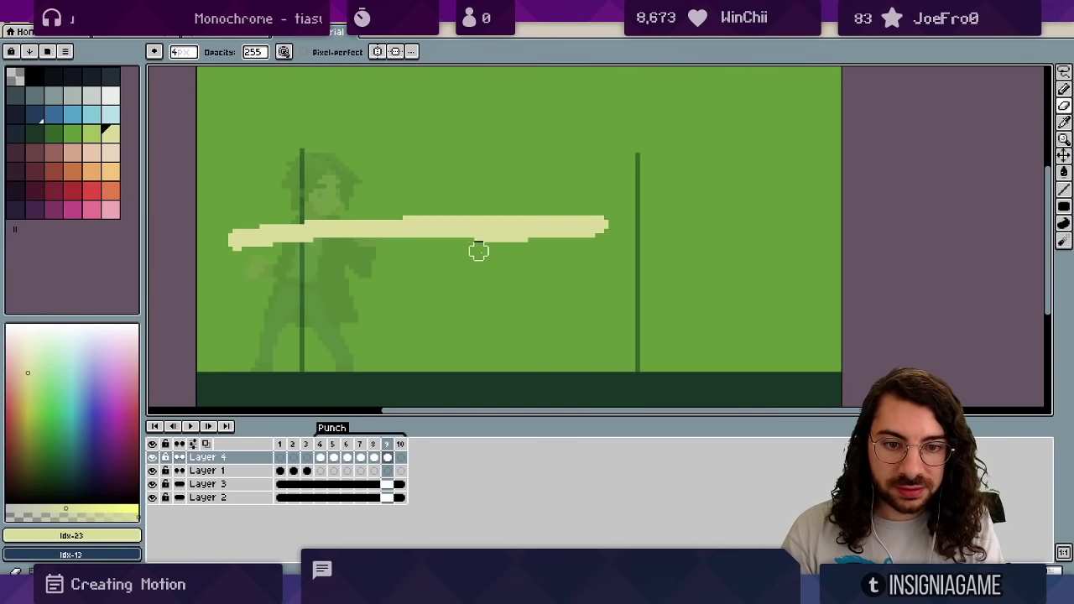
left_click_drag(478, 250, 608, 243)
key("b")
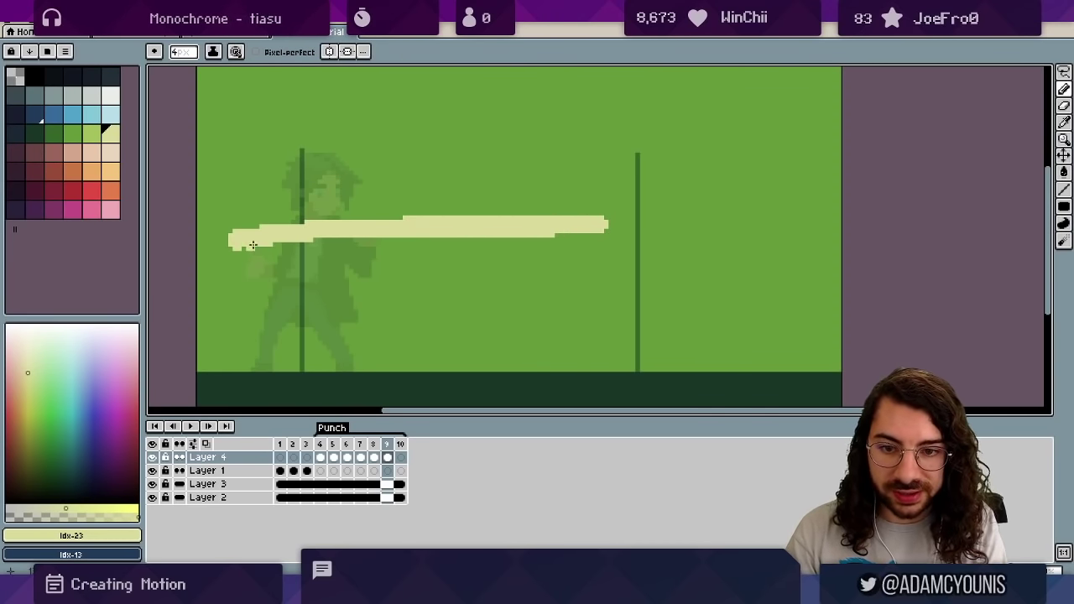
Add four empty frames after frame 10, extending the Punch tag to frame 14.
left_click_drag(321, 445, 388, 446)
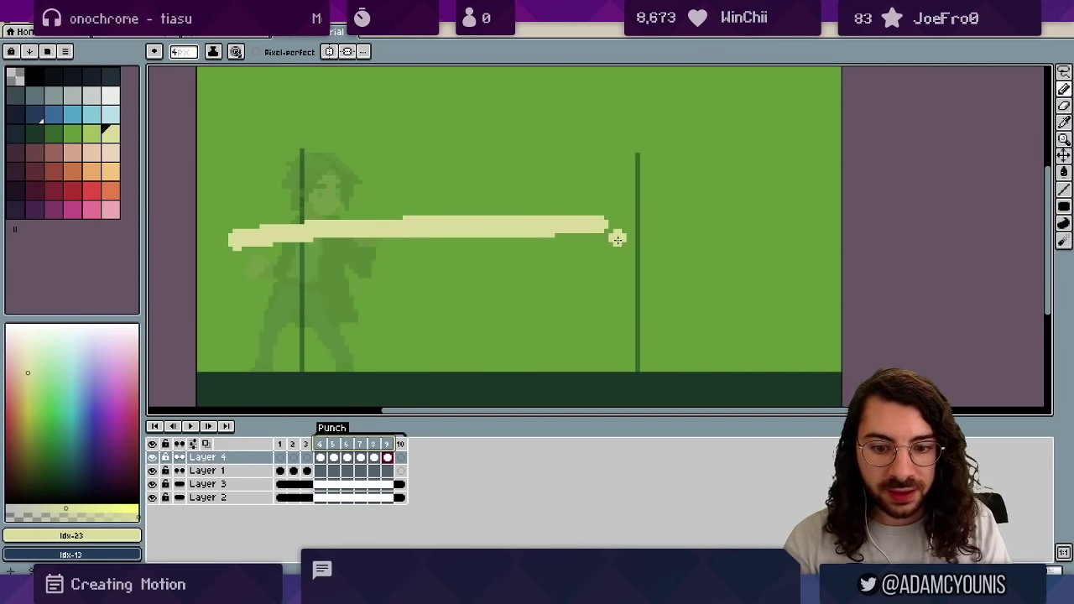
left_click(400, 457)
key("alt+n")
key("alt+n")
key("alt+n")
key("alt+n")
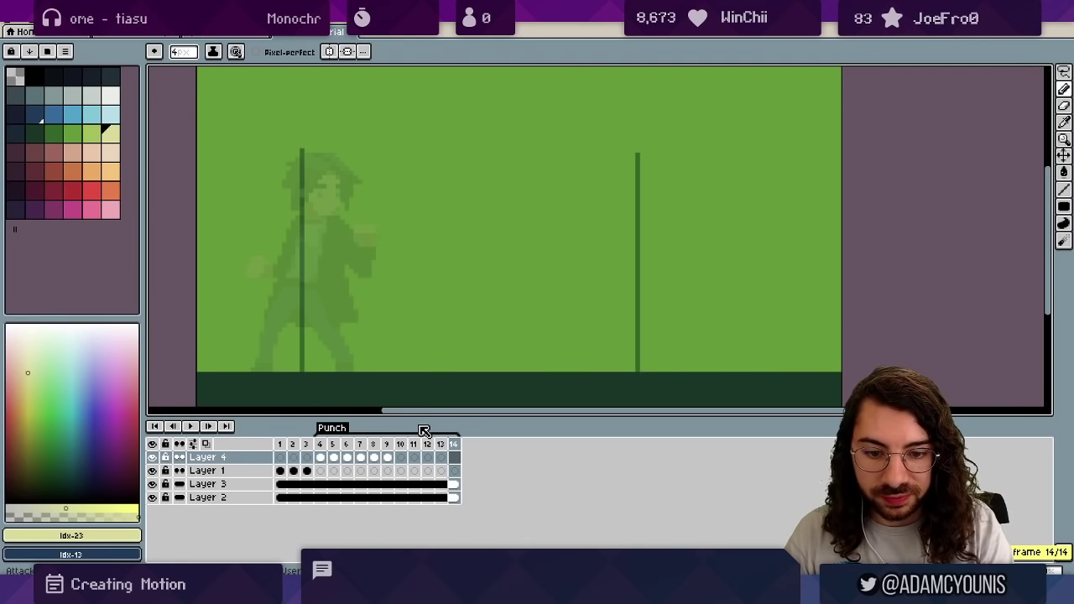
left_click(402, 445)
key("Left")
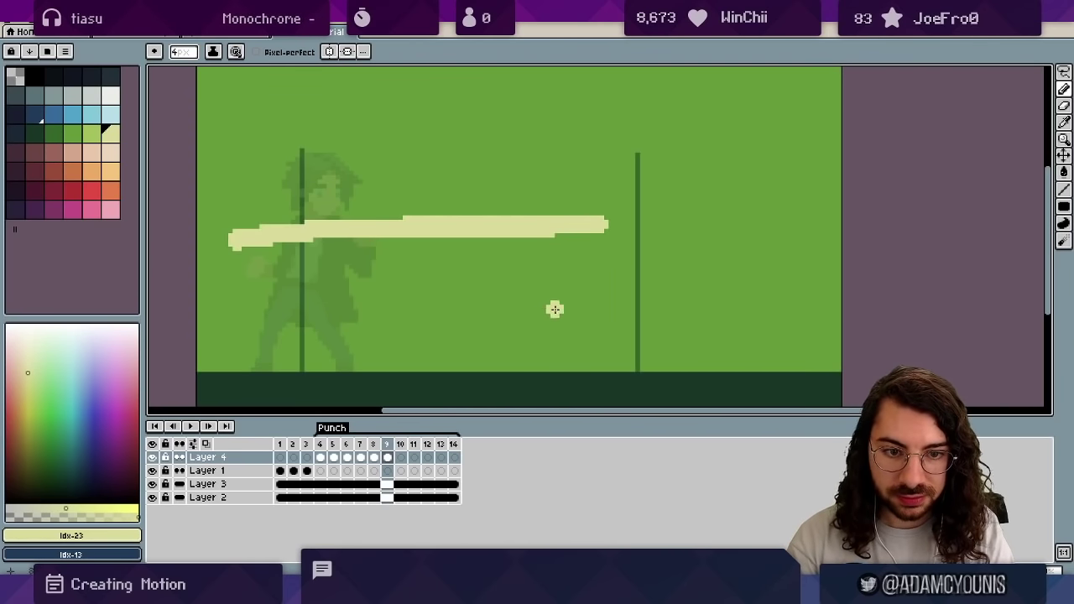
Block in the fist's return path on frames 10 to 16 of Layer 4, adding two more frames, and play the animation.
key("Right")
key("alt+shift+n")
key("alt+shift+n")
key("Return")
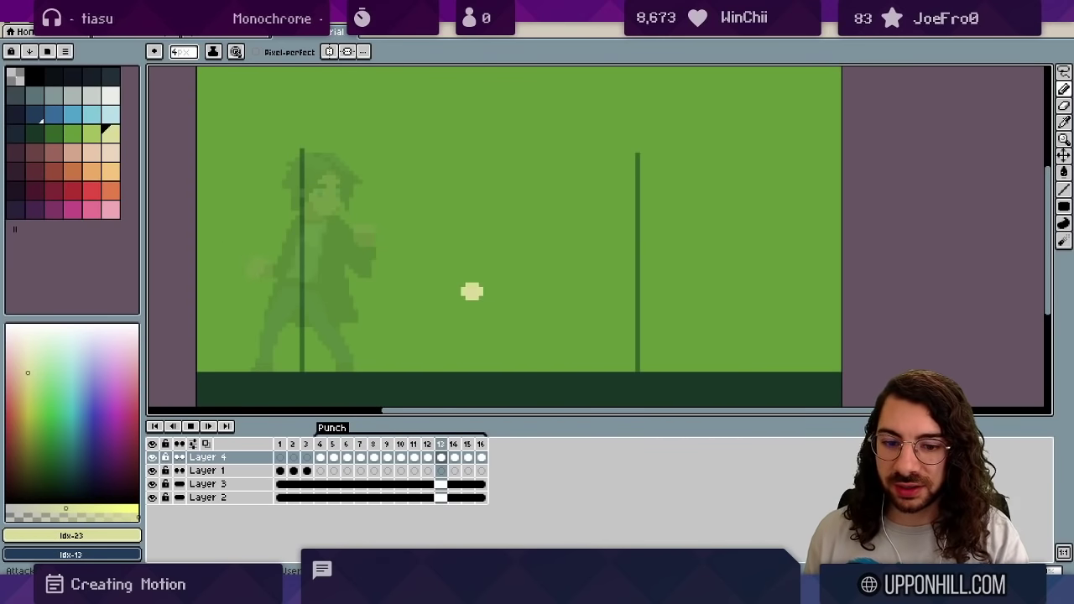
key("Return")
key("Right")
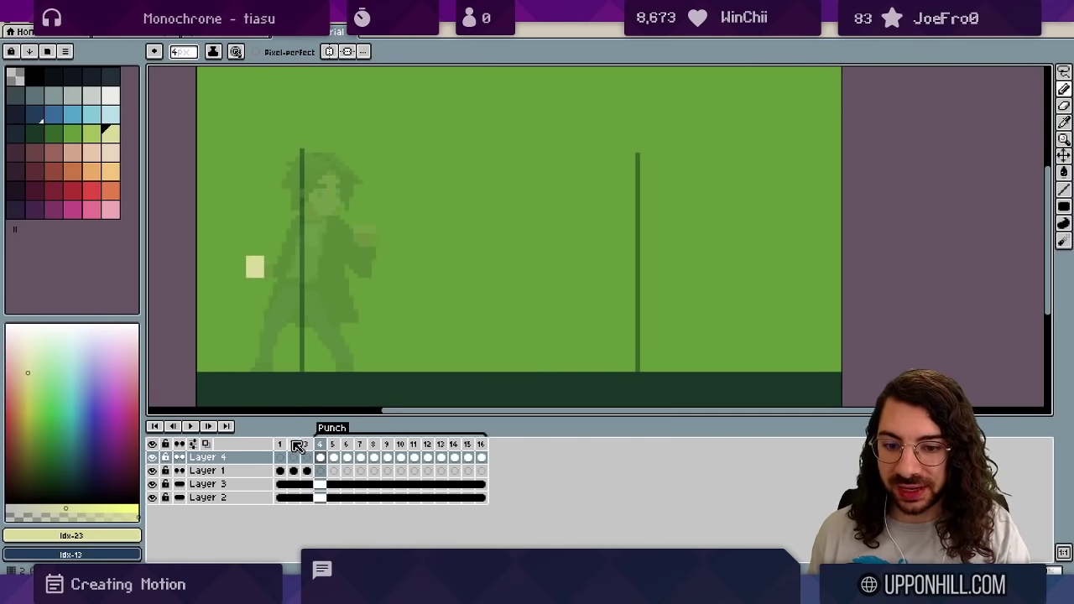
Delete two wind-up frames before the smear so it falls on frame 7, and reshape the smear into a smoother arc.
left_click_drag(281, 443, 388, 441)
left_click(323, 444)
left_click(322, 445)
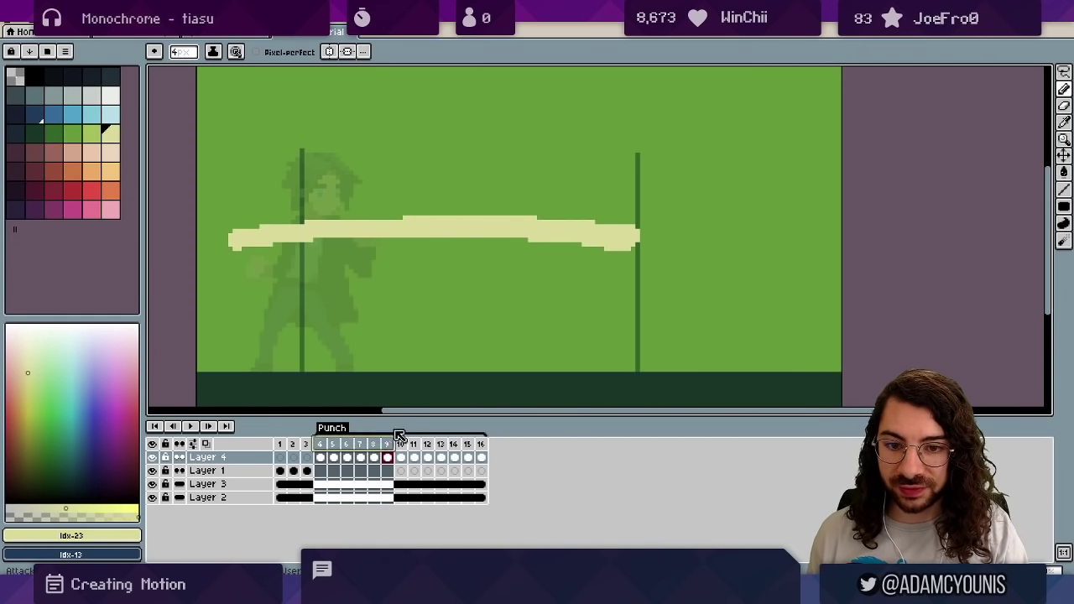
left_click(386, 443)
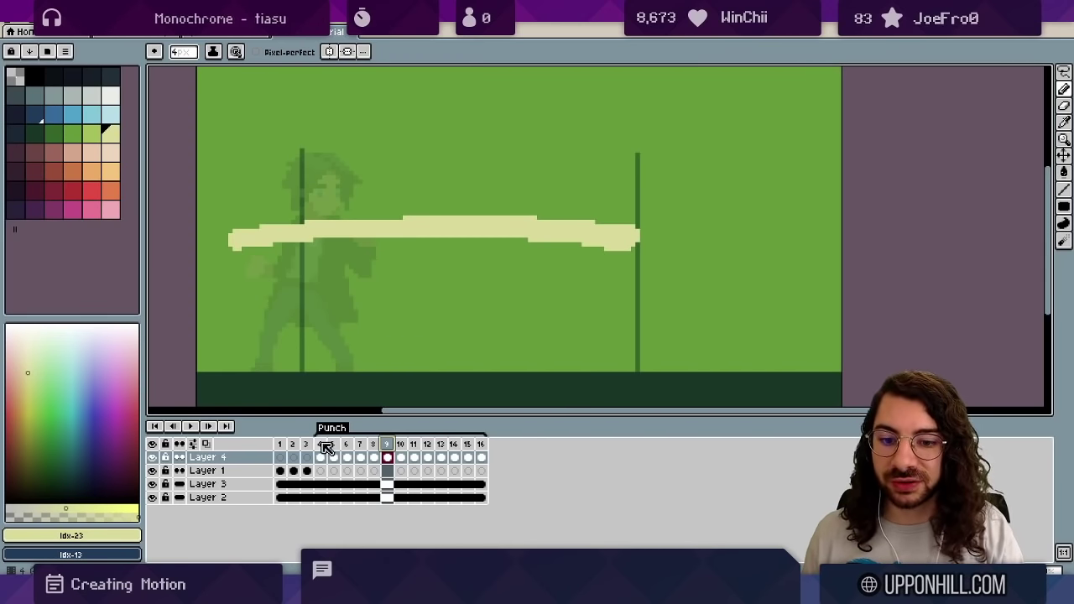
left_click_drag(322, 445, 362, 451)
key("alt+c")
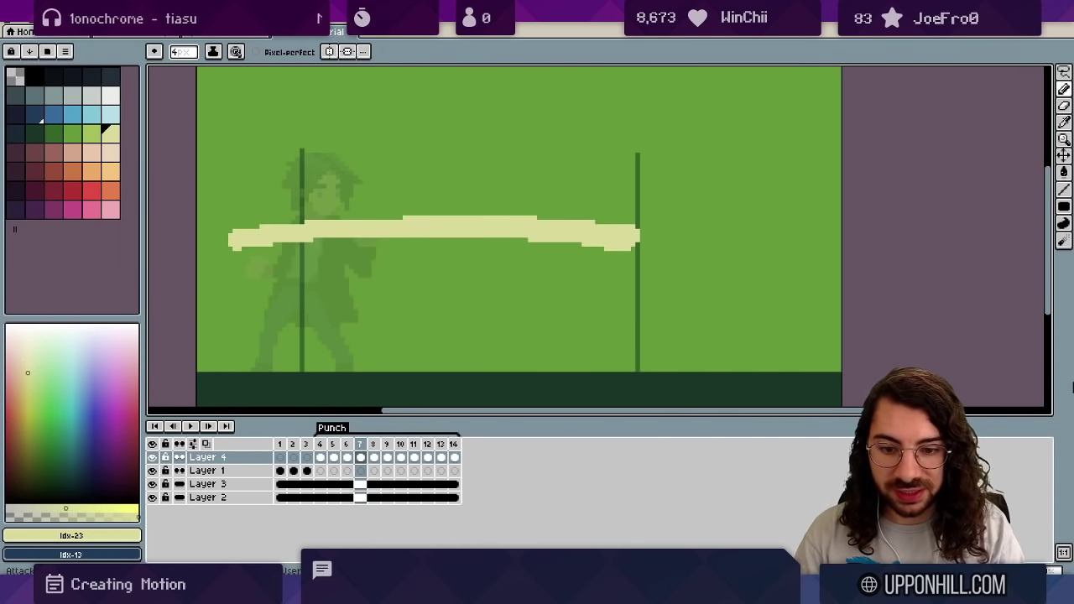
left_click(324, 447)
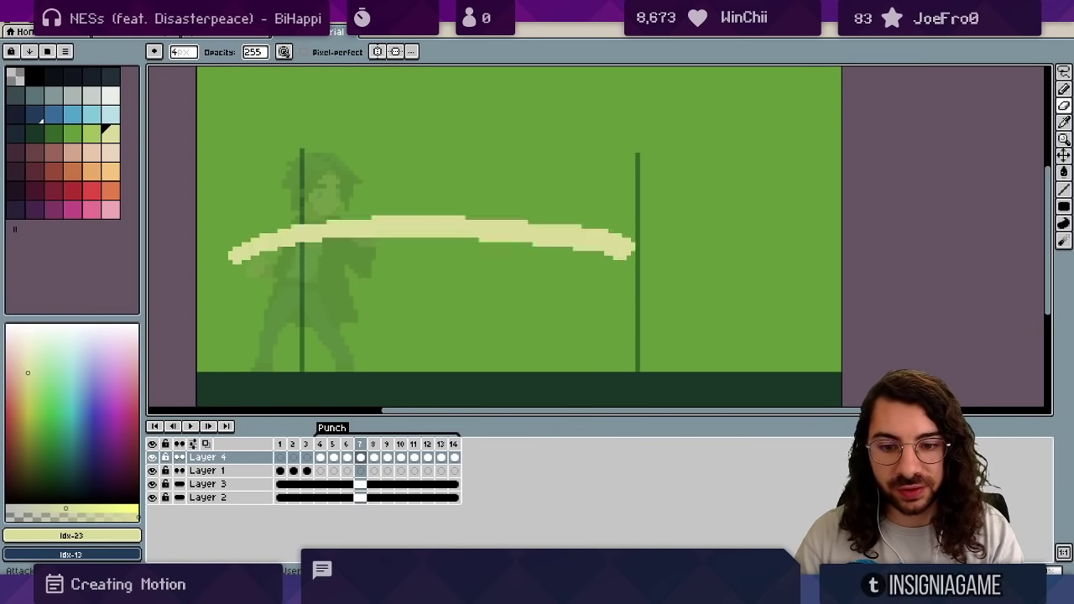
Copy the red wind-up silhouette from frame 2 of Layer 1 into frames 4, 5 and 6.
left_click(281, 471)
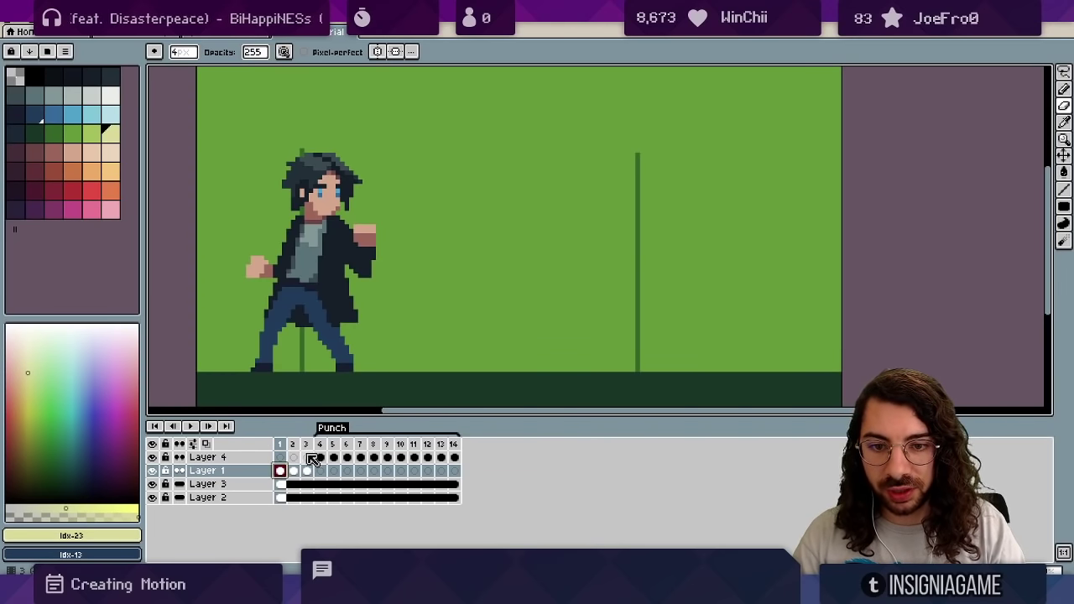
left_click(294, 470)
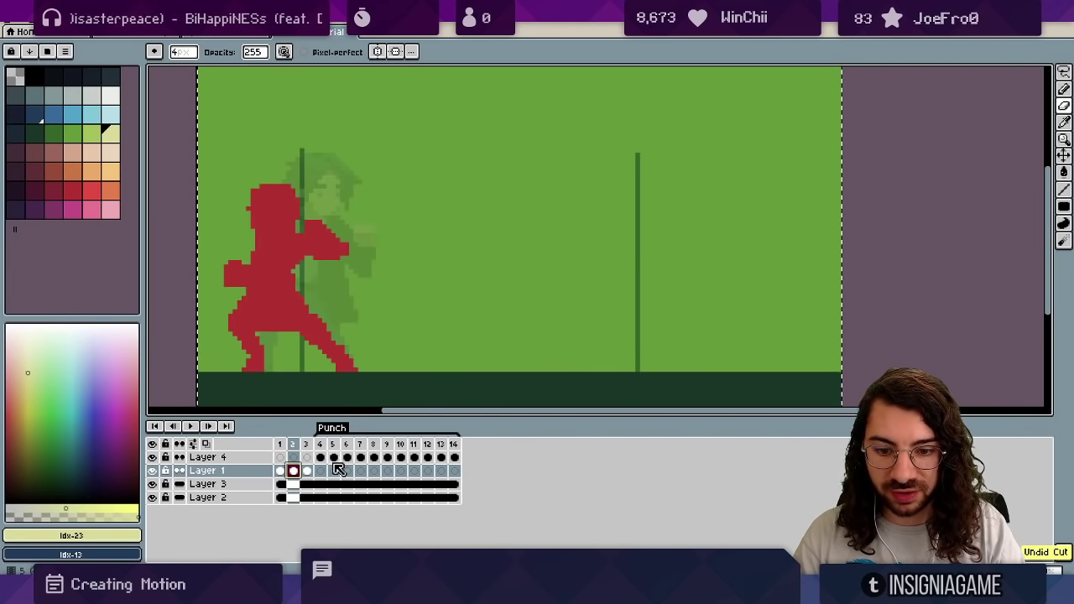
left_click(324, 445)
left_click(322, 470)
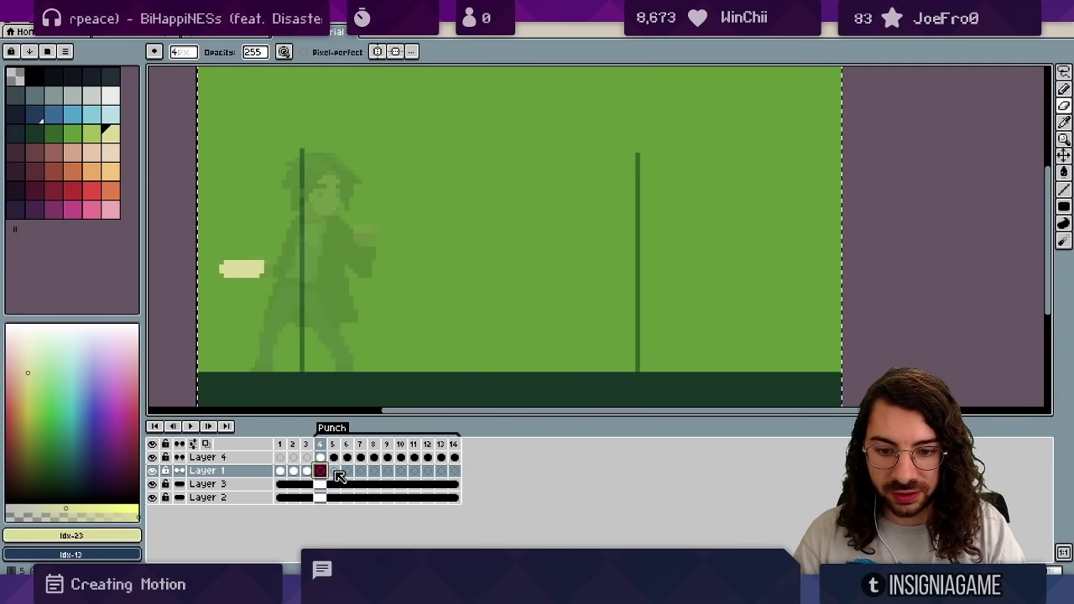
key("ctrl+v")
left_click(334, 471)
key("ctrl+v")
left_click(348, 472)
key("ctrl+v")
key("ctrl+v")
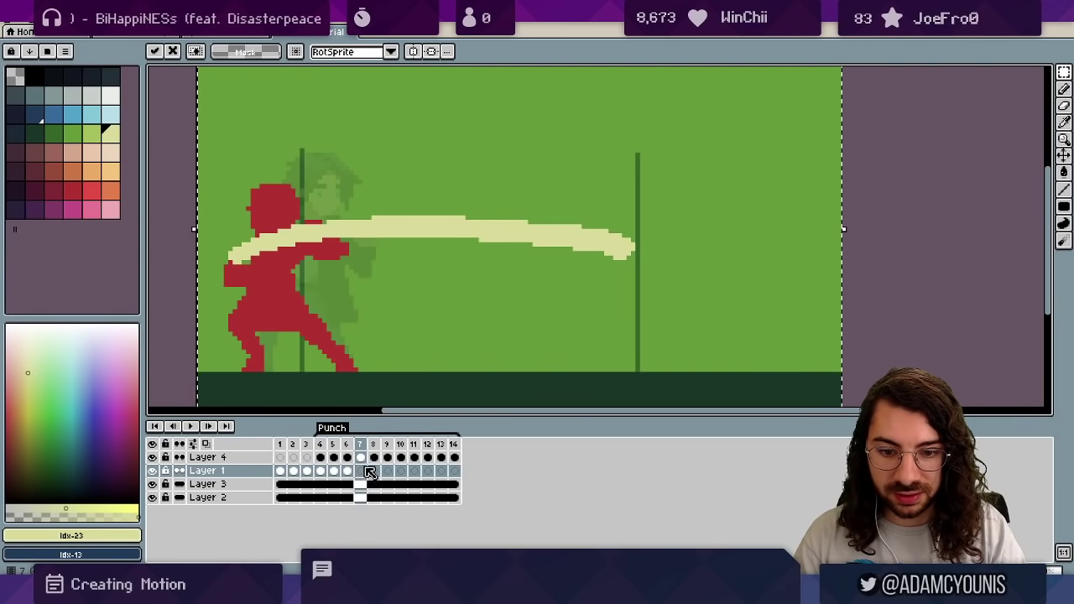
left_click(361, 472)
Copy the red punch silhouette from frame 3 into frame 7 of Layer 1 and shift it forward so its fist reaches the smear's end.
left_click(292, 470)
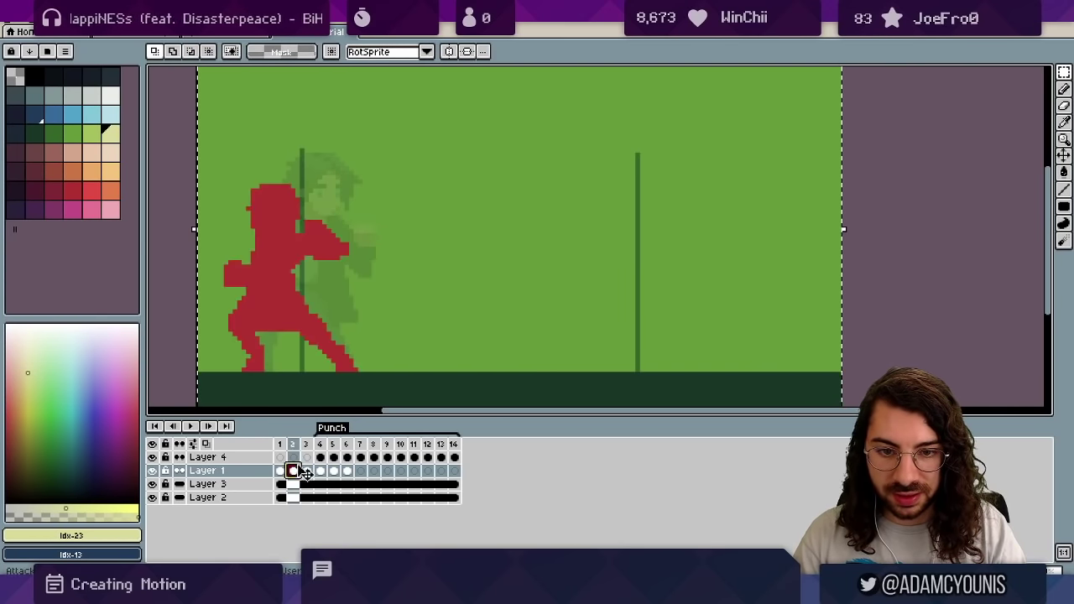
left_click(306, 470)
key("ctrl+c")
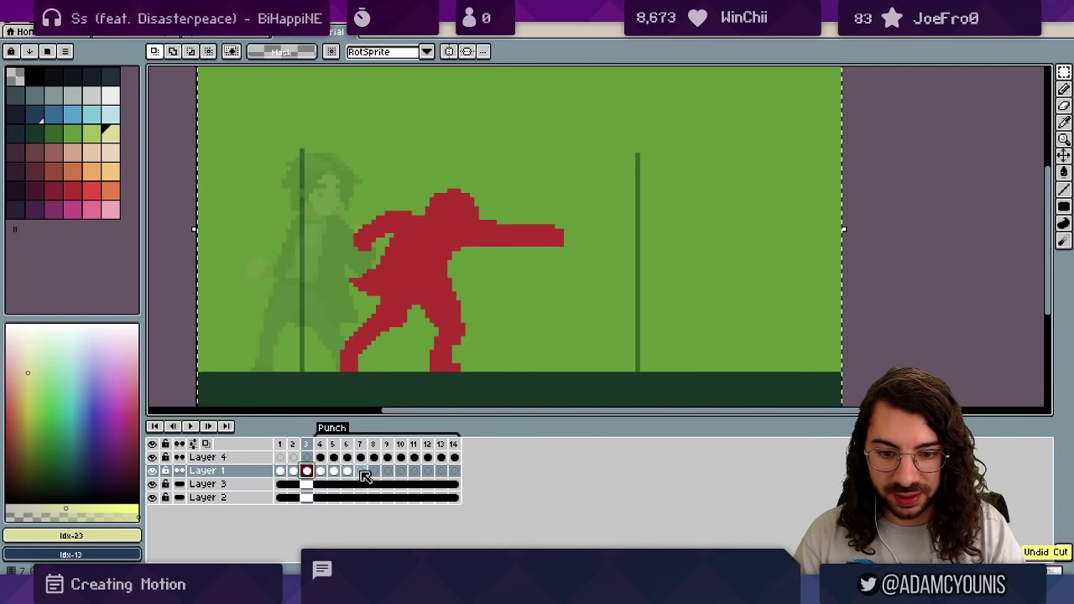
left_click(361, 471)
key("ctrl+v")
key("Return")
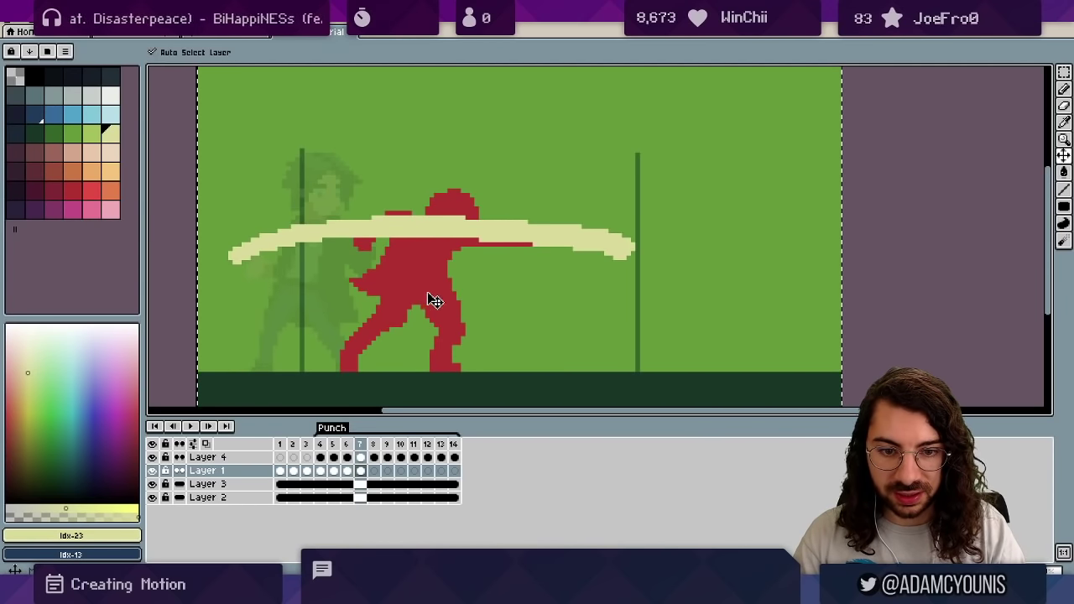
left_click_drag(427, 300, 499, 306)
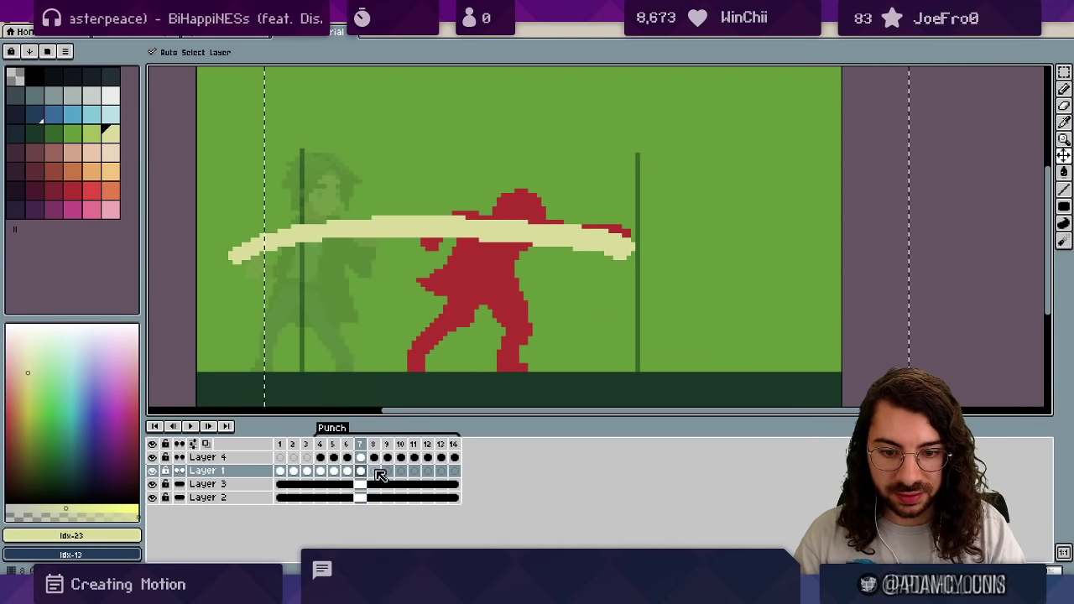
Paste the red punch silhouette into frames 8, 9 and 10 of Layer 1, and clear its copy from frame 9.
left_click(374, 471)
left_click(387, 471)
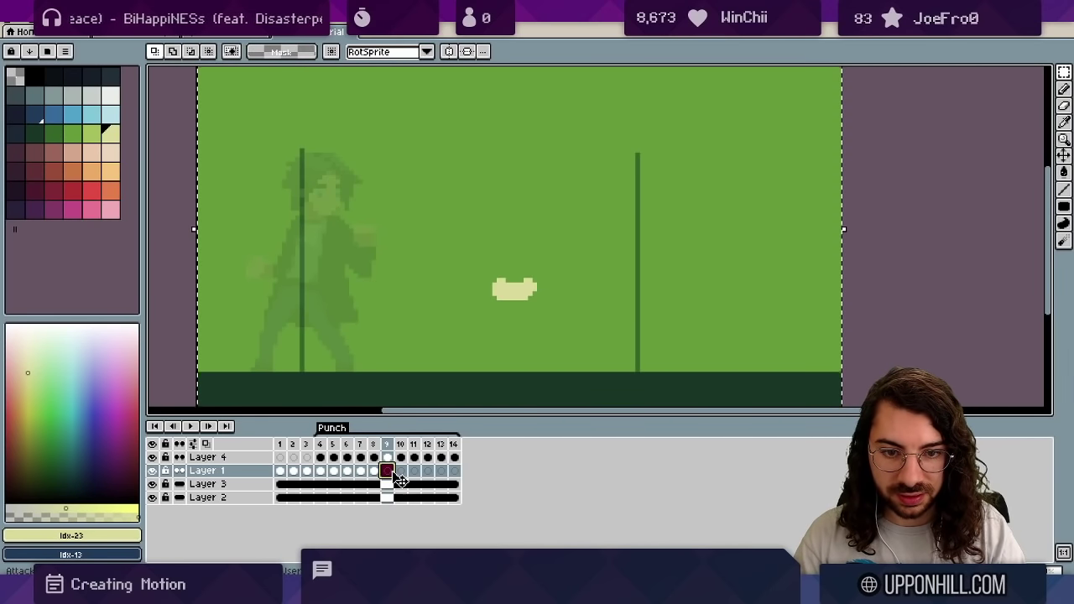
key("ctrl+v")
left_click(401, 471)
key("ctrl+v")
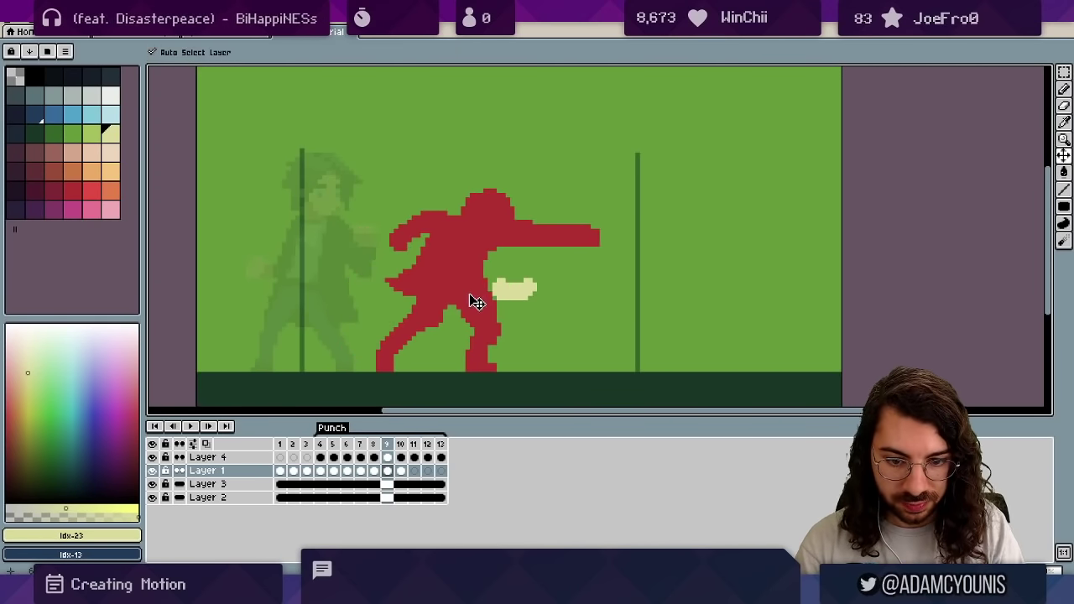
key("Delete")
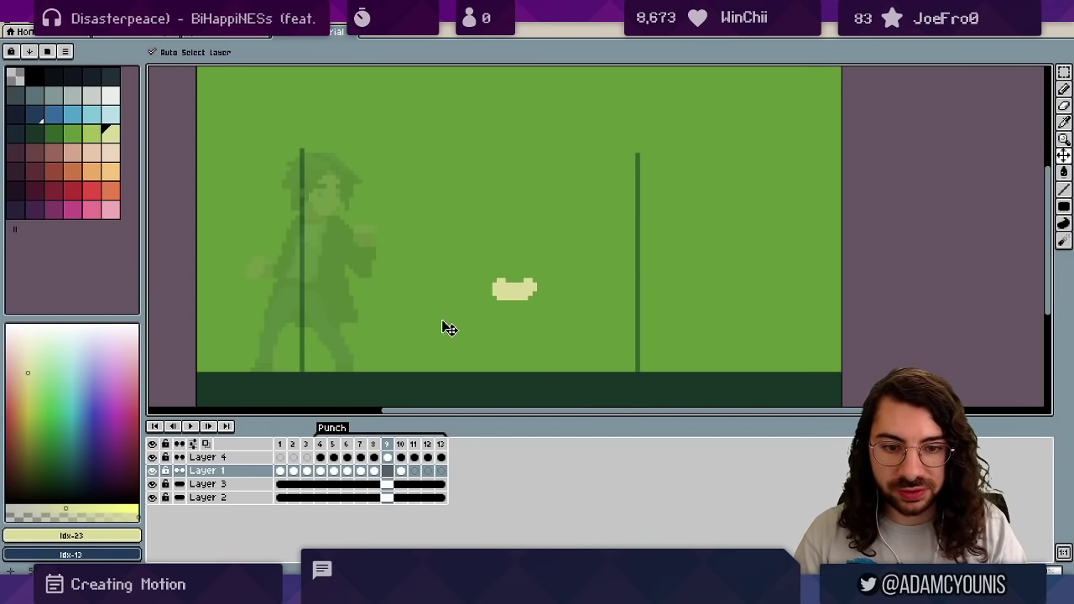
Rework the arms of frame 8's silhouette in red on Layer 1, bending the punching arm down to the smear and raising the rear arm.
key("b")
left_click(78, 190)
key("Left")
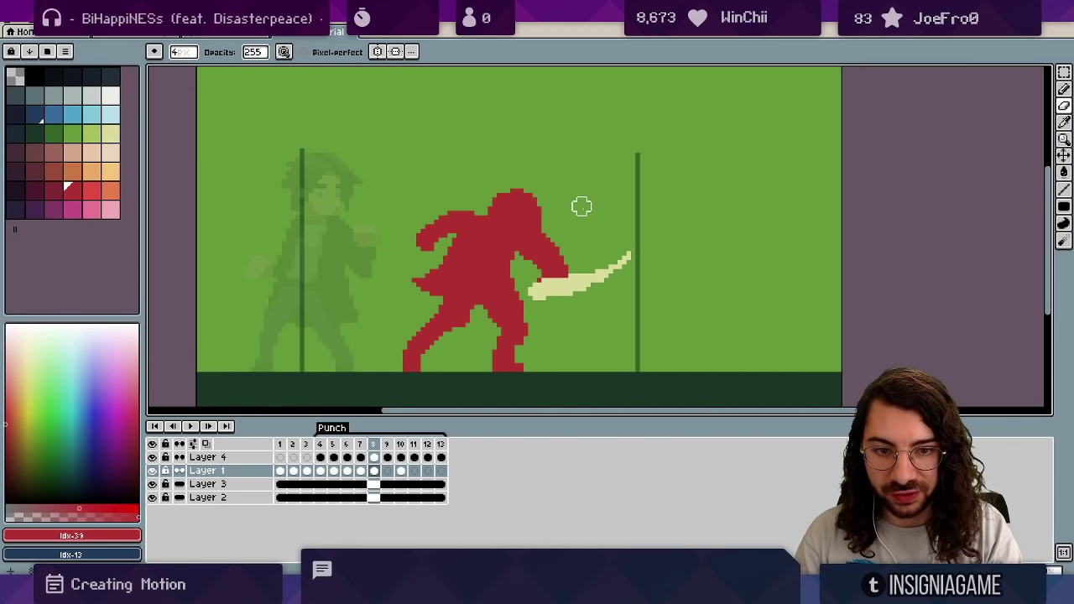
key("Left")
key("Left")
key("Right")
key("Right")
key("b")
mouse_move(437, 228)
left_mouse_down()
mouse_move(465, 220)
mouse_move(479, 227)
mouse_move(420, 221)
mouse_move(448, 210)
mouse_move(438, 232)
mouse_move(447, 232)
mouse_move(427, 228)
mouse_move(446, 224)
mouse_move(434, 224)
mouse_move(454, 205)
left_mouse_up()
key("e")
key("b")
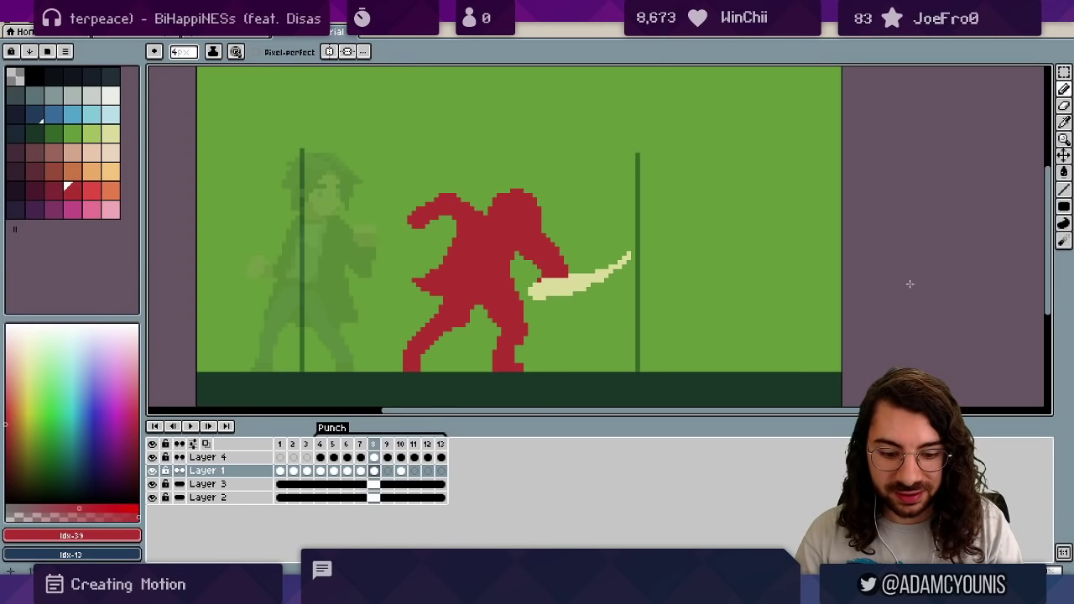
Play the punch animation and examine the silhouettes on the return frames around 10 to 13.
key("Return")
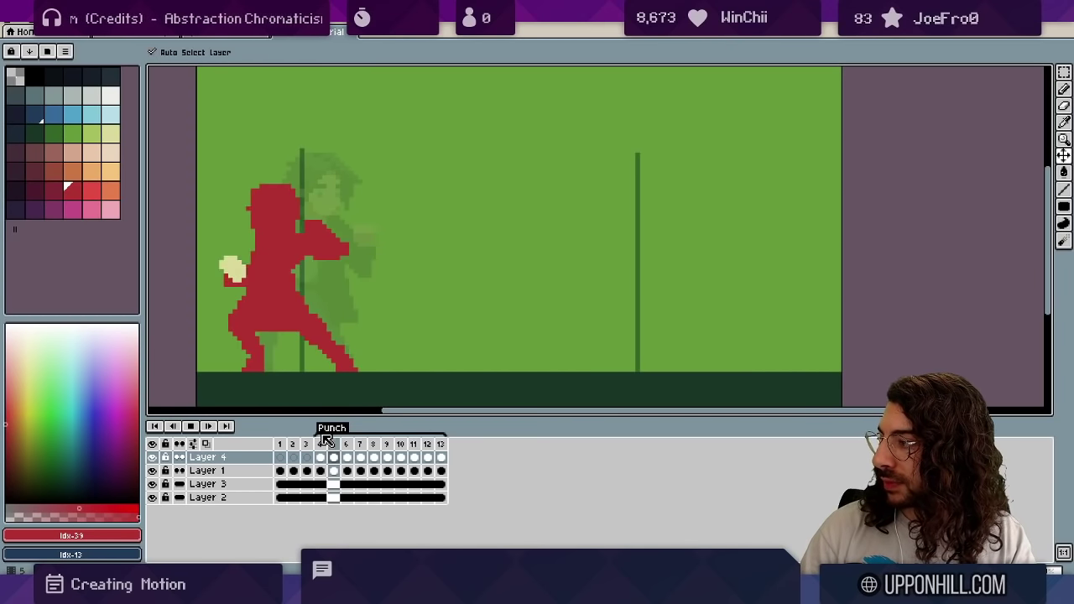
key("Return")
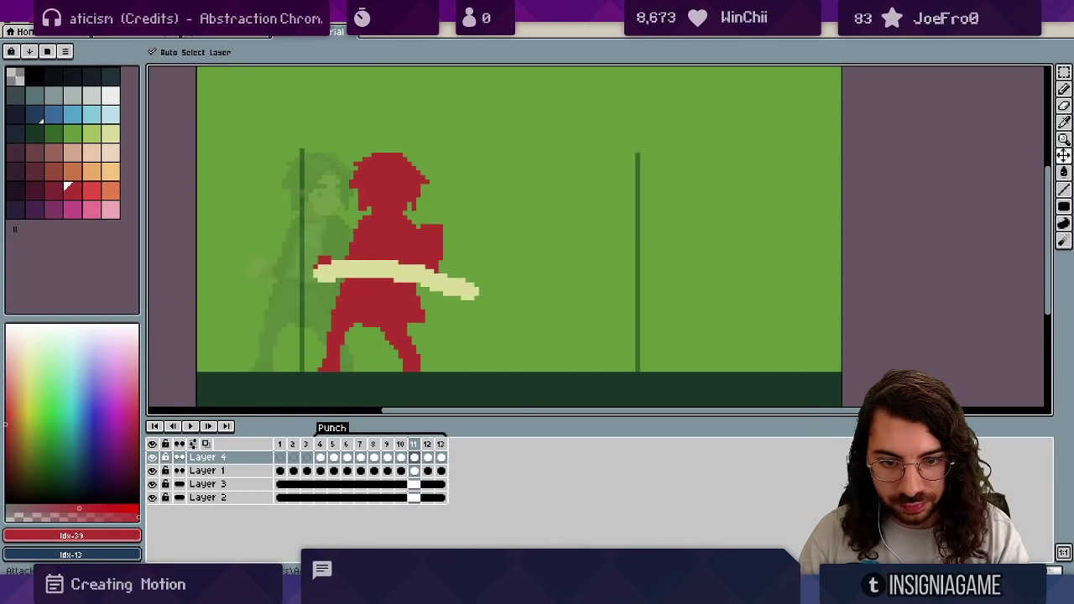
key("Left")
key("Right")
key("Right")
key("Right")
key("Left")
key("Left")
key("Left")
key("Right")
key("Right")
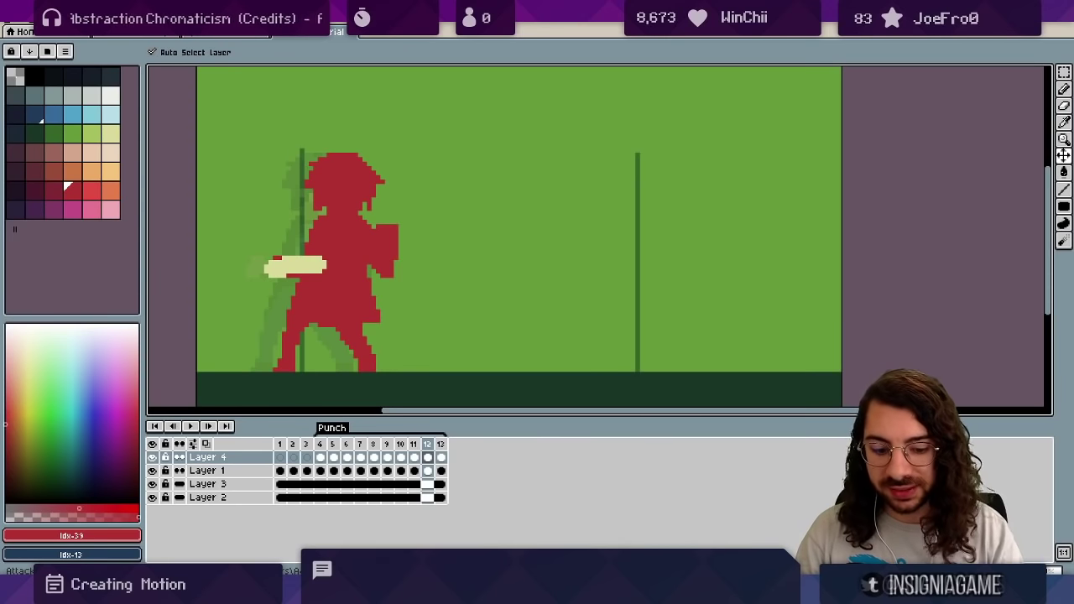
Replay the animation and examine the fist's path across frames 4 to 11 with Layer 1 hidden, then show Layer 1 again.
left_click(320, 443)
key("Return")
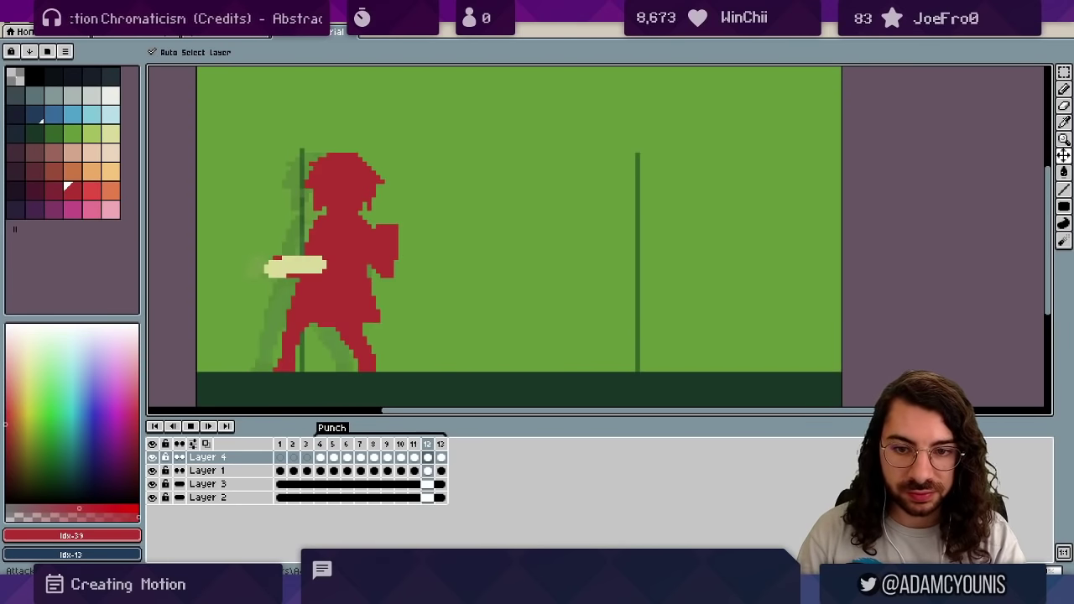
left_click_drag(319, 444, 359, 444)
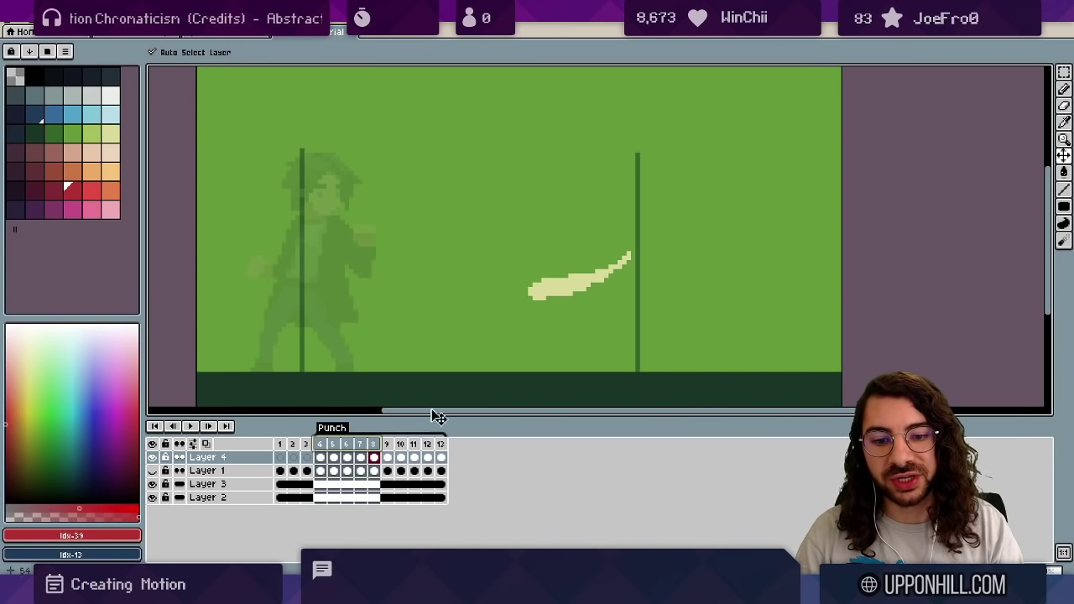
left_click(387, 445)
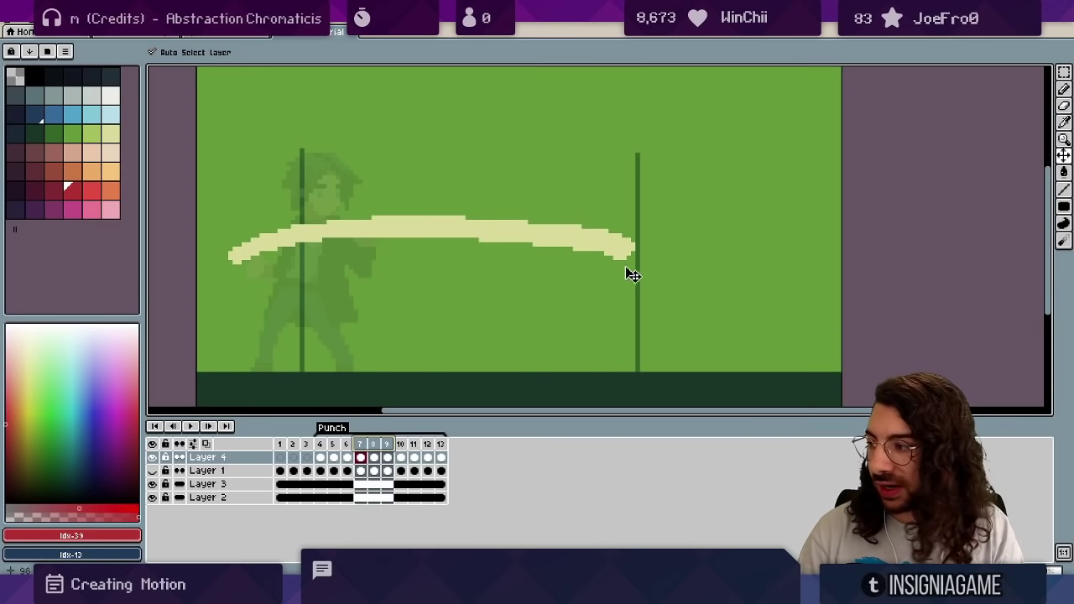
left_click_drag(320, 443, 425, 453)
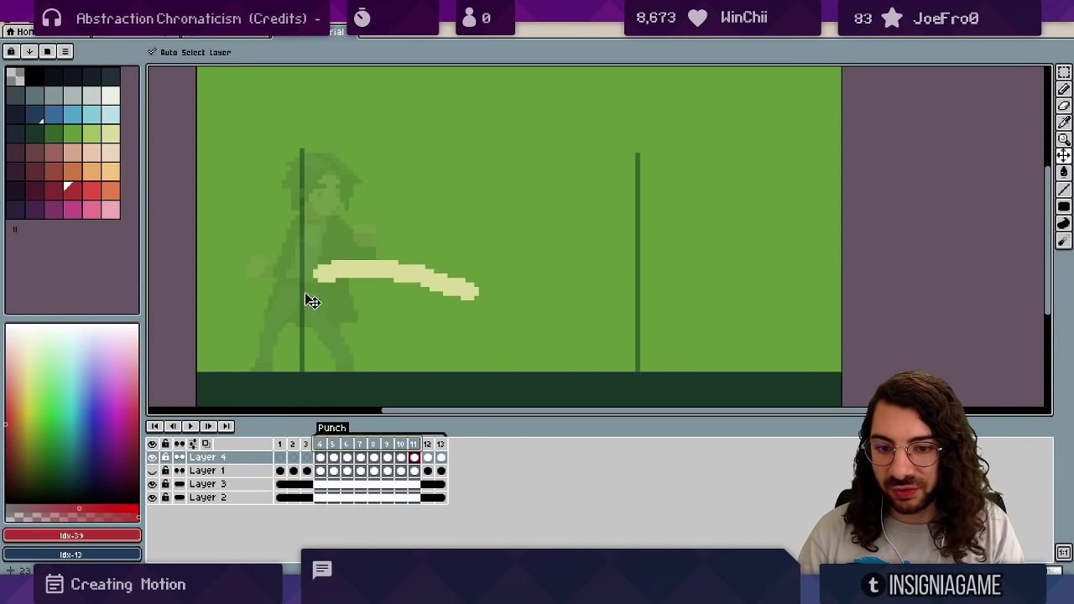
left_click_drag(322, 446, 413, 449)
left_click(152, 470)
Clear the old silhouette from frame 11 of Layer 1 and block in a new front leg in red.
key("Left")
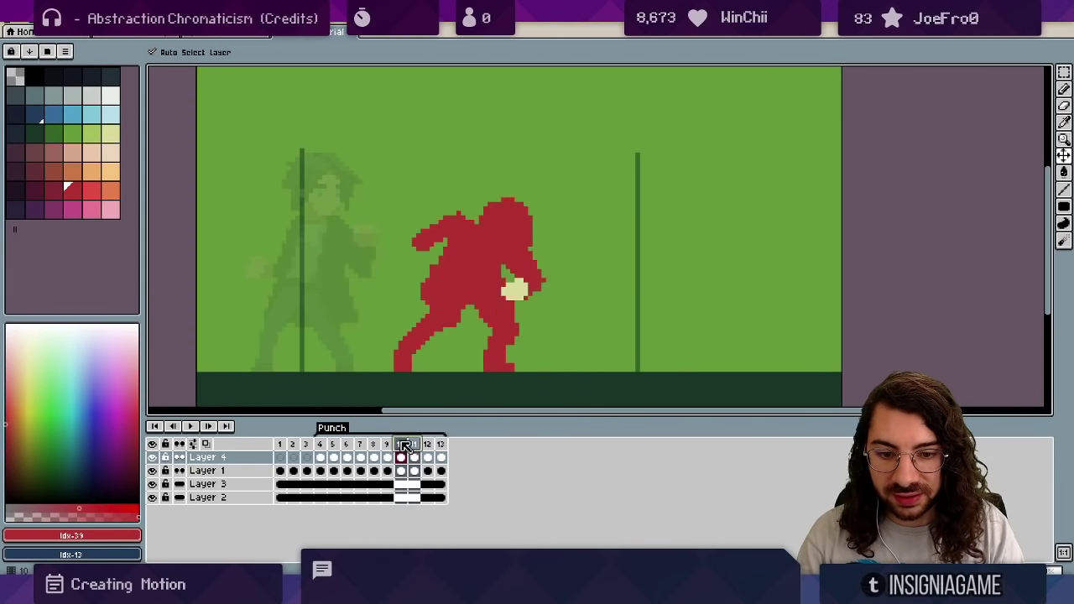
left_click(411, 449)
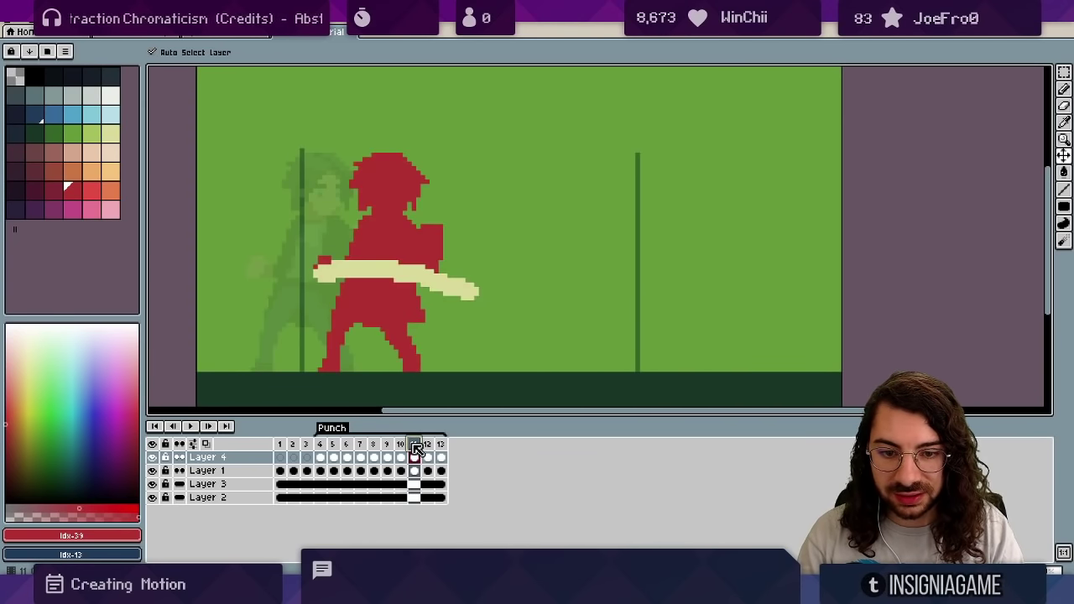
left_click(388, 308)
key("e")
mouse_move(360, 309)
left_mouse_down()
mouse_move(331, 335)
mouse_move(340, 350)
mouse_move(369, 192)
mouse_move(433, 300)
left_mouse_up()
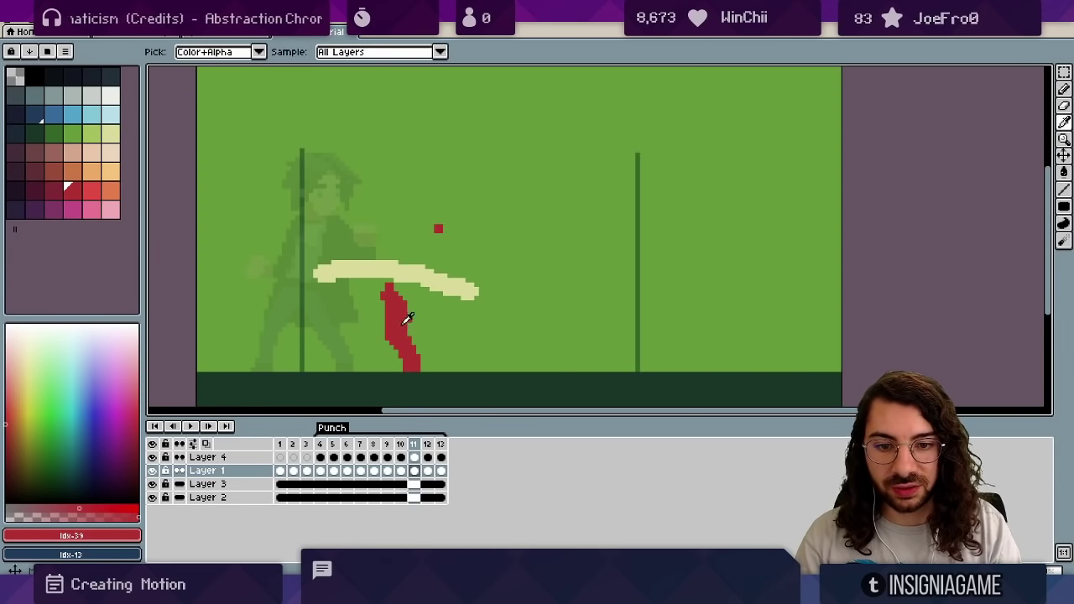
Turn on onion skinning and draw the head, torso and rear leg of frame 11's silhouette behind frame 10's pose.
left_click(400, 444)
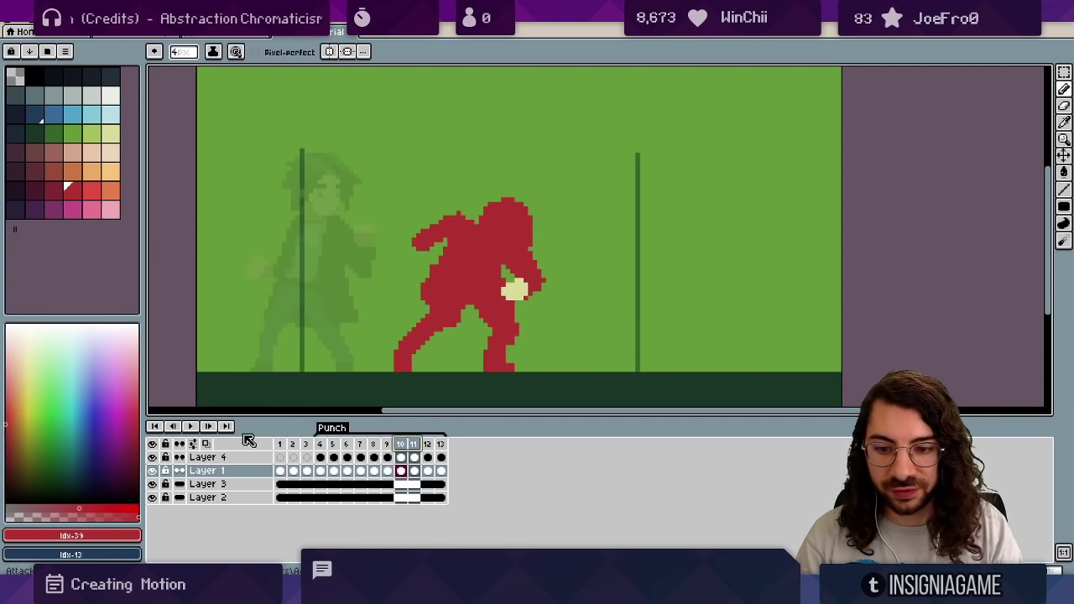
left_click(206, 443)
left_click(413, 444)
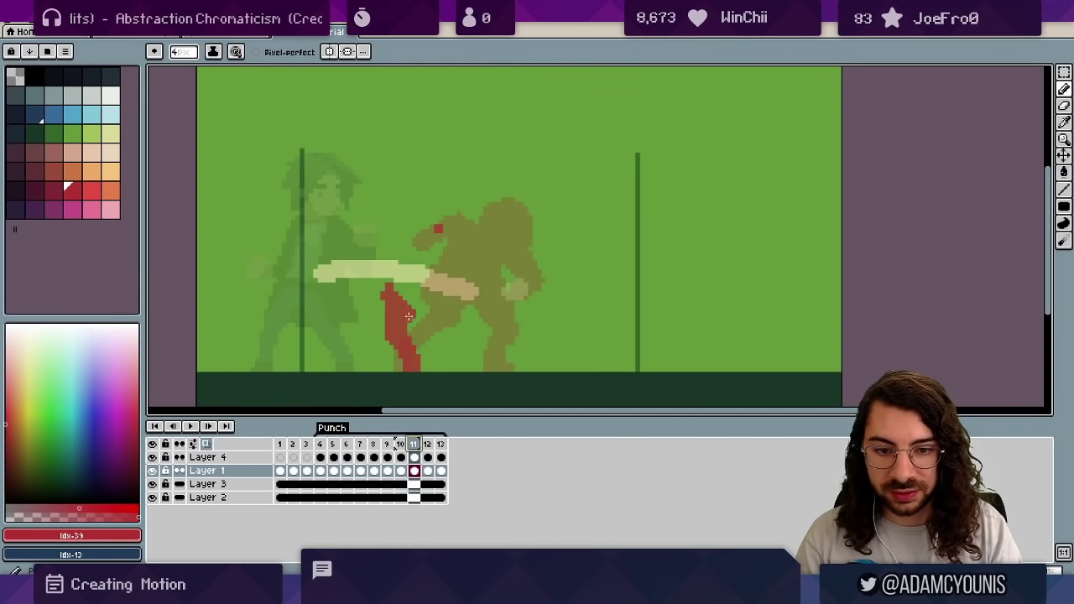
left_click_drag(437, 225, 438, 195)
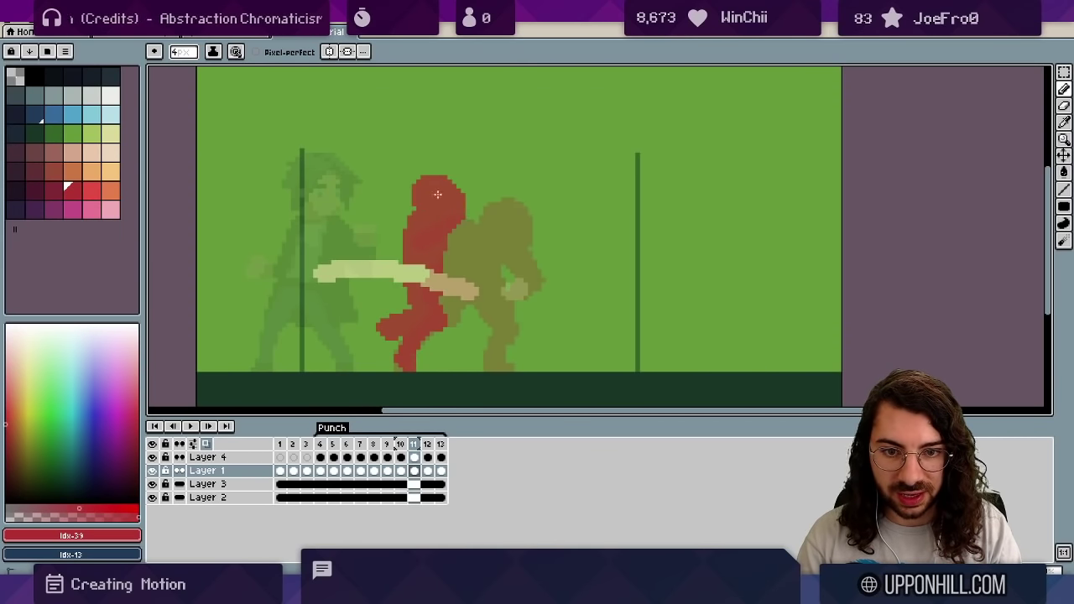
key("e")
left_click_drag(389, 232, 388, 221)
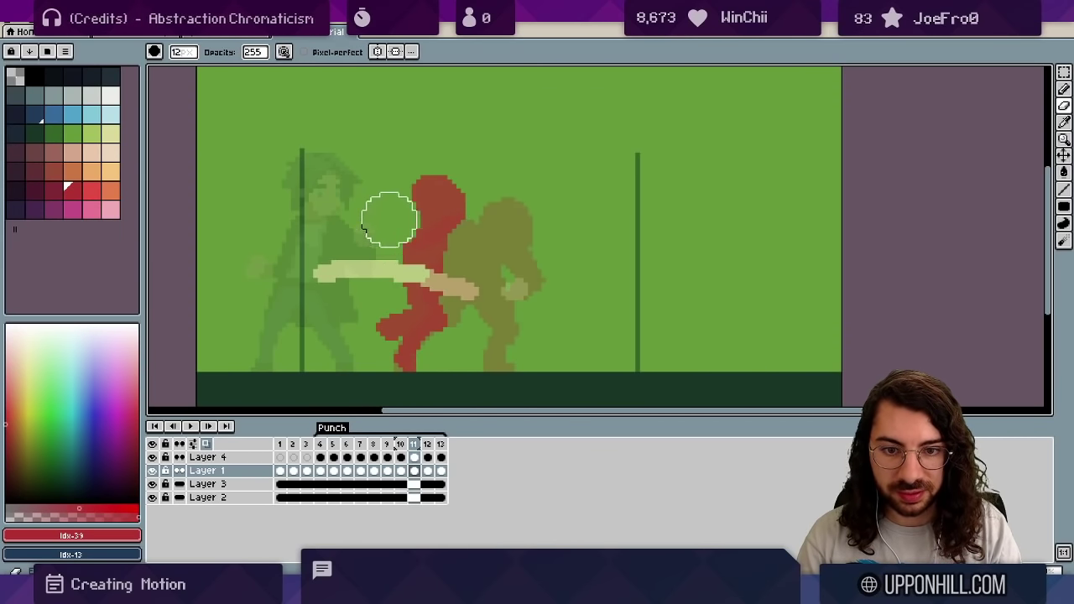
Turn off onion skinning and play the punch animation.
key("b")
key("v")
left_click(206, 443)
key("Return")
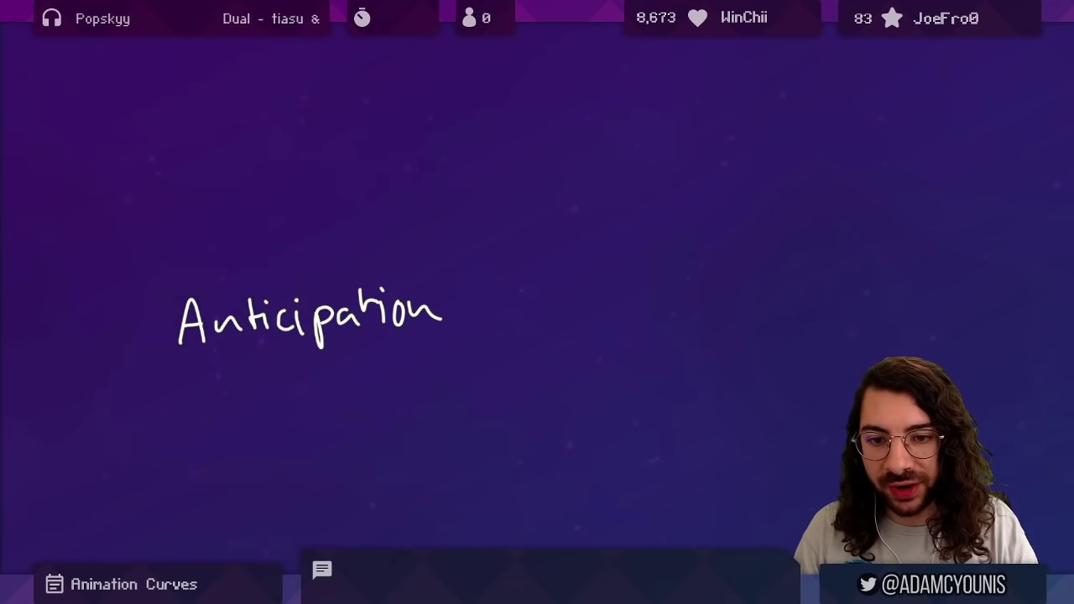
On the whiteboard canvas, draw a long horizontal axis above the word Anticipation, mark its start 0 and label it time.
left_click_drag(371, 269, 351, 359)
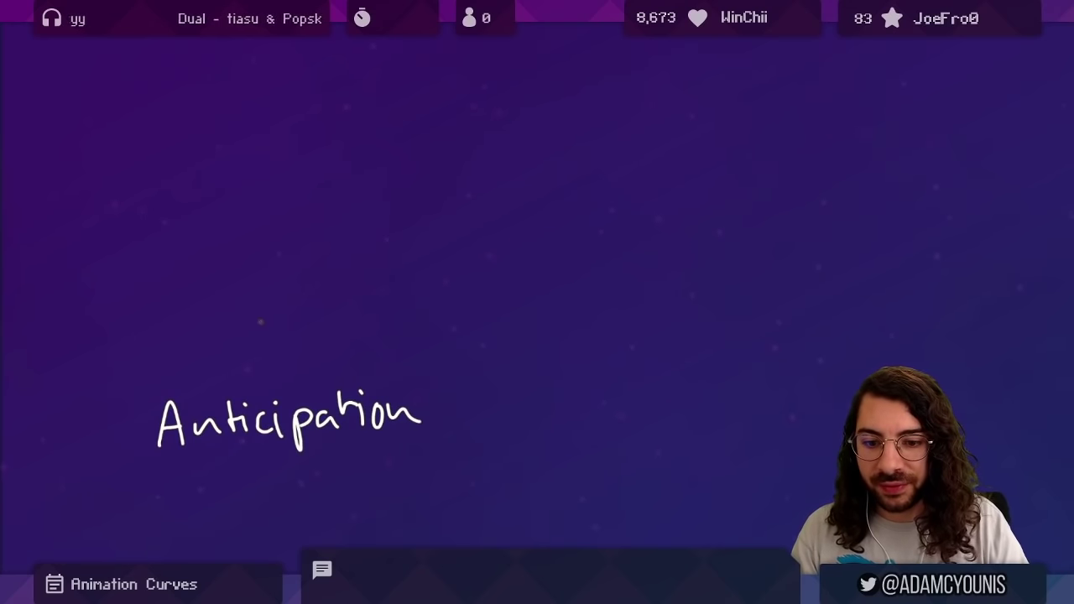
left_click_drag(160, 342, 884, 342)
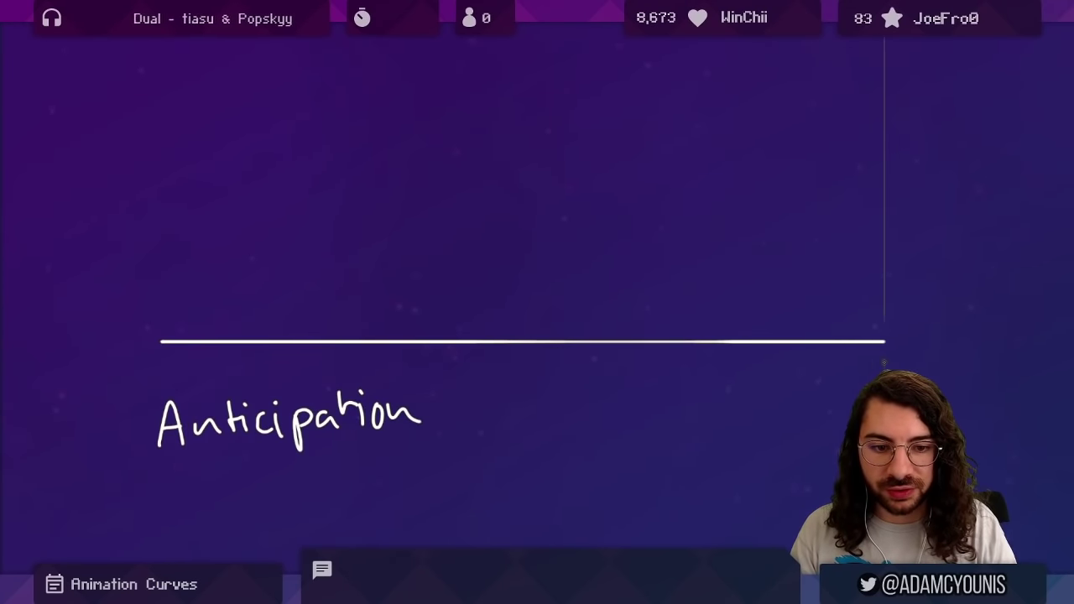
left_click_drag(322, 234, 305, 318)
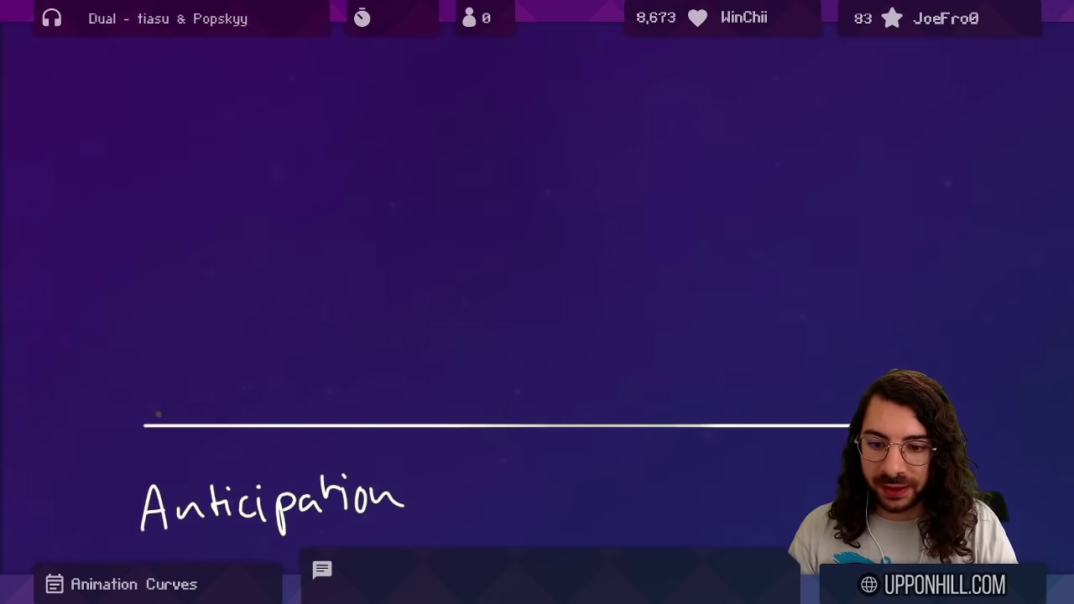
left_click_drag(164, 411, 151, 353)
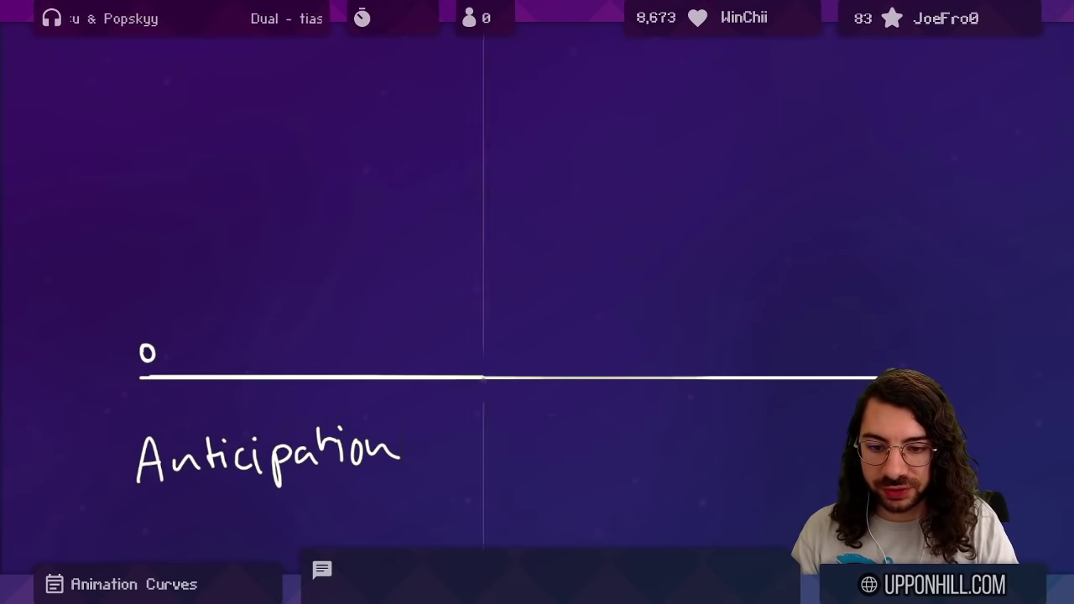
left_click_drag(101, 367, 102, 71)
key("ctrl+z")
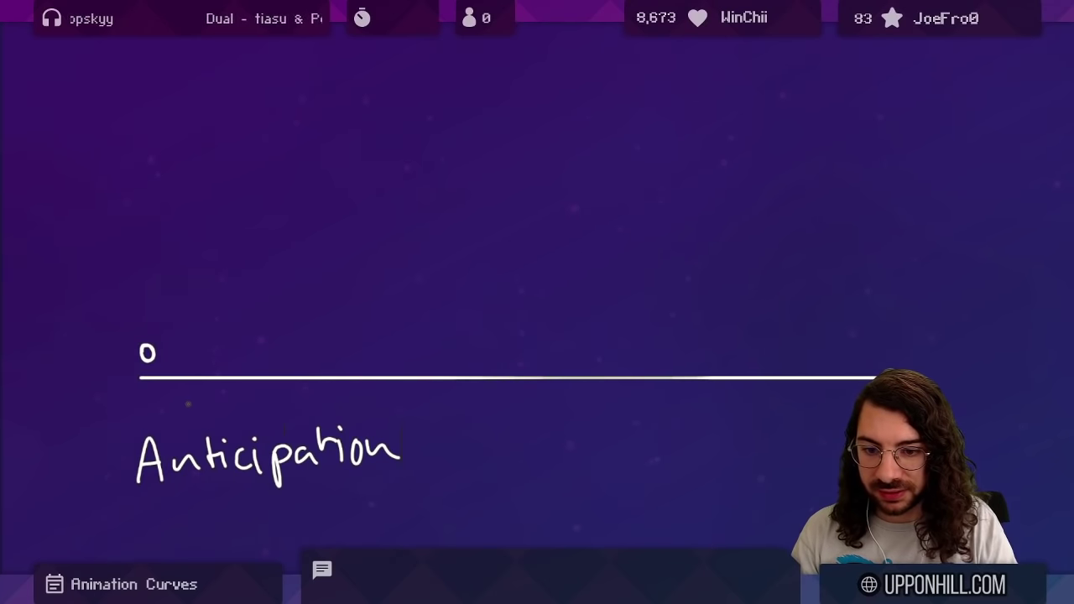
left_click_drag(203, 411, 252, 411)
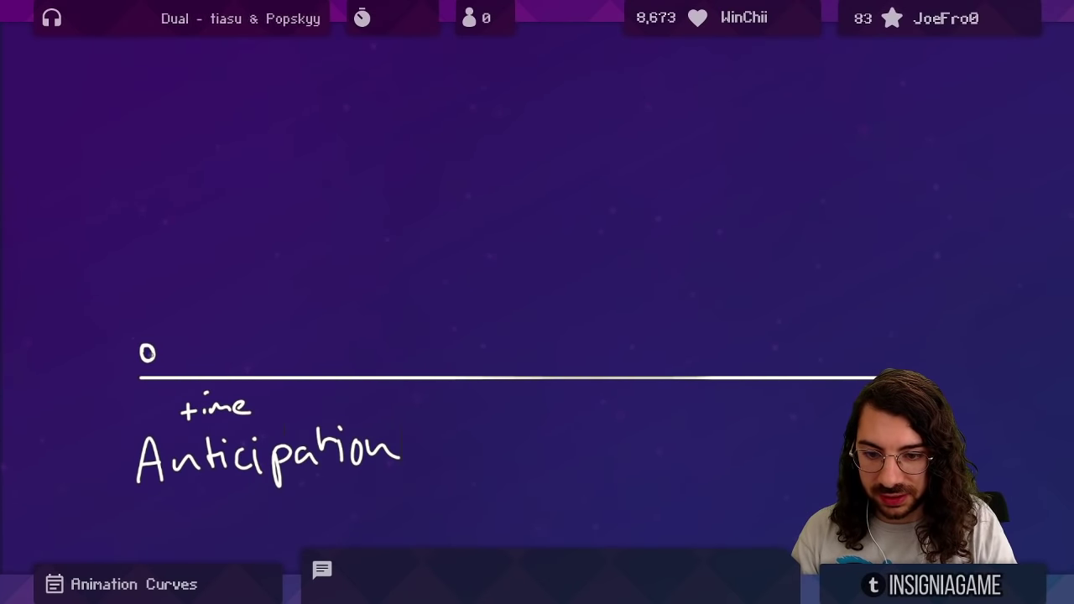
Draw a vertical axis at the time axis's start, label it space, and mark its lower end origin and upper end destination.
left_click_drag(130, 355, 130, 99)
left_click_drag(55, 232, 43, 241)
mouse_move(64, 245)
left_mouse_down()
mouse_move(67, 226)
mouse_move(107, 225)
left_mouse_up()
left_click_drag(108, 219, 116, 213)
left_click_drag(33, 366, 77, 387)
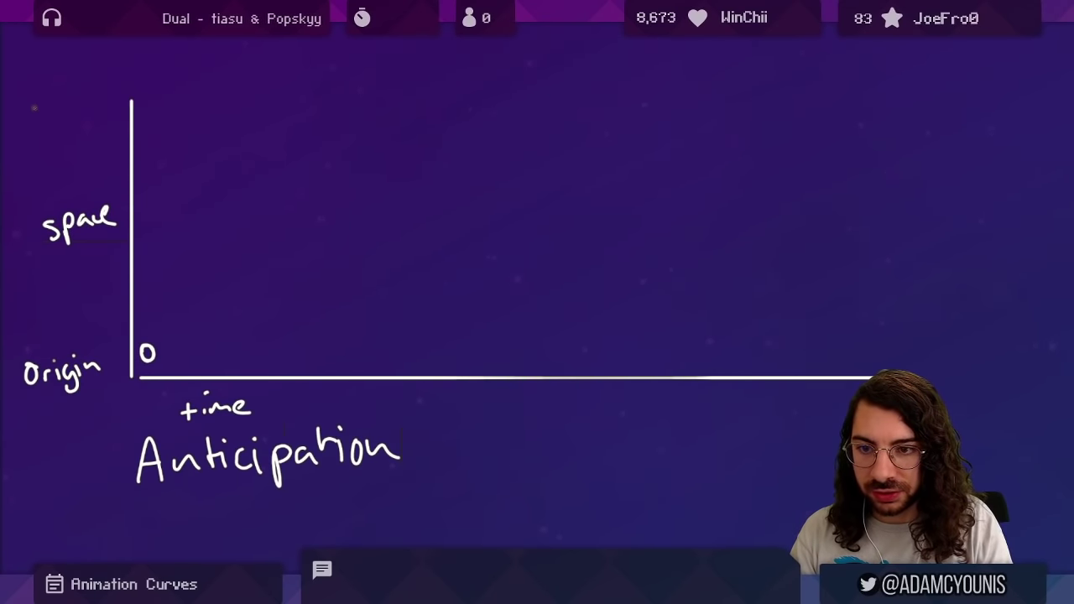
left_click_drag(34, 108, 44, 100)
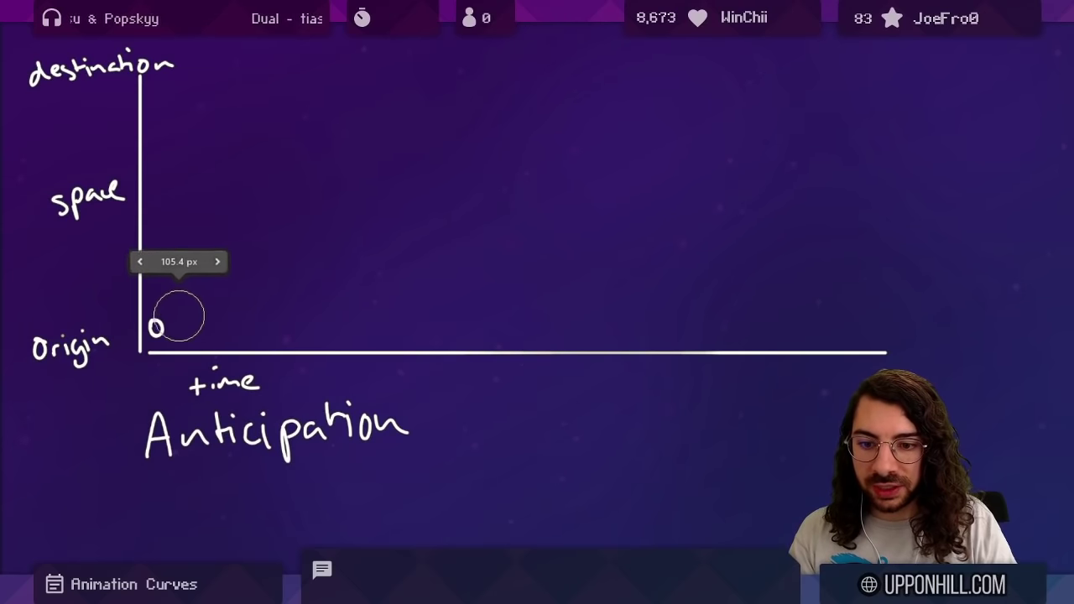
Erase the 0 and the word Anticipation, and shorten the time axis by about a third.
left_click_drag(163, 428, 328, 422)
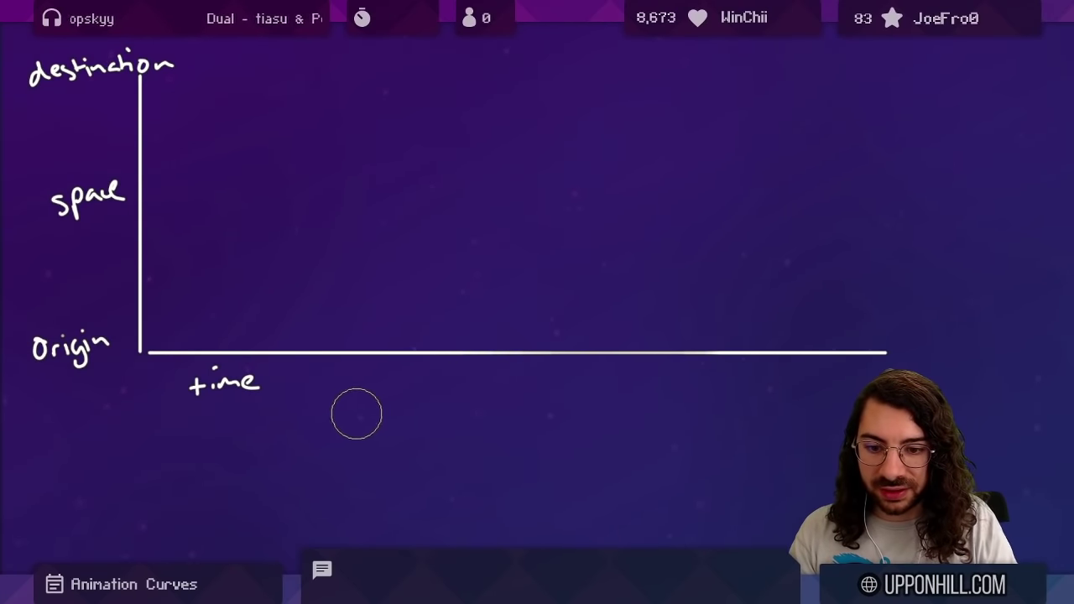
left_click_drag(421, 234, 369, 204)
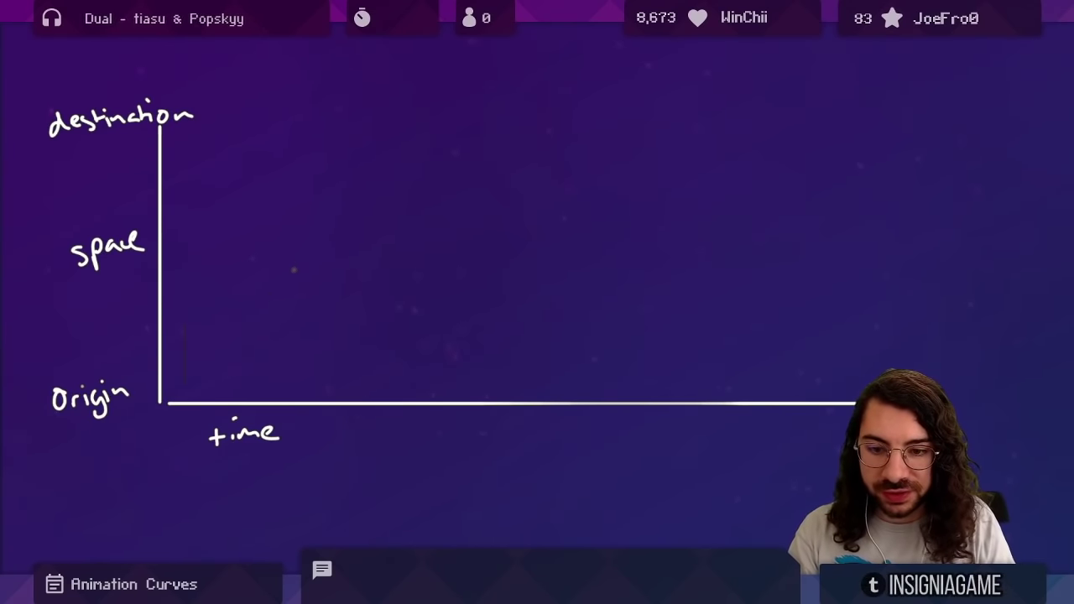
left_click_drag(843, 403, 611, 403)
left_click_drag(172, 398, 600, 132)
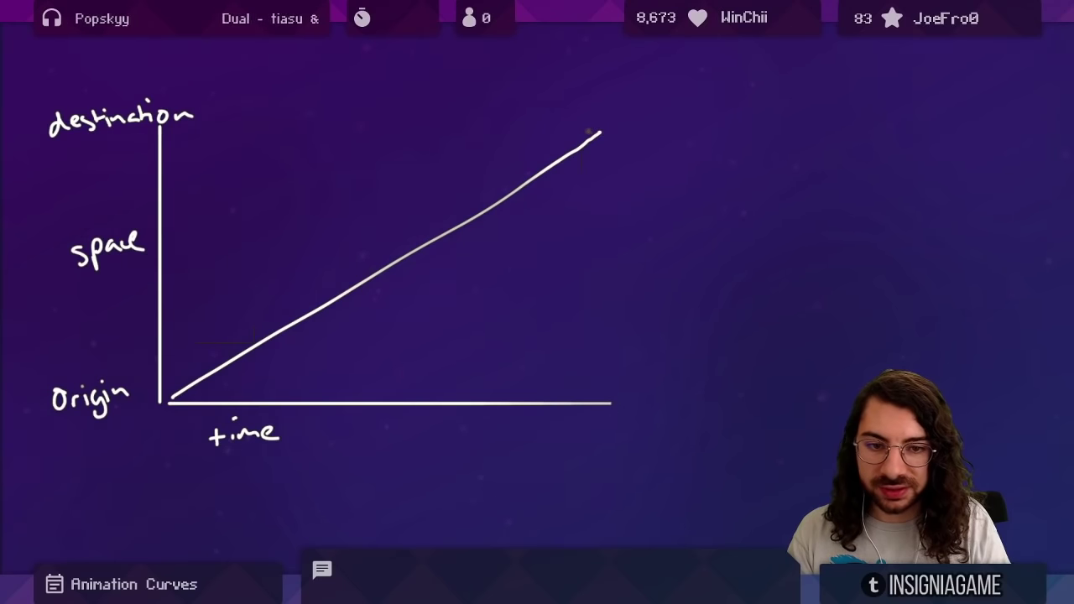
key("ctrl+z")
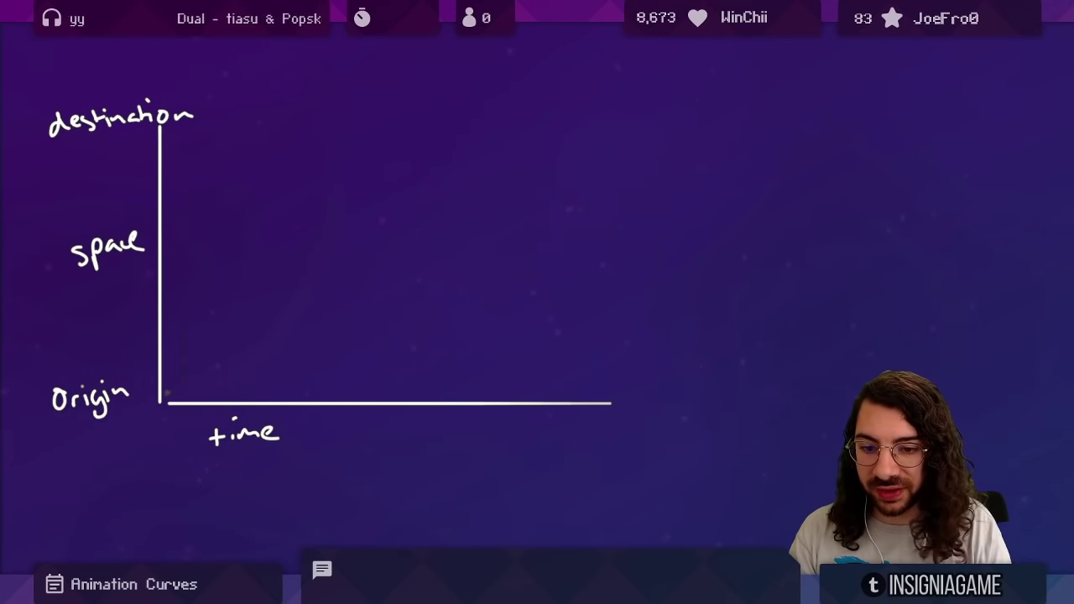
left_click_drag(175, 388, 602, 87)
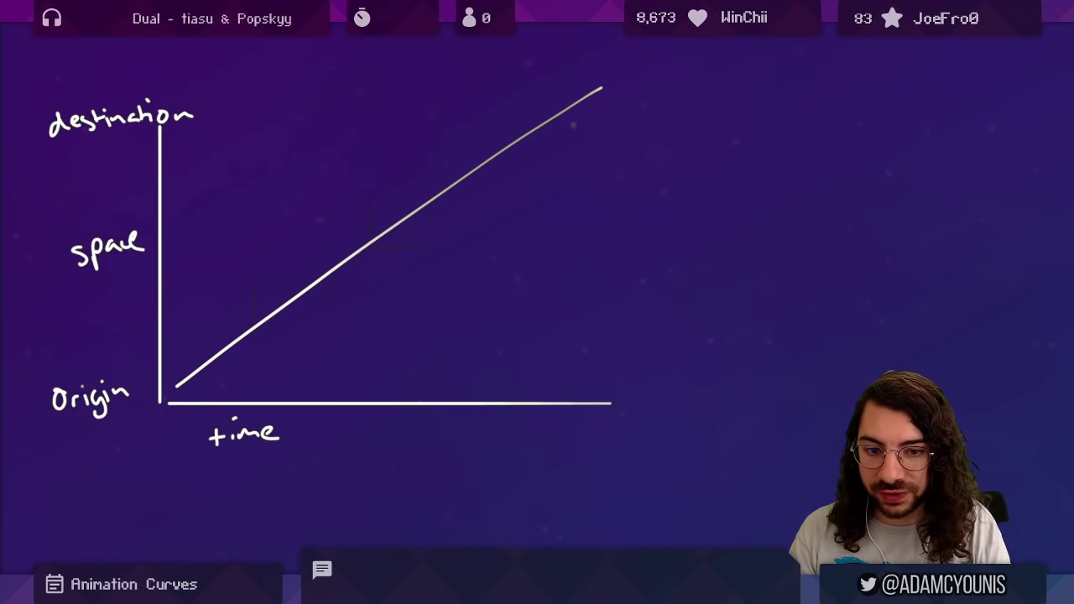
key("ctrl+z")
mouse_move(167, 395)
left_mouse_down()
mouse_move(437, 280)
mouse_move(564, 143)
left_mouse_up()
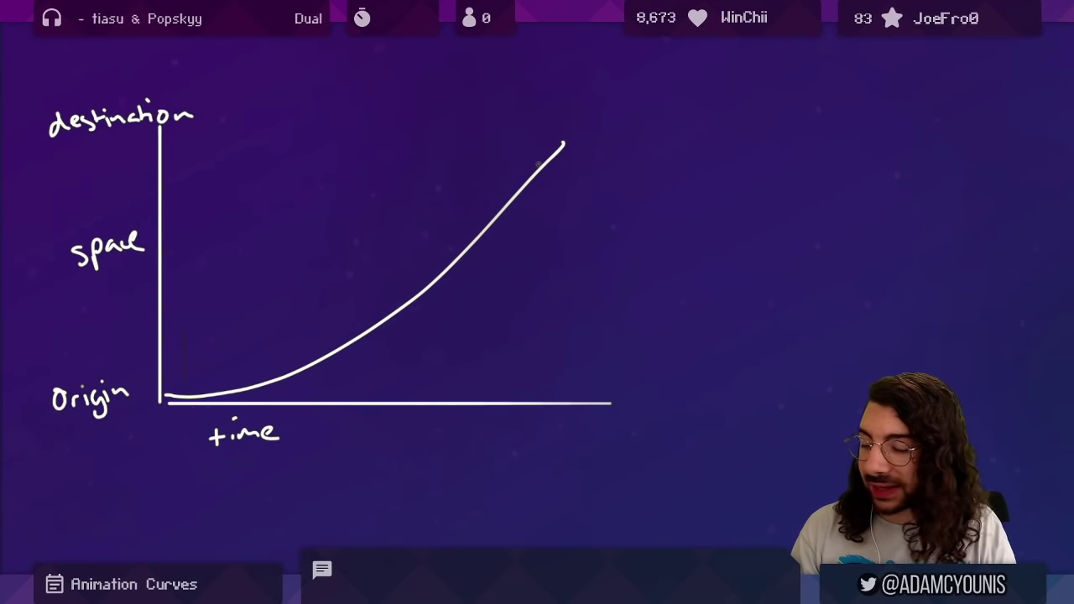
key("ctrl+z")
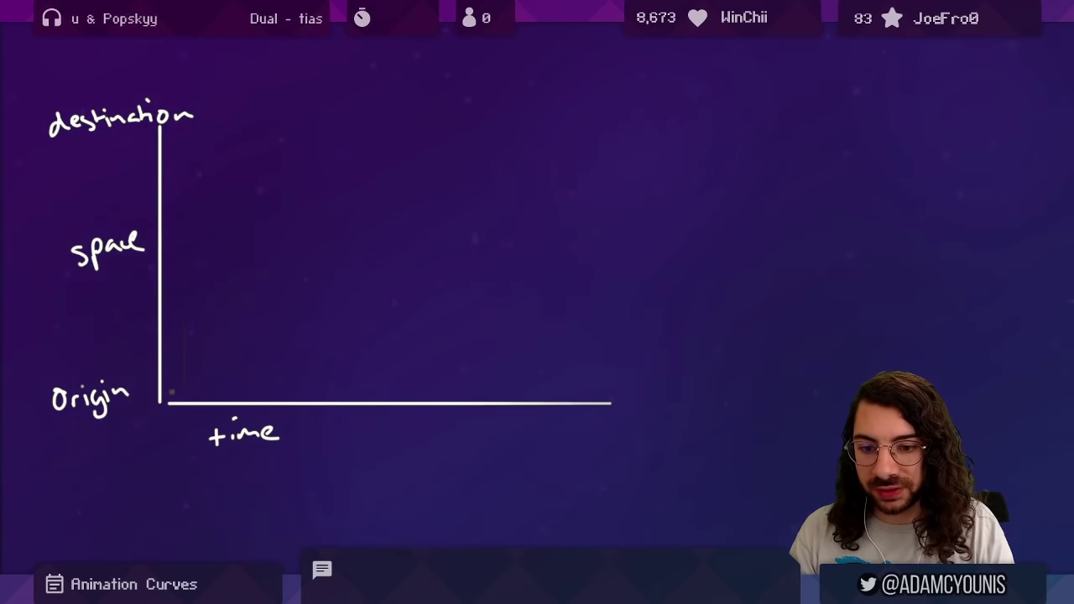
Draw an ease-out curve that rises steeply from the graph's origin and flattens near the destination level.
mouse_move(172, 392)
left_mouse_down()
mouse_move(273, 377)
mouse_move(532, 151)
mouse_move(193, 392)
mouse_move(532, 132)
left_mouse_up()
key("ctrl+z")
key("ctrl+z")
mouse_move(168, 392)
left_mouse_down()
mouse_move(182, 355)
mouse_move(506, 138)
left_mouse_up()
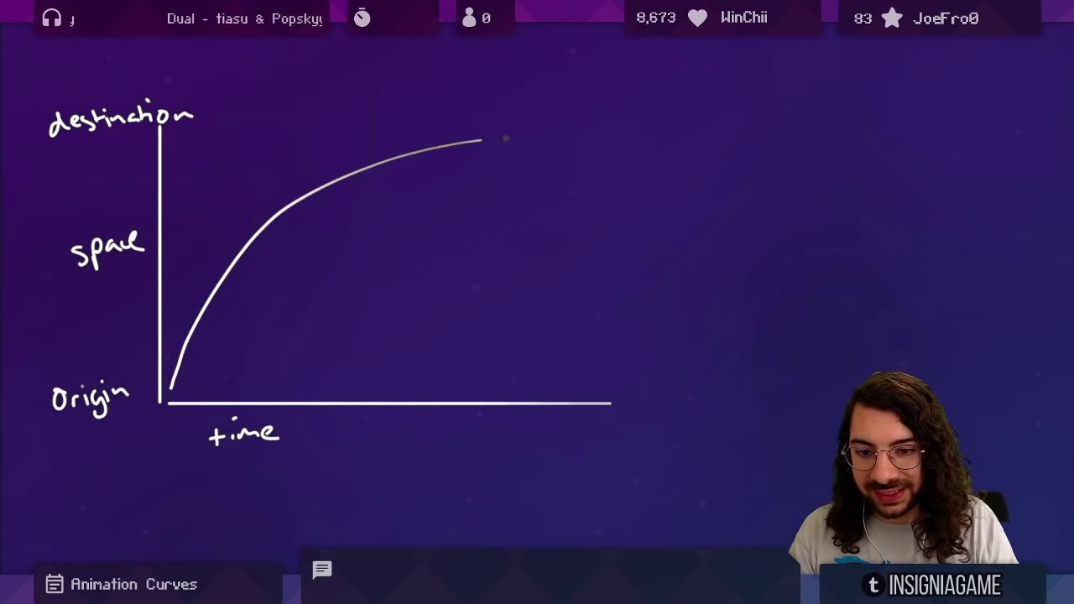
key("ctrl+z")
mouse_move(164, 396)
left_mouse_down()
mouse_move(284, 240)
mouse_move(535, 134)
left_mouse_up()
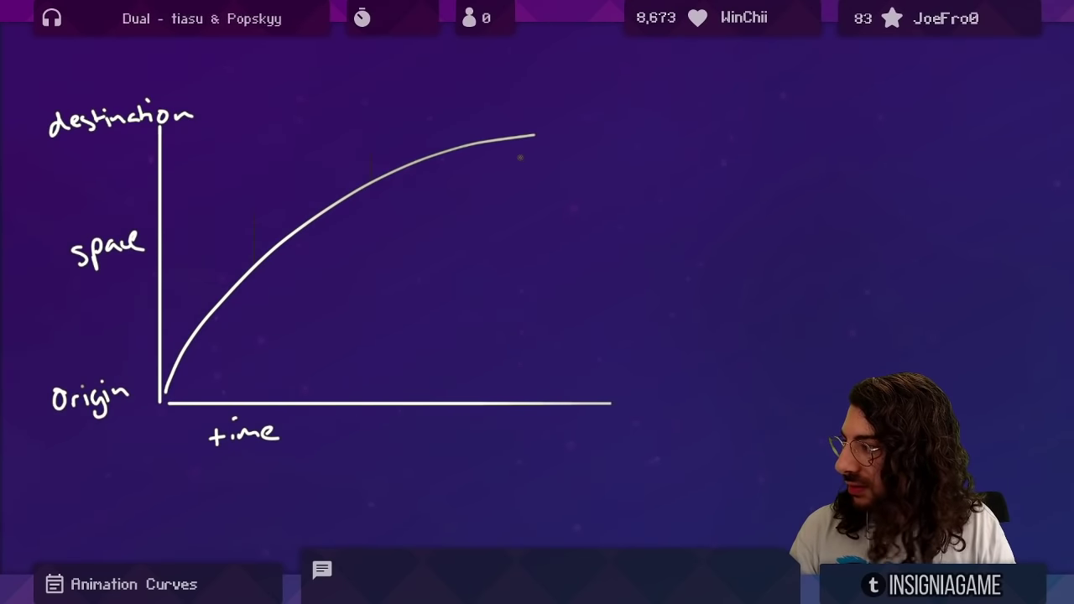
Mark the frame spacing with short ticks just below the curve, packing them closer together toward its flat end.
left_click_drag(228, 297, 253, 291)
left_click_drag(275, 262, 287, 262)
left_click_drag(314, 222, 335, 220)
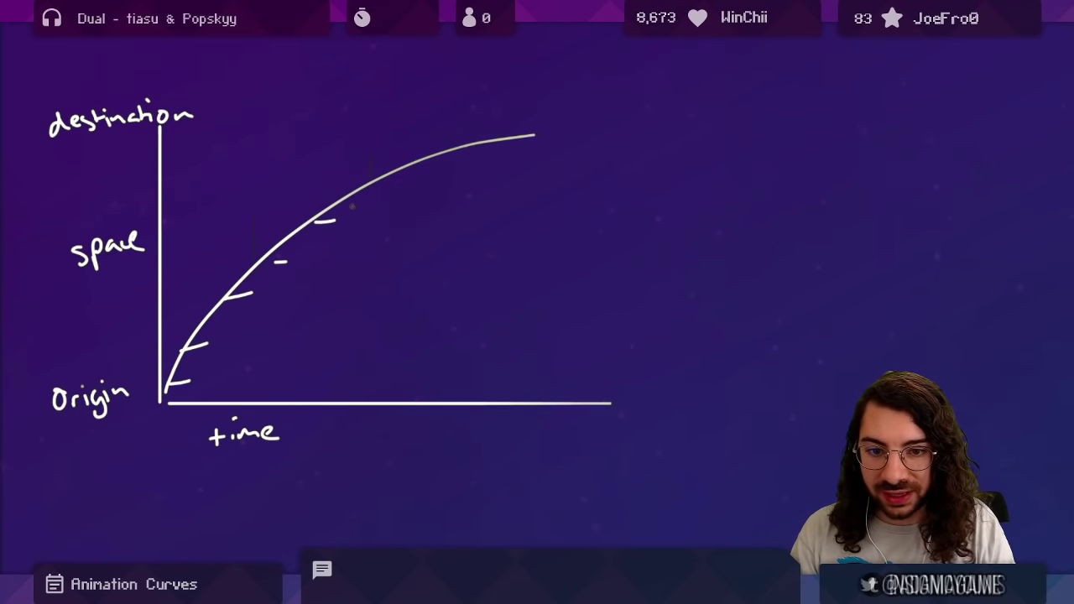
left_click(357, 202)
left_click(383, 188)
left_click(403, 179)
left_click(419, 171)
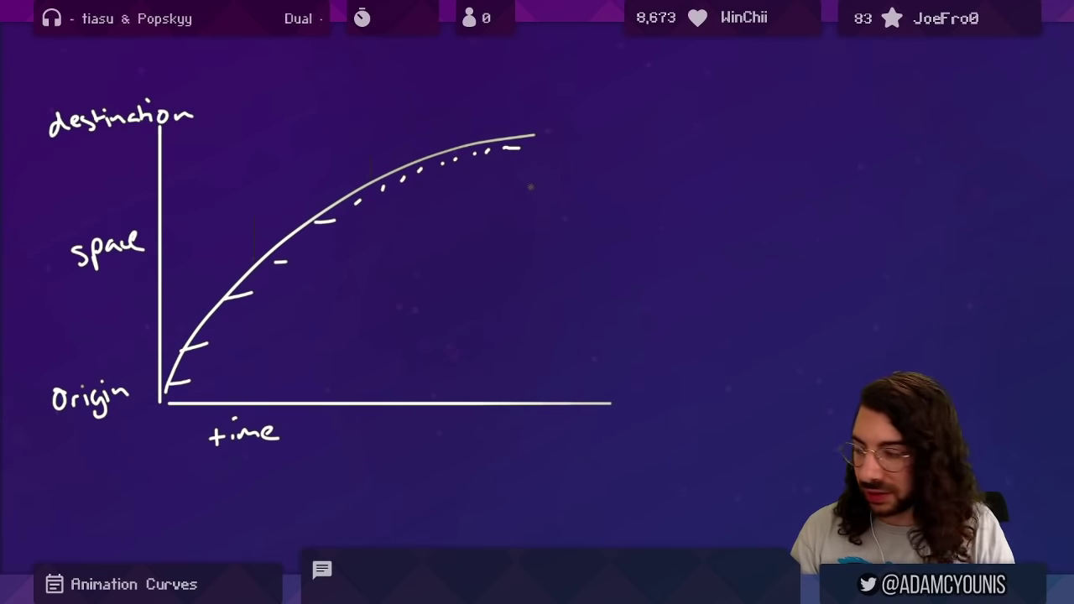
Undo the spacing ticks and the ease-out curve, leaving only the labelled axes.
key("ctrl+z")
key("ctrl+z")
key("ctrl+z")
key("ctrl+z")
key("ctrl+z")
key("ctrl+z")
key("ctrl+z")
key("ctrl+z")
key("ctrl+z")
key("ctrl+z")
key("ctrl+z")
key("ctrl+z")
key("ctrl+z")
key("ctrl+z")
key("ctrl+z")
key("ctrl+y")
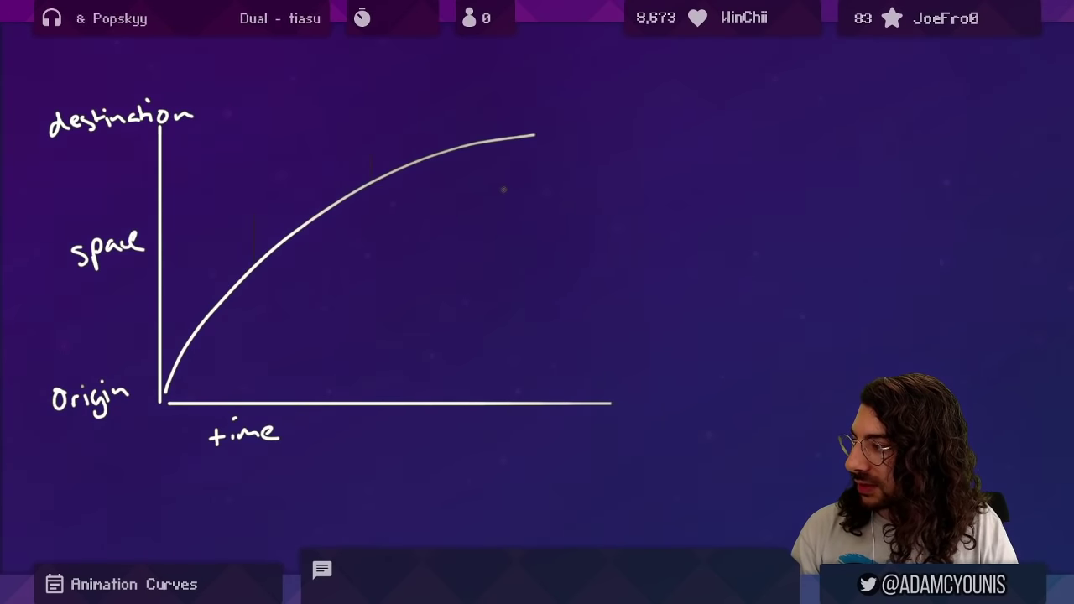
key("ctrl+z")
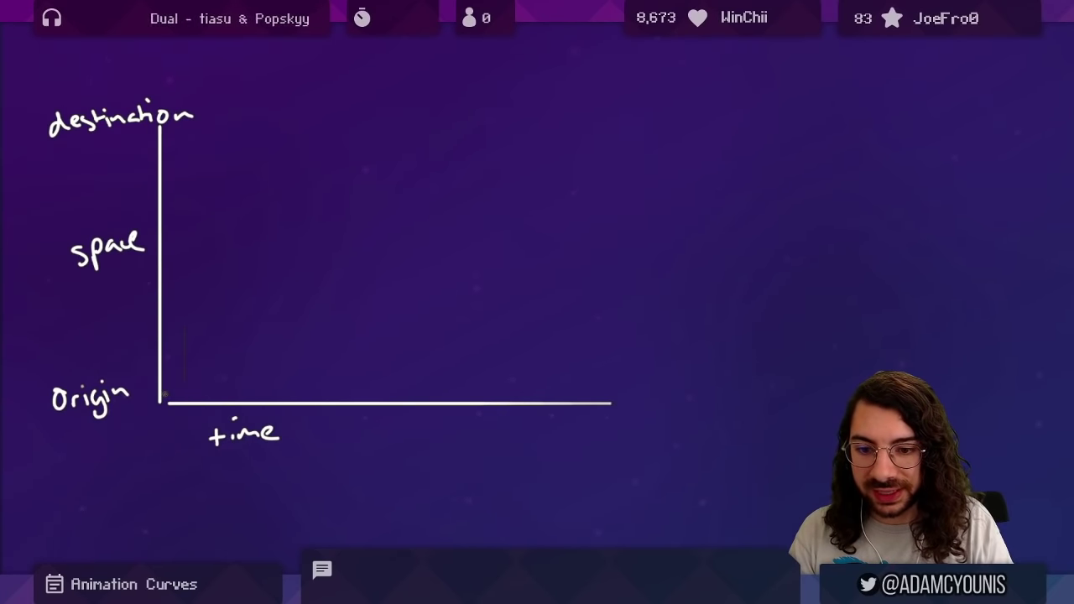
Try an S-shaped ease-in-out curve and a curve steep at both ends with a flat middle, undoing each.
mouse_move(165, 393)
left_mouse_down()
mouse_move(274, 364)
mouse_move(447, 159)
mouse_move(554, 136)
left_mouse_up()
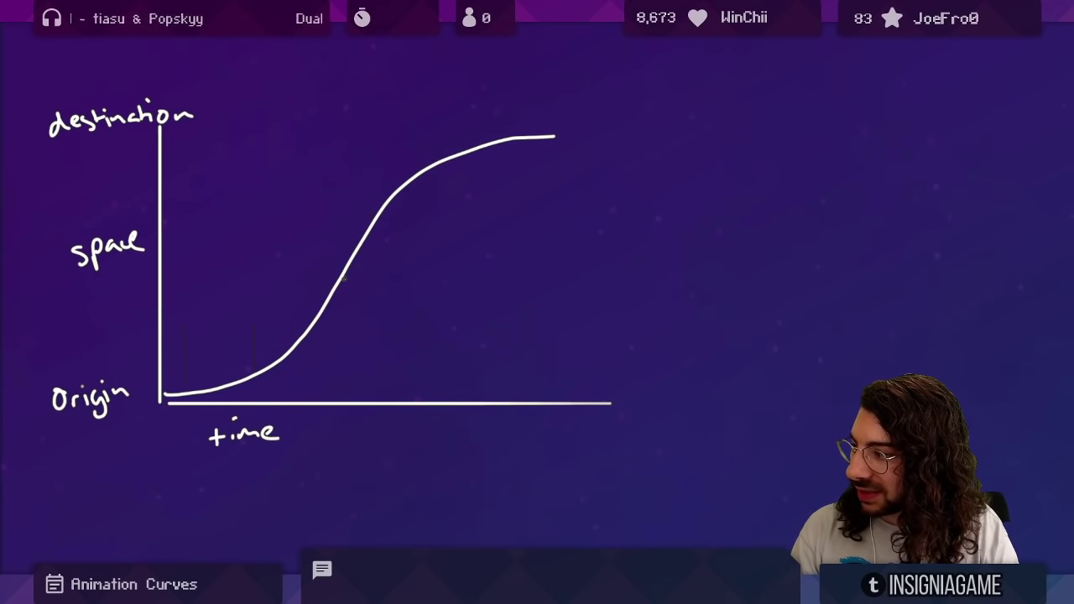
key("ctrl+z")
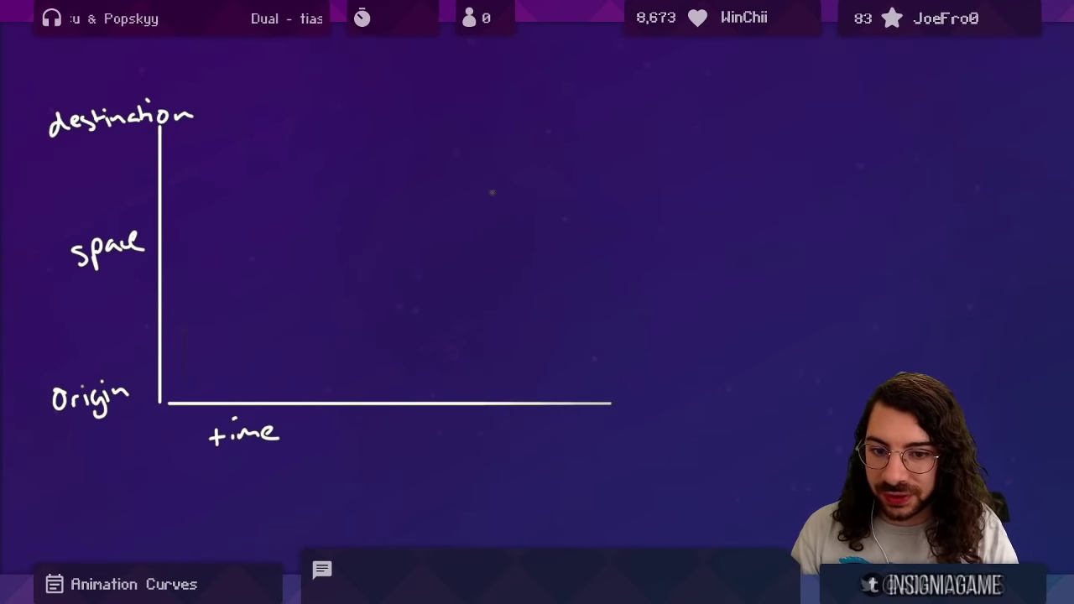
mouse_move(170, 391)
left_mouse_down()
mouse_move(198, 294)
mouse_move(231, 272)
mouse_move(450, 227)
mouse_move(492, 181)
mouse_move(513, 134)
left_mouse_up()
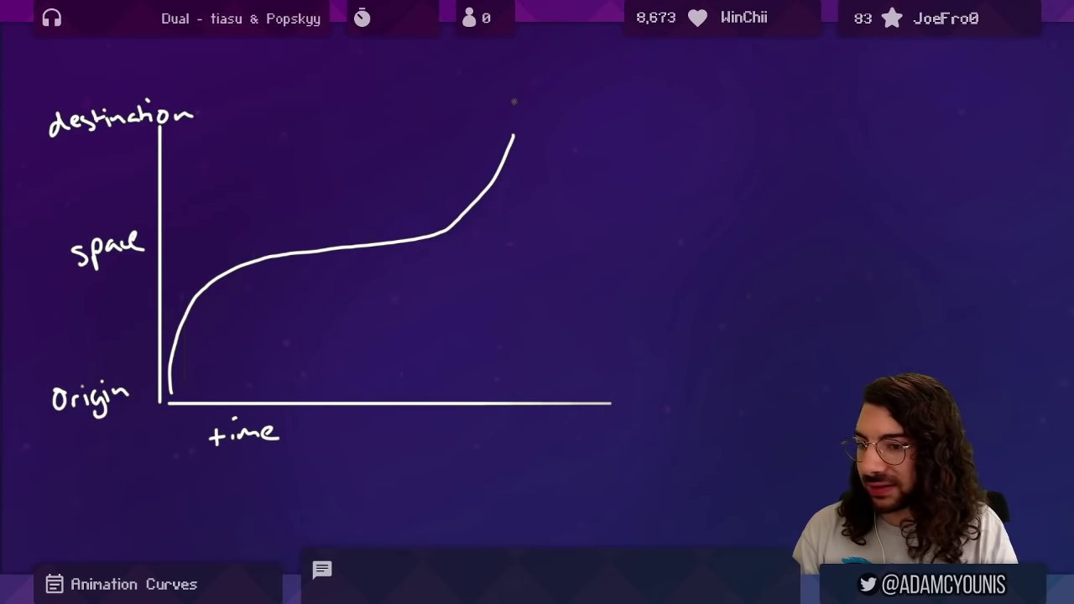
key("ctrl+z")
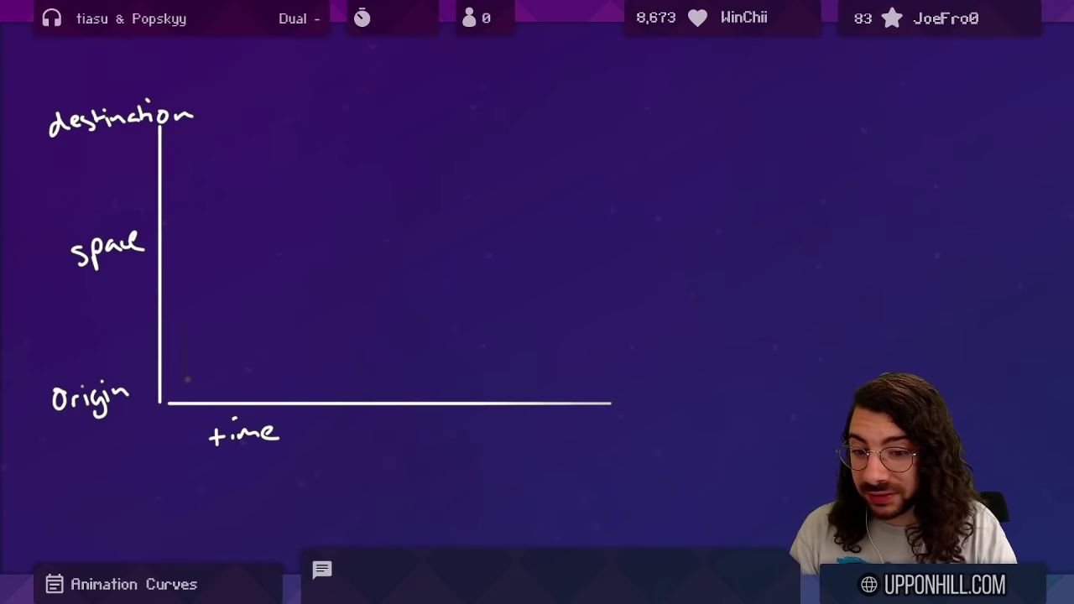
Draw a curve that overshoots the destination and settles with a small wobble, and undo it.
mouse_move(168, 389)
left_mouse_down()
mouse_move(304, 218)
mouse_move(422, 110)
left_mouse_up()
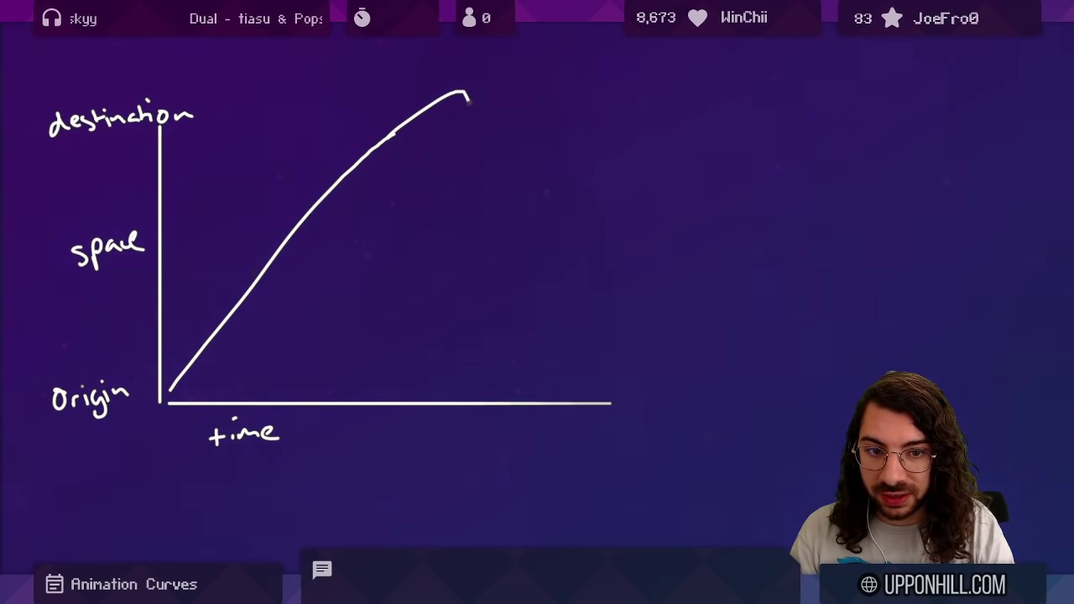
left_click_drag(485, 129, 502, 105)
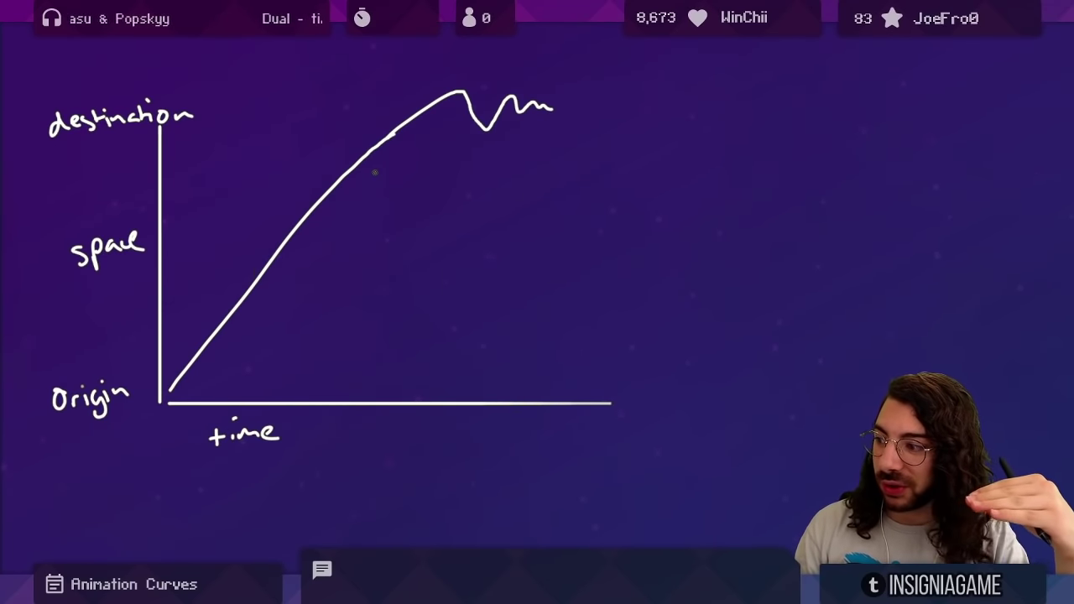
key("ctrl+z")
key("ctrl+z")
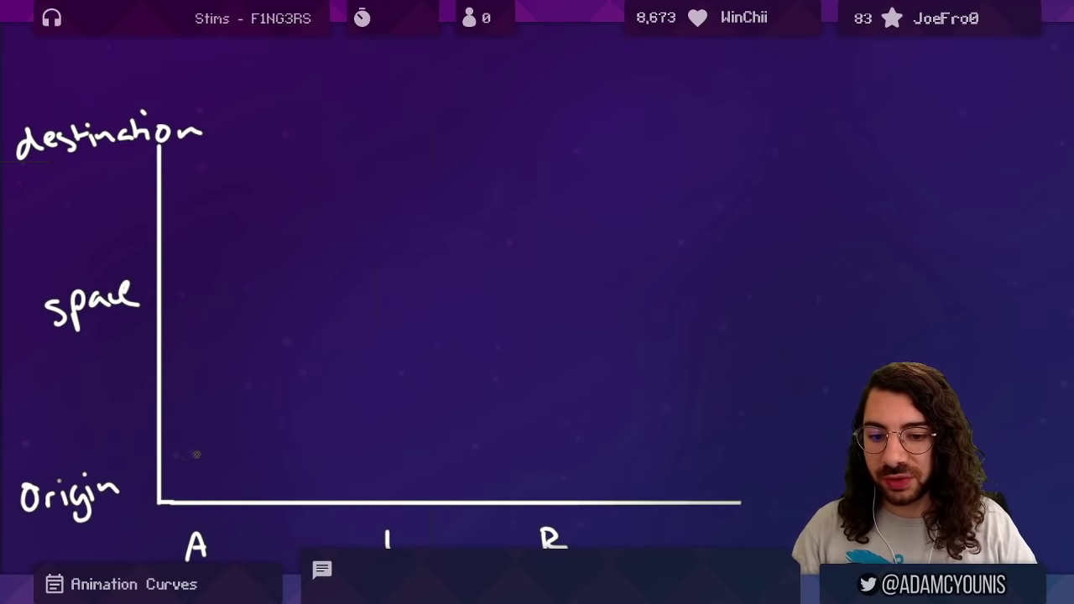
Draw a curve easing out from the origin to mid-height above the I, continued by a steep rising line.
left_click_drag(472, 310, 476, 291)
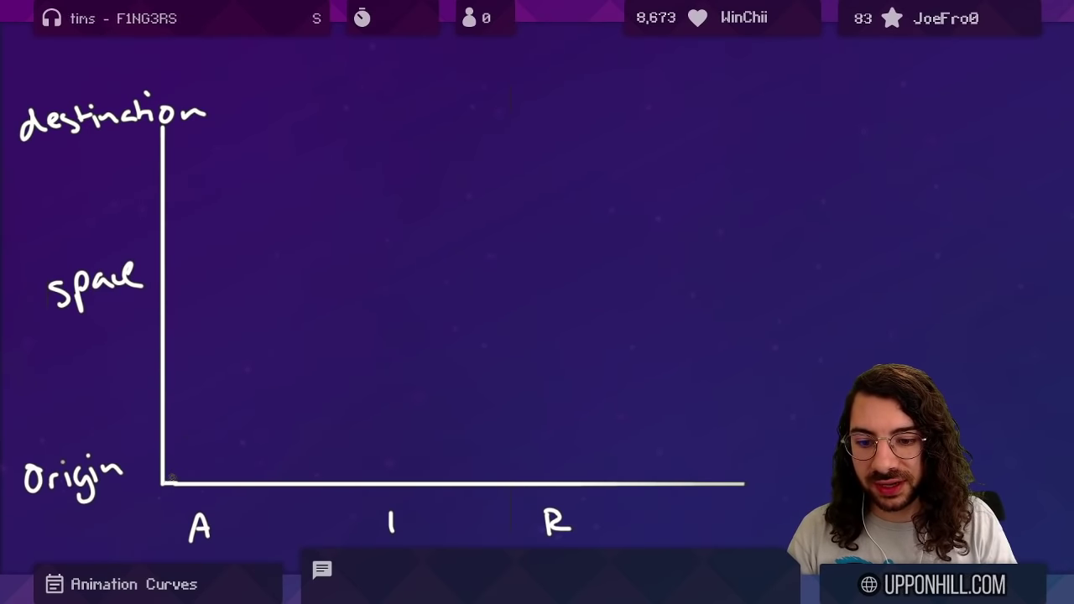
left_click_drag(164, 484, 379, 308)
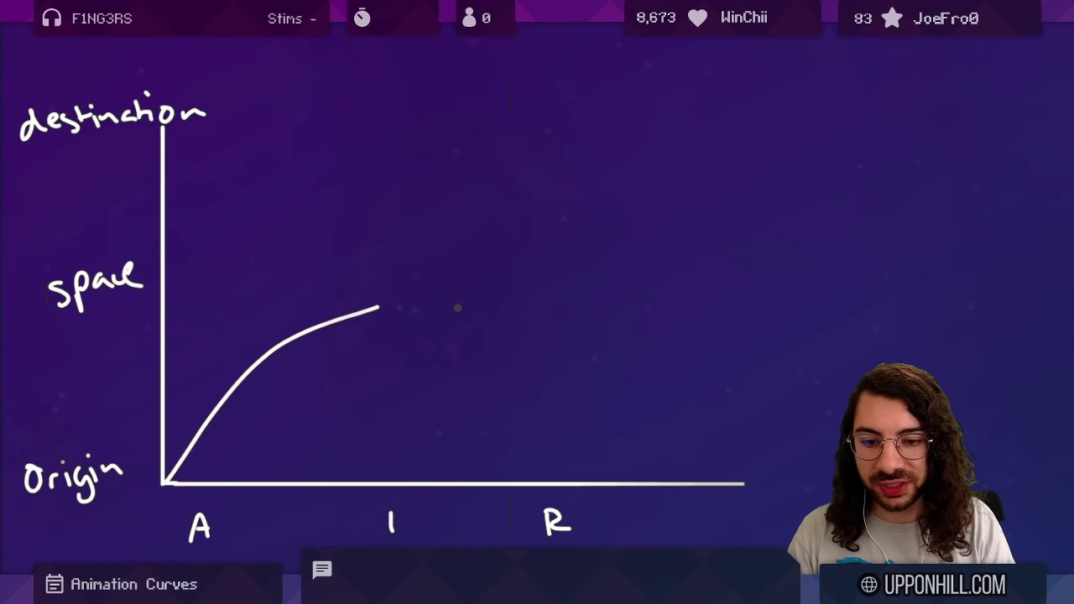
key("ctrl+z")
left_click_drag(166, 482, 391, 318)
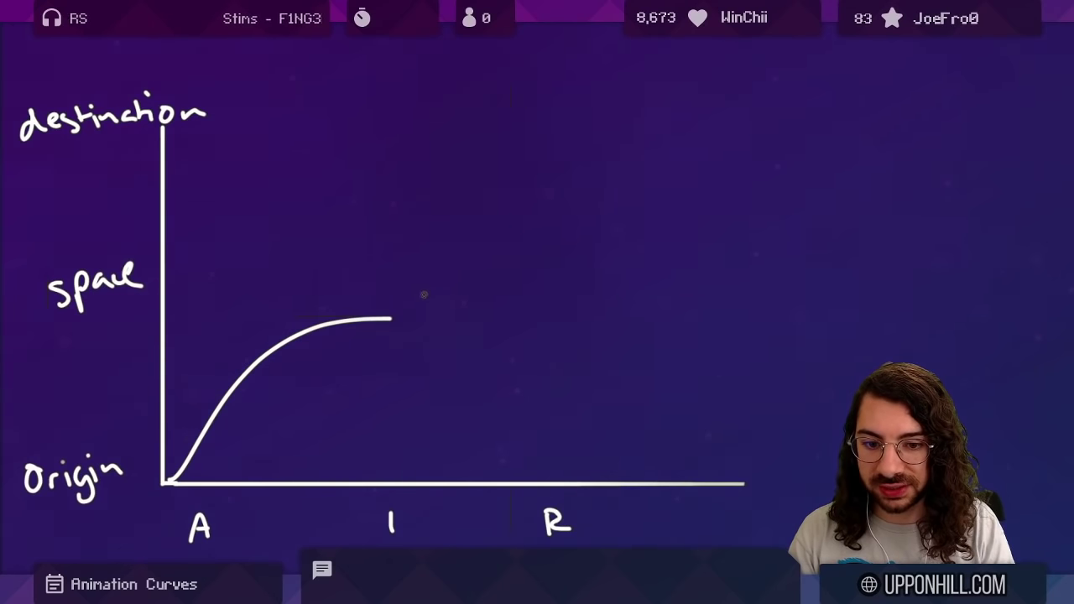
left_click_drag(415, 268, 382, 328)
left_click_drag(357, 380, 462, 200)
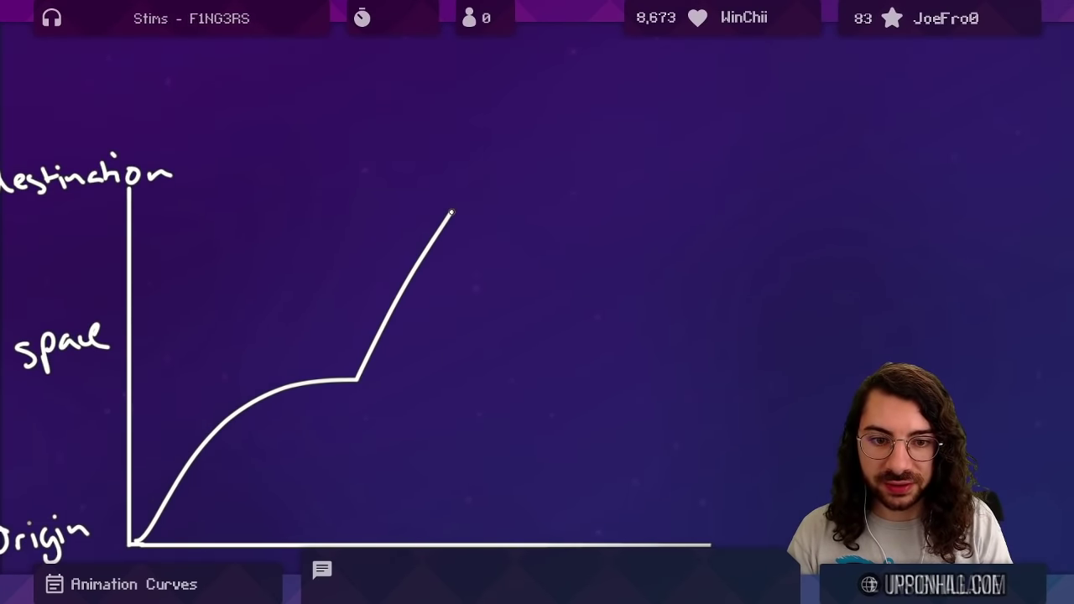
Extend the steep line with a curve that levels off just above the destination level.
left_click_drag(452, 214, 495, 250)
key("ctrl+z")
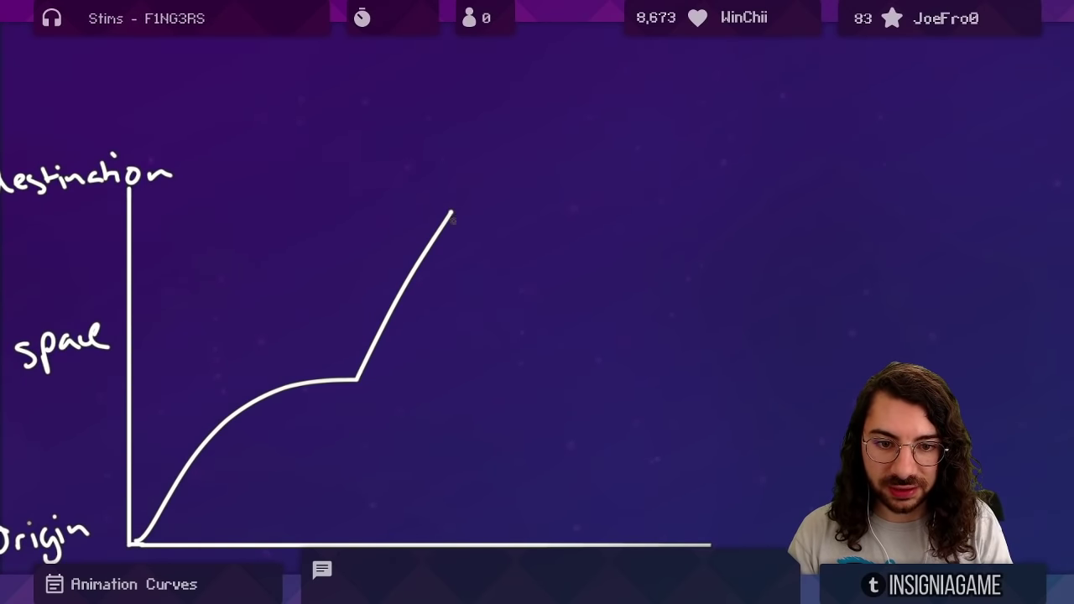
left_click_drag(452, 214, 595, 200)
key("ctrl+z")
mouse_move(454, 213)
left_mouse_down()
mouse_move(510, 205)
mouse_move(613, 378)
left_mouse_up()
key("ctrl+z")
key("ctrl+z")
mouse_move(458, 214)
left_mouse_down()
mouse_move(491, 271)
mouse_move(653, 364)
left_mouse_up()
key("ctrl+z")
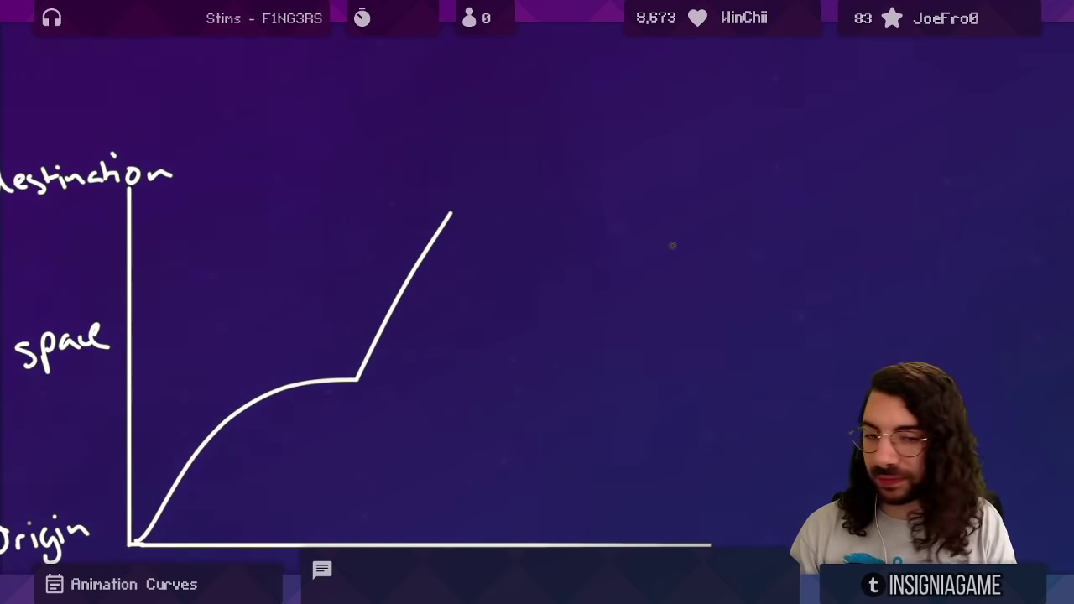
left_click_drag(446, 217, 561, 151)
key("ctrl+z")
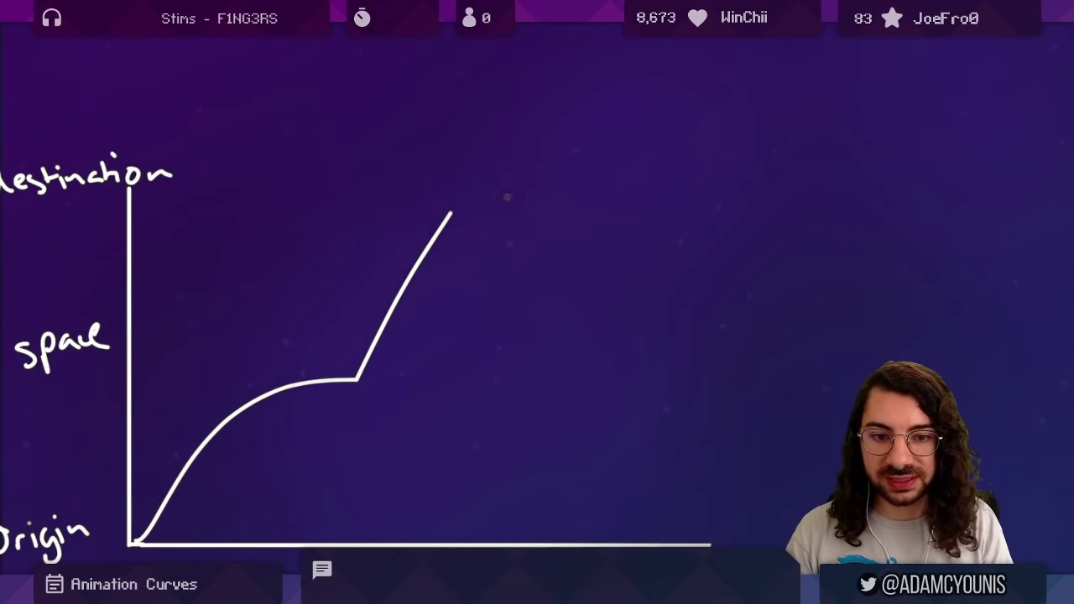
mouse_move(444, 224)
left_mouse_down()
mouse_move(466, 194)
mouse_move(551, 154)
mouse_move(589, 150)
left_mouse_up()
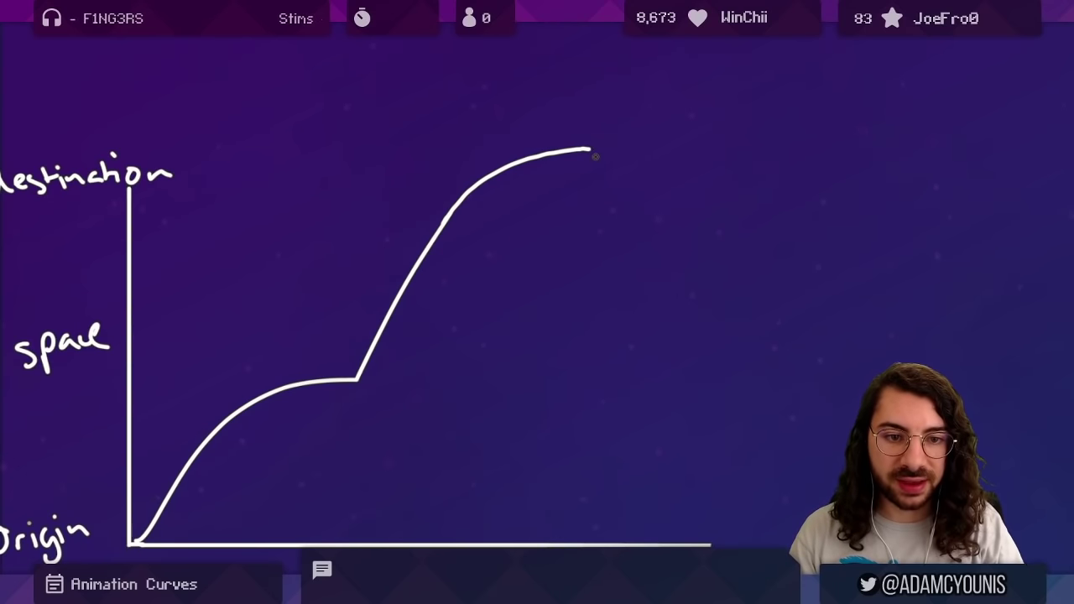
mouse_move(597, 155)
left_mouse_down()
mouse_move(577, 209)
mouse_move(572, 151)
mouse_move(700, 119)
left_mouse_up()
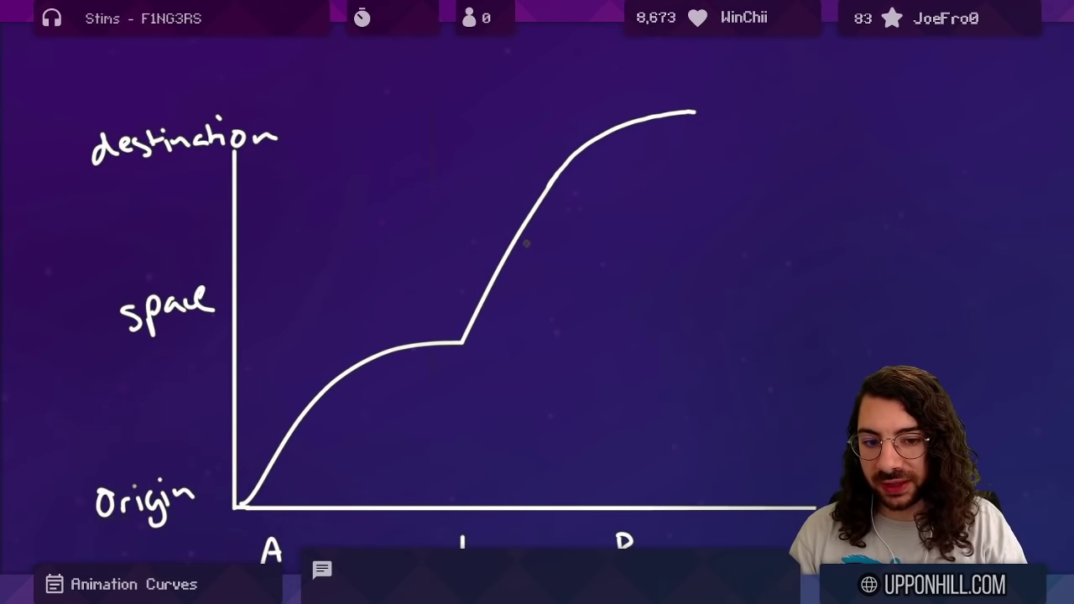
Circle the sharp corner where the flattened curve meets the steep line, and undo the circle.
mouse_move(471, 325)
left_mouse_down()
mouse_move(483, 318)
mouse_move(474, 333)
mouse_move(467, 313)
left_mouse_up()
key("ctrl+z")
key("ctrl+z")
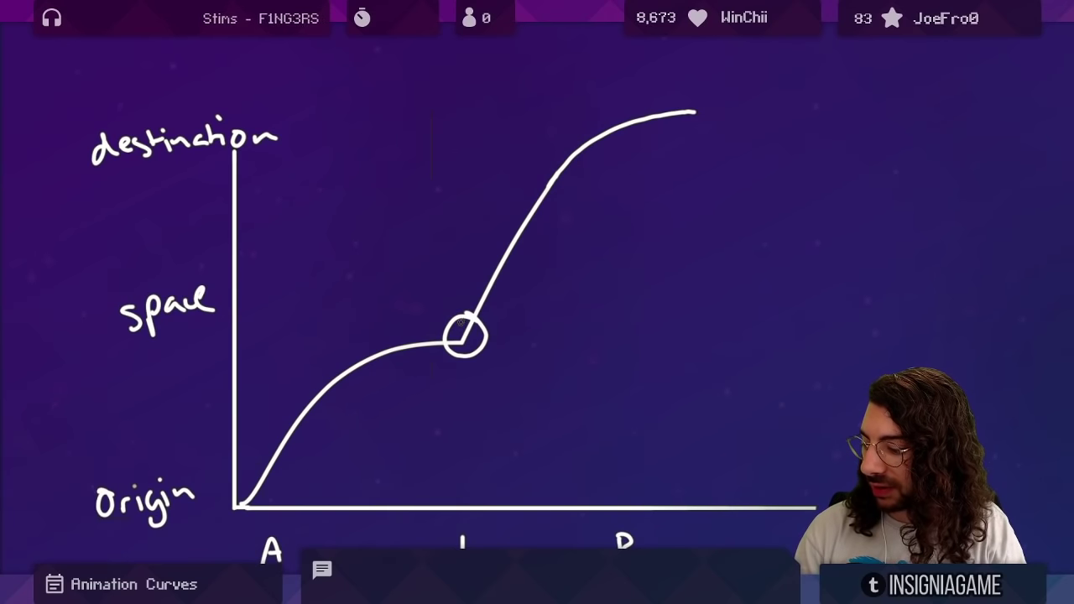
key("ctrl+z")
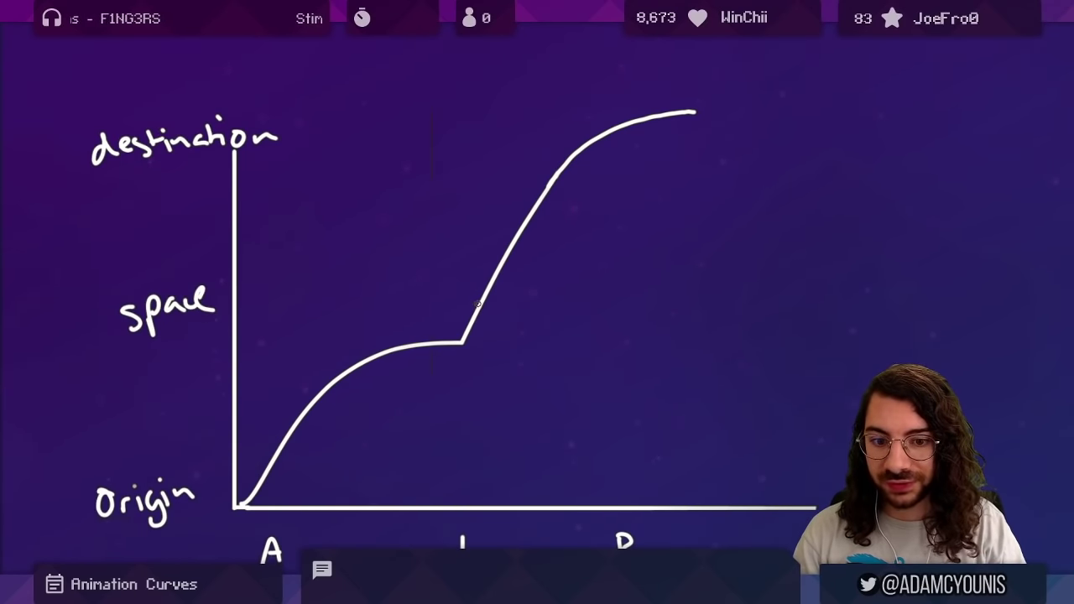
Undo all segments of the two-part curve, leaving the axes and the A, I, R labels.
key("ctrl+z")
key("ctrl+z")
key("ctrl+z")
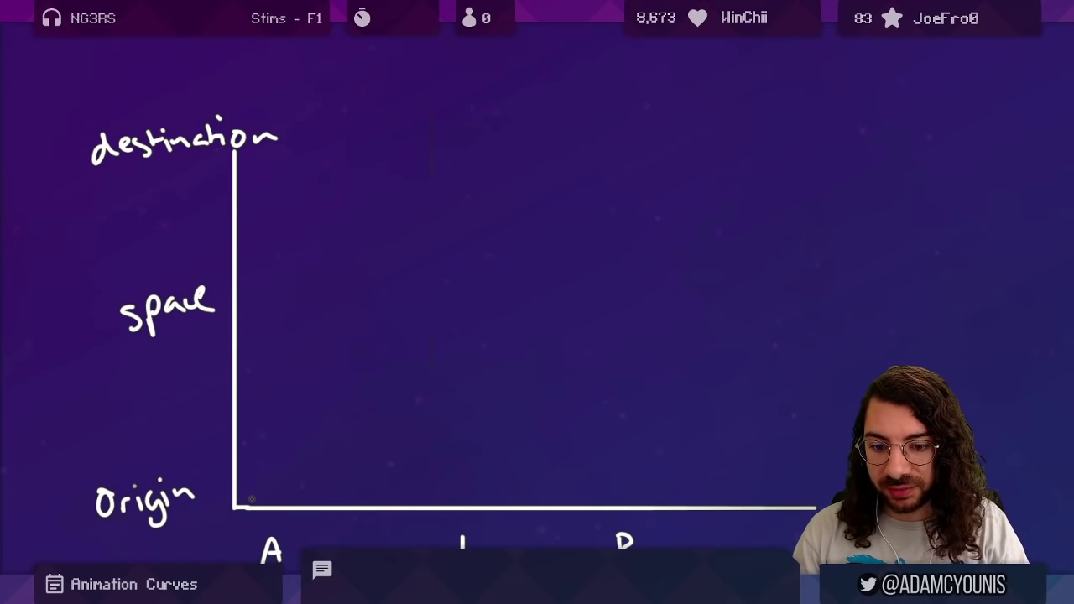
Draw an S-shaped curve from the origin to above the destination and tick where its steep middle starts and ends.
mouse_move(238, 493)
left_mouse_down()
mouse_move(338, 467)
mouse_move(718, 109)
left_mouse_up()
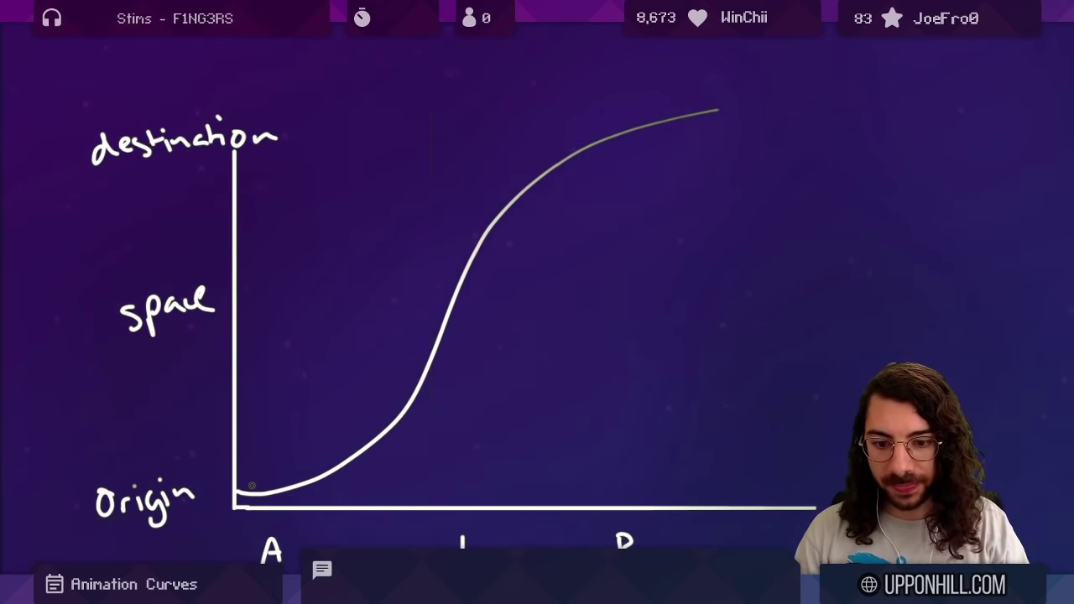
mouse_move(253, 482)
left_mouse_down()
mouse_move(296, 480)
mouse_move(352, 448)
mouse_move(403, 383)
left_mouse_up()
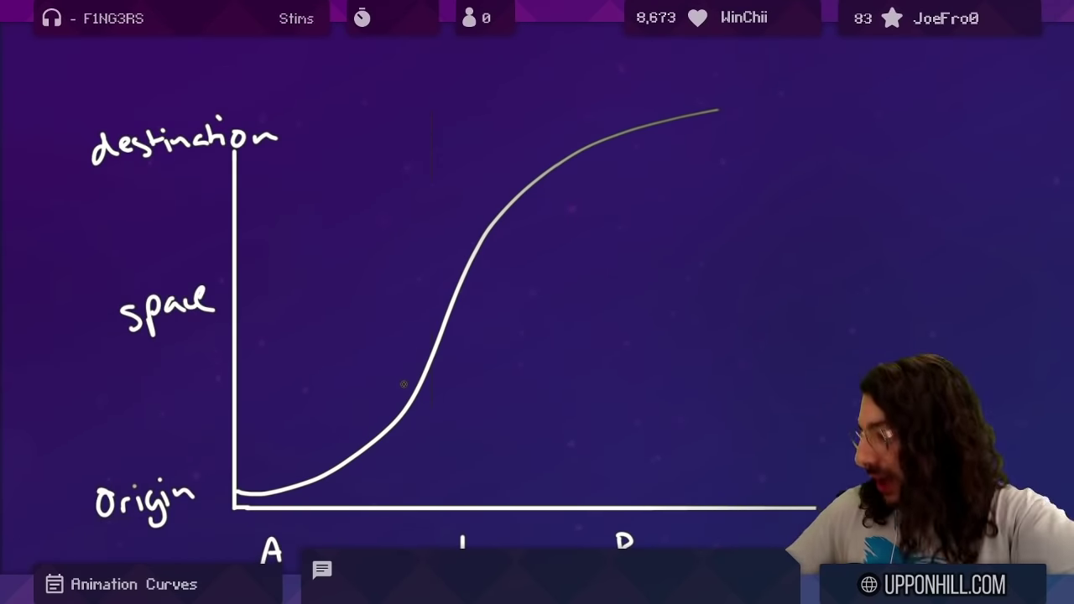
left_click_drag(406, 401, 423, 404)
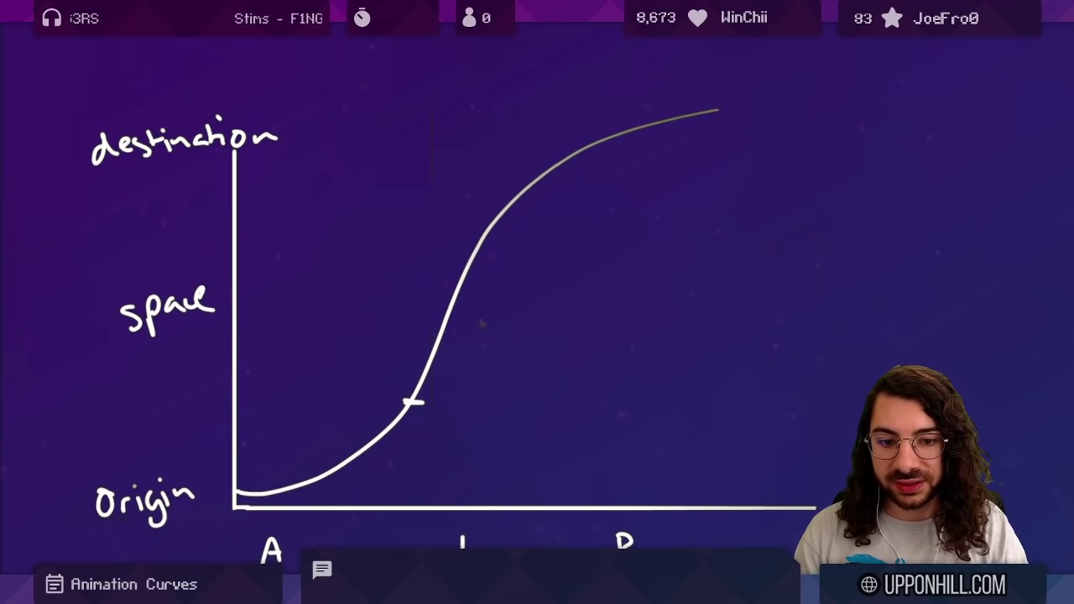
left_click_drag(484, 219, 504, 225)
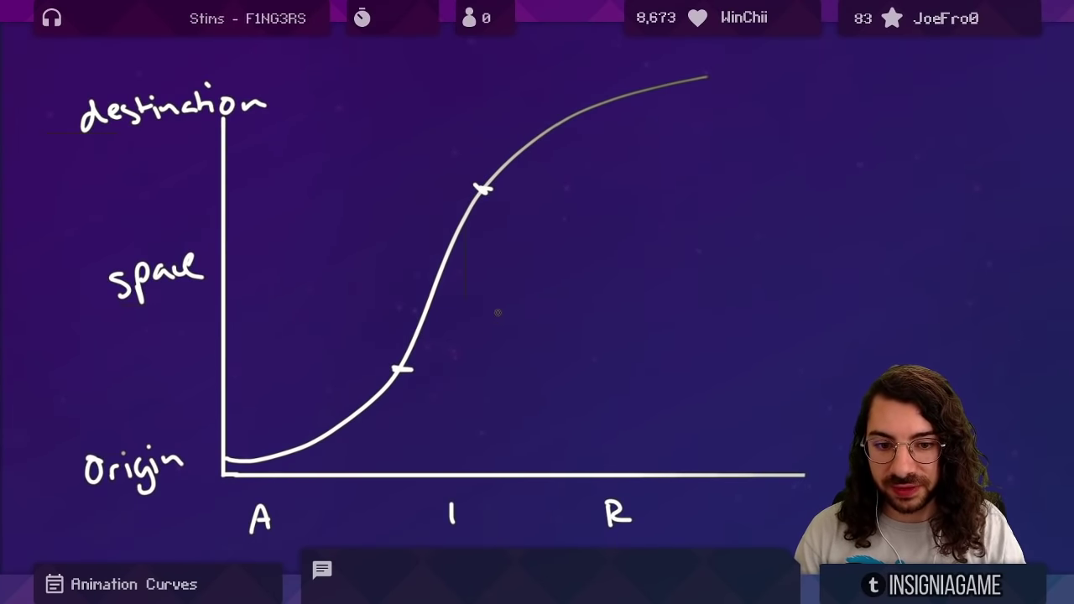
Try a large arch beyond the time axis's end and a short stroke from the upper tick, undoing both.
mouse_move(727, 507)
left_mouse_down()
mouse_move(713, 424)
mouse_move(734, 376)
mouse_move(786, 328)
mouse_move(880, 302)
mouse_move(1002, 499)
left_mouse_up()
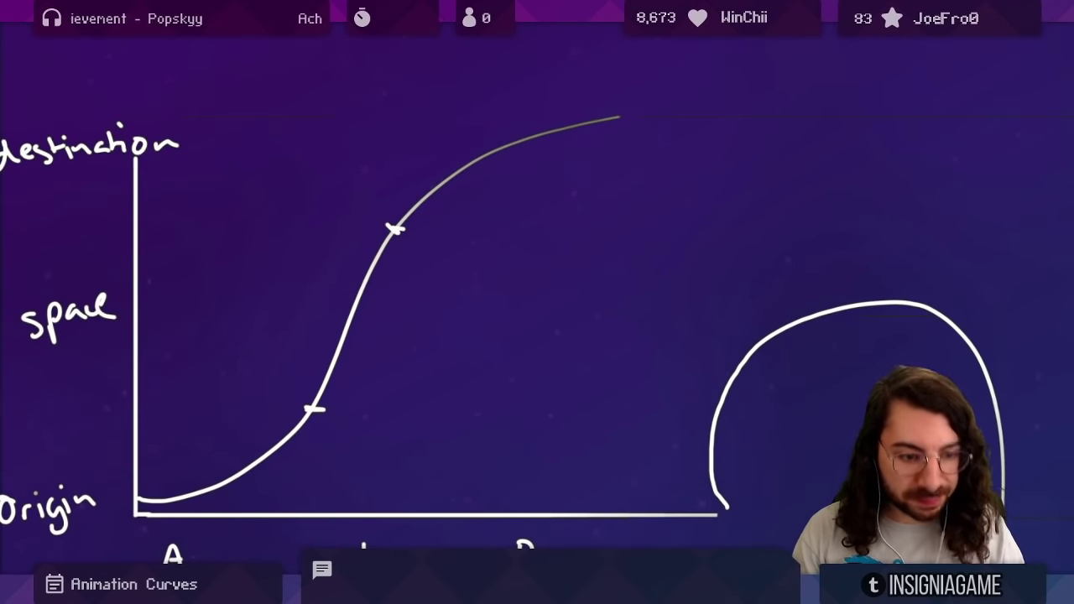
key("ctrl+z")
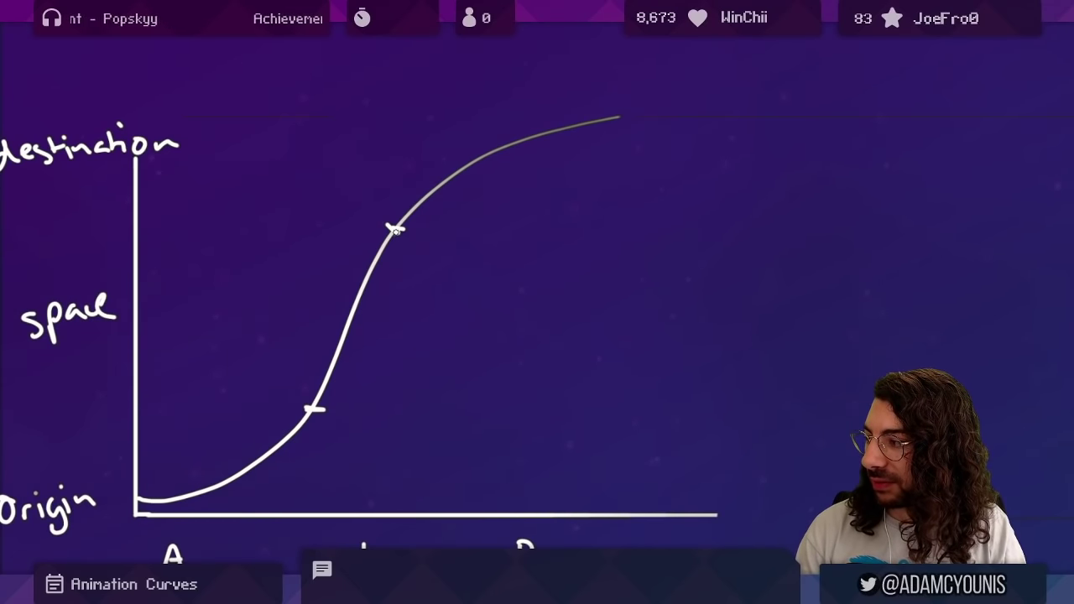
mouse_move(396, 231)
left_mouse_down()
mouse_move(351, 426)
mouse_move(419, 246)
left_mouse_up()
key("ctrl+z")
Erase the curve beyond the upper tick and replace it with a straight horizontal line across the R phase.
key("e")
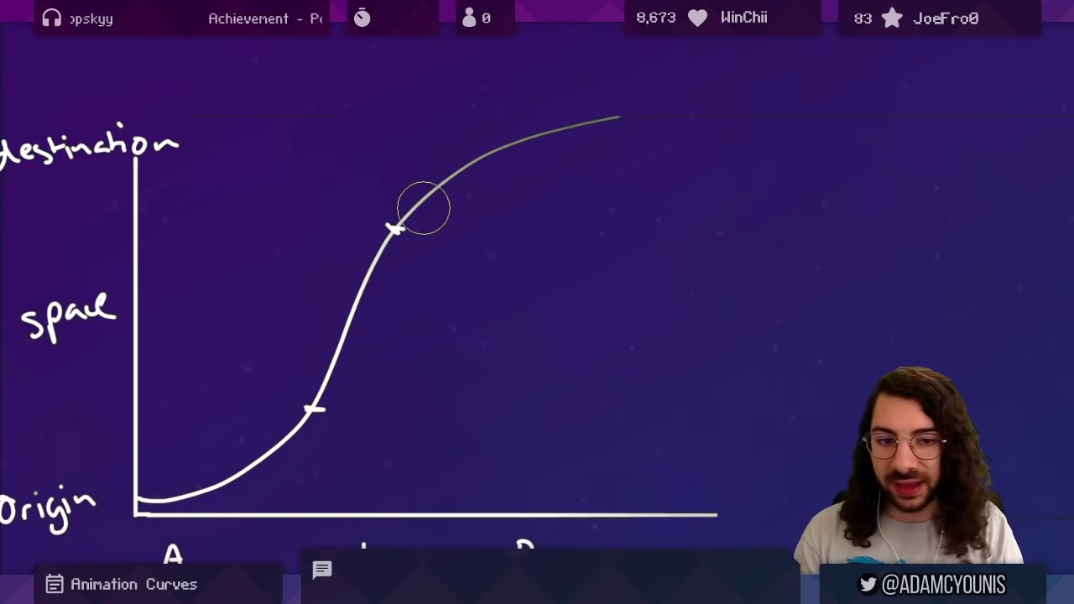
mouse_move(422, 208)
left_mouse_down()
mouse_move(424, 198)
mouse_move(663, 126)
left_mouse_up()
key("b")
left_click_drag(398, 226, 643, 212)
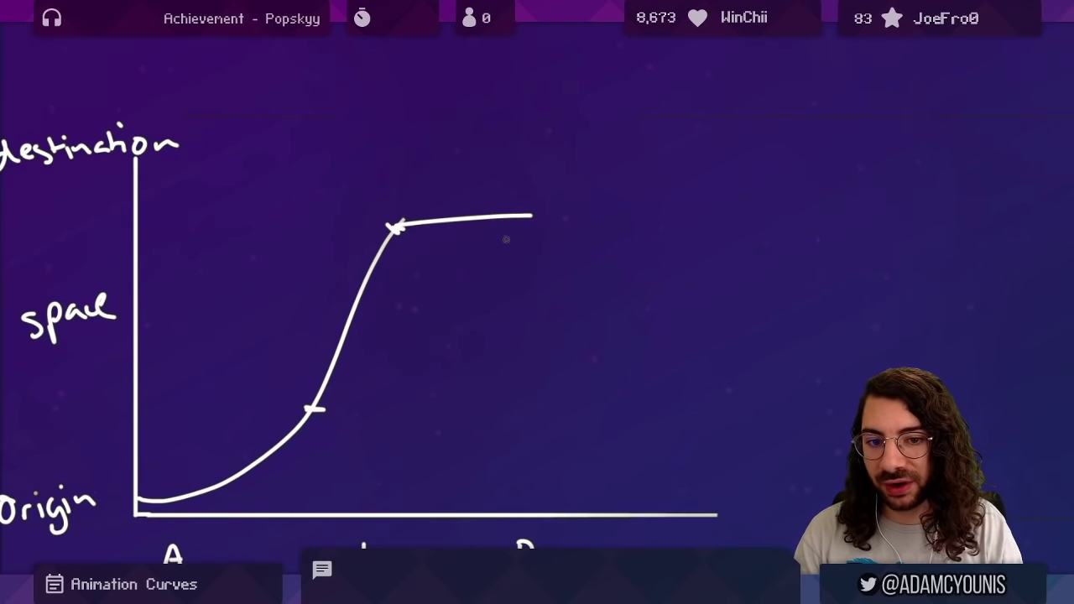
key("ctrl+z")
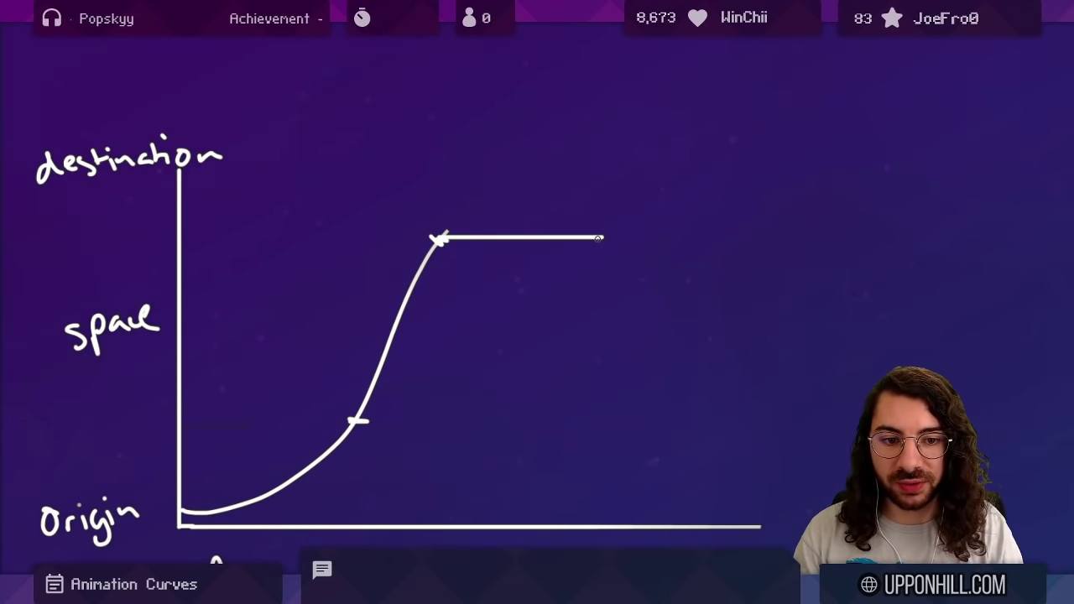
Try to continue the graph with a rising stroke from the horizontal line's end, and undo it.
mouse_move(608, 239)
left_mouse_down()
mouse_move(676, 170)
mouse_move(840, 121)
left_mouse_up()
scroll(695, 254, "down", 3)
key("ctrl+z")
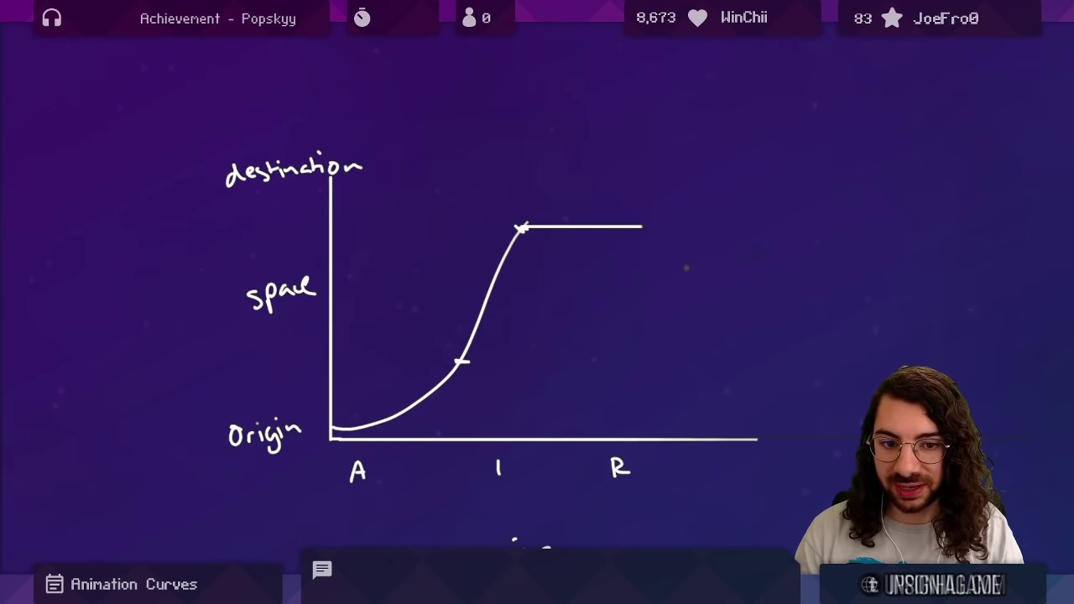
Undo the last stroke and try a rising stroke from the curve's upper tick.
key("ctrl+z")
left_click_drag(522, 230, 683, 148)
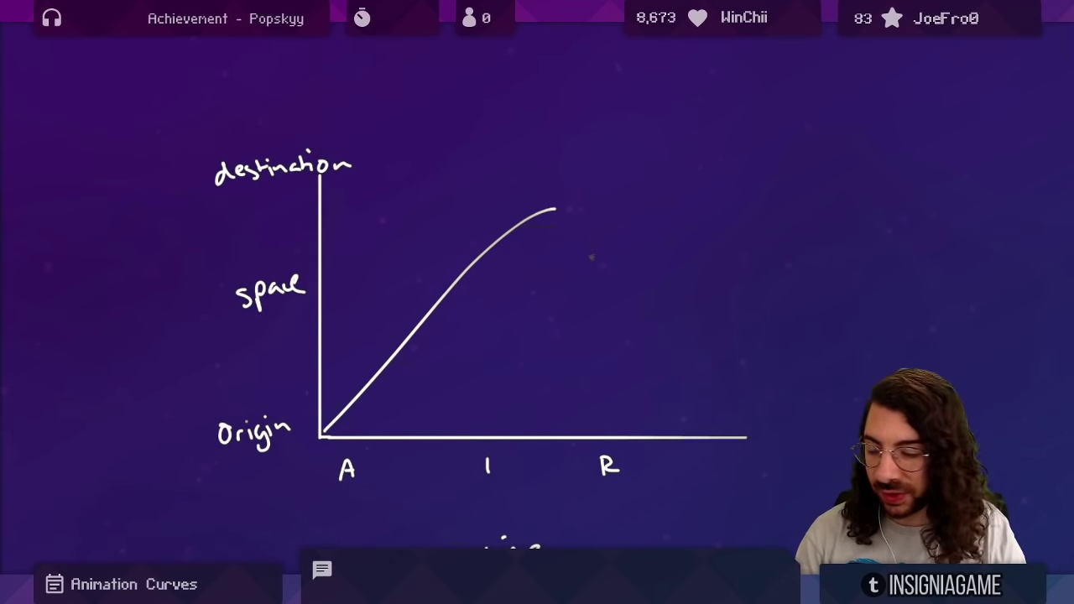
Look over the Movement reference diagram with the two punch poses, then return to the empty space-over-time graph.
mouse_move(520, 36)
left_mouse_down()
mouse_move(462, 305)
mouse_move(281, 554)
left_mouse_up()
left_click_drag(639, 249, 459, 315)
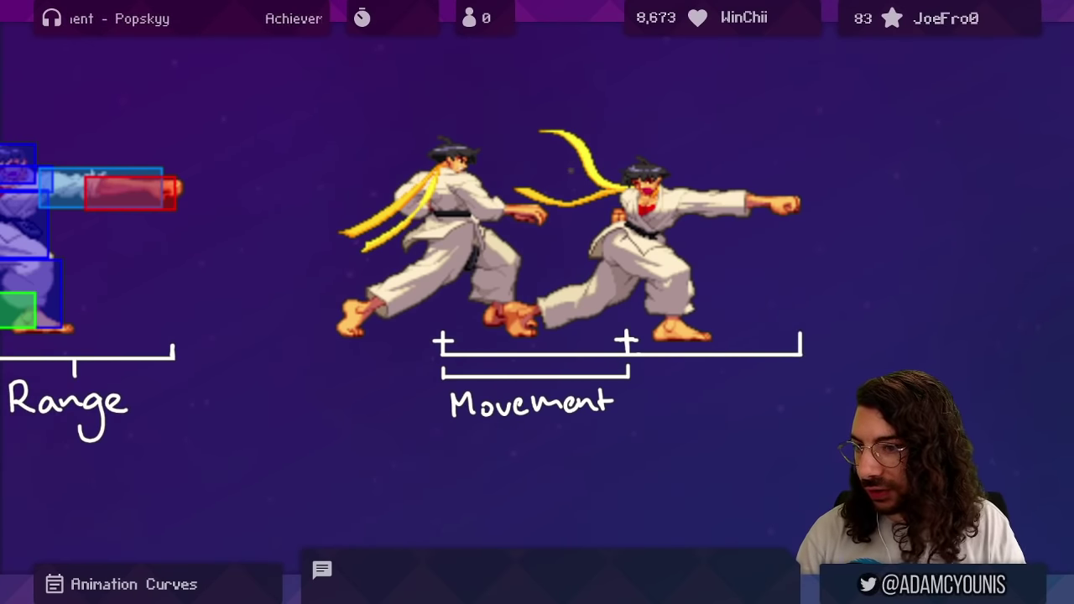
mouse_move(557, 127)
left_mouse_down()
mouse_move(546, 373)
mouse_move(576, 139)
left_mouse_up()
key("ctrl+z")
left_click_drag(453, 459, 579, 126)
left_click_drag(335, 411, 511, 159)
key("Right")
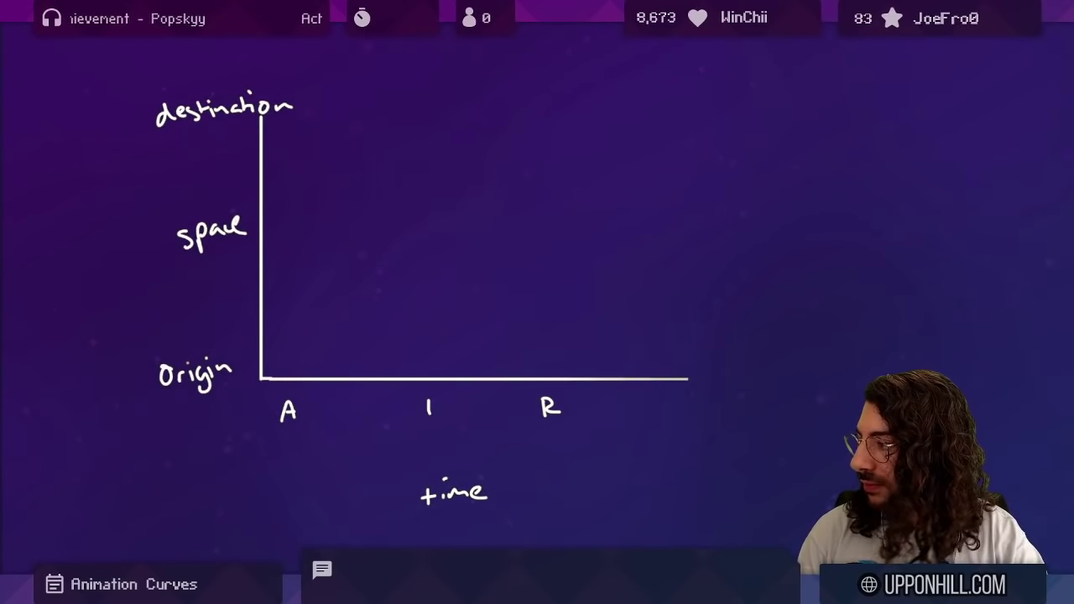
Switch to Aseprite and scrub the karate Punch animation from frame 1 to frame 5.
key("alt+Tab")
left_click_drag(408, 279, 427, 285)
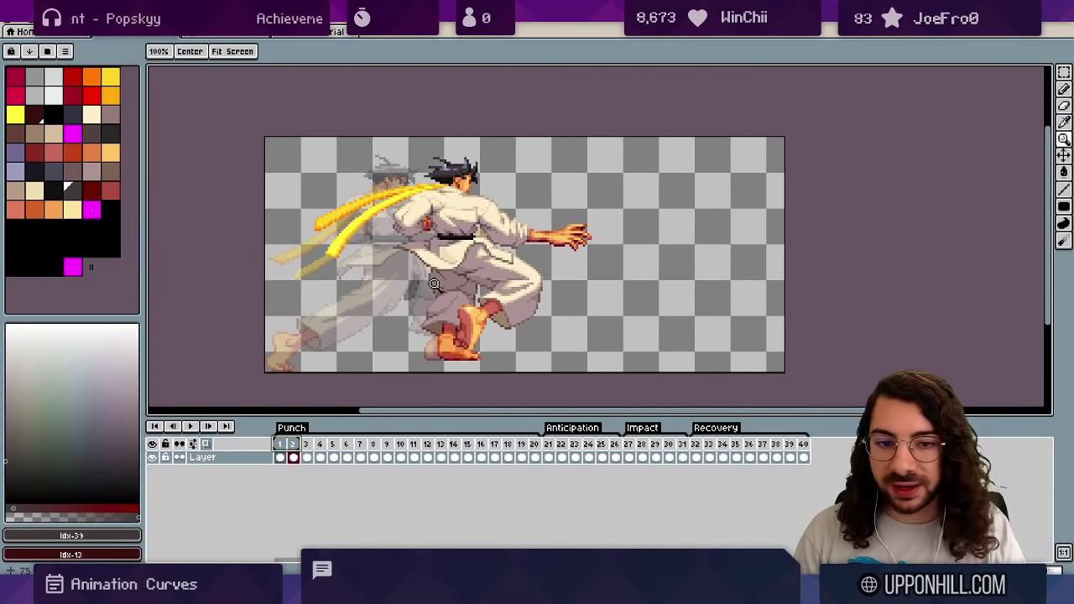
scroll(442, 270, "up", 1)
scroll(453, 230, "down", 2)
left_click(282, 444)
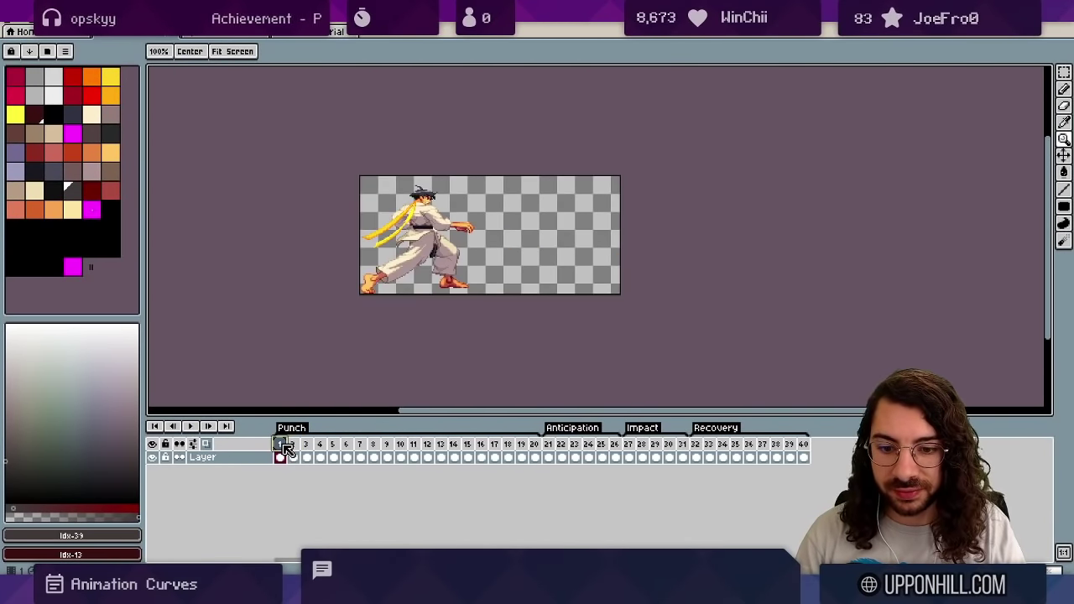
left_click_drag(284, 447, 334, 447)
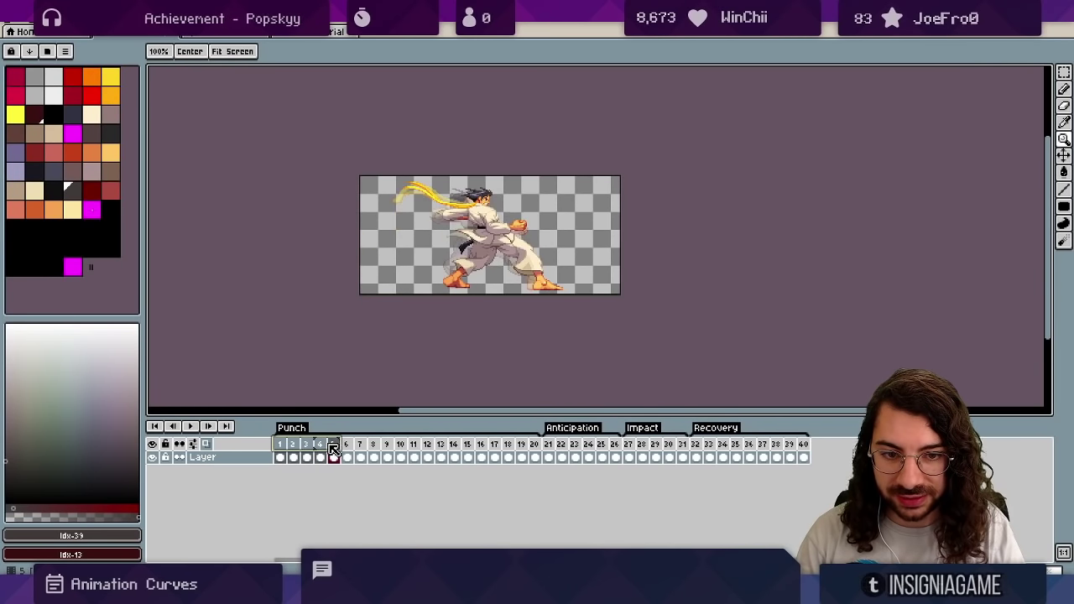
Examine the arm extension of the karate punch close up across frames 5 to 8.
left_click(491, 289)
left_click(334, 445)
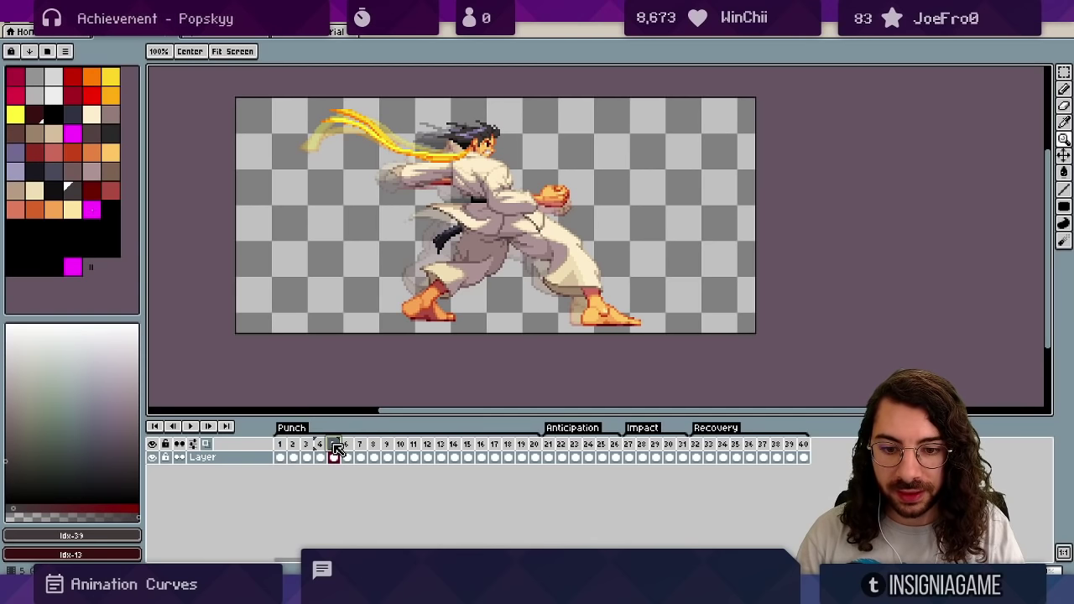
left_click_drag(334, 448, 361, 451)
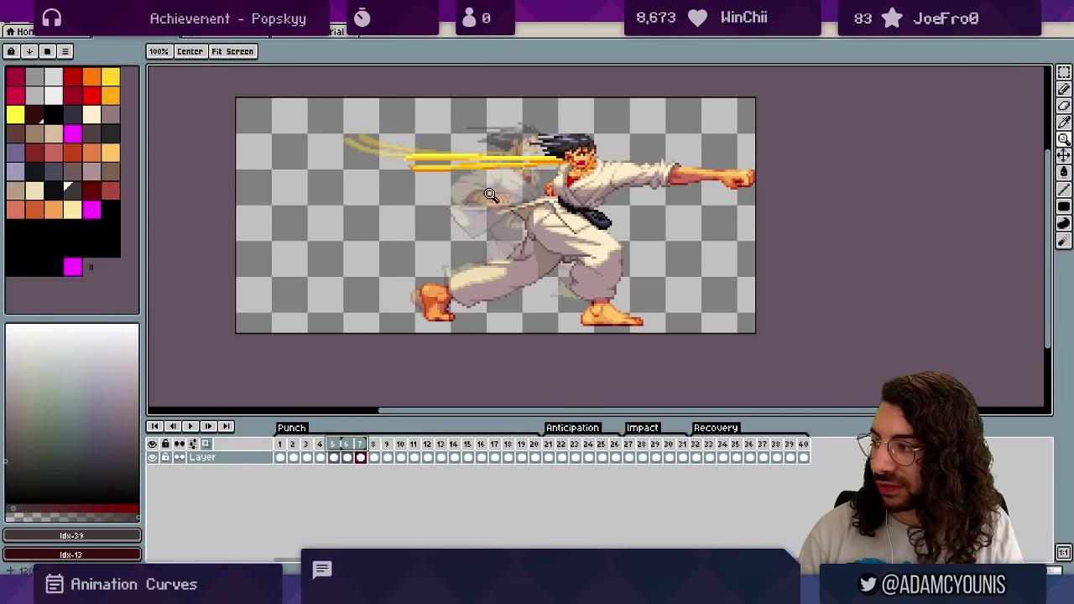
left_click(373, 449)
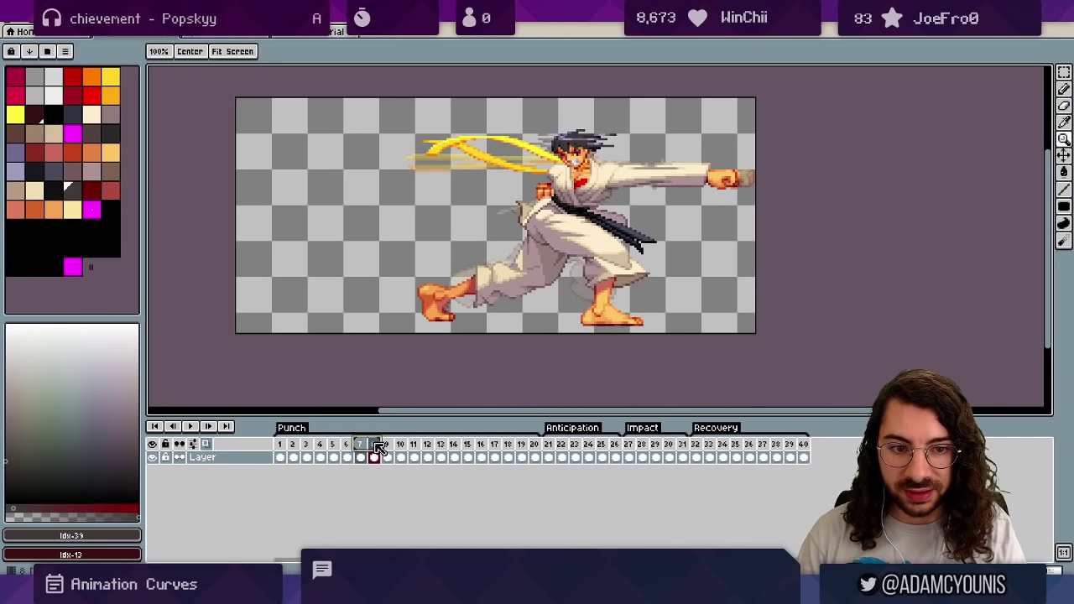
mouse_move(375, 444)
left_mouse_down()
mouse_move(414, 443)
mouse_move(360, 448)
mouse_move(378, 447)
left_mouse_up()
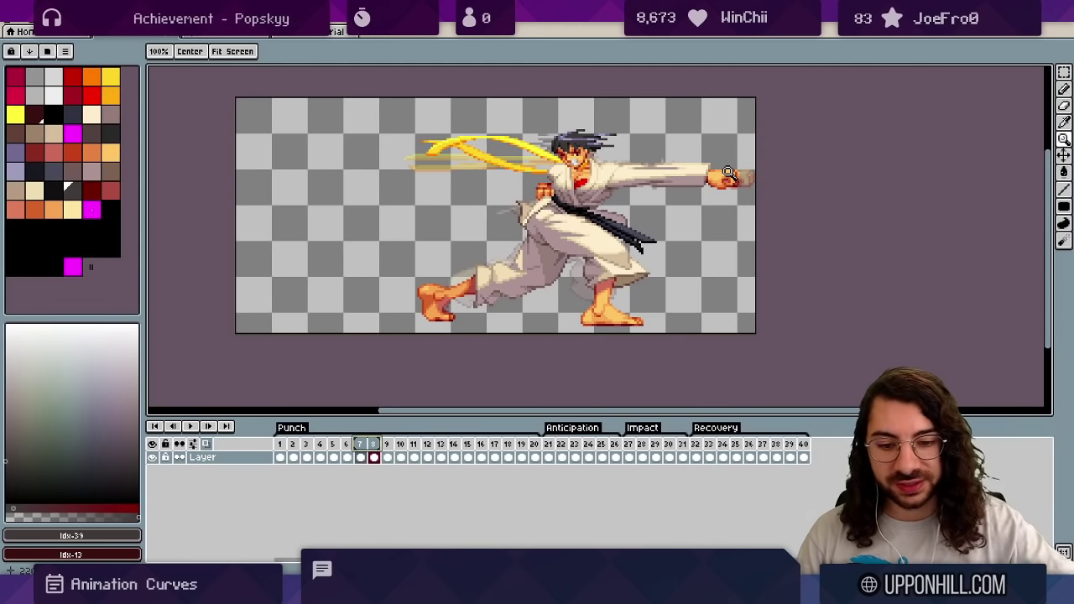
Go back to frame 5 and advance one frame at a time to frame 10 to study how the punch settles.
key("Left")
key("Left")
key("Left")
key("Right")
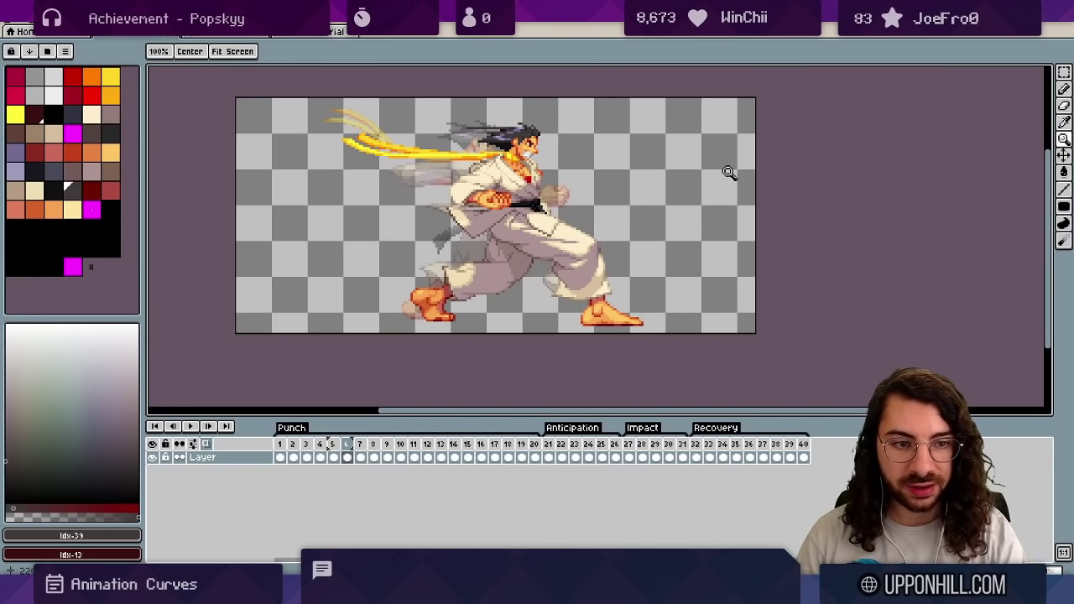
key("Right")
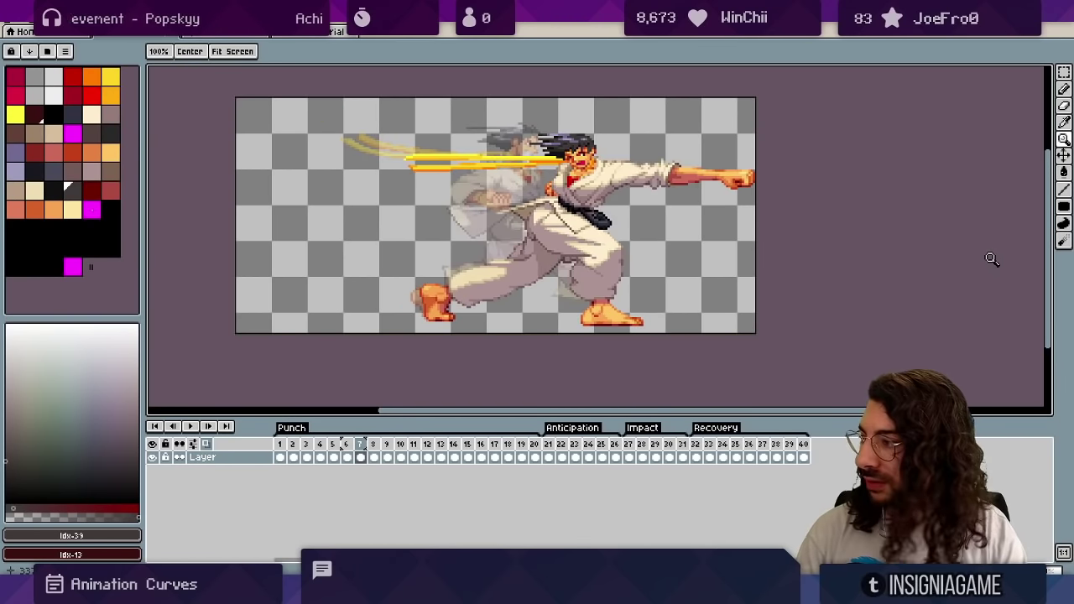
key("Right")
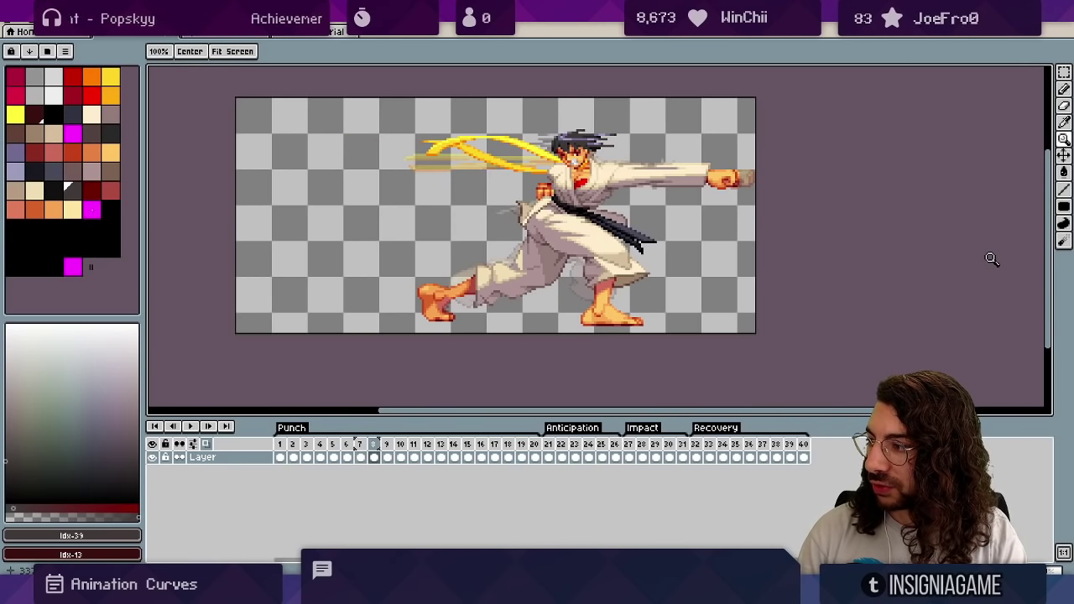
key("Right")
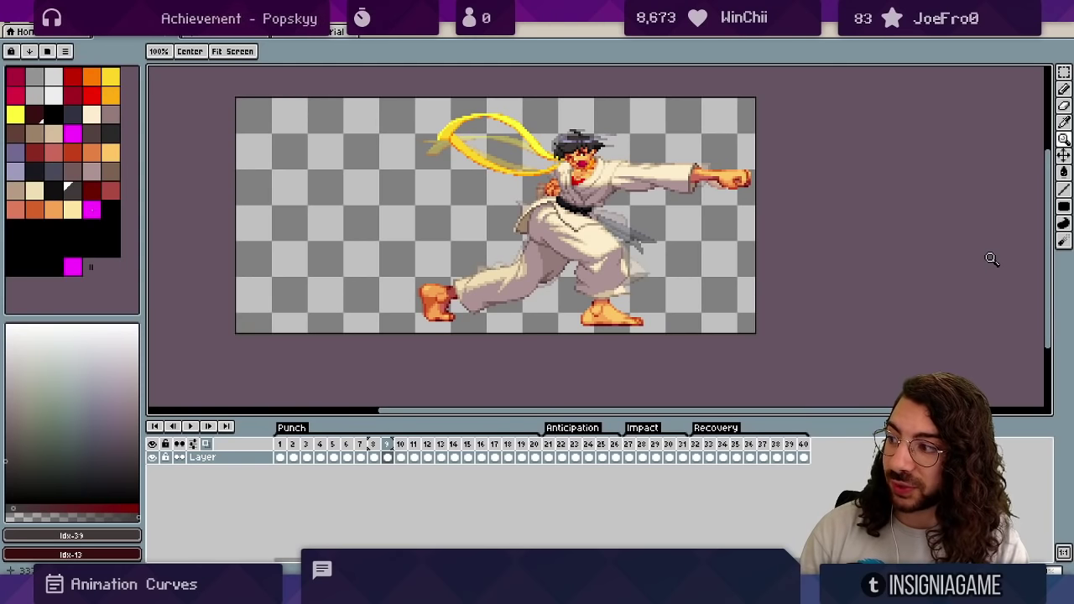
key("Right")
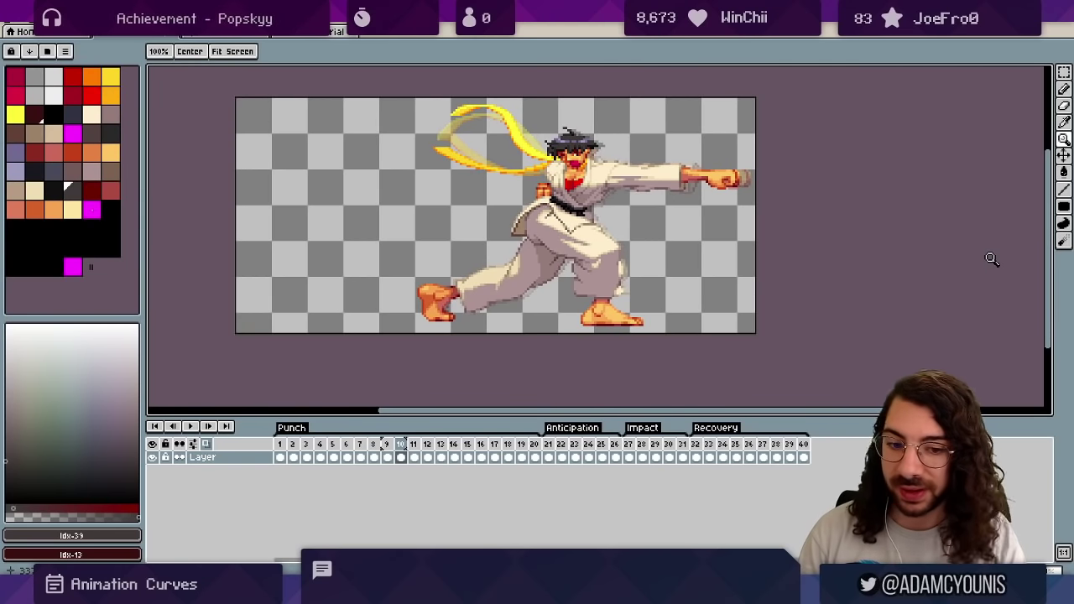
Switch to the graph sketch, draw a steep curve ending in shrinking waves, line its peak, and undo the retraced stroke.
left_click(449, 590)
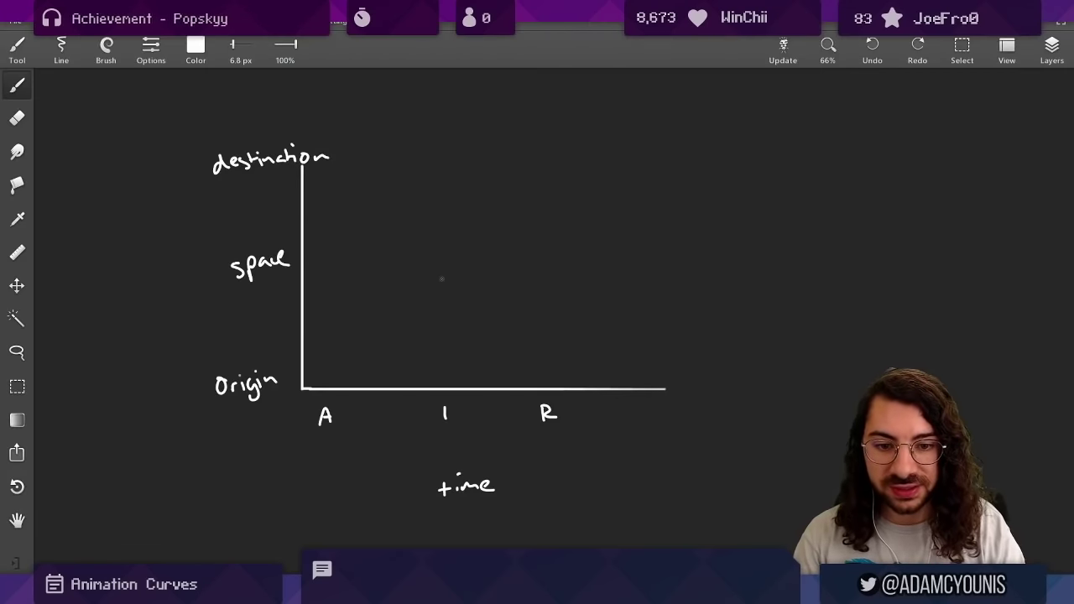
mouse_move(317, 373)
left_mouse_down()
mouse_move(339, 307)
mouse_move(524, 209)
mouse_move(494, 181)
mouse_move(466, 200)
mouse_move(449, 233)
mouse_move(477, 236)
left_mouse_up()
key("e")
key("b")
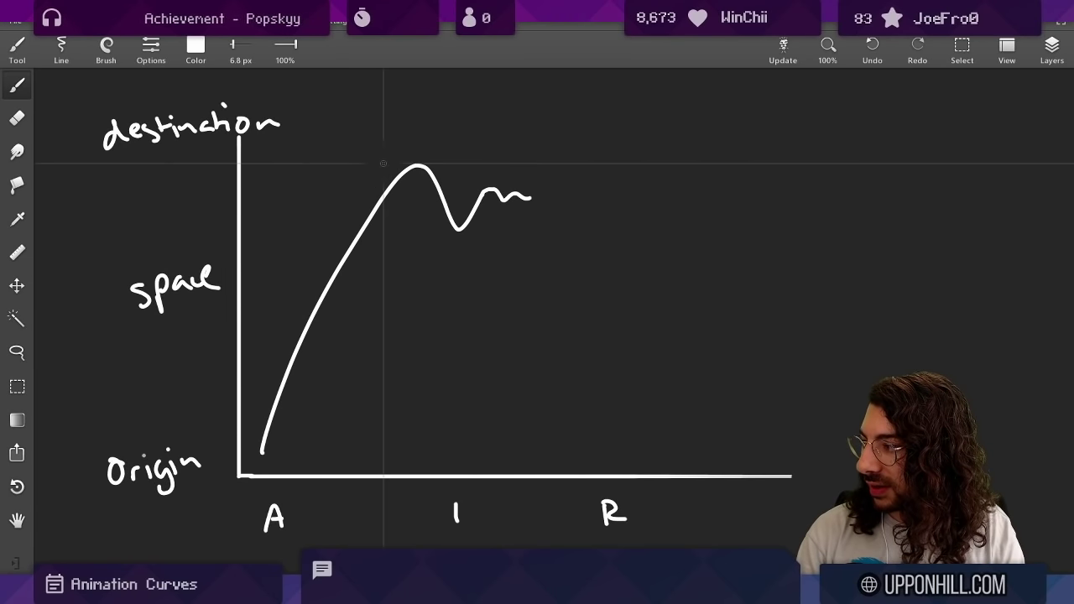
left_click_drag(378, 162, 510, 163)
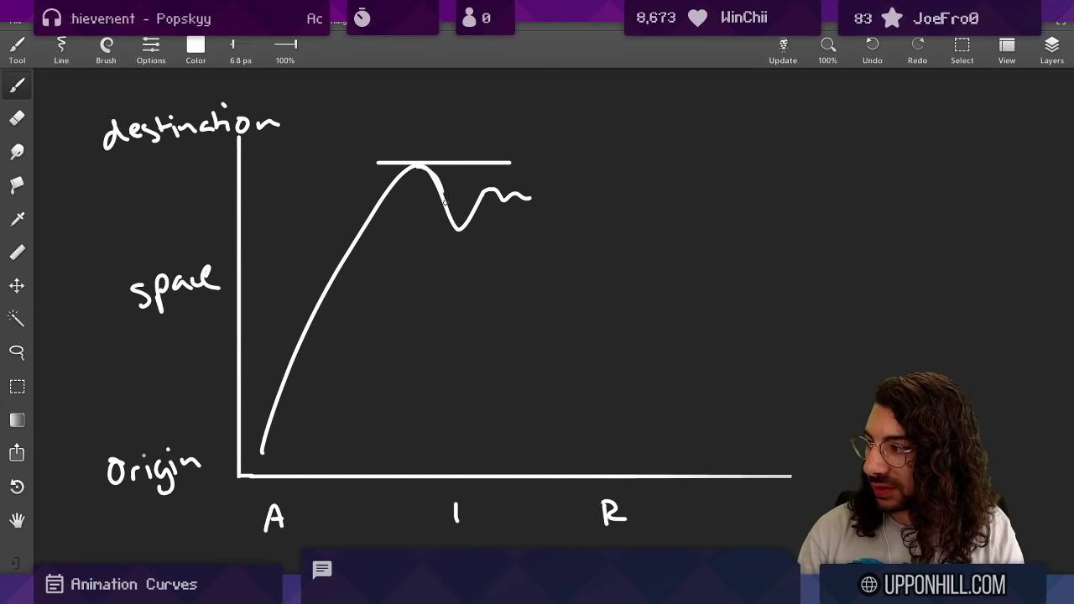
left_click_drag(445, 200, 471, 221)
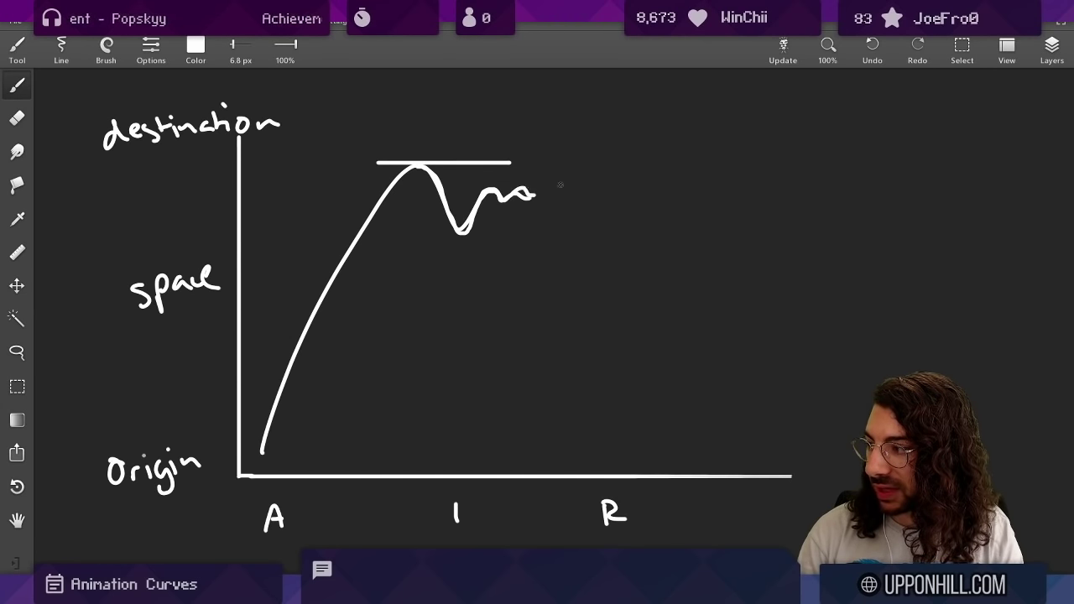
key("ctrl+z")
Switch to Aseprite and review the karate punch from the impact on frame 7 into its recovery frames.
key("alt+Tab")
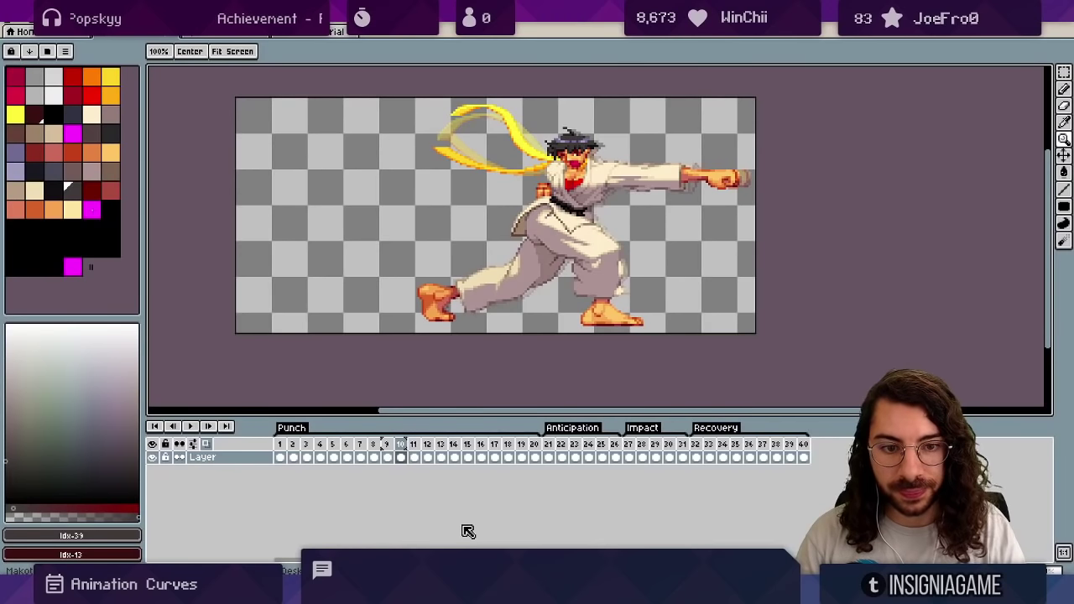
key("Left")
key("Left")
key("Left")
key("Left")
key("Right")
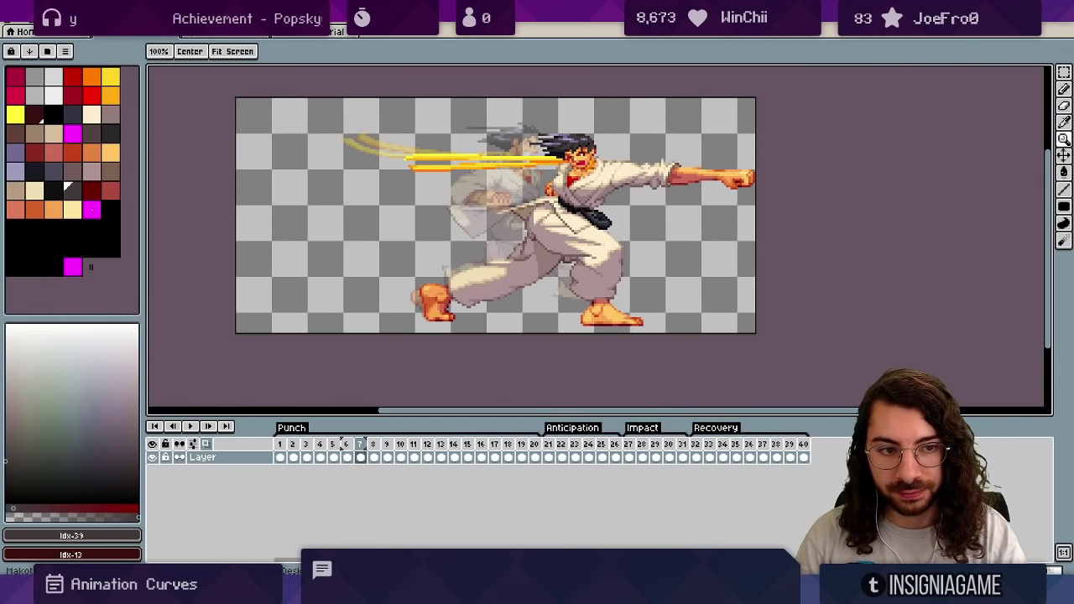
left_click_drag(344, 446, 494, 445)
left_click_drag(479, 444, 436, 446)
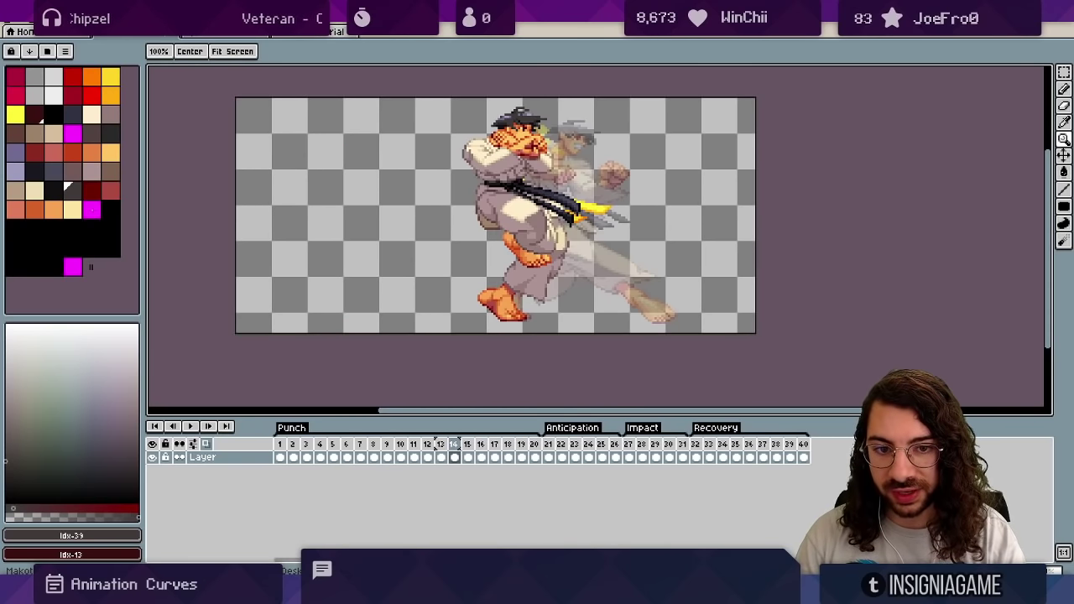
Switch to the graph sketch and undo the wavy curve and the horizontal line at its peak.
key("alt+Tab")
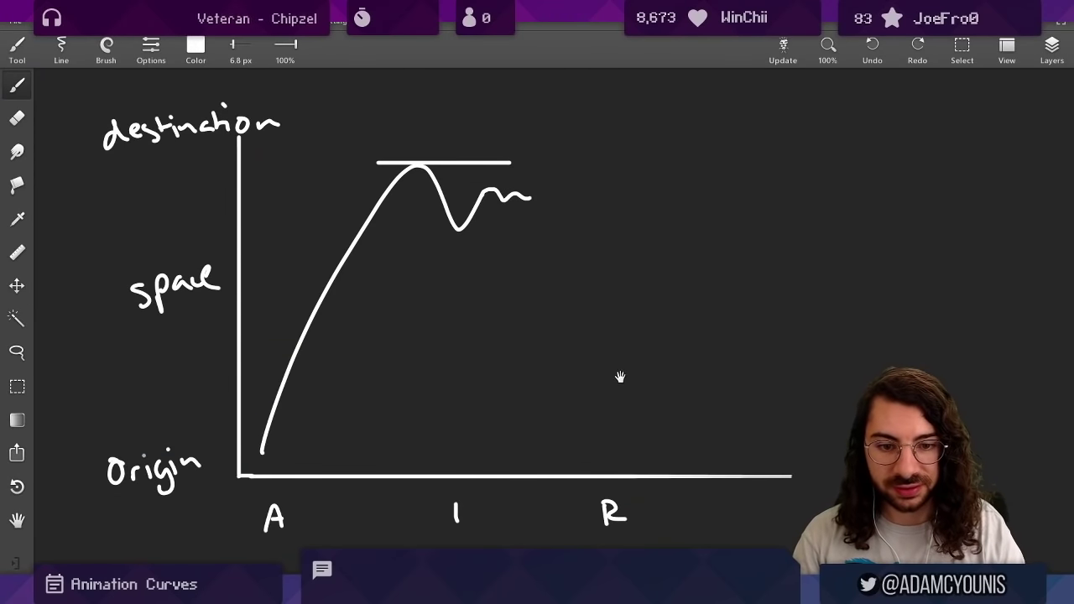
left_click_drag(620, 376, 578, 370)
key("ctrl+z")
key("ctrl+z")
key("ctrl+z")
key("ctrl+z")
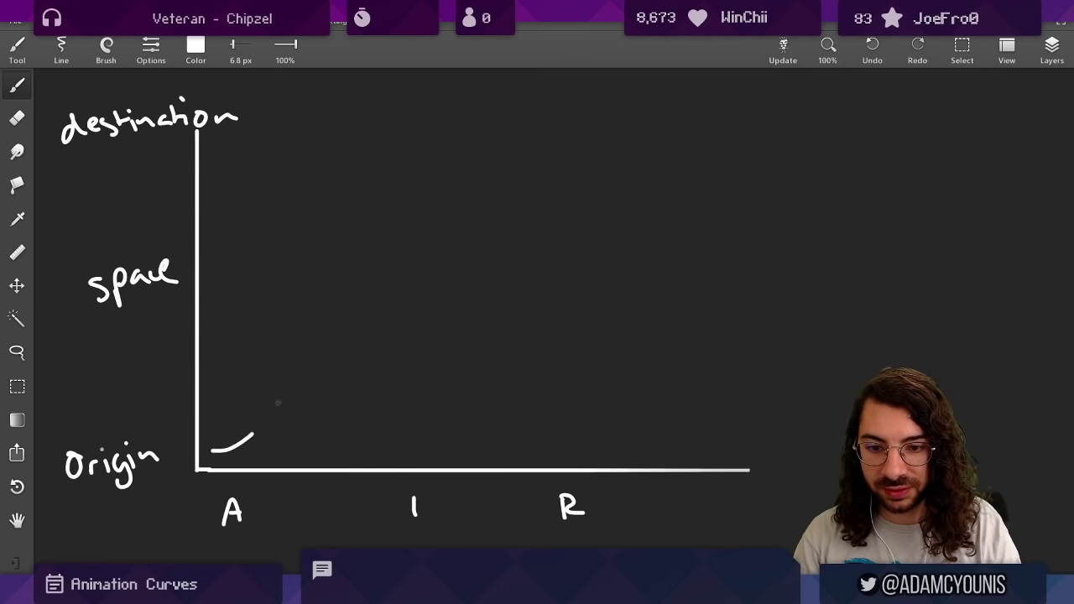
Draw a smooth S-shaped curve from the origin up to near destination height, and undo the extra strokes over its ends.
left_click_drag(277, 402, 500, 169)
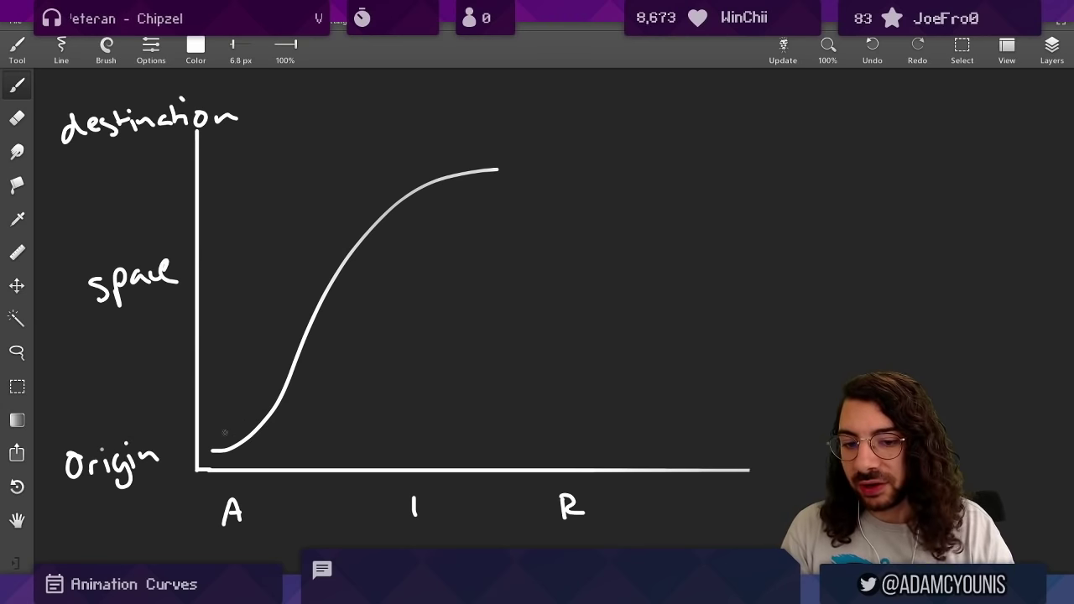
left_click_drag(224, 433, 302, 300)
left_click_drag(401, 183, 508, 156)
key("ctrl+z")
key("ctrl+z")
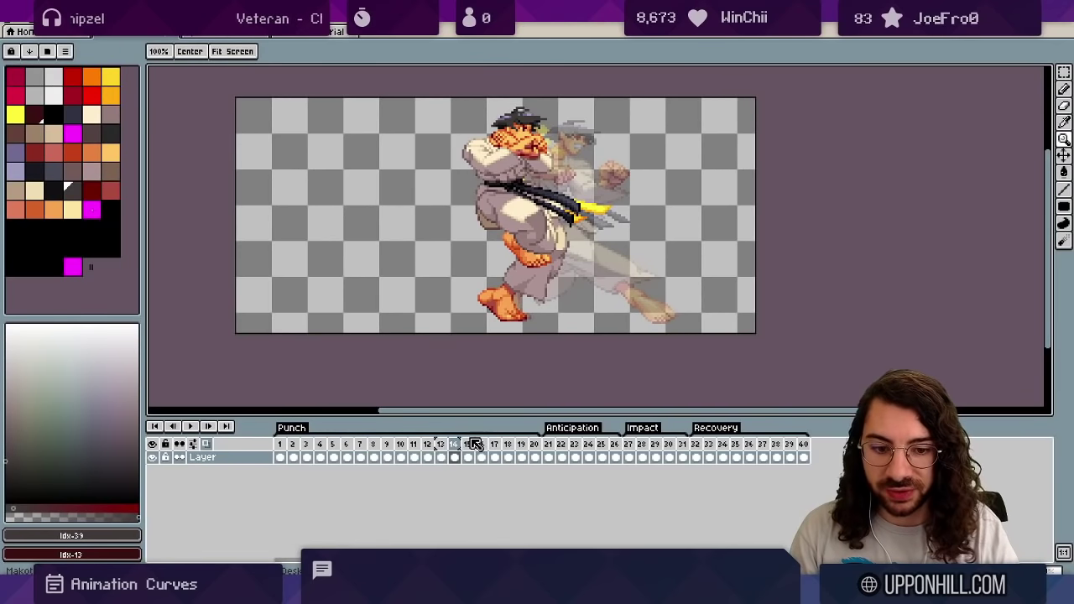
Scrub the karate animation's recovery frames 14 to 20, then compare the tagged Anticipation and Impact frames.
mouse_move(472, 446)
left_mouse_down()
mouse_move(392, 444)
mouse_move(512, 445)
mouse_move(386, 446)
mouse_move(534, 446)
left_mouse_up()
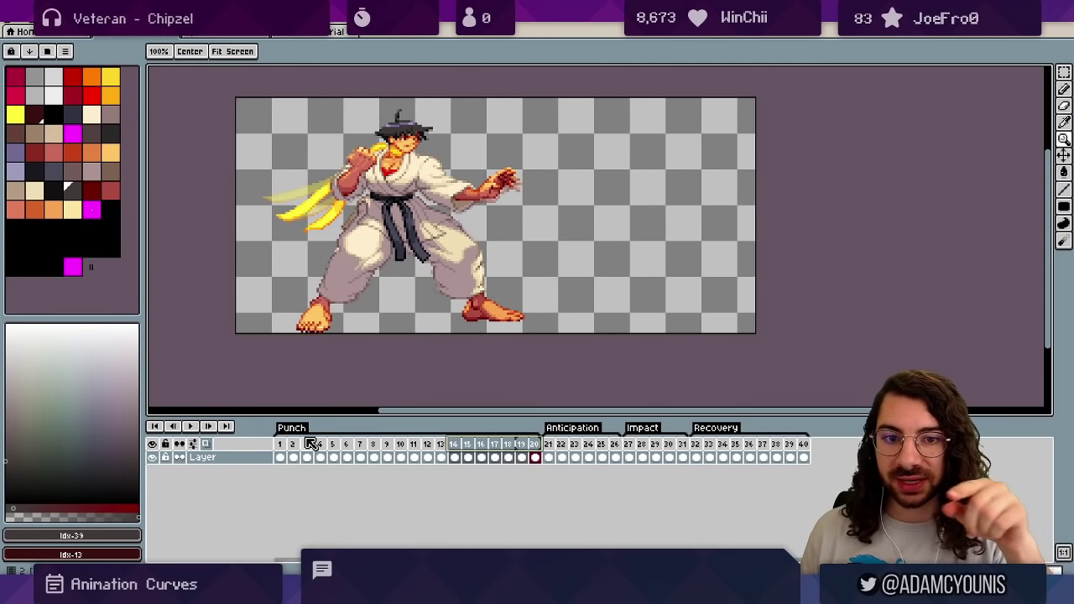
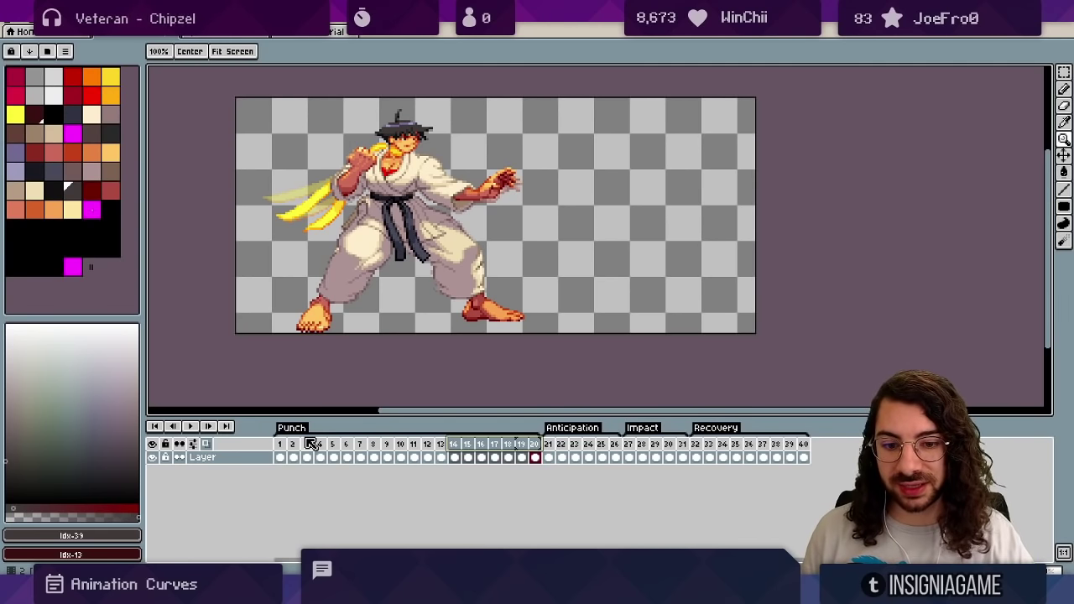
left_click_drag(628, 443, 682, 447)
mouse_move(629, 448)
left_mouse_down()
mouse_move(682, 451)
mouse_move(641, 446)
left_mouse_up()
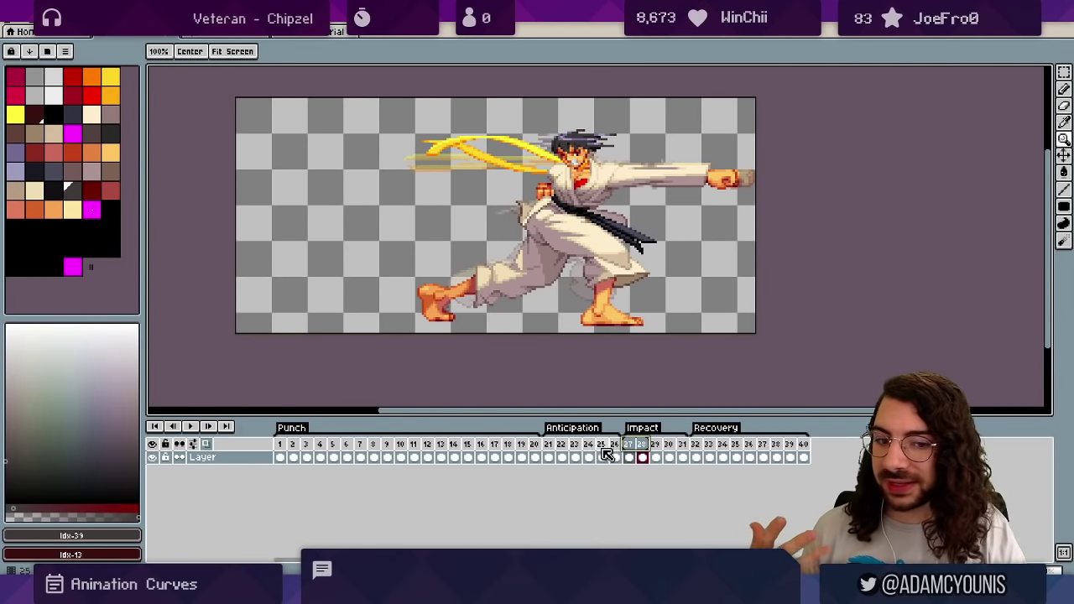
left_click_drag(553, 449, 636, 443)
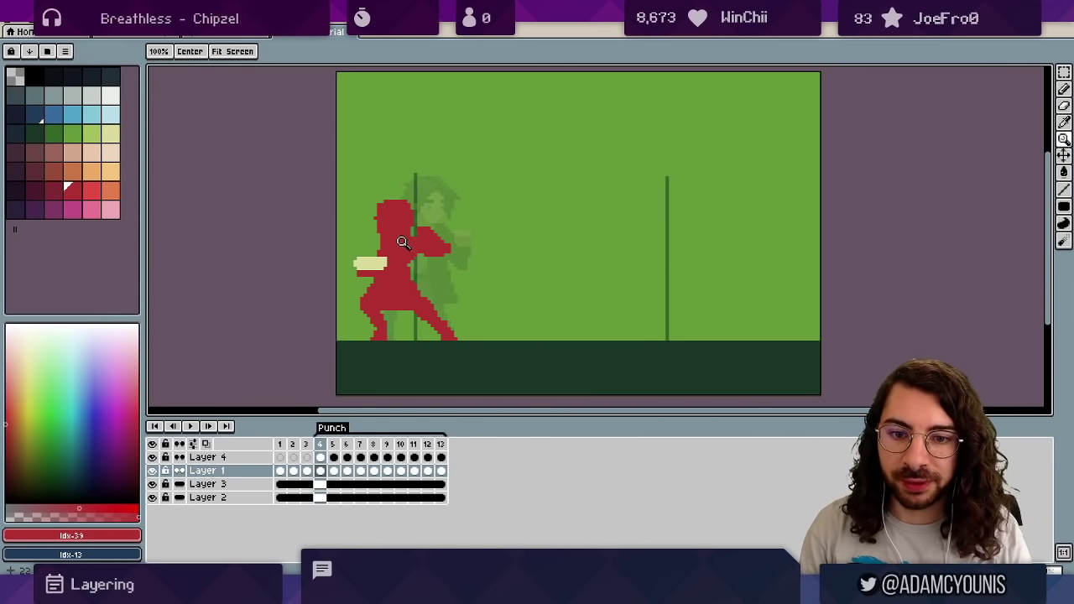
Lower the opacity of Layer 1, which holds the red silhouette, to 85.
left_click(391, 276)
left_click(210, 471)
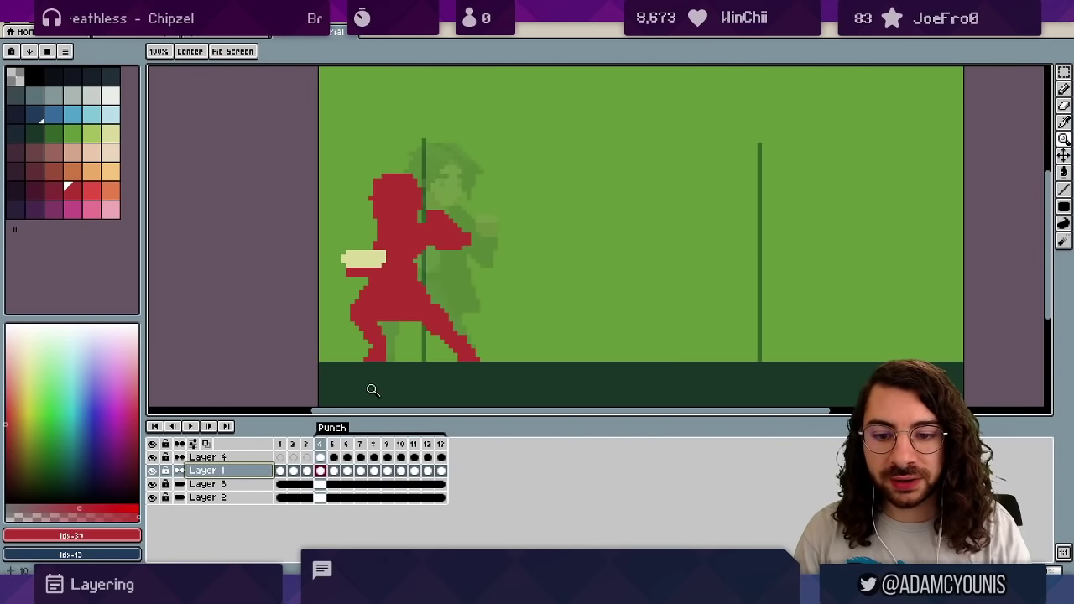
double_click(225, 471)
left_click(635, 201)
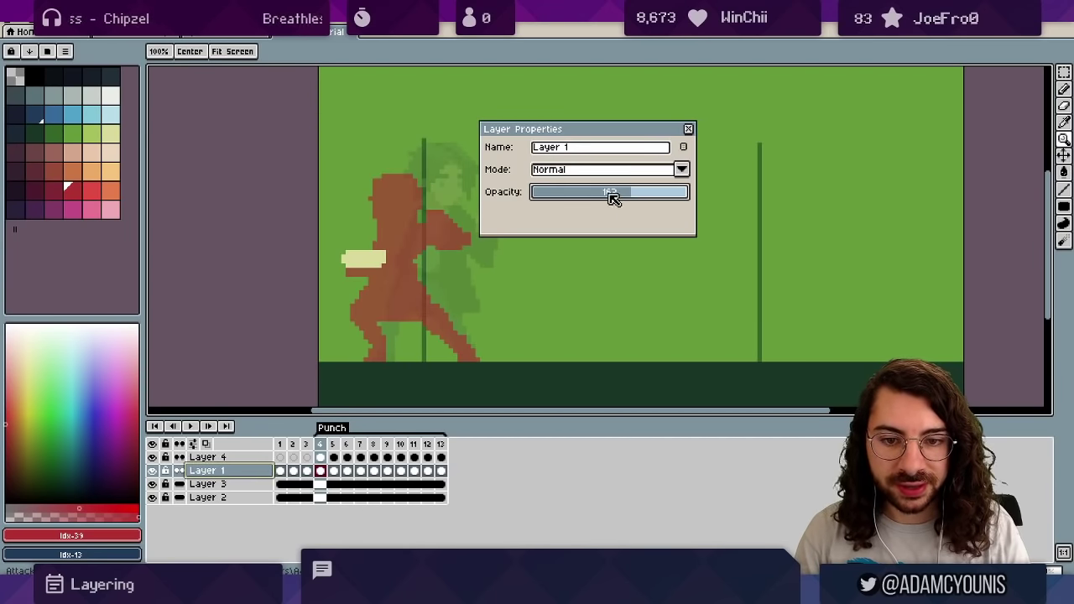
left_click_drag(611, 196, 601, 197)
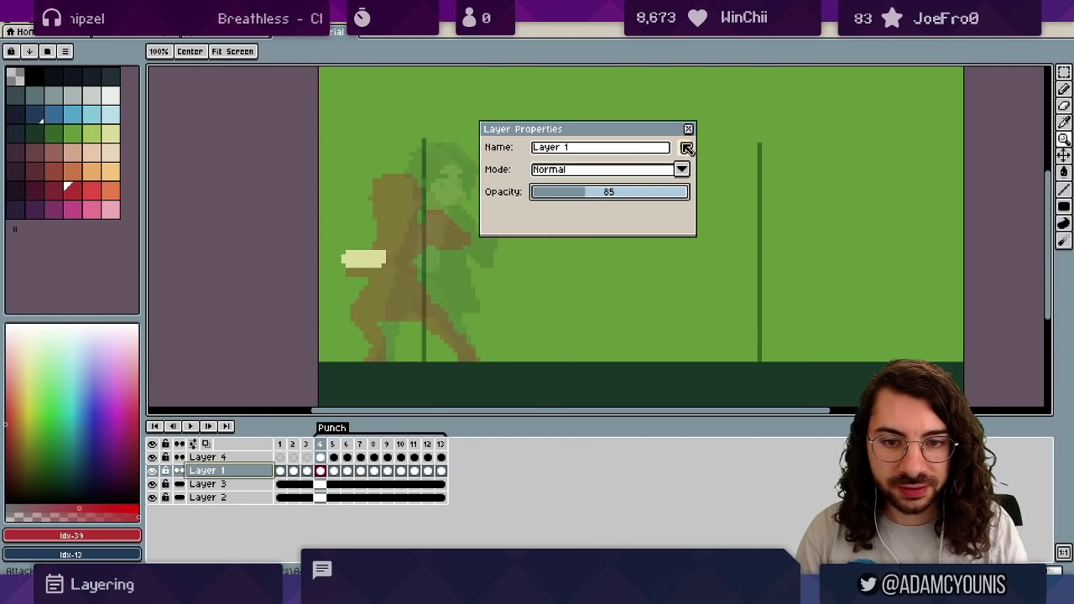
left_click(688, 129)
Compare frame 1 with frame 4, the start of the Punch animation, and insert a new frame after frame 4.
key("v")
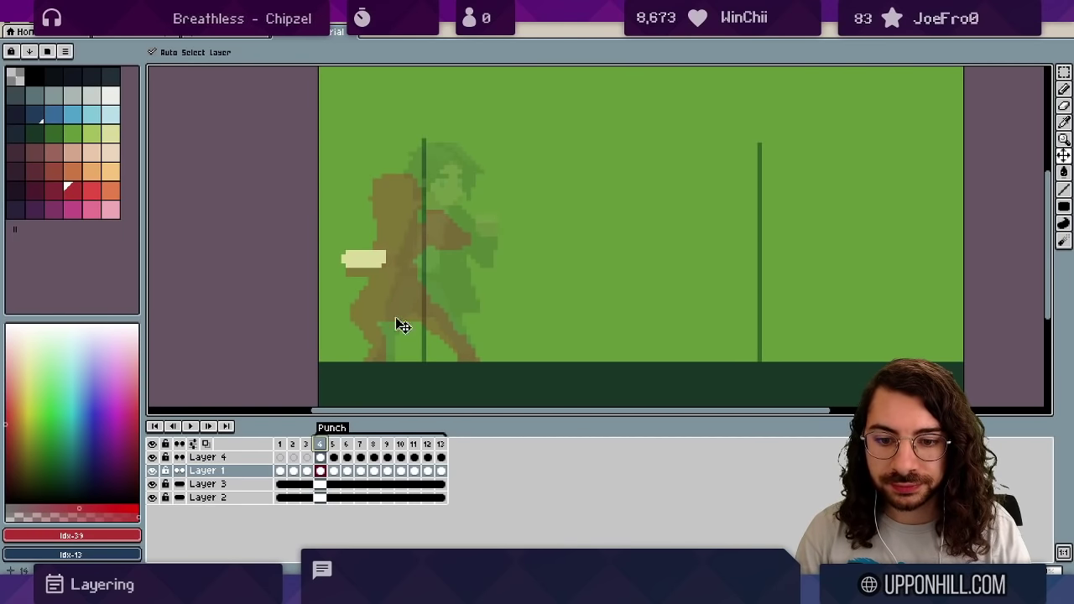
left_click(293, 451)
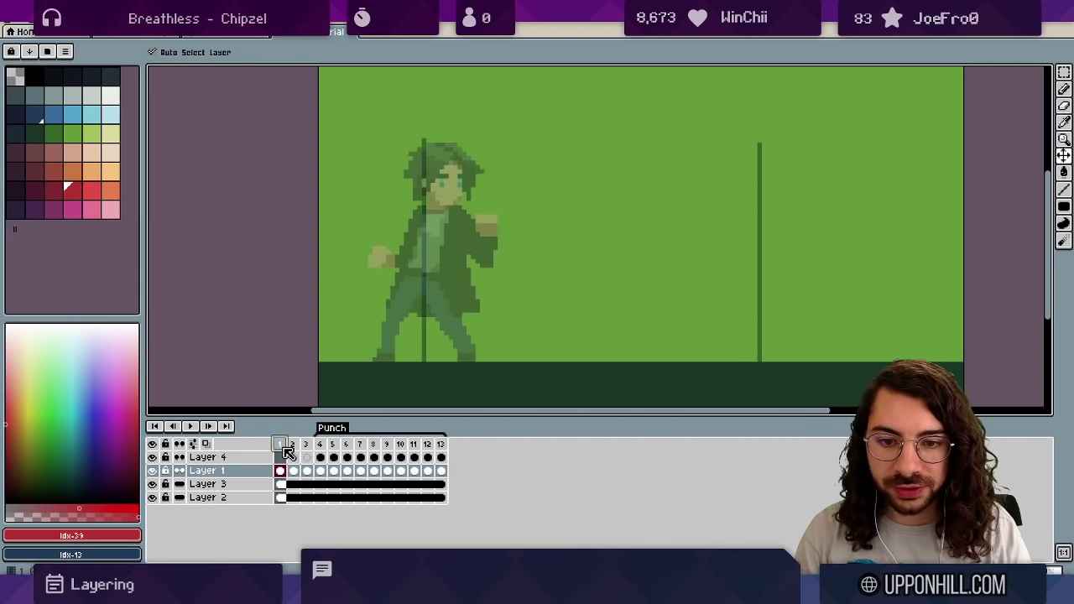
left_click(320, 453)
key("alt+n")
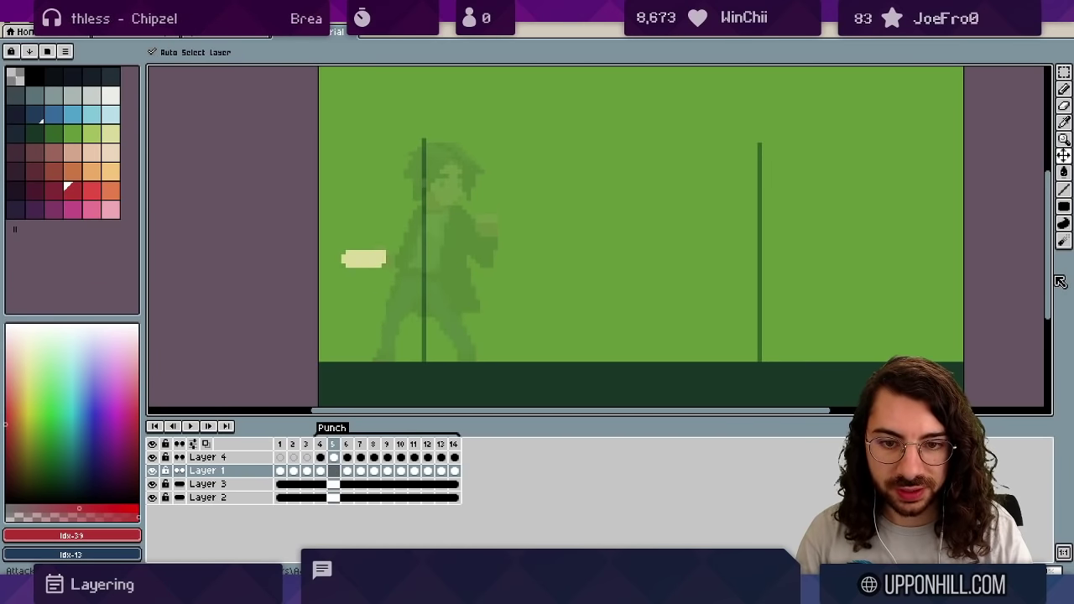
Shift the pale yellow hand in frame 7 back behind the silhouette's rear fist and reshape it into a round blob.
left_click(373, 260)
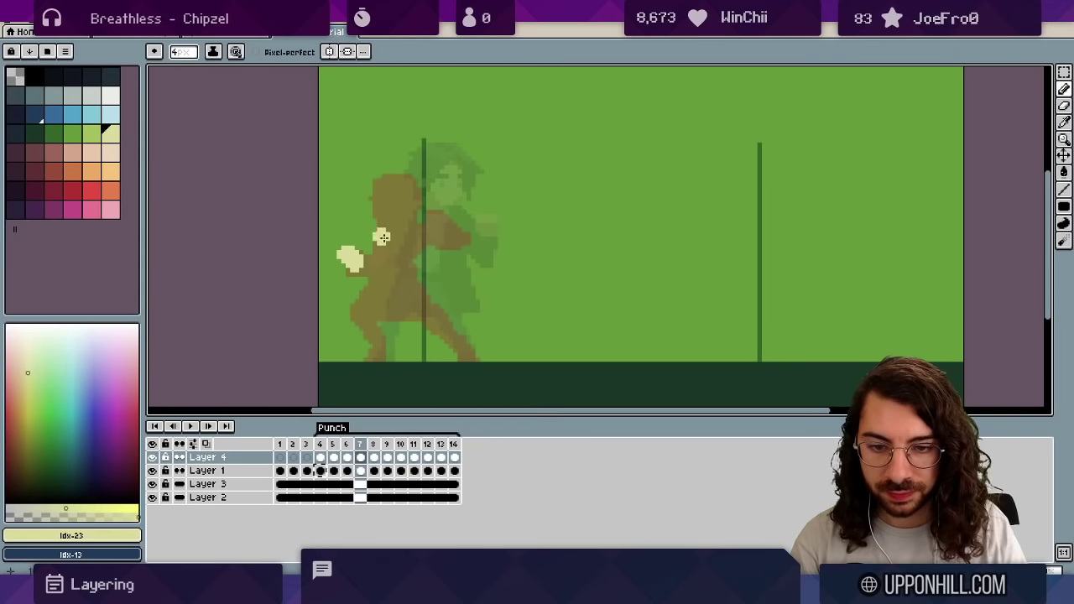
key("v")
left_click_drag(352, 266, 343, 275)
key("e")
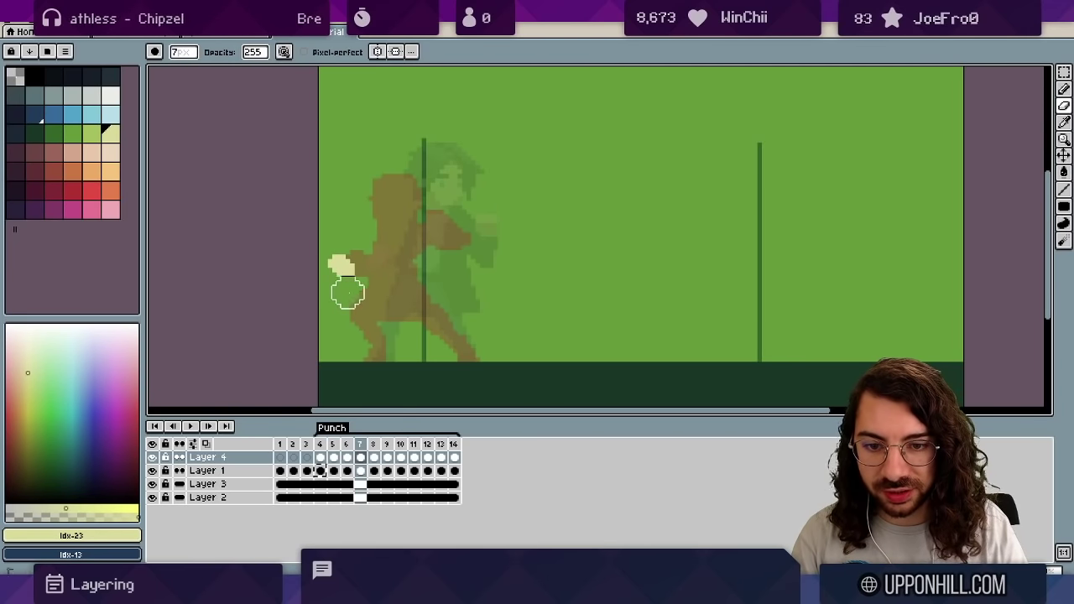
key("e")
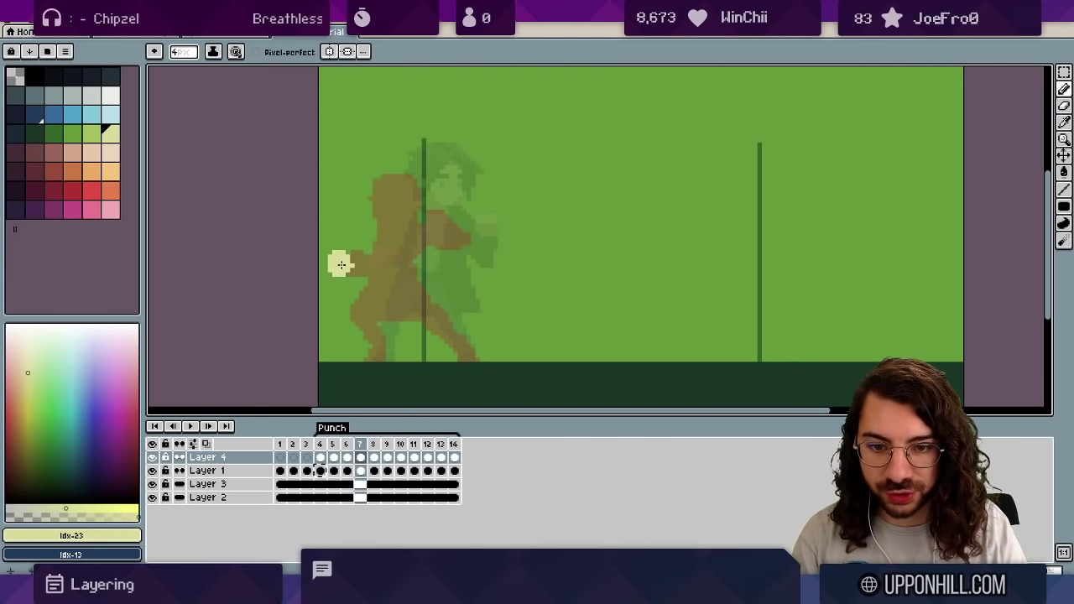
Step through frames 4 to 7 up close to examine how the hand pulls back during the wind-up.
scroll(363, 229, "up", 1)
key("Left")
key("Left")
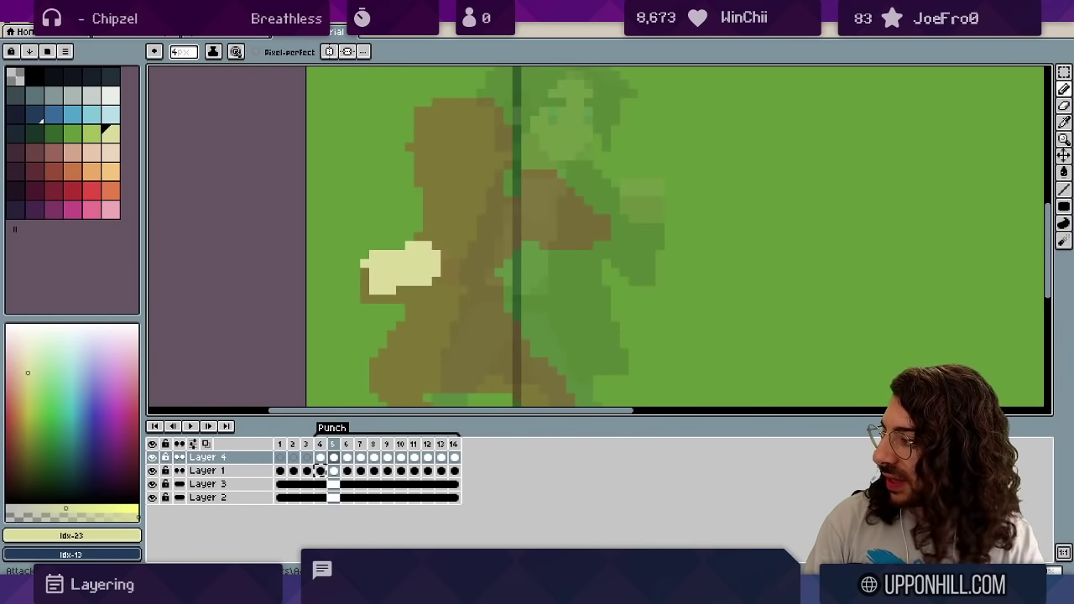
key("Left")
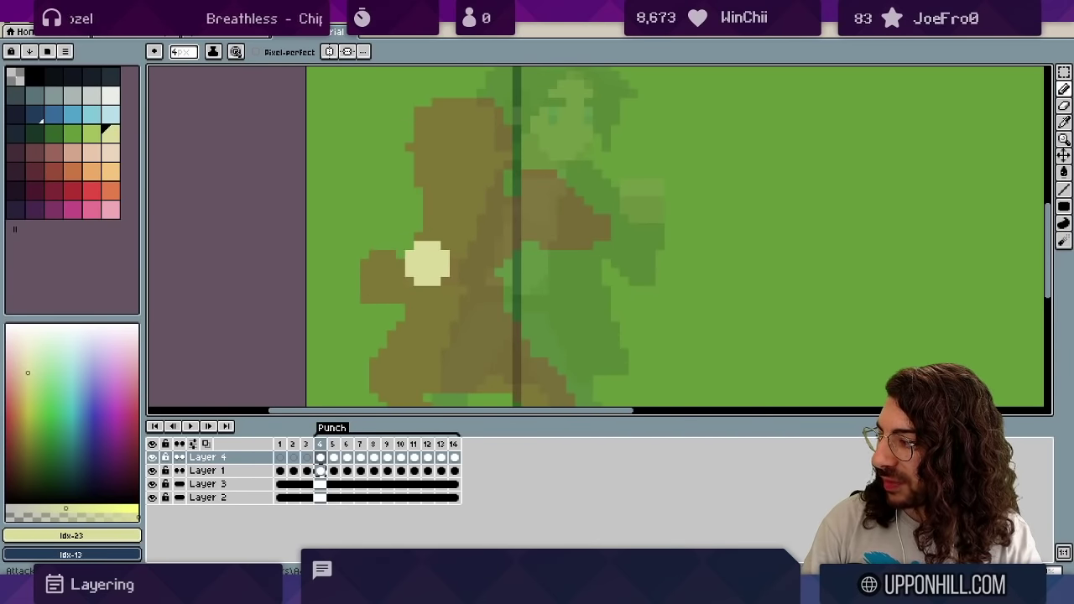
key("Right")
key("Right")
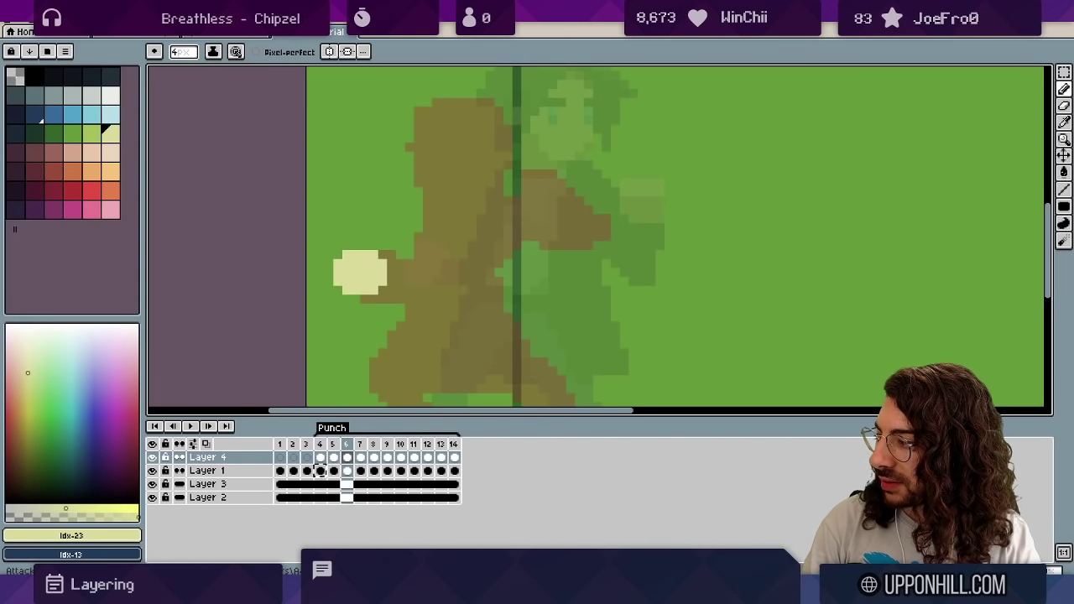
key("Right")
key("z")
scroll(423, 267, "down", 2)
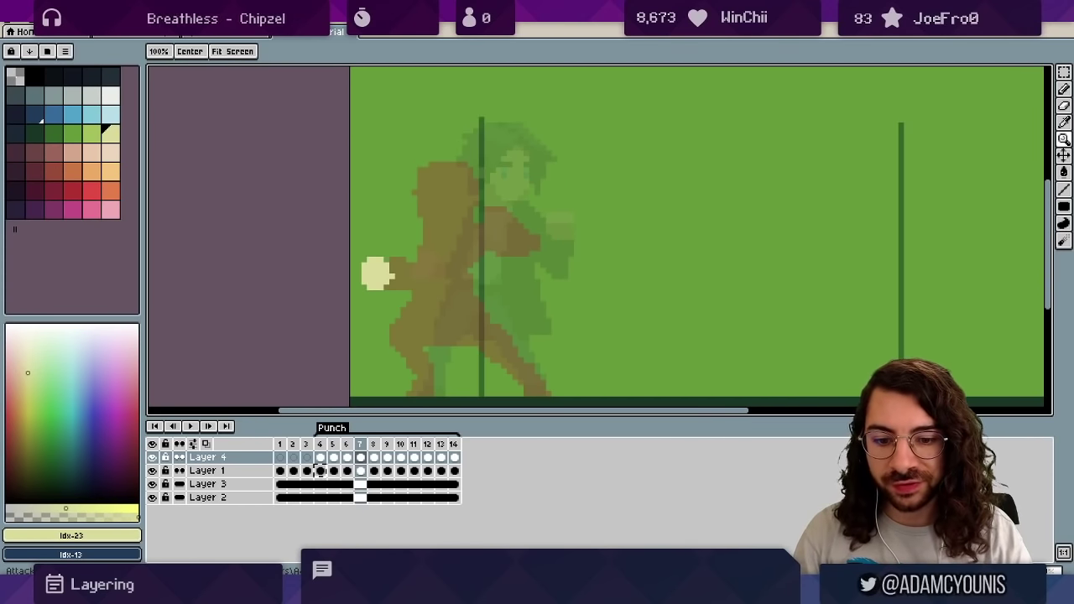
Duplicate frame 7 and check the duration of the new frame 8.
left_click(346, 445)
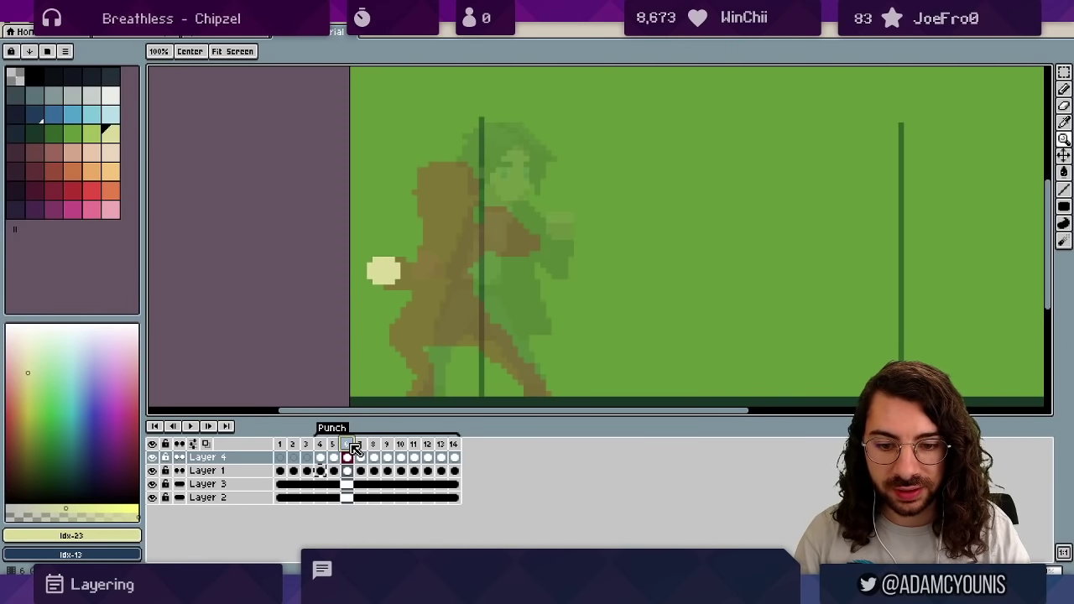
double_click(360, 444)
key("Escape")
key("alt+n")
double_click(373, 444)
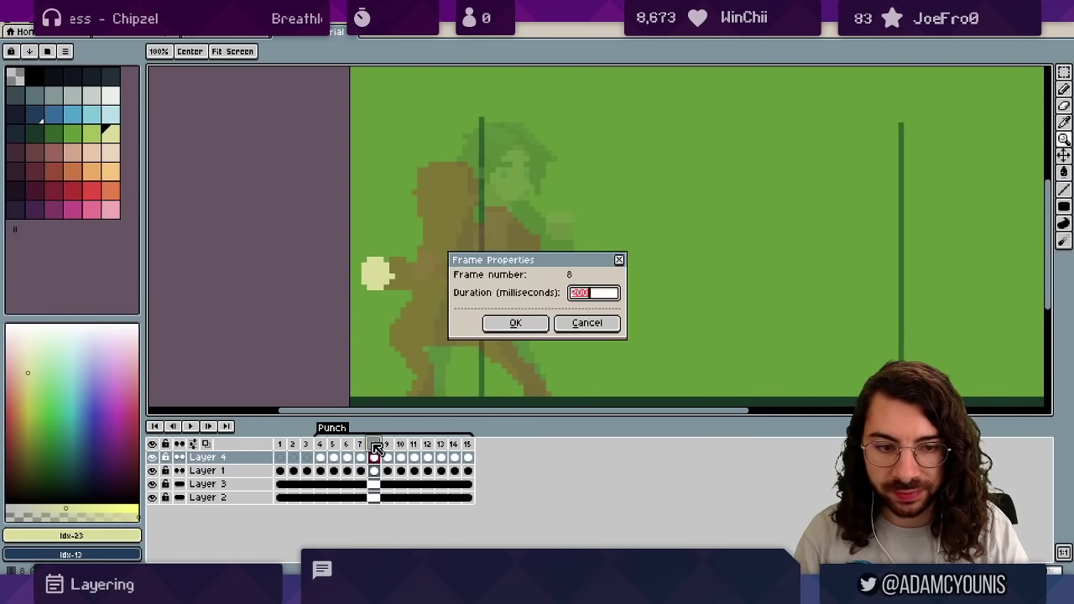
key("Escape")
Reposition the yellow hand in frame 8 slightly forward and up from its wind-up position.
key("v")
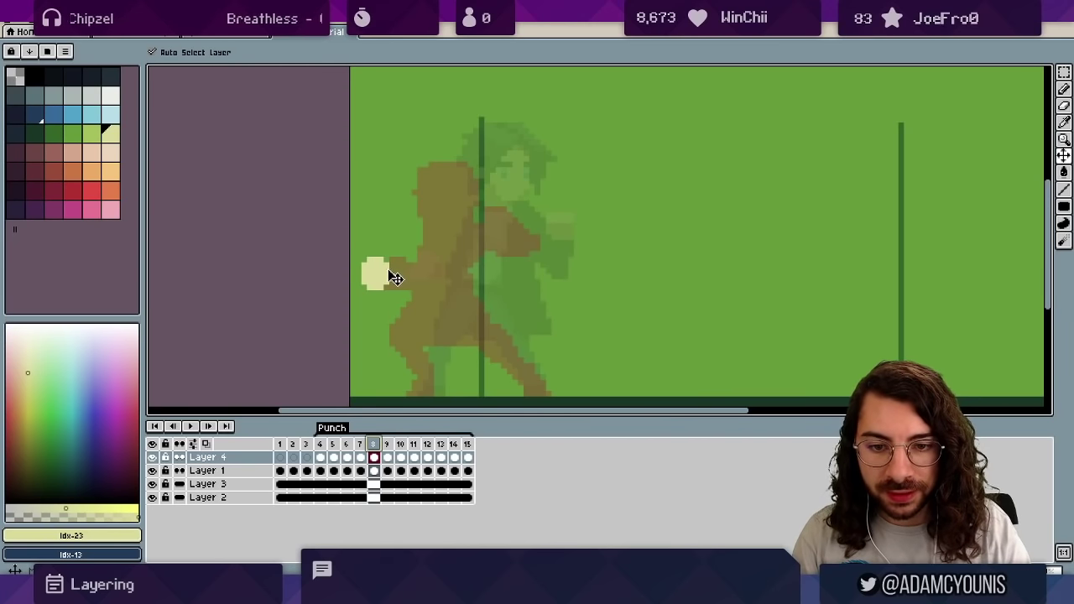
left_click_drag(387, 271, 391, 265)
key("ctrl+z")
key("b")
key("v")
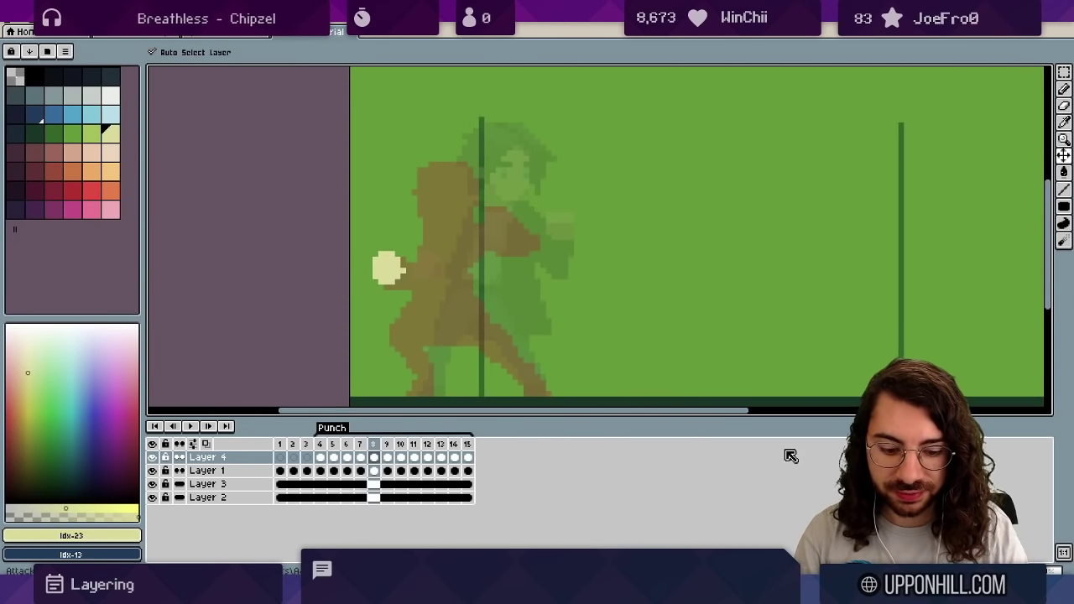
Flip between frames 8 and 9 to compare the hand with the arc smear, and raise frame 8's hand slightly.
key("Right")
key("b")
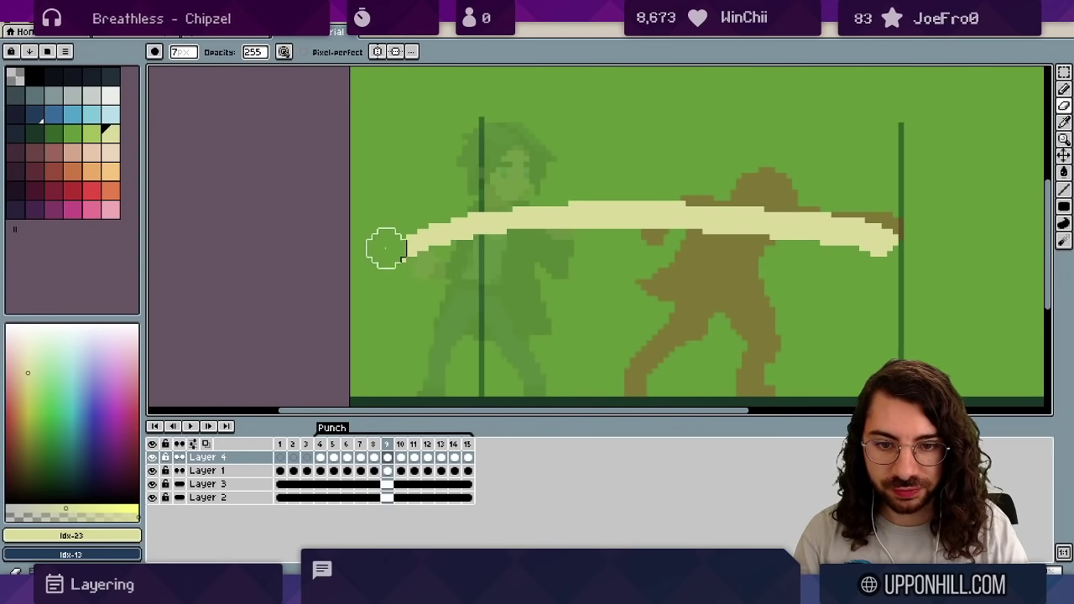
key("Left")
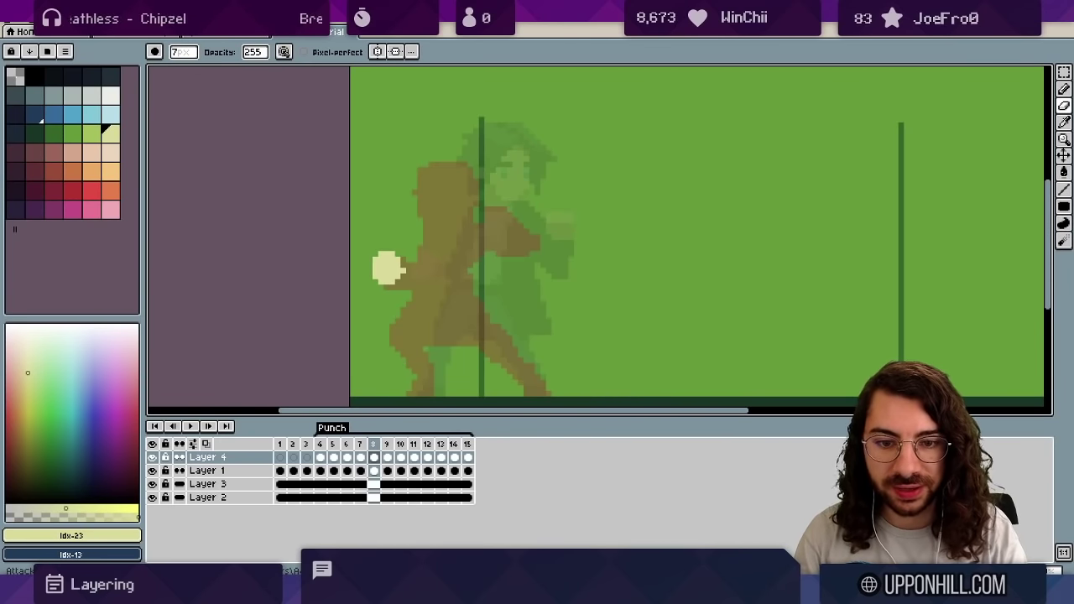
key("Right")
key("Left")
key("Right")
key("Left")
key("v")
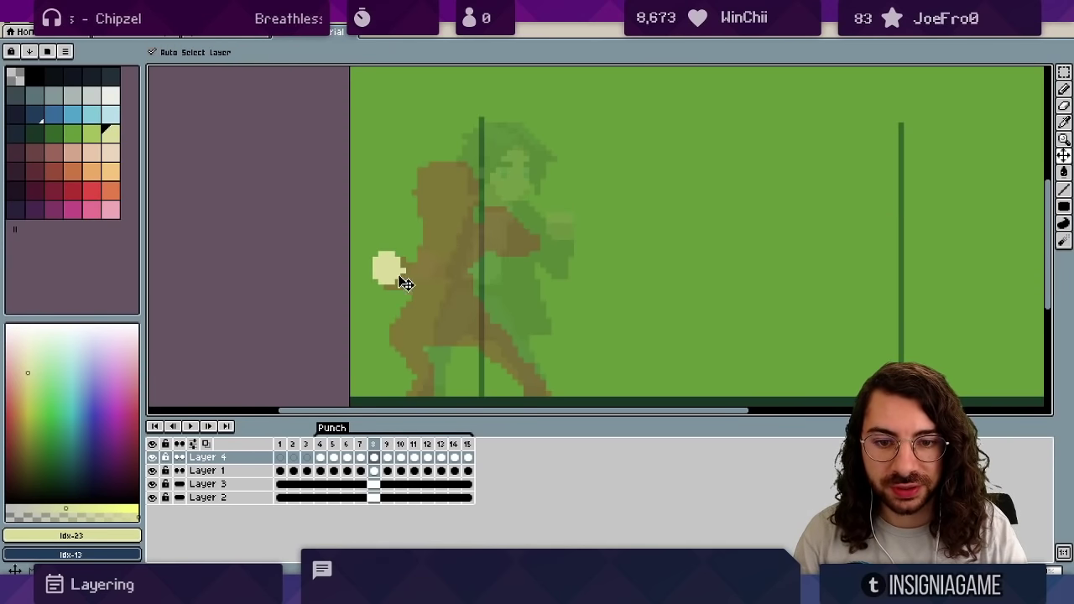
key("b")
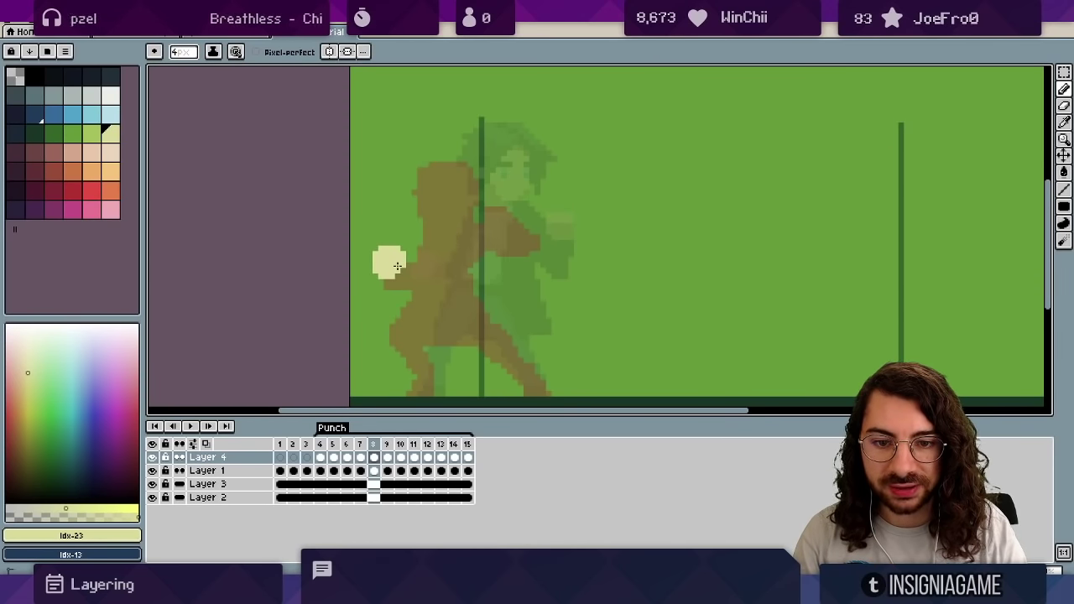
Play the animation from frame 4, then thicken the top of frame 13's yellow arc and erase its underside to taper it.
mouse_move(319, 444)
left_mouse_down()
mouse_move(386, 450)
mouse_move(325, 439)
left_mouse_up()
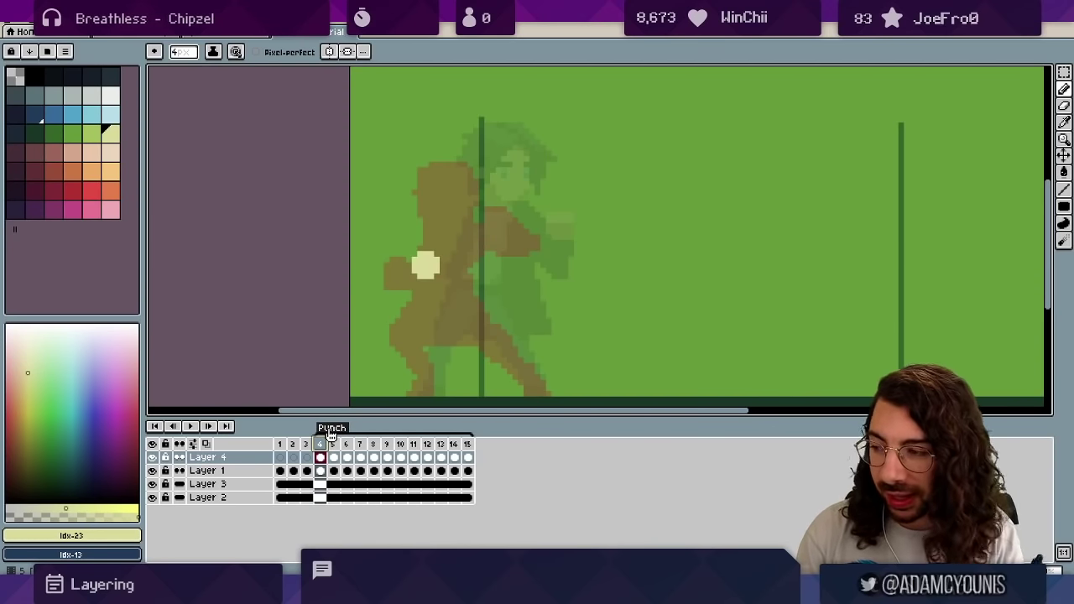
key("Return")
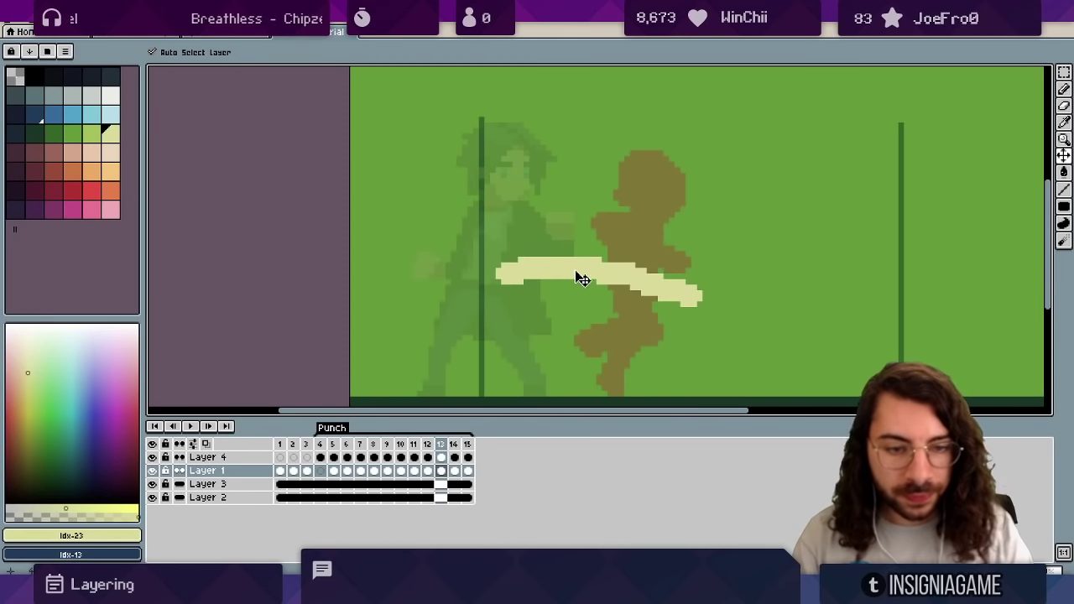
left_click(582, 279, "ctrl")
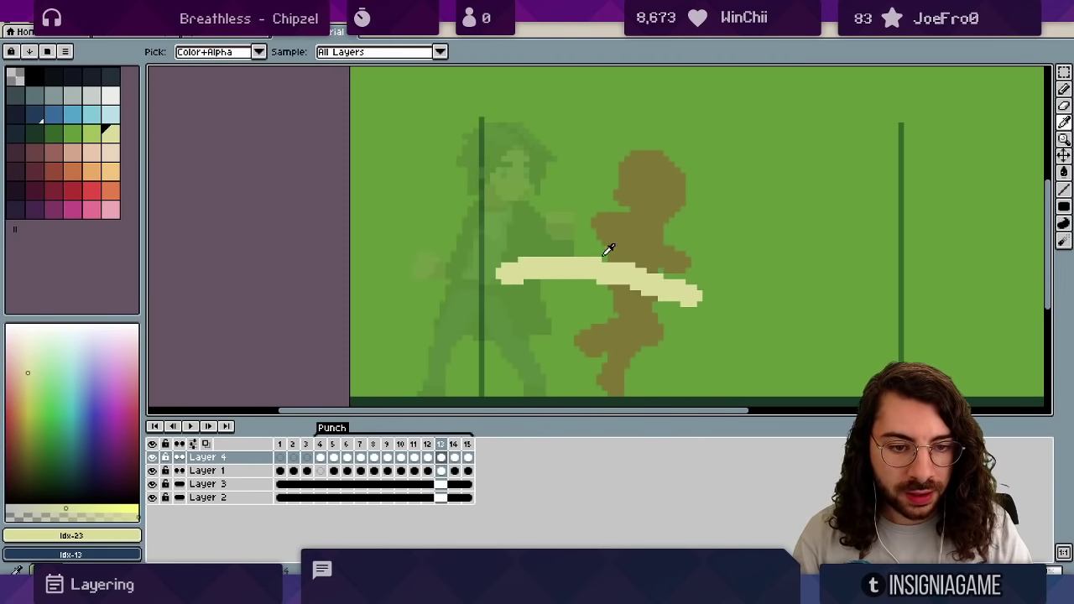
left_click_drag(525, 256, 672, 285)
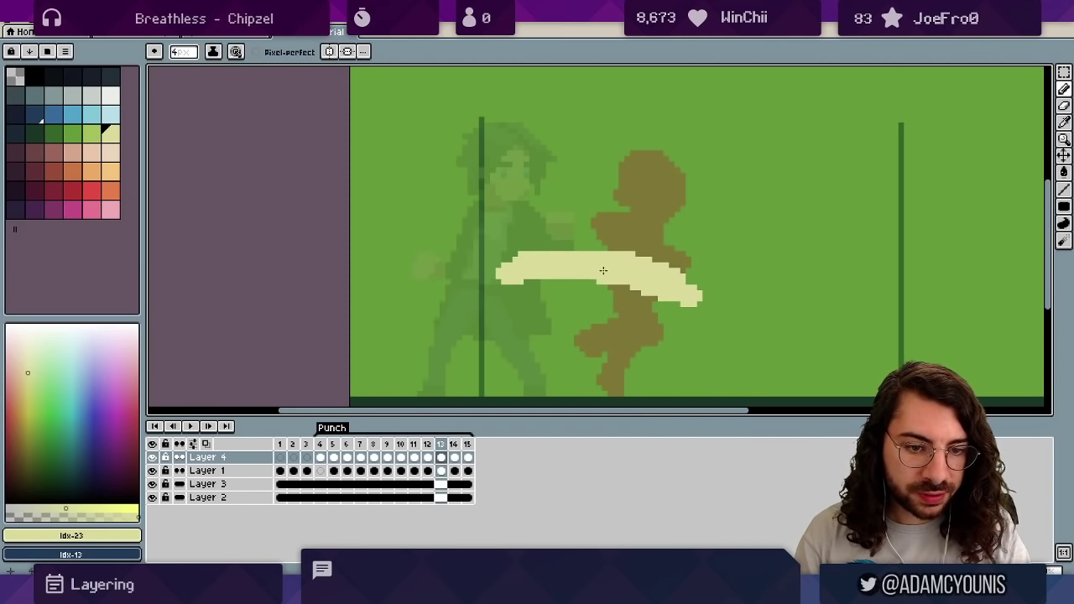
key("e")
mouse_move(509, 287)
left_mouse_down()
mouse_move(609, 300)
mouse_move(621, 303)
mouse_move(593, 303)
mouse_move(652, 318)
left_mouse_up()
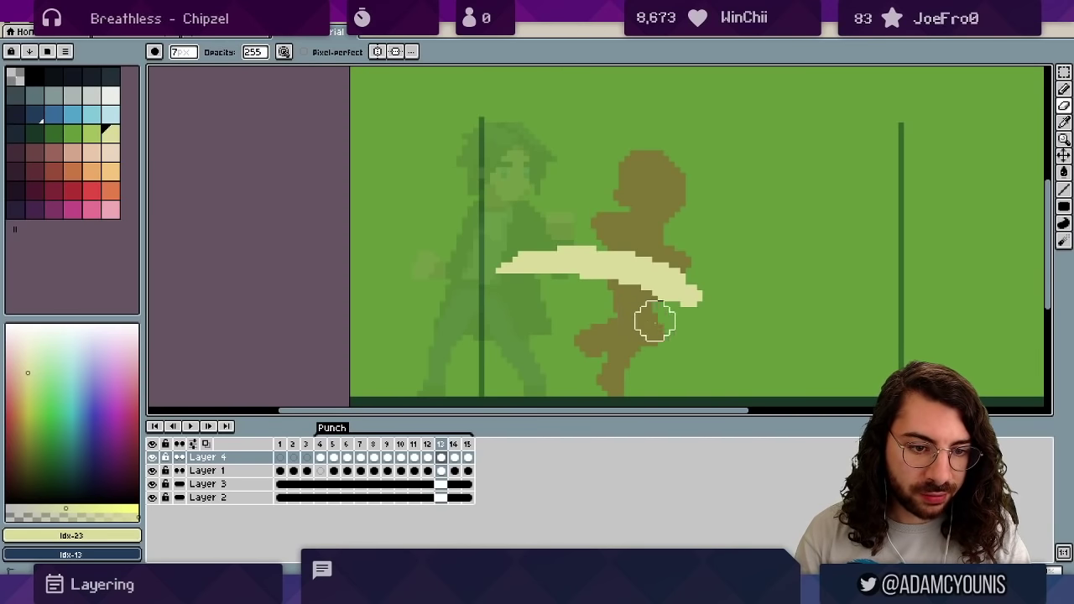
left_click_drag(502, 286, 529, 288)
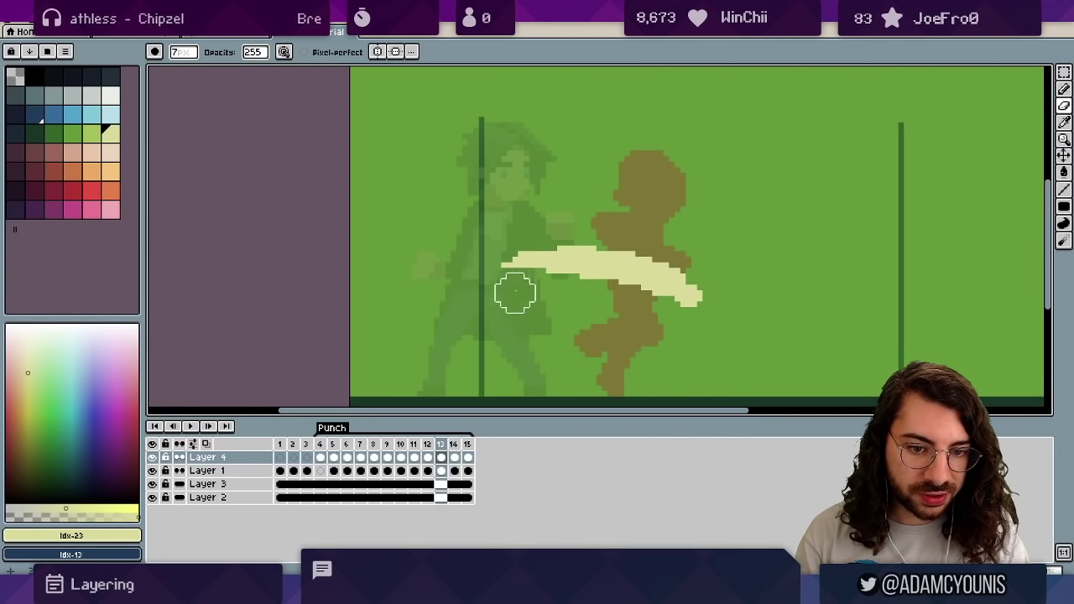
Play back the Punch animation to review the hand's motion.
key("Return")
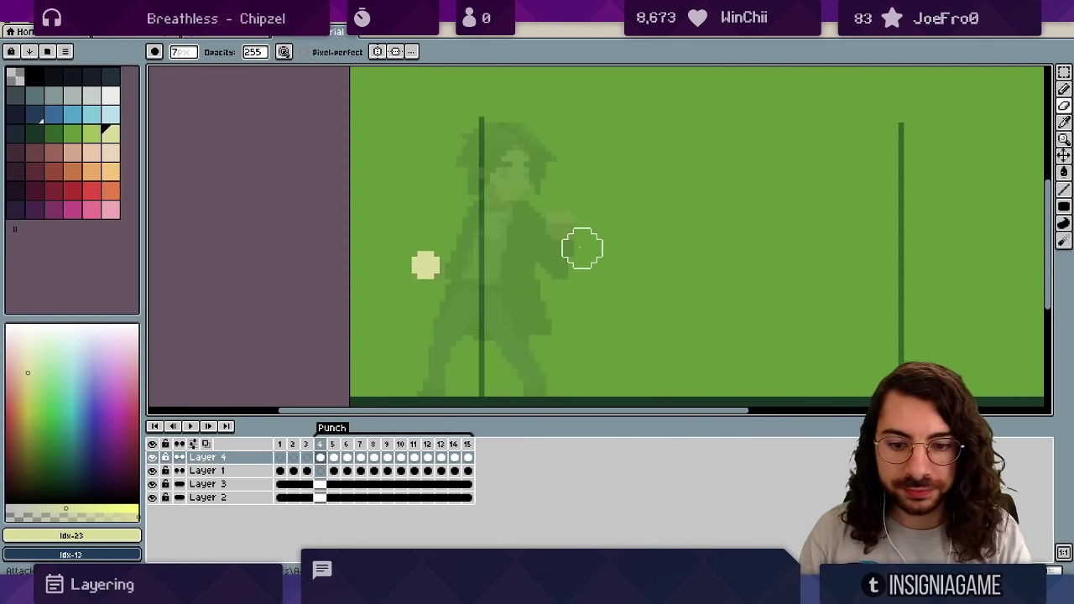
key("Return")
key("Left")
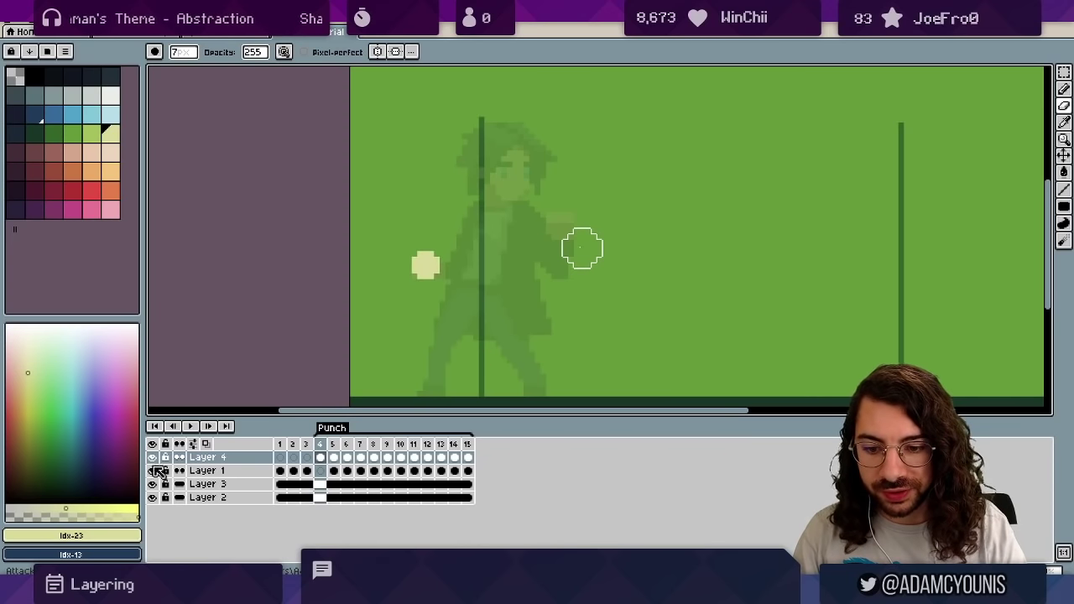
Rename Layer 4, which holds the yellow hand drawings, as Hand.
double_click(231, 458)
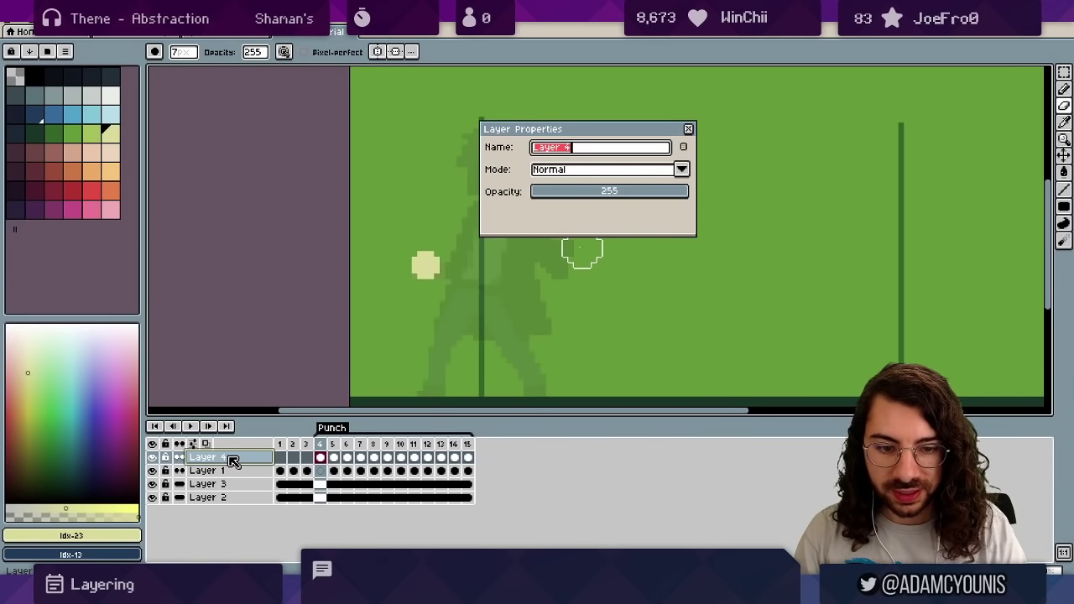
type("Hand")
key("Return")
Add a new layer above Hand and name it Head.
key("shift+n")
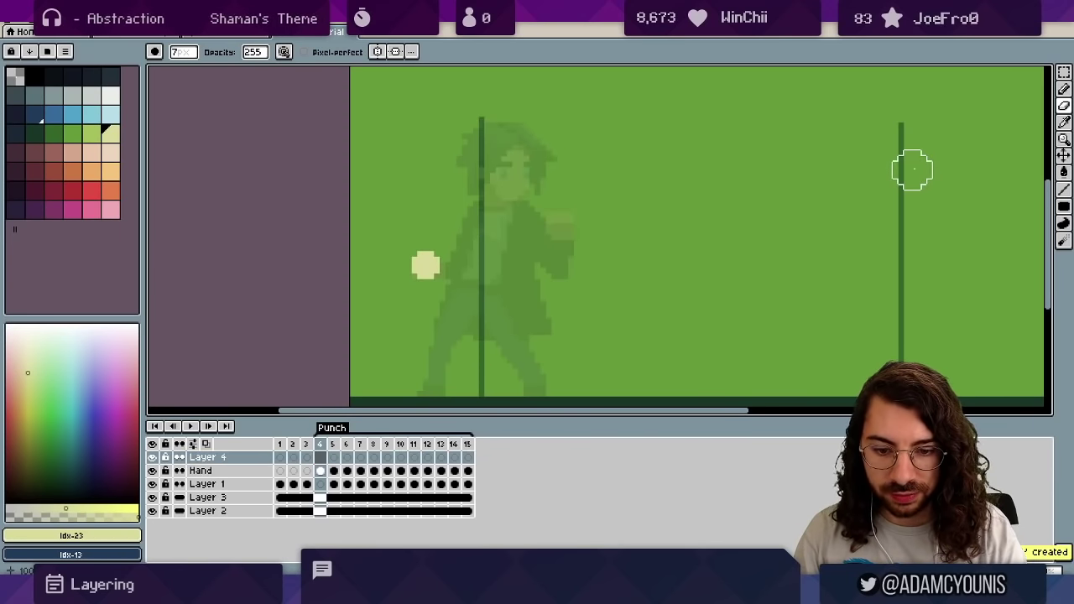
double_click(208, 458)
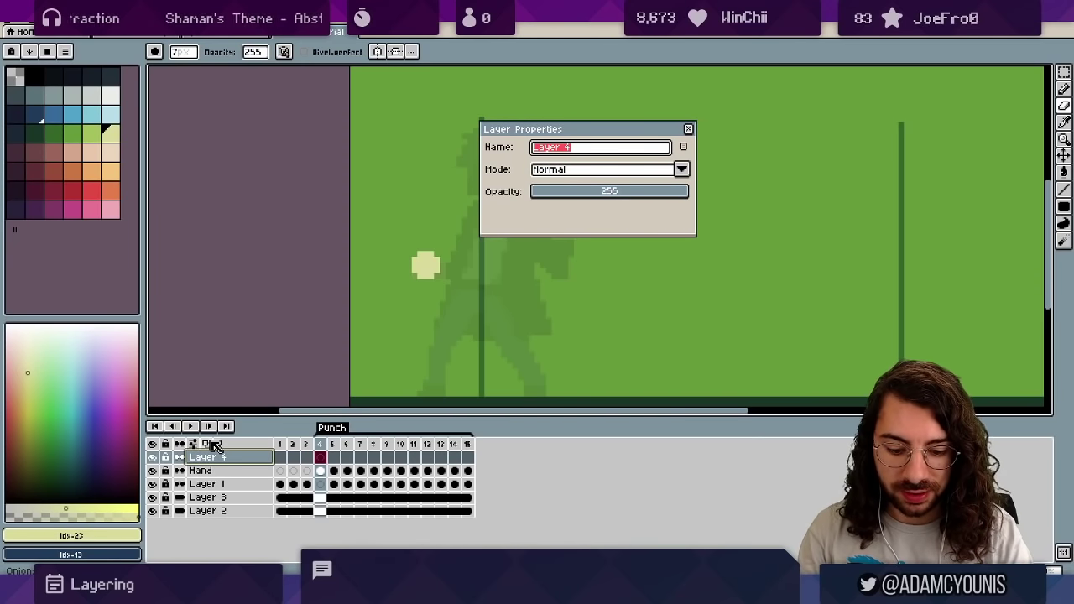
type("He")
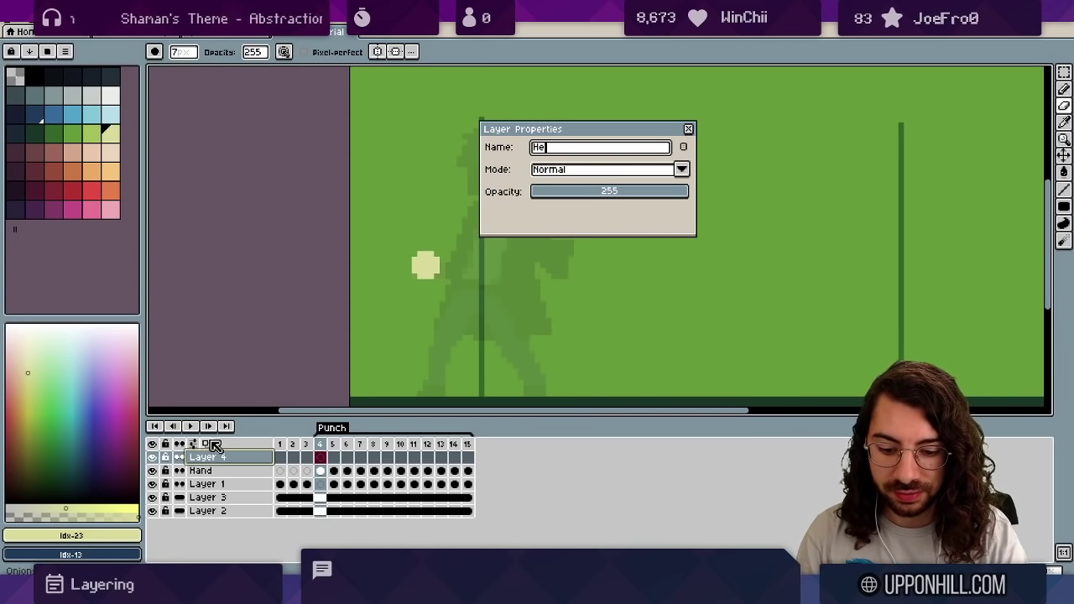
type("ad")
key("Return")
Paint an orange (Idx-34) oval over the standing character's face on the Head layer in frame 4.
left_click(90, 173)
mouse_move(510, 176)
left_mouse_down()
mouse_move(498, 172)
mouse_move(550, 174)
left_mouse_up()
key("e")
key("b")
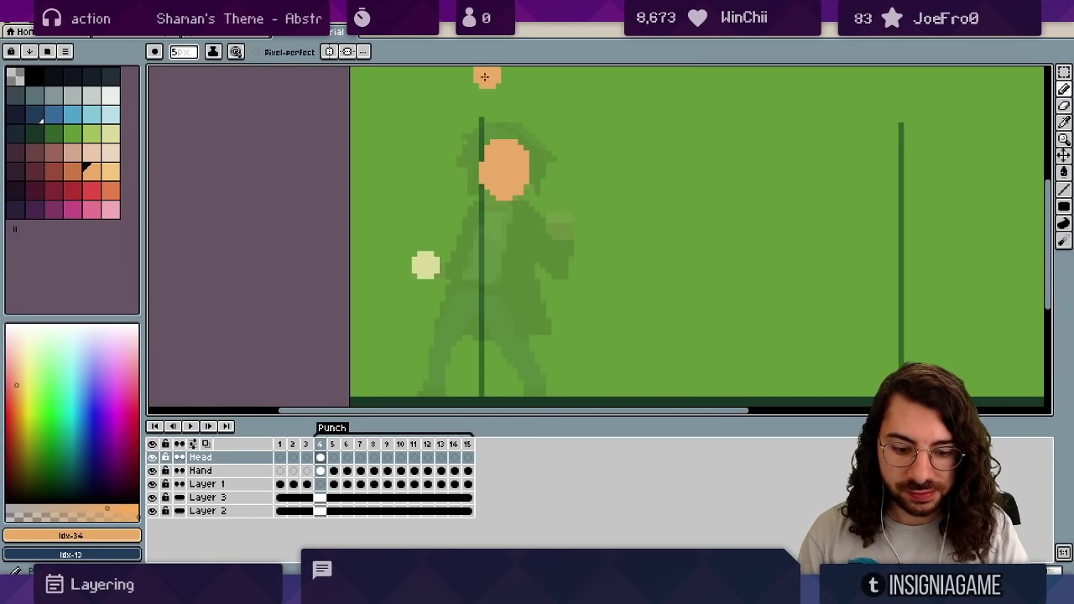
Paint the orange head in frame 5 over the leaning silhouette's head, shifted back and lower than in frame 4.
key("Right")
left_click_drag(469, 173, 469, 166)
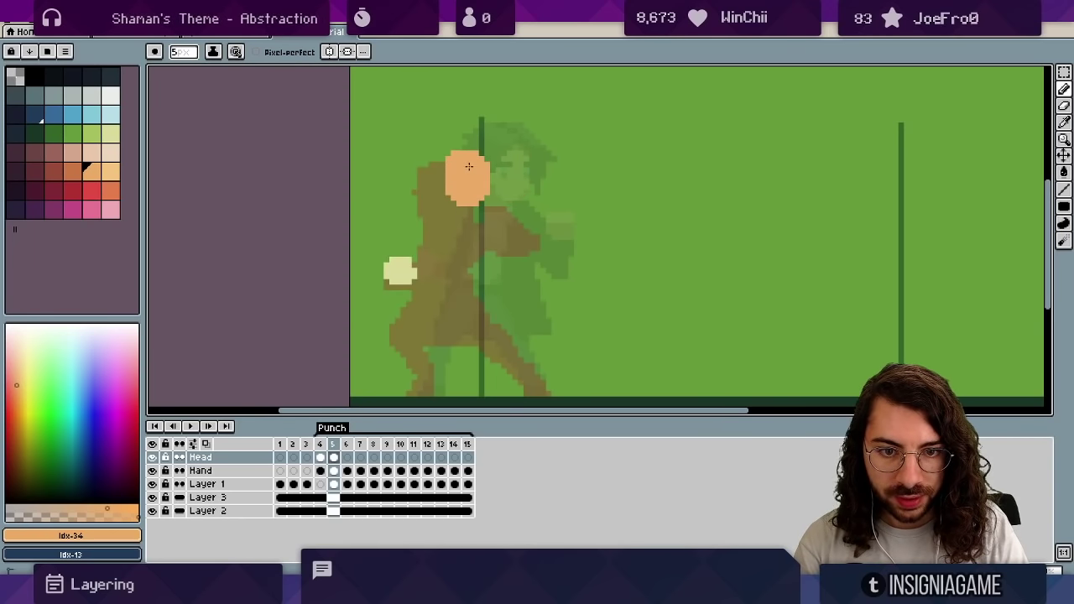
key("Left")
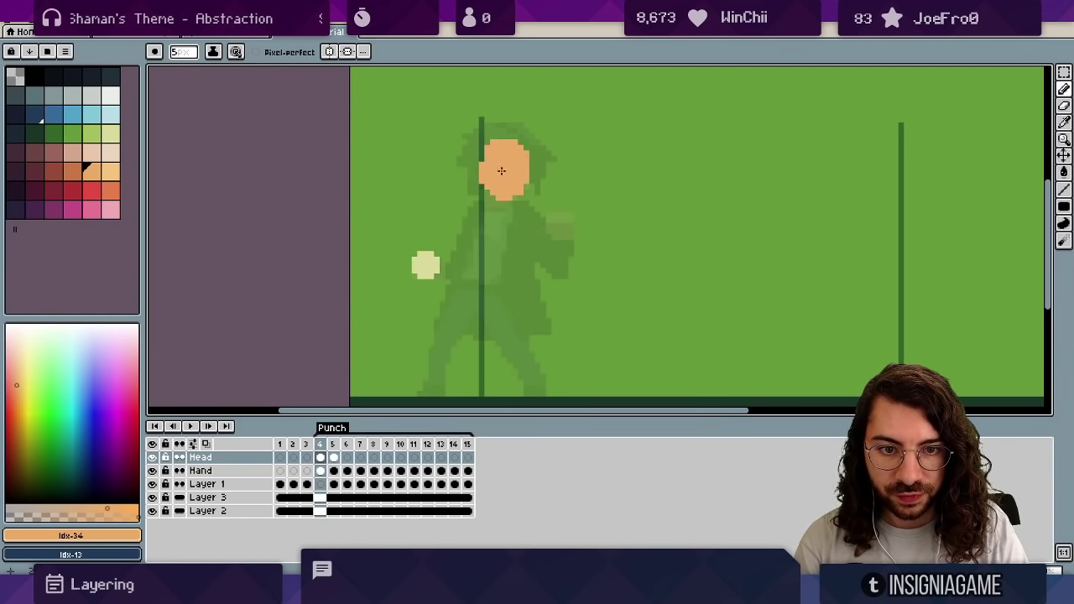
key("Right")
left_click(441, 197)
mouse_move(441, 190)
left_mouse_down()
mouse_move(460, 205)
mouse_move(452, 182)
mouse_move(441, 189)
mouse_move(446, 176)
mouse_move(461, 195)
left_mouse_up()
Carry the orange head on through frames 6 to 8, undoing the last stroke in frame 8.
key("period")
key("period")
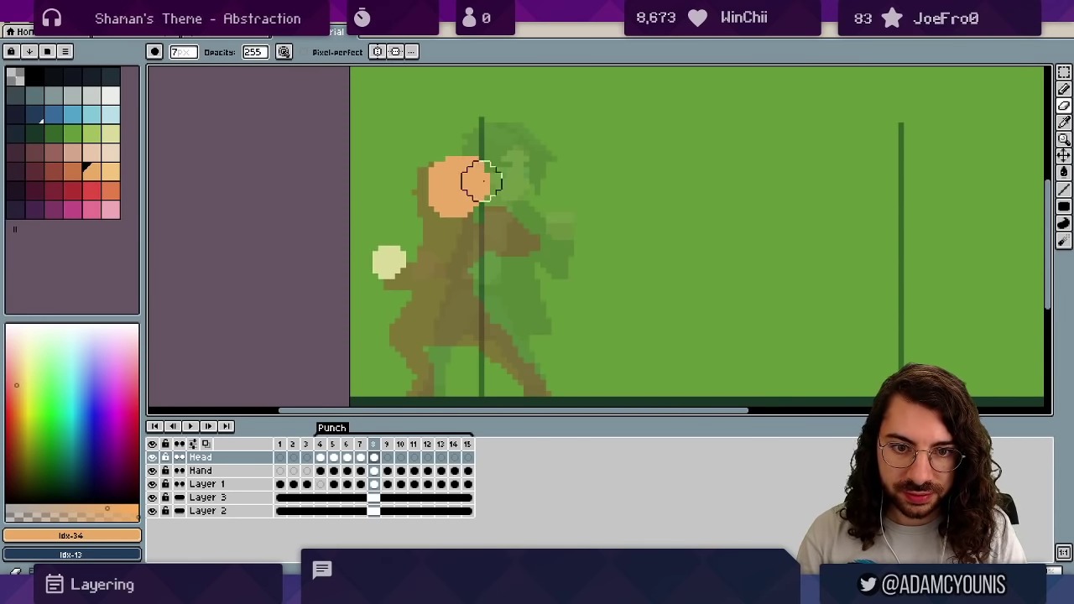
key("ctrl+z")
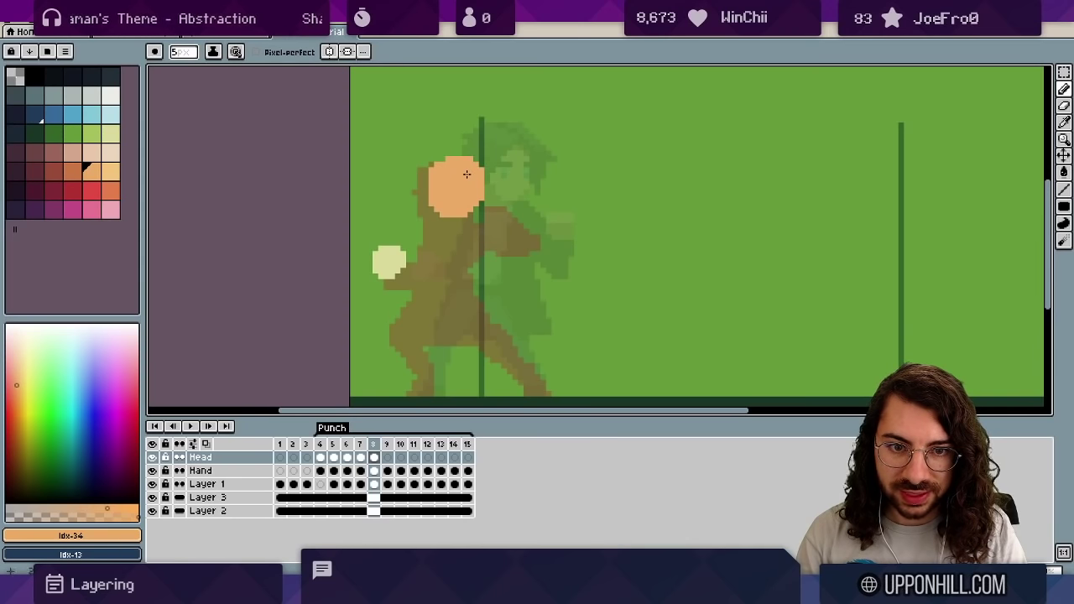
Paint the orange head over the punching silhouette's head in frame 9 and compare its position with frame 8.
key("period")
left_click_drag(750, 179, 767, 199)
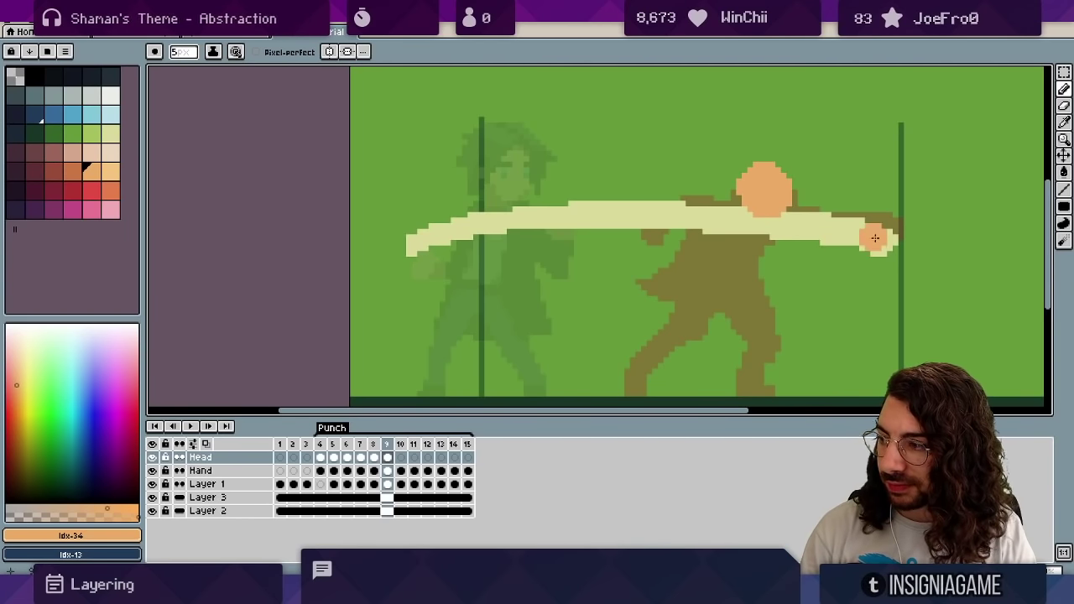
key("Left")
key("Right")
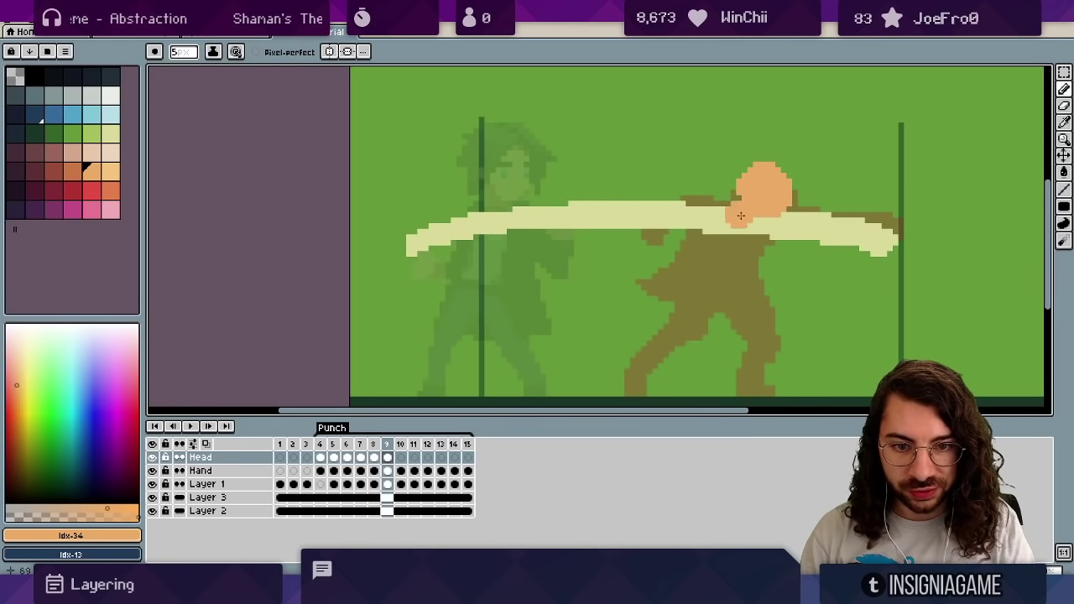
key("Left")
key("Right")
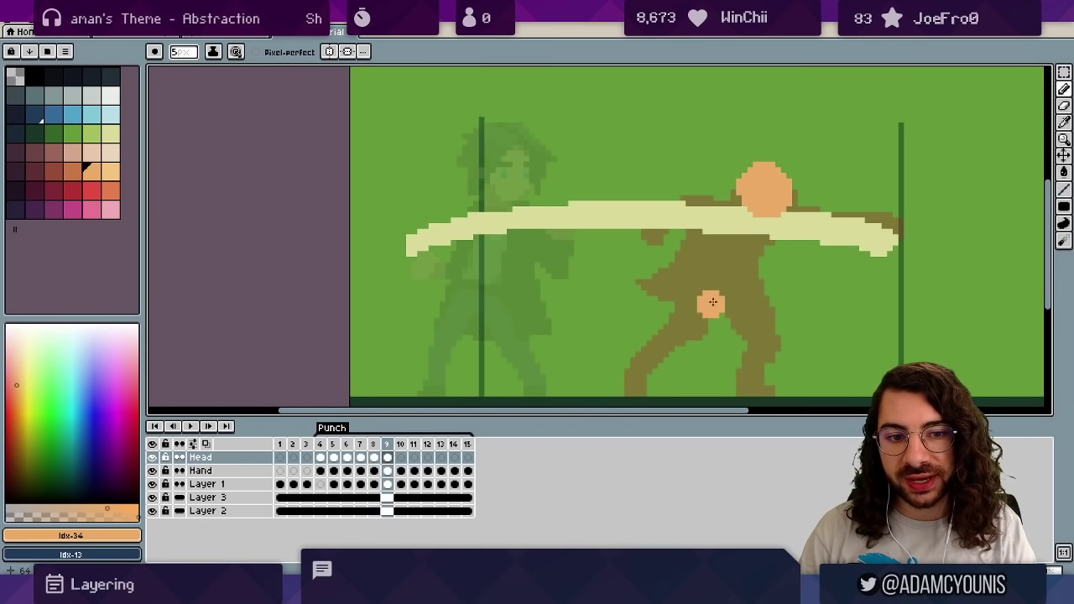
Try an orange smear trailing the head across frame 9, from the windup position to the punch, and undo it.
mouse_move(437, 208)
left_mouse_down()
mouse_move(462, 199)
mouse_move(451, 198)
mouse_move(783, 195)
mouse_move(689, 194)
mouse_move(695, 153)
left_mouse_up()
key("v")
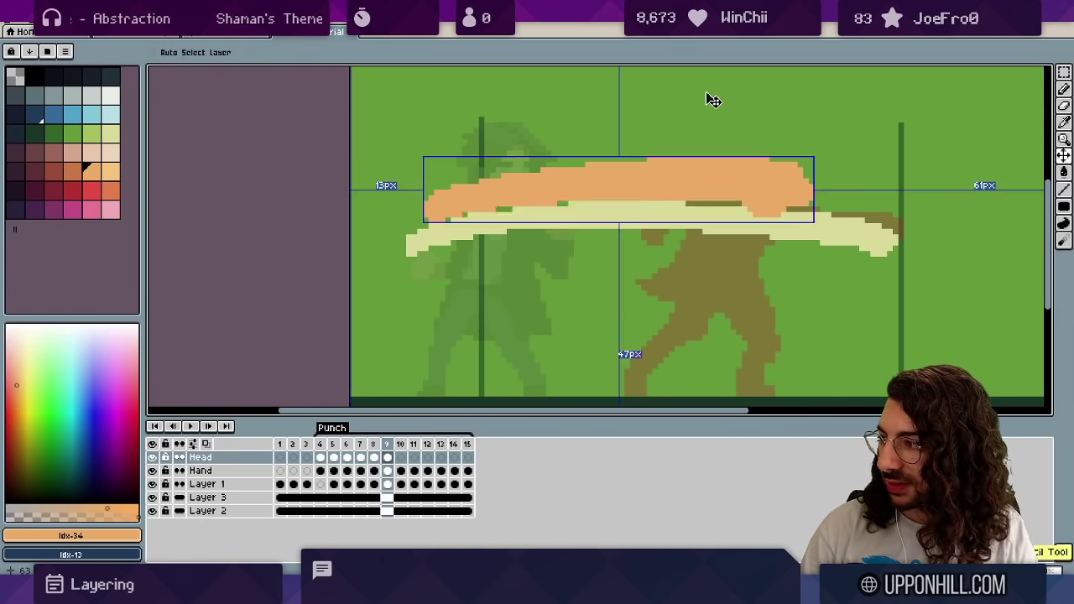
key("ctrl+z")
key("b")
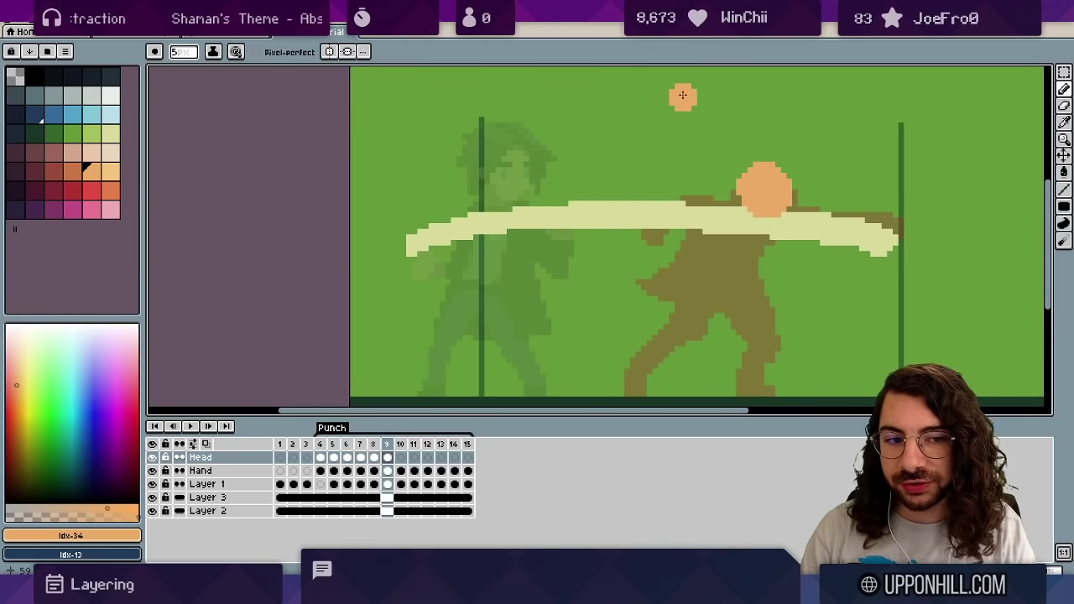
Move the Head layer below the Hand layer and check the head's movement between frames 6 and 10.
left_click_drag(240, 457, 235, 479)
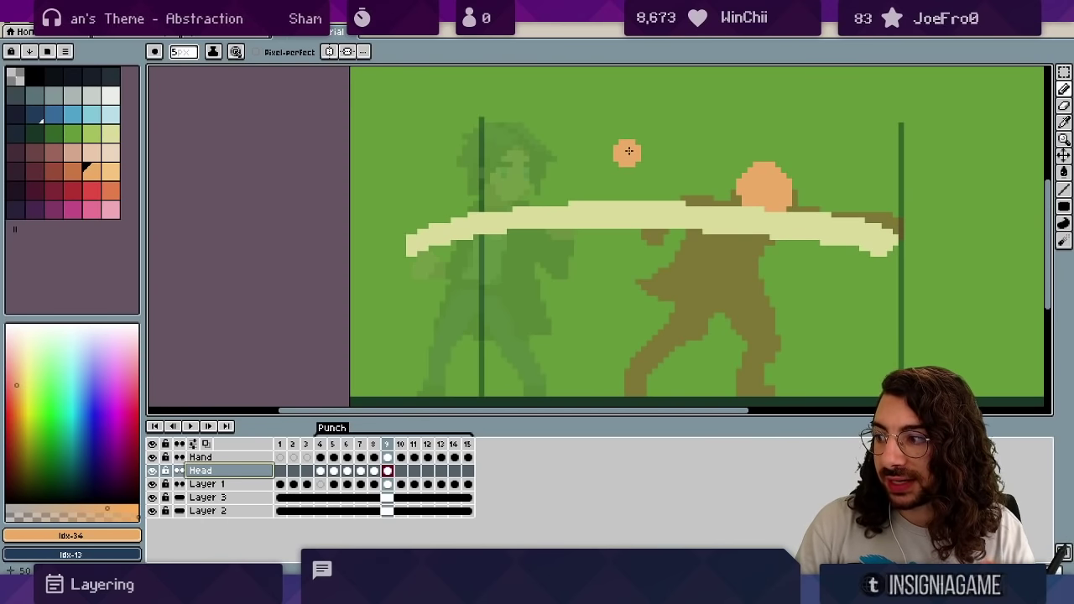
key("Return")
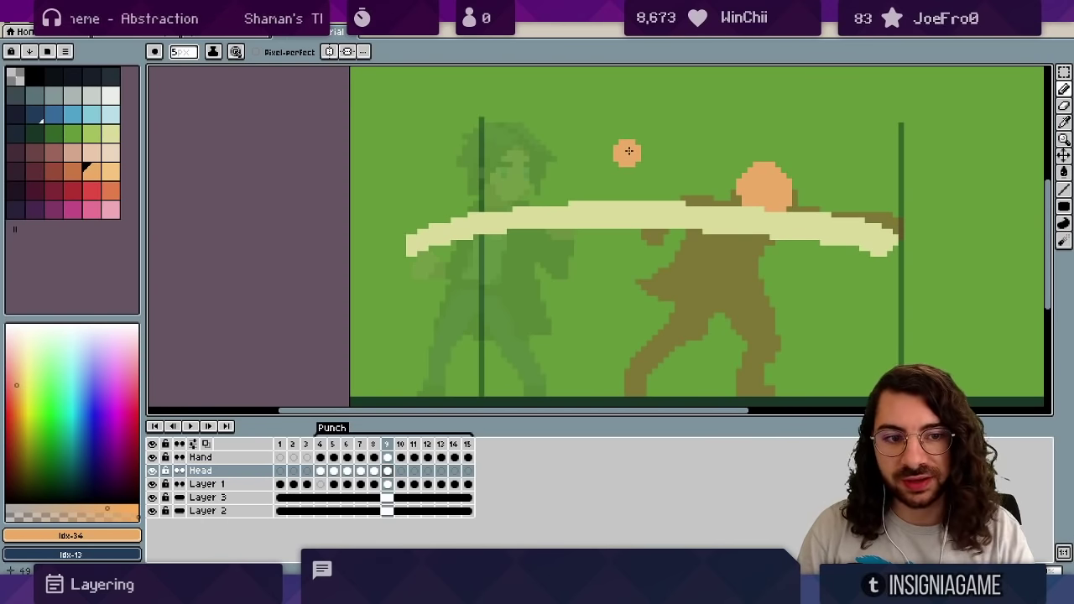
key("Right")
key("Left")
key("Left")
key("Left")
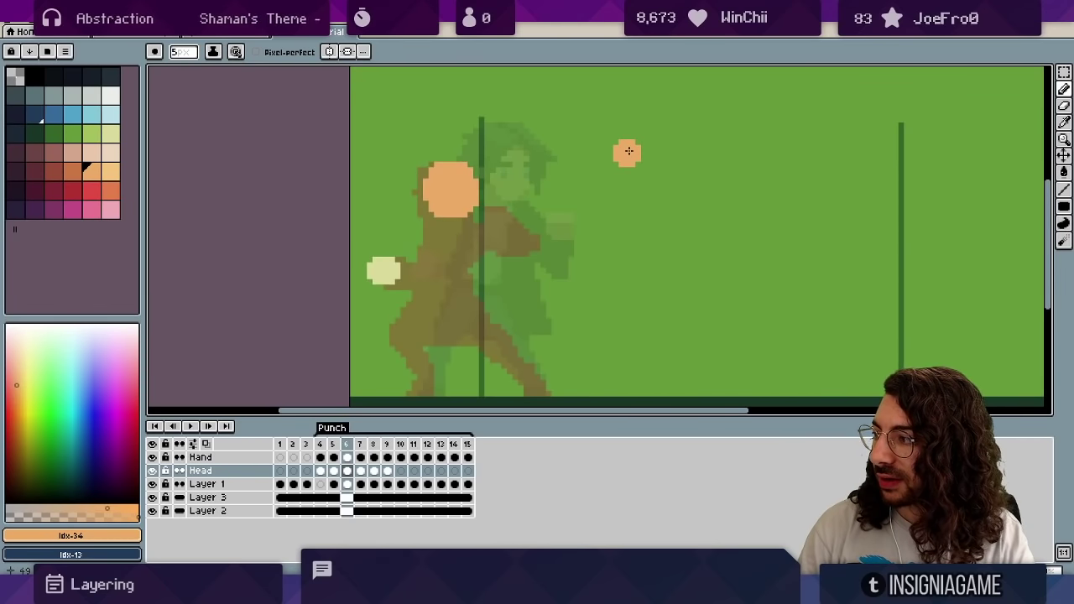
key("Right")
key("Right")
key("Right")
key("Right")
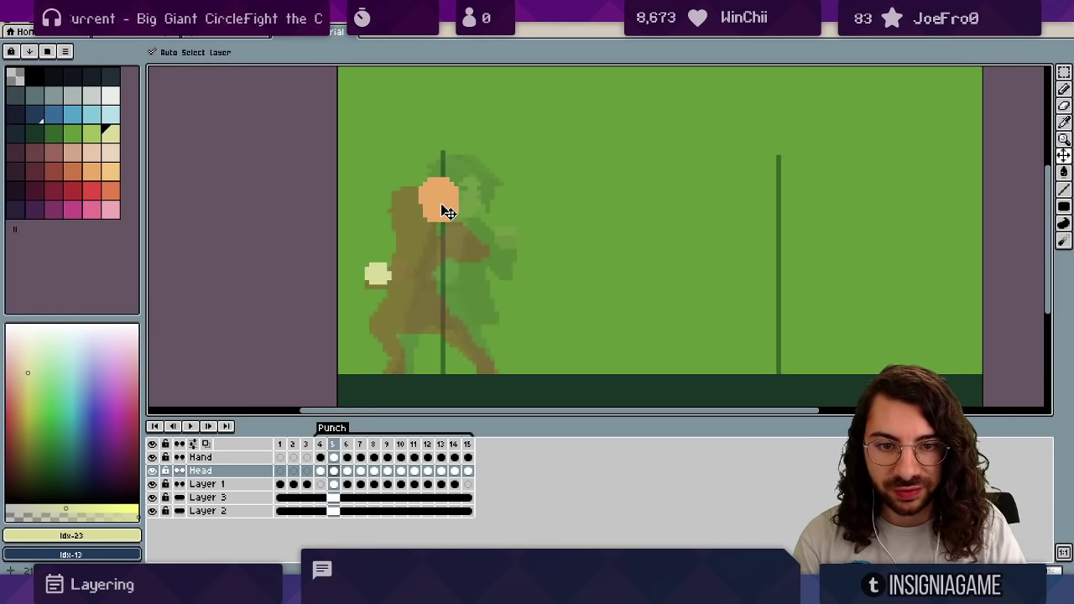
Nudge the orange head slightly upward in frame 6 and play back the punch.
key("Right")
left_click_drag(423, 222, 423, 215)
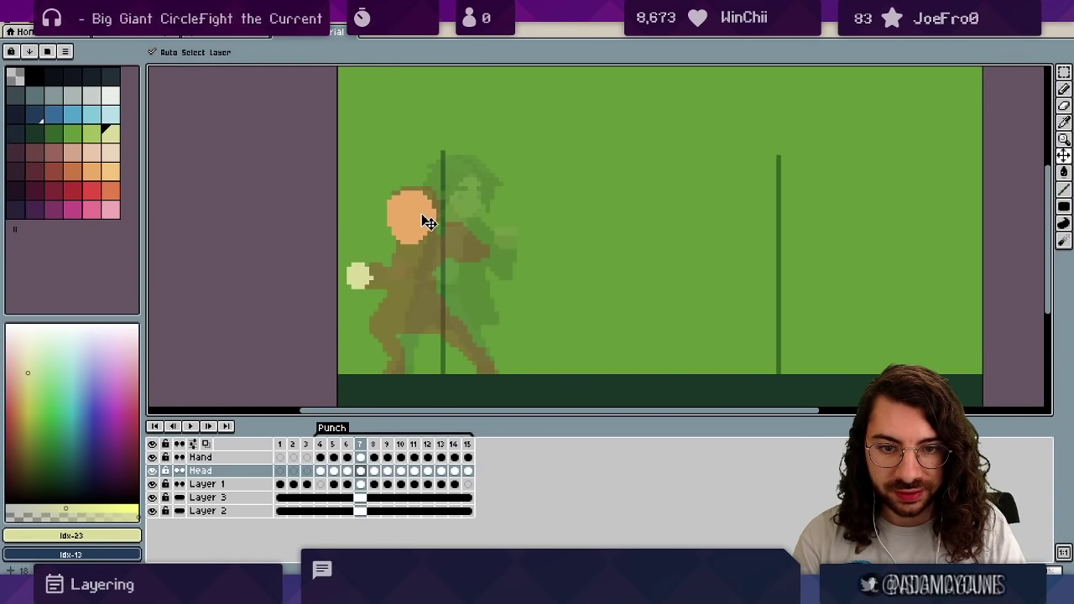
key("Left")
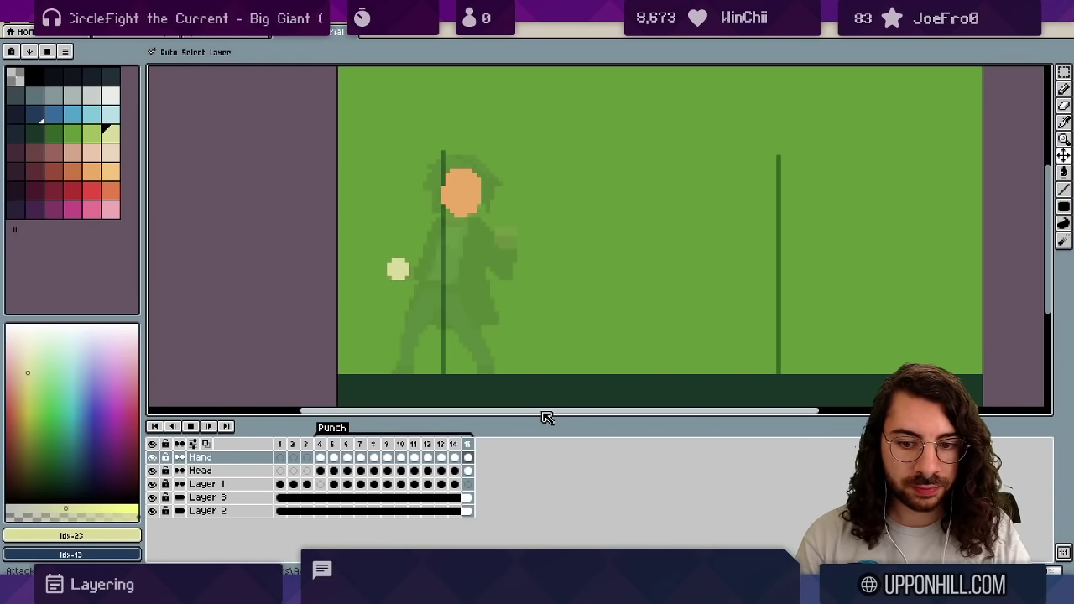
key("Return")
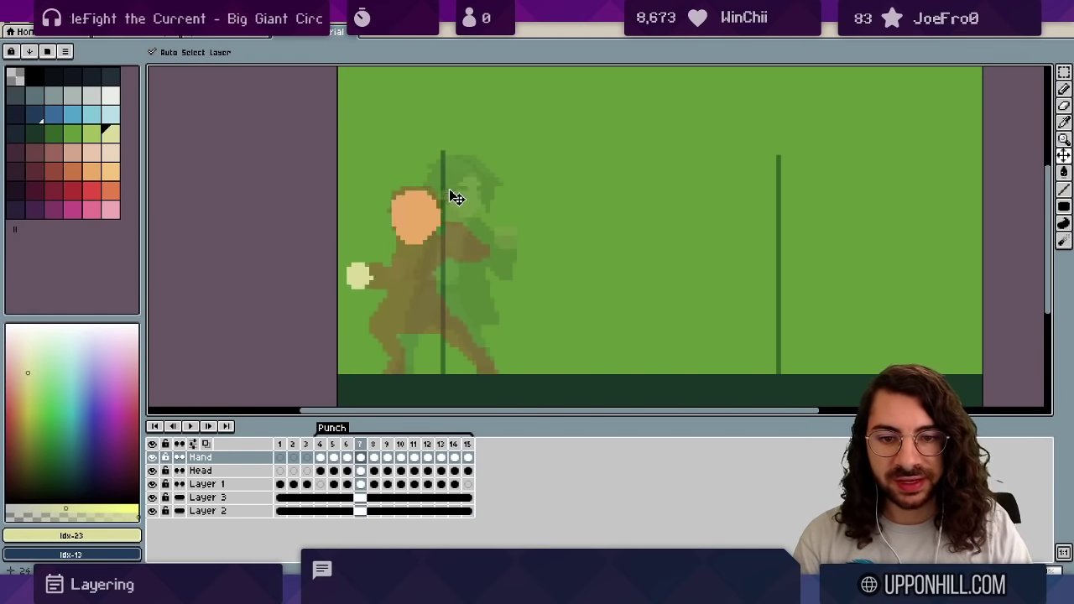
Raise the pale hand in frame 8 to about the height of the hand in frame 7.
key("Left")
key("Right")
key("Right")
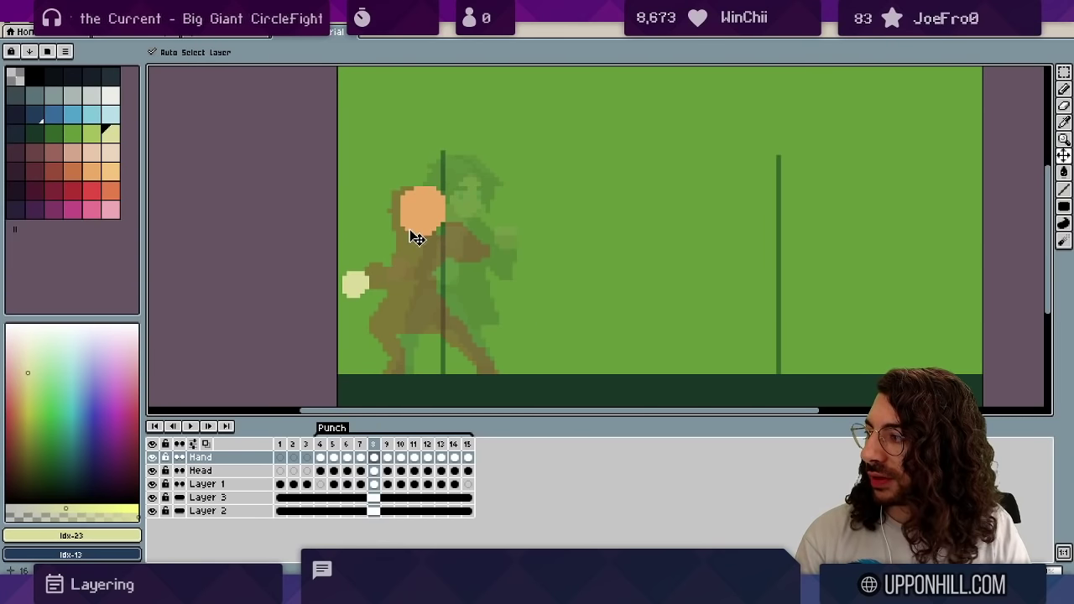
left_click_drag(350, 286, 350, 282)
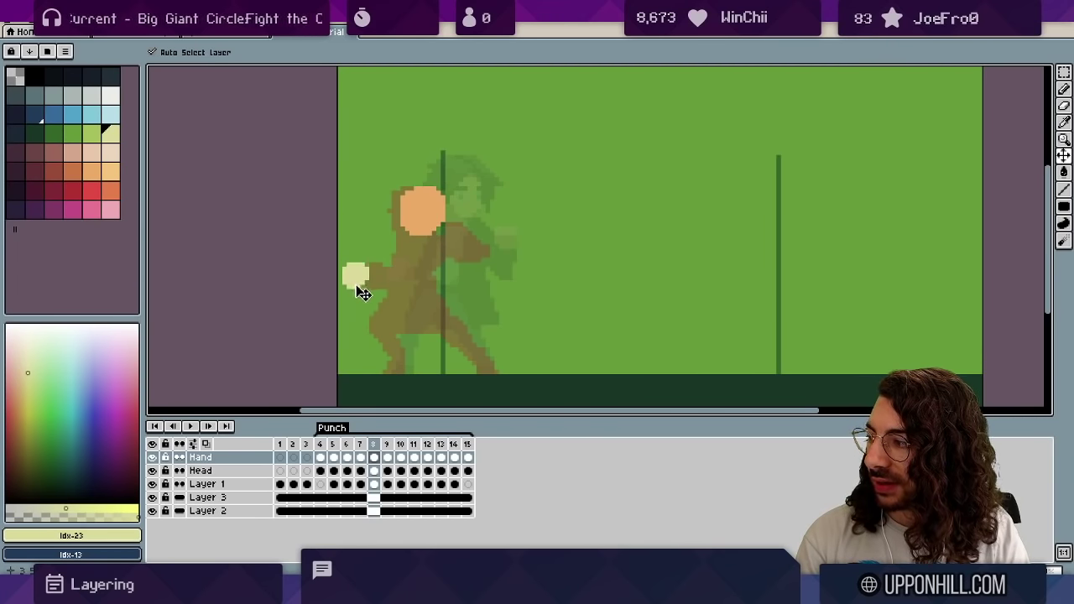
Step back and forth around frame 8 to examine how the hand and head move from the windup into the punch.
key("Left")
key("Right")
key("Right")
key("Left")
key("Left")
key("Left")
key("Right")
key("Right")
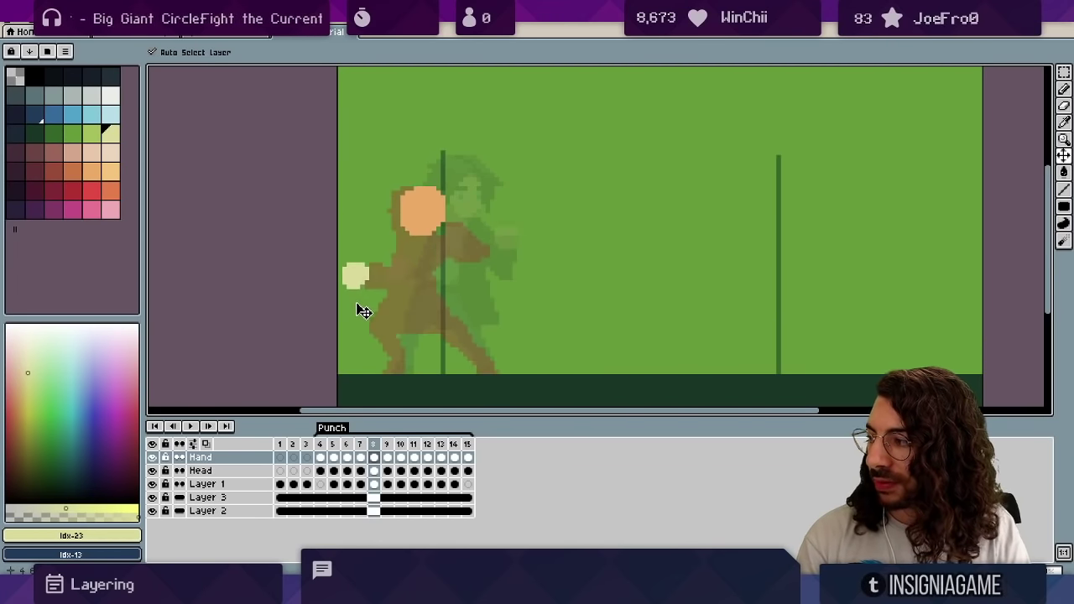
key("Right")
key("Left")
key("Left")
key("Left")
key("Right")
key("Right")
key("Right")
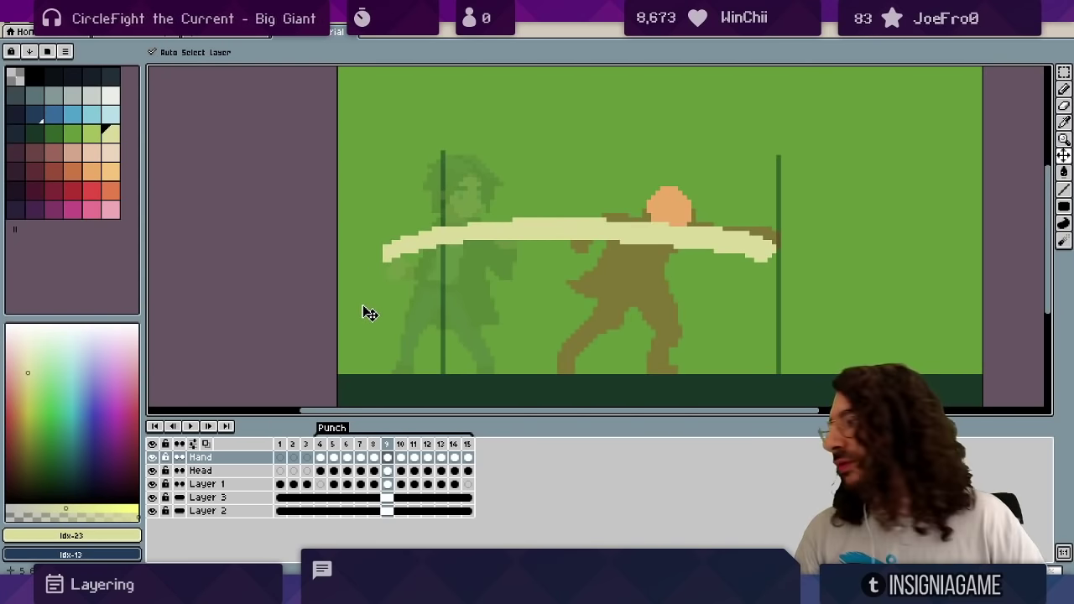
key("Right")
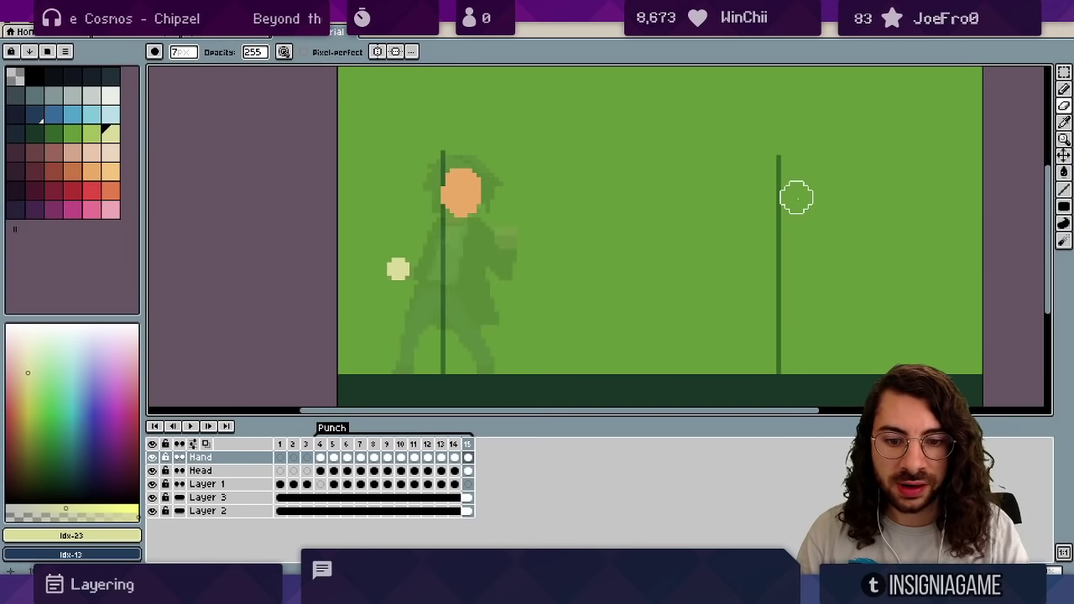
Add a new layer, name it Body, and place it directly below the Head layer.
key("shift+n")
key("Return")
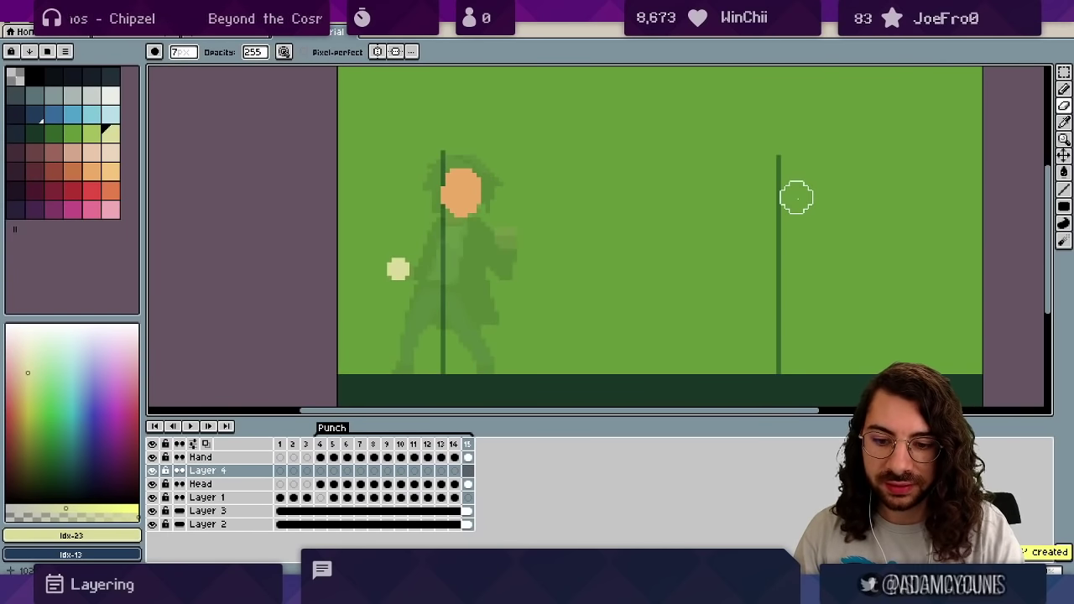
double_click(215, 472)
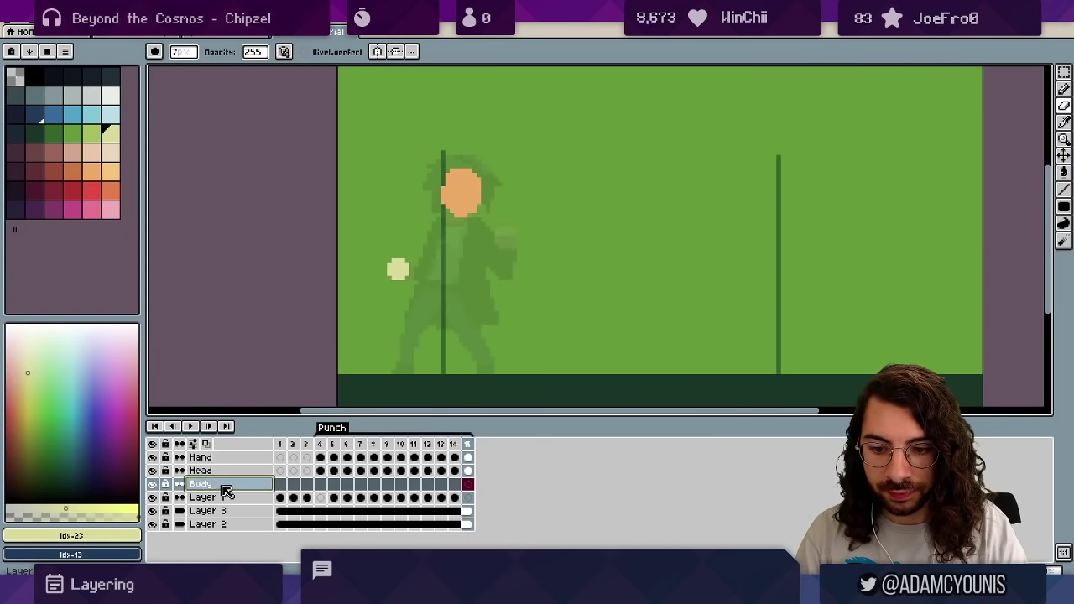
Paint a blue (Idx-14) torso below the head on the Body layer in frame 15 with a 6 px brush.
left_click(71, 118)
key("b")
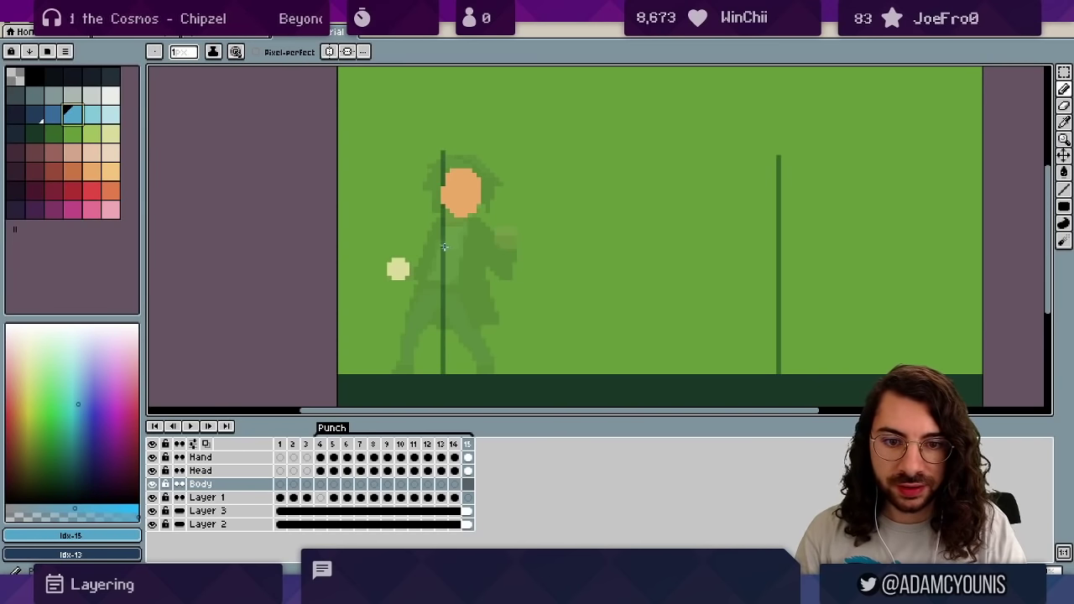
key("plus")
key("plus")
key("plus")
key("plus")
key("plus")
left_click(55, 116)
mouse_move(449, 244)
left_mouse_down()
mouse_move(460, 252)
mouse_move(469, 237)
left_mouse_up()
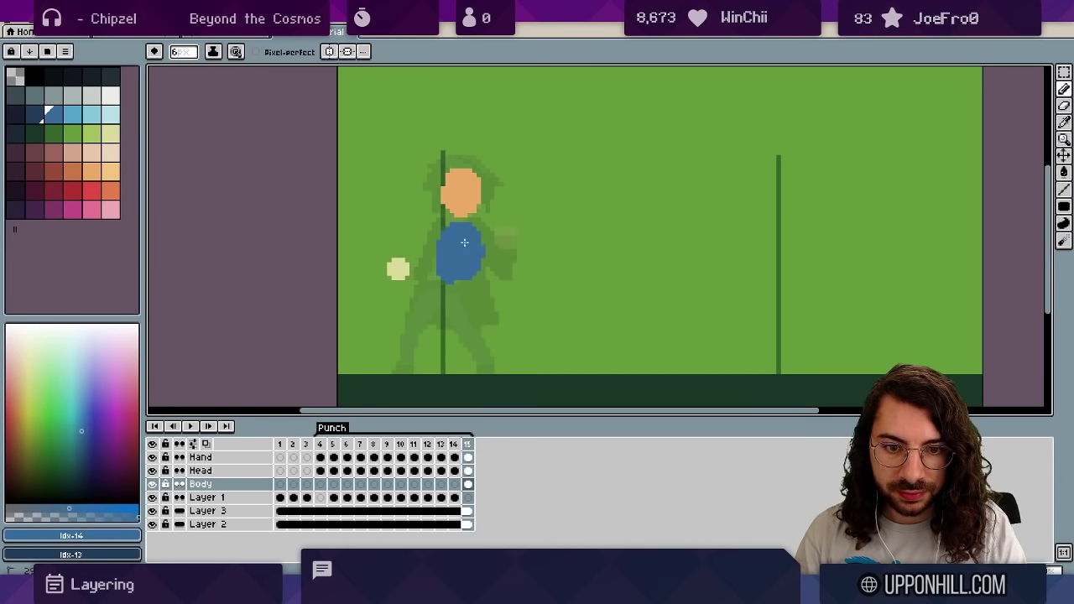
Reshape the frame 15 torso into a slanted block and carry the blue torso into frames 4 and 5.
key("e")
left_click_drag(496, 263, 488, 282)
key("b")
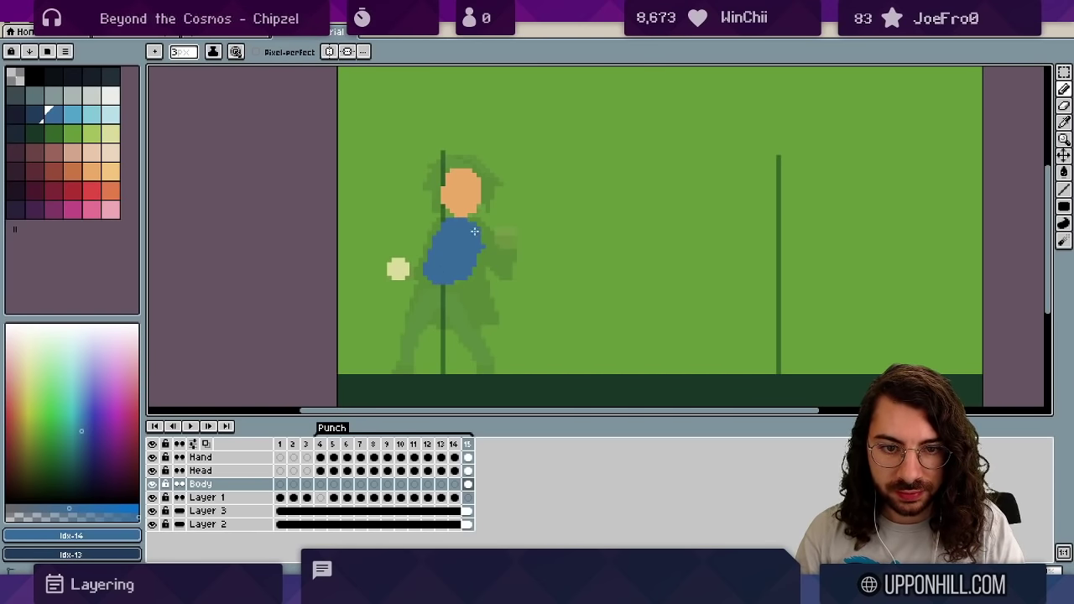
left_click(405, 317)
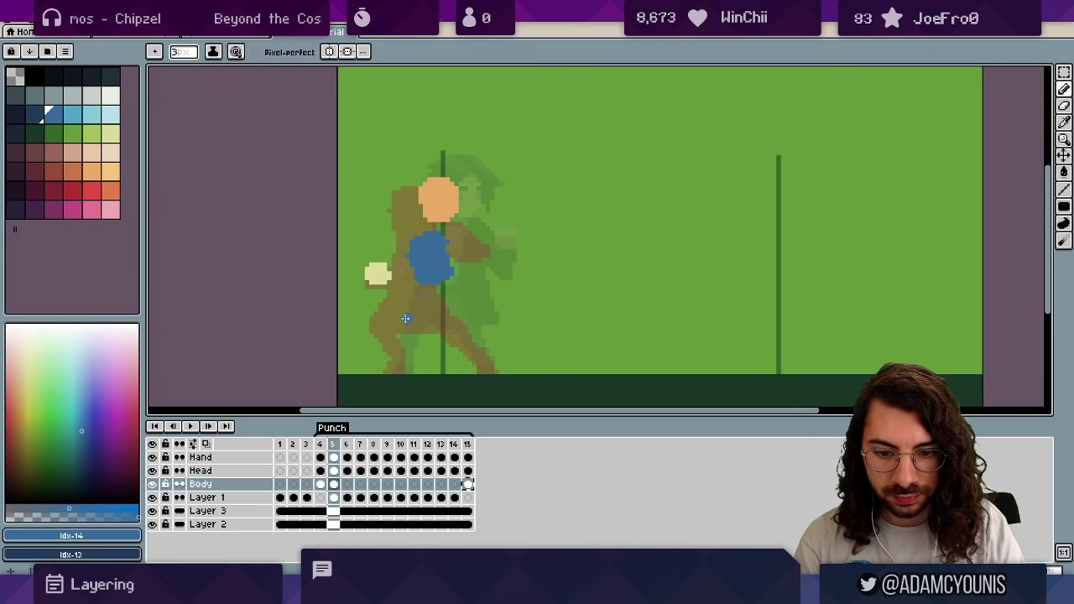
Fill the torso with dark navy (Idx-13) in frames 4 and 15.
key("Left")
left_click(36, 117)
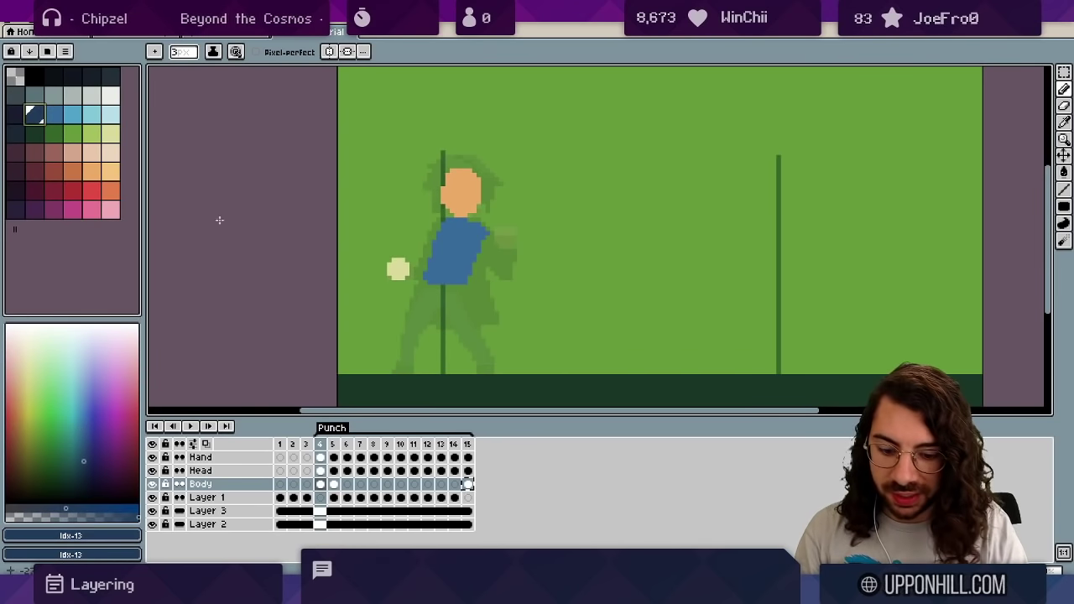
key("g")
left_click(452, 243)
key("Left")
left_click(456, 254)
key("Left")
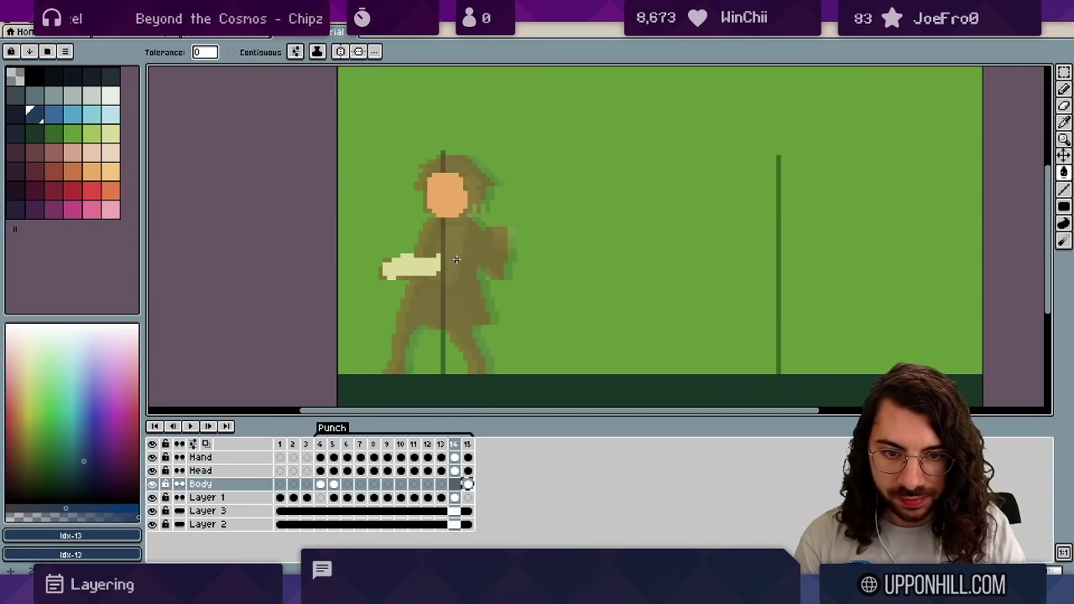
Paint the navy torso over the silhouette's chest in the remaining punch frames, up to frame 14.
key("b")
key("Left")
key("Left")
key("Left")
key("Left")
mouse_move(622, 245)
left_mouse_down()
mouse_move(604, 267)
mouse_move(620, 226)
mouse_move(626, 273)
mouse_move(644, 249)
mouse_move(636, 266)
mouse_move(605, 256)
mouse_move(606, 267)
mouse_move(625, 244)
mouse_move(615, 272)
mouse_move(625, 272)
mouse_move(609, 237)
mouse_move(602, 261)
mouse_move(610, 274)
mouse_move(629, 251)
mouse_move(607, 273)
left_mouse_up()
key("Right")
key("Right")
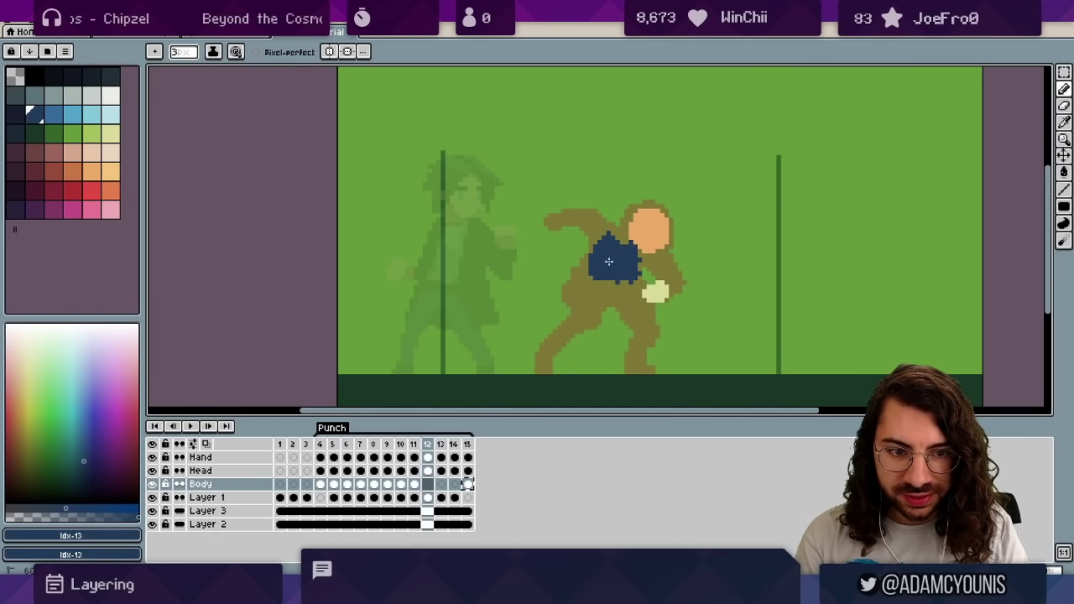
key("Right")
key("Right")
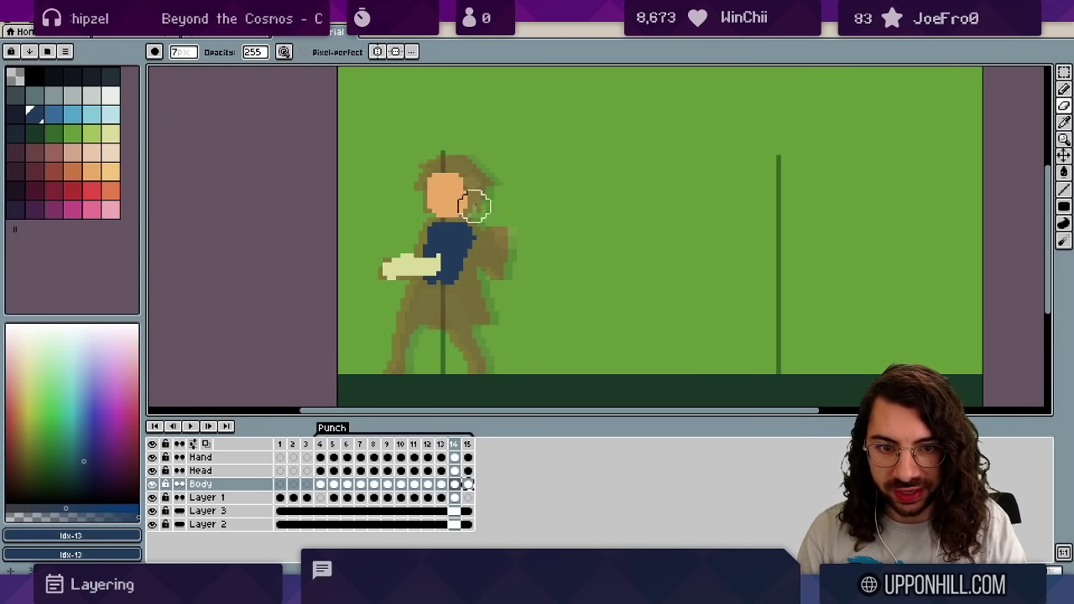
Play back the punch at a smaller view scale to judge the combined hand, head and torso motion.
key("z")
scroll(453, 243, "down", 3)
key("Return")
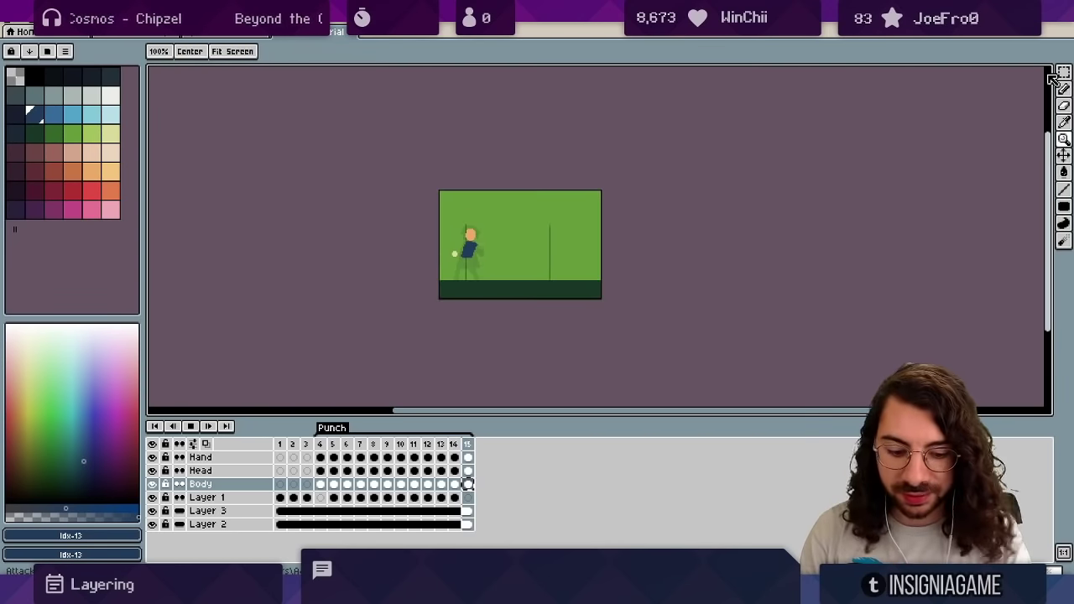
scroll(543, 240, "up", 1)
key("Return")
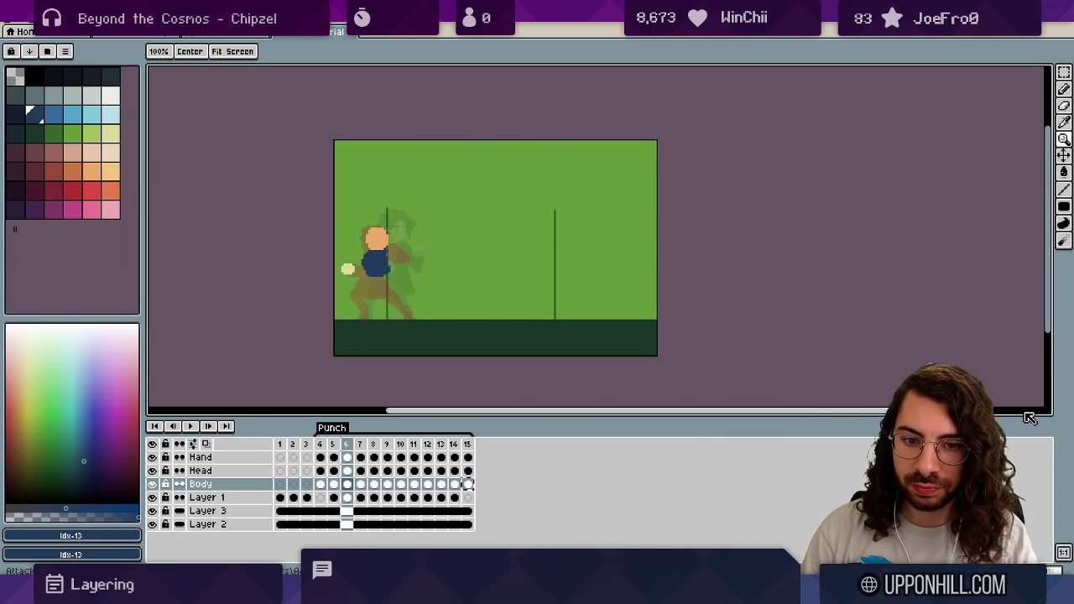
key("Return")
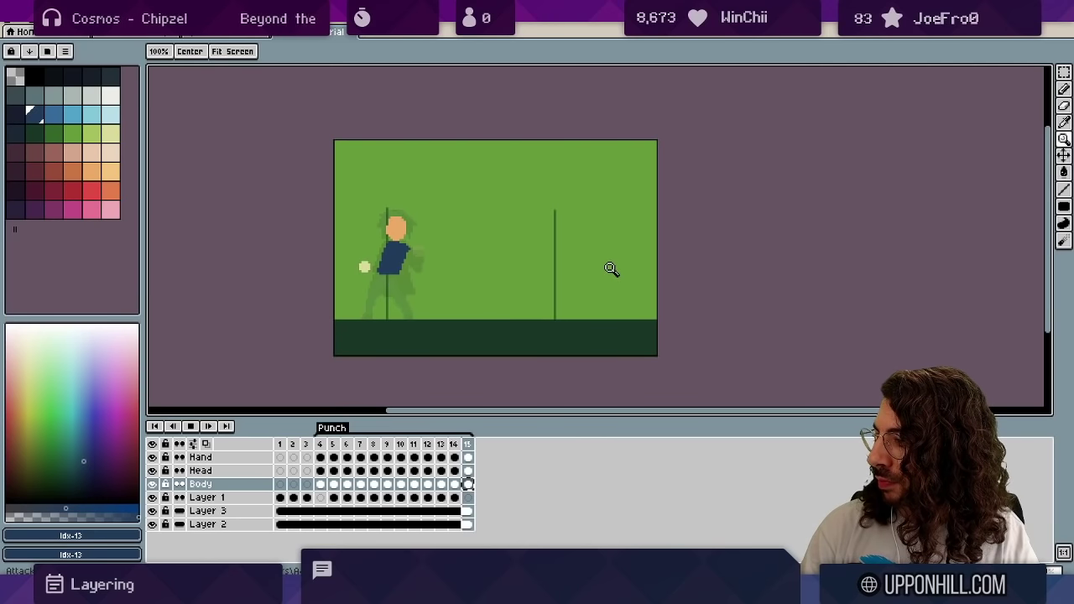
key("Return")
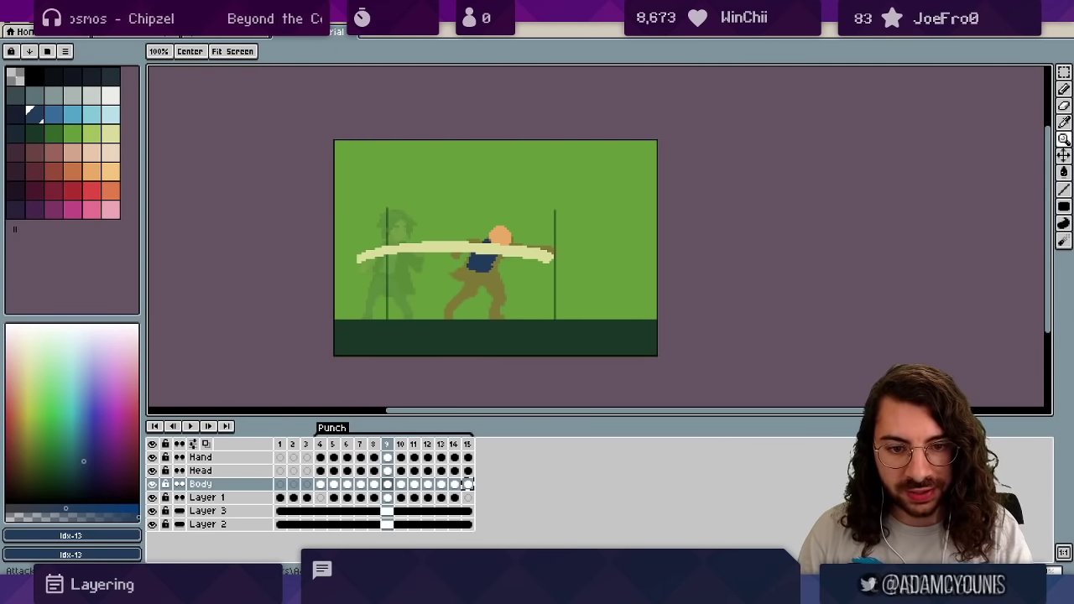
Step back and forth through frames 8 to 12 to examine the torso and head poses after the punch.
key("Right")
key("Right")
key("Left")
key("Right")
key("Right")
key("Left")
key("Left")
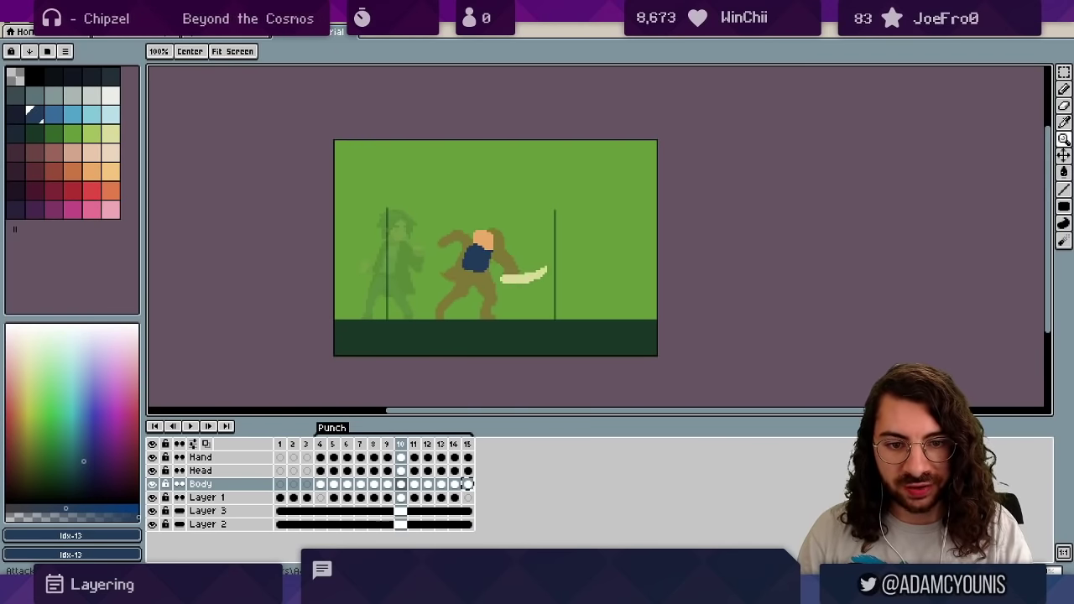
key("Left")
key("Left")
key("Right")
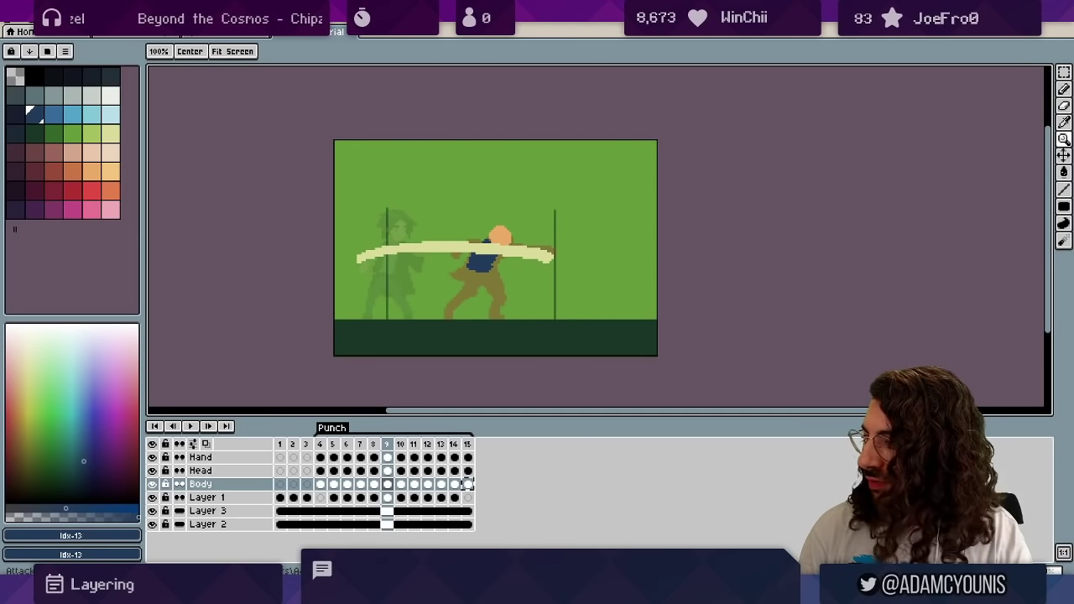
key("Right")
key("Right")
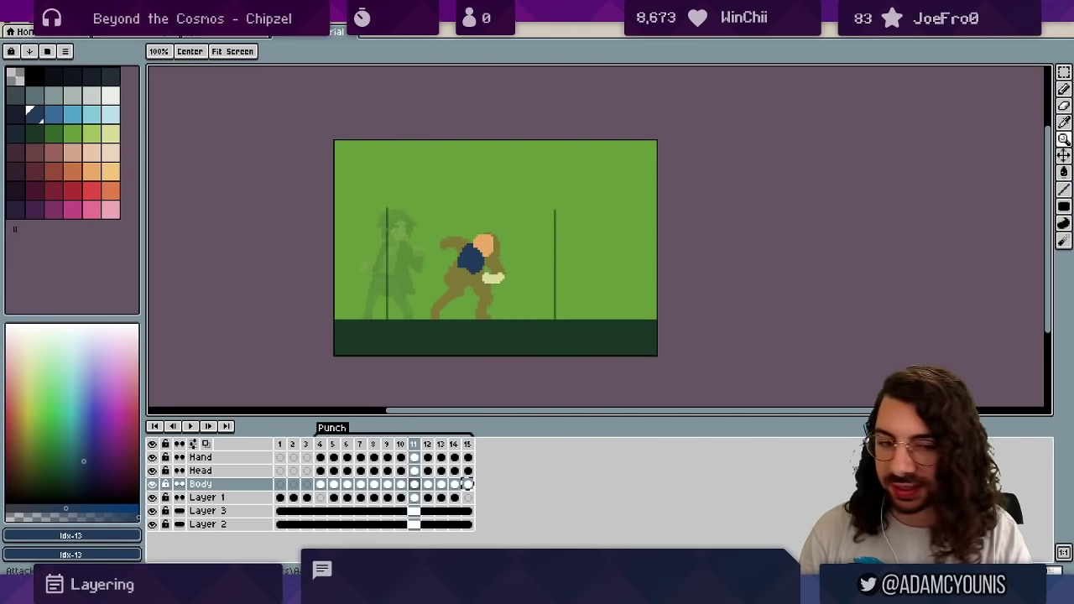
key("Left")
key("Left")
key("Right")
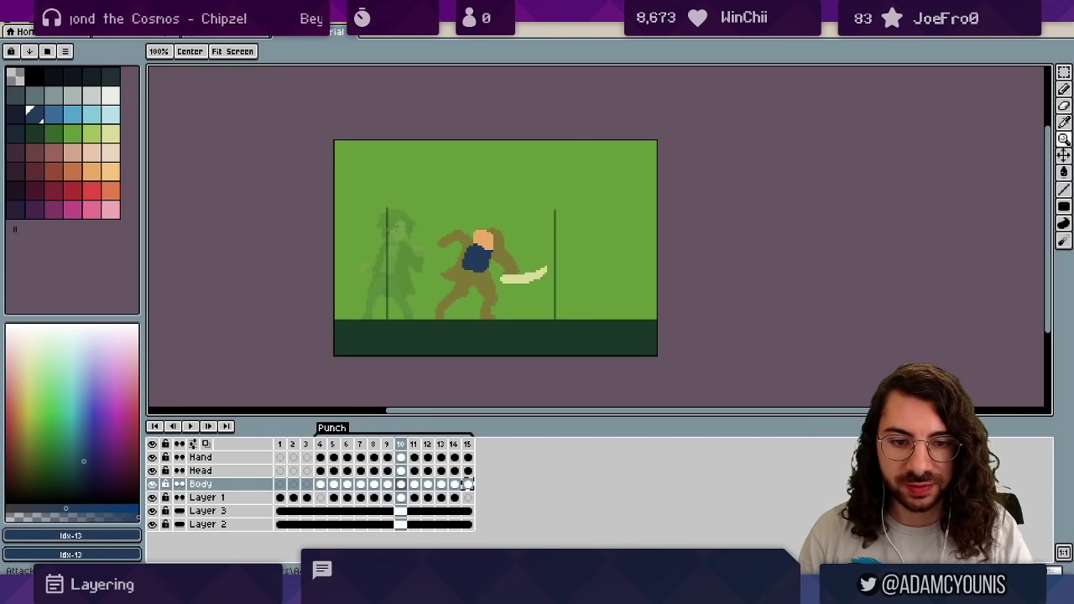
Copy the hand smear from frame 10 and paste it into frame 11 on the Hand layer.
key("v")
left_click(522, 280, "ctrl")
key("ctrl+a")
key("ctrl+x")
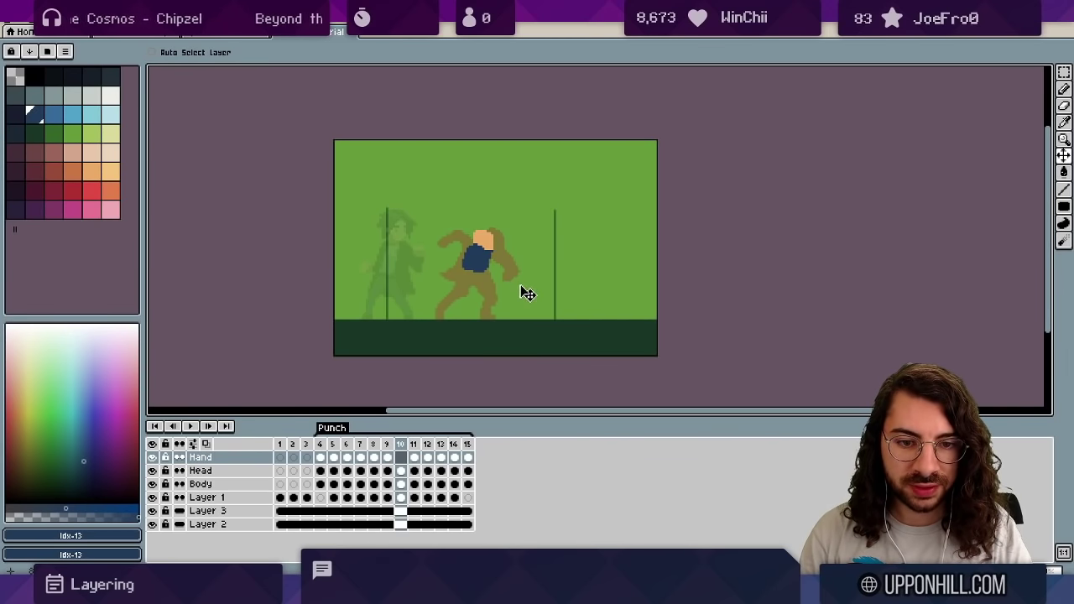
key("ctrl+z")
left_click(415, 445)
key("ctrl+v")
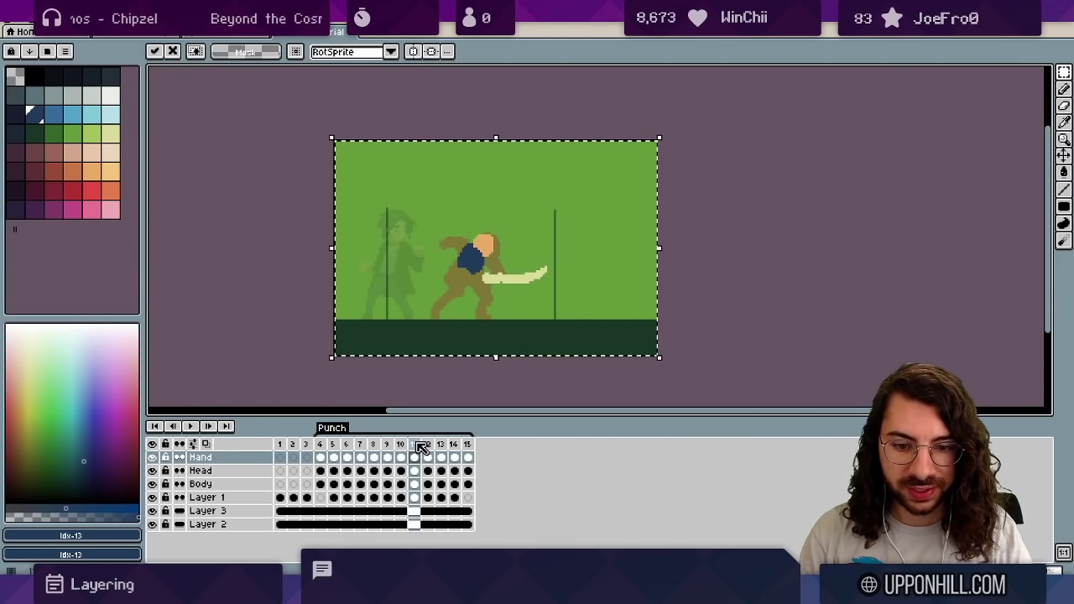
key("ctrl+d")
Delete frame 10 from the Punch sequence and check the frames that follow.
left_click(402, 446)
key("v")
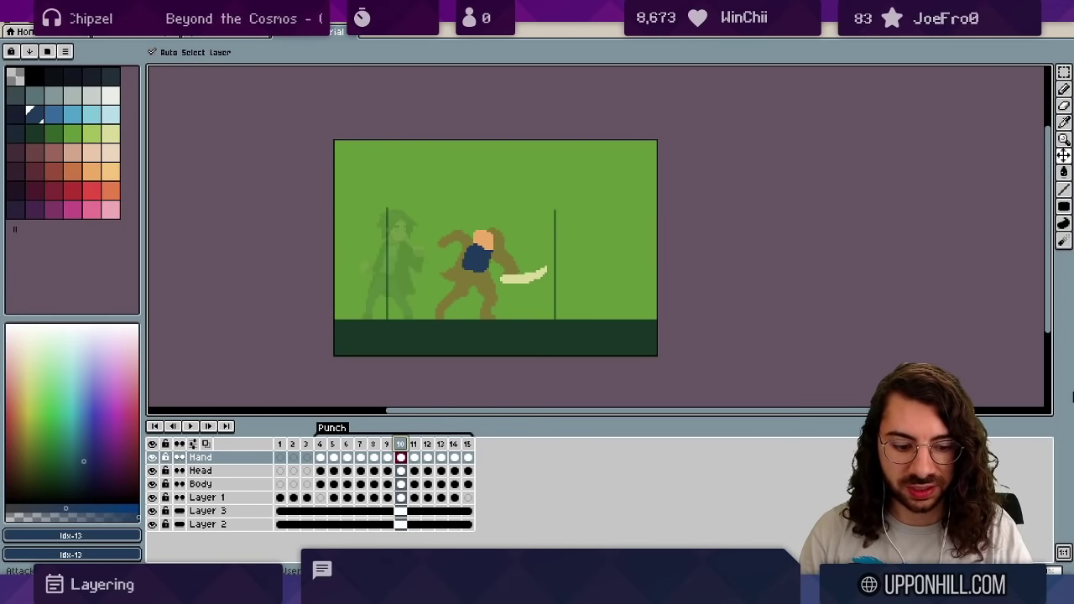
key("alt+c")
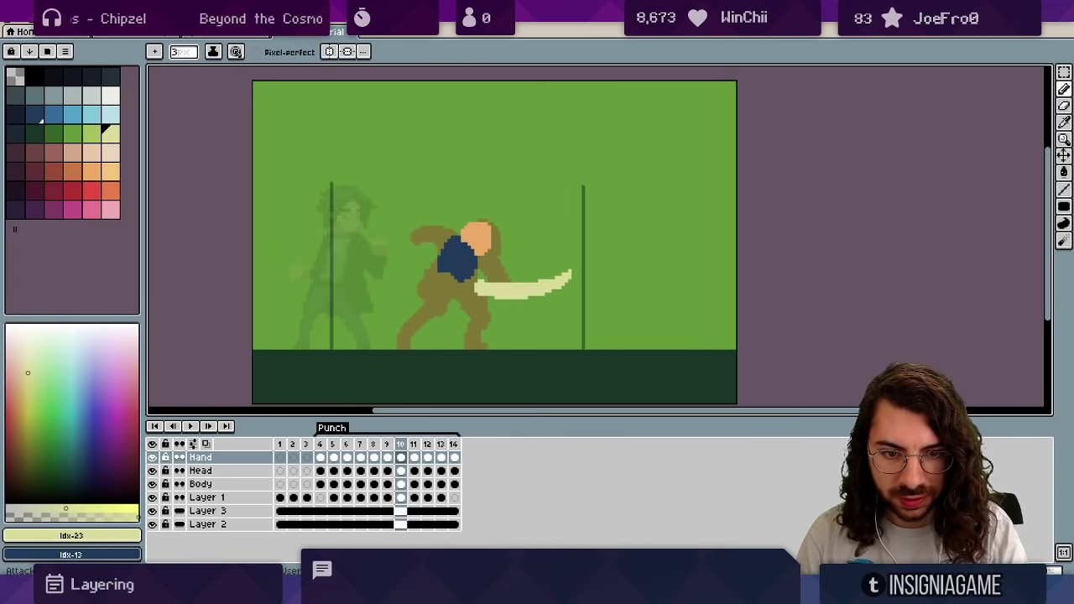
key("Right")
key("Right")
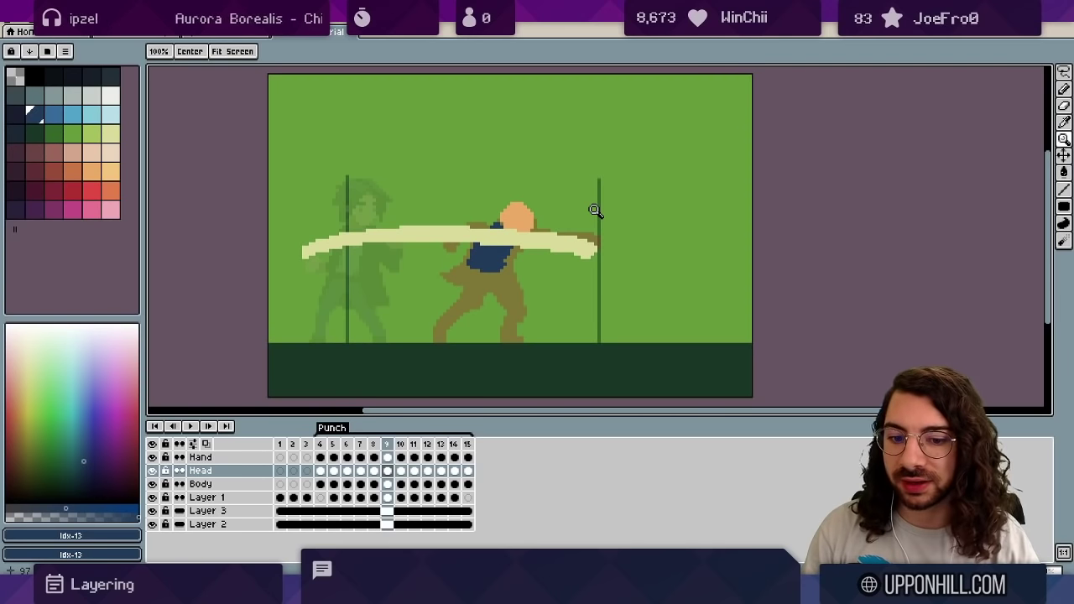
Set frame 9's duration to 300 milliseconds and play back the punch.
left_click(388, 444)
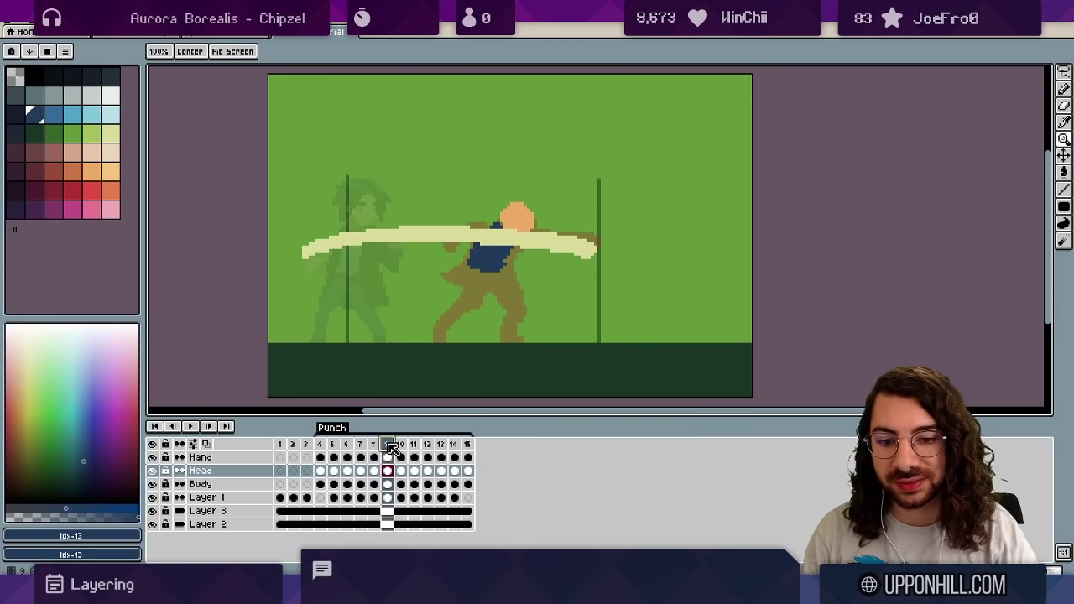
double_click(391, 446)
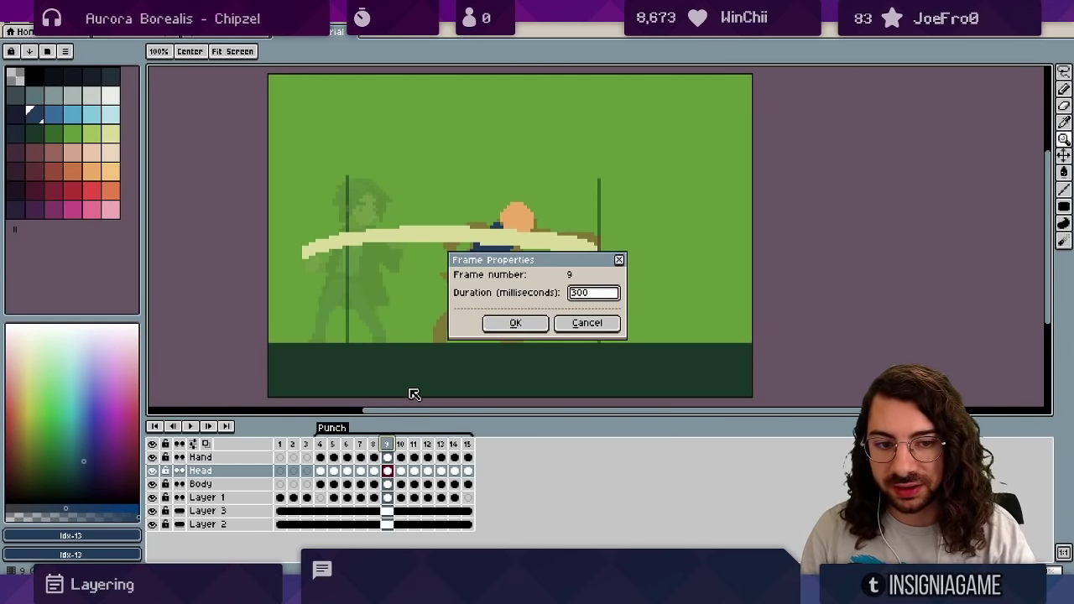
key("Return")
key("Return")
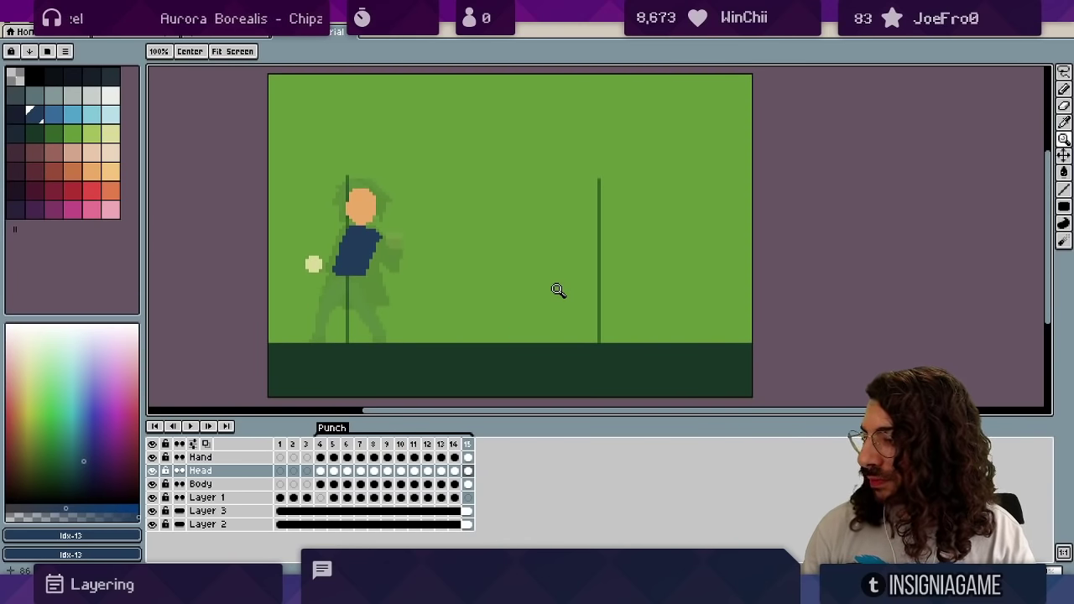
Set frame 9's duration to 200 milliseconds and play back the punch at a smaller view scale.
double_click(387, 445)
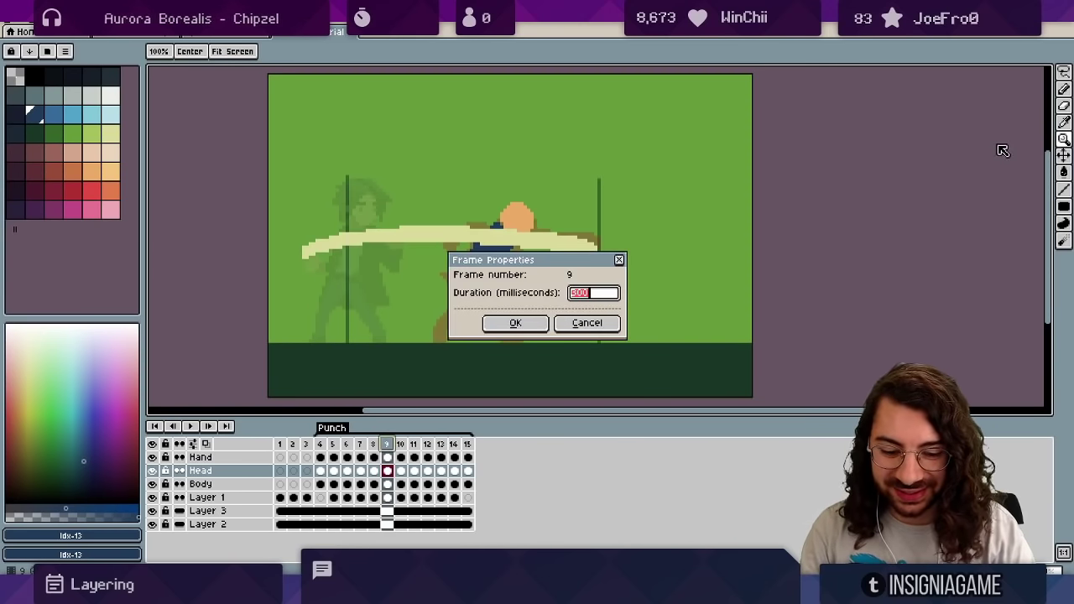
type("200")
key("Return")
key("Return")
scroll(496, 289, "down", 1)
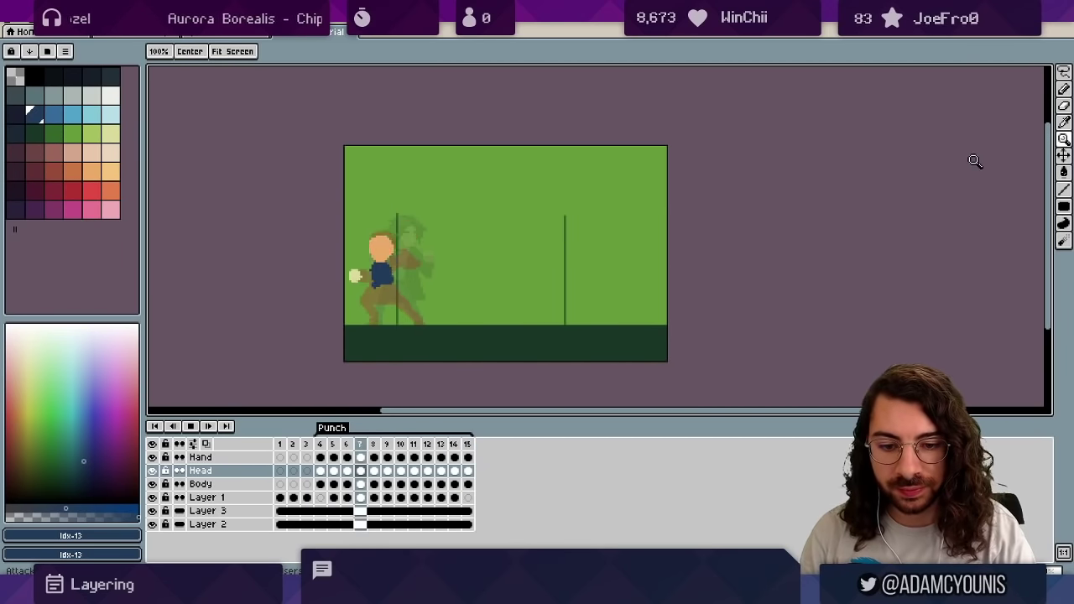
key("Return")
Insert a linked copy of frame 9 as frame 10, making the hand, head, body and Layer 1 layers continuous only for the insertion.
left_click(444, 276)
key("v")
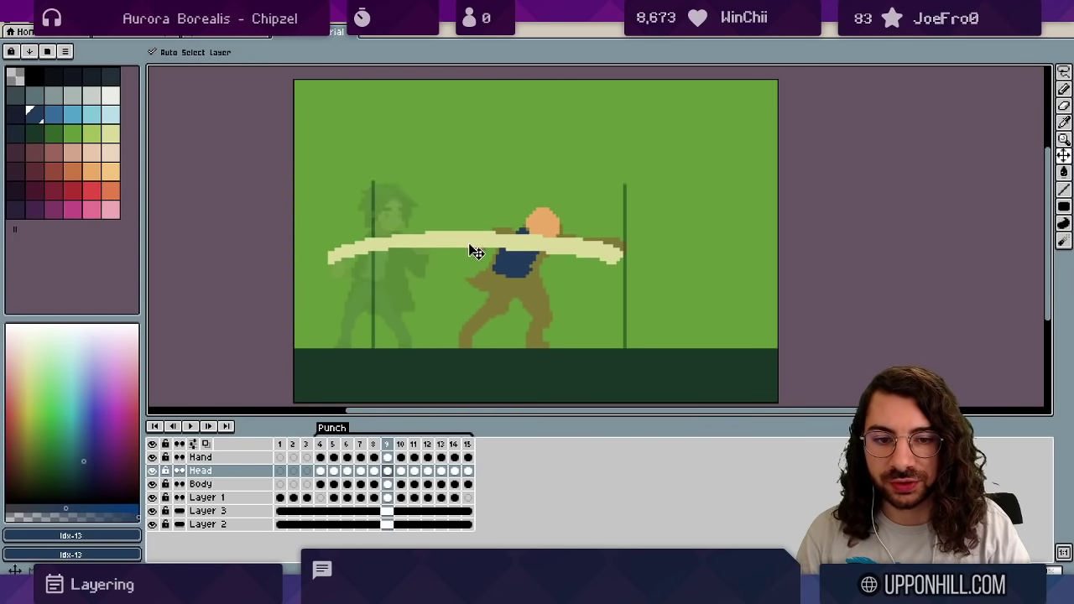
left_click(475, 251)
key("m")
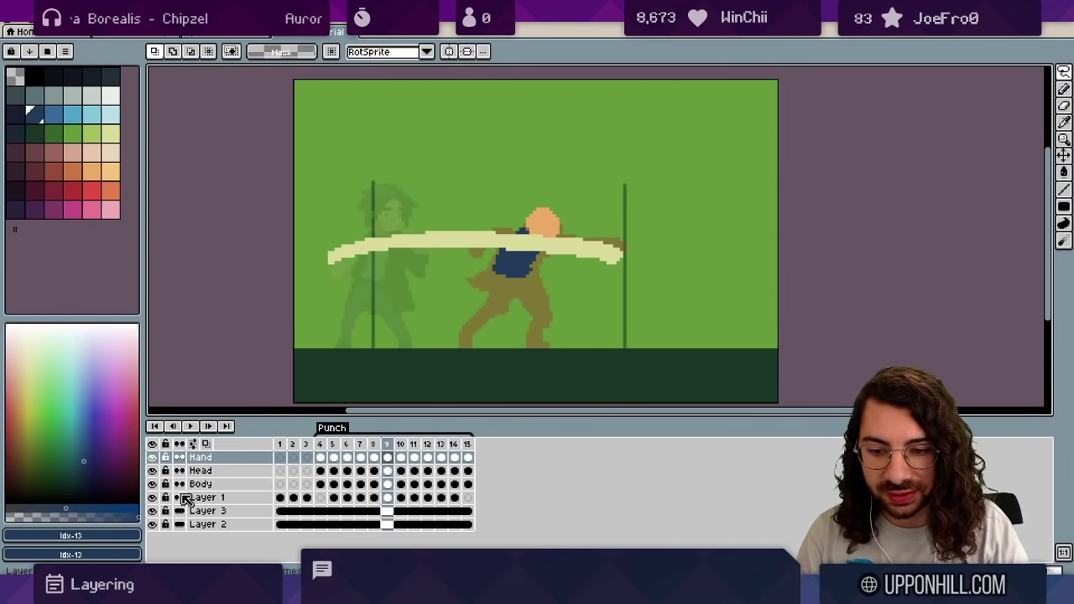
key("i")
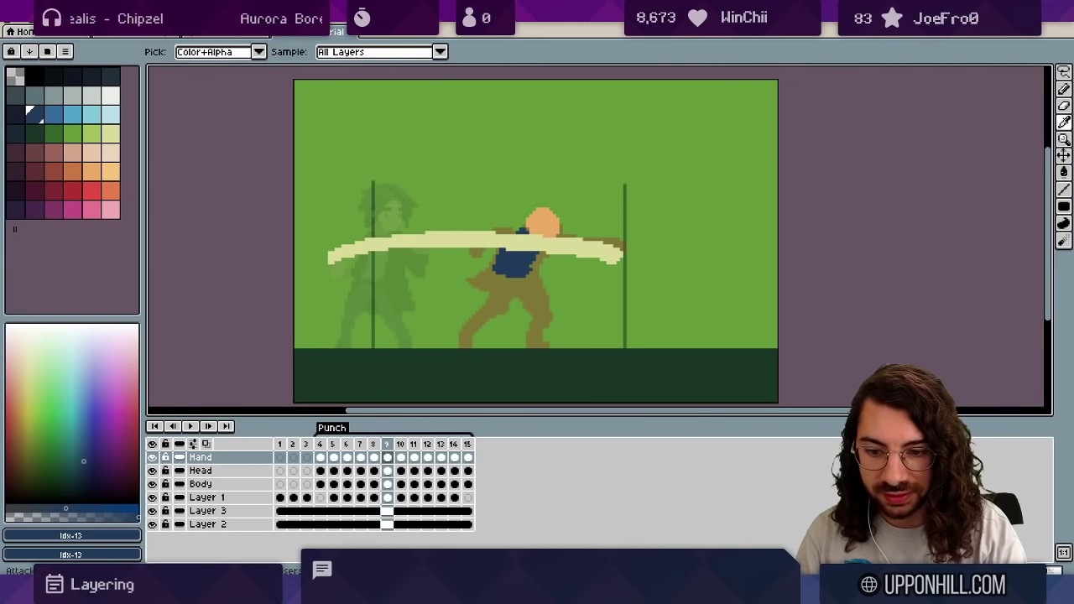
key("alt+n")
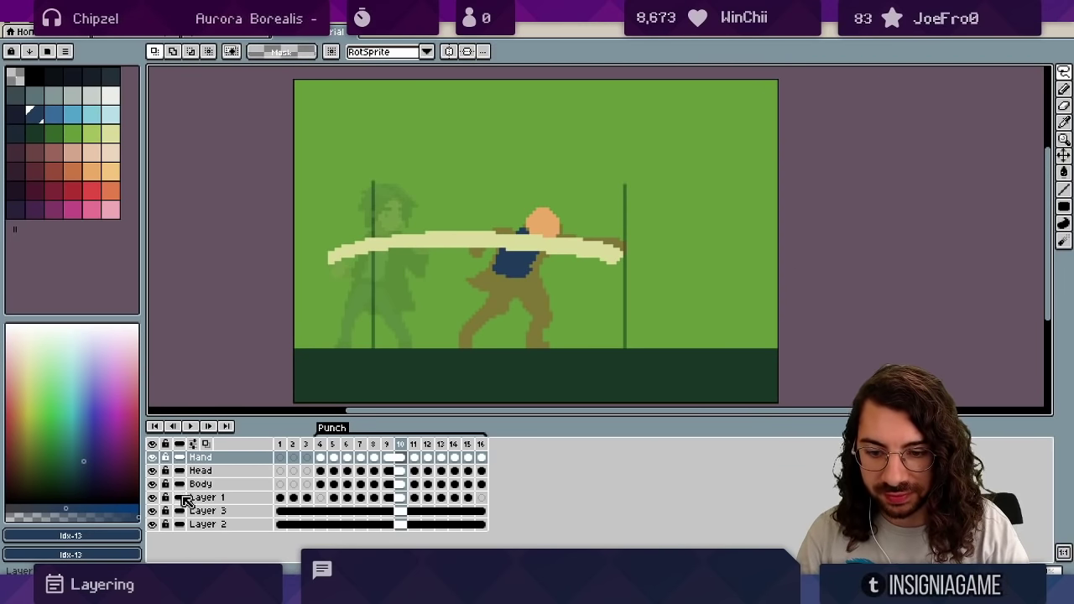
left_click_drag(185, 499, 180, 457)
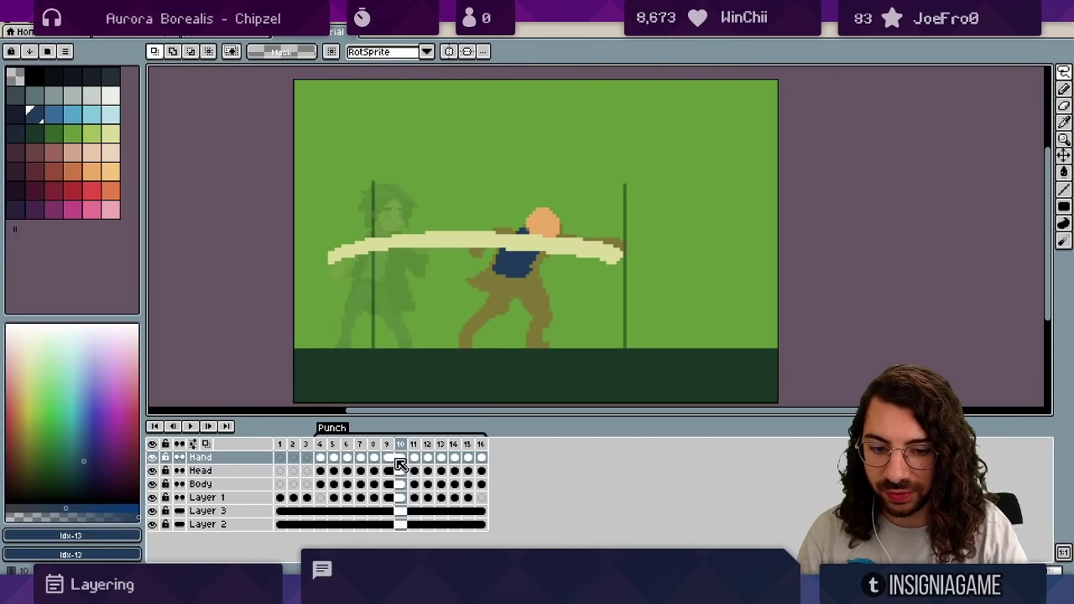
Cut the long smear away from the round fist on the Hand layer and paste it onto a new layer in frame 9.
key("ctrl+alt+c")
key("Escape")
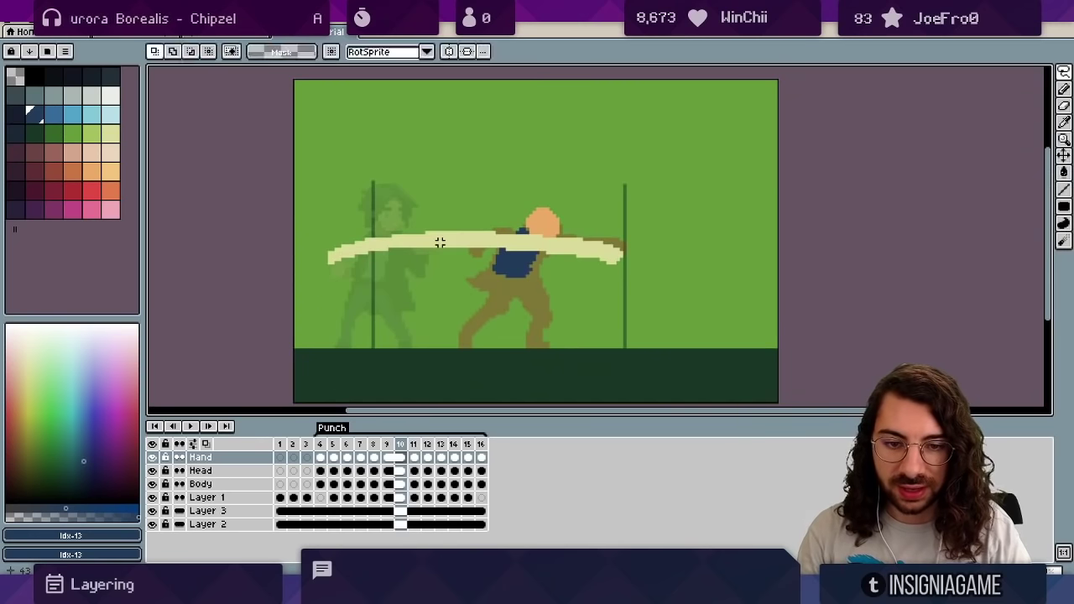
mouse_move(373, 199)
left_mouse_down()
mouse_move(395, 307)
mouse_move(584, 256)
mouse_move(611, 227)
mouse_move(574, 186)
left_mouse_up()
key("Delete")
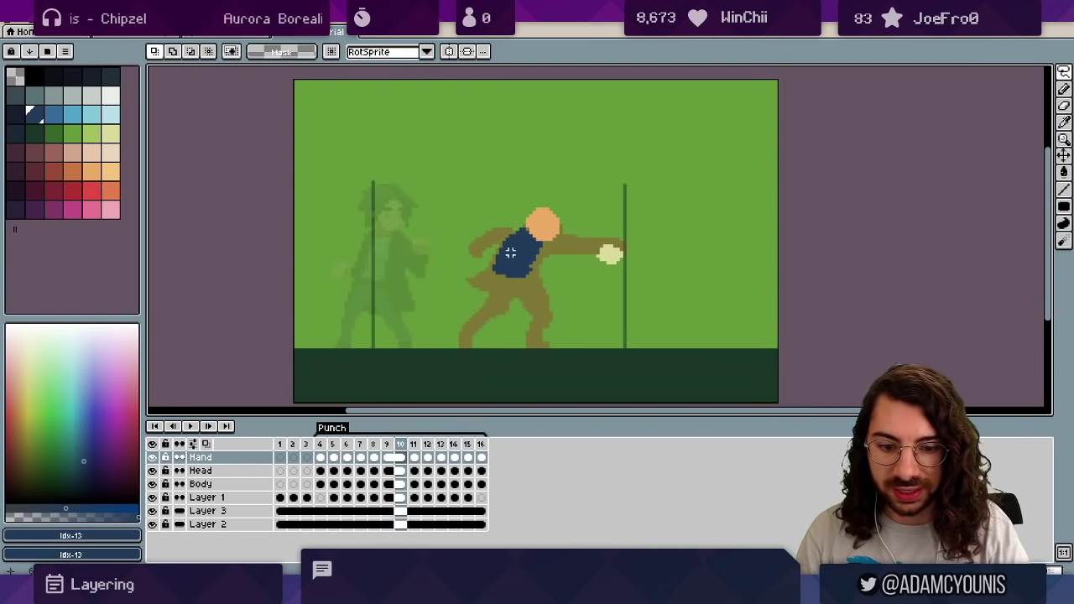
key("shift+n")
key("ctrl+v")
key("ctrl+z")
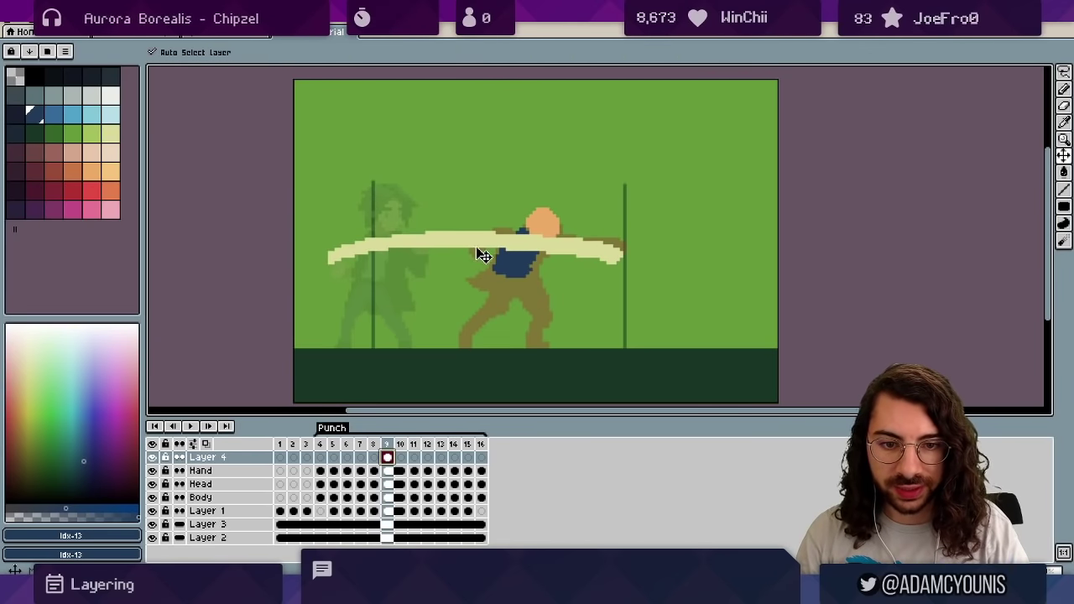
left_click_drag(480, 243, 477, 239)
key("ctrl+z")
Fill the separated smear in frame 9 with white (Idx-11).
left_click(113, 98)
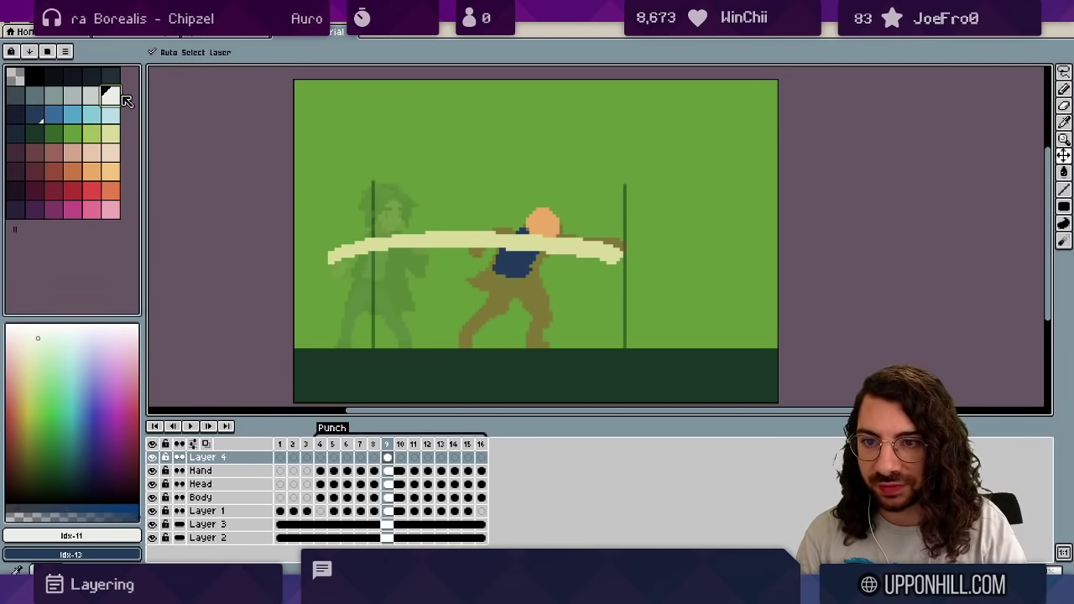
key("g")
left_click(432, 246)
key("b")
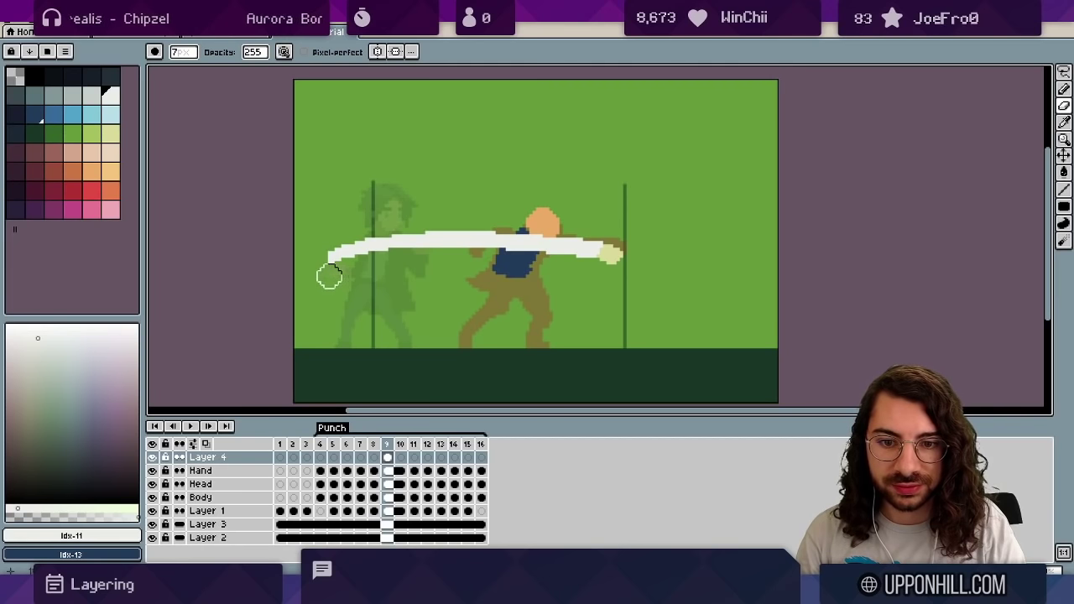
Taper the white smear behind the head and paint white impact streaks above and below the fist in frame 9.
key("e")
key("period")
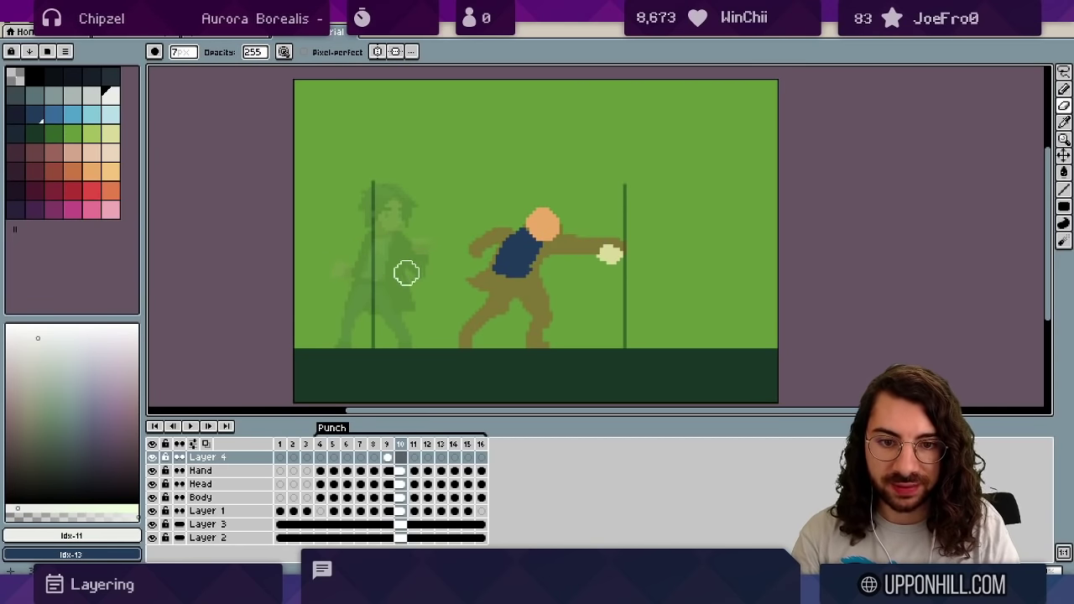
key("b")
key("comma")
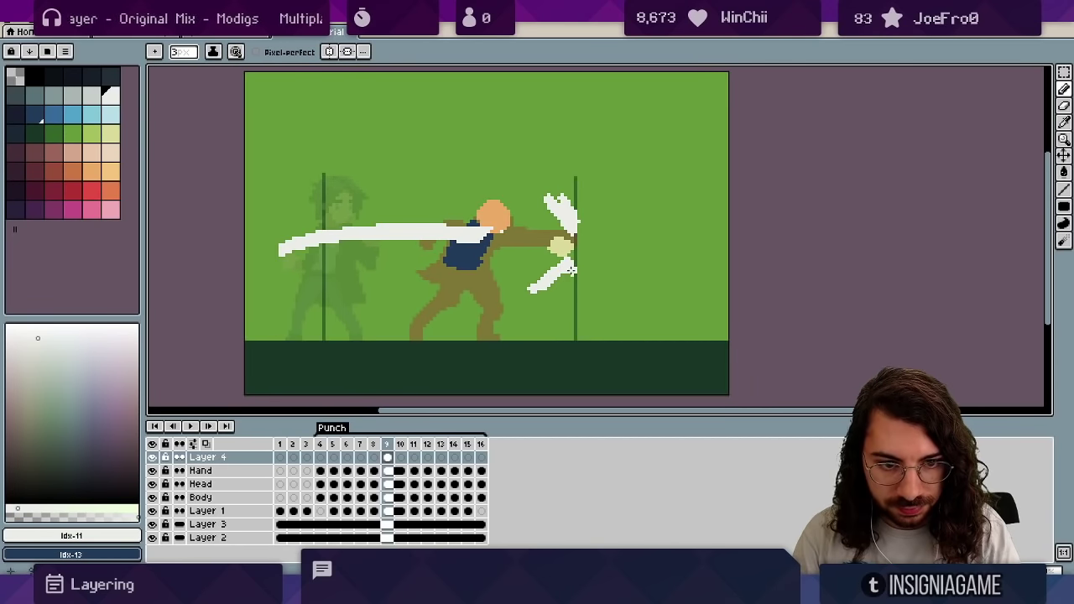
key("e")
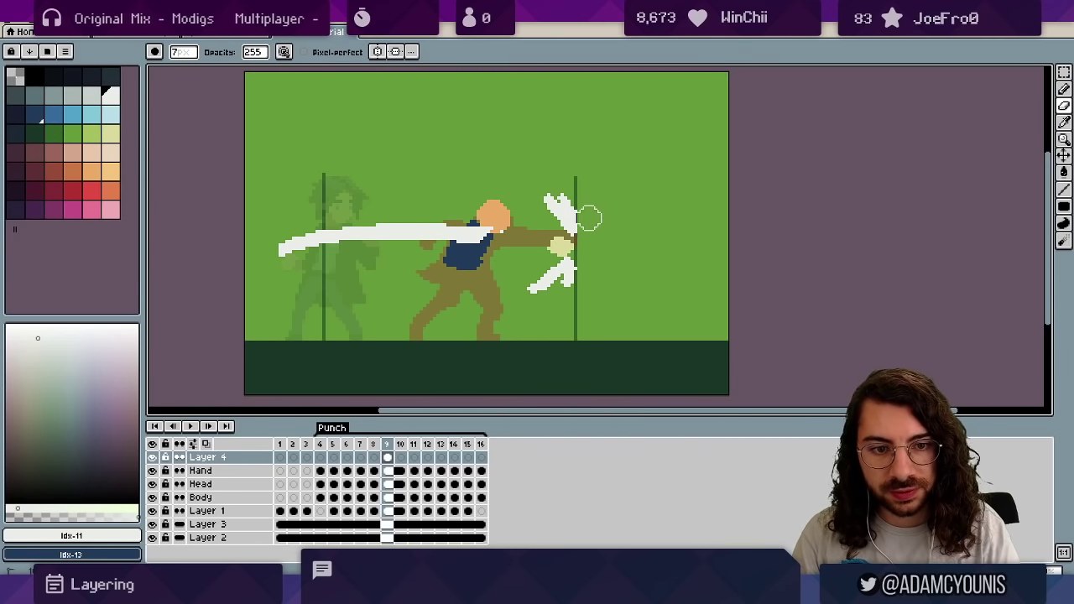
key("b")
Paint small white impact sparks around the punch point on Layer 4 in frames 10 and 11.
key("comma")
key("period")
key("period")
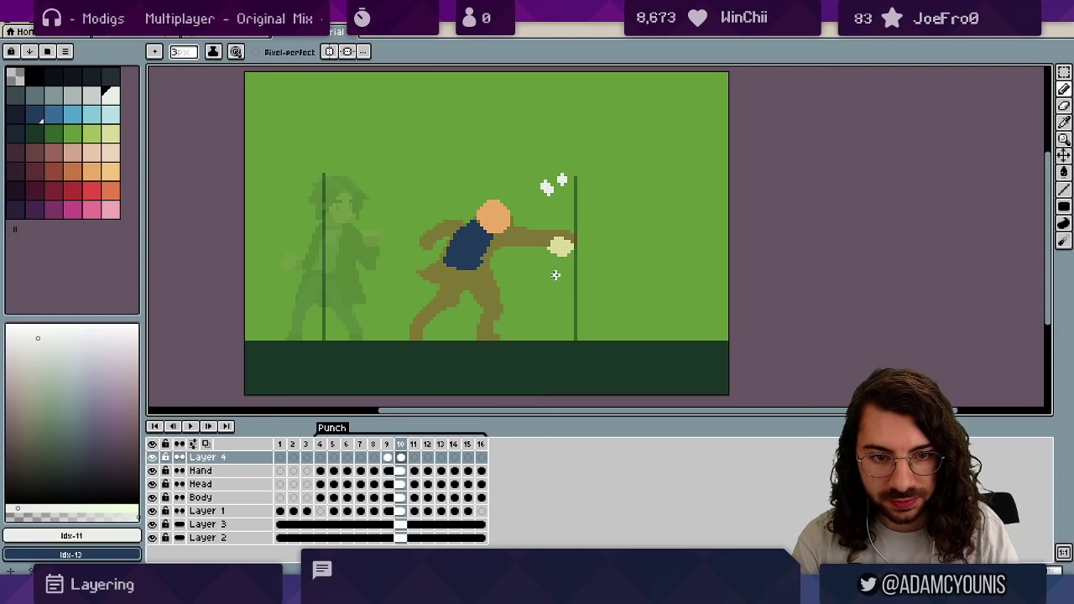
key("period")
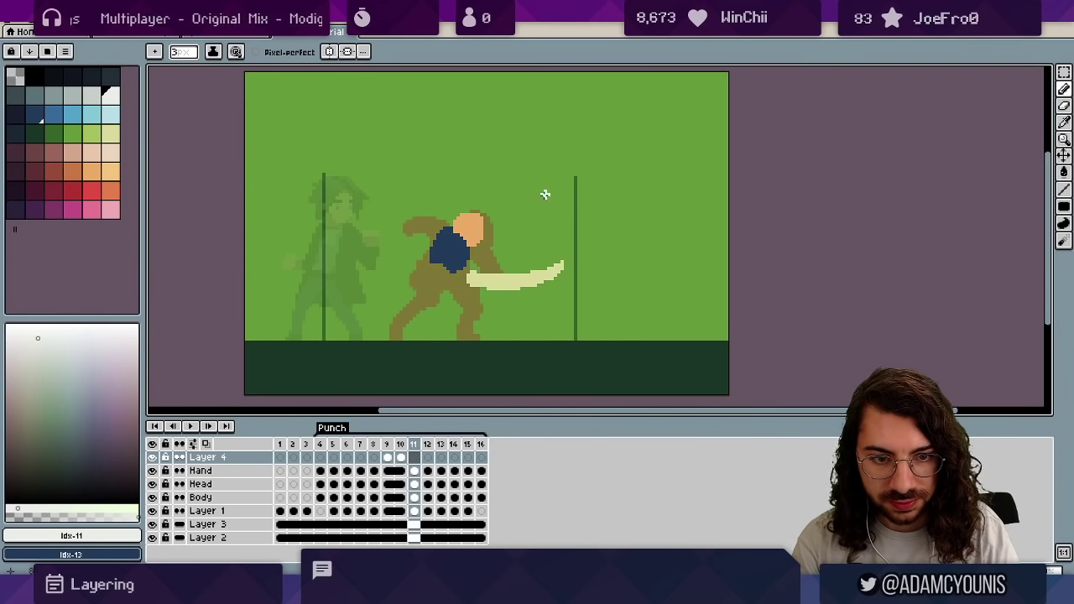
Play back the punch to judge the white smear and impact sparks, stopping at frame 9.
left_click(205, 444)
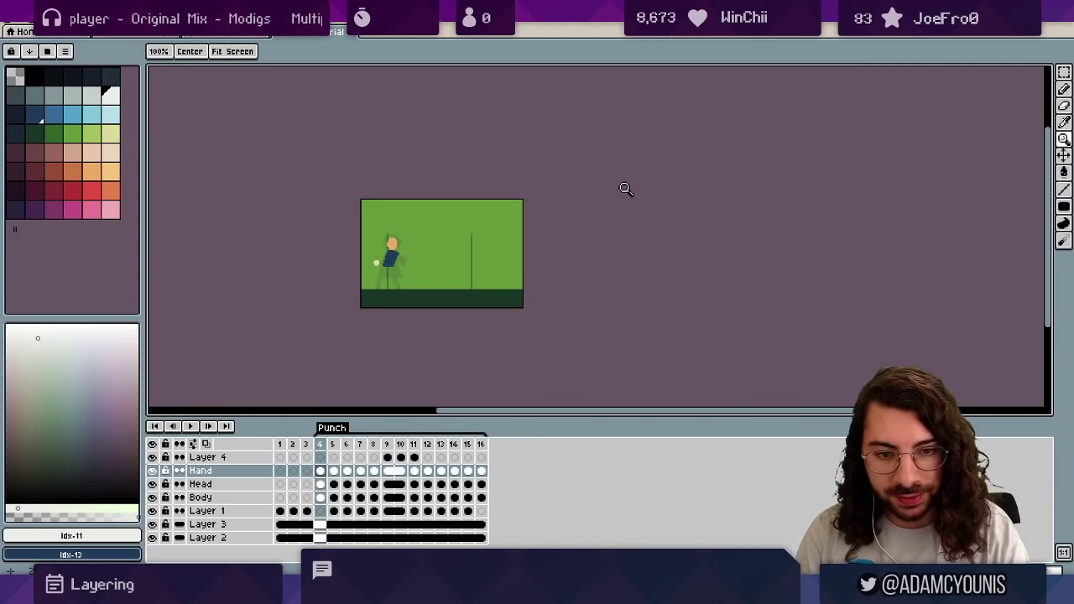
key("Return")
left_click(401, 260)
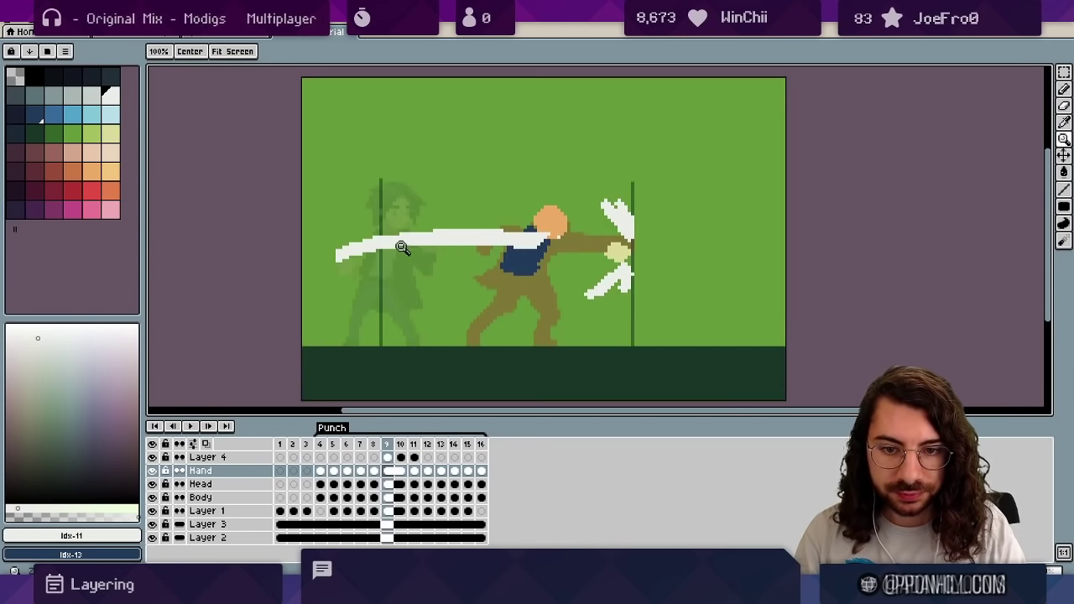
Erase gaps in the white smear's trailing end on Layer 4 in frame 9, breaking it into separate fragments.
key("b")
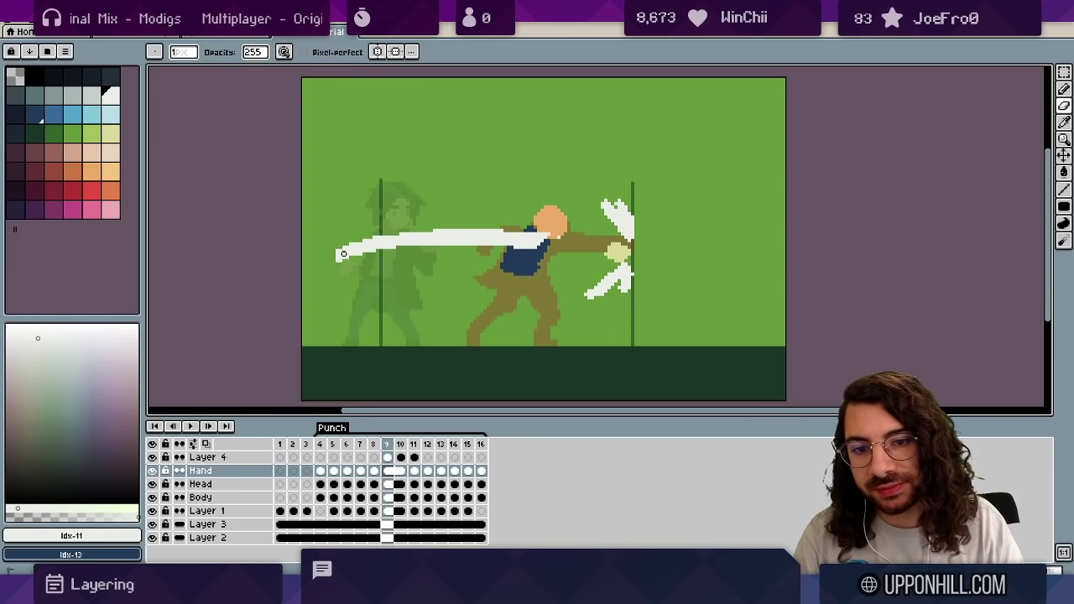
key("Up")
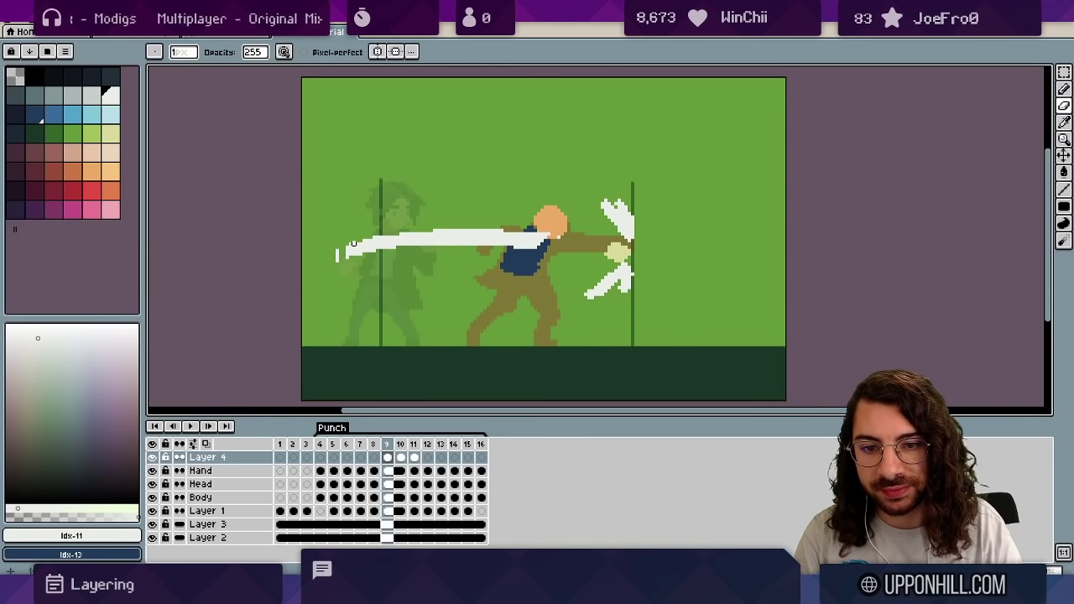
mouse_move(372, 235)
left_mouse_down()
mouse_move(428, 224)
mouse_move(416, 248)
left_mouse_up()
key("ctrl+z")
key("ctrl+z")
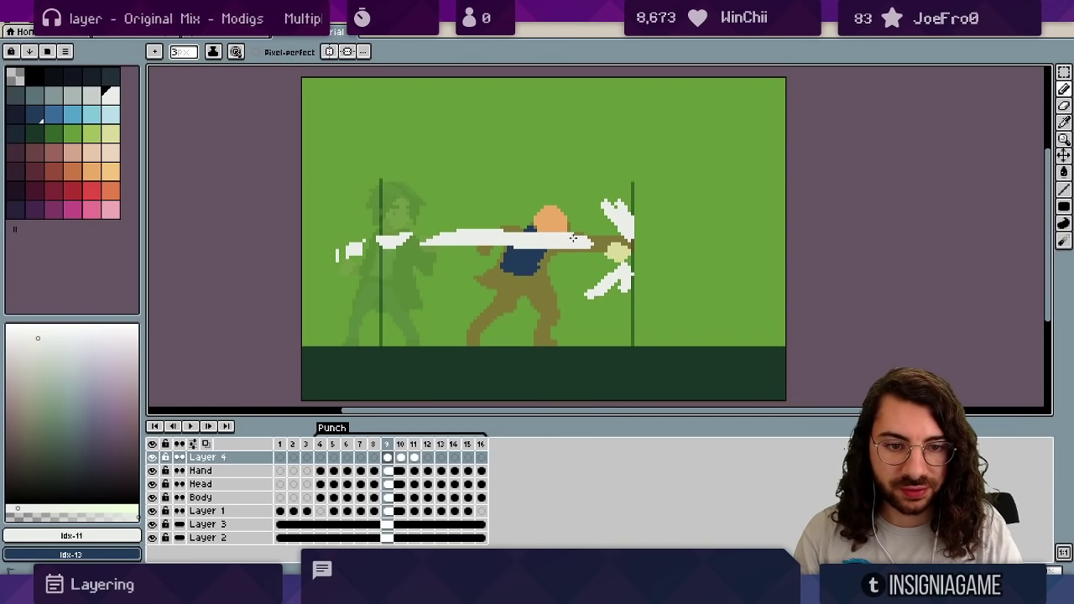
left_click_drag(406, 235, 394, 246)
left_click_drag(480, 232, 504, 245)
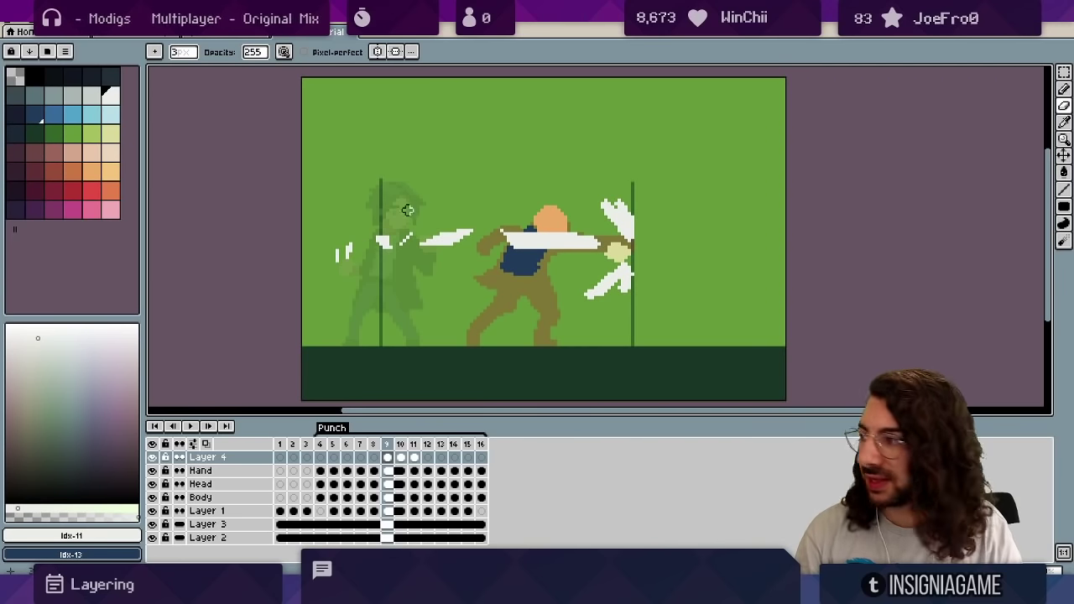
Refine the main white streak in frame 9, extending it back over the rear arm and forward to the fist.
key("b")
key("e")
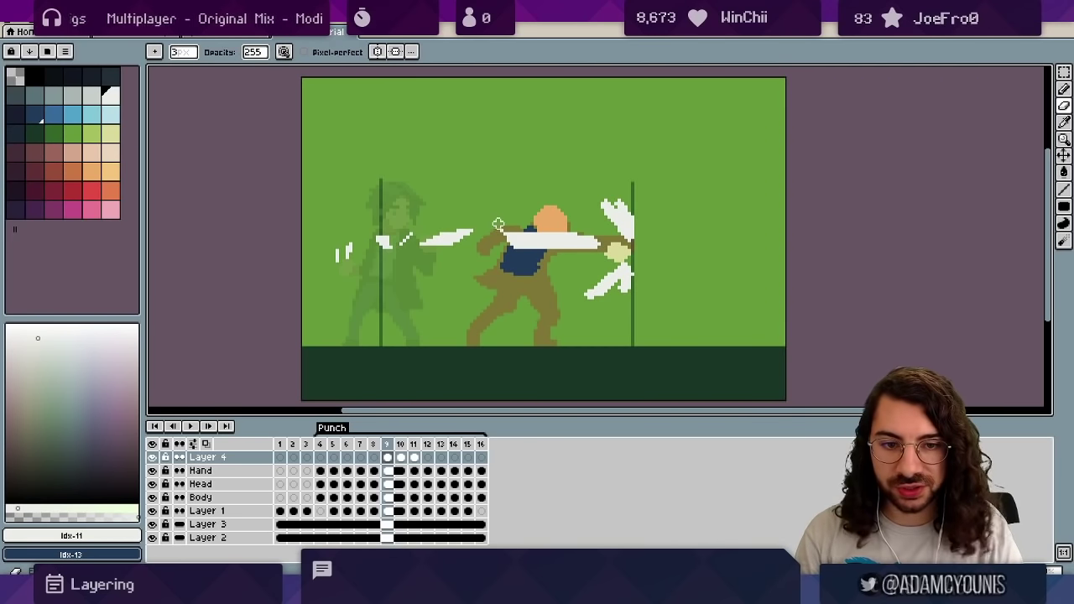
left_click(501, 226)
key("b")
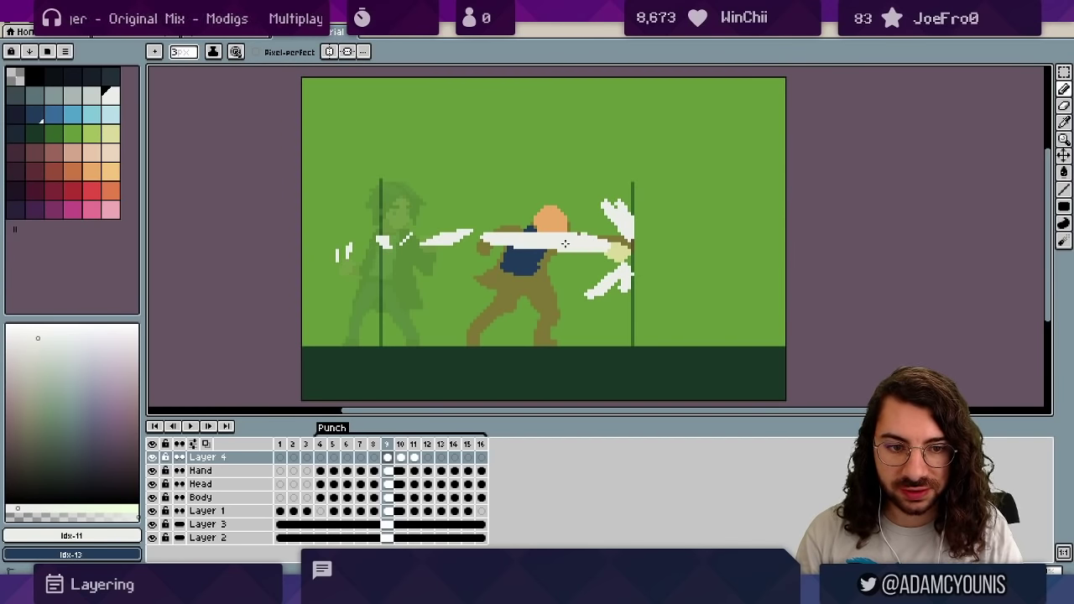
key("b")
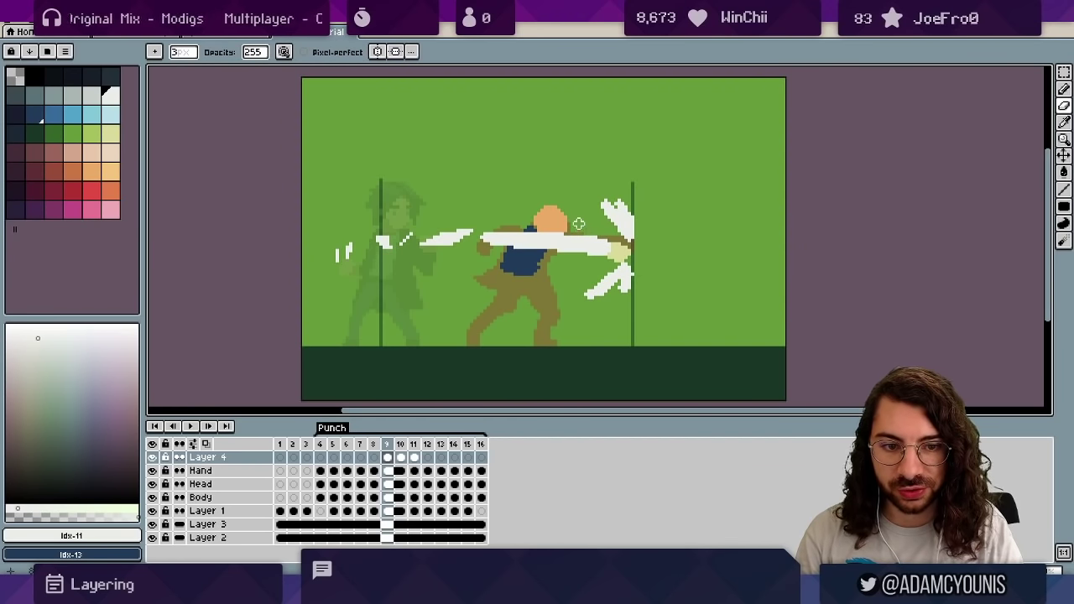
Lower Layer 4's opacity to about 105.
key("v")
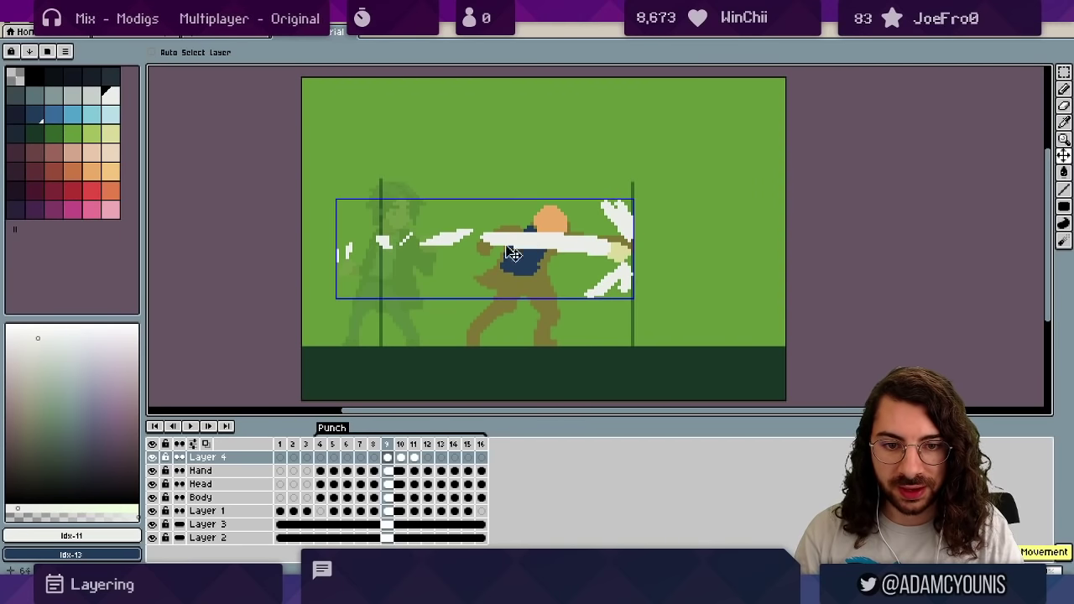
double_click(227, 459)
left_click(602, 189)
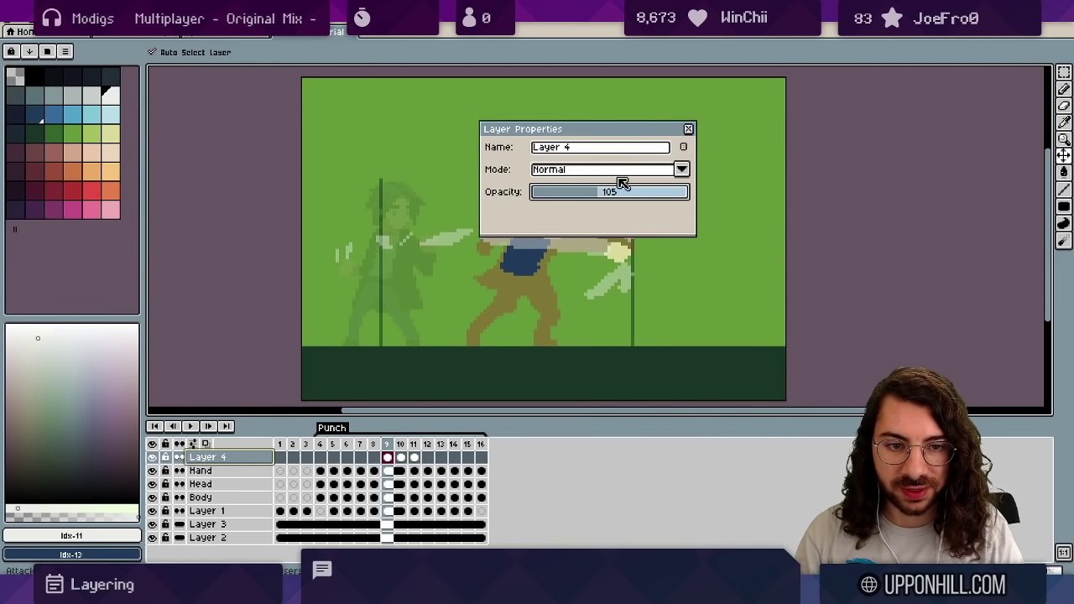
Close Layer 4's properties and play back the Punch animation to check the effect in motion.
left_click(691, 132)
key("Return")
key("z")
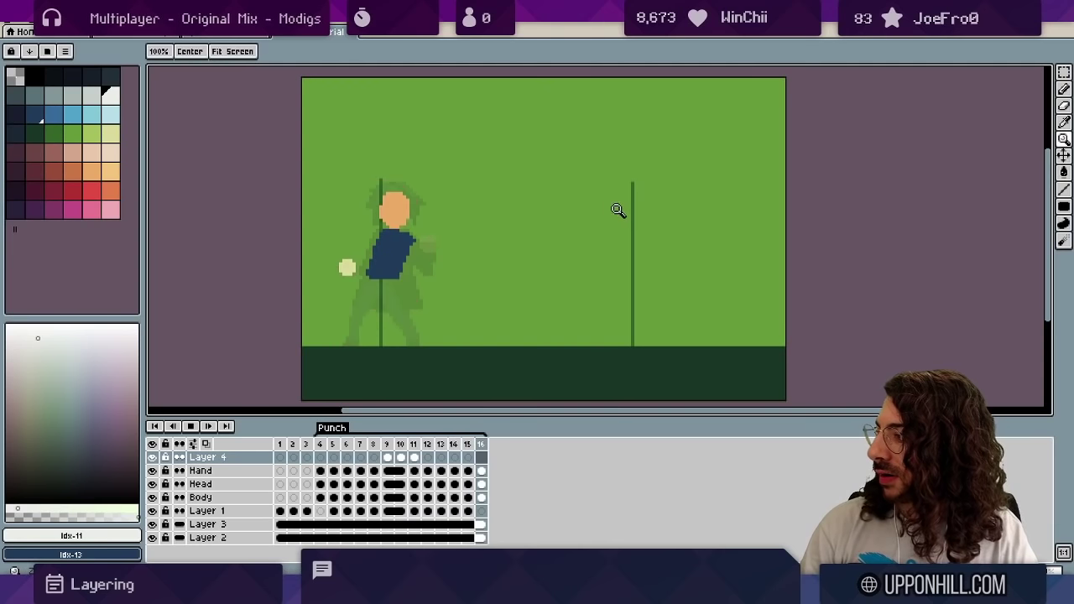
scroll(635, 162, "down", 4)
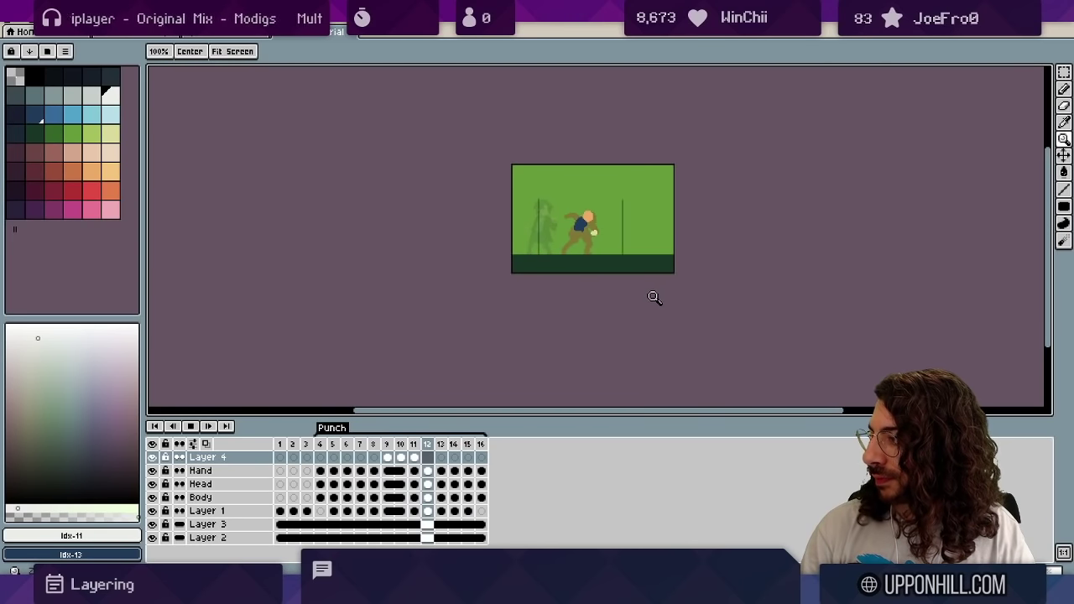
scroll(626, 234, "up", 1)
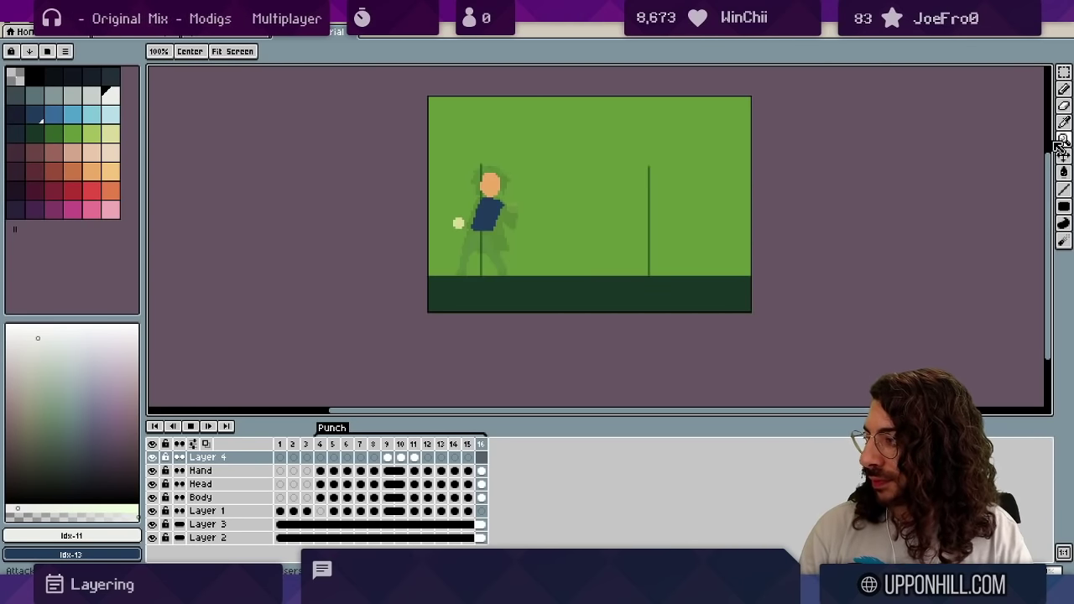
key("Return")
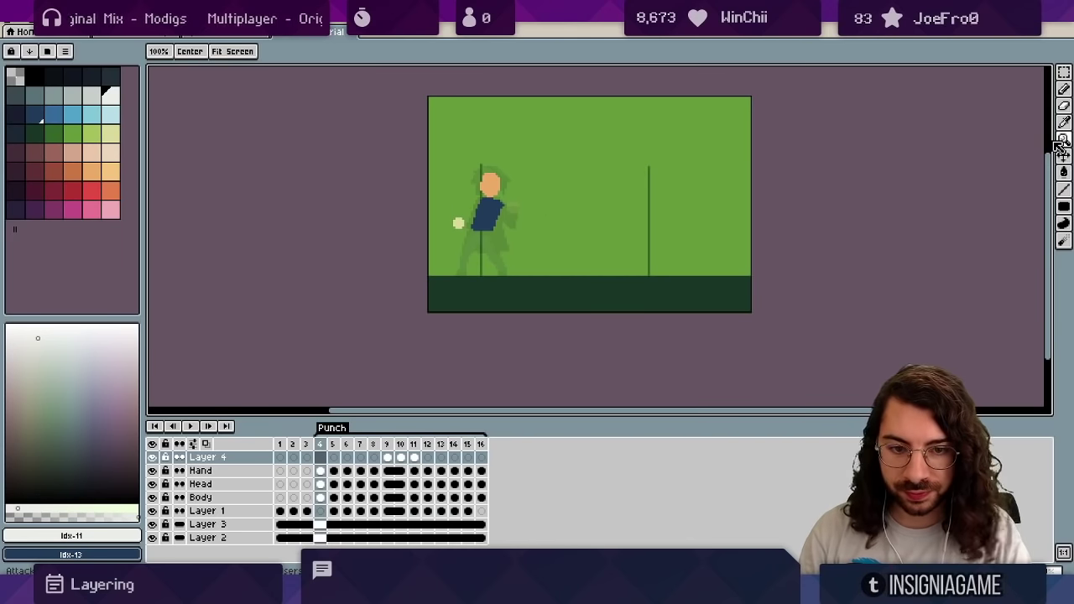
On Layer 4's frame 10, use onion skinning to draw breaking-up wisps behind the rear arm, along the punching arm and over the ghost figure.
key("Right")
key("Right")
key("Right")
key("Right")
key("Right")
key("Right")
key("Left")
scroll(549, 229, "up", 3)
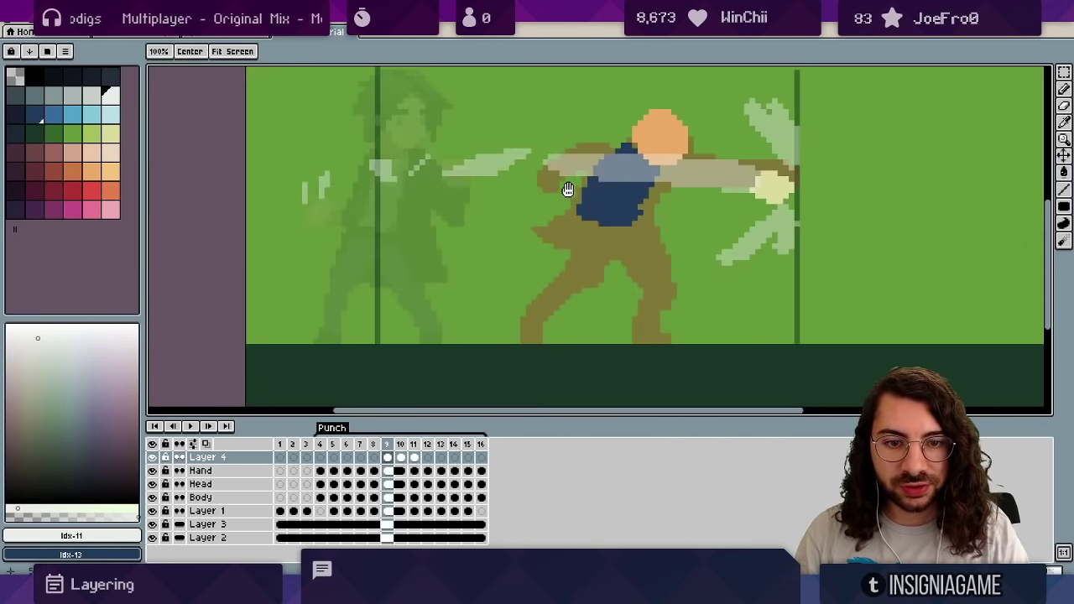
left_click(400, 456)
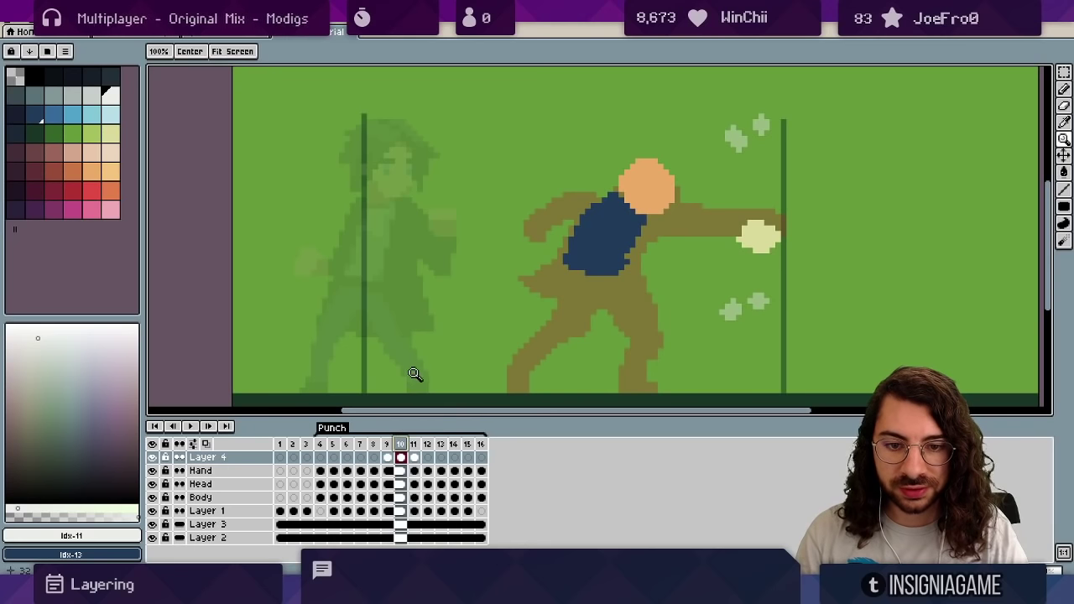
key("b")
left_click(207, 444)
mouse_move(493, 212)
left_mouse_down()
mouse_move(530, 214)
mouse_move(492, 223)
left_mouse_up()
left_click_drag(658, 222, 739, 228)
left_click_drag(378, 221, 392, 215)
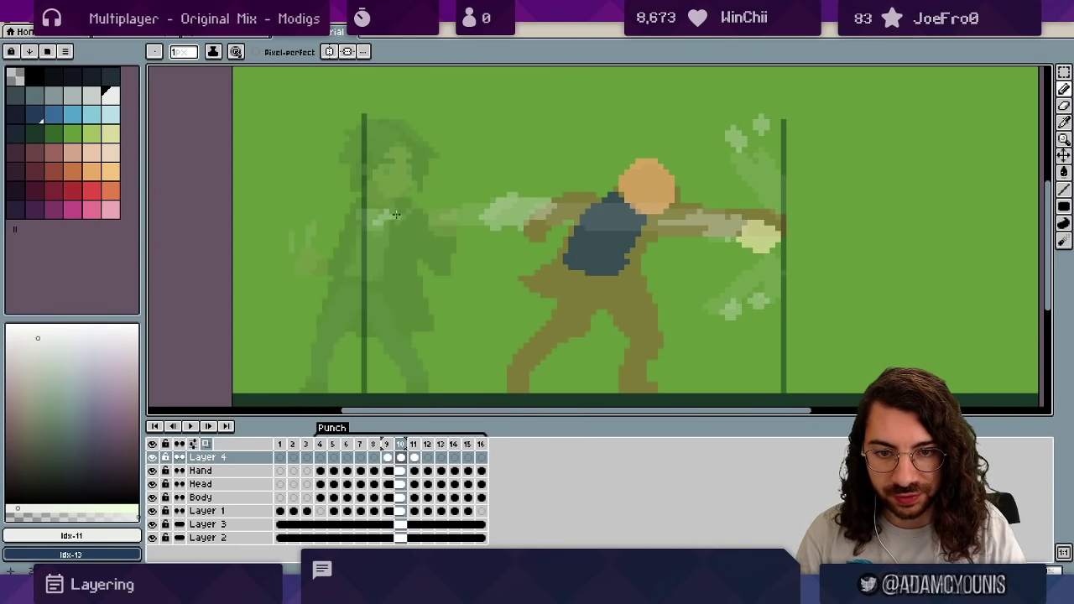
left_click(206, 444)
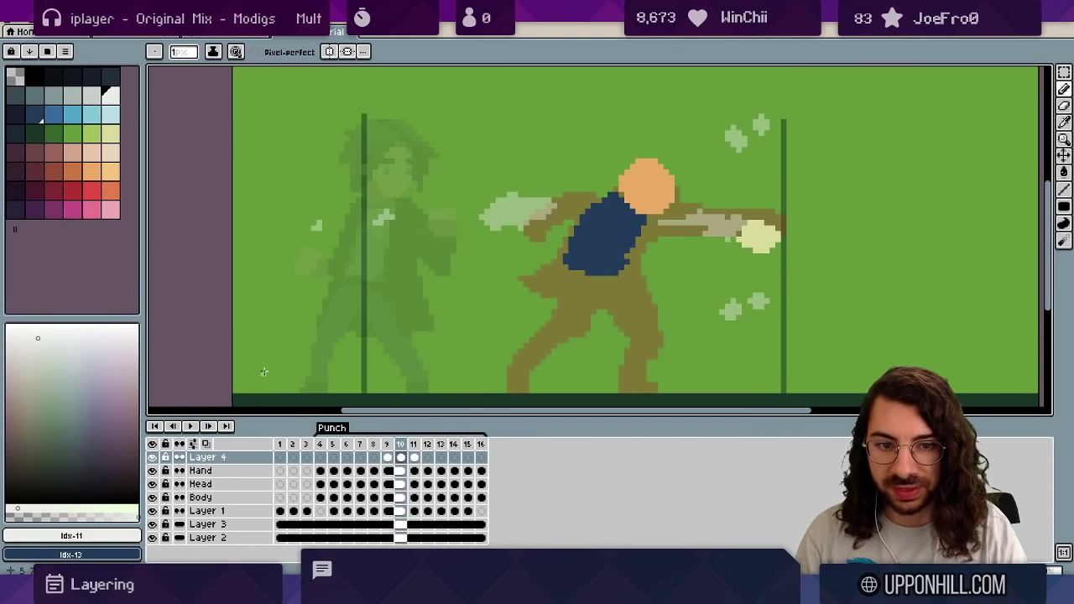
Flip between frames 8, 9 and 10 to compare how the punch trail changes.
key("Left")
key("Left")
key("Right")
key("Right")
key("Left")
key("Right")
key("Left")
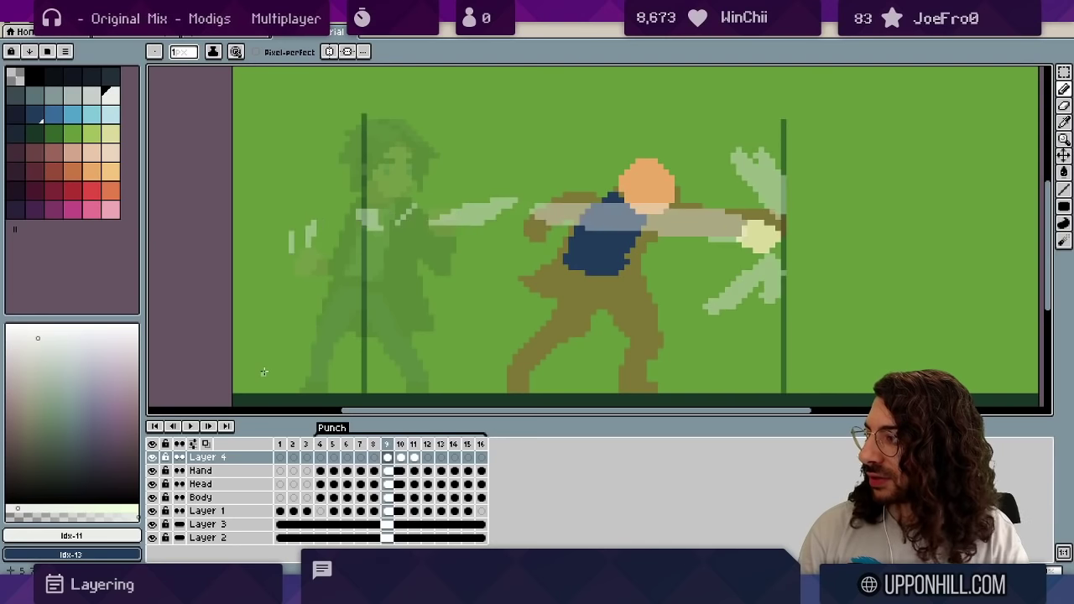
key("Right")
key("Left")
key("Right")
Erase parts of the wisp behind the rear arm on frame 10 to thin it.
key("e")
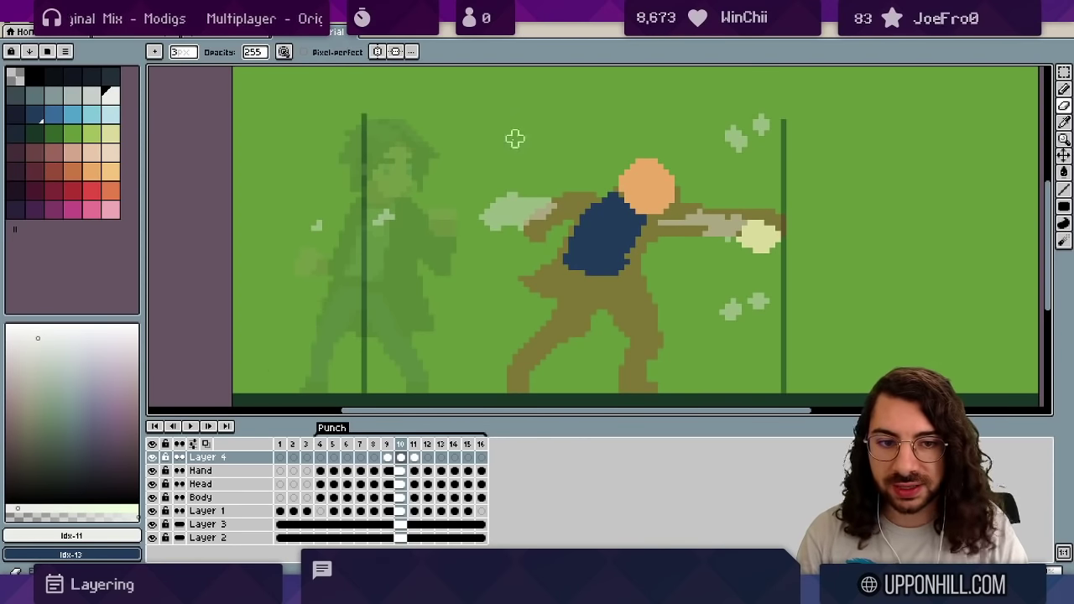
left_click_drag(499, 194, 539, 207)
mouse_move(486, 232)
left_mouse_down()
mouse_move(510, 227)
mouse_move(433, 200)
left_mouse_up()
Step back and forth through frames 7 to 11 to review how the punch effect appears and dissipates.
key("z")
key("Left")
key("Right")
key("Left")
key("Left")
key("Left")
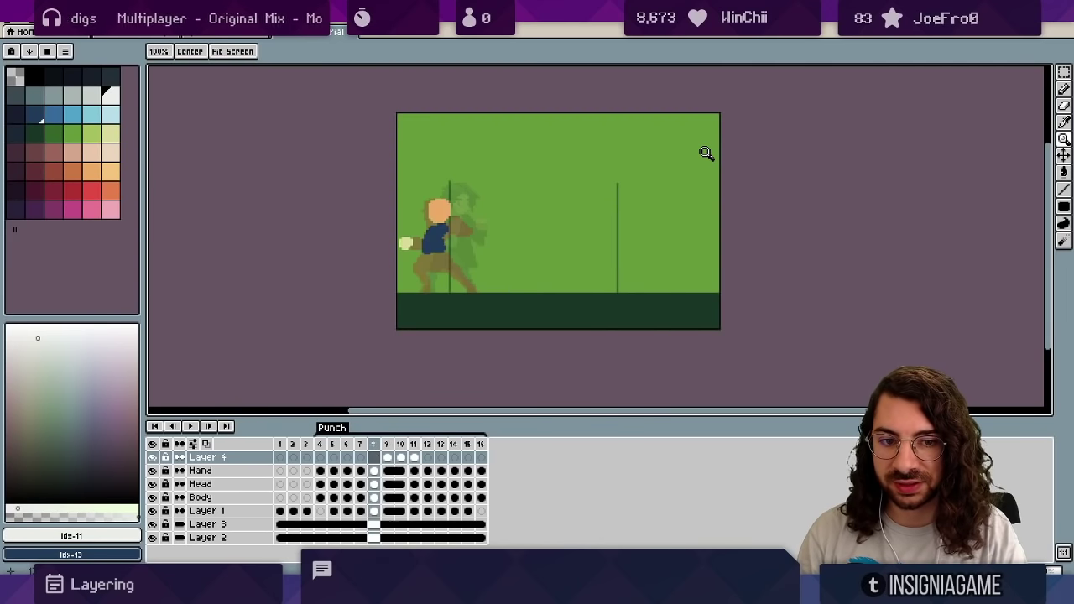
key("Right")
key("Right")
key("Right")
key("Left")
key("Left")
key("Left")
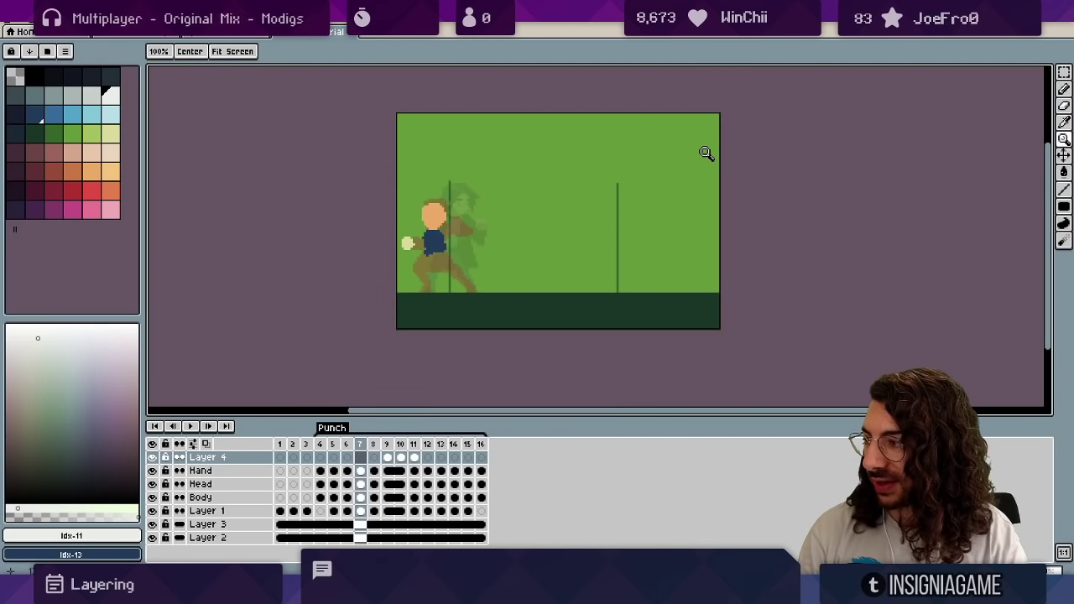
key("Right")
key("Right")
key("Right")
key("Right")
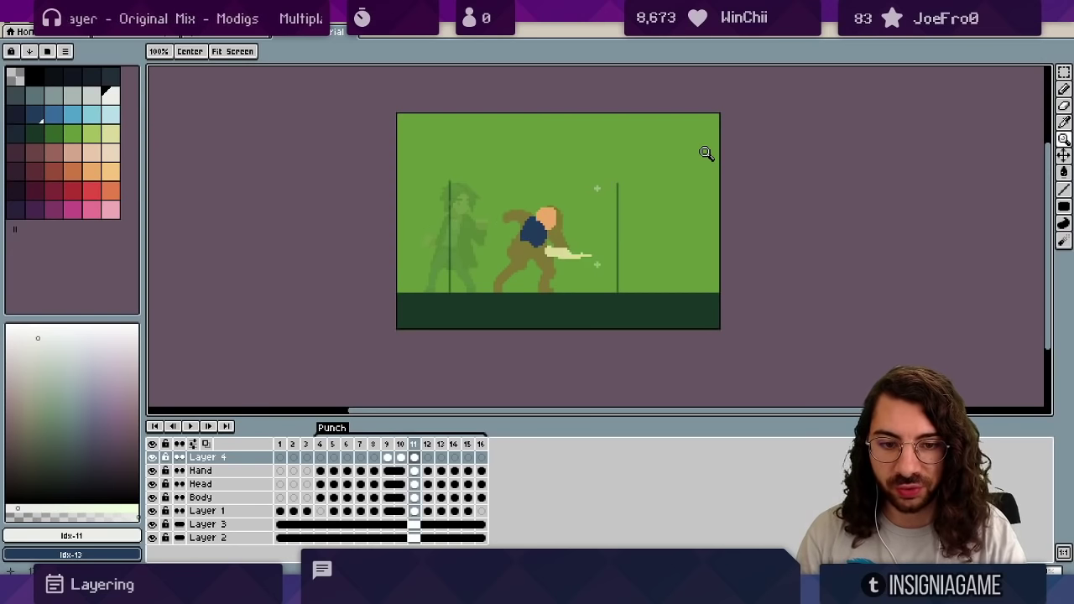
Draw the impact burst beyond the front guide line on Layer 4's frame 9 and its scattered wisps on frame 10.
scroll(473, 198, "up", 2)
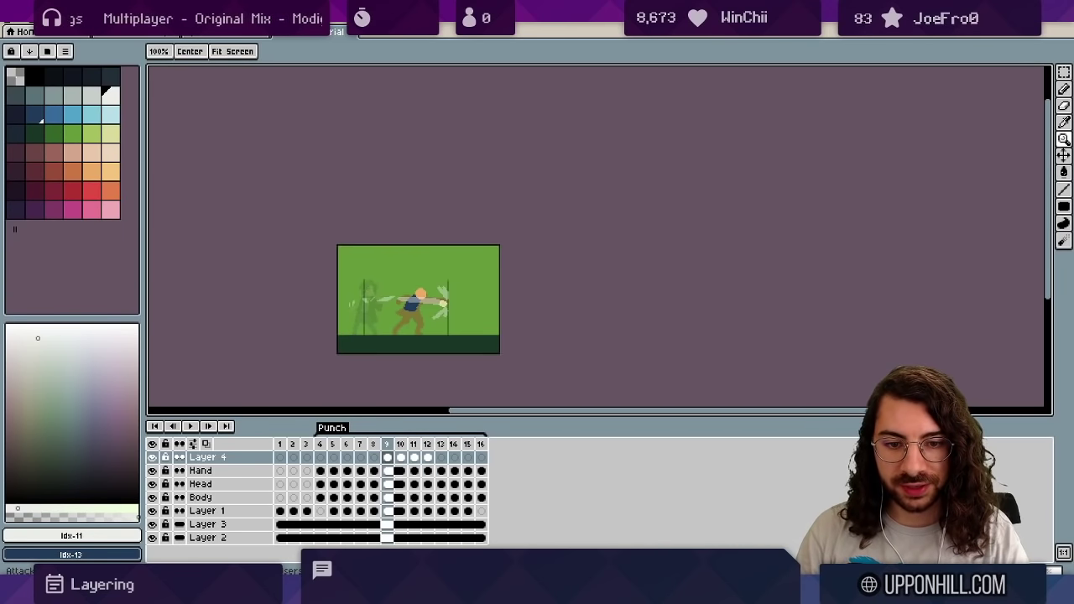
left_click(428, 282)
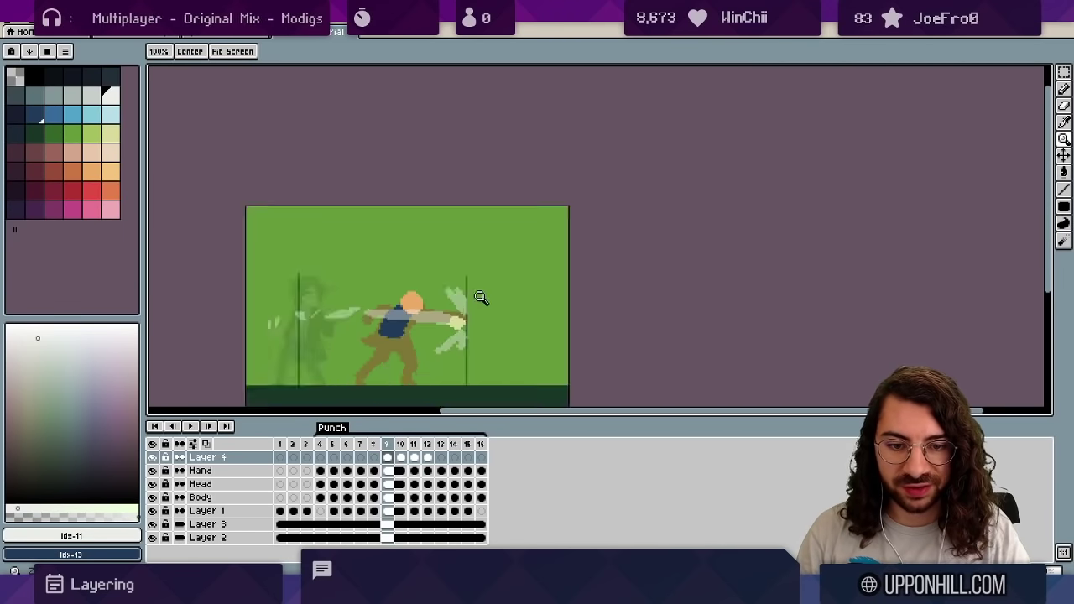
left_click(475, 336)
left_click_drag(475, 335, 467, 259)
left_click(484, 254)
key("b")
mouse_move(533, 247)
left_mouse_down()
mouse_move(451, 227)
mouse_move(499, 245)
mouse_move(486, 246)
mouse_move(548, 246)
left_mouse_up()
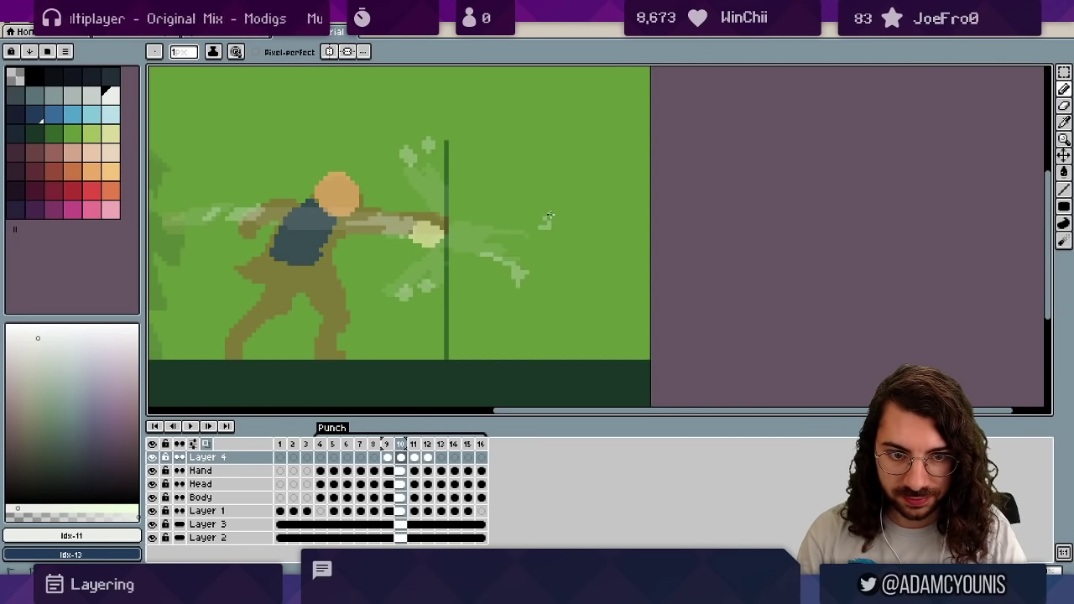
key("ctrl+z")
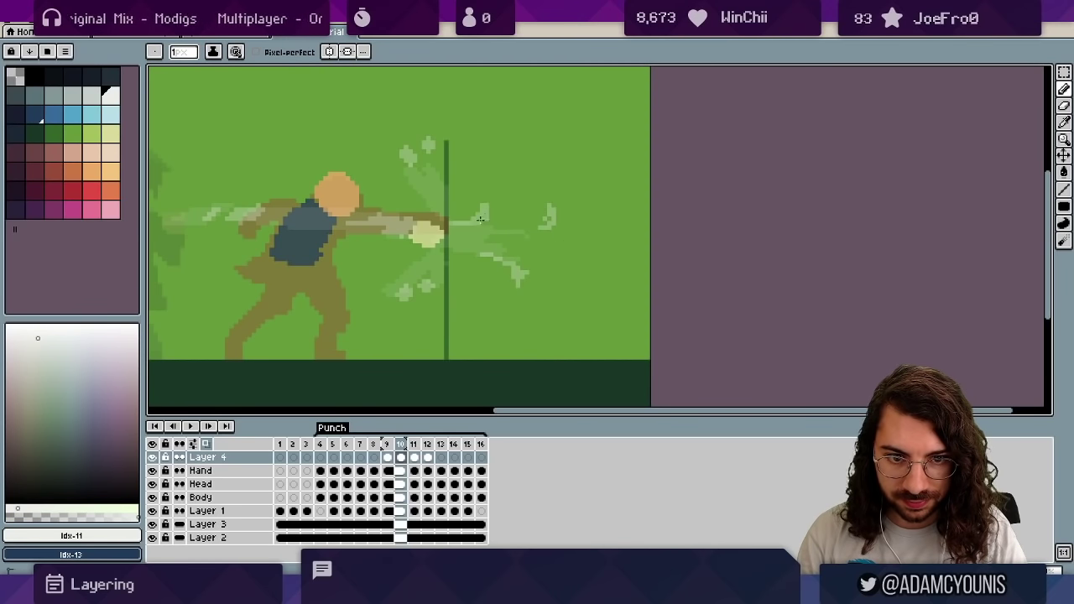
Draw shrinking specks beyond the front guide line on Layer 4's frames 11 and 12, checking them against the neighbouring frames.
key("period")
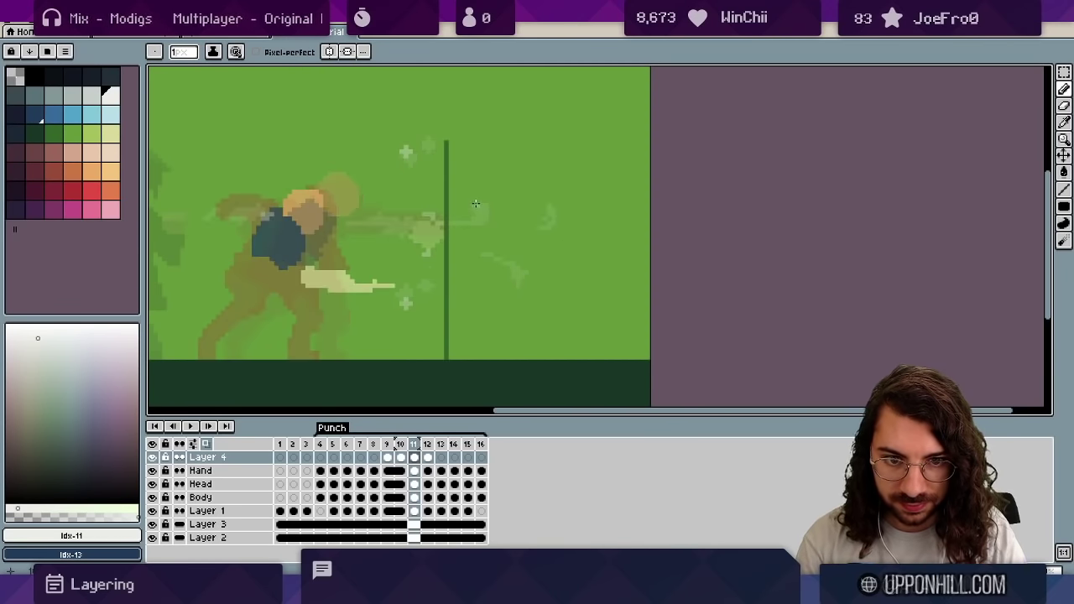
key("Right")
key("Left")
key("Left")
key("Left")
key("Right")
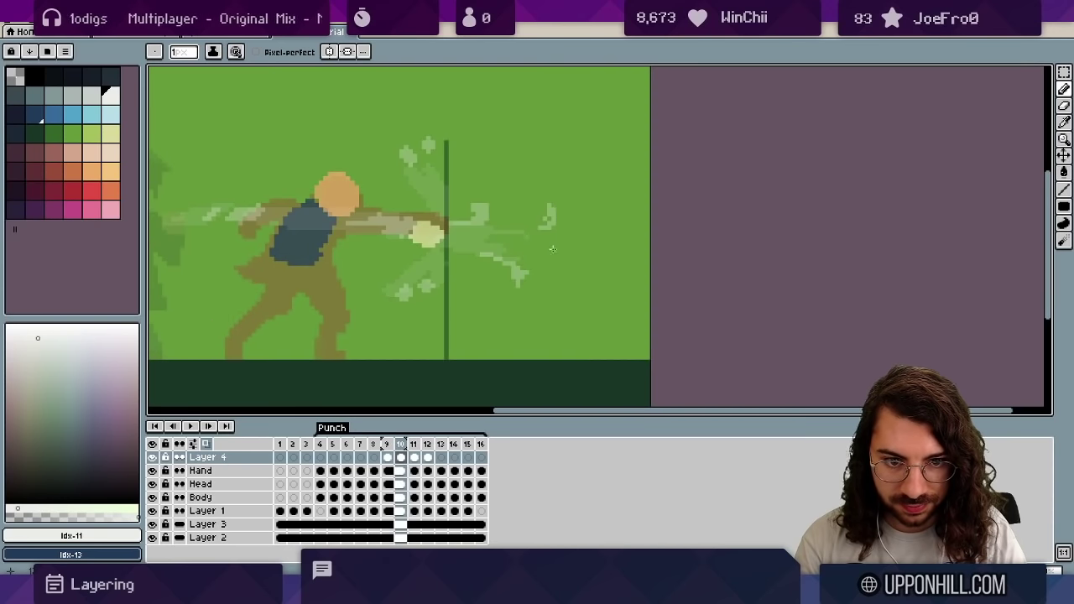
key("period")
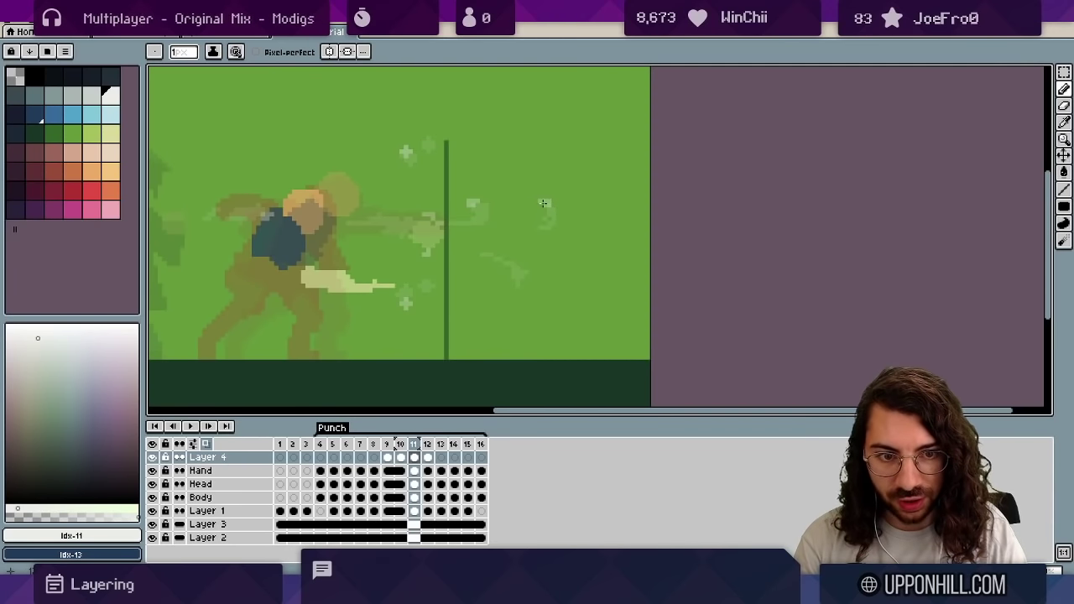
key("period")
key("Left")
key("Left")
key("Left")
key("Right")
key("Right")
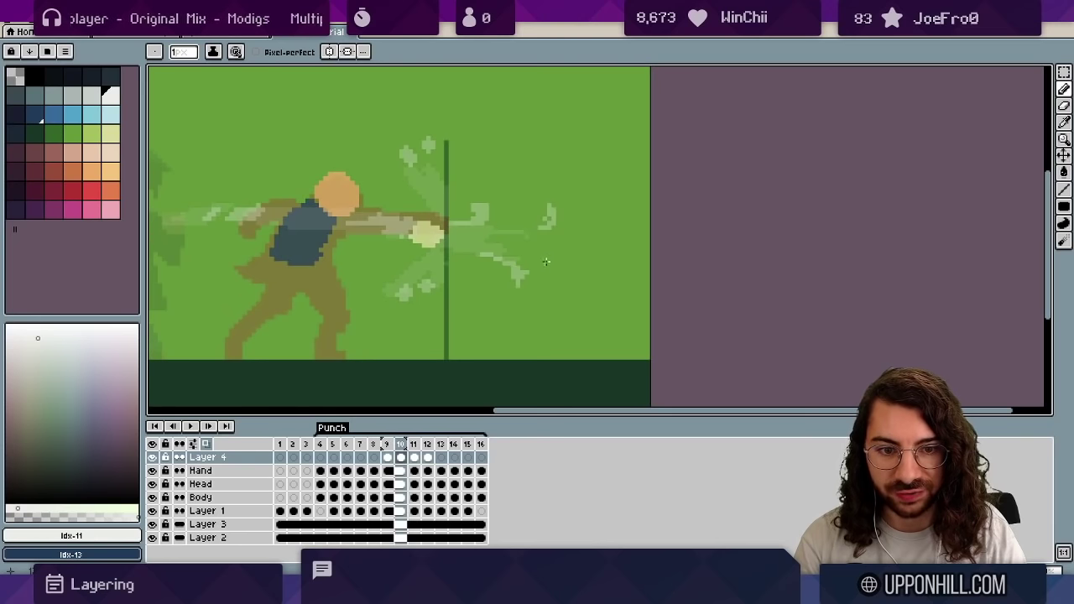
key("period")
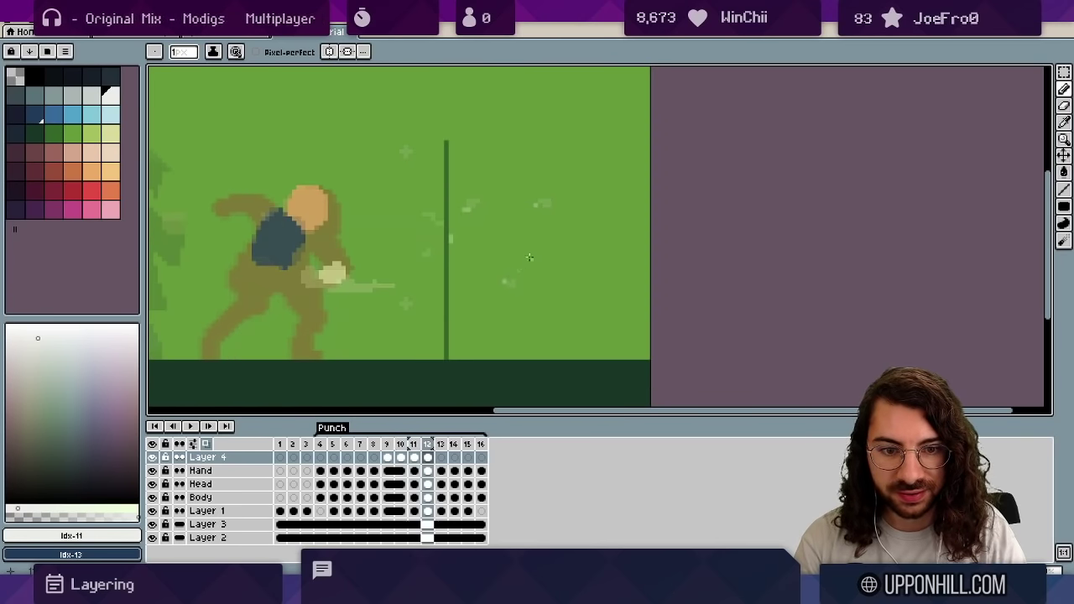
Turn off onion skinning and play back the Punch animation to review the complete effect.
left_click(208, 444)
key("z")
right_click(428, 273)
right_click(428, 273)
key("Return")
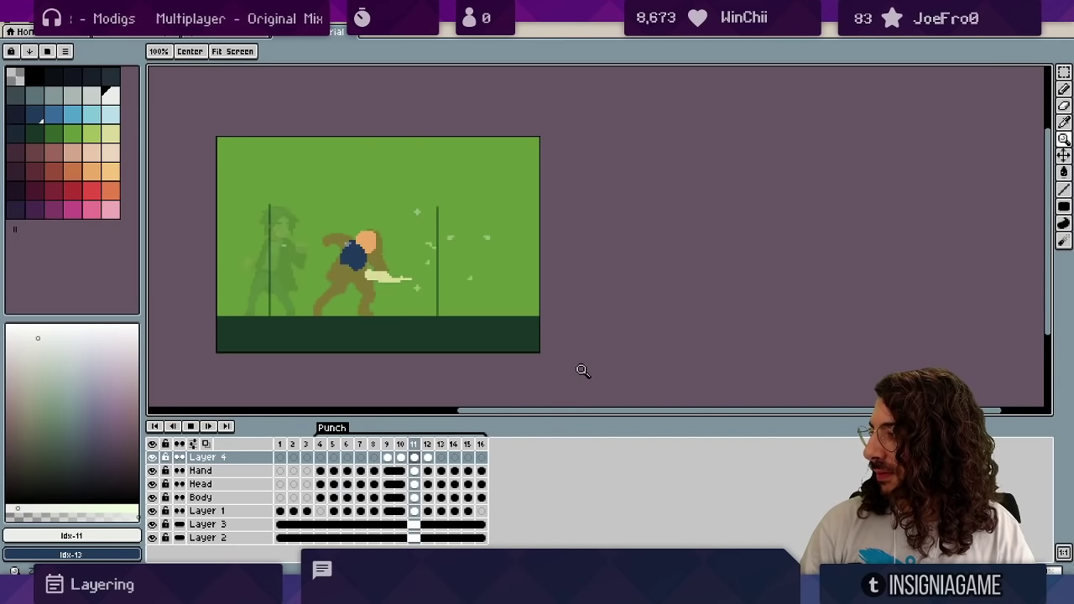
scroll(561, 229, "down", 1)
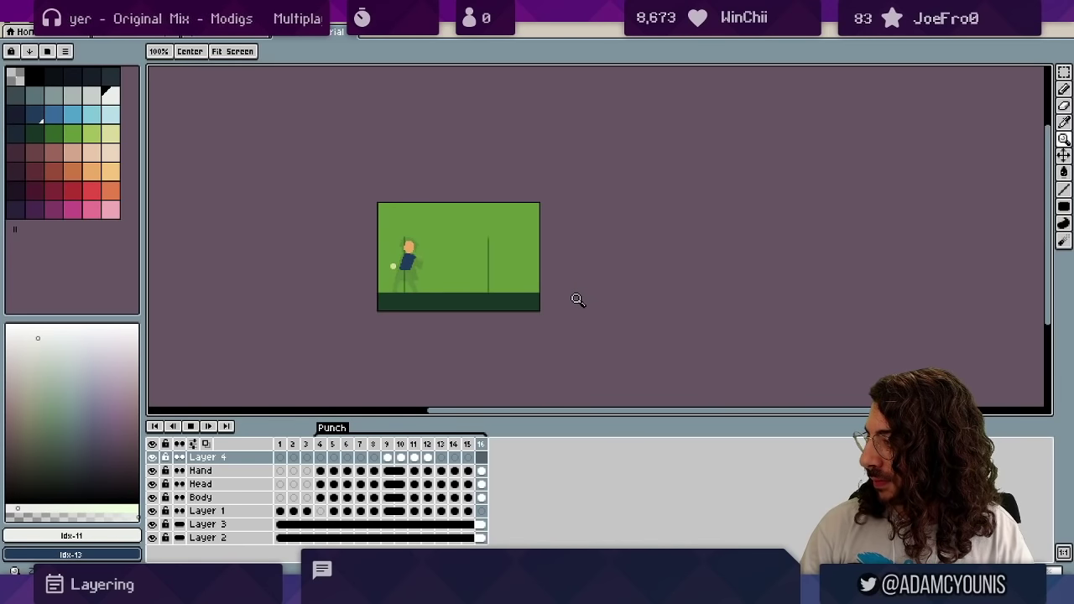
scroll(523, 271, "up", 1)
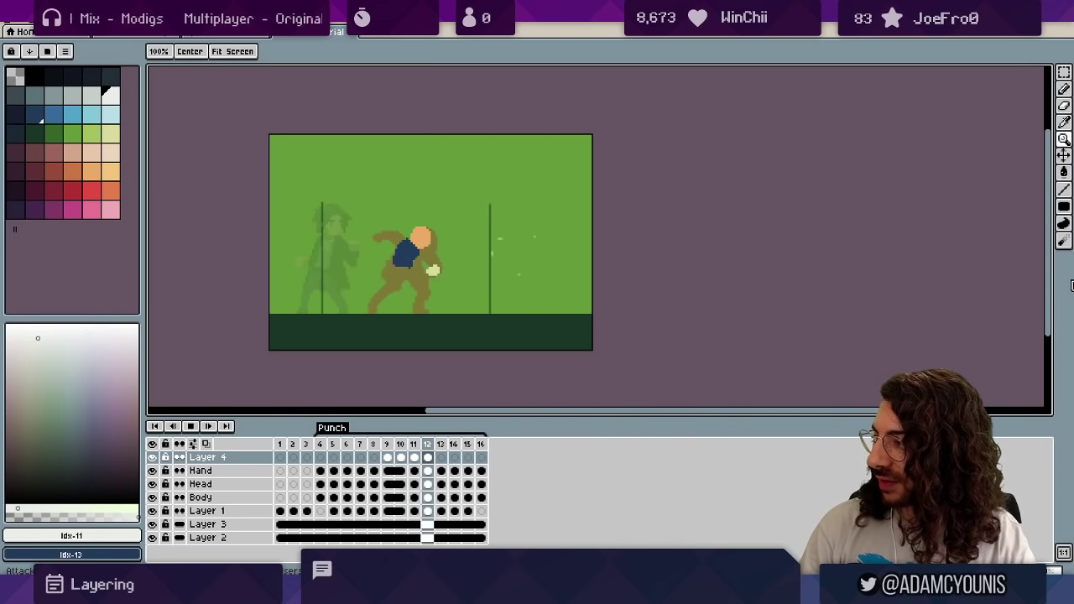
key("Return")
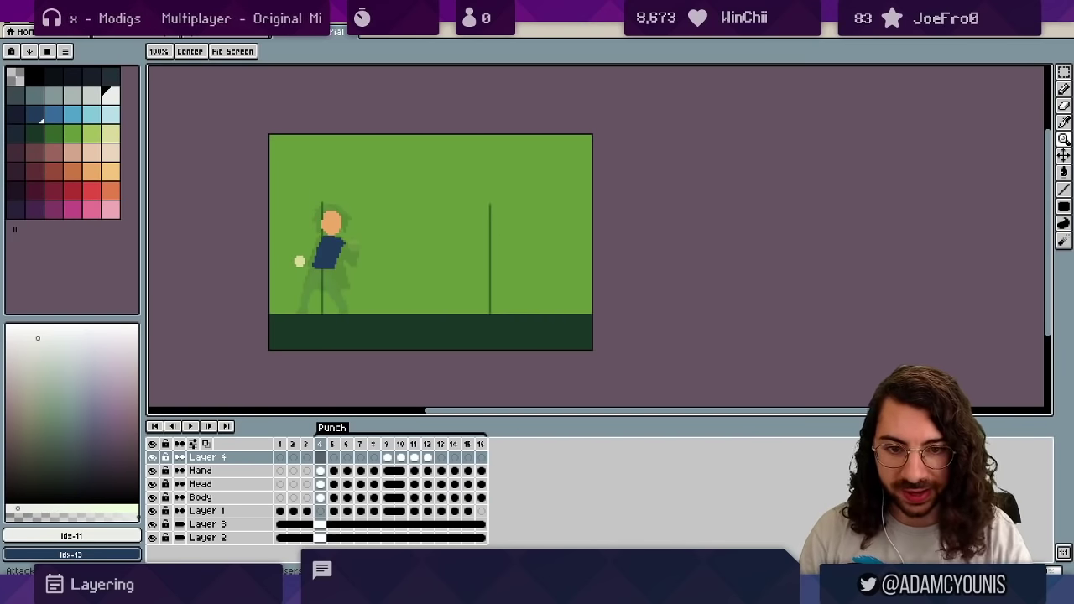
Rename Layer 4 to Effect.
double_click(250, 456)
key("Right")
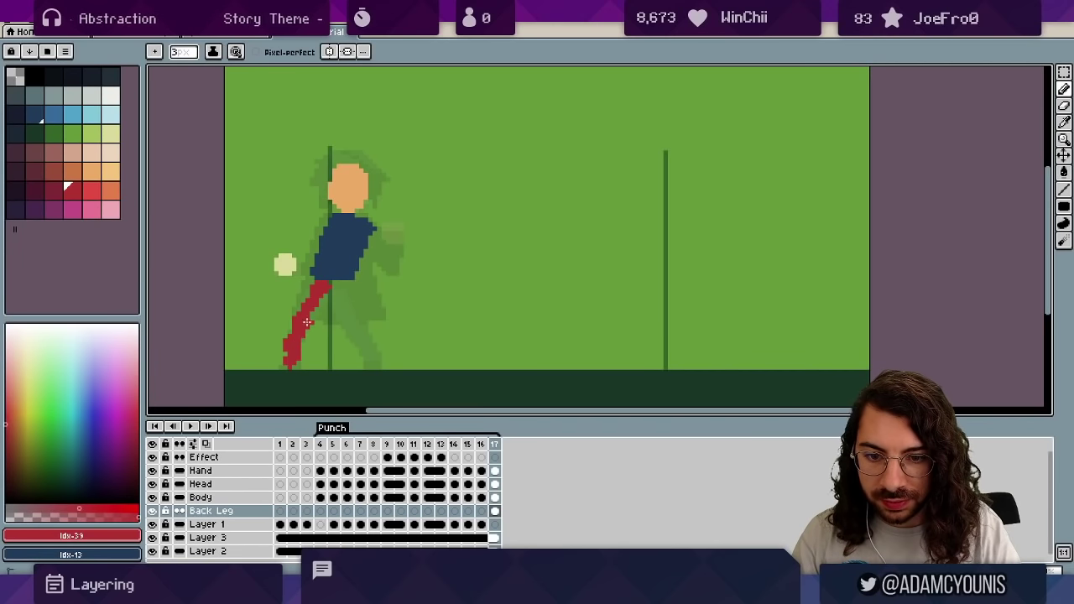
On the Back Leg layer's frame 17, erase the red thigh and shape the lower leg down to the foot.
mouse_move(329, 309)
left_mouse_down()
mouse_move(313, 316)
mouse_move(321, 295)
left_mouse_up()
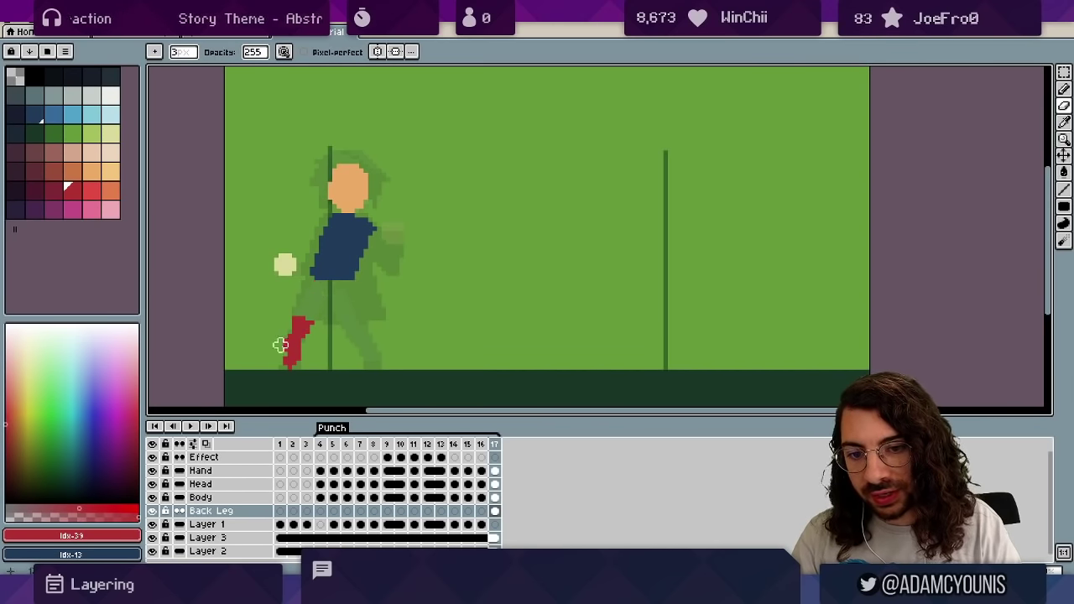
scroll(290, 336, "up", 1)
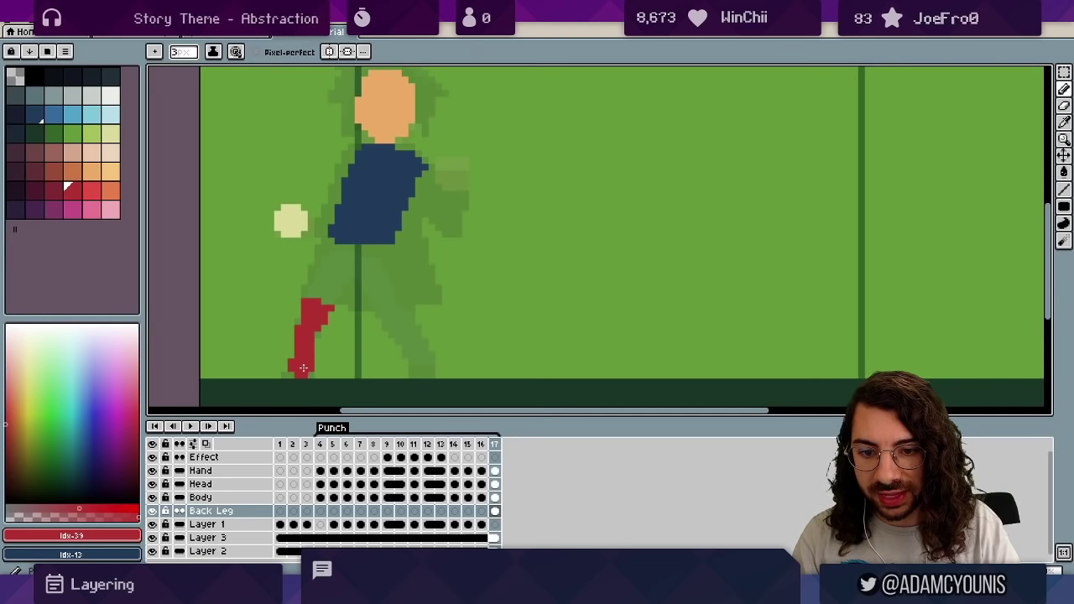
left_click_drag(296, 372, 296, 376)
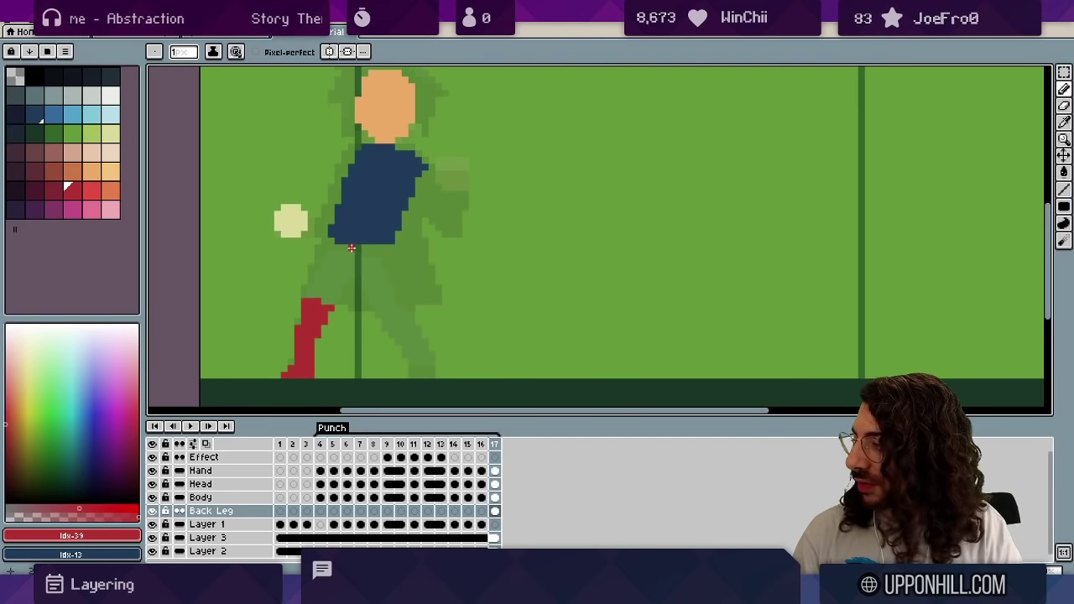
mouse_move(329, 248)
left_mouse_down()
mouse_move(379, 250)
mouse_move(325, 295)
left_mouse_up()
key("ctrl+z")
key("ctrl+z")
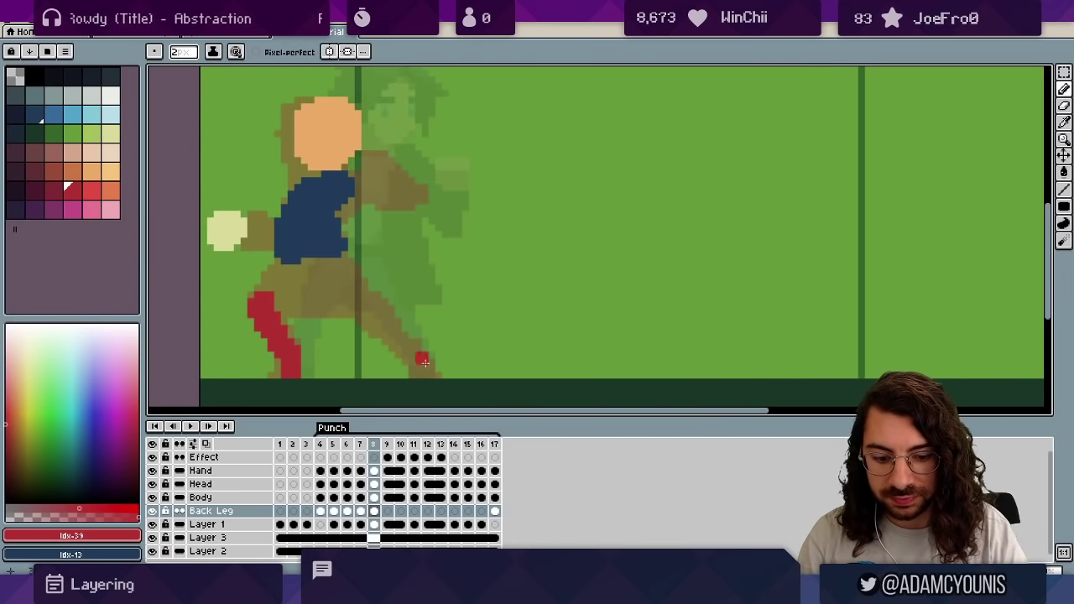
Compare the leg poses on frames 8 and 9, and step back to frame 4 to review the red back leg.
key("Right")
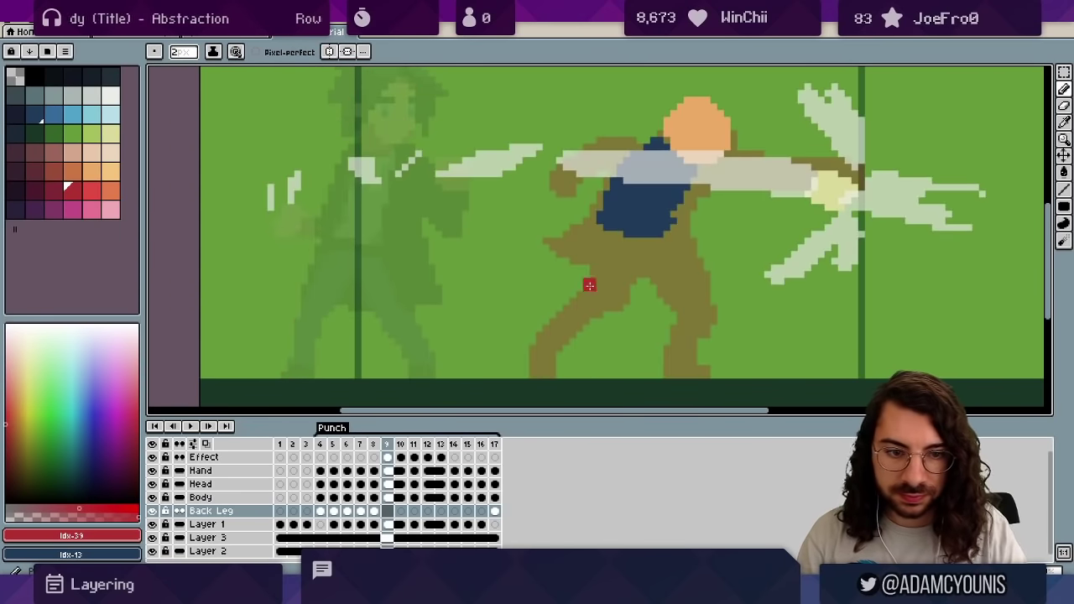
key("Left")
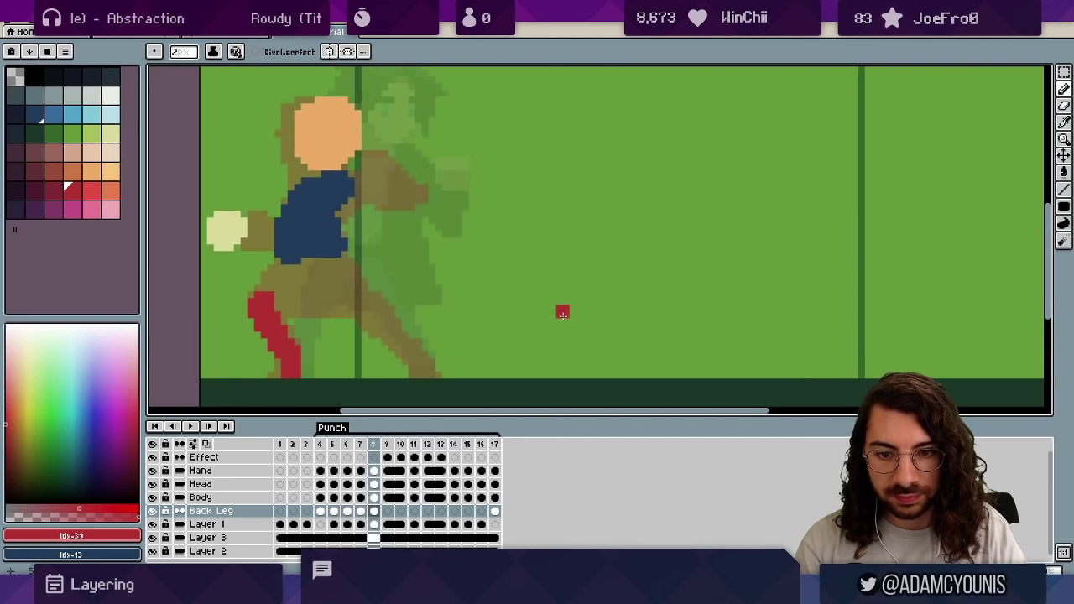
key("Right")
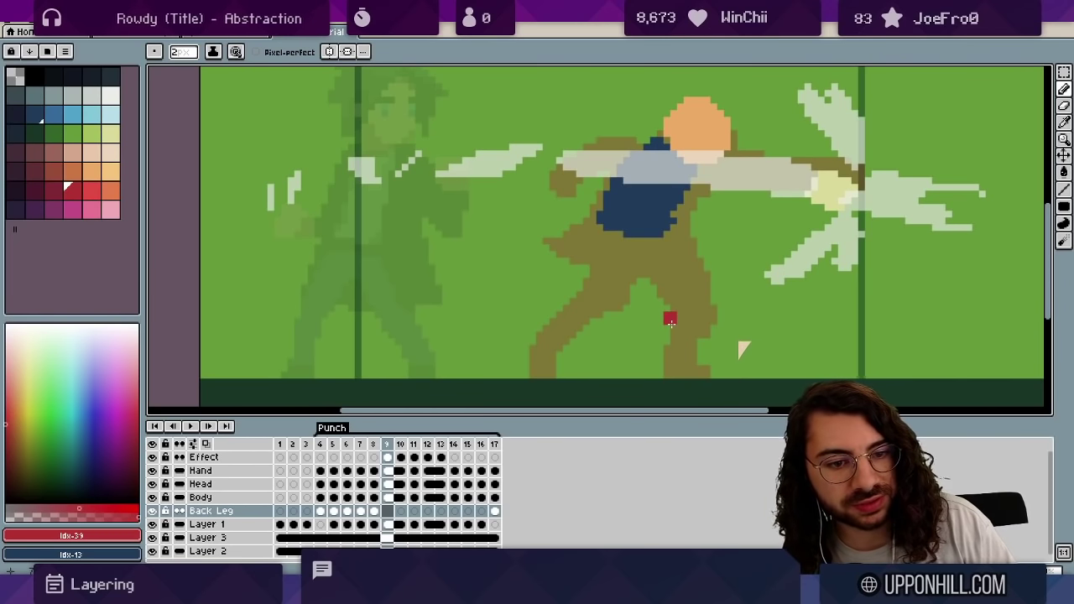
key("Left")
key("Left")
key("Left")
key("Left")
key("Left")
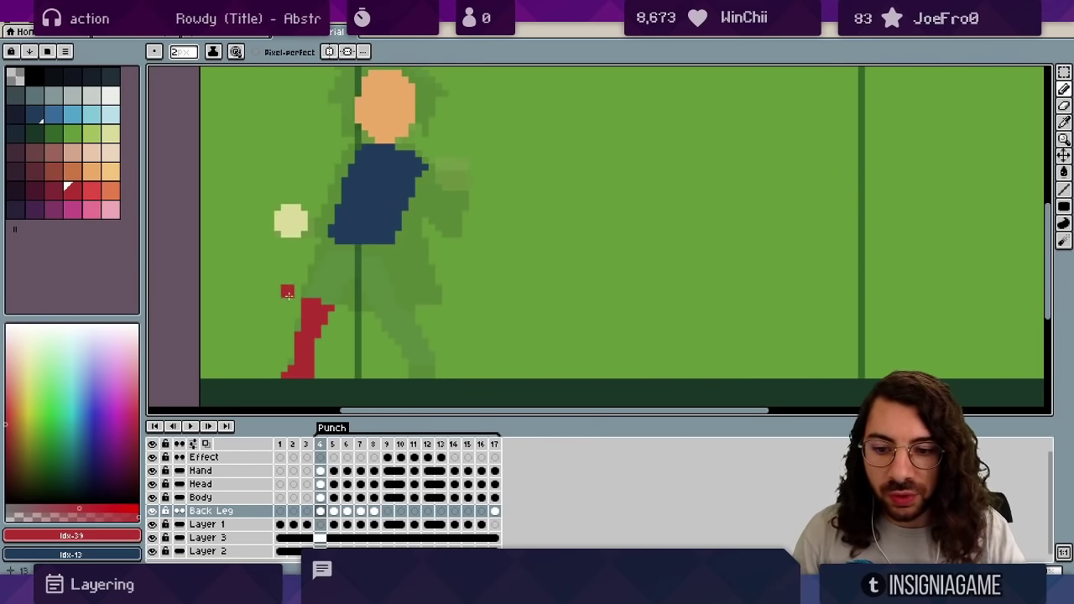
Rename the Back Leg layer to Front Leg and block in the red lower leg on frame 11.
double_click(224, 512)
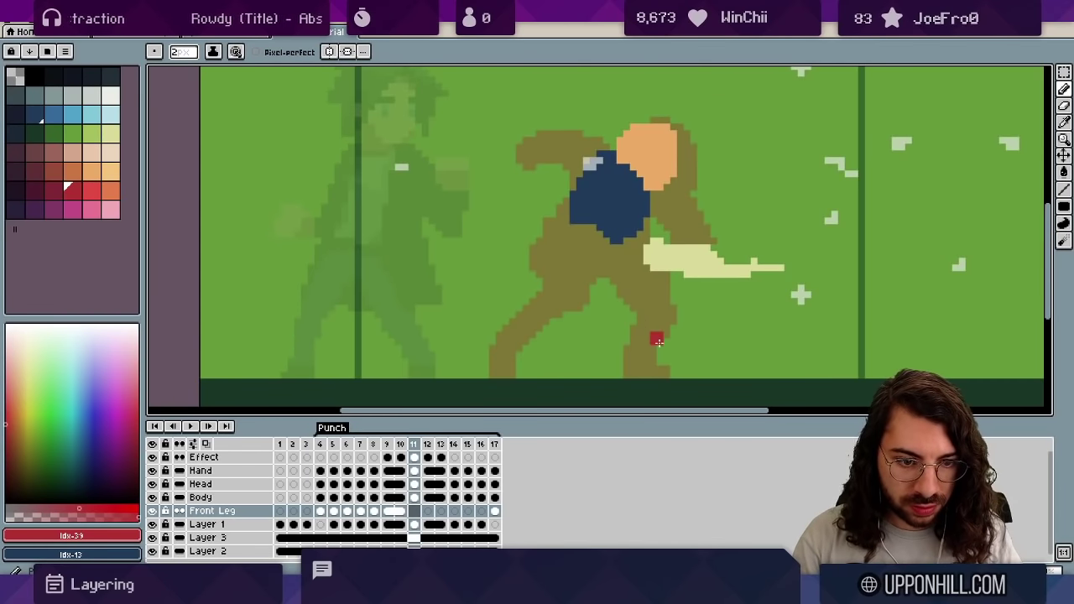
key("Left")
key("Right")
left_click_drag(660, 360, 638, 318)
Step back and forth through frames 8 to 11 to compare the red front leg's poses.
key("Left")
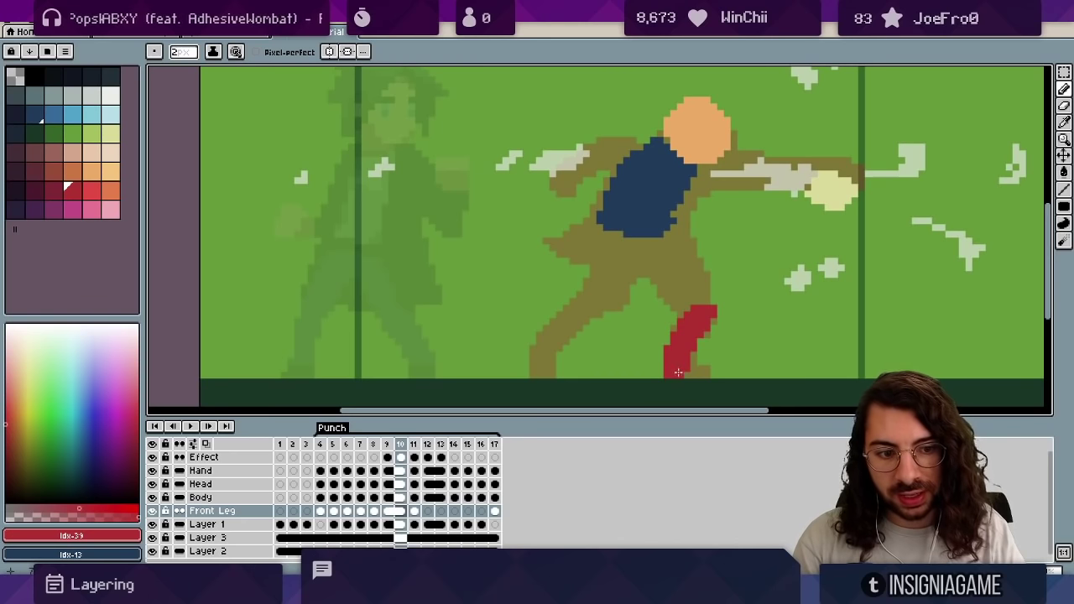
key("Left")
key("Left")
key("Left")
key("Right")
key("Right")
key("Right")
key("Right")
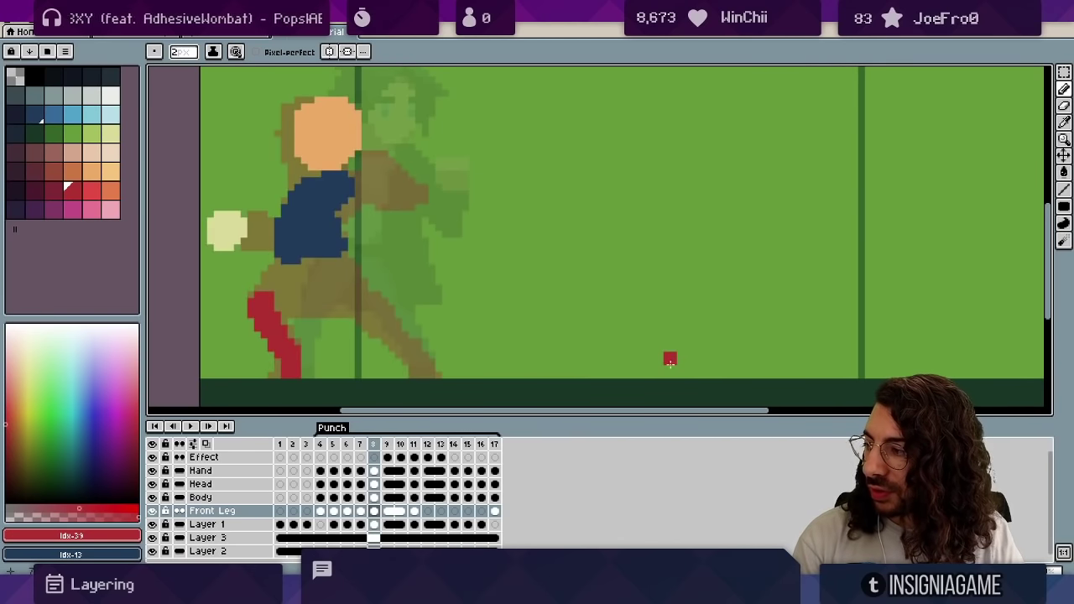
key("Left")
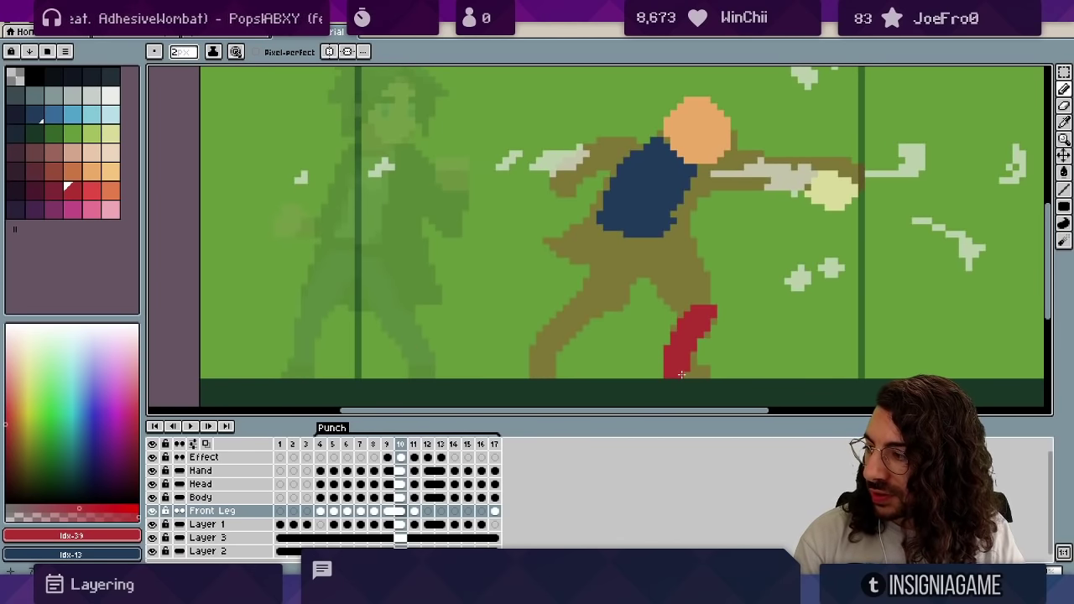
key("Right")
key("Left")
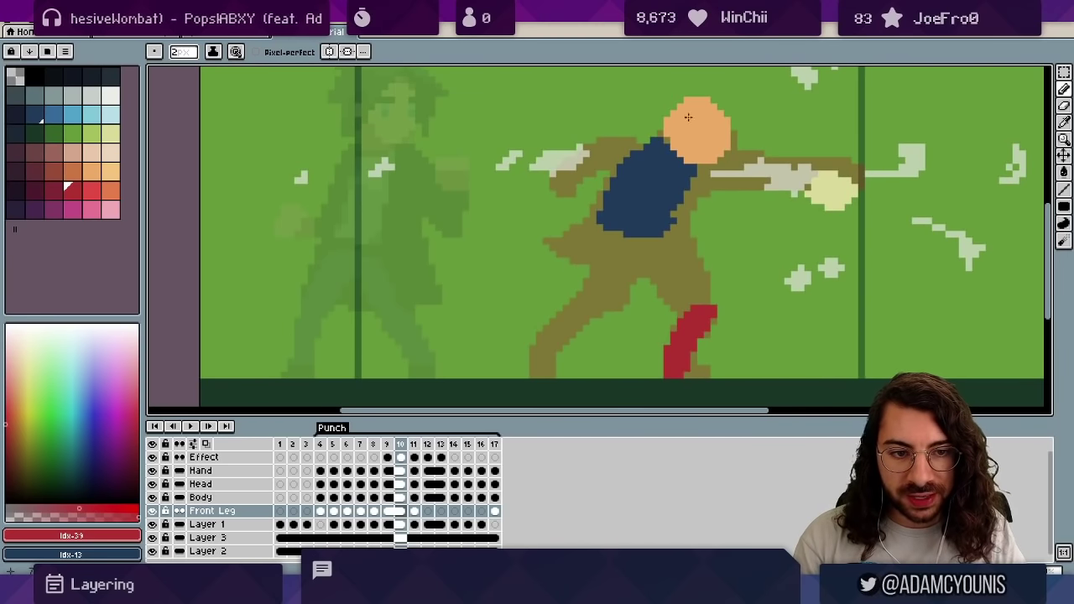
key("Left")
key("Right")
key("Right")
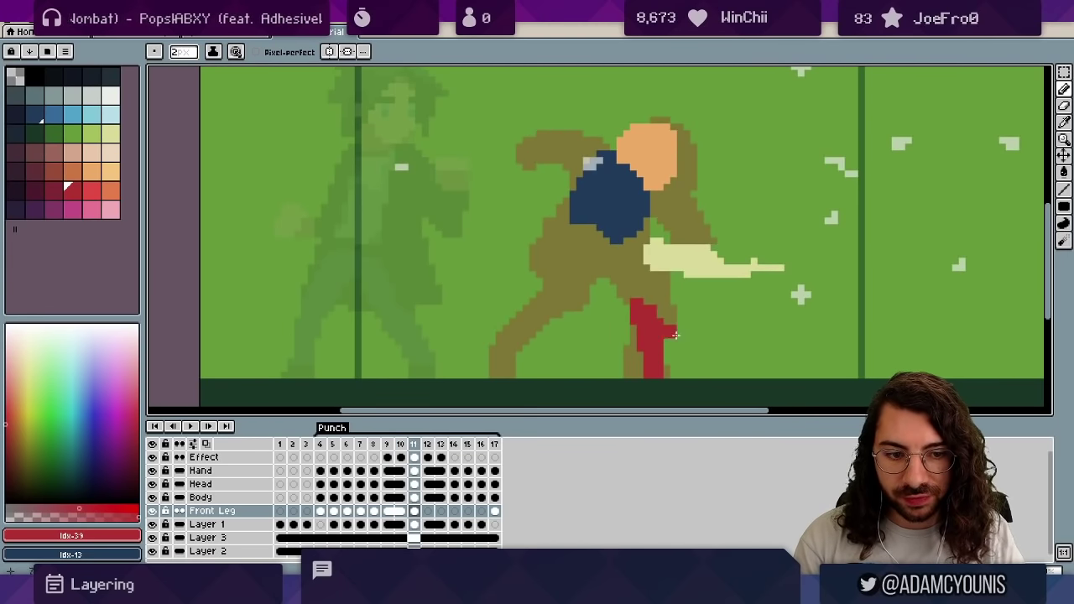
key("Left")
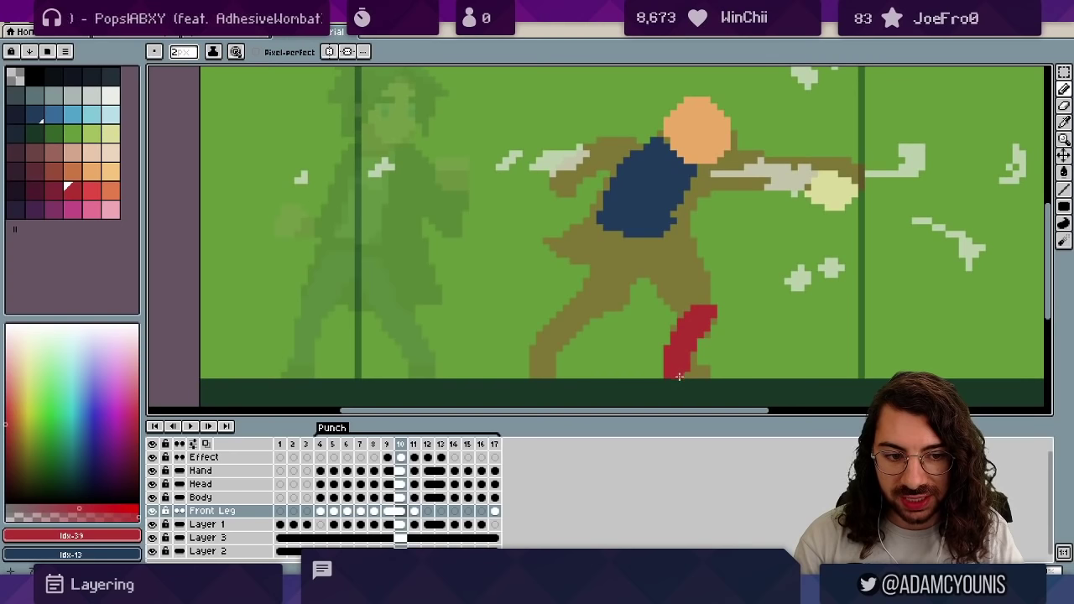
key("Right")
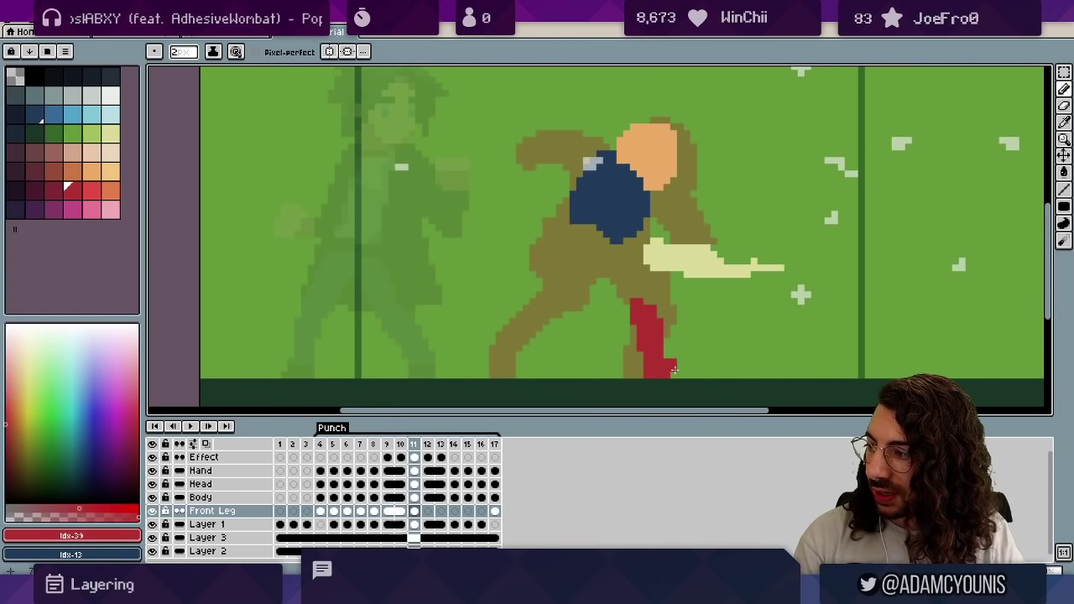
Extend the front leg's foot forward on frame 11 and trim the lower leg to a slimmer slant.
left_click(676, 368)
key("Left")
key("Right")
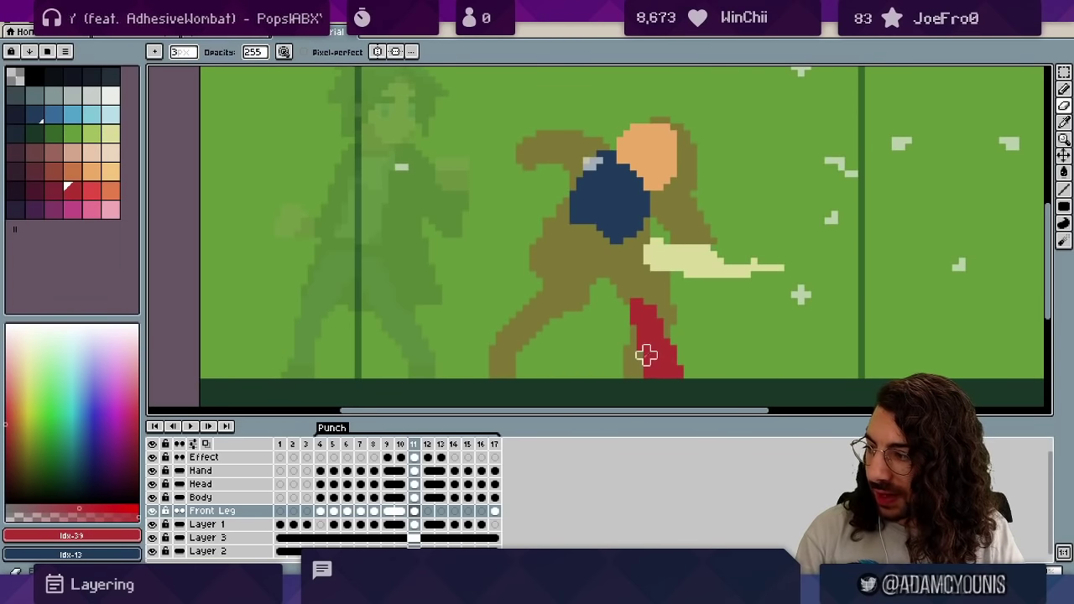
left_click(683, 355)
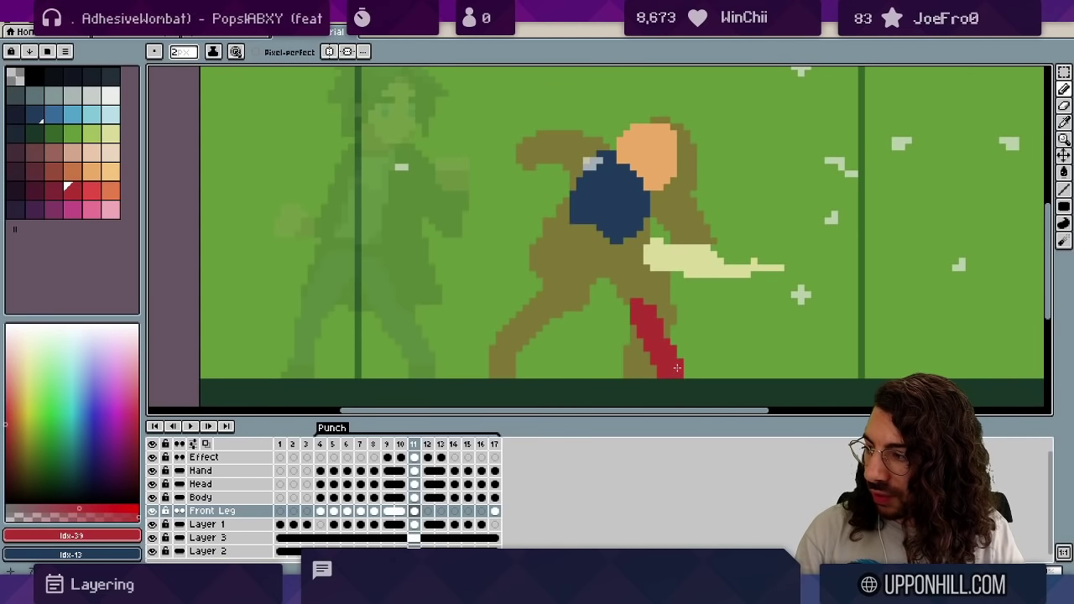
Flip between frames 10 and 11 to check the front foot's movement.
key("Left")
key("Right")
key("Left")
key("Right")
key("Left")
key("Right")
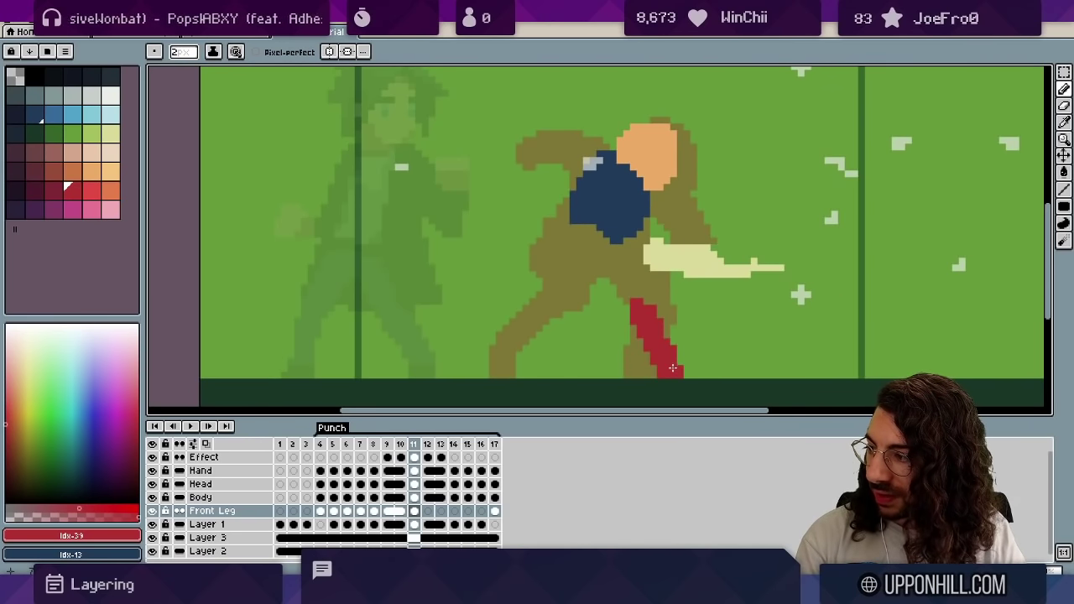
key("Left")
key("Right")
key("Left")
key("Right")
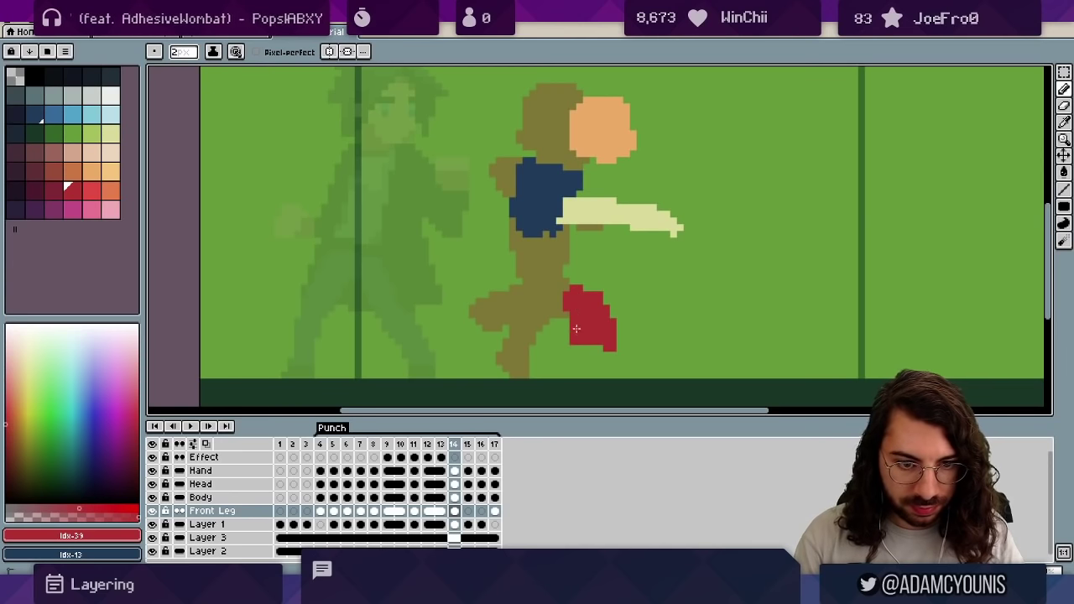
Shape the raised red front lower leg on frame 14 with paint and erase strokes, and check it against frames 13 and 12.
left_click_drag(564, 307, 547, 346)
key("e")
mouse_move(594, 305)
left_mouse_down()
mouse_move(572, 354)
mouse_move(612, 327)
mouse_move(599, 308)
mouse_move(565, 344)
left_mouse_up()
key("b")
left_click_drag(572, 285, 546, 336)
left_click(565, 327)
left_click(583, 298)
key("Left")
key("Left")
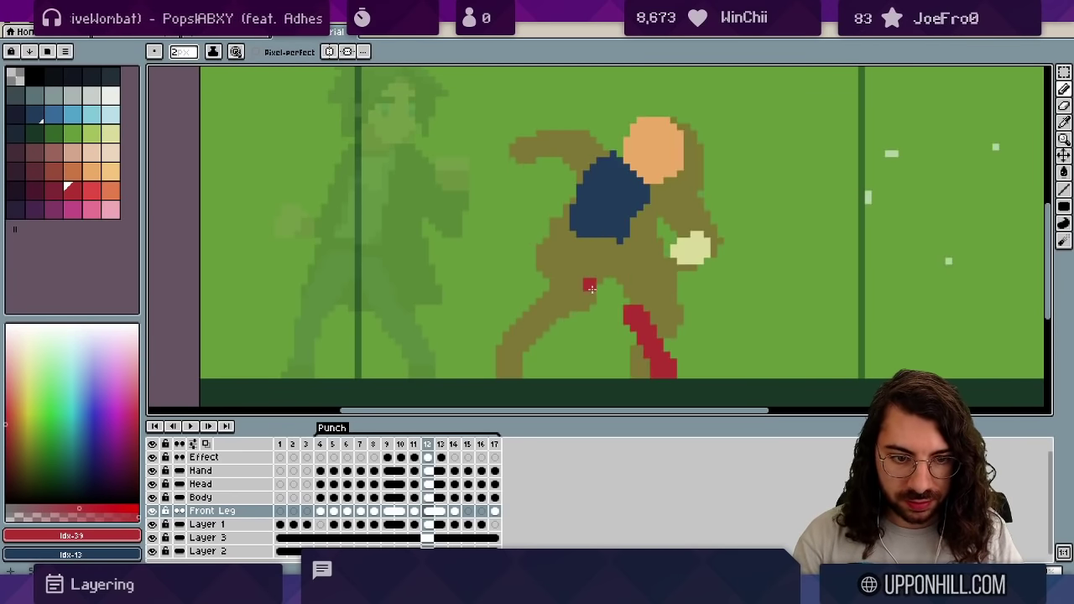
Paint the red front lower leg on frame 16, trim its outer edge, and compare it with frames 15 and 17.
left_click_drag(280, 334, 283, 311)
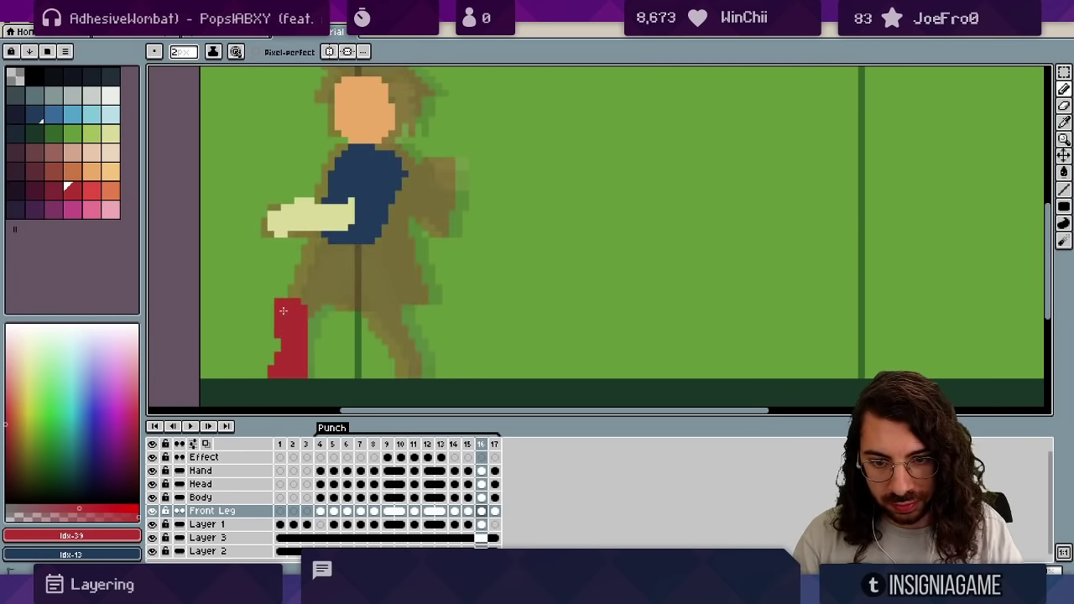
key("b")
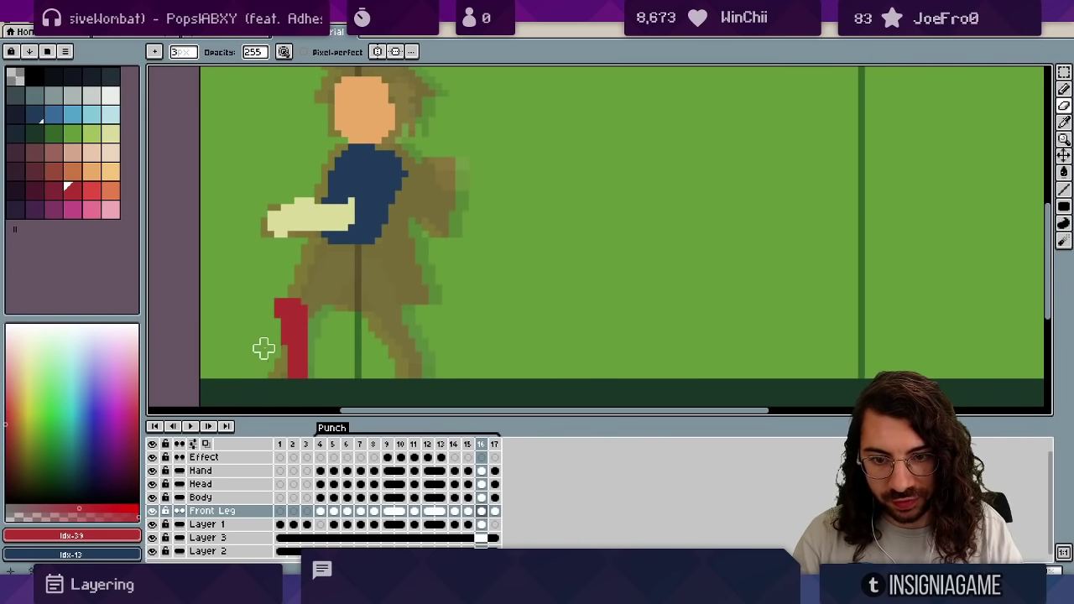
key("Left")
key("Right")
key("Right")
key("Left")
key("Left")
key("Right")
key("Right")
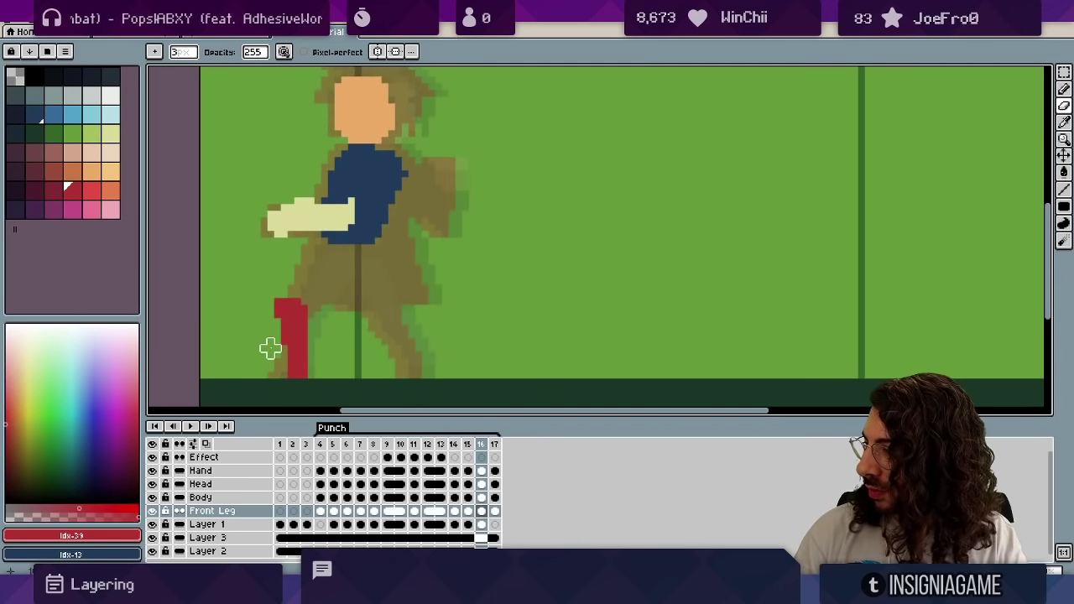
key("Left")
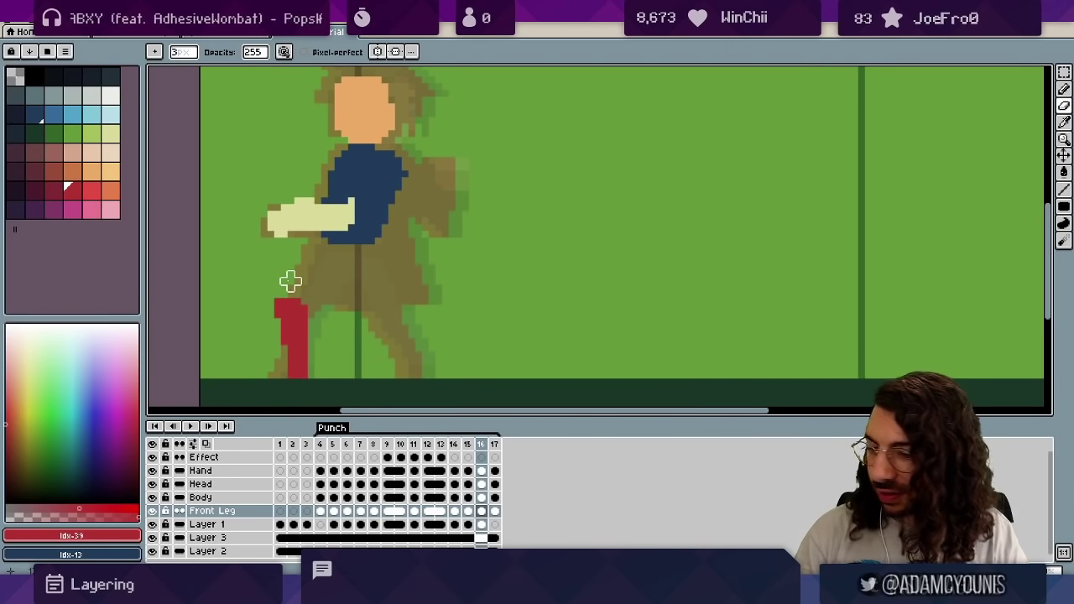
key("Right")
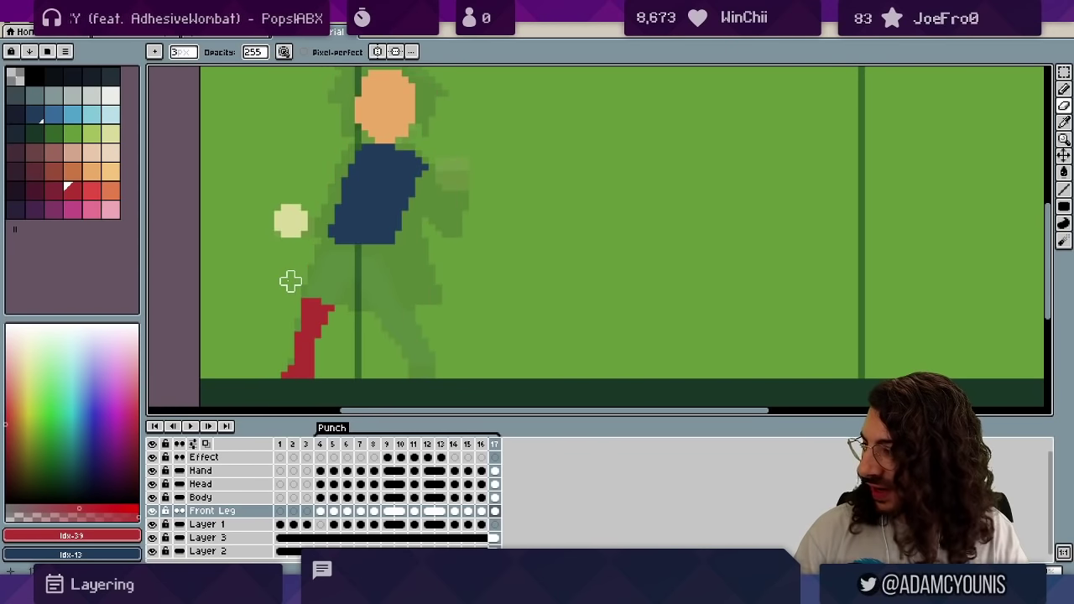
Play back the Punch animation from frame 4 to review the front leg.
left_click(320, 444)
scroll(353, 282, "down", 2)
key("Return")
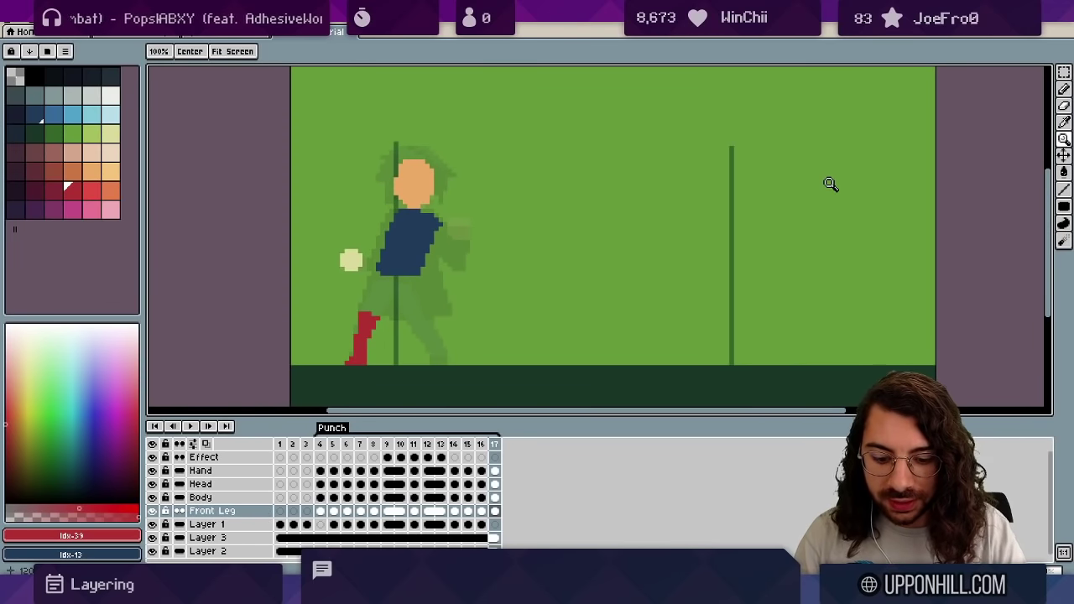
Create a new layer named Back Leg.
key("shift+n")
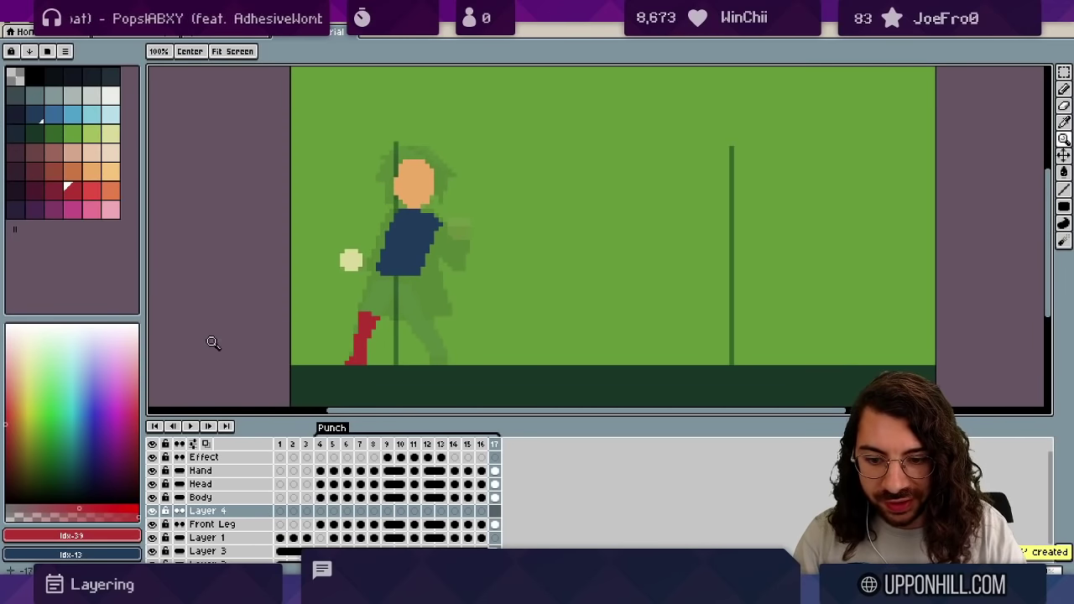
double_click(209, 510)
type("Back Leg")
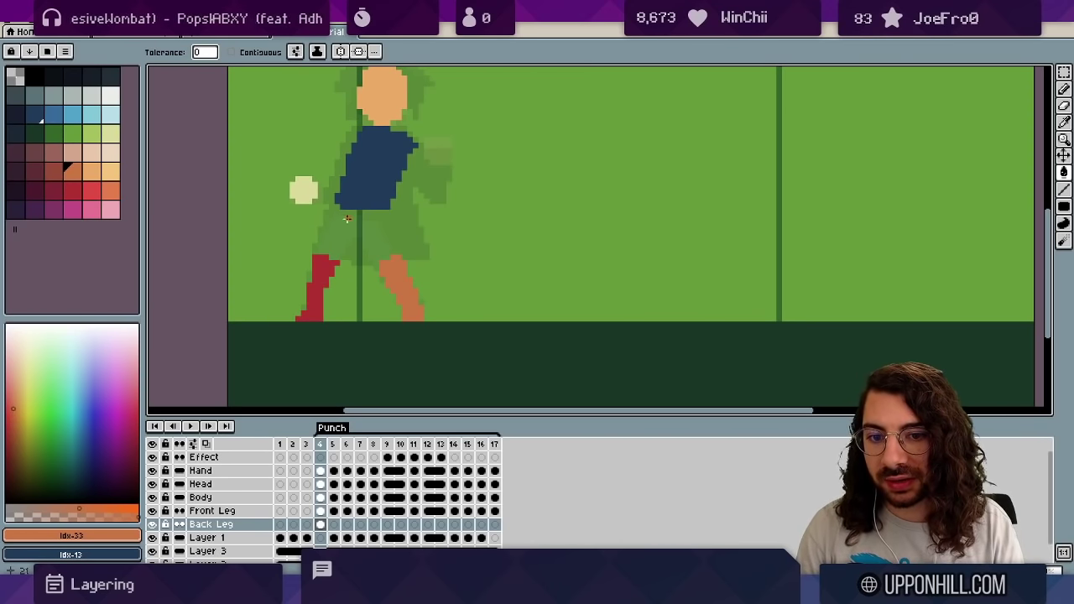
Try painting a brighter red thigh above the front lower leg on frame 4, and undo it.
left_click(109, 170)
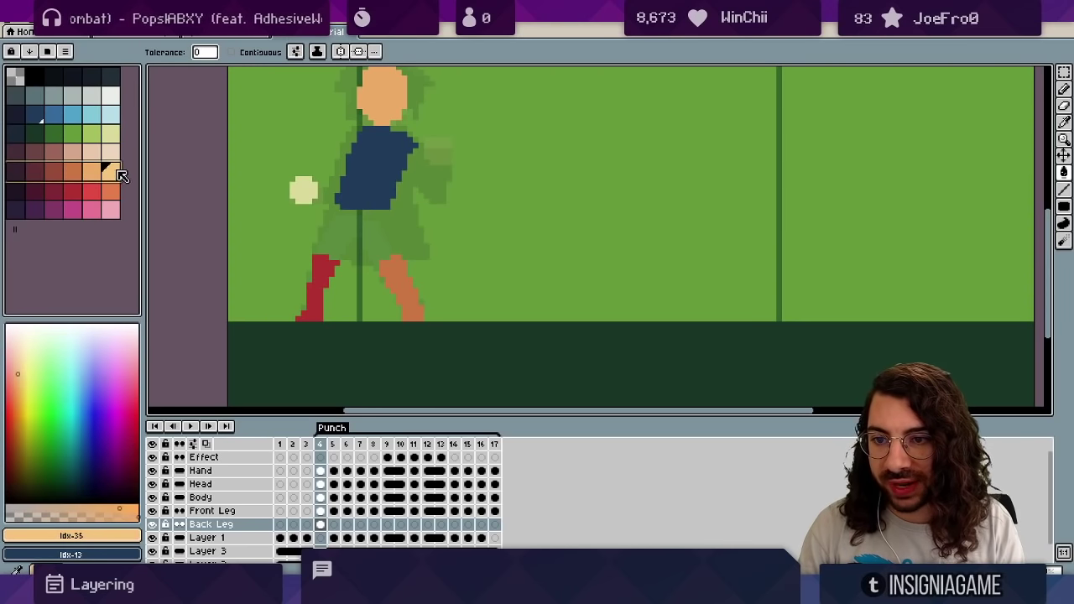
key("v")
left_click(325, 270)
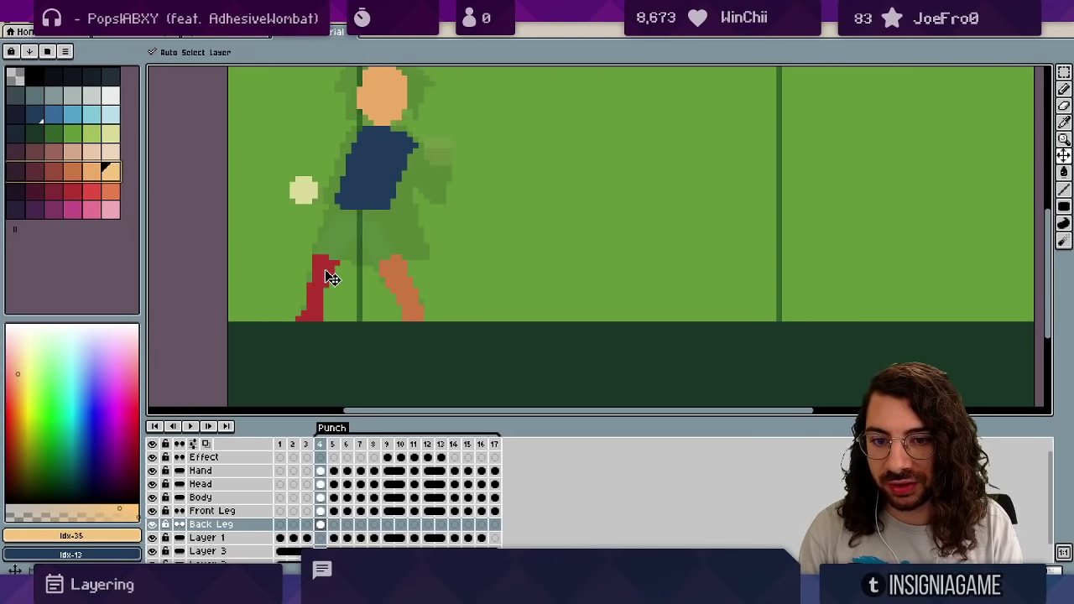
left_click(317, 259, "alt")
left_click(108, 191)
left_click(91, 191)
key("b")
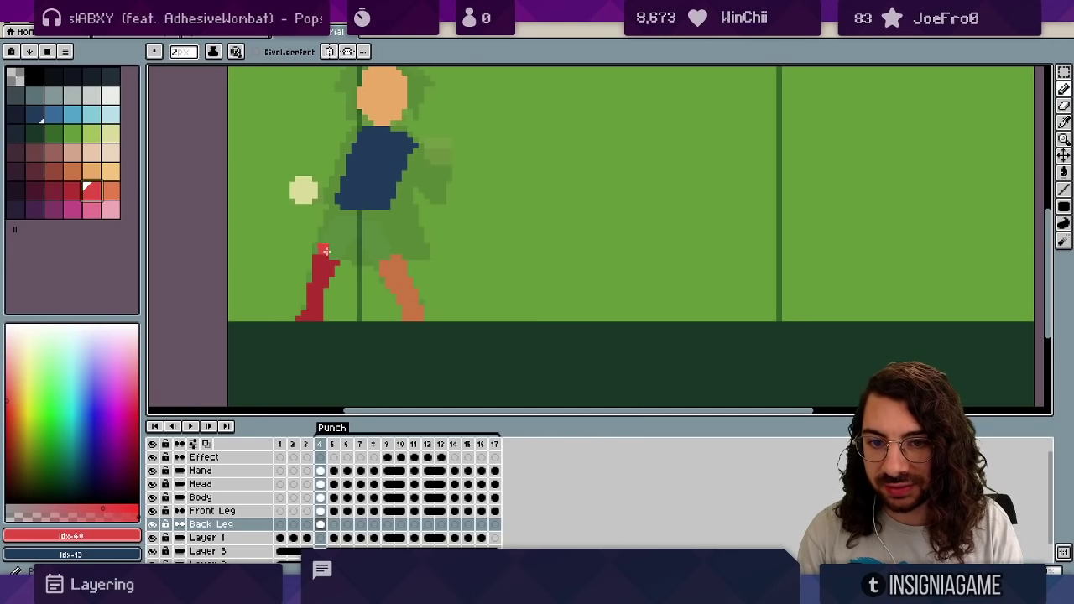
left_click_drag(329, 252, 333, 221)
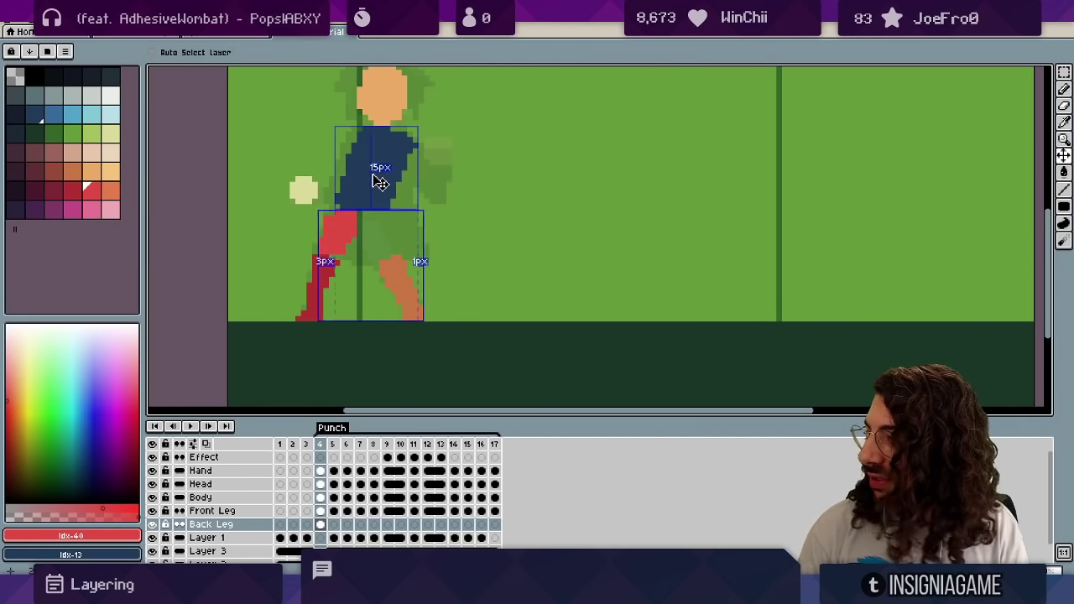
key("ctrl+z")
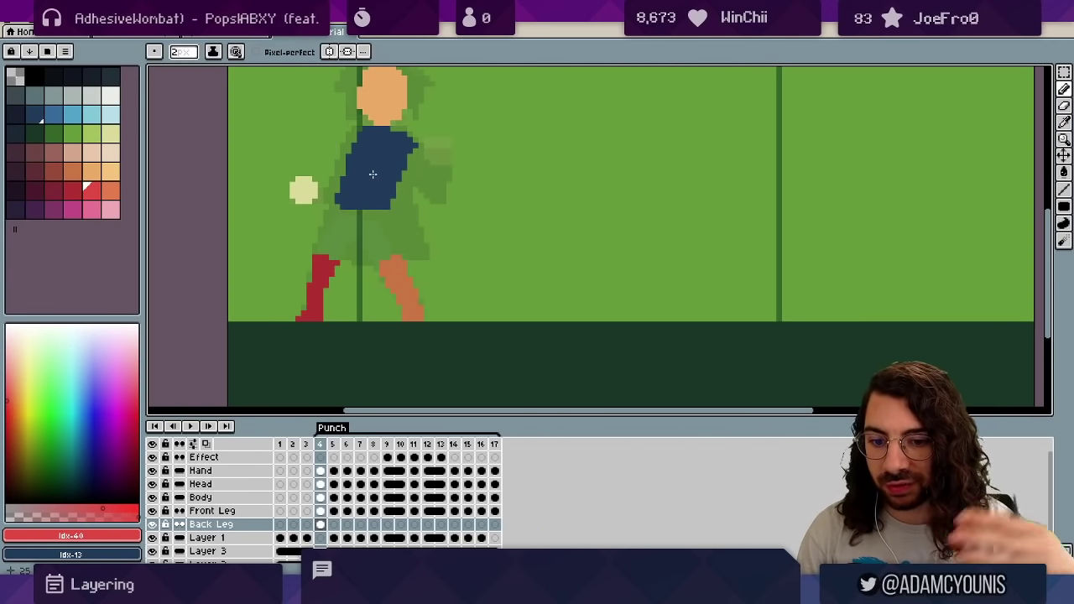
Paint the orange back lower leg on frames 16 and 17 of the Back Leg layer, checking it against the preceding frames.
left_click_drag(391, 267, 398, 259)
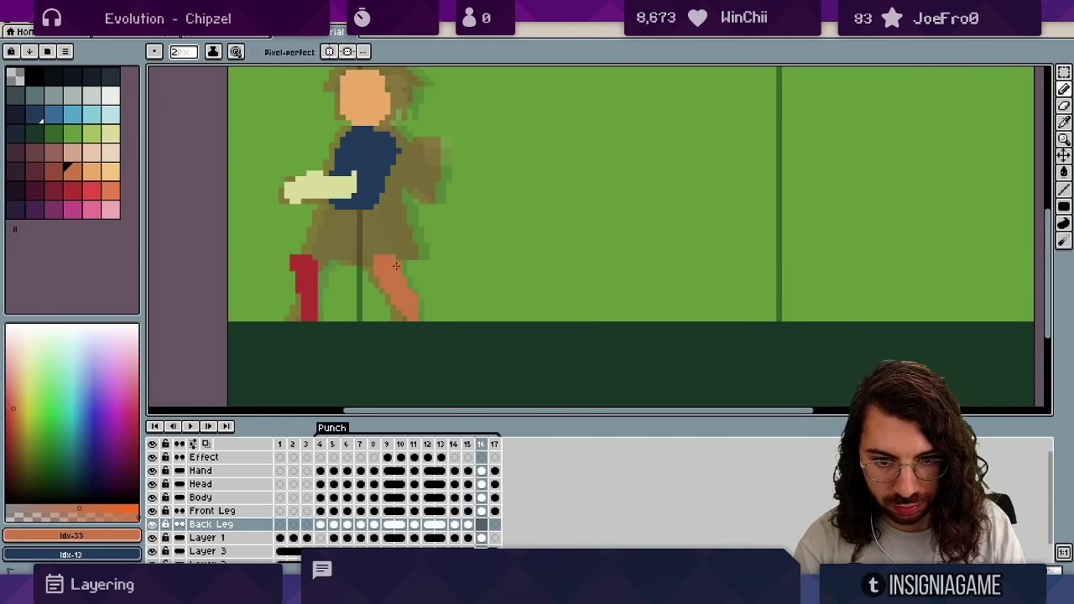
key("Left")
key("Left")
key("Left")
key("Right")
key("Right")
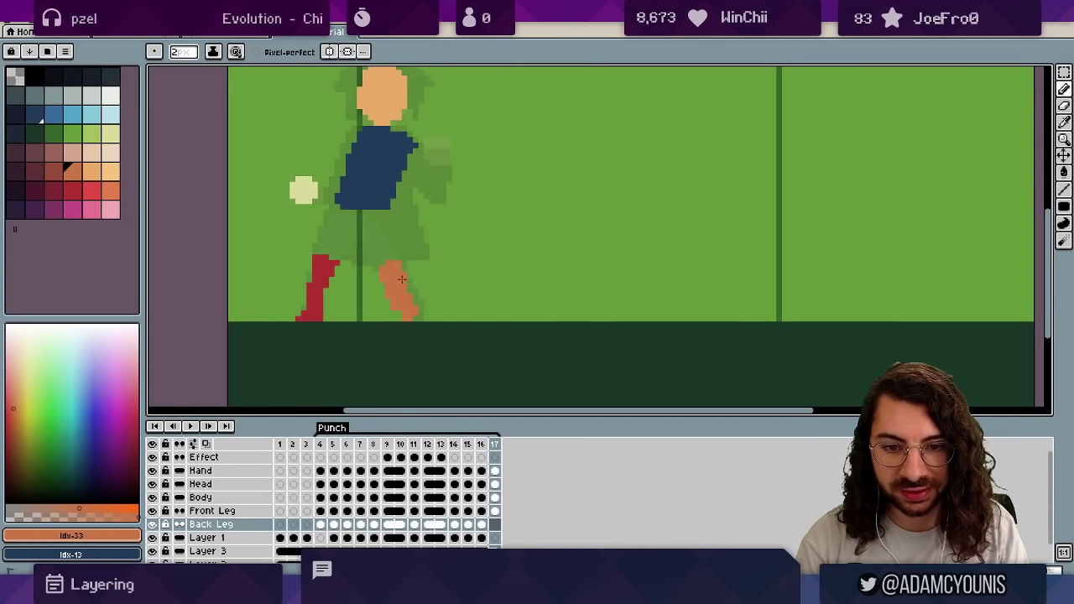
key("e")
left_click_drag(397, 267, 413, 219)
key("z")
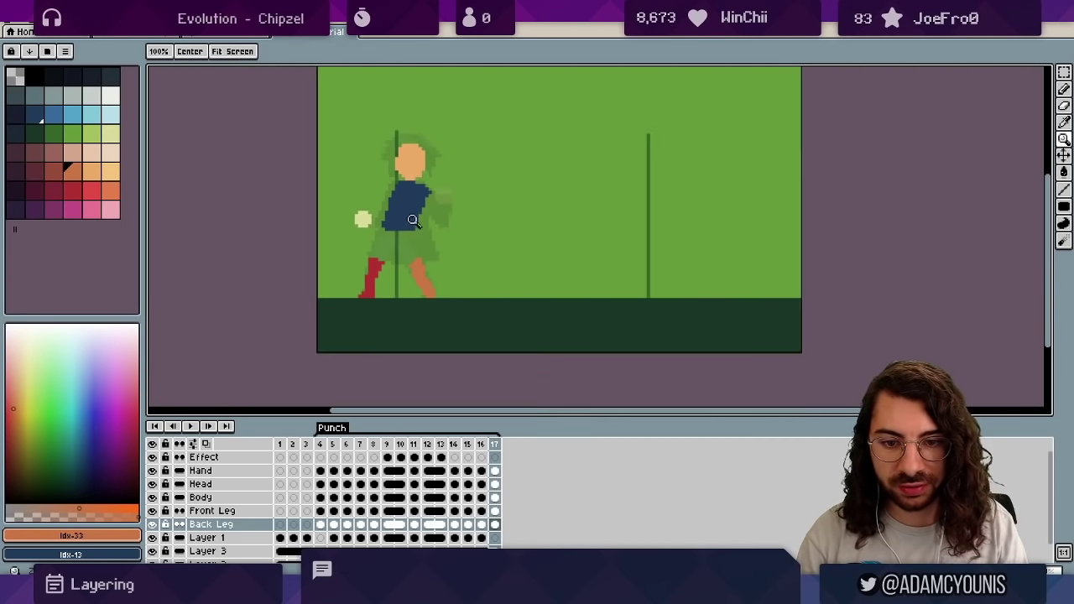
Step through the frames around 14 and 15 to examine how the two legs cross.
key("Left")
key("Left")
key("Left")
key("Left")
key("Right")
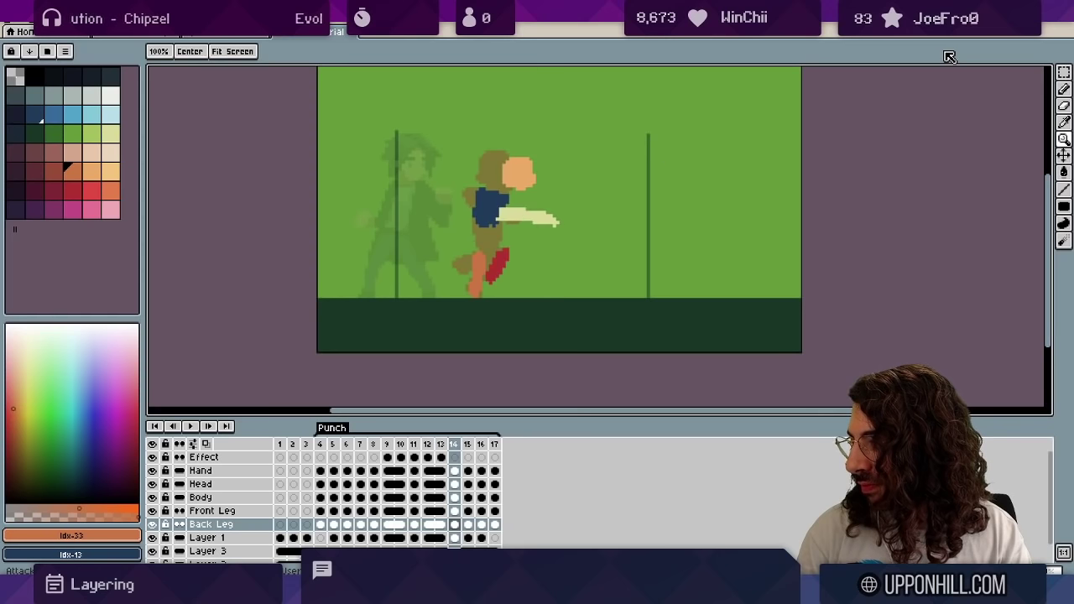
key("Right")
key("b")
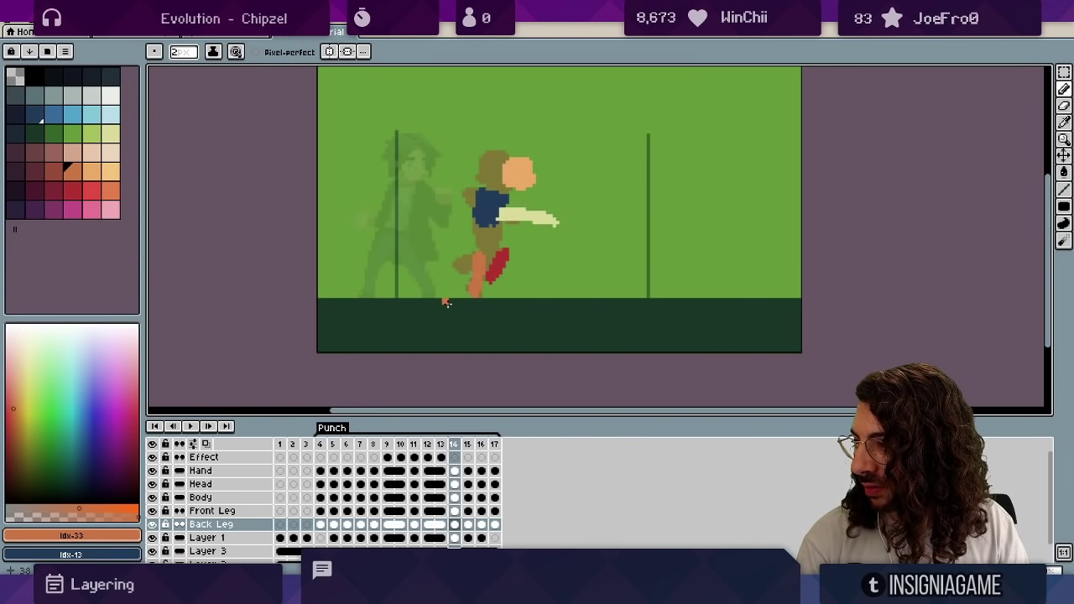
key("Left")
key("Left")
key("Right")
key("Right")
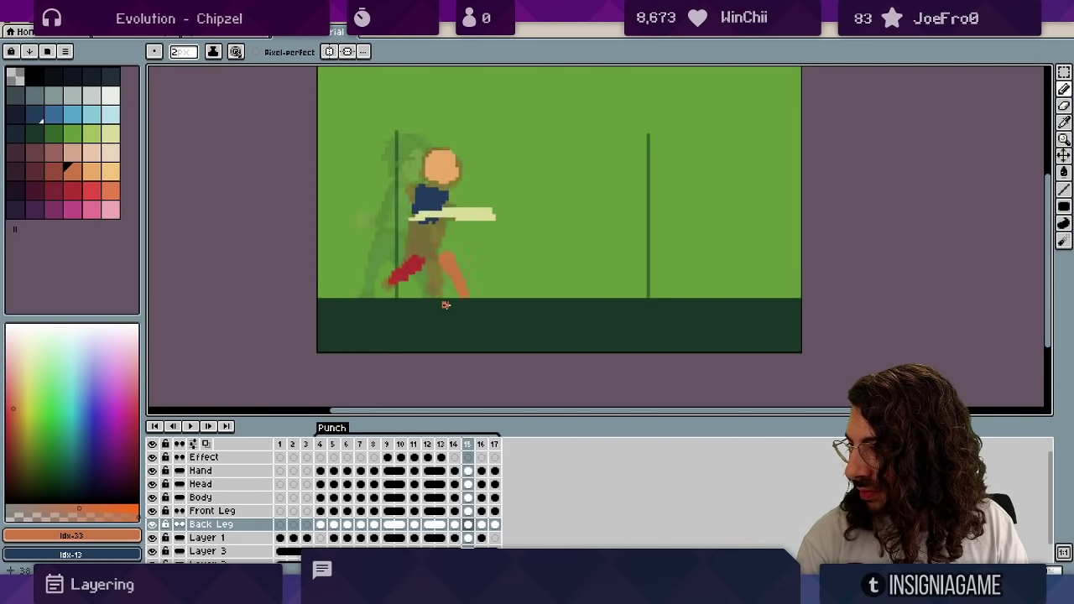
Shift the orange back leg on frame 16 to the right of the silhouette's leg.
key("space")
scroll(421, 270, "up", 1)
key("v")
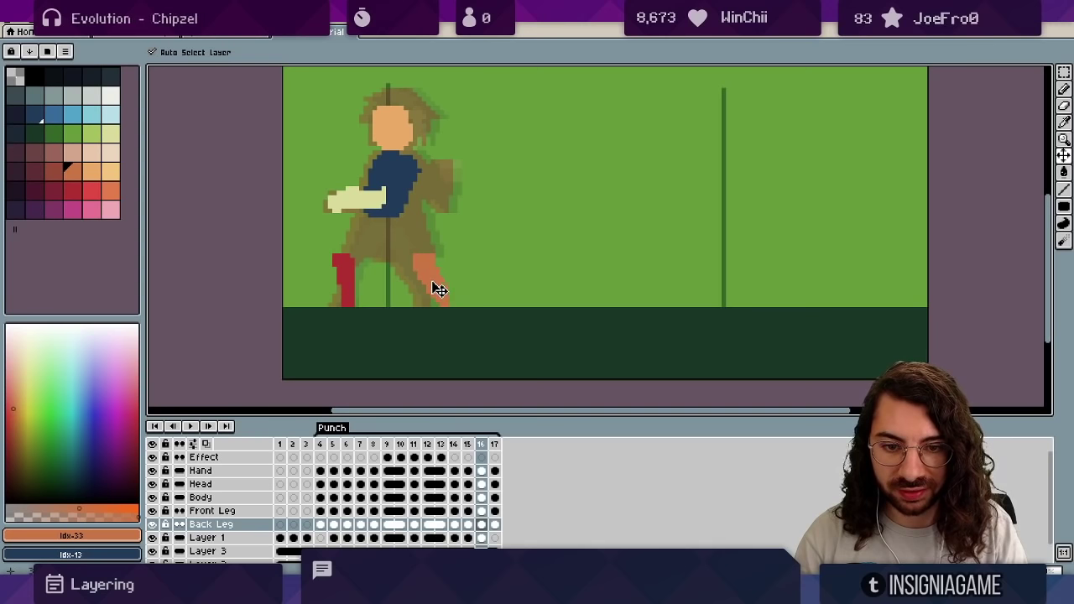
Play back the Punch animation to review both legs, and save the file.
key("Return")
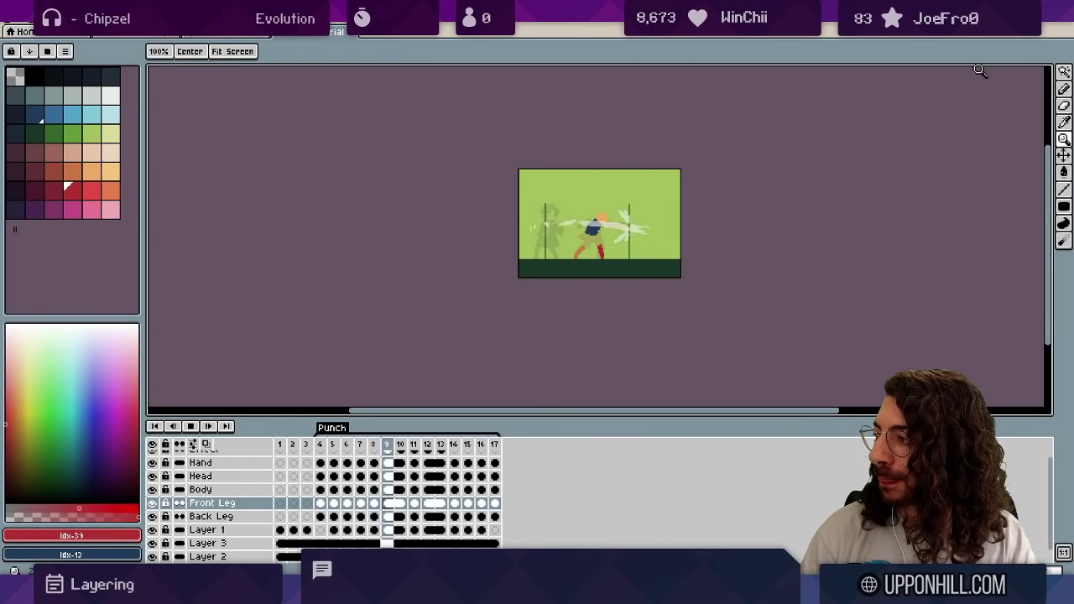
key("ctrl+s")
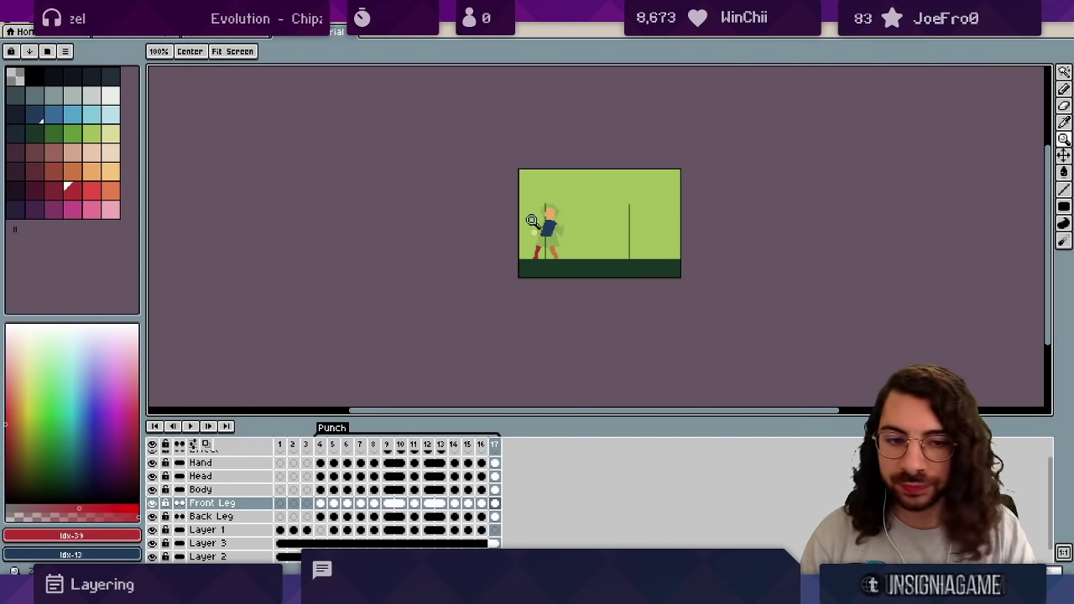
Scrub and step through the Punch frames from 4 to 14 to examine the poses of both legs.
scroll(578, 243, "up", 3)
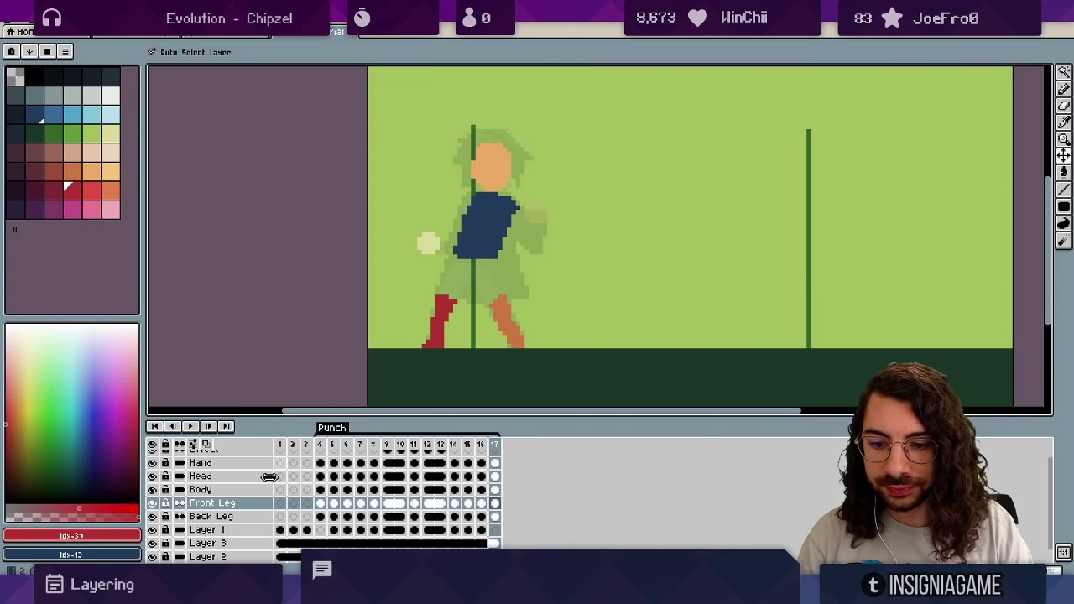
left_click_drag(320, 444, 460, 441)
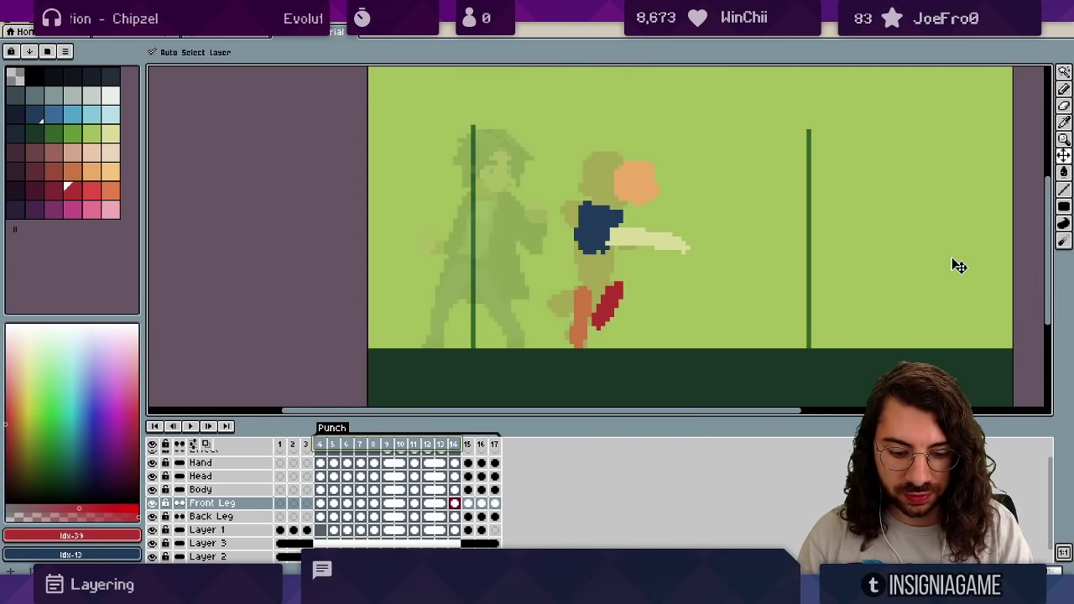
key("Left")
key("Right")
key("Right")
key("Left")
key("Right")
key("Left")
key("Right")
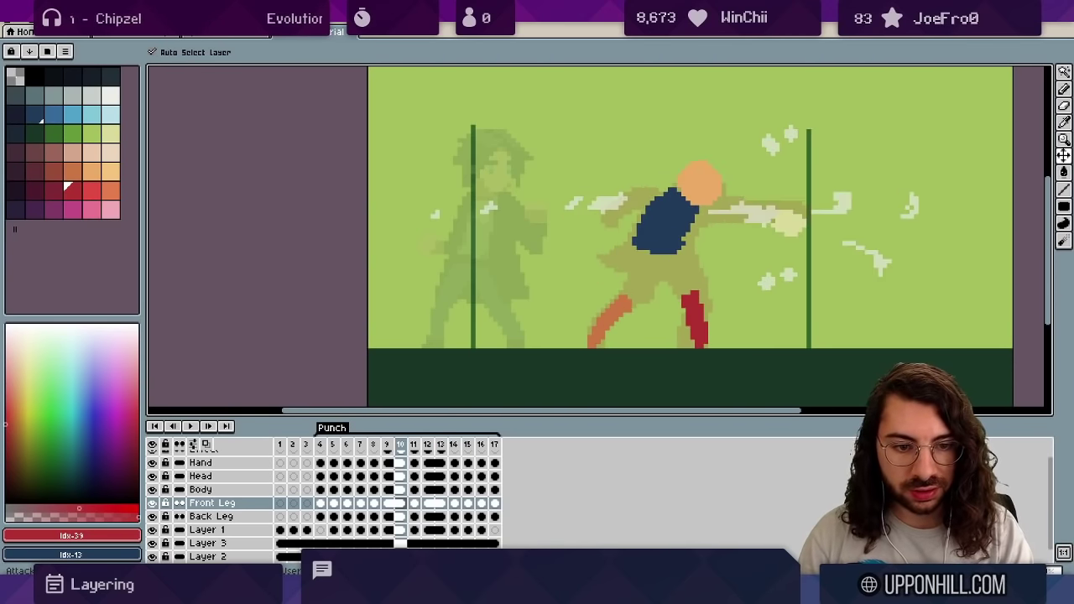
key("Right")
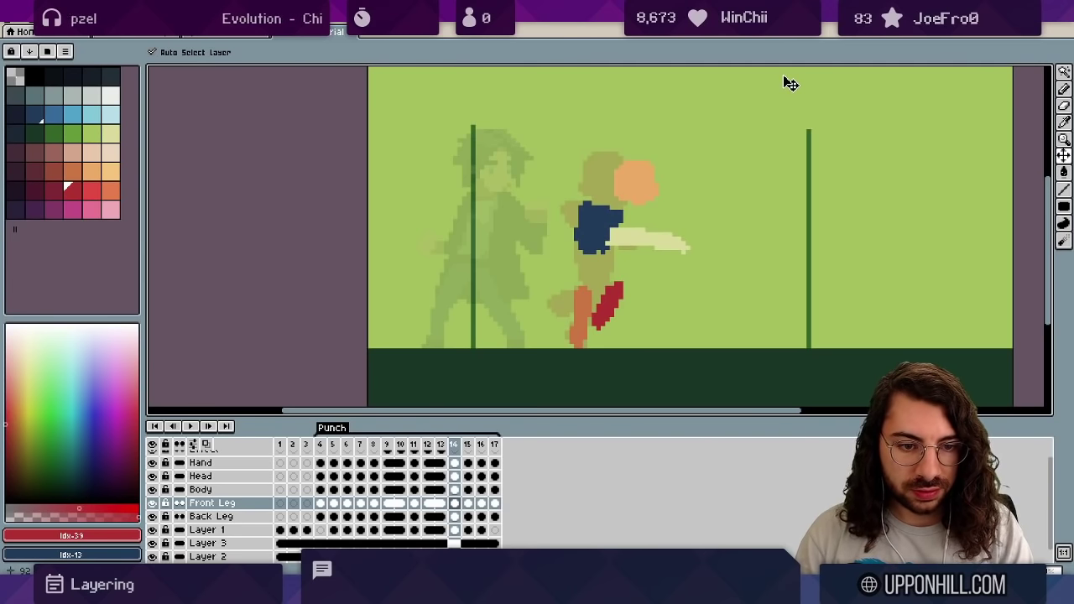
Erase and repaint the red front lower leg on frame 14 at a flatter angle, with the foot swept further back.
key("i")
left_click(617, 296)
key("b")
key("e")
mouse_move(598, 328)
left_mouse_down()
mouse_move(612, 317)
mouse_move(594, 325)
left_mouse_up()
key("b")
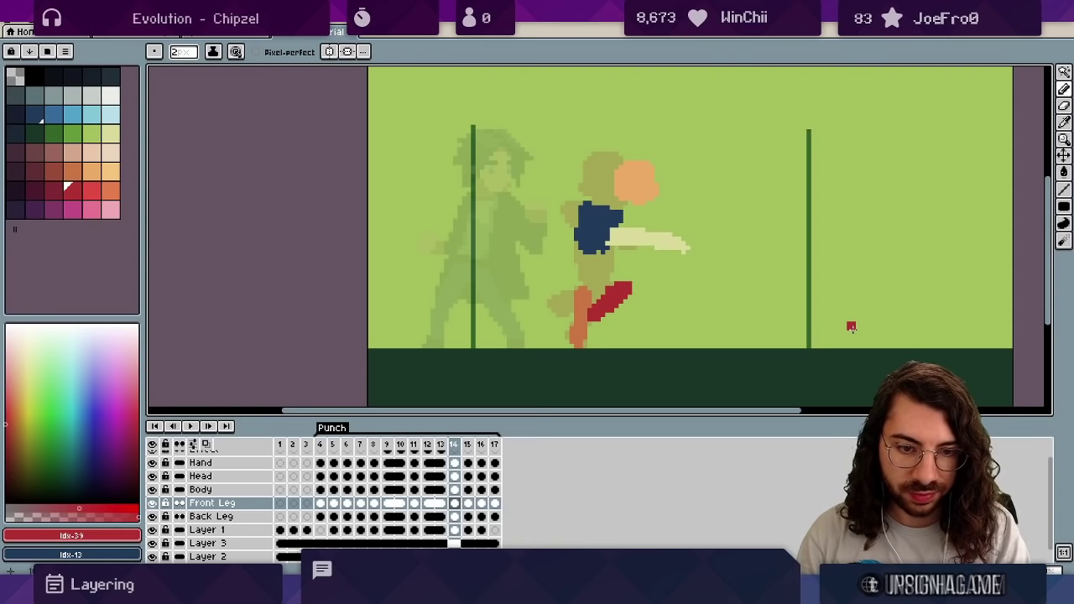
Advance to frame 17 and select the layer of the pale front hand from the canvas.
key("Right")
left_click(526, 248, "ctrl")
key("Right")
key("Right")
left_click_drag(502, 238, 471, 265)
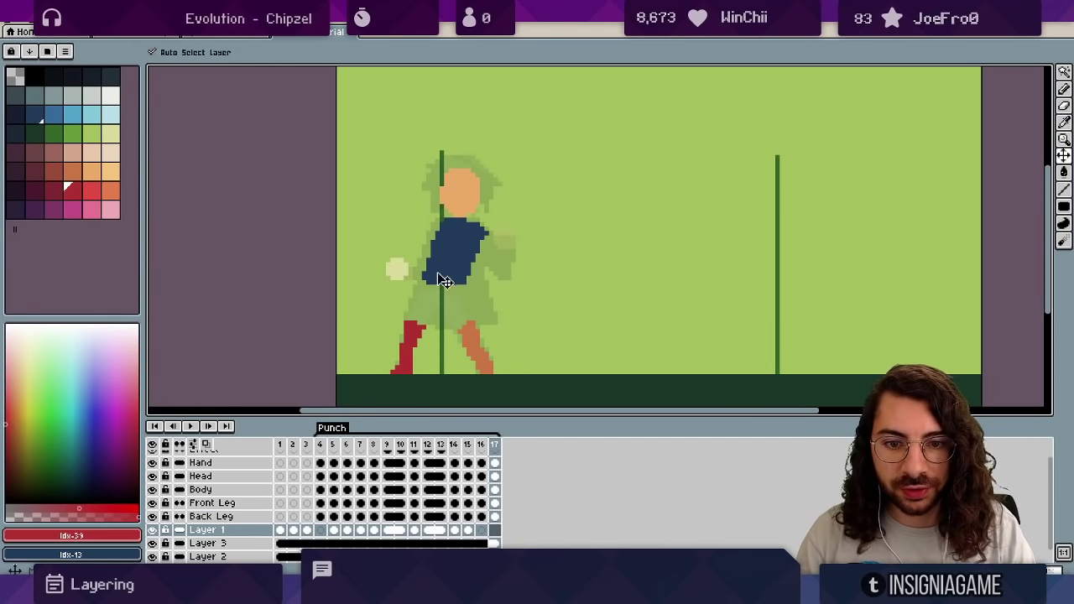
left_click_drag(405, 265, 398, 281)
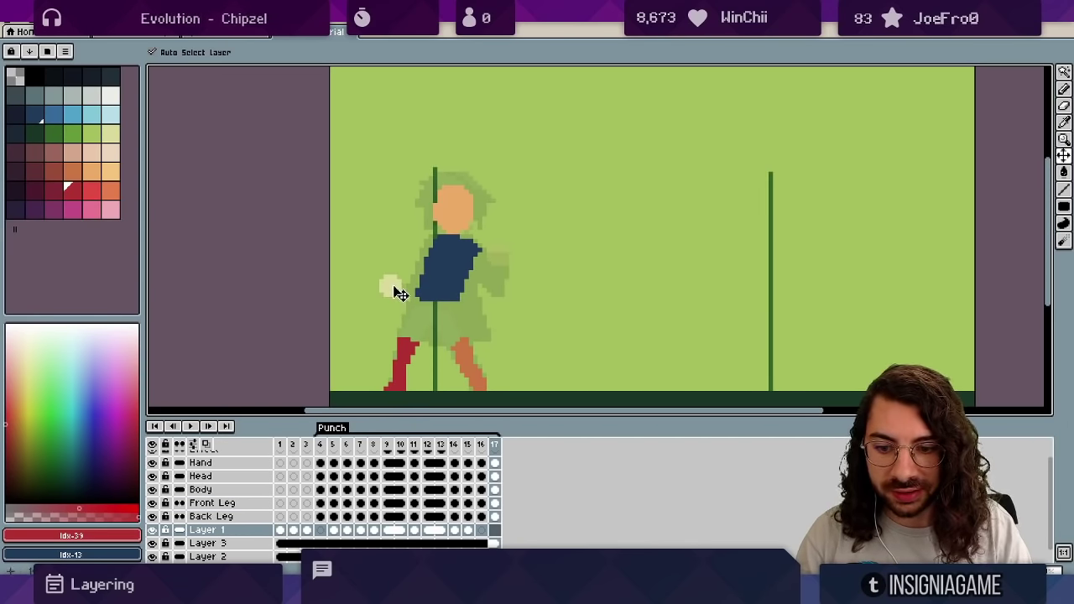
left_click(395, 291)
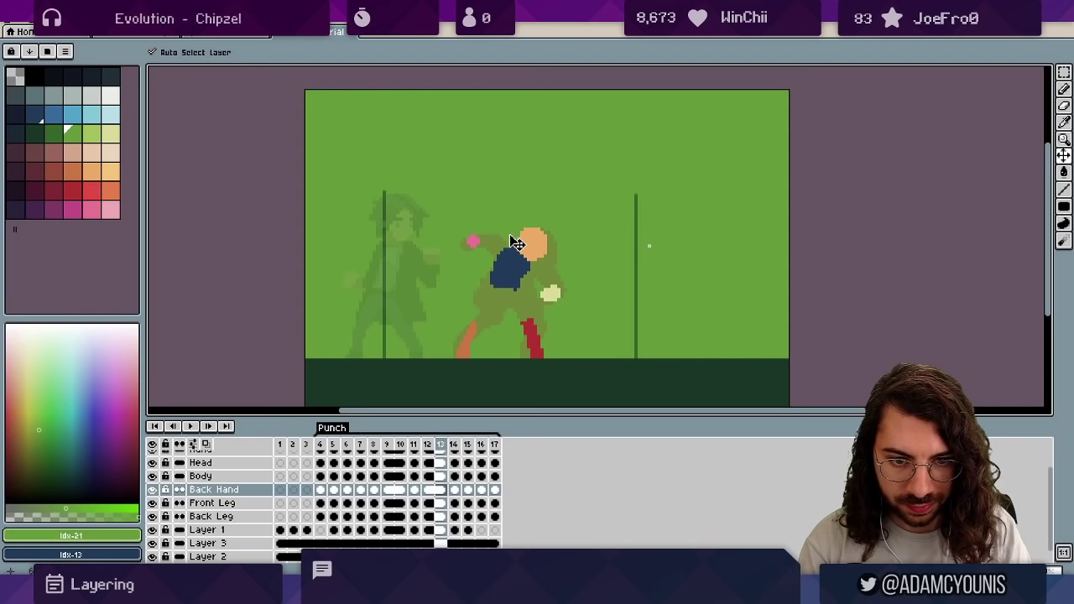
Step through frames 13 to 17 and play back the Punch animation to review the pink back hand.
key("Right")
key("Left")
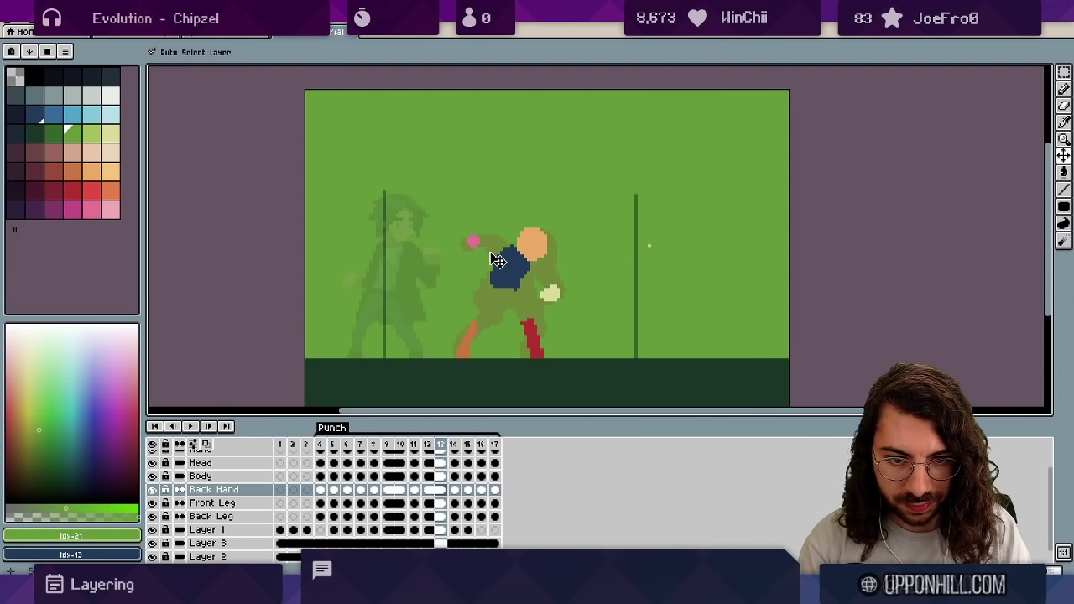
key("Right")
key("Right")
key("Right")
key("Right")
key("Right")
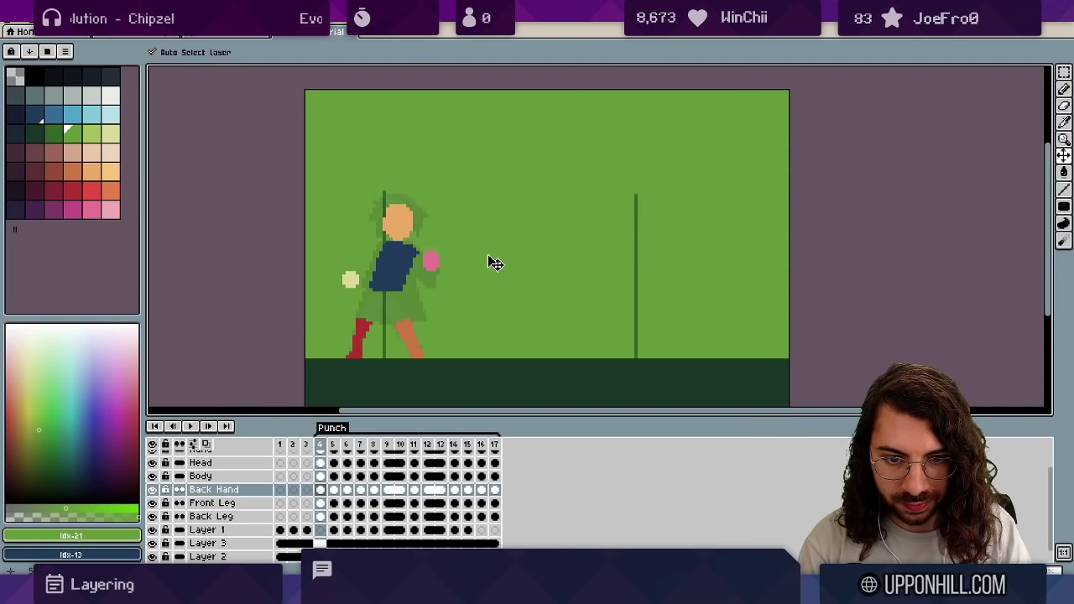
key("Return")
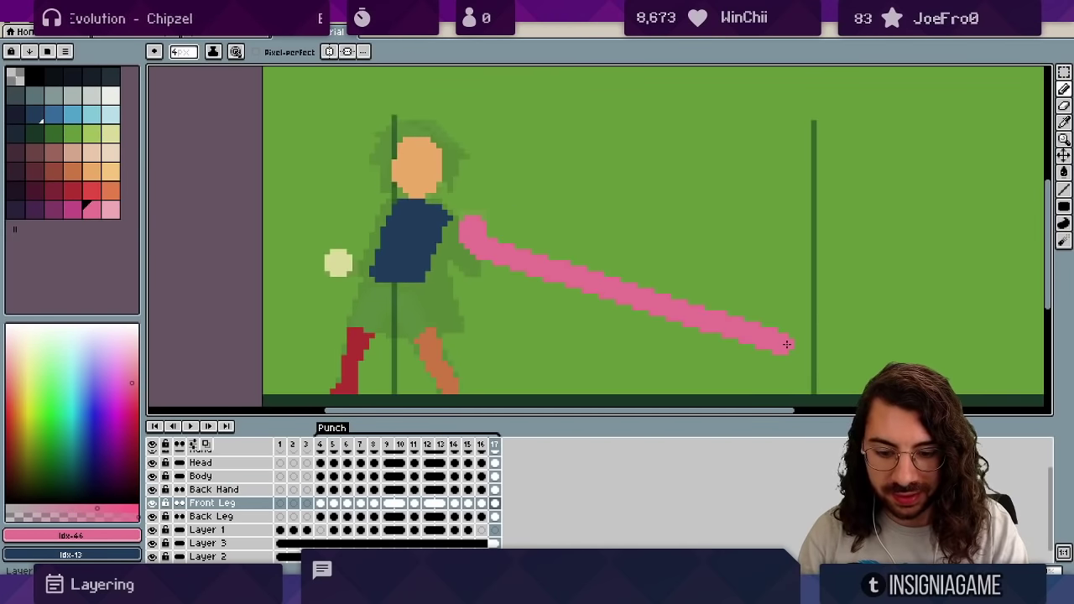
Add a new layer above Front Leg and paint a magenta Idx-45 forearm below the pink back hand on frame 17.
key("shift+n")
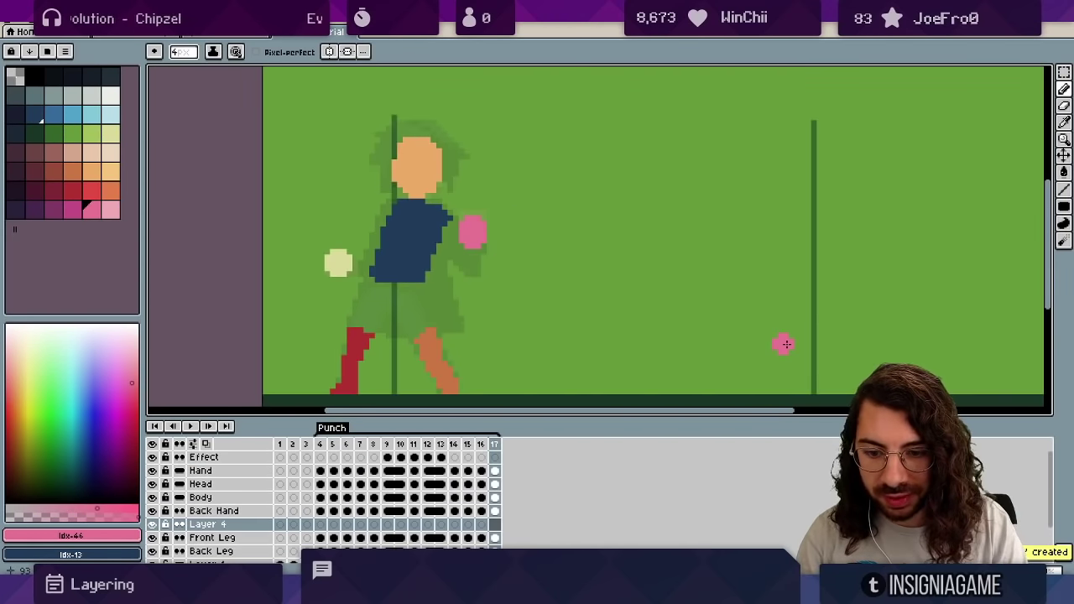
left_click(76, 192)
left_click(74, 214)
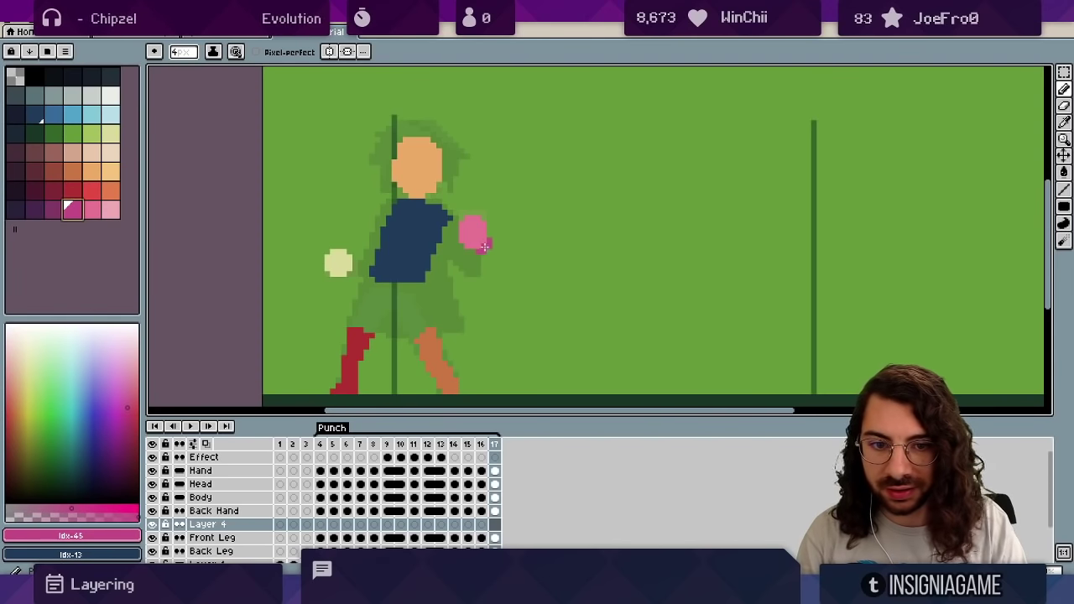
left_click_drag(473, 273, 475, 243)
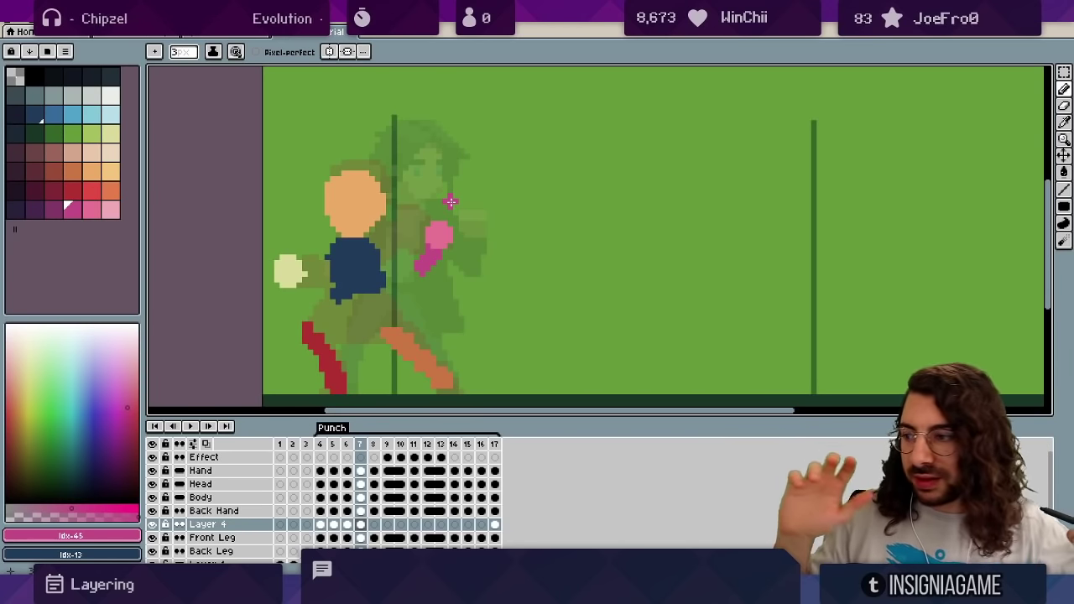
Compare the arm poses on frames 5 to 8 and shift the pink back hand slightly upward on frame 8.
key("Left")
key("Left")
key("Right")
key("Right")
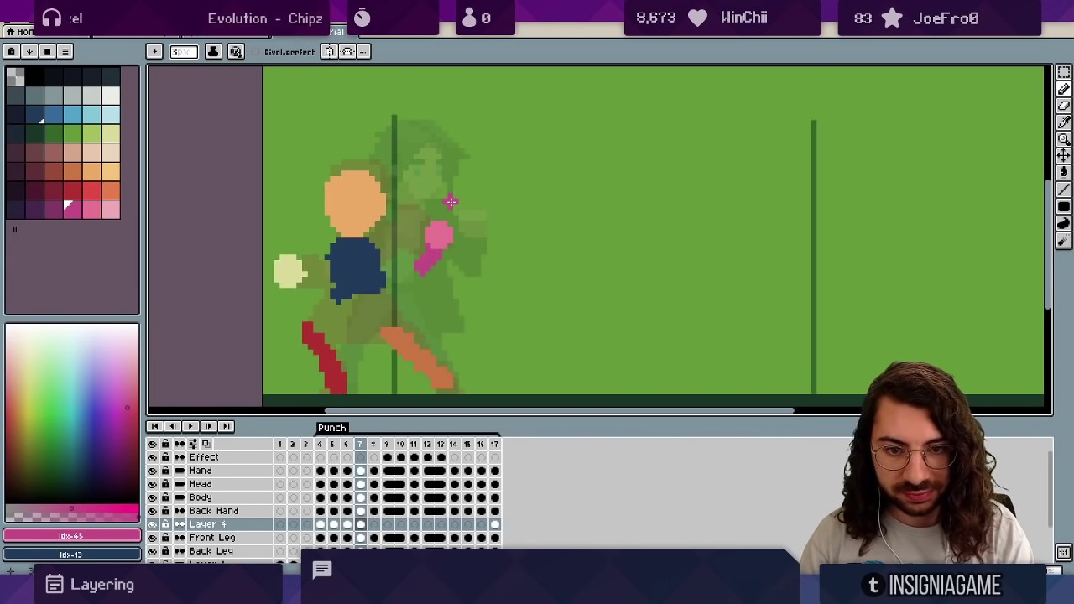
key("Right")
key("Left")
key("Right")
key("v")
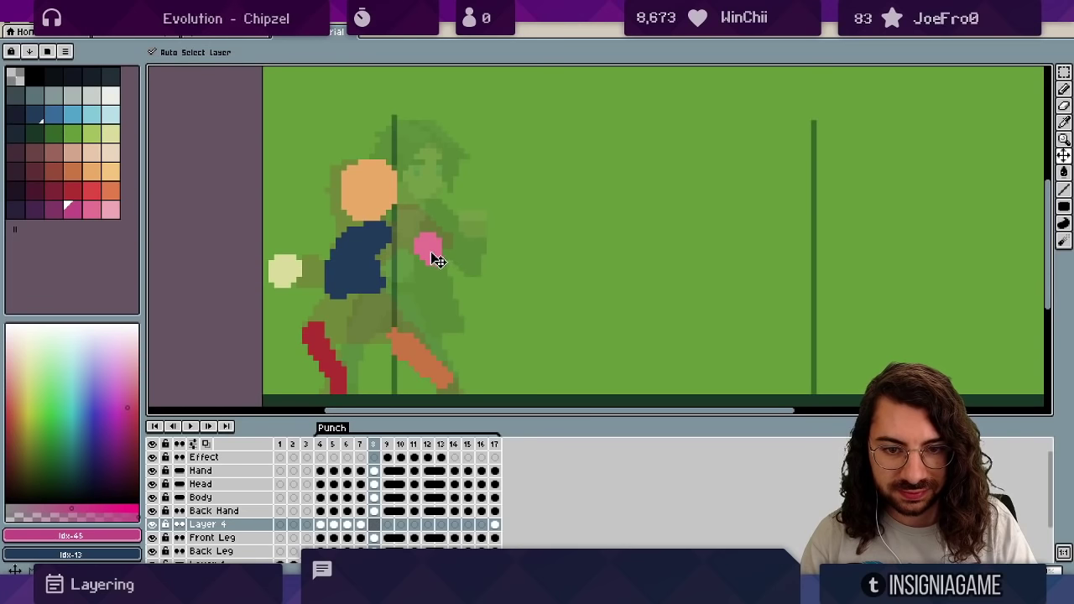
left_click_drag(436, 260, 431, 244)
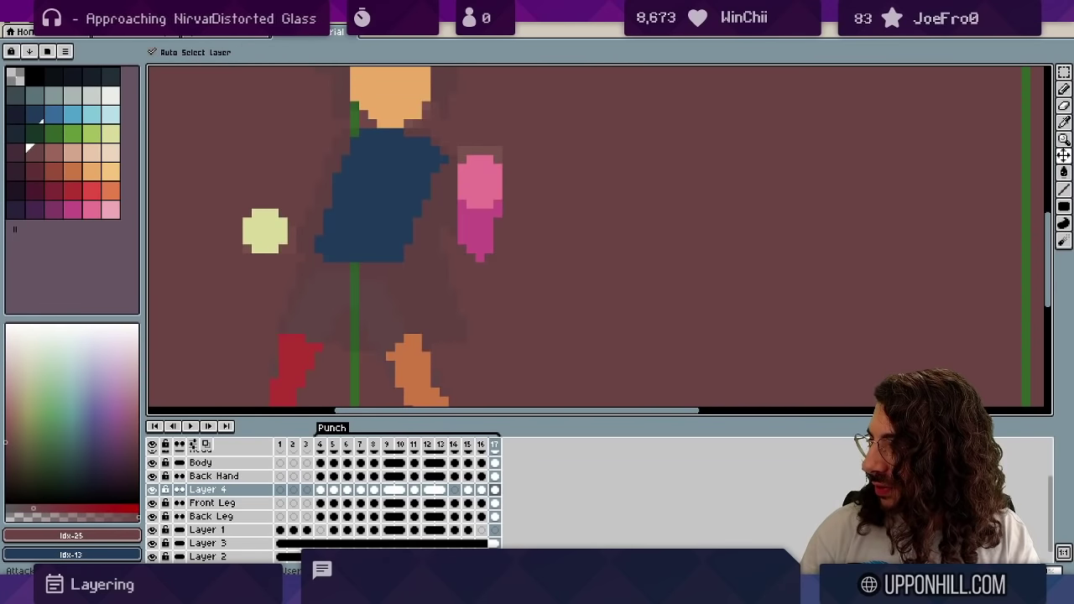
Reshape the magenta back forearm on frame 7 by squaring off its lower end and trimming its edge.
key("Right")
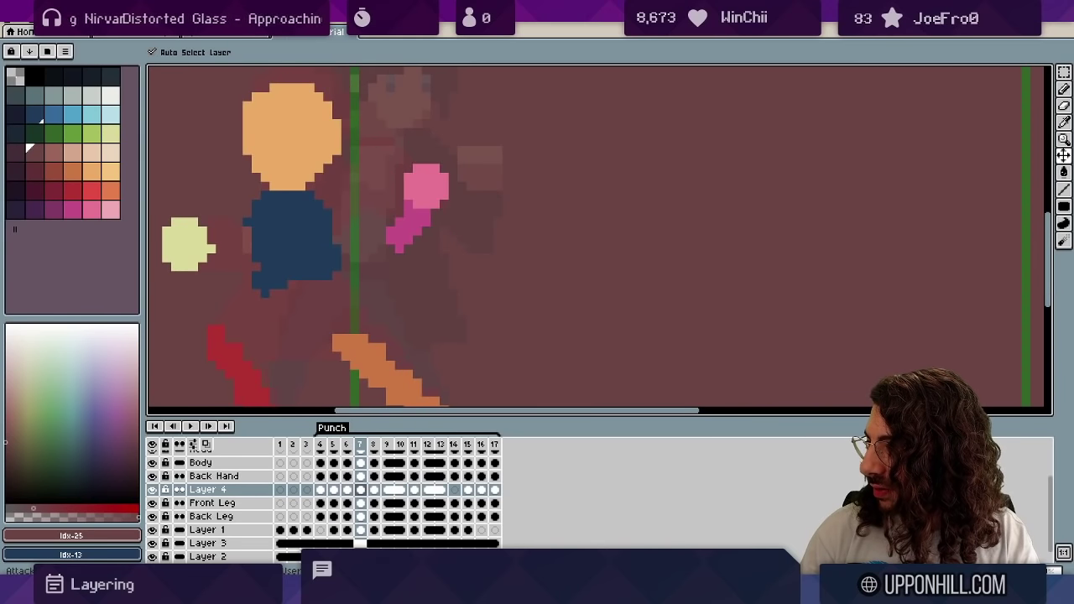
scroll(417, 251, "up", 3)
left_click(395, 214, "alt")
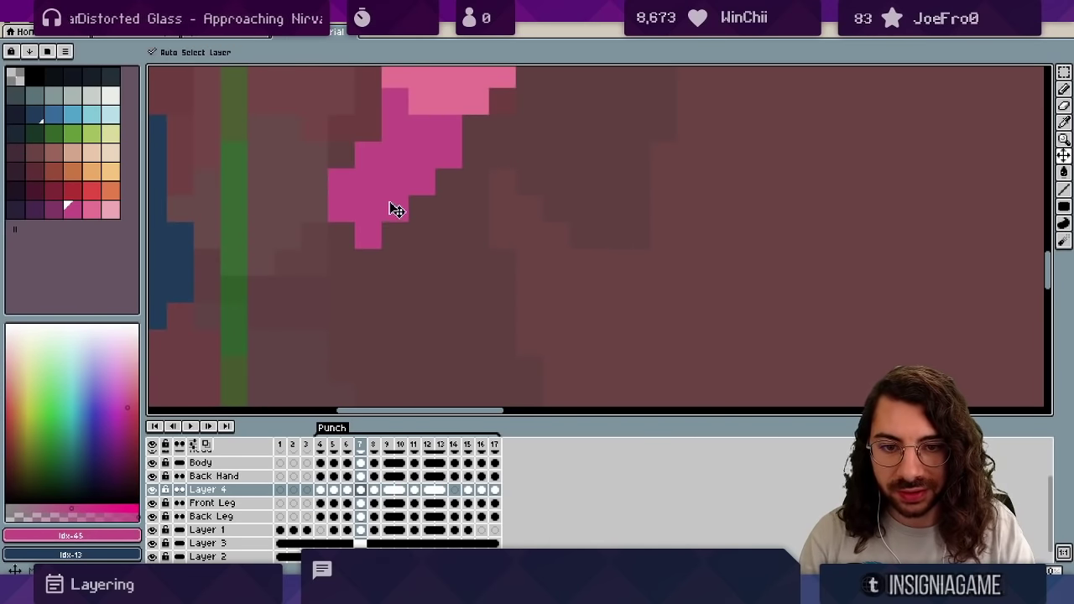
key("b")
scroll(420, 171, "up", 2)
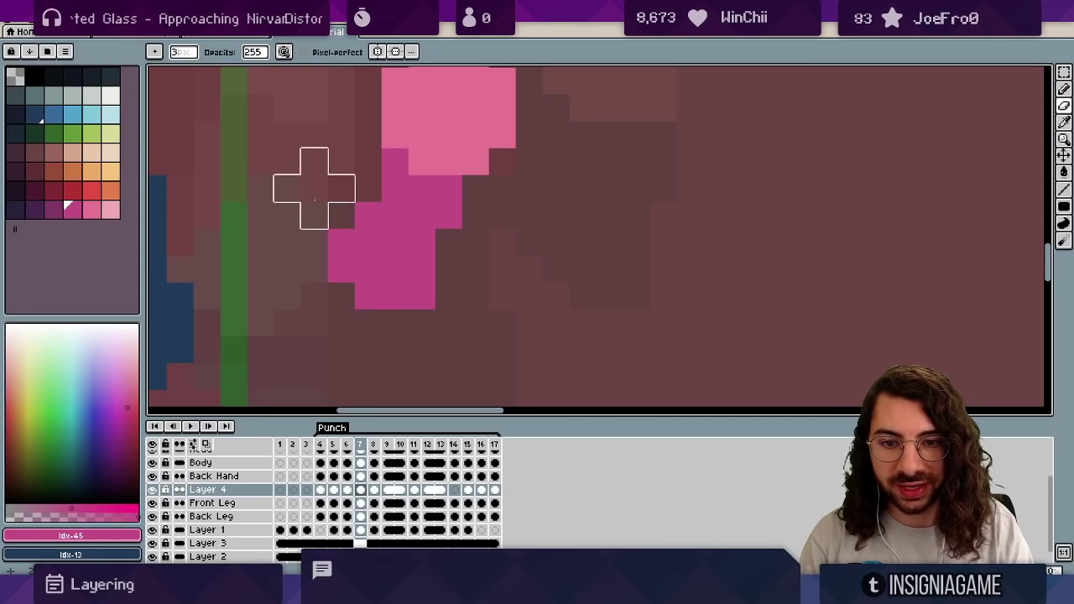
key("z")
scroll(691, 112, "down", 3)
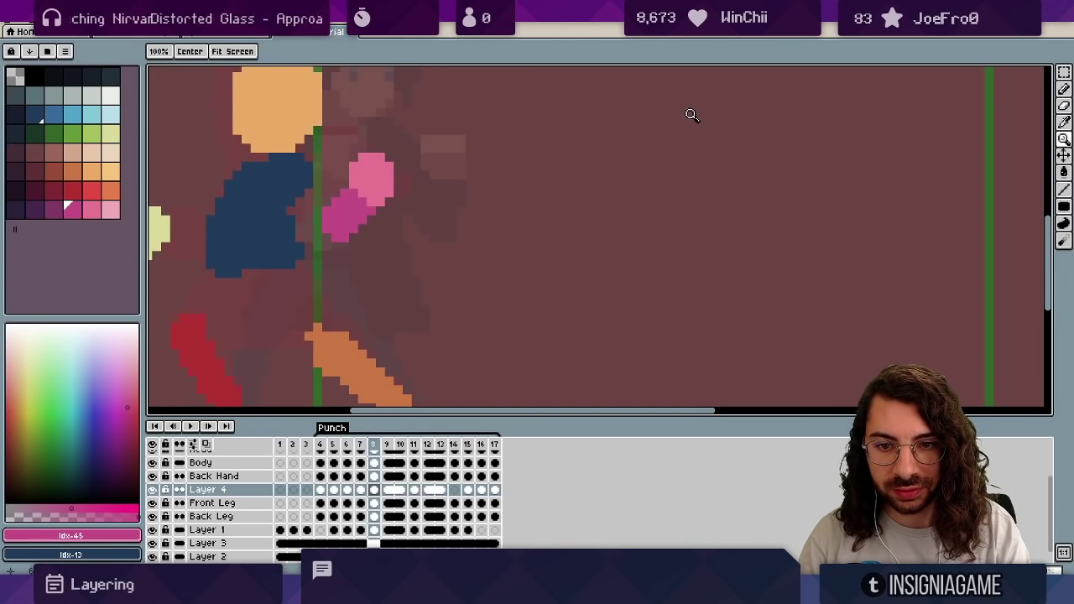
Trim the outer edge of the magenta back forearm on frame 8 and repaint its lower end more upright.
key("v")
key("b")
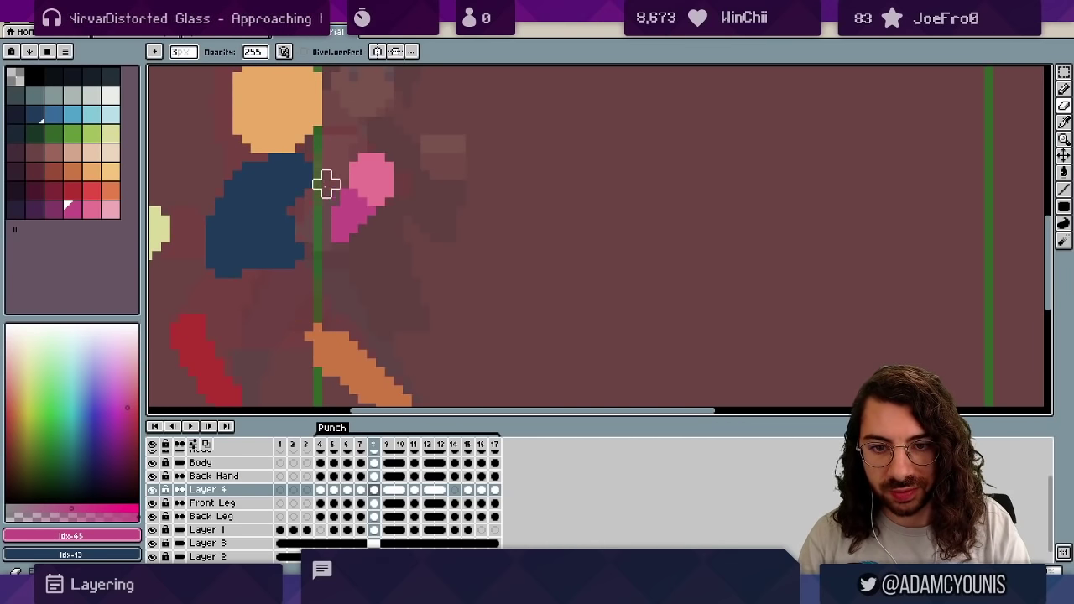
key("b")
left_click(348, 223, "alt")
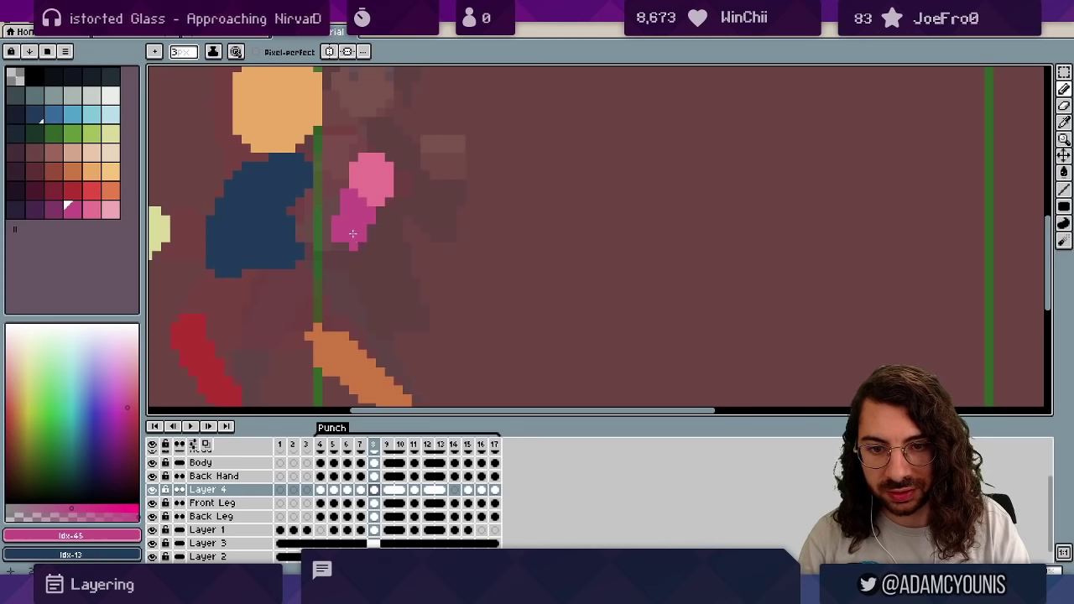
key("b")
Step back and forth through frames 4 to 8 to compare the back forearm's motion.
key("comma")
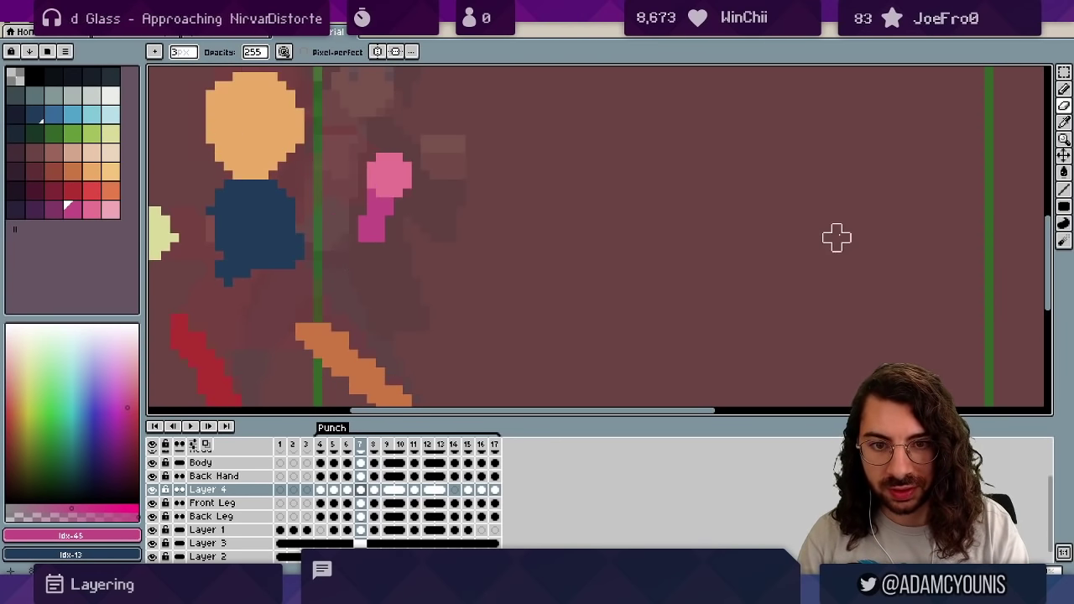
key("comma")
key("comma")
key("comma")
key("period")
key("period")
key("period")
key("period")
key("comma")
key("comma")
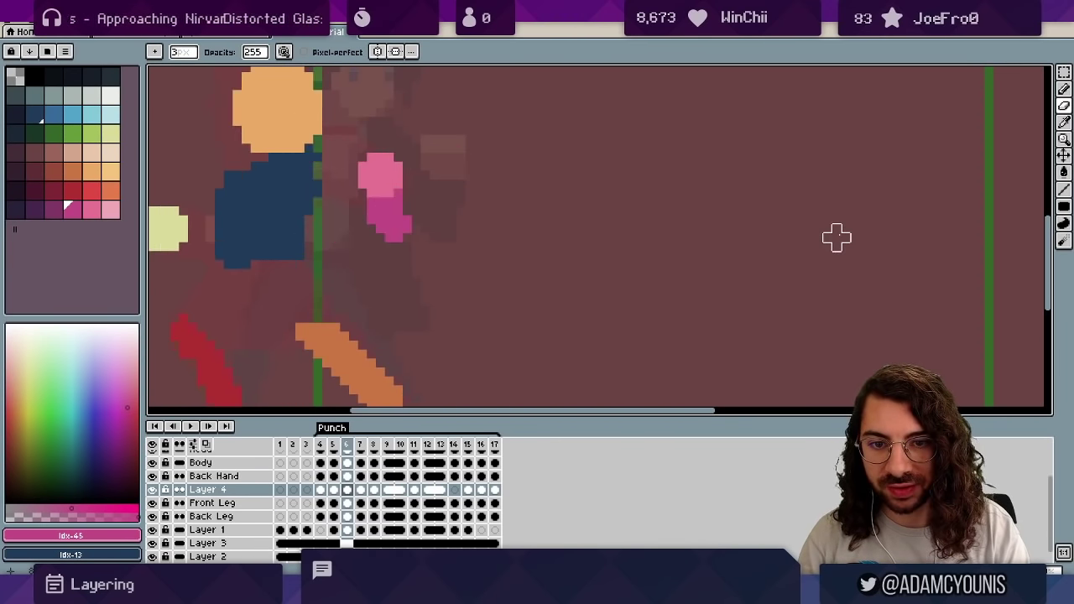
scroll(836, 239, "down", 2)
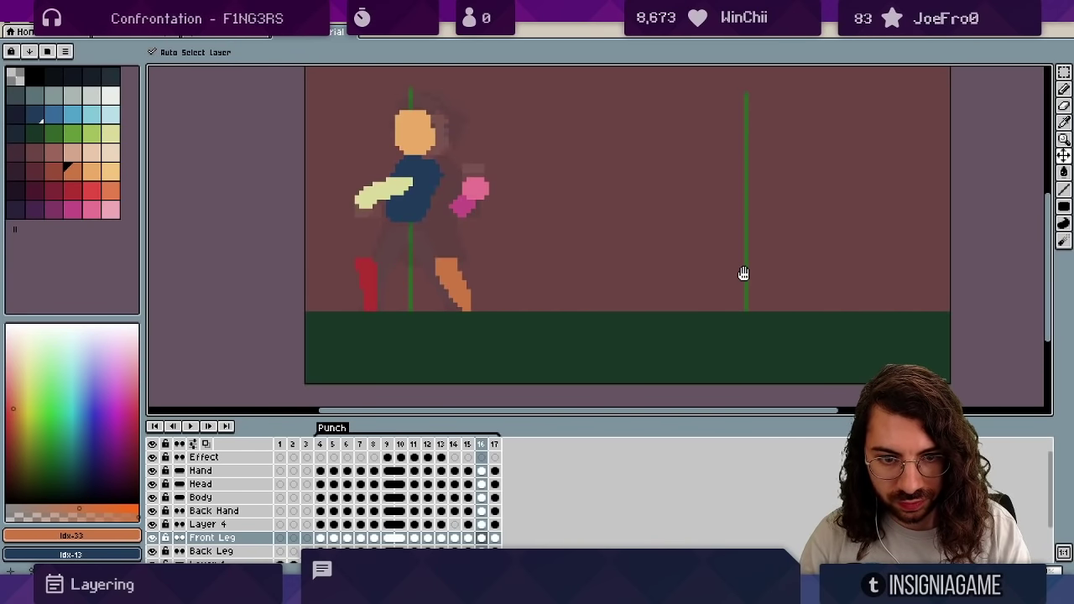
Add a new layer beneath Body and paint a light green Idx-22 forearm joining the pale front hand to the body on frame 4.
key("z")
scroll(510, 201, "down", 2)
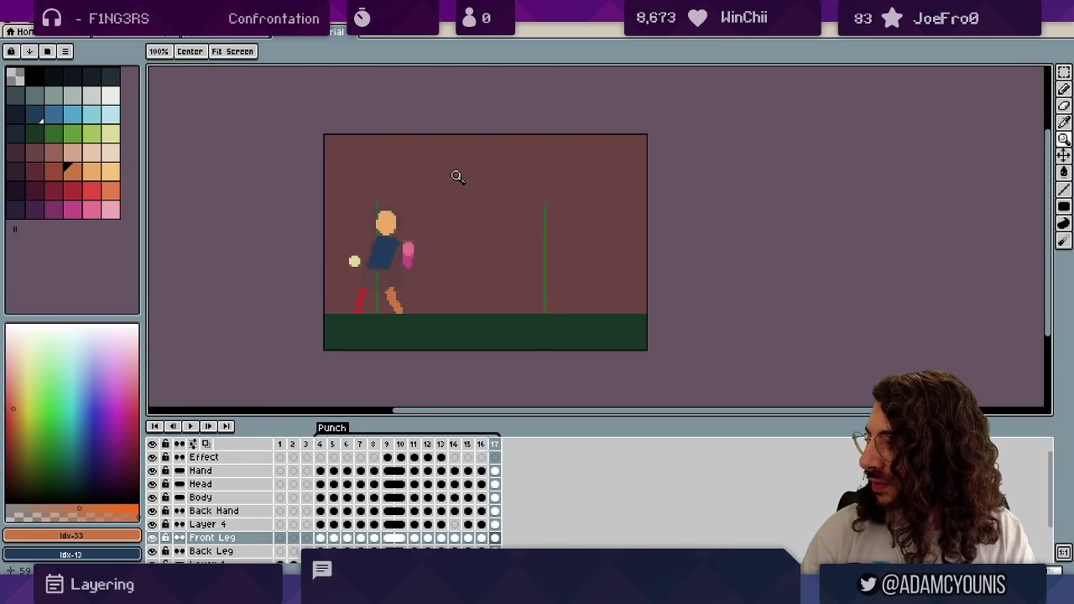
left_click(387, 243)
left_click_drag(385, 264, 396, 252)
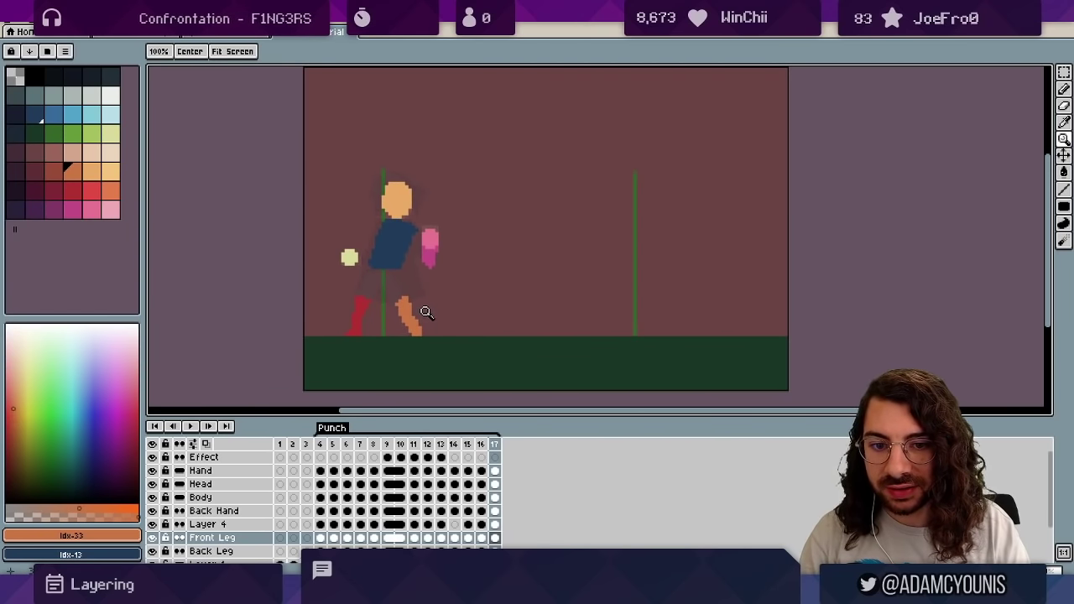
left_click(320, 444)
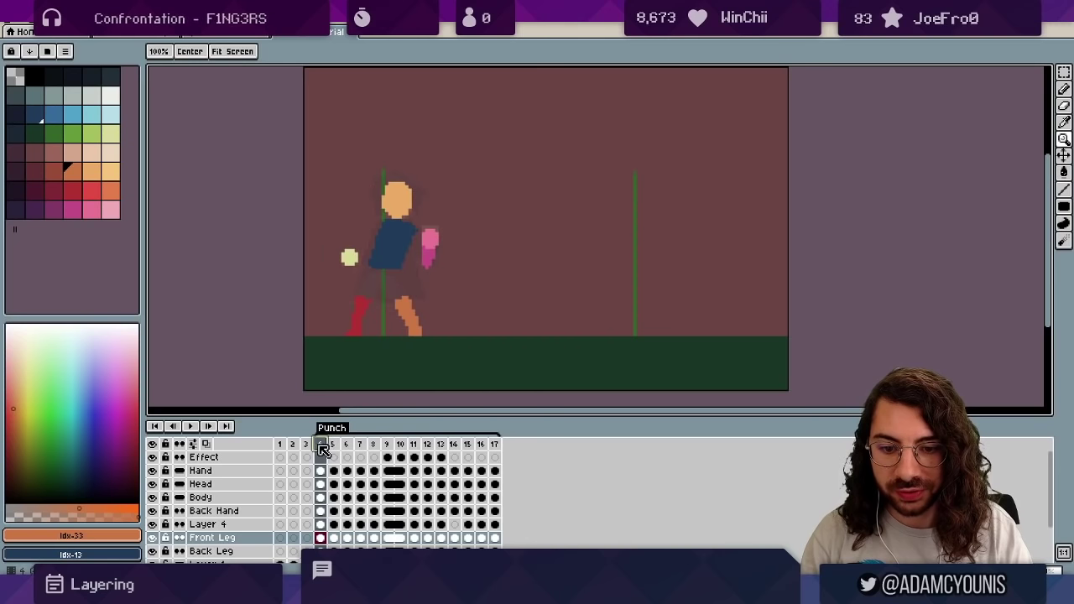
key("v")
left_click(351, 261)
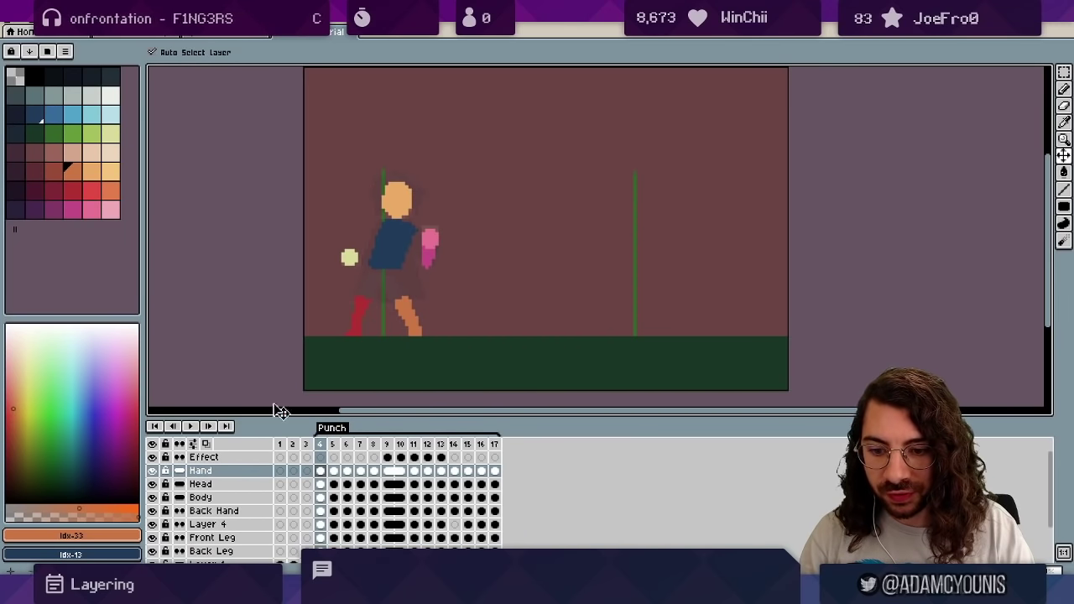
left_click(212, 484)
key("Return")
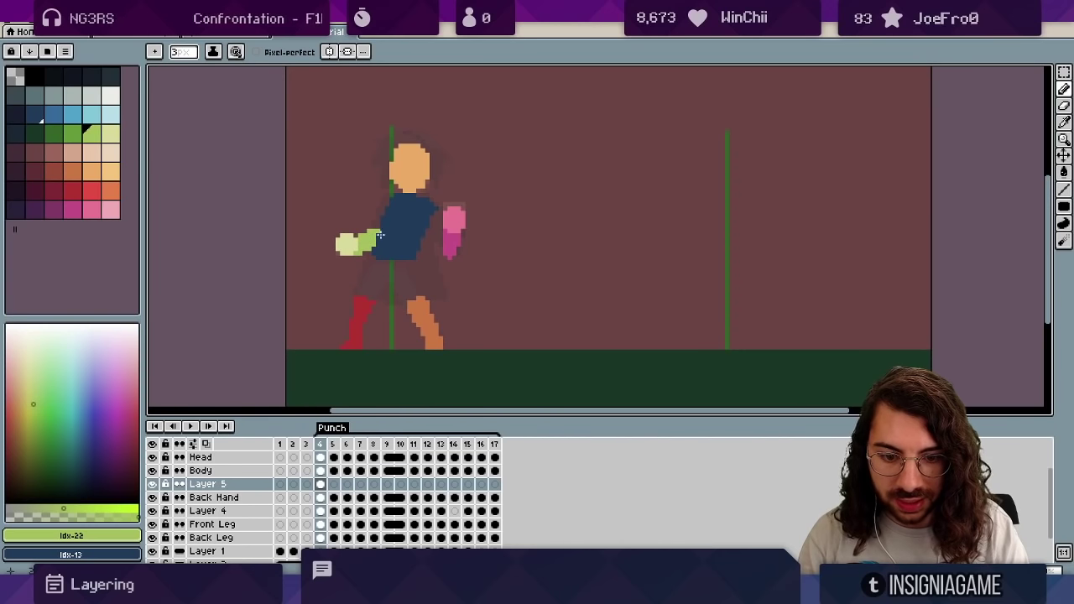
Paint the light green front forearm between the pale front hand and body on Layer 5 from frame 5 onward through the punch.
key("period")
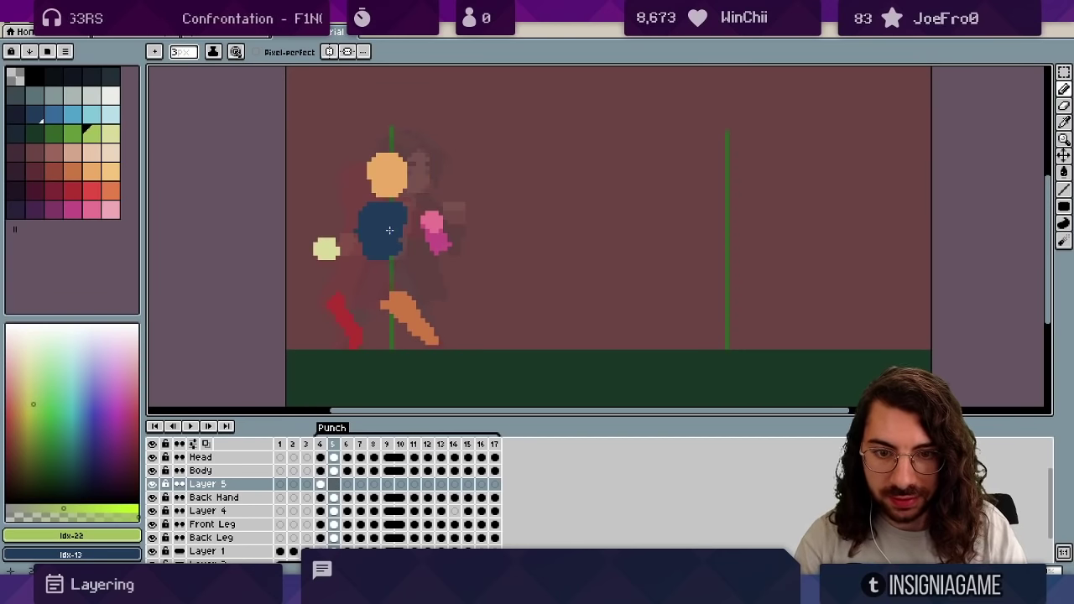
key("period")
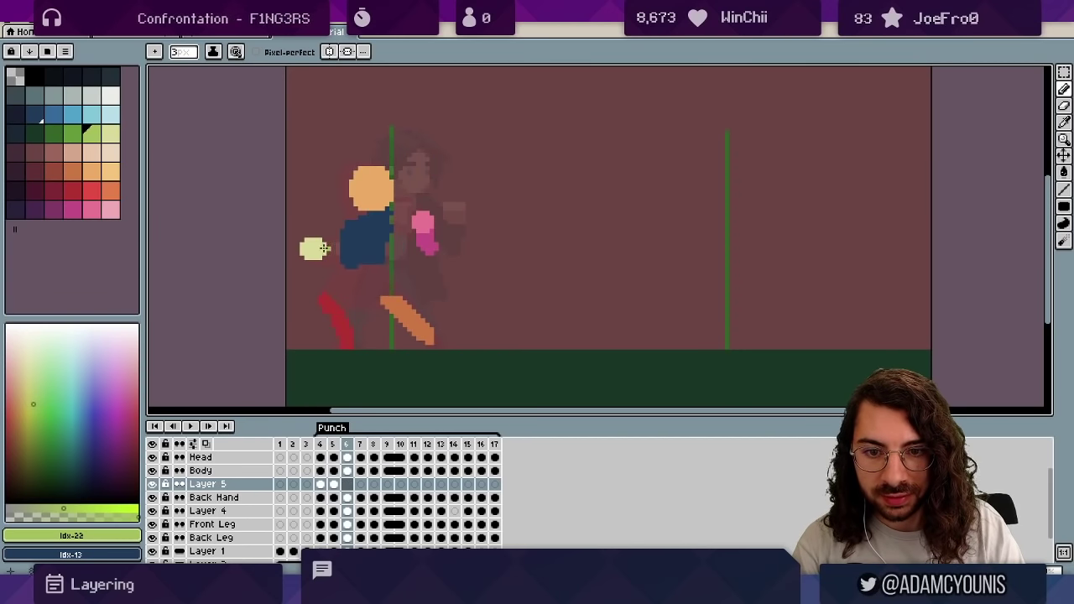
key("period")
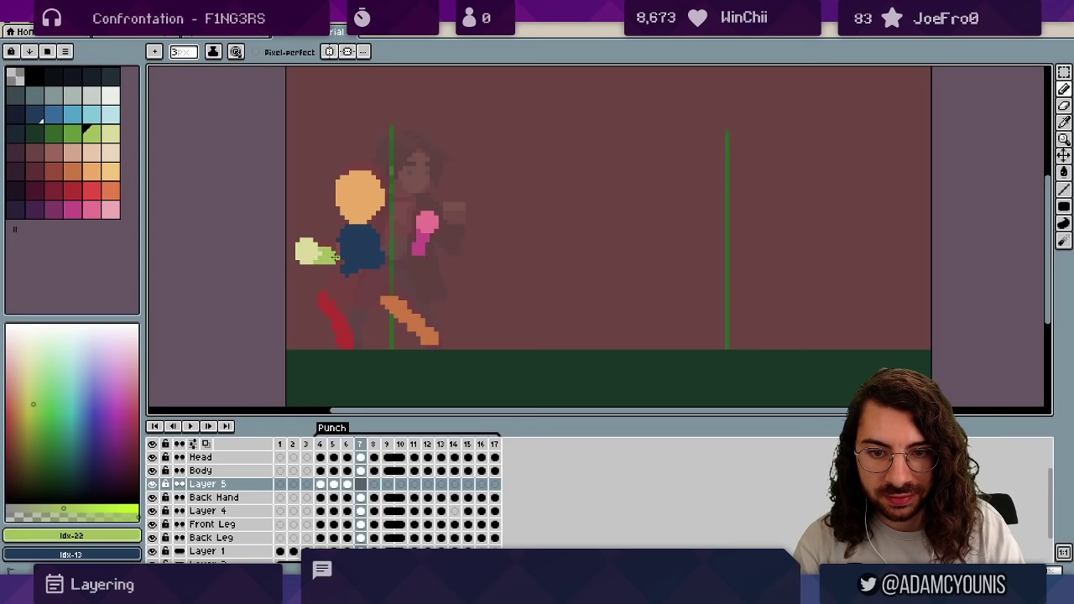
key("period")
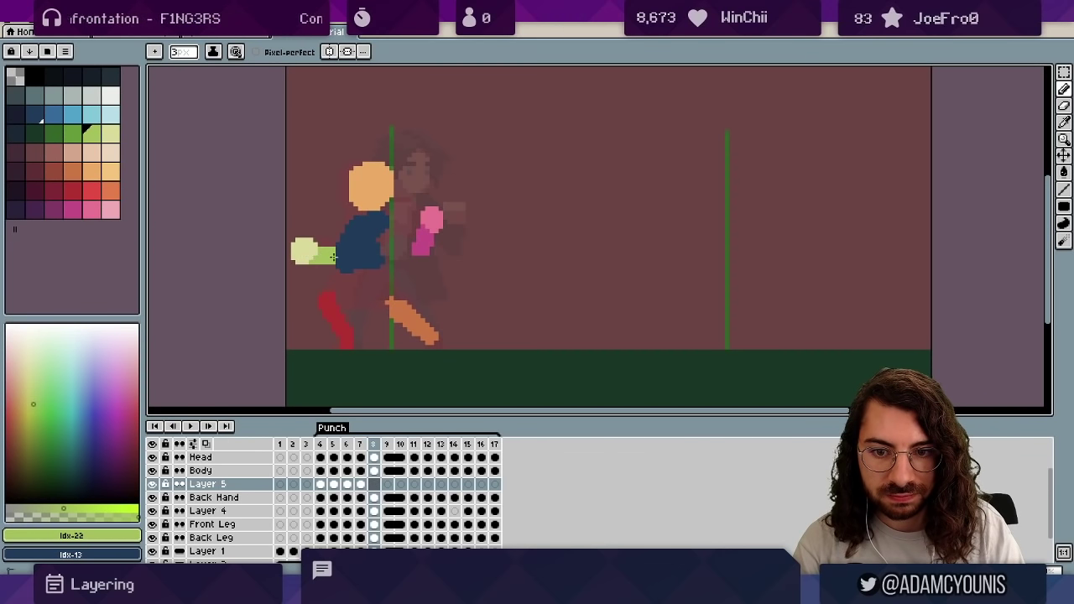
key("period")
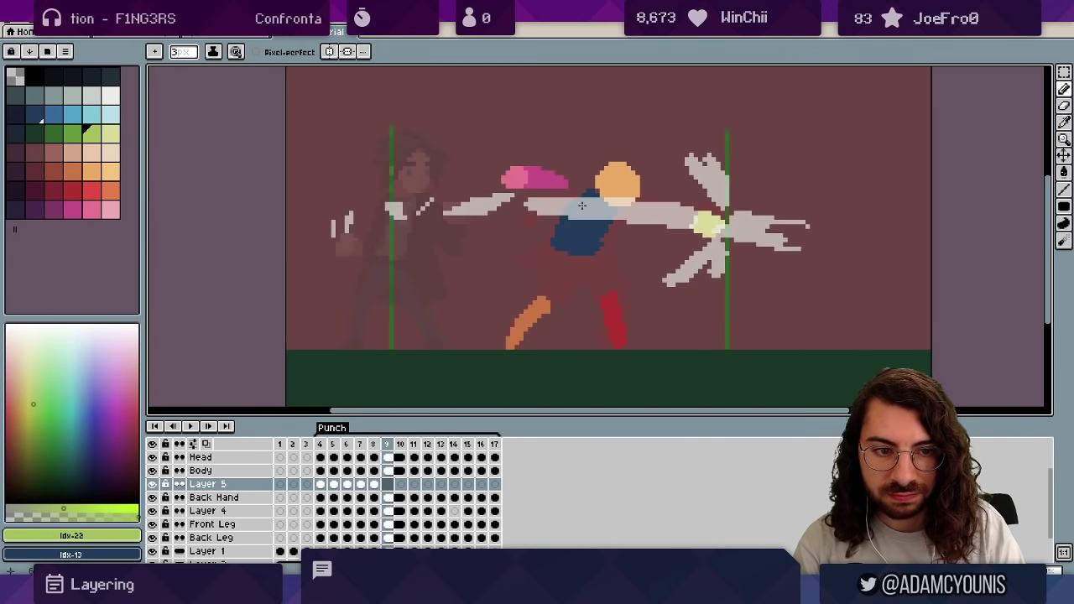
left_click_drag(680, 210, 689, 218)
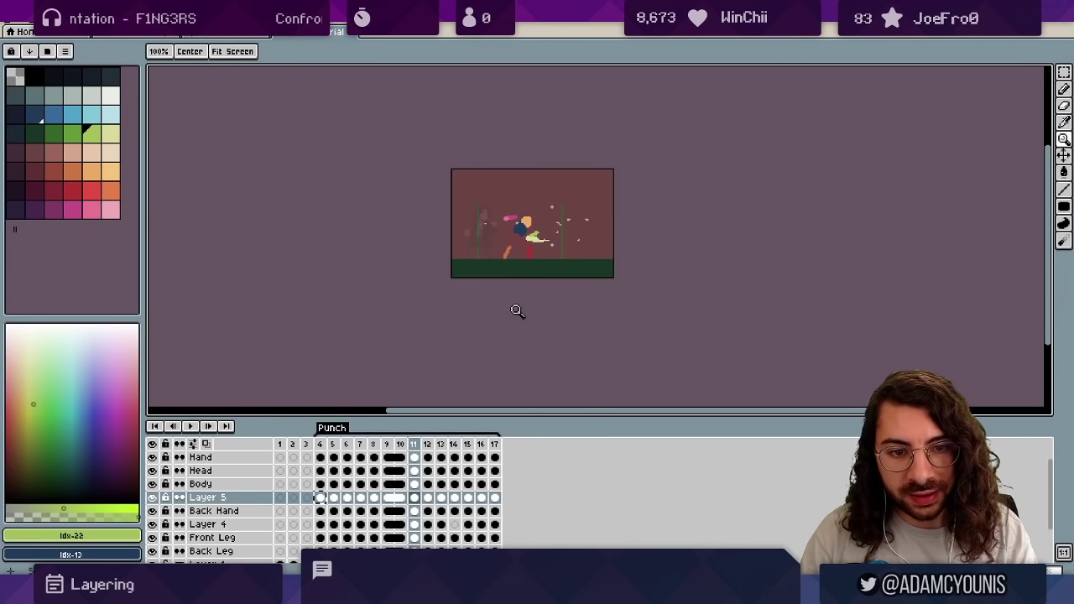
Scrub between frames 10 and 11 to compare the front arm's pose during the punch recovery.
left_click(514, 156)
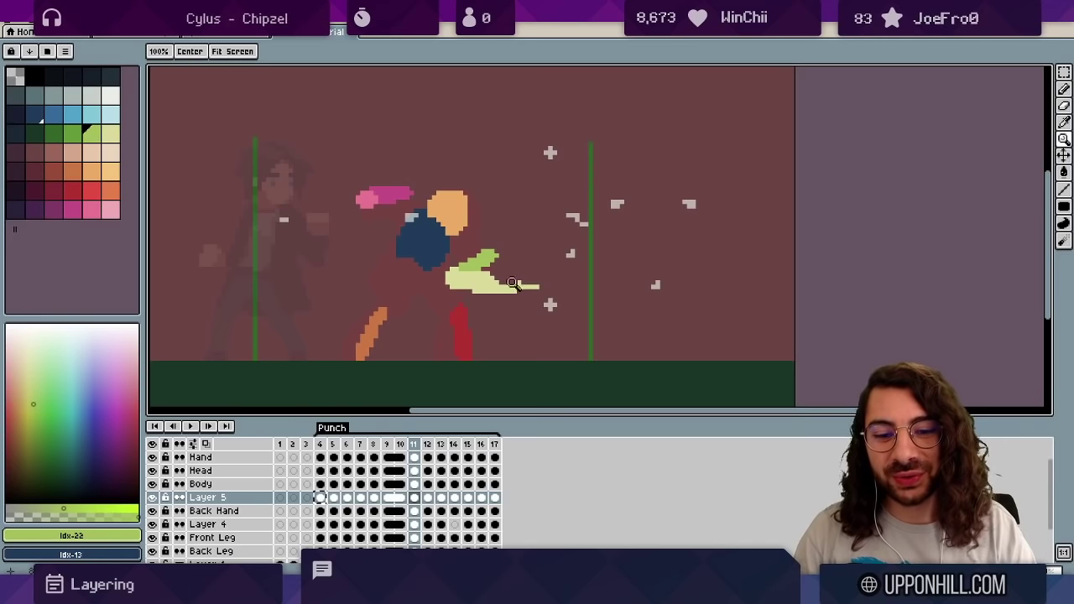
left_click_drag(415, 444, 400, 442)
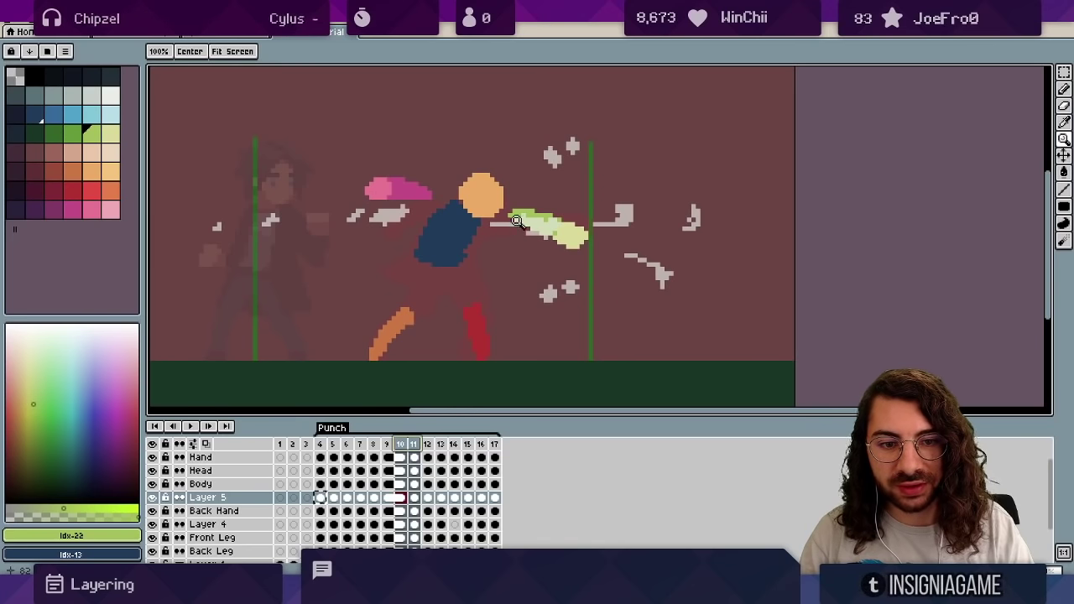
left_click_drag(417, 443, 404, 442)
left_click(414, 444)
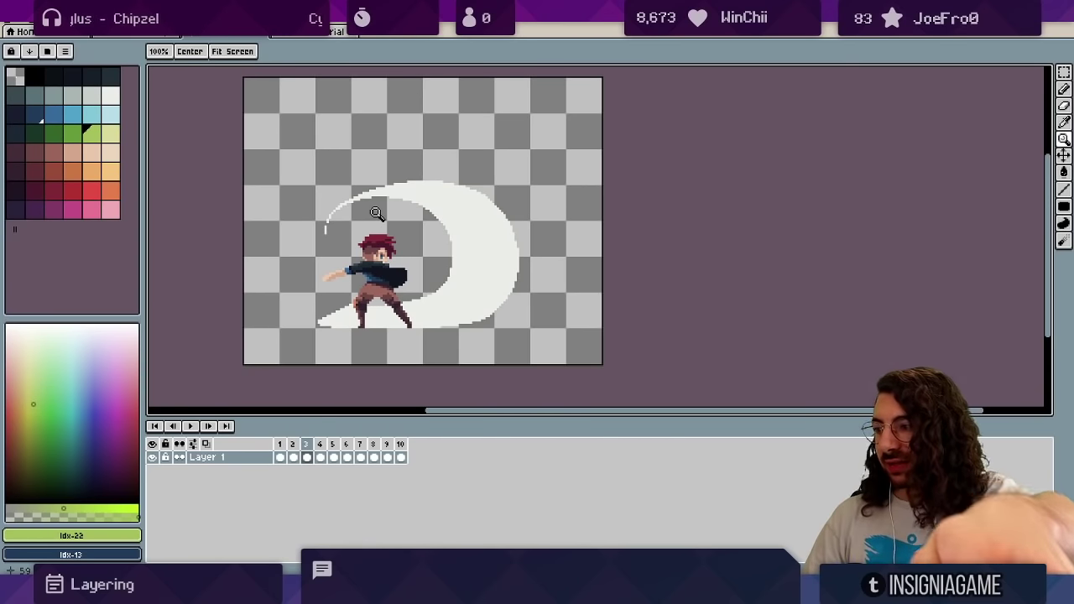
Return to the punch animation file, watch the whole loop play at small scale, and stop playback.
left_click(289, 33)
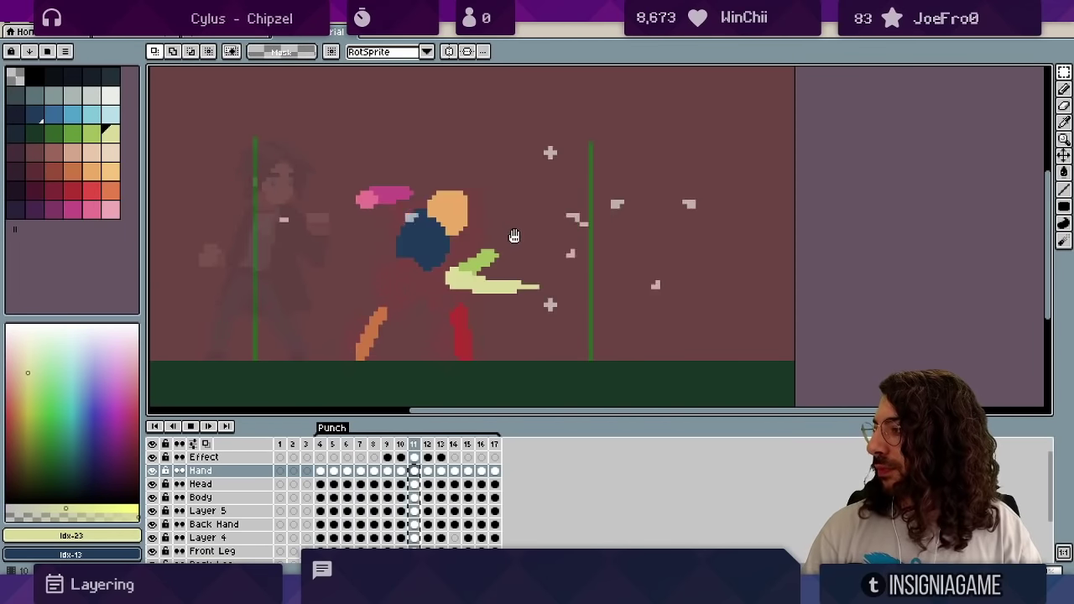
key("z")
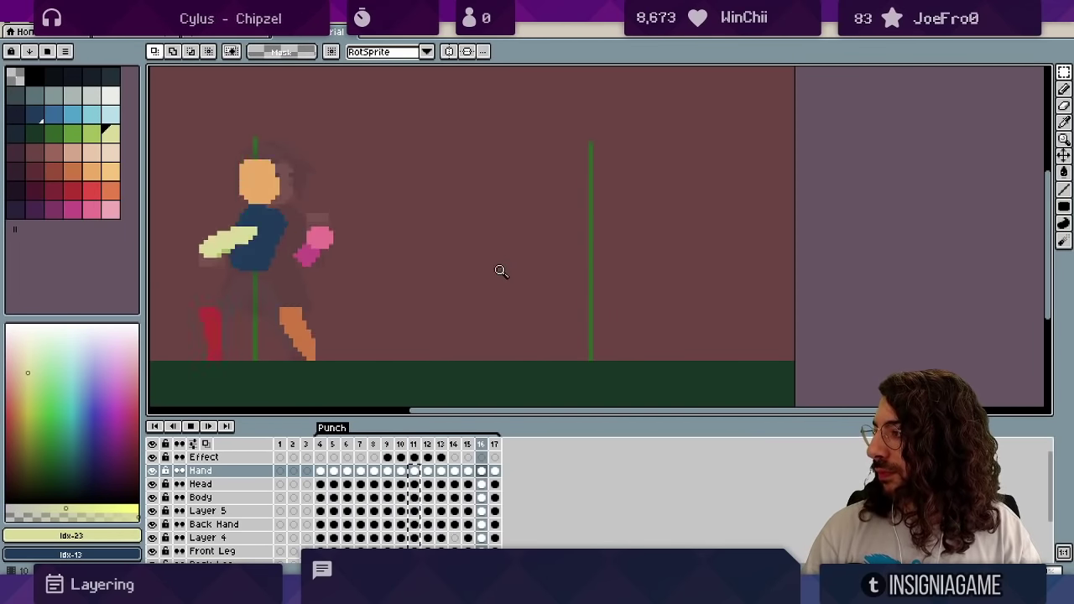
scroll(515, 266, "down", 3)
left_click_drag(490, 287, 442, 332)
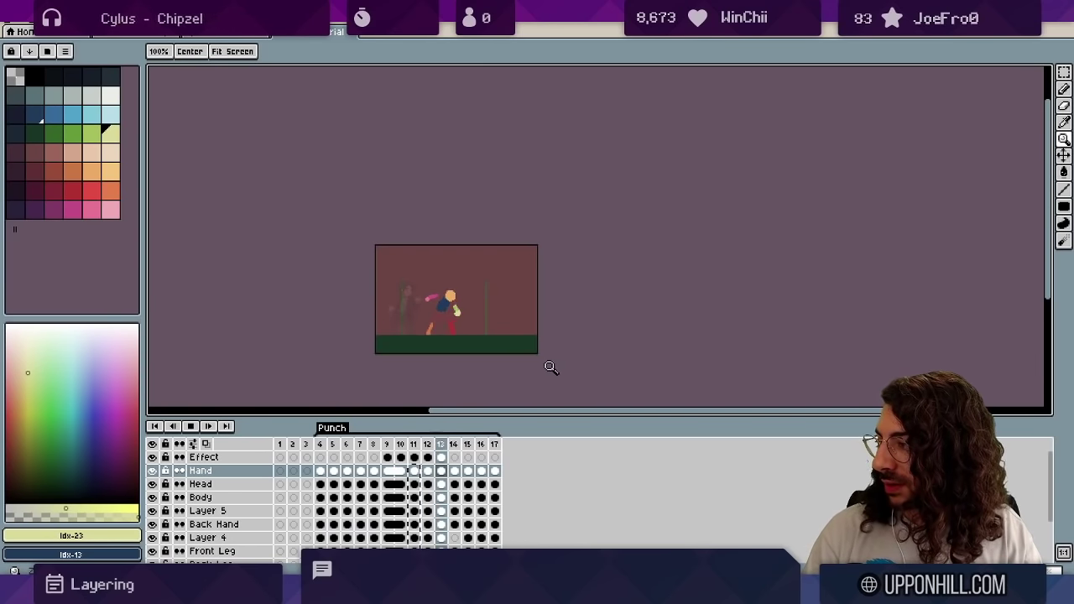
key("Return")
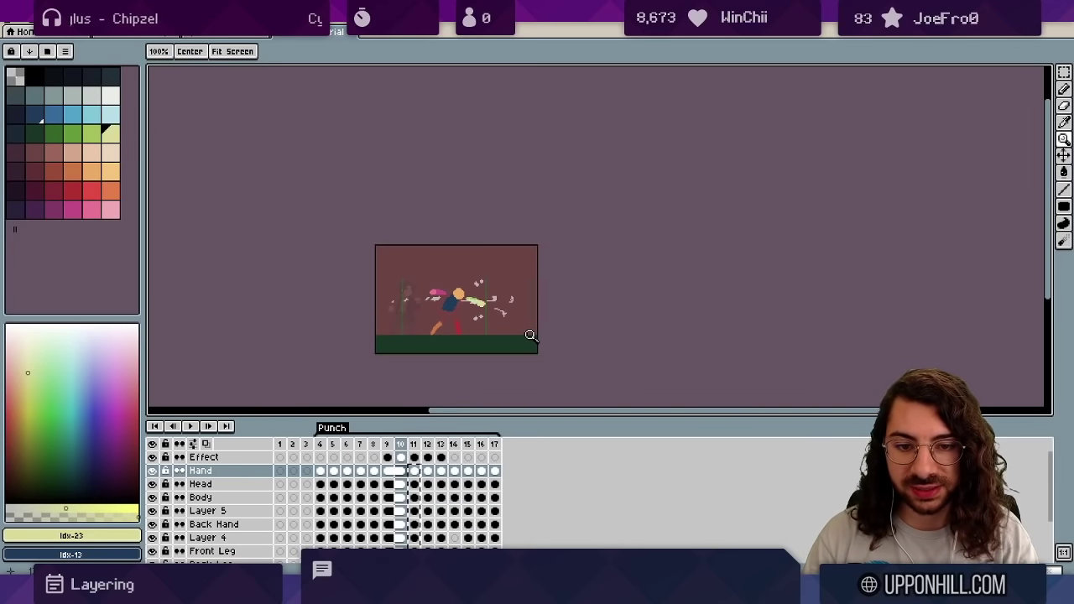
Touch up the front forearm on Layer 5 at frame 10 with light green Idx-22 and erase its excess edge pixels.
scroll(457, 317, "up", 3)
left_click_drag(472, 300, 473, 285)
left_click(510, 229, "ctrl")
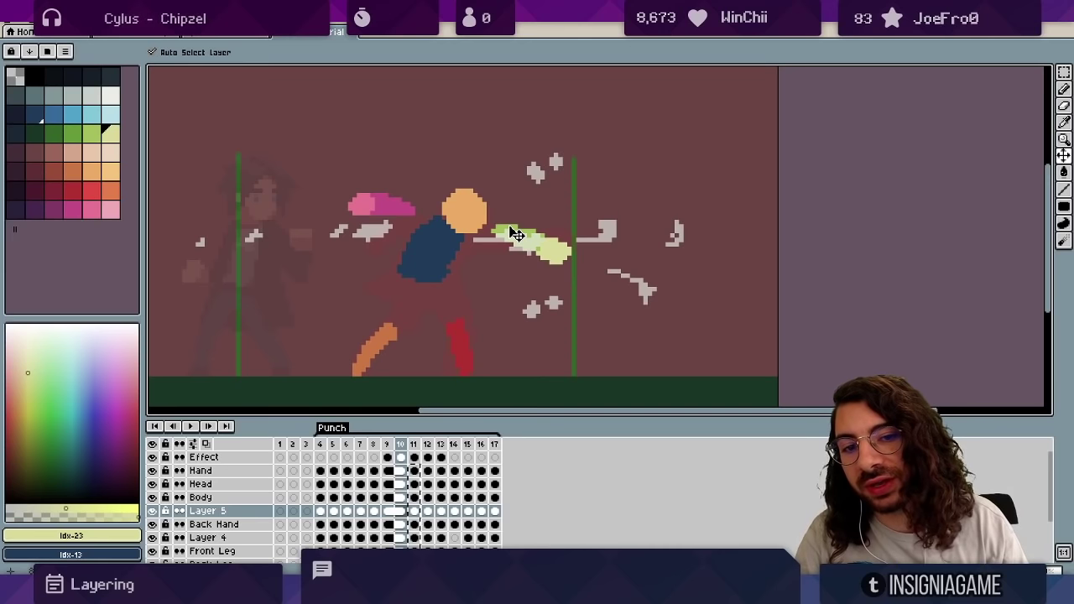
scroll(510, 241, "up", 2)
left_click_drag(511, 242, 505, 197)
key("i")
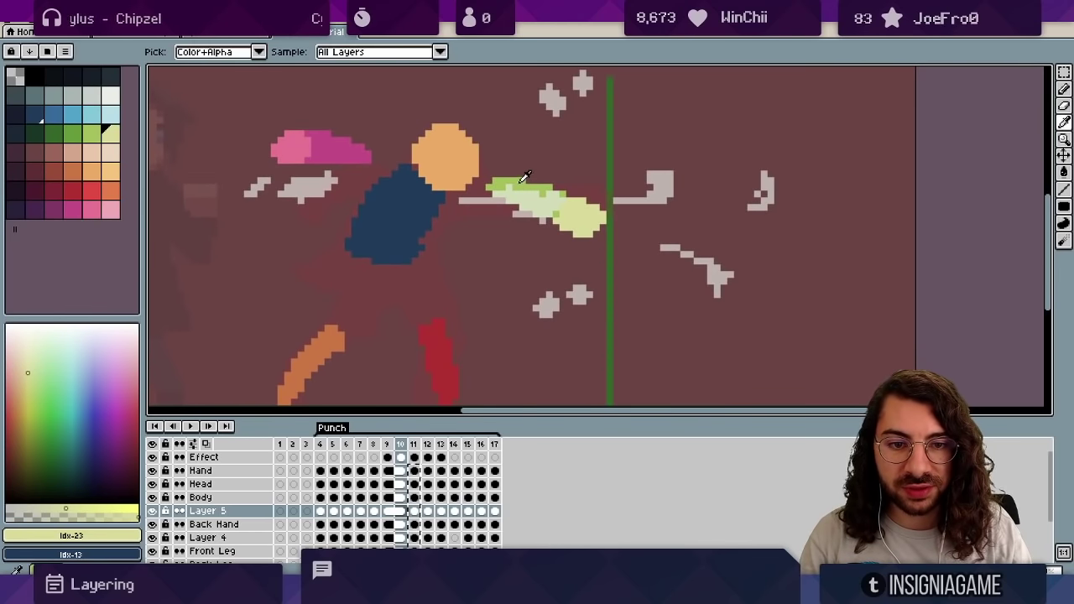
left_click(521, 180)
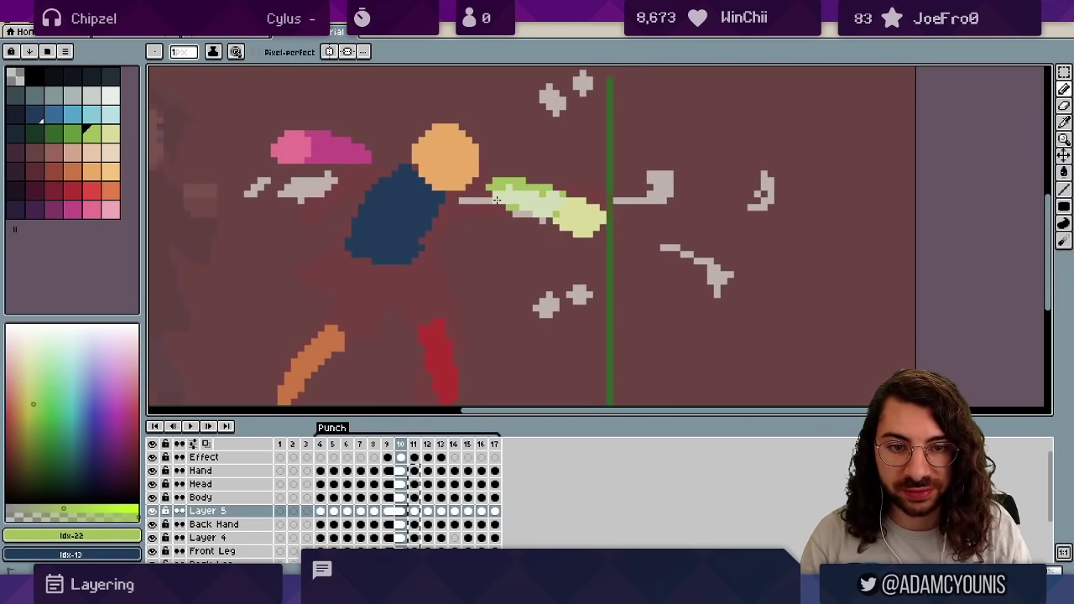
key("e")
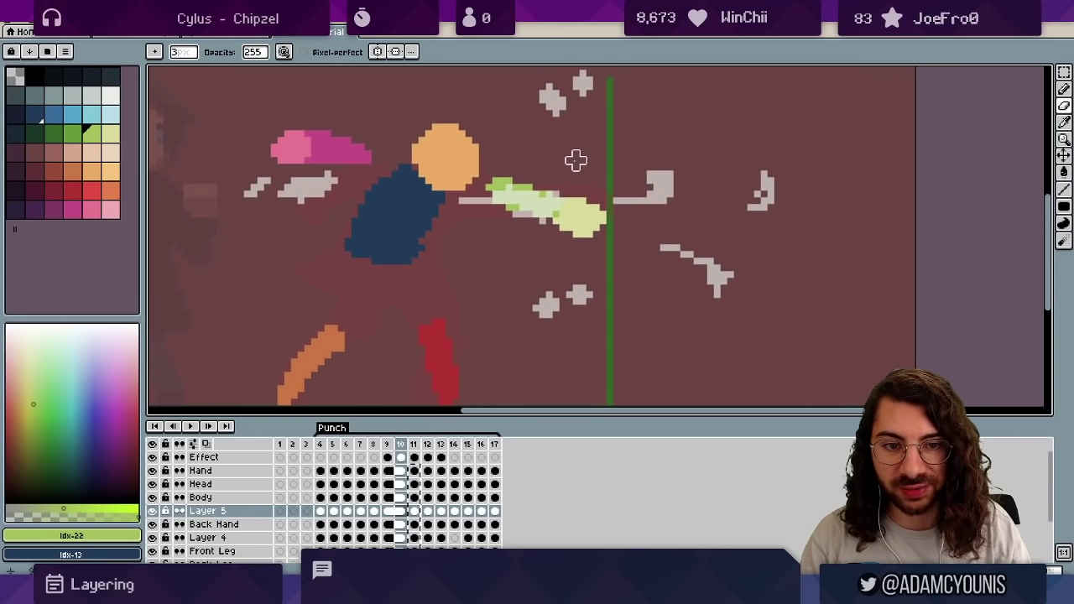
Step back and forth around frame 9 and play the loop to check both forearms' motion.
key("m")
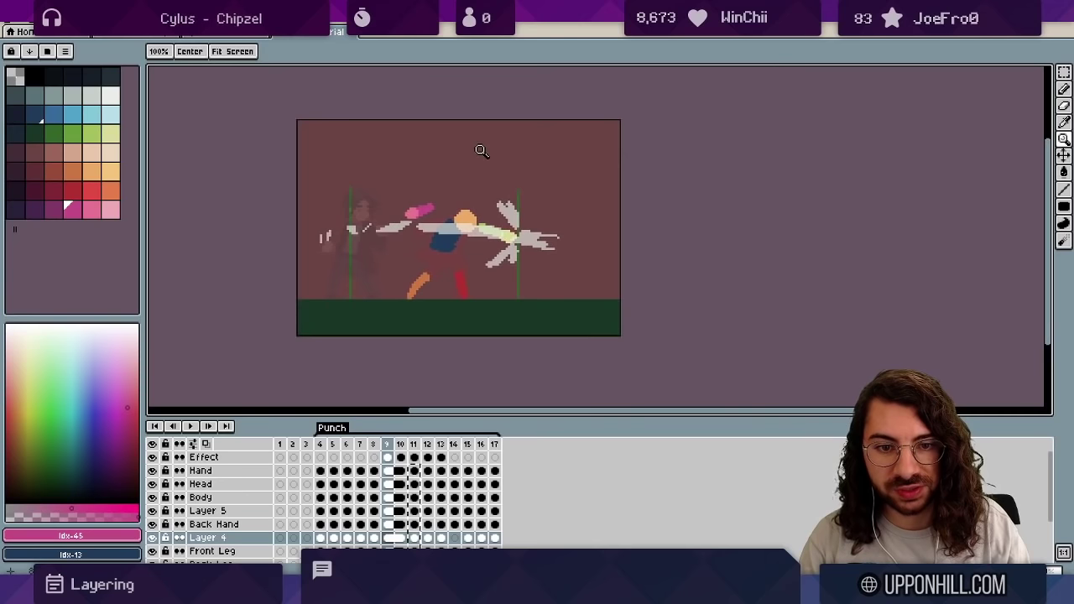
key("Left")
key("Right")
key("Right")
key("Left")
key("Left")
key("Right")
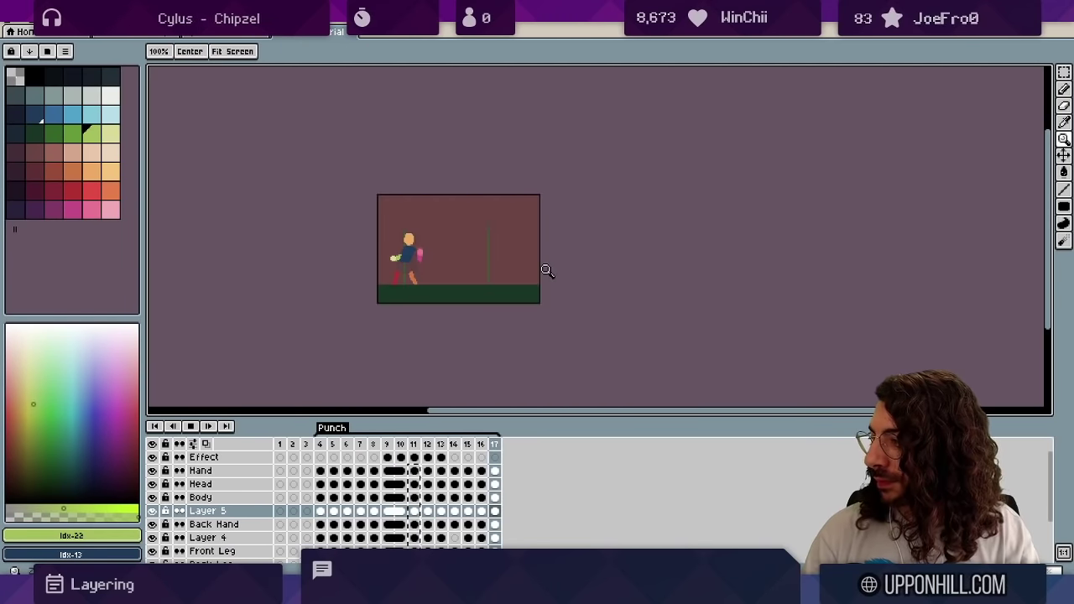
left_click(523, 266)
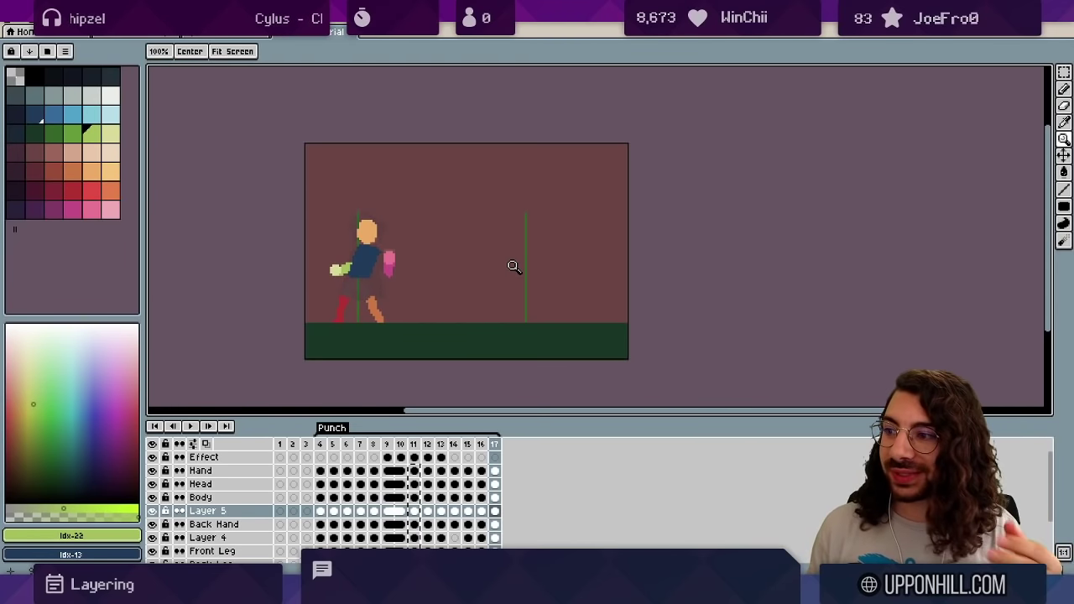
Scrub from frame 5 to frame 10 and step through to frame 11 to examine the punch's wind-up, strike and recovery.
left_click(336, 444)
left_click_drag(338, 447, 401, 445)
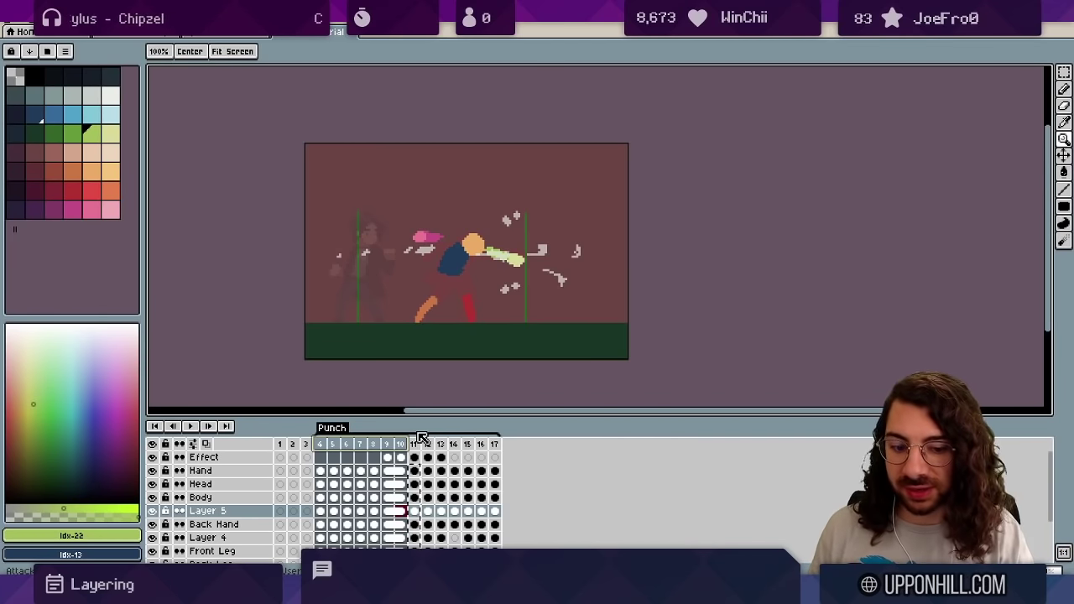
key("Left")
key("Left")
key("Left")
key("Right")
key("Right")
key("Right")
key("Right")
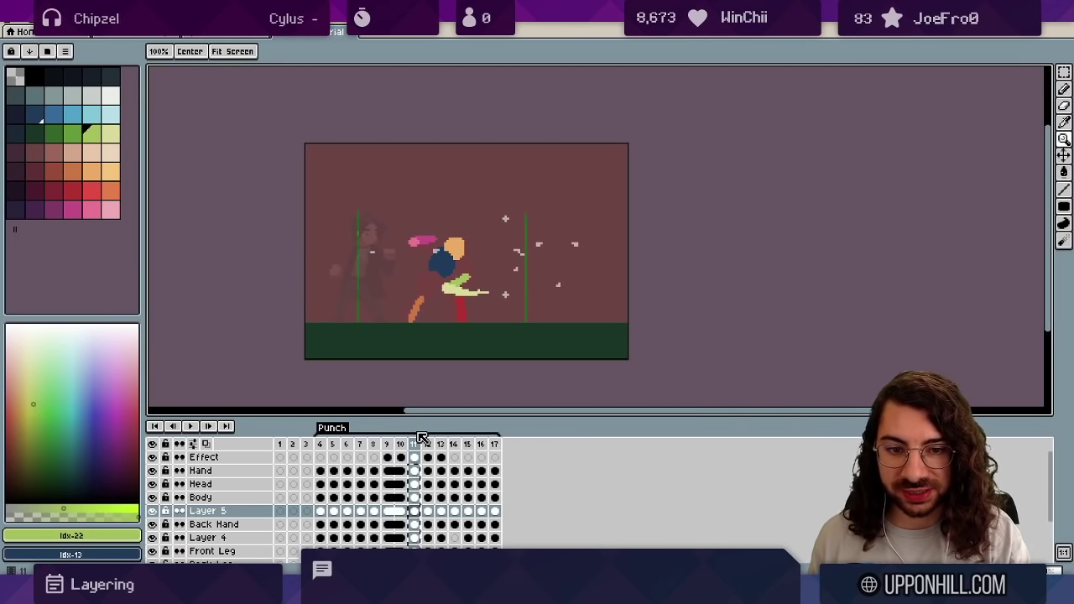
key("Left")
key("Right")
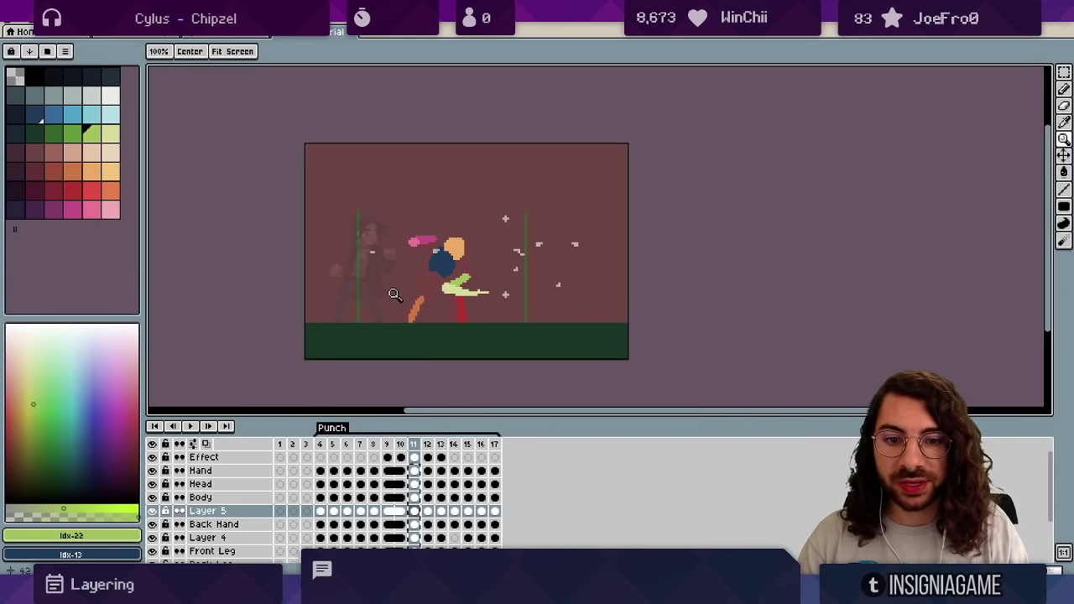
Try moving the orange back leg on frame 11 and undo each move.
left_click(421, 304)
key("v")
left_click_drag(409, 312, 364, 286)
key("ctrl+z")
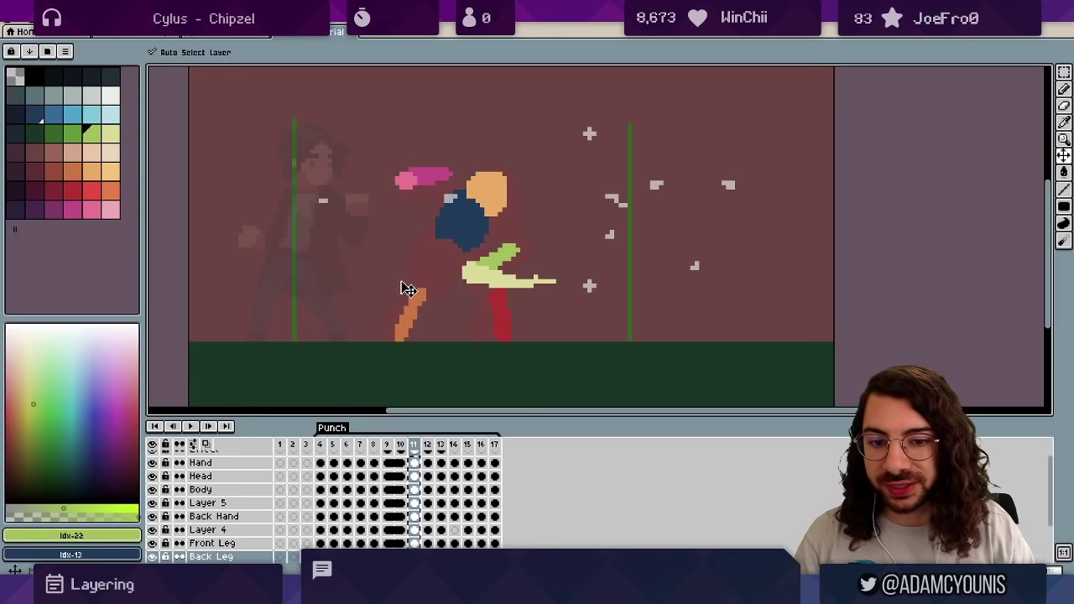
mouse_move(409, 318)
left_mouse_down()
mouse_move(393, 321)
mouse_move(425, 313)
left_mouse_up()
key("ctrl+z")
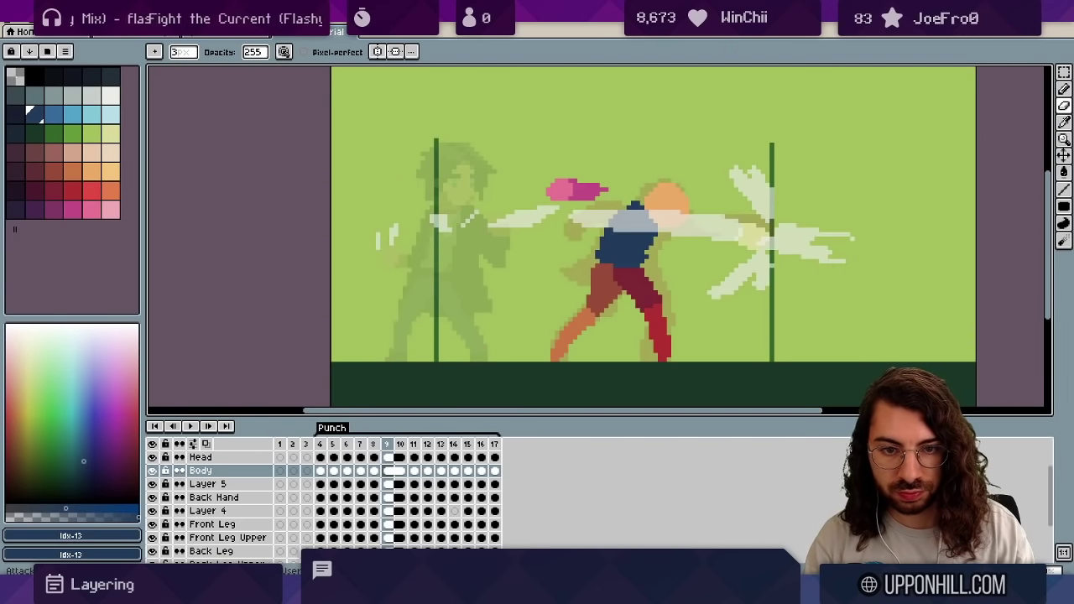
Trim the navy torso's edge on the Body layer at frame 8, comparing its shape with frame 9.
key("Left")
key("Right")
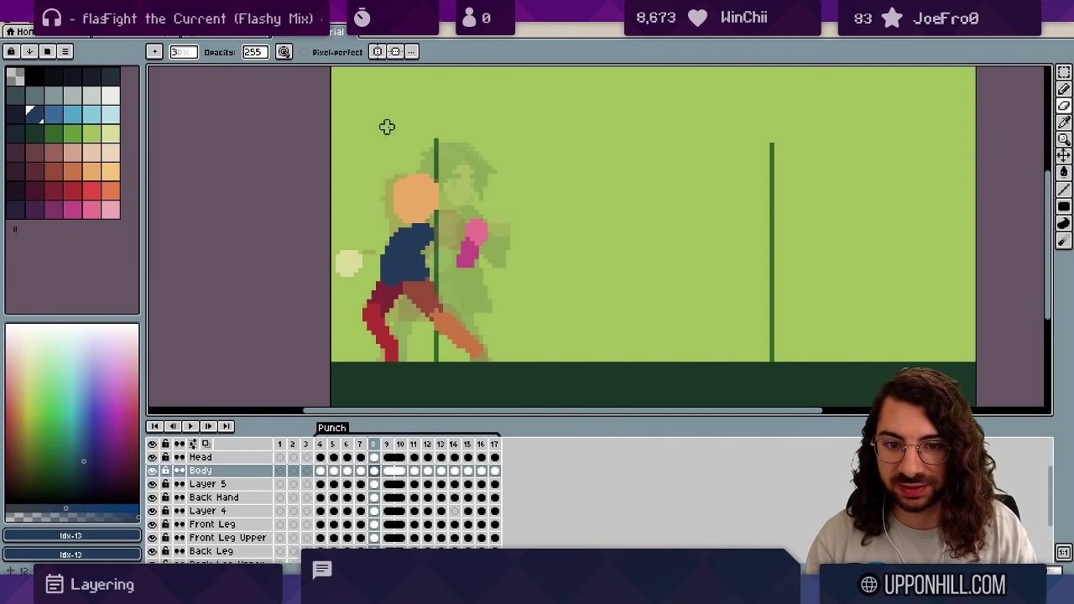
key("b")
key("b")
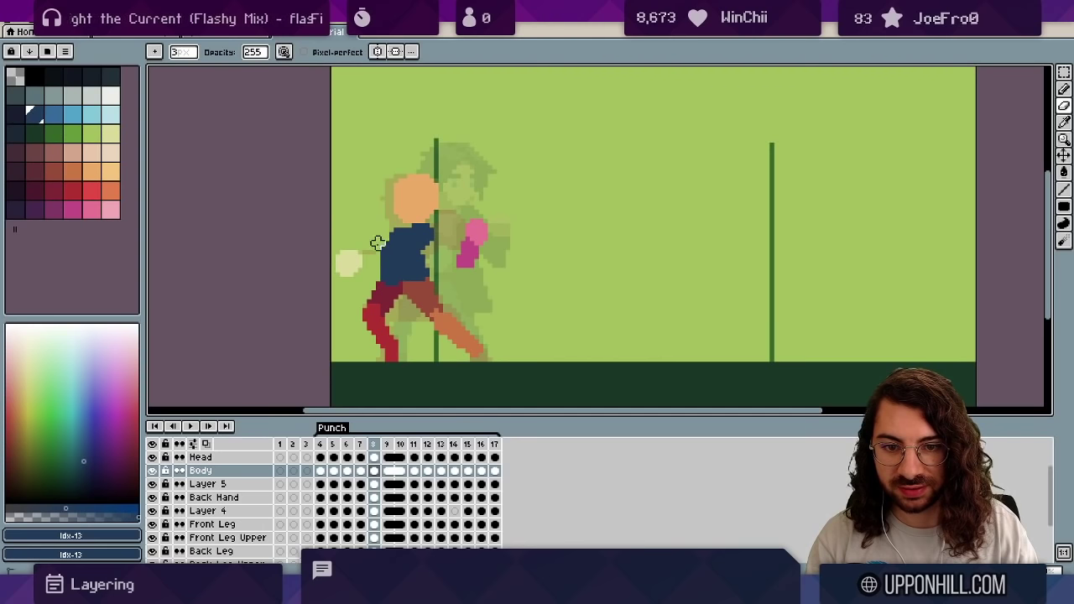
key("e")
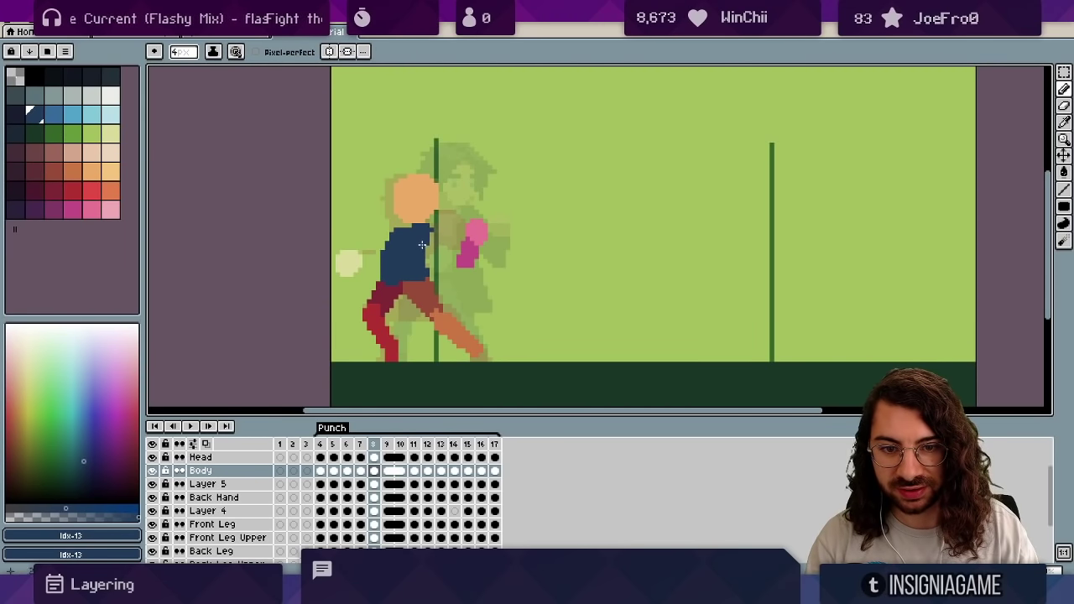
key("Right")
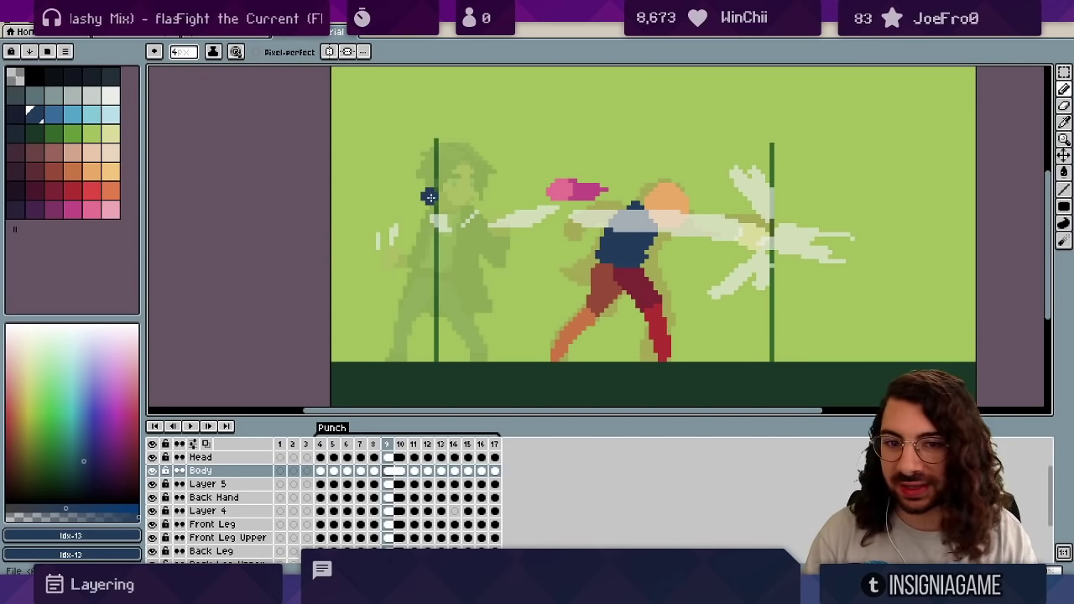
scroll(434, 257, "right", 2)
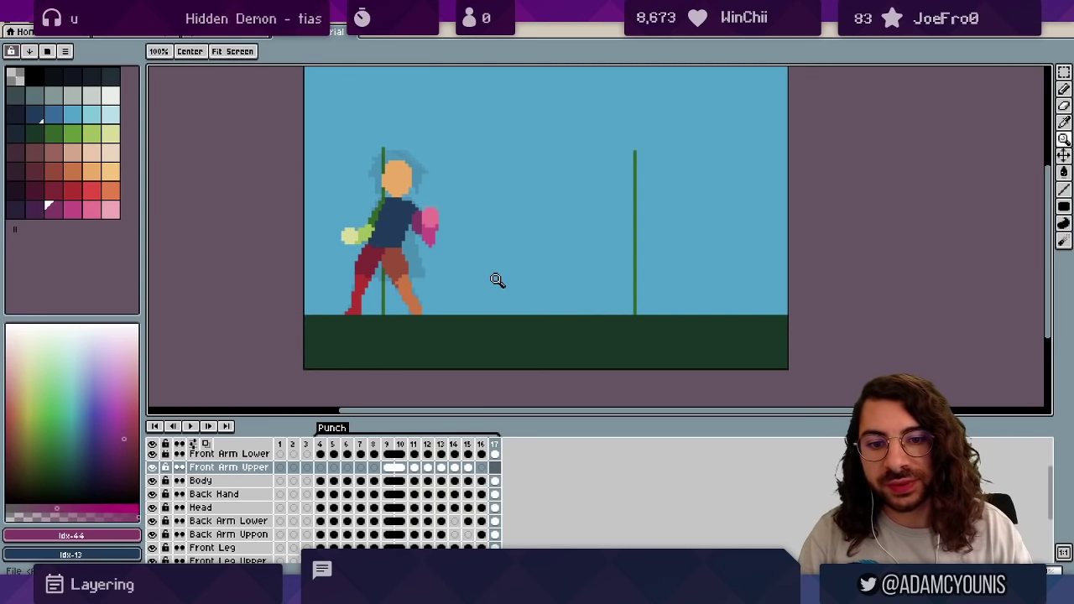
Select the Back Leg layer on frame 17, sample its orange Idx-33 colour and save the sprite.
scroll(409, 315, "up", 2)
left_click(415, 302, "ctrl")
left_click(410, 287, "alt")
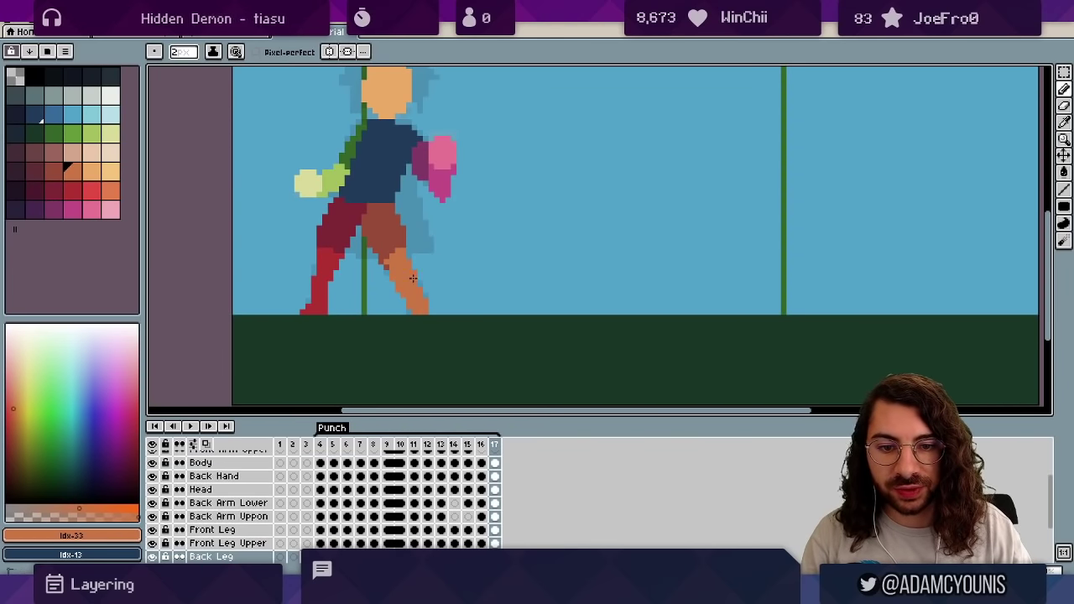
key("ctrl+s")
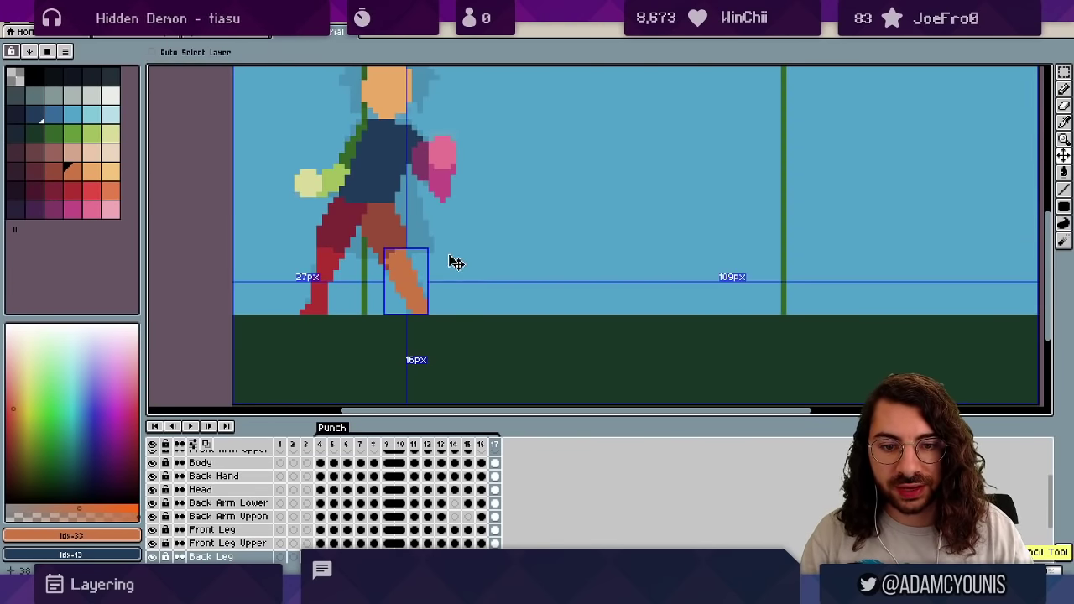
left_click_drag(508, 161, 460, 211)
scroll(501, 260, "down", 1)
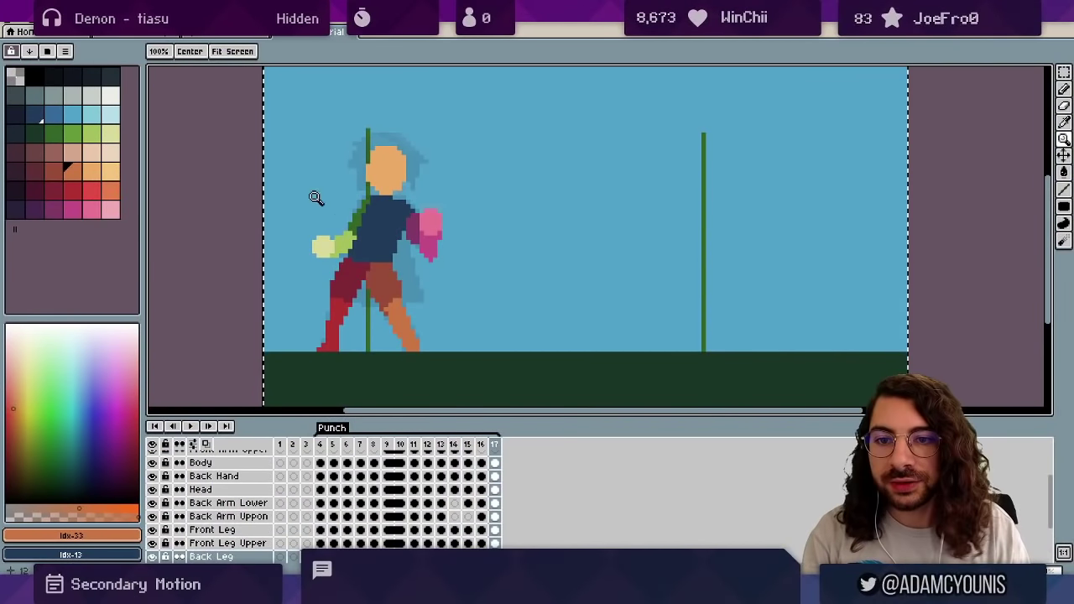
scroll(235, 211, "up", 1)
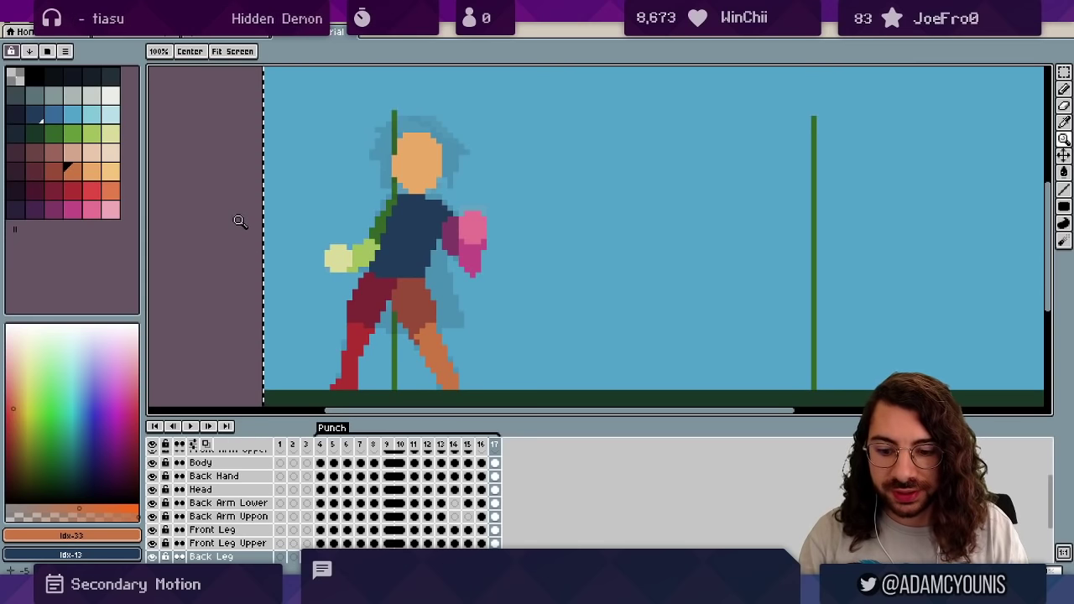
left_click_drag(247, 230, 355, 300)
scroll(369, 252, "down", 2)
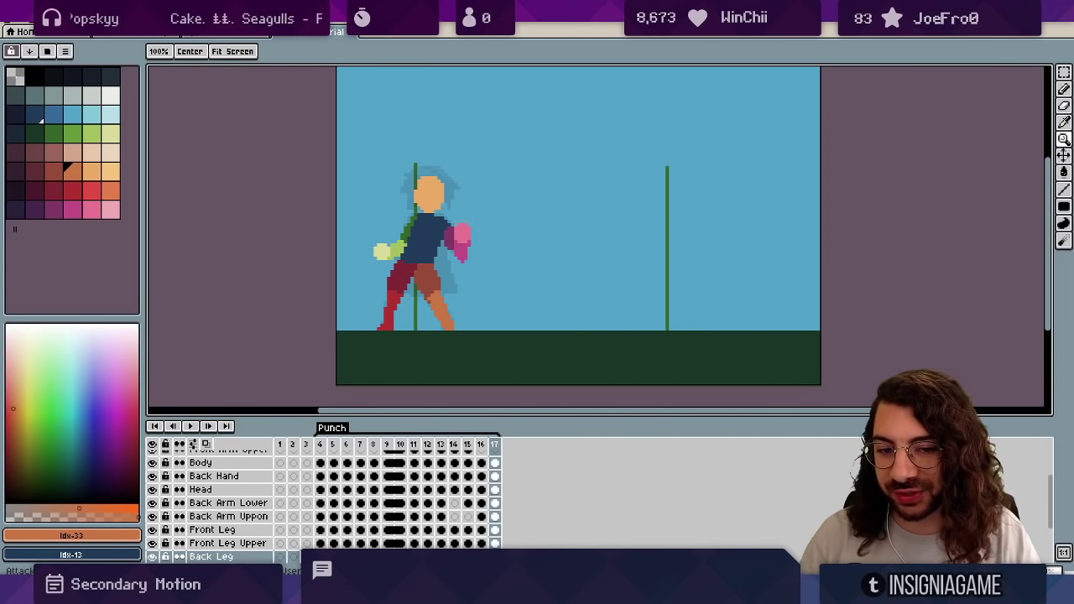
Move the faded reference character on Layer 3 clear of the blocked-in figure, placing it just in front on frame 17.
left_click(424, 226)
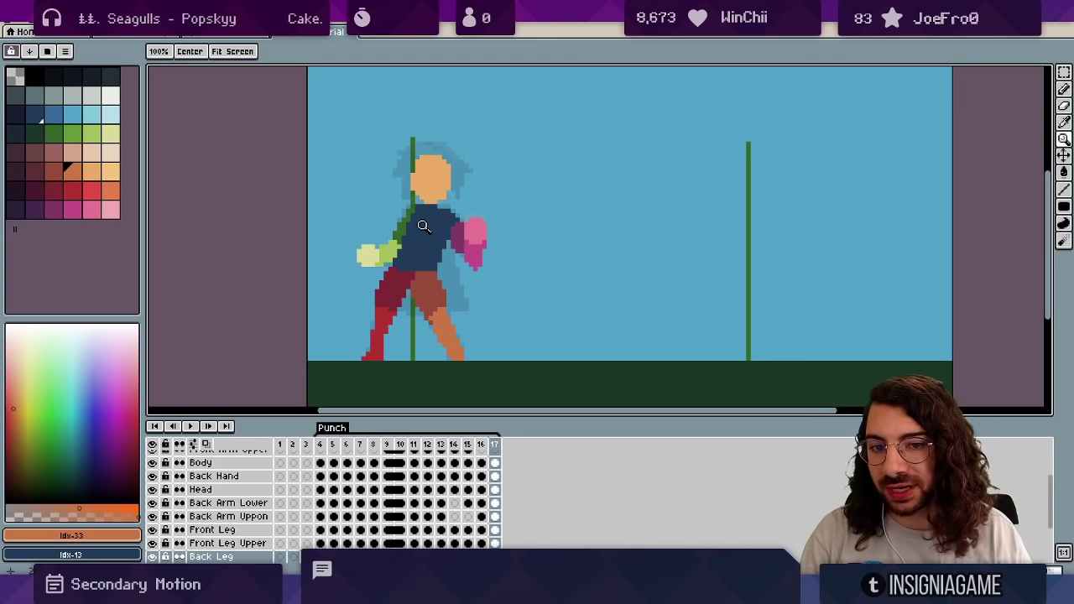
left_click(378, 296)
key("space")
left_click_drag(430, 263, 445, 313)
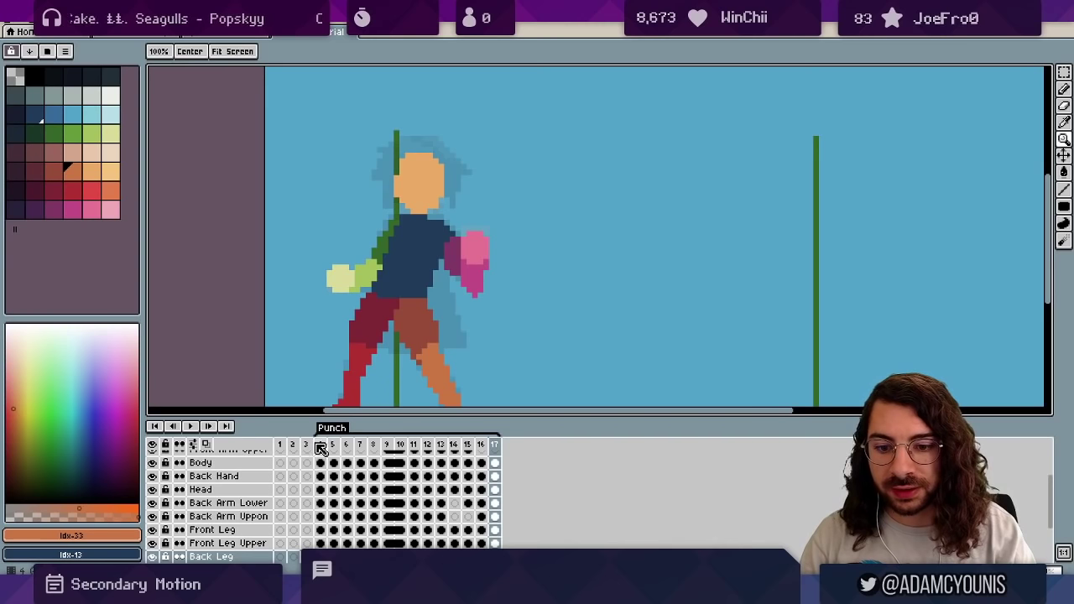
scroll(319, 470, "down", 3)
key("v")
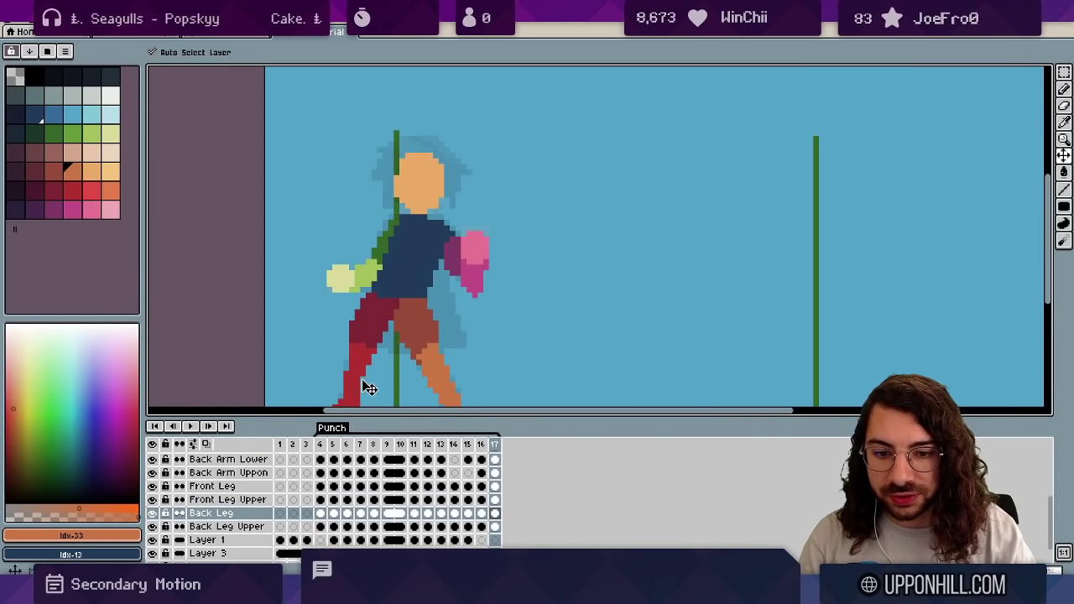
left_click_drag(445, 324, 534, 254)
key("ctrl+z")
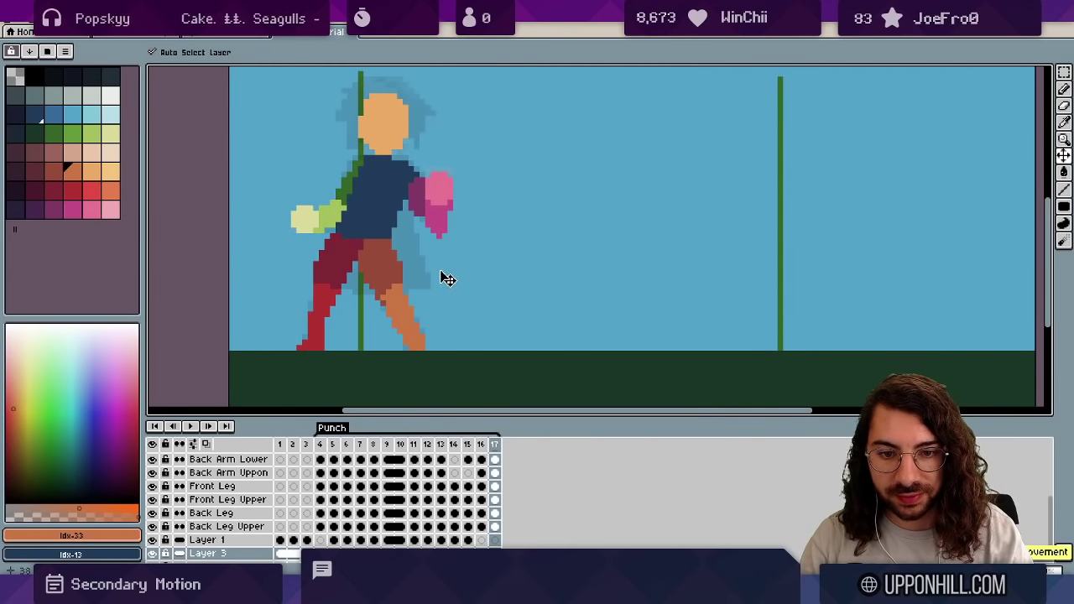
left_click_drag(418, 277, 538, 267)
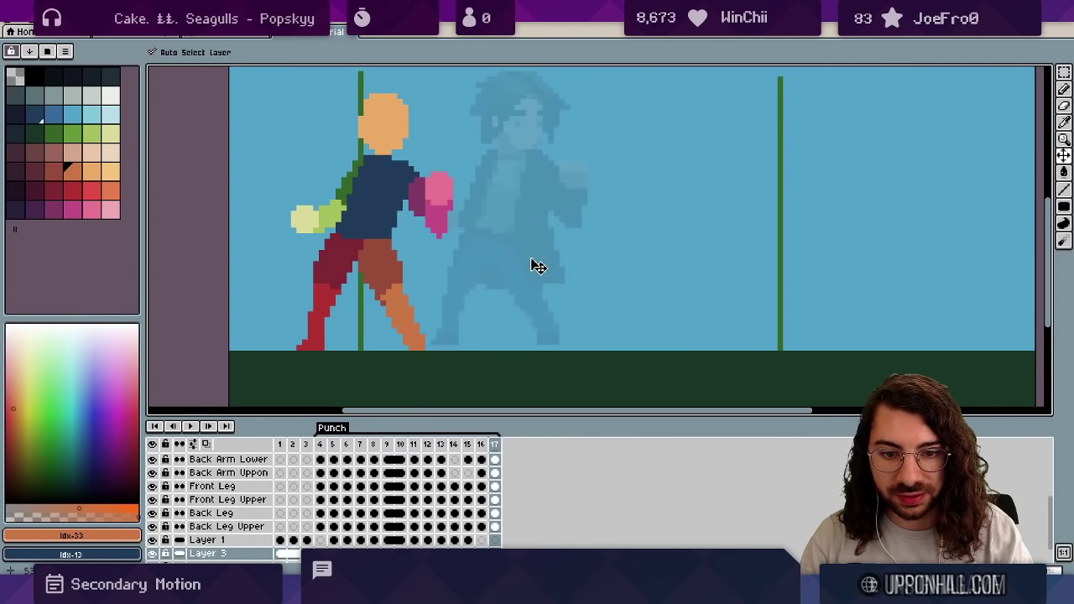
Raise the opacity of Layer 3 so the reference character shows in solid colours.
double_click(240, 554)
left_click_drag(597, 198, 647, 193)
left_click(688, 130)
Paint a dark Idx-4 coat over the torso on frame 17 of the Coat layer and copy it to frame 4.
left_click_drag(435, 223, 479, 274)
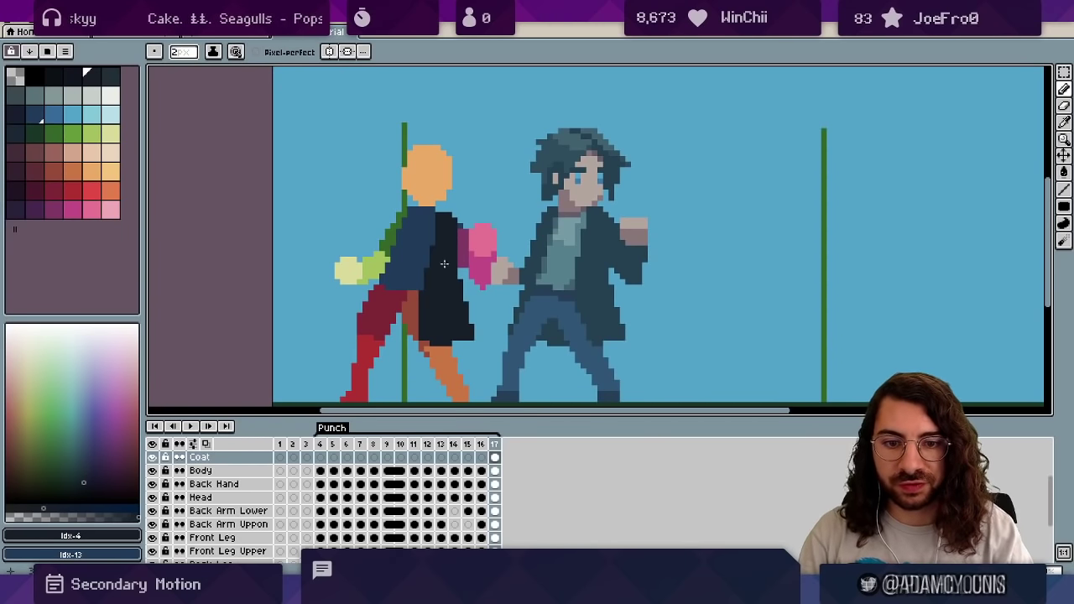
key("e")
key("ctrl+c")
key("Right")
key("ctrl+v")
key("Right")
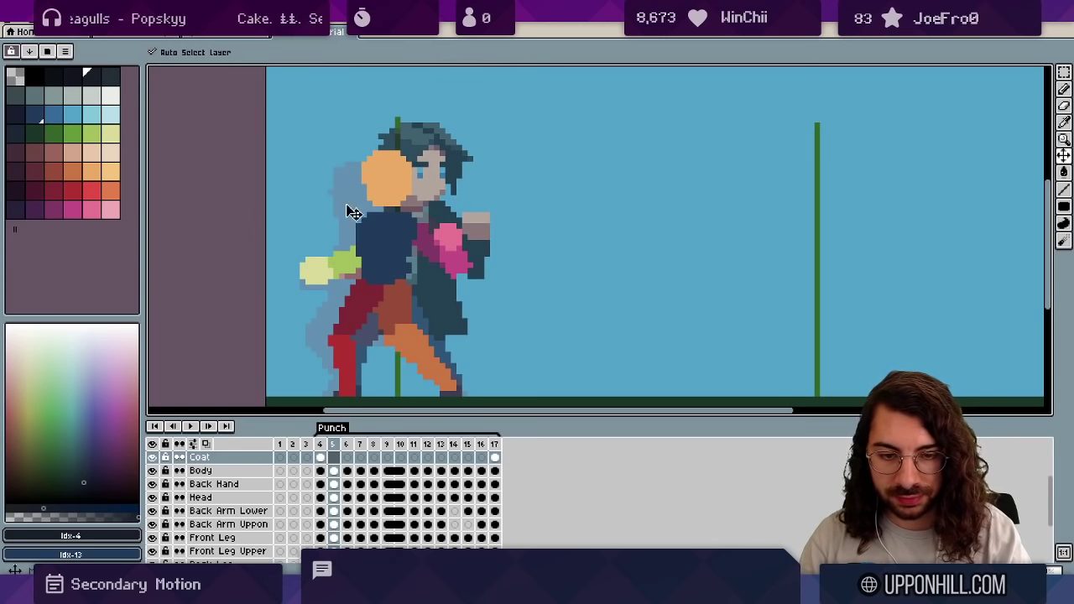
Lower the opacity of Layer 3 to 76.
key("b")
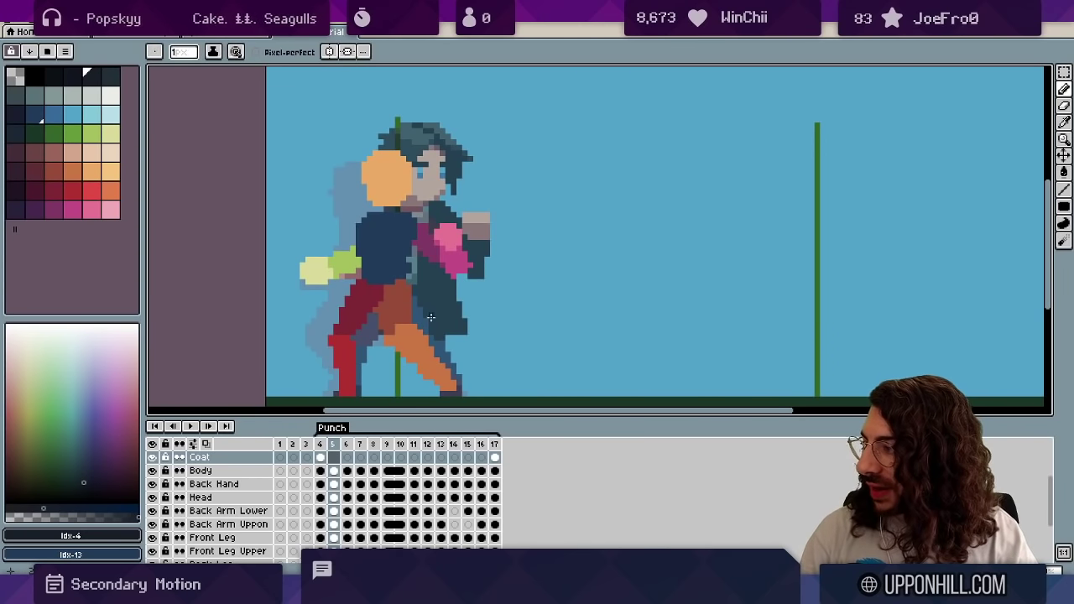
scroll(310, 506, "down", 3)
double_click(226, 533)
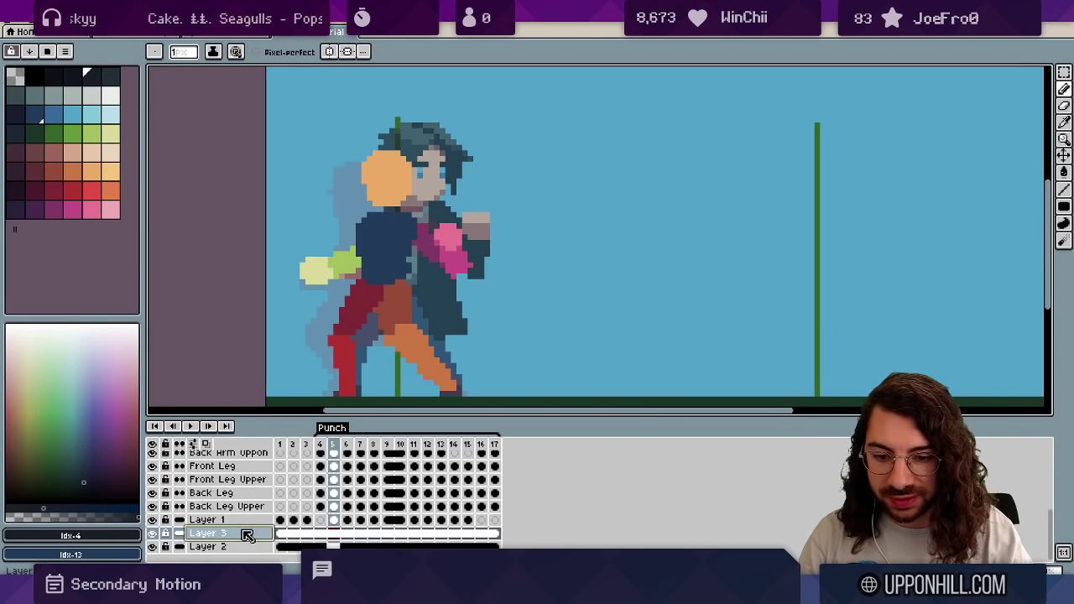
left_click_drag(617, 194, 582, 196)
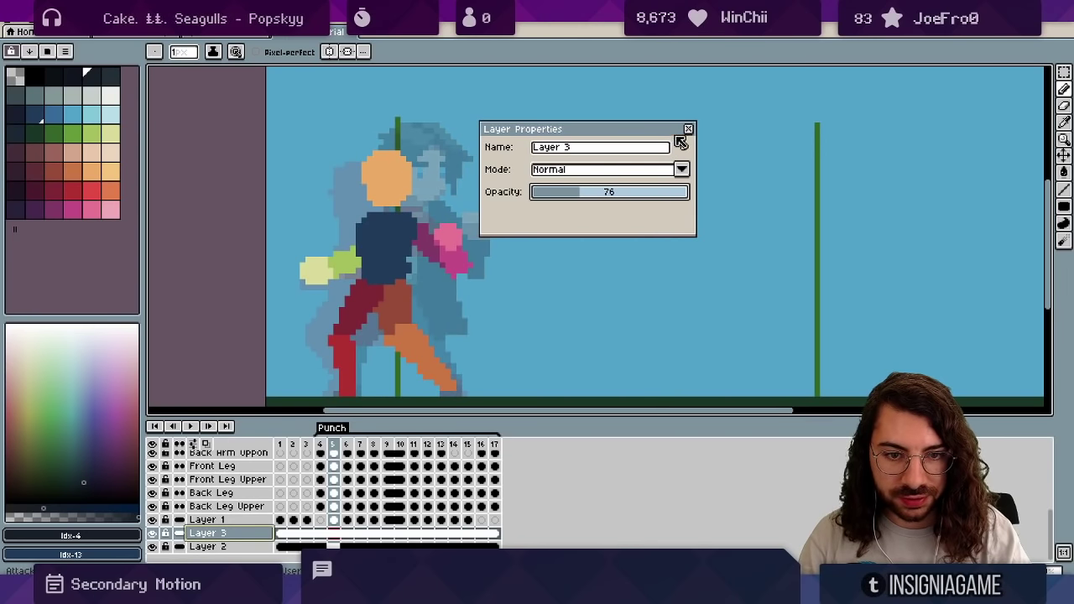
left_click(688, 129)
Mark the coat's hem position with short dark strokes on frames 5 to 8 of the Coat layer.
key("v")
key("b")
key("Left")
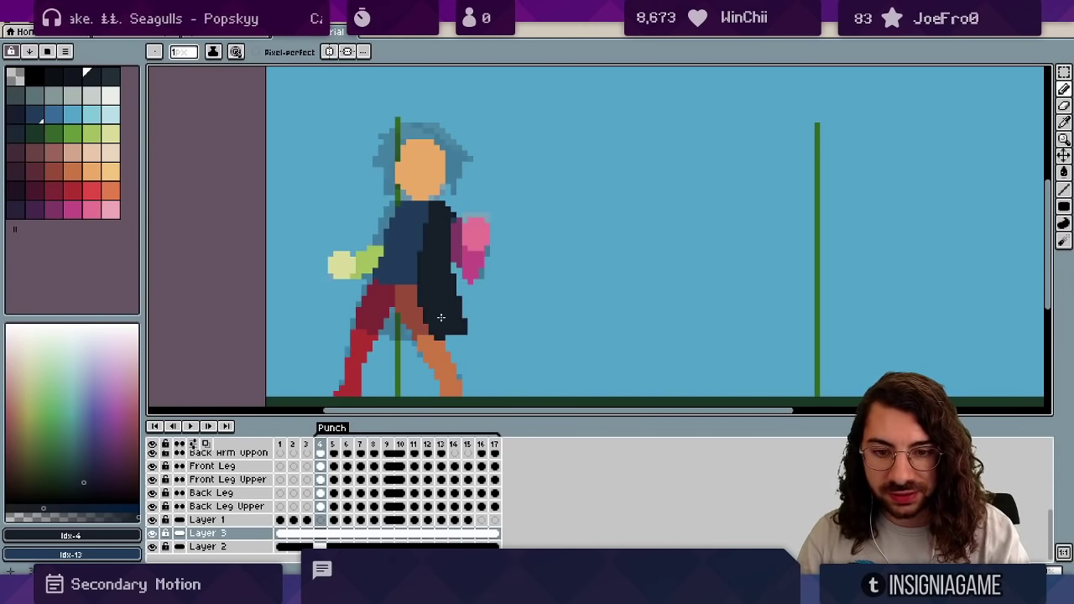
left_click(454, 314, "ctrl")
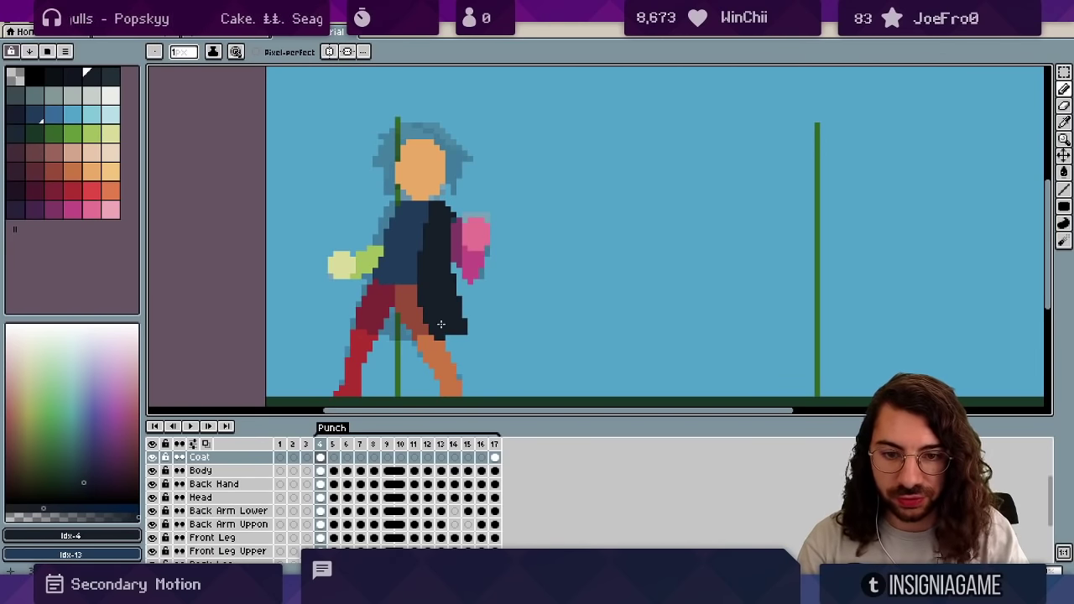
key("Right")
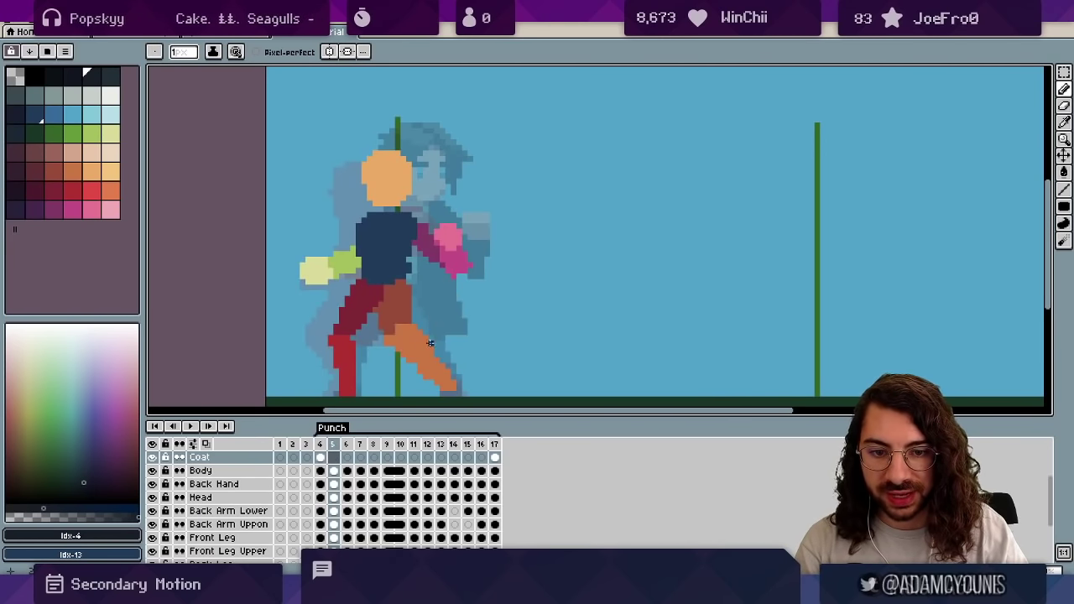
key("Left")
key("Right")
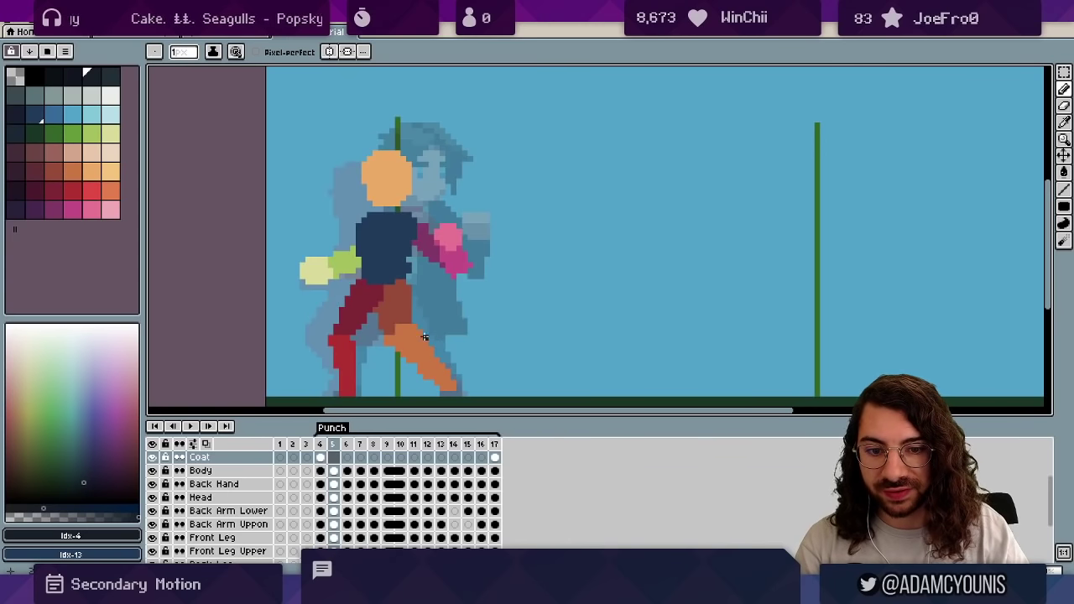
key("Left")
key("Right")
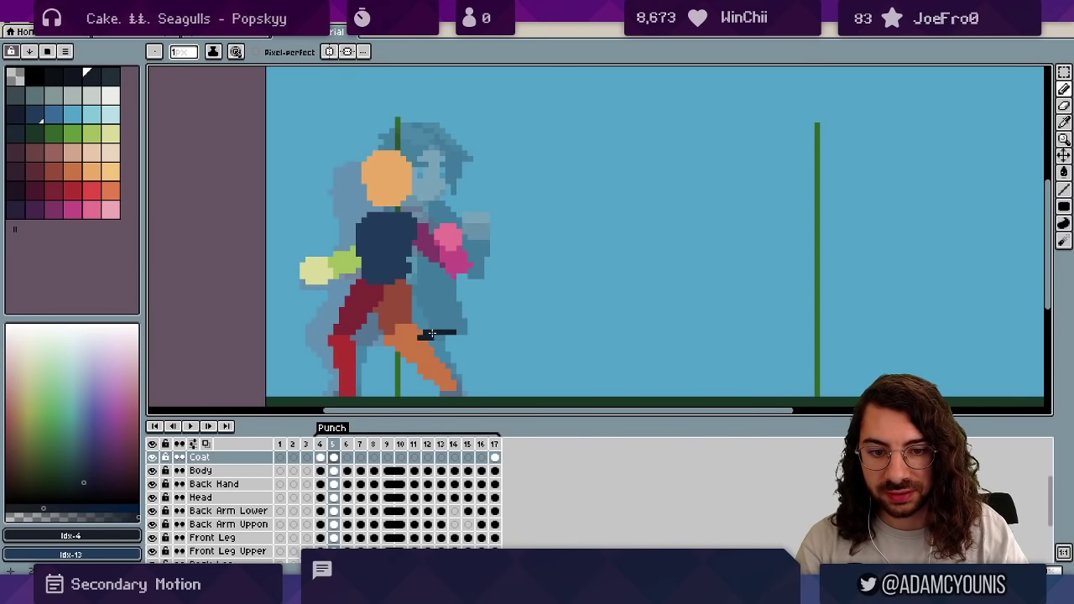
key("Right")
key("Right")
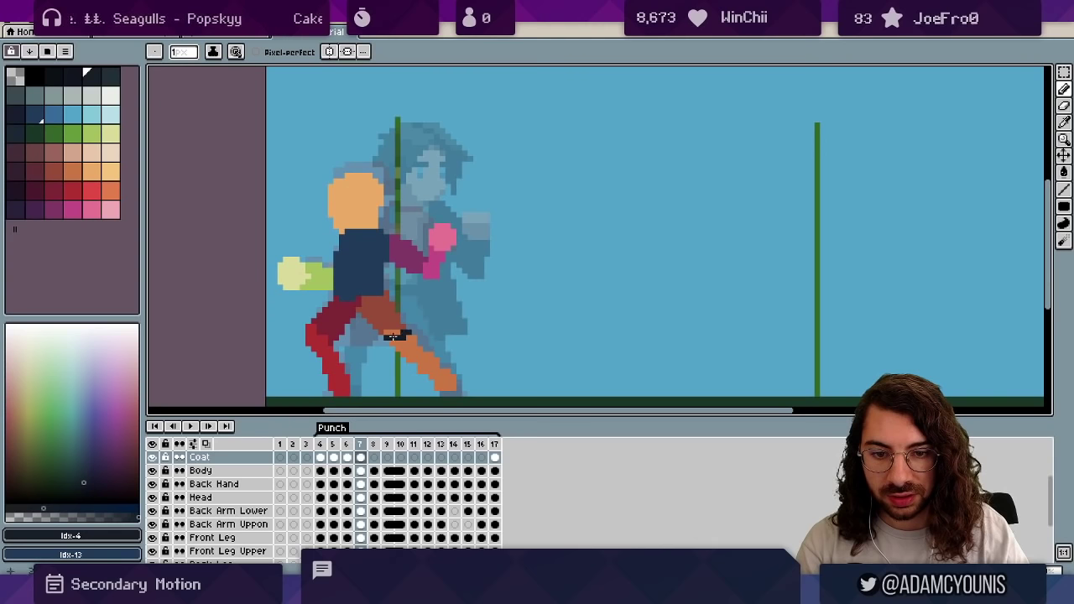
key("Right")
key("Right")
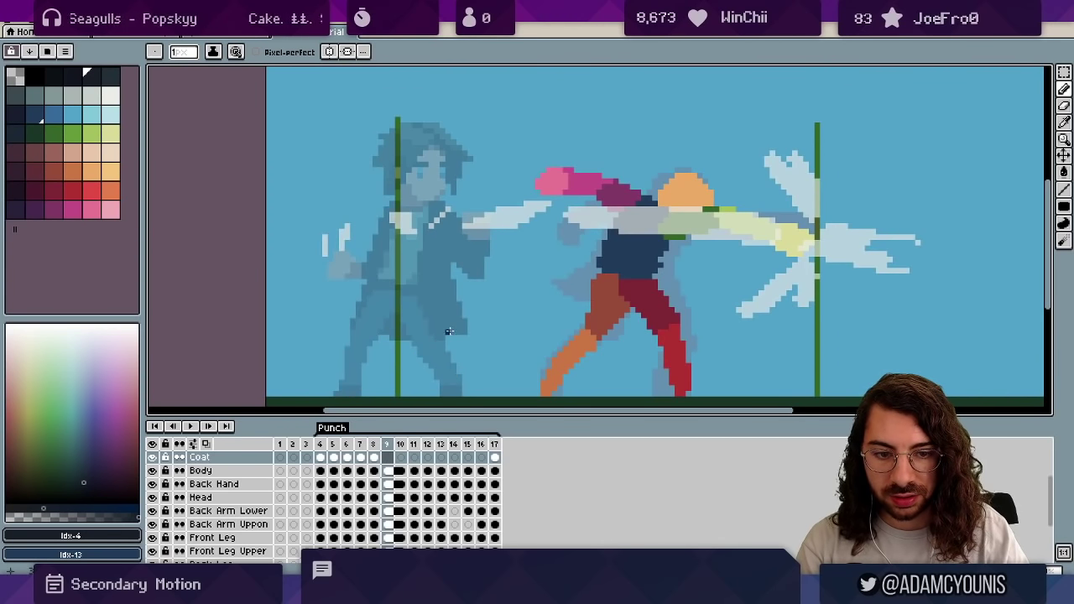
Flip back and forth through frames 5 to 9 to examine how the coat hem marks travel.
key("Left")
key("Left")
key("Left")
key("Left")
key("Right")
key("Right")
key("Right")
key("Right")
key("Left")
key("Left")
key("Left")
key("Left")
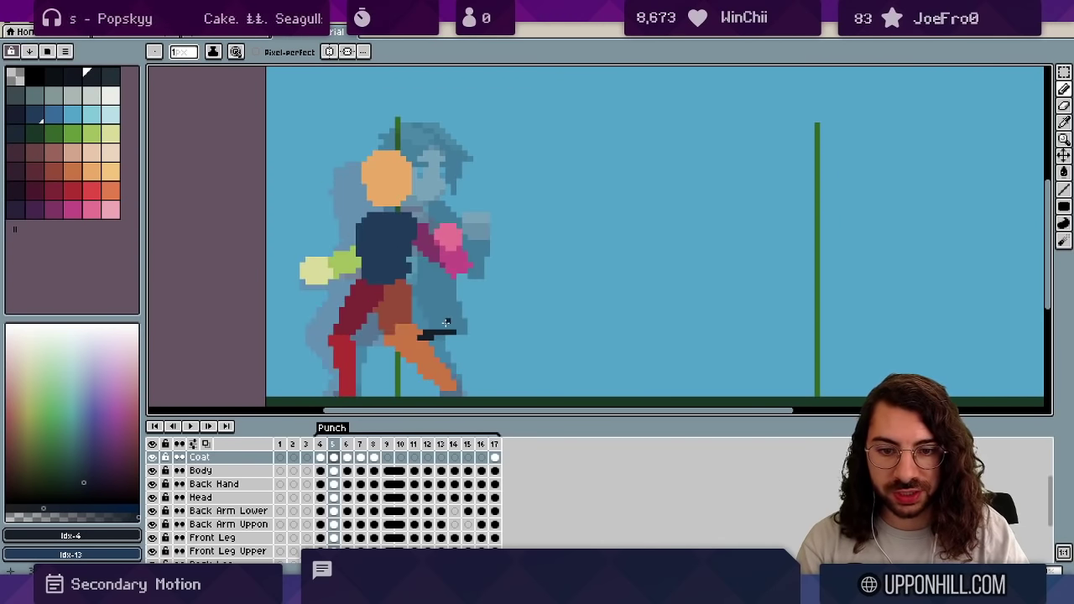
key("Right")
key("Right")
key("Right")
key("Right")
key("Left")
key("Right")
key("v")
key("Left")
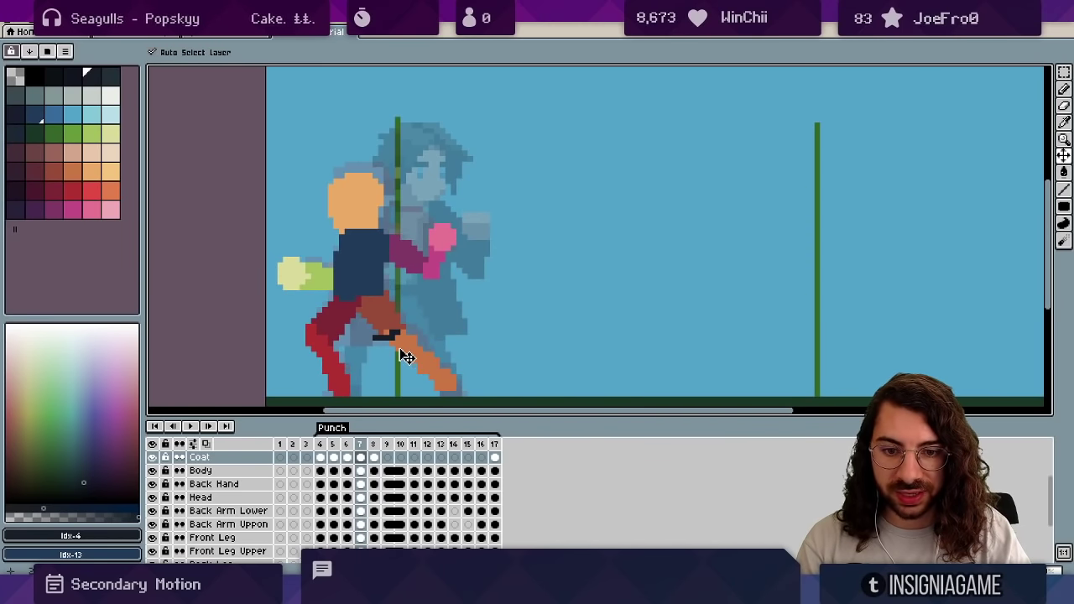
key("b")
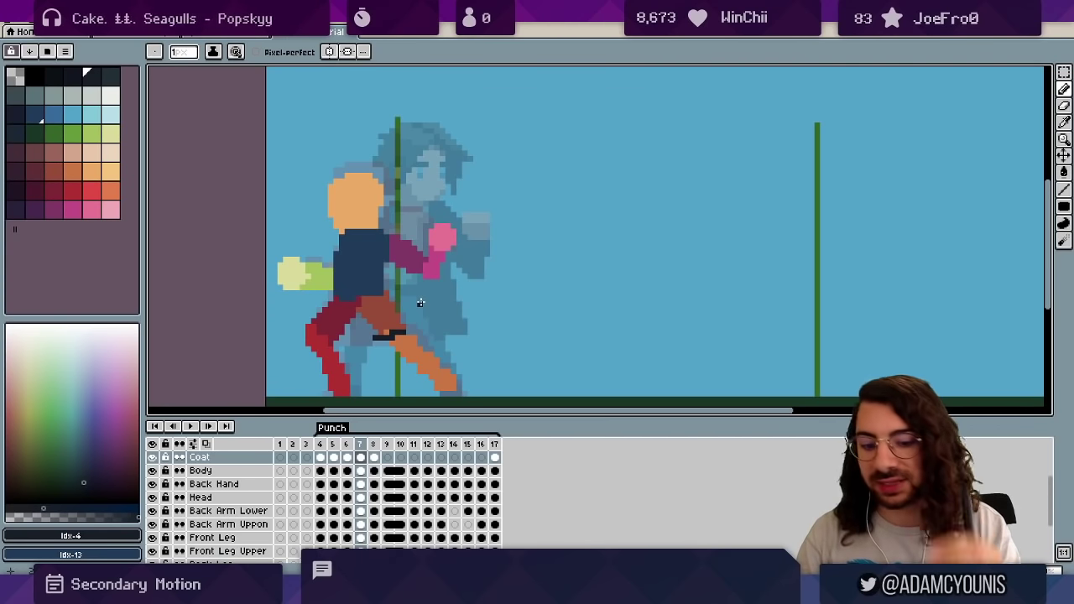
Step through the wind-up frames at a smaller scale to judge the coat hem's drag against the body.
key("Left")
key("Left")
key("Left")
key("Left")
key("z")
left_click_drag(432, 275, 394, 275)
key("Right")
key("Right")
key("Left")
key("Left")
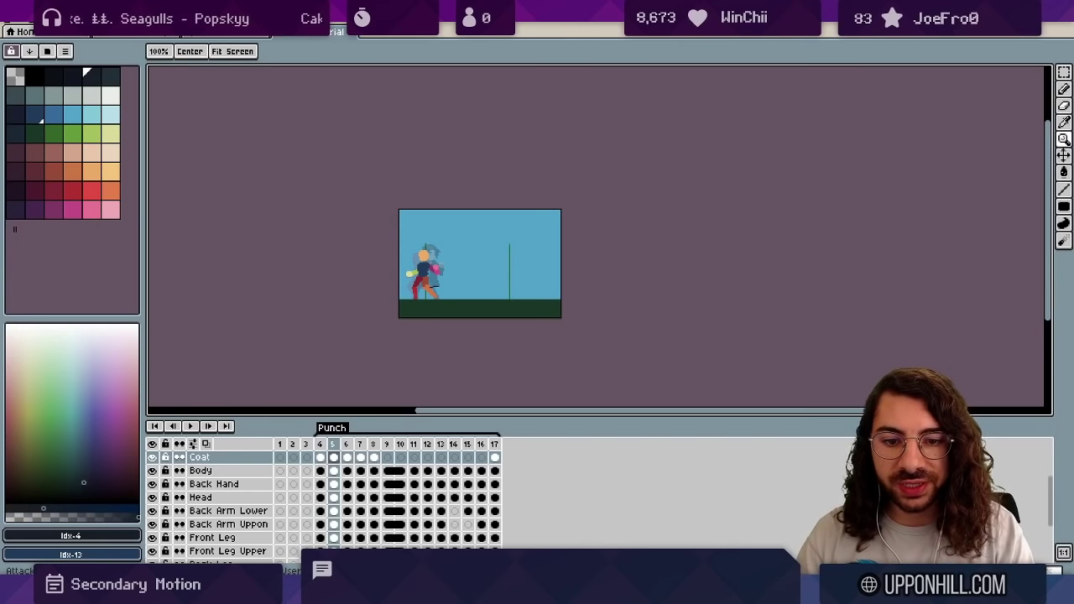
scroll(454, 269, "up", 3)
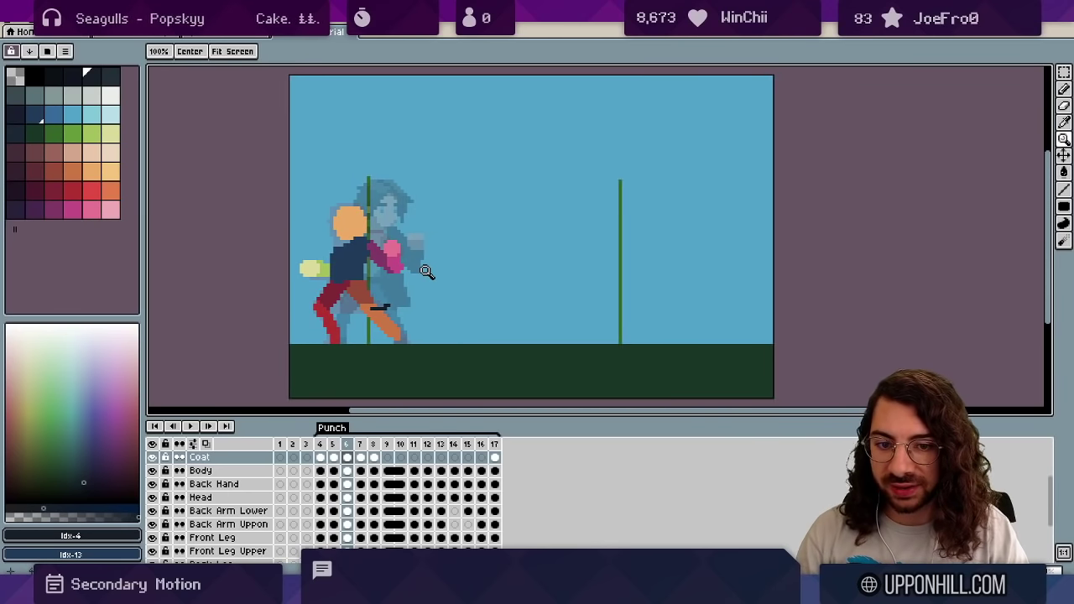
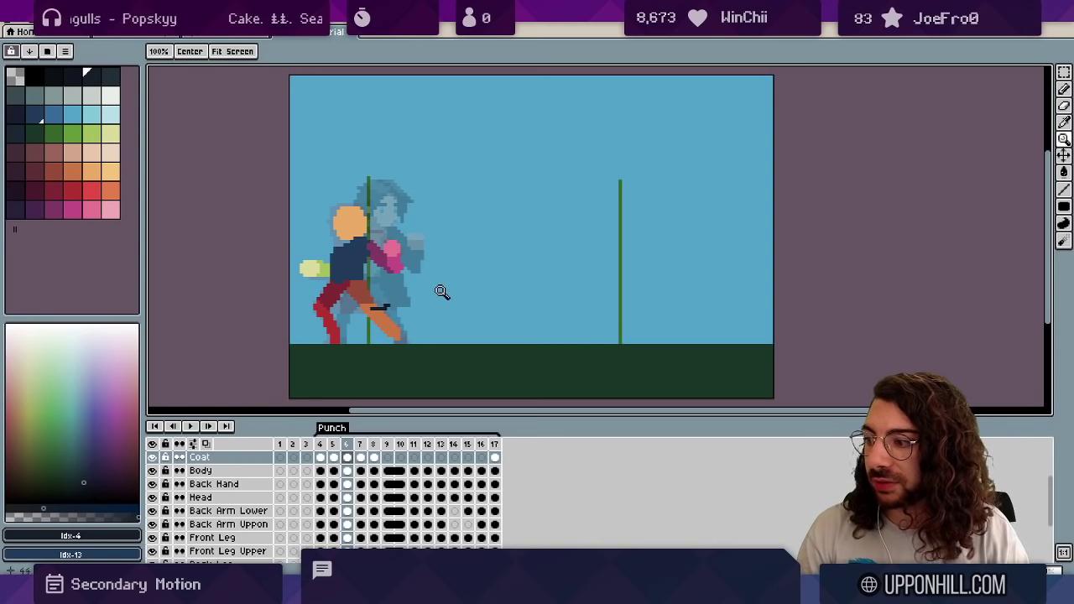
Paint the dark coat flaring behind the torso on frame 9 and hanging around the hips on frame 10 of the Coat layer.
scroll(358, 290, "up", 1)
mouse_move(339, 451)
left_mouse_down()
mouse_move(347, 438)
mouse_move(386, 442)
left_mouse_up()
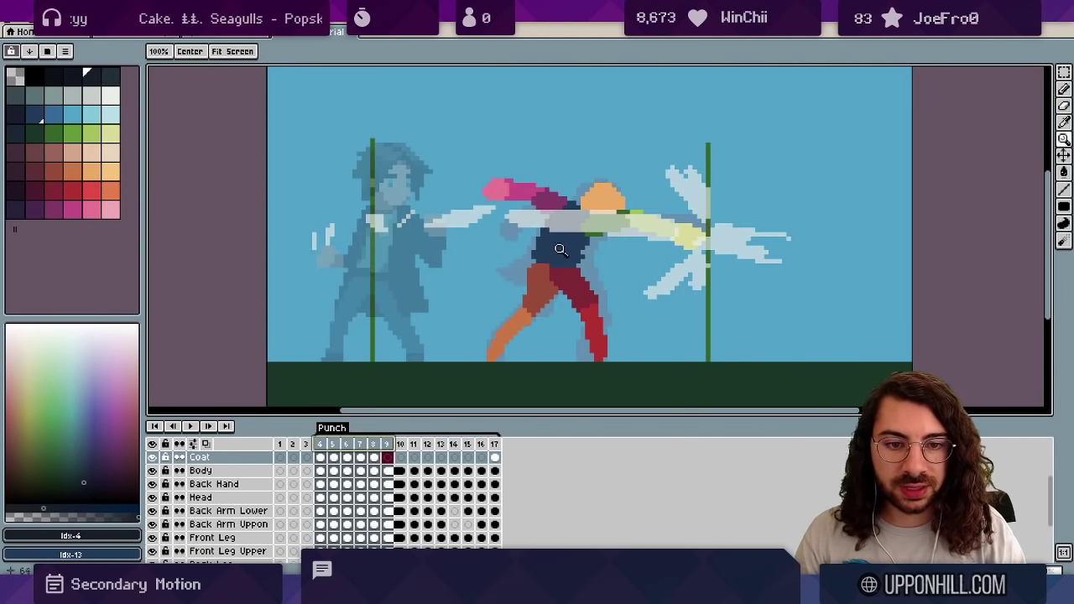
key("b")
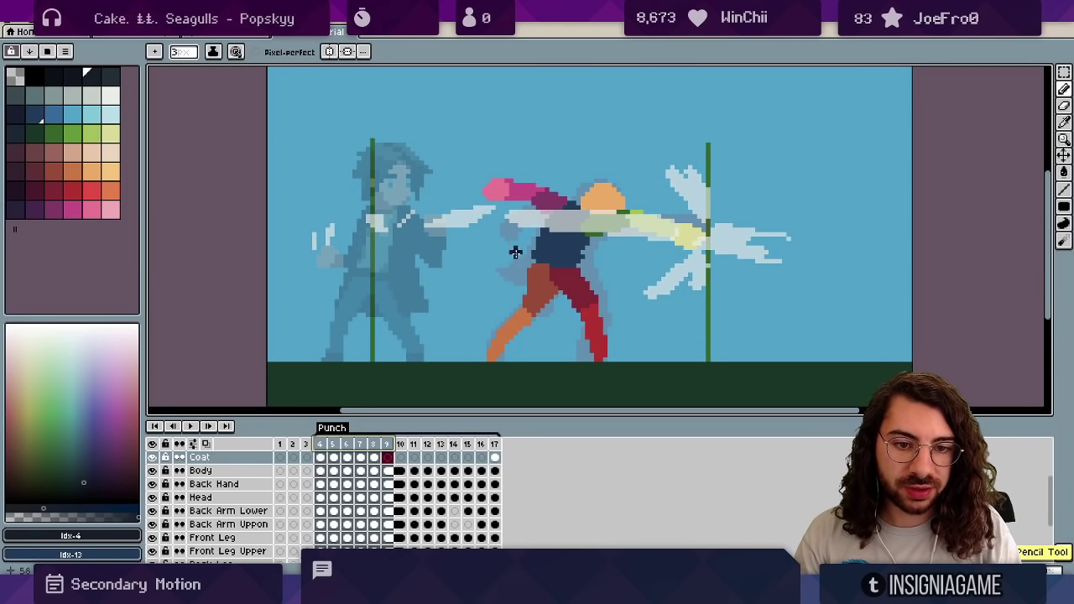
left_click_drag(501, 270, 579, 213)
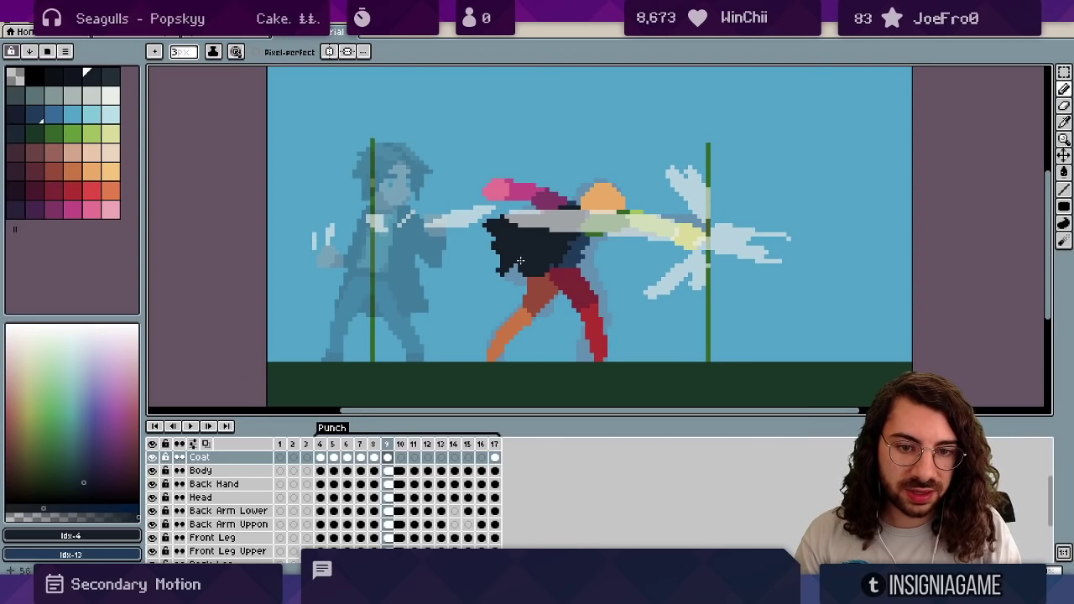
key("e")
mouse_move(554, 270)
left_mouse_down()
mouse_move(484, 269)
mouse_move(581, 234)
mouse_move(535, 246)
mouse_move(495, 234)
mouse_move(503, 215)
mouse_move(500, 274)
mouse_move(558, 263)
left_mouse_up()
key("ctrl+z")
key("Right")
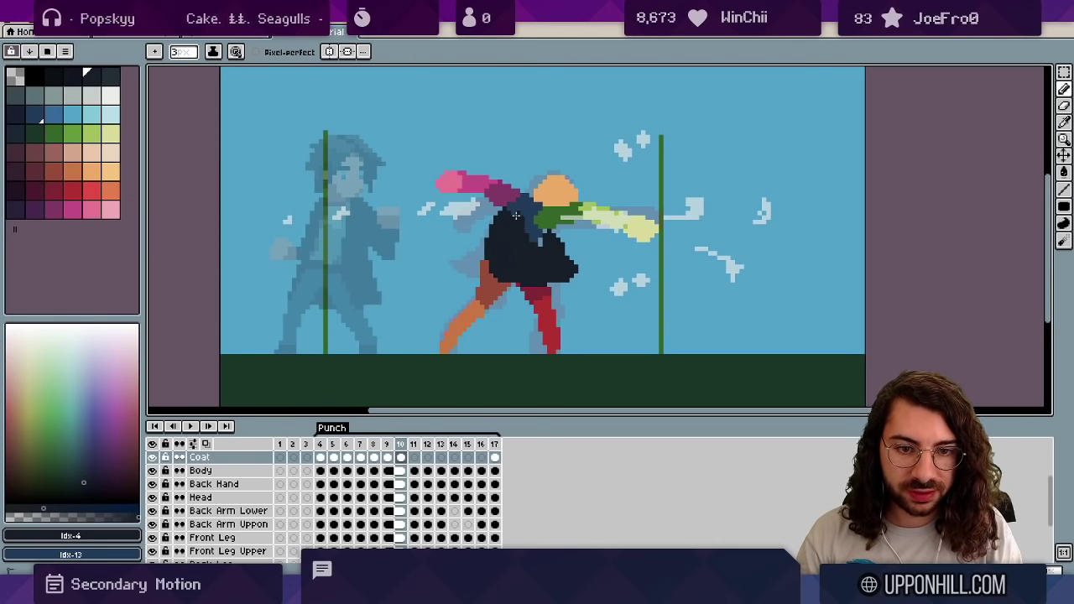
mouse_move(516, 216)
left_mouse_down()
mouse_move(576, 244)
mouse_move(551, 277)
mouse_move(580, 271)
left_mouse_up()
Play the Punch animation to review the coat's secondary motion, then return to frame 4.
key("Return")
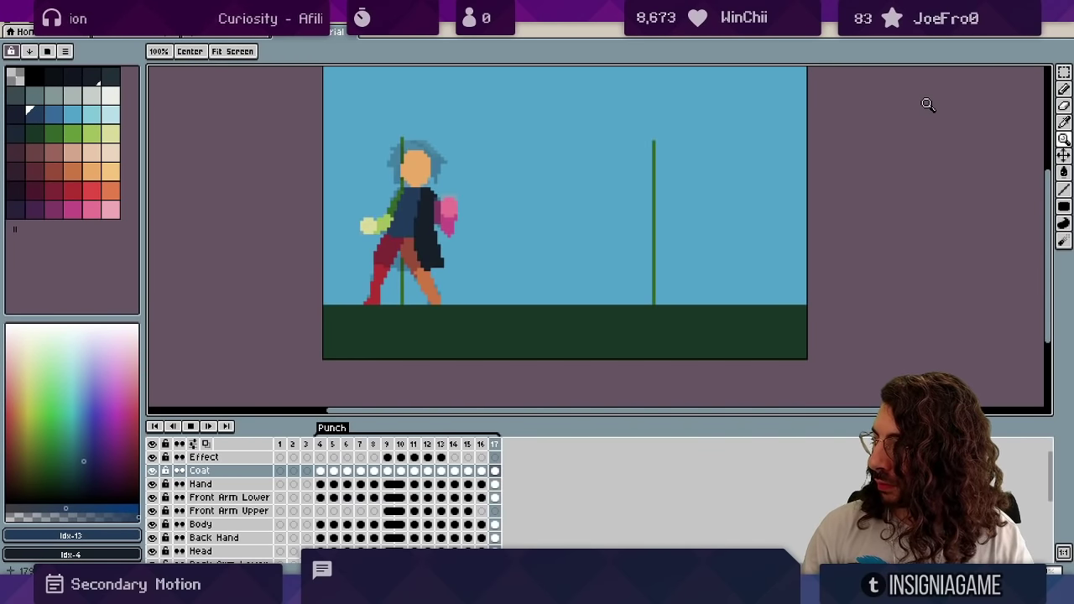
scroll(537, 172, "down", 2)
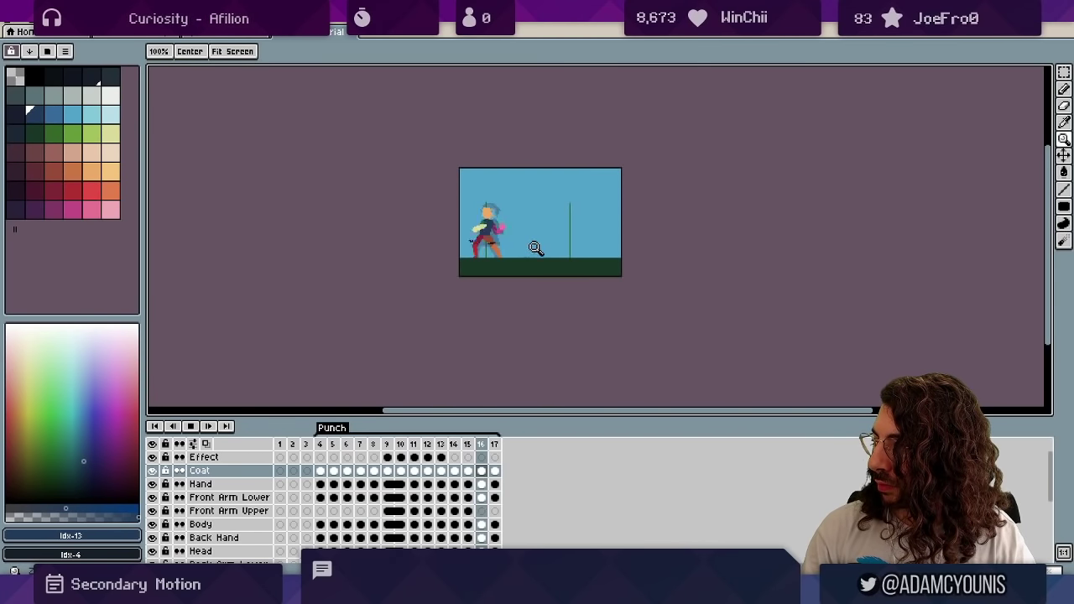
scroll(524, 241, "up", 2)
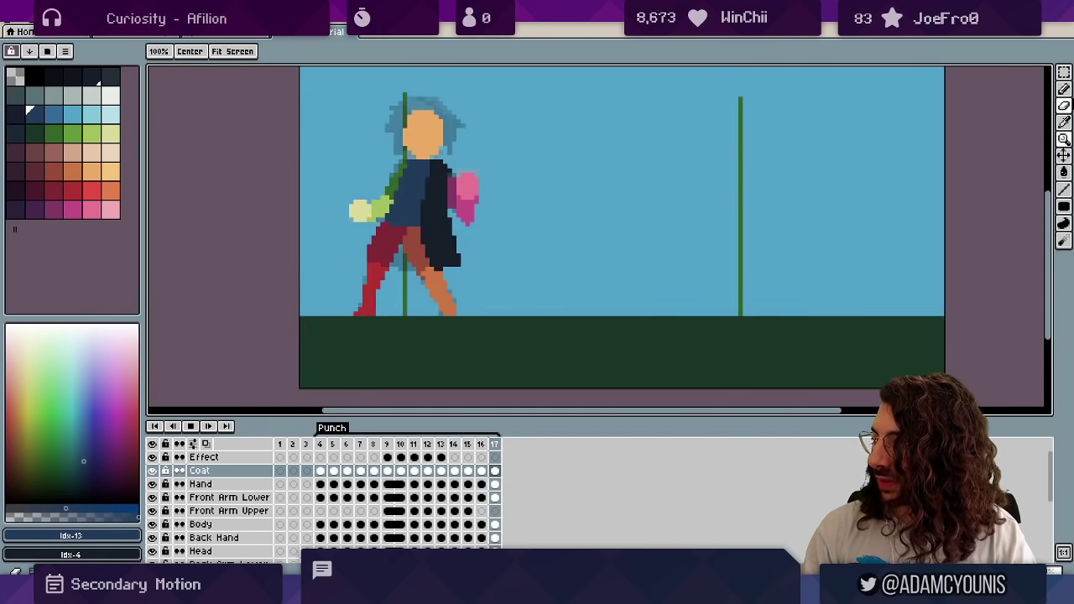
left_click(322, 444)
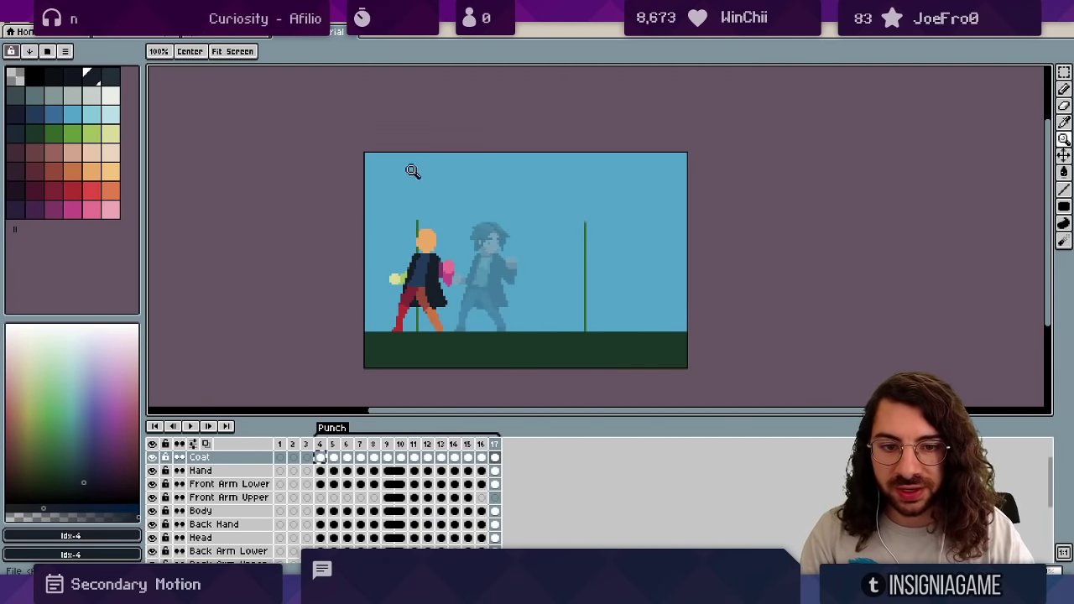
Sample the head's orange Idx-34 colour and lasso the reference character's head and hair on Layer 3.
left_click_drag(428, 244, 468, 239)
left_click(437, 251, "ctrl")
left_click(439, 251, "alt")
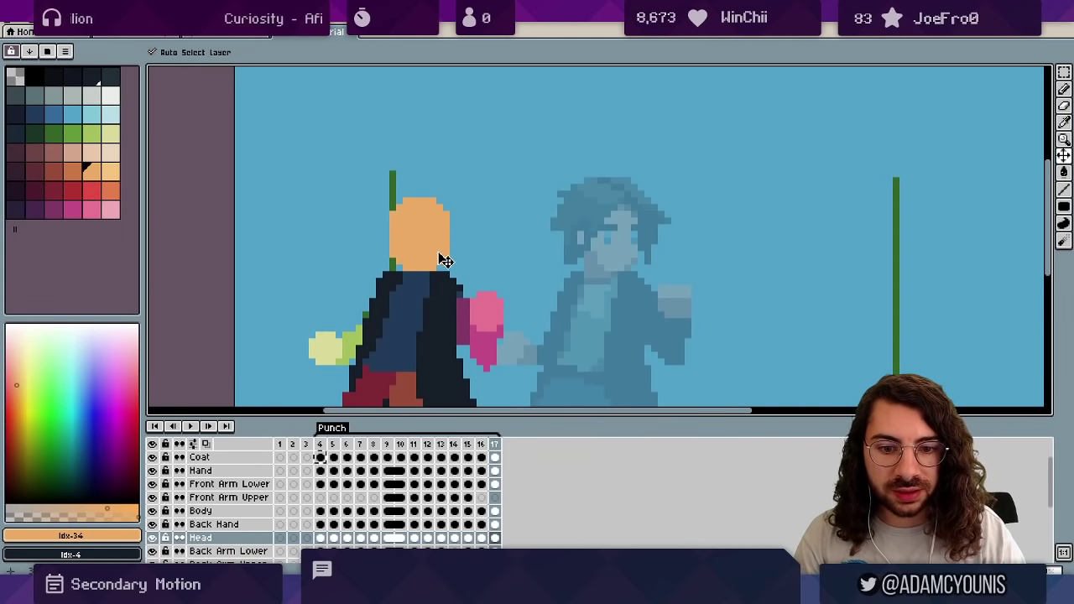
left_click(586, 214)
key("m")
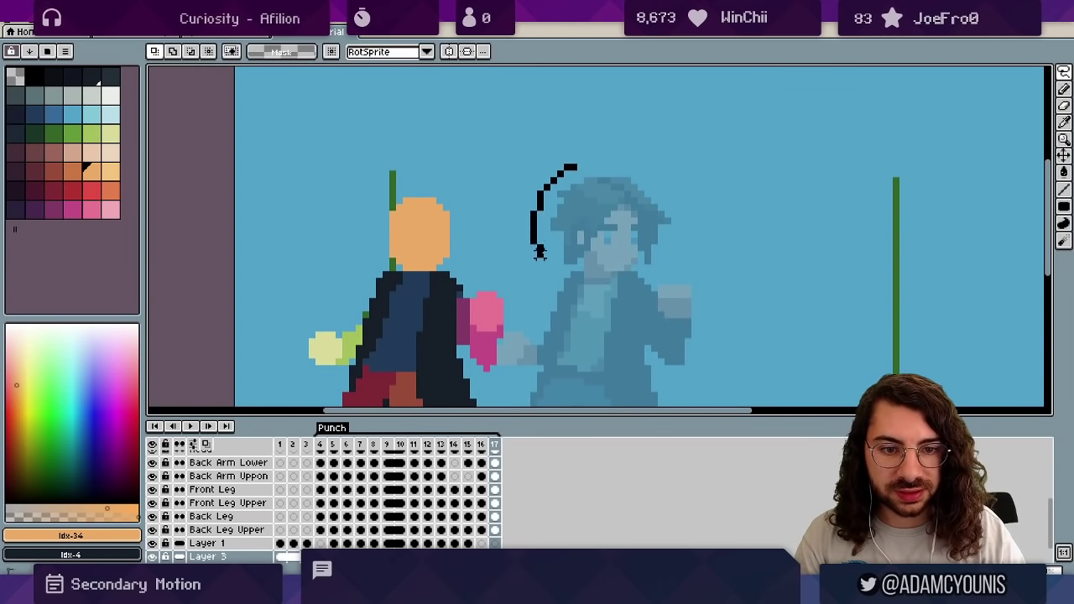
mouse_move(648, 267)
left_mouse_down()
mouse_move(693, 205)
mouse_move(583, 141)
left_mouse_up()
Create a new layer above the Effect layer.
scroll(329, 526, "up", 3)
scroll(247, 486, "up", 2)
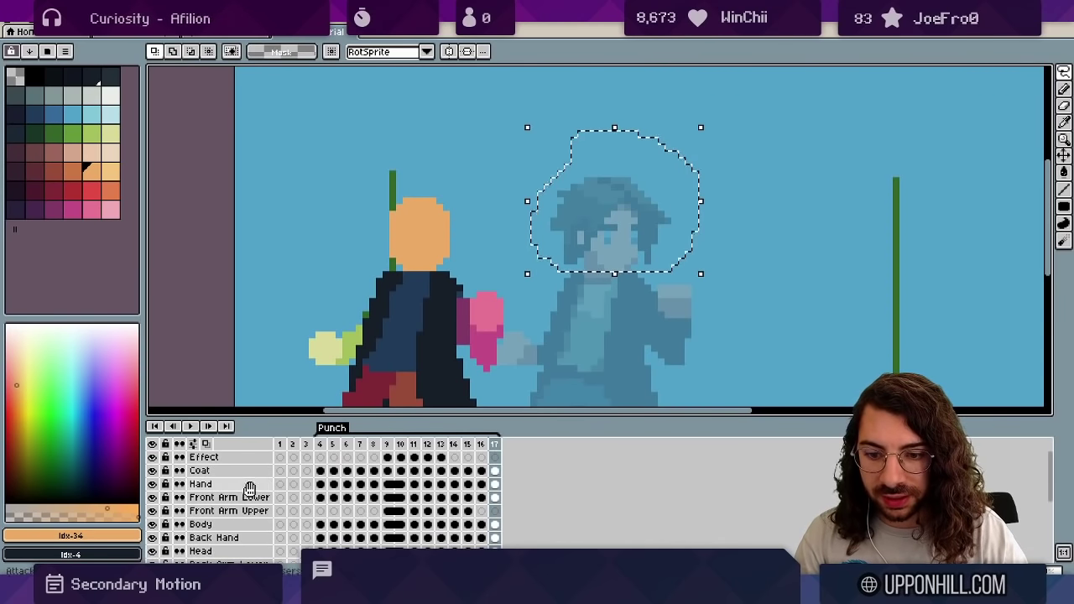
left_click(261, 457)
key("shift+n")
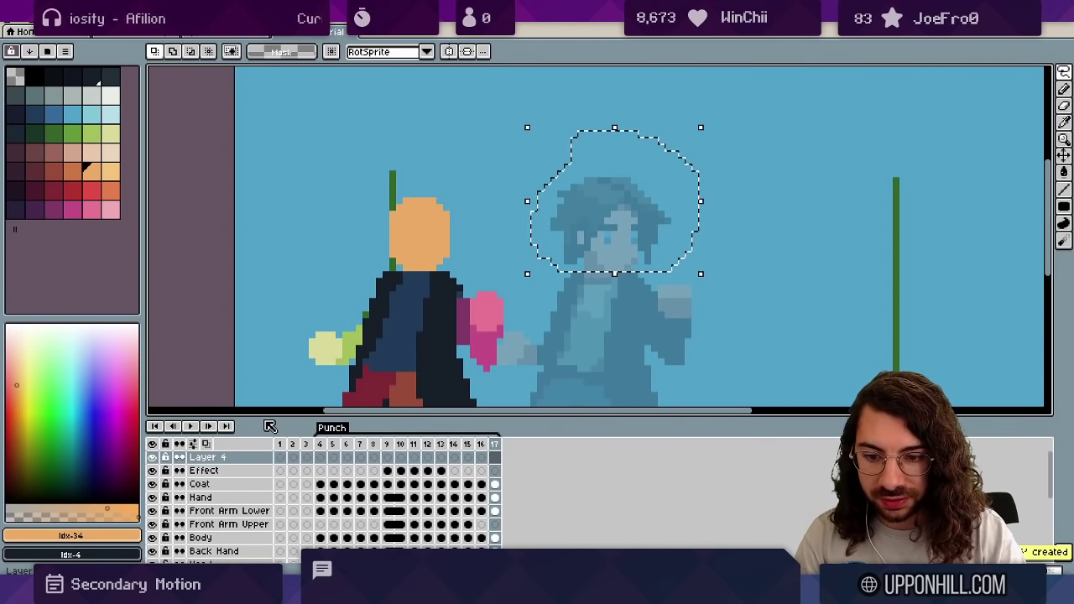
Rename the new layer Head Detail.
double_click(243, 457)
type("Head Detail")
key("Return")
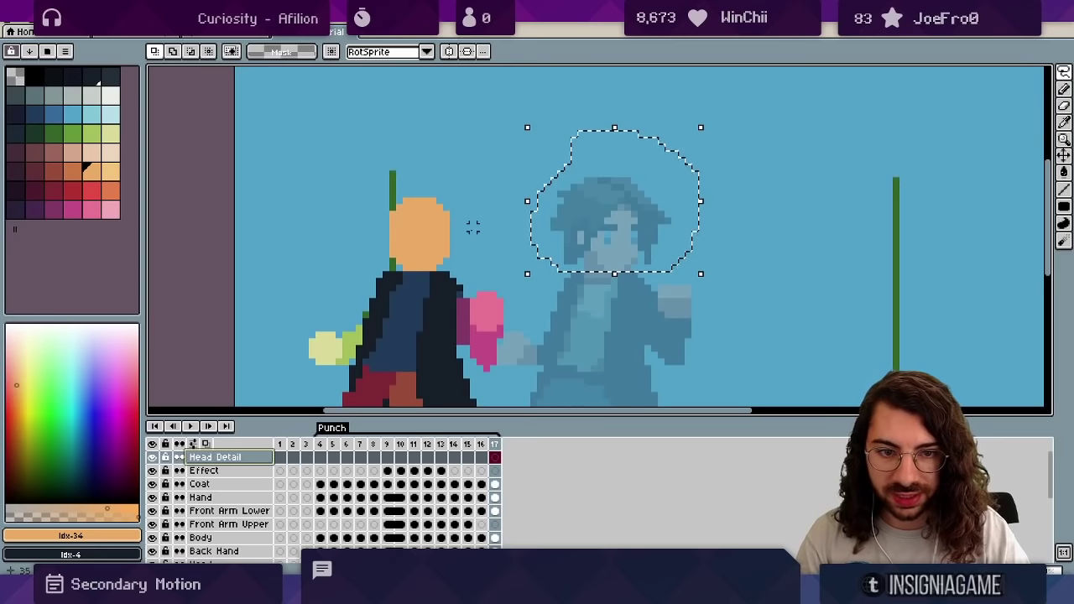
Paste the copied head and hair on frame 17 of Head Detail, place it over the orange head and deselect.
key("ctrl+v")
left_click_drag(614, 220, 423, 238)
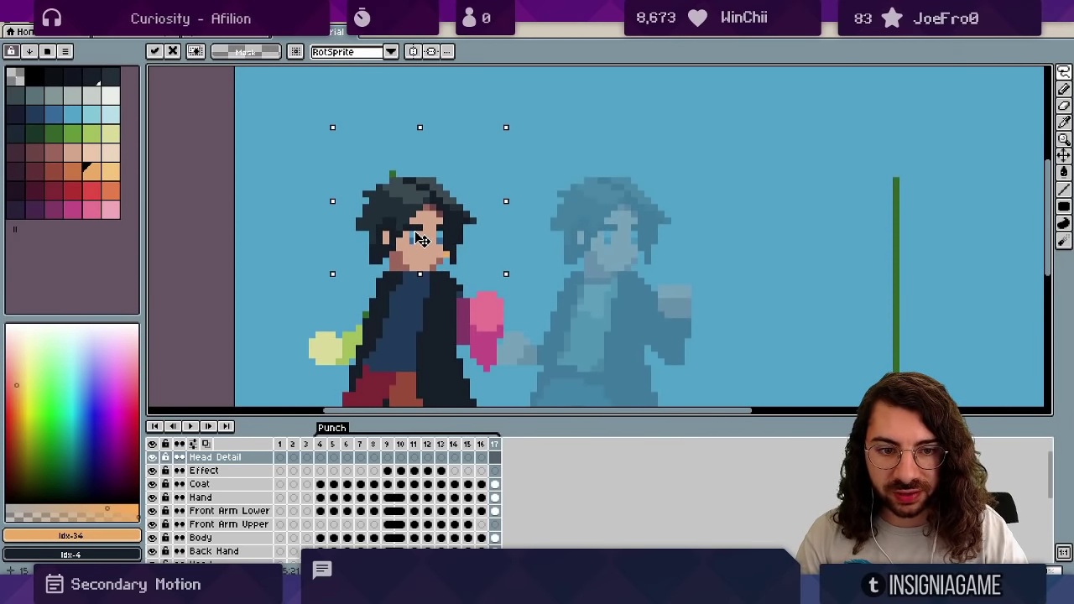
key("Return")
scroll(424, 237, "down", 3)
left_click_drag(423, 241, 409, 239)
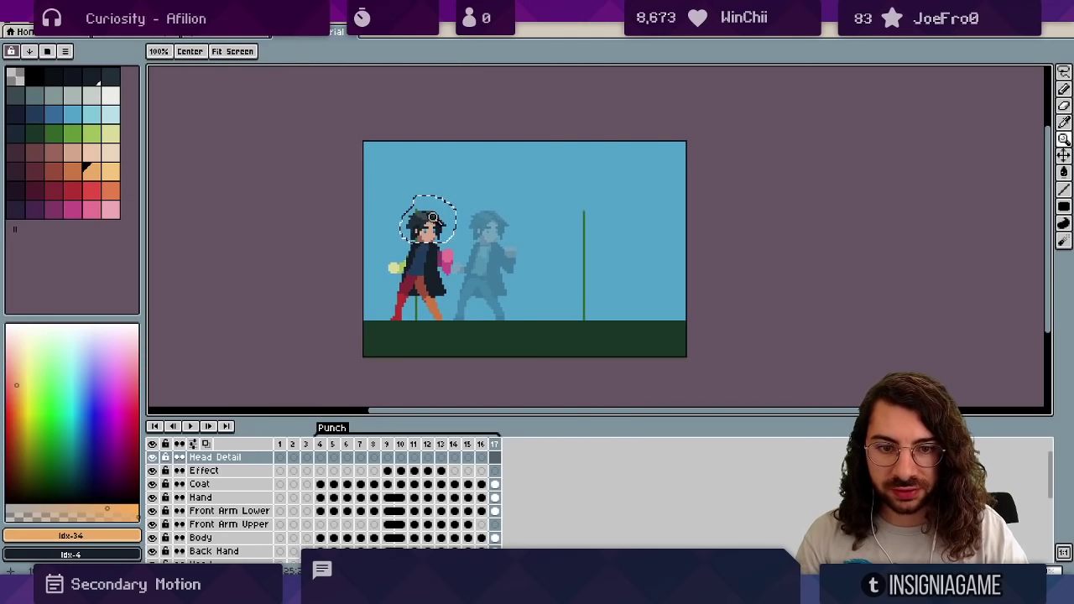
key("ctrl+d")
Move the Layer 3 reference character back so that it lines up behind the coloured figure.
key("v")
left_click_drag(489, 256, 426, 263)
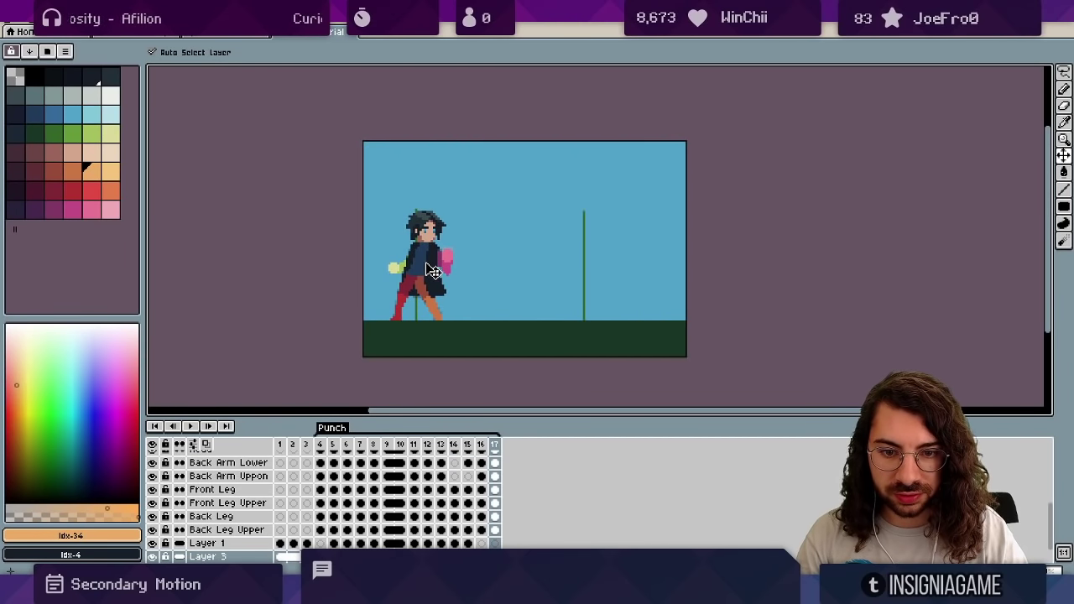
scroll(437, 247, "up", 3)
mouse_move(439, 220)
left_mouse_down()
mouse_move(454, 222)
mouse_move(439, 220)
left_mouse_up()
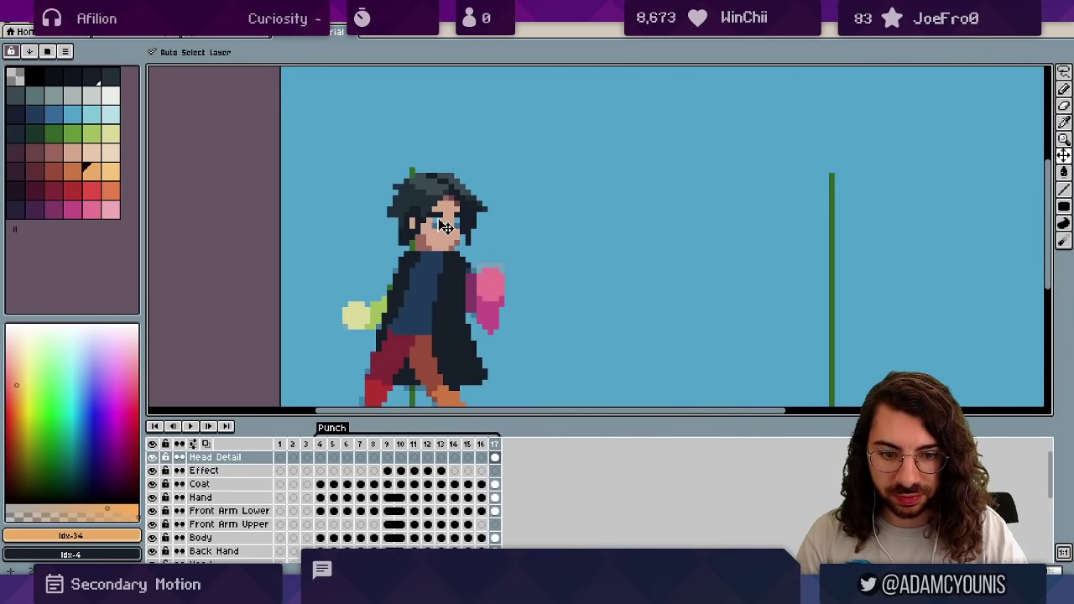
key("ctrl+z")
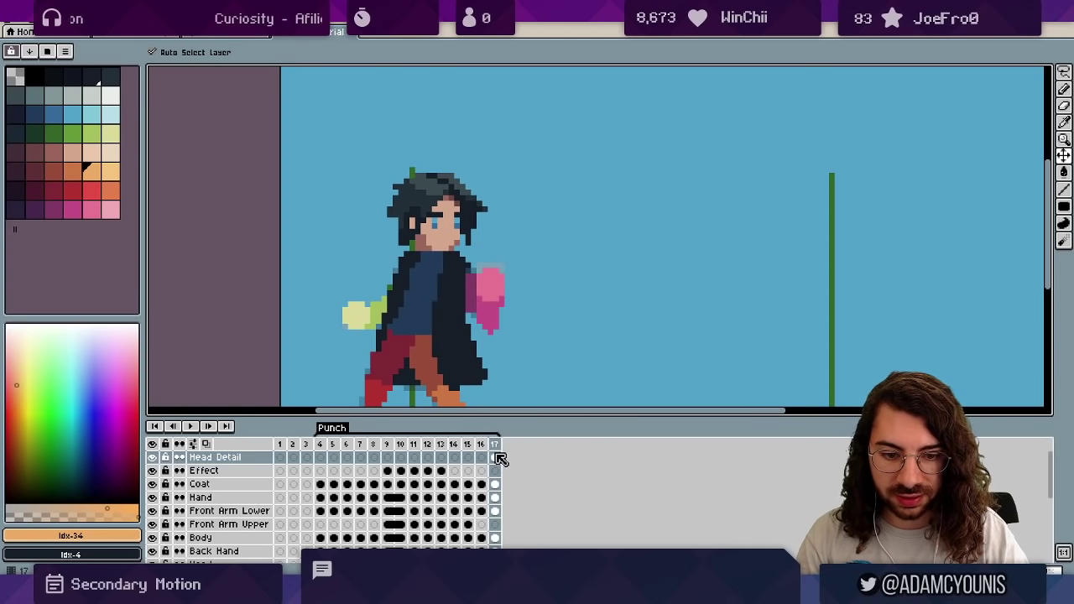
Copy the detailed head onto frames 4 to 7 of Head Detail, positioning it over the head of each pose.
left_click(319, 458)
left_click(333, 457)
left_click_drag(465, 219, 417, 229)
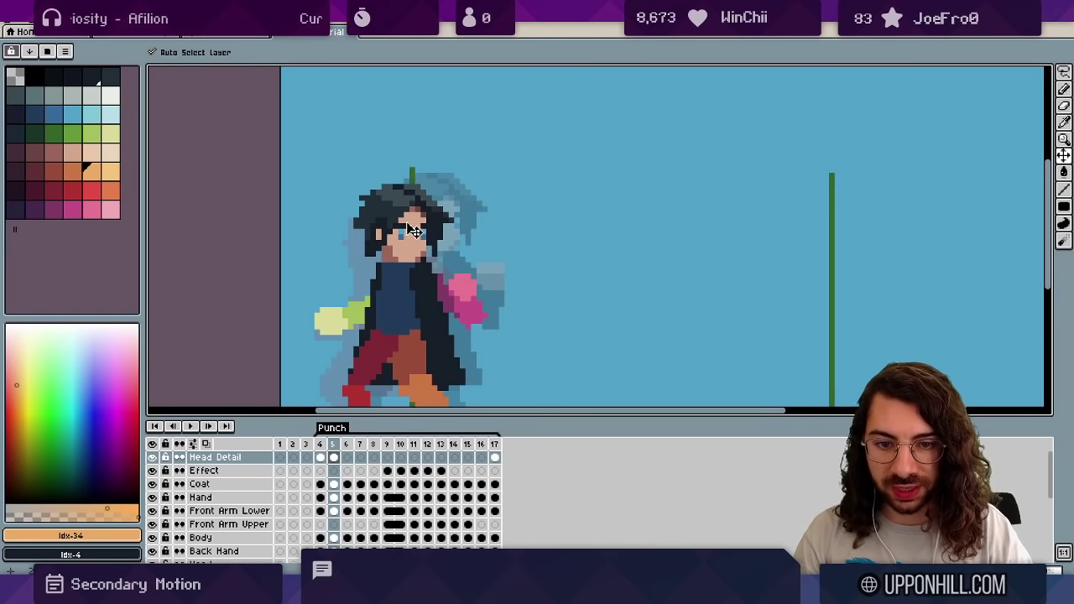
left_click(347, 457)
left_click_drag(406, 240, 369, 266)
left_click(361, 457)
key("ctrl+v")
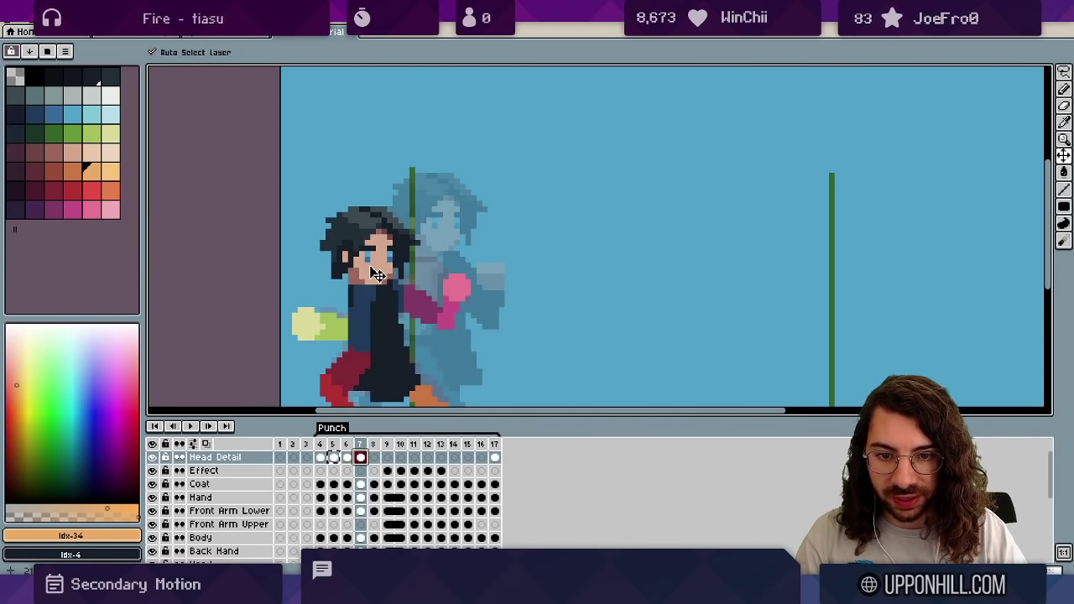
Try to touch up the face on frame 4 with the sampled Idx-27 skin colour.
left_click_drag(360, 444, 321, 442)
key("z")
left_click(453, 217)
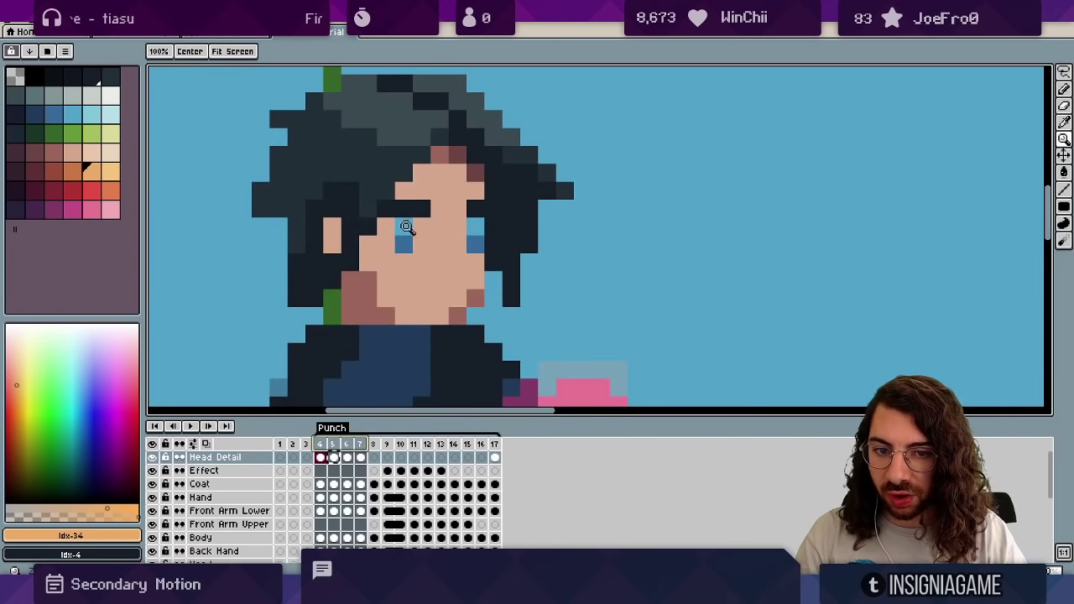
left_click_drag(474, 236, 386, 263)
left_click_drag(440, 233, 440, 271)
mouse_move(320, 443)
left_mouse_down()
mouse_move(347, 446)
mouse_move(320, 445)
left_mouse_up()
mouse_move(415, 301)
left_mouse_down()
mouse_move(447, 290)
mouse_move(397, 312)
mouse_move(427, 324)
mouse_move(426, 302)
left_mouse_up()
left_click(406, 264, "alt")
key("b")
left_click(388, 257)
left_click(456, 259)
key("ctrl+z")
key("ctrl+z")
On frame 5, trim the tufts at the back of the hair and extend the front strands forward in dark Idx-4.
left_click(336, 447)
left_click_drag(358, 231, 328, 215)
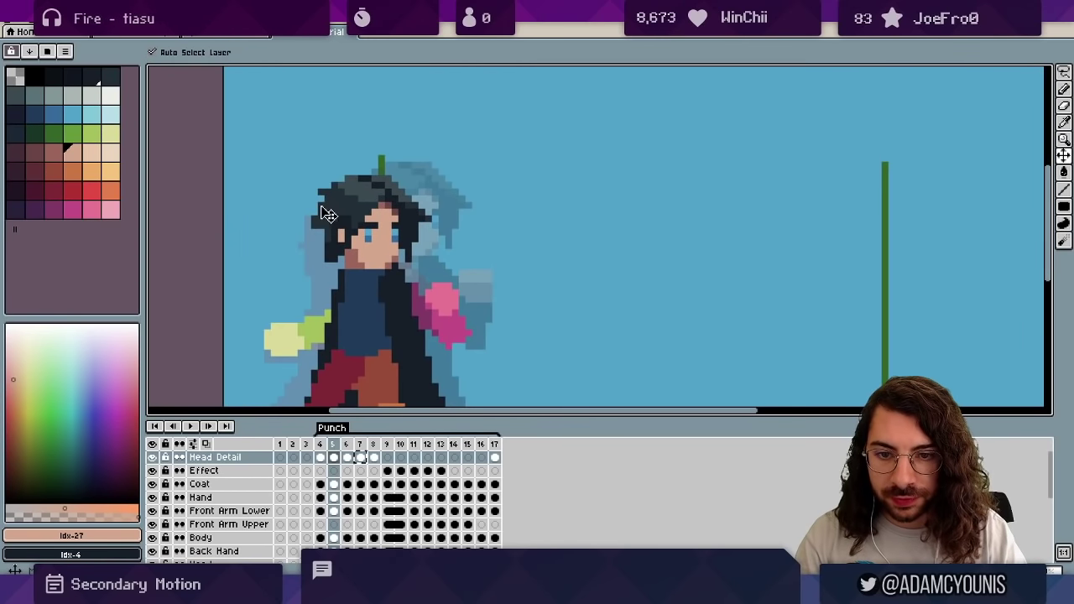
key("e")
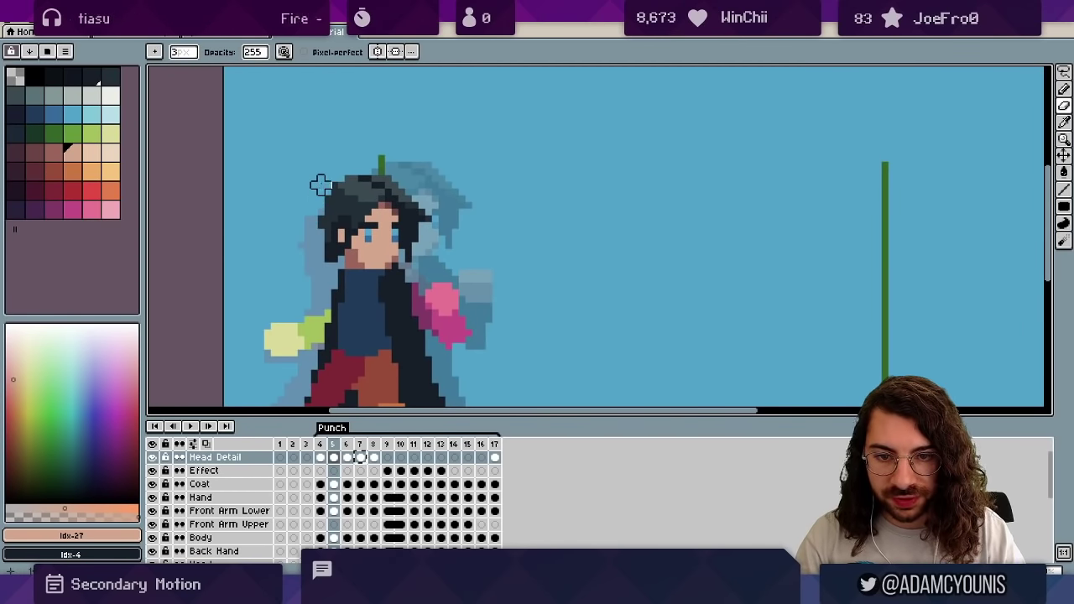
left_click(321, 186, "alt")
left_click(407, 198, "alt")
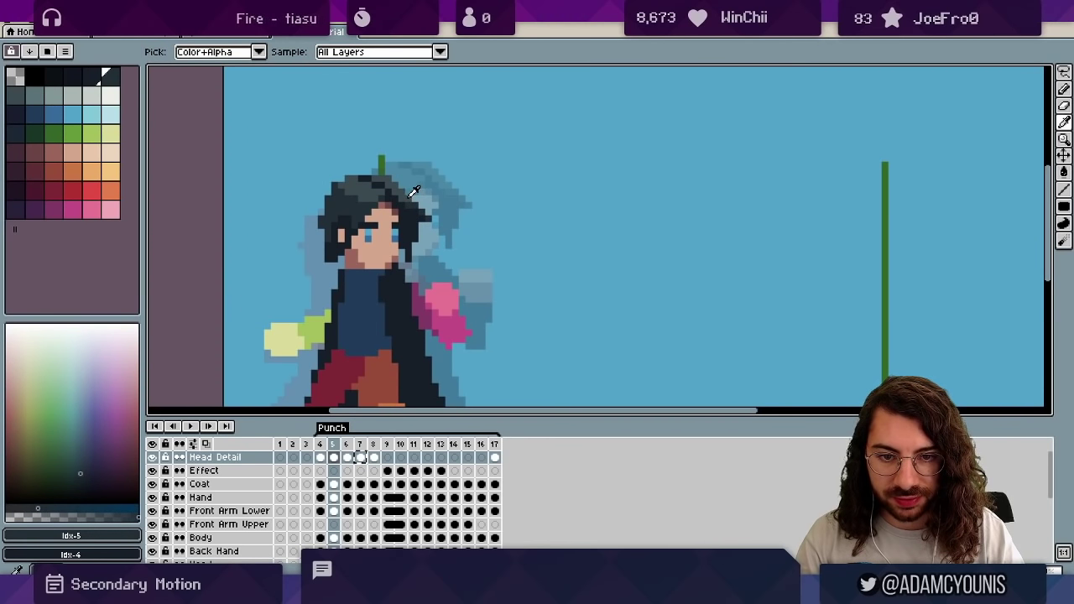
left_click(421, 212, "alt")
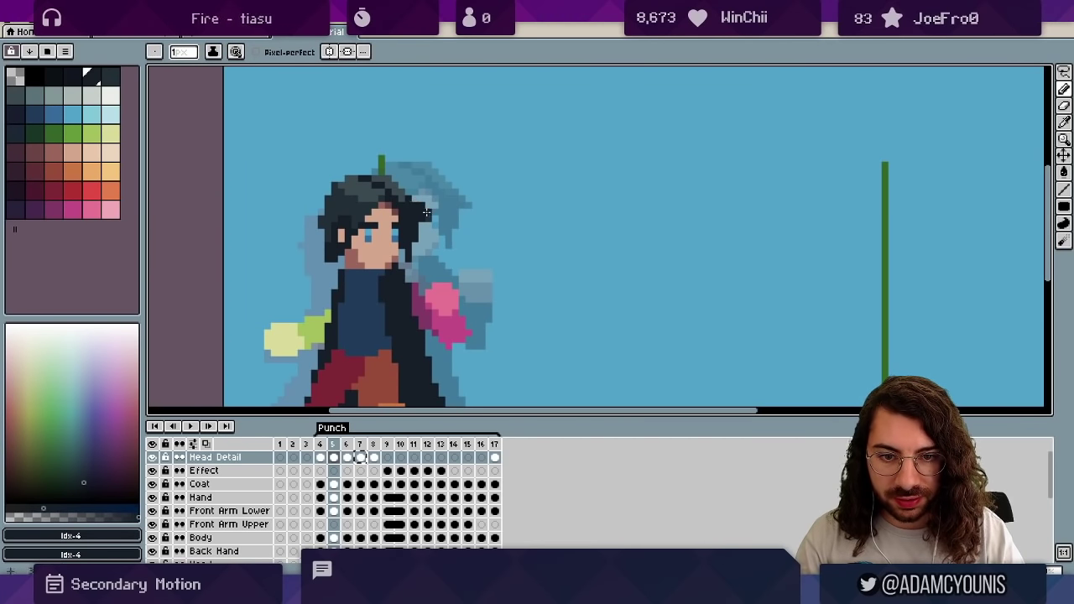
left_click(409, 236, "alt")
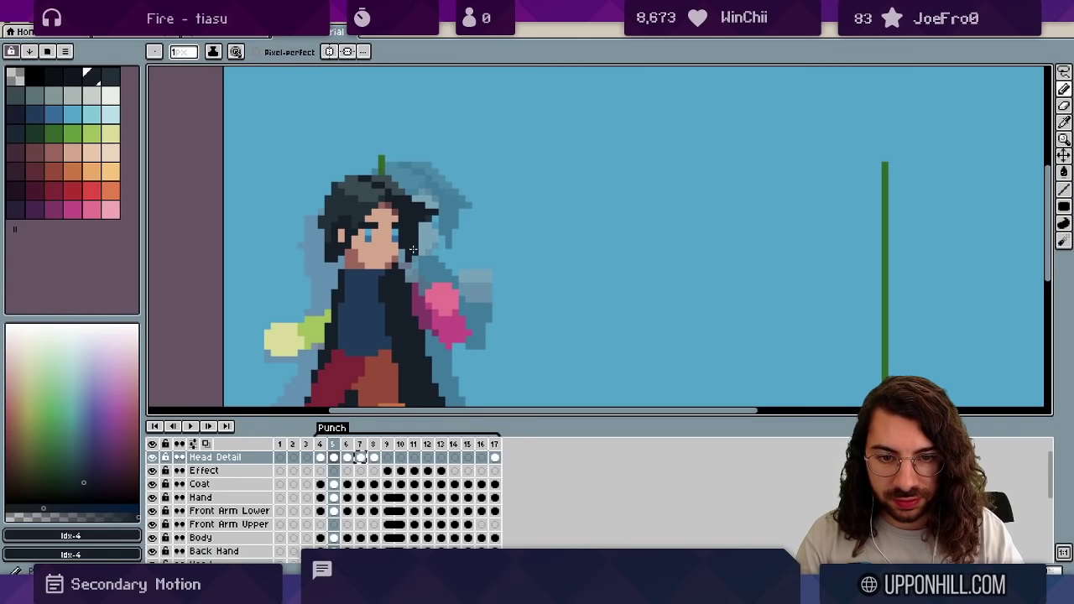
key("e")
left_click(402, 246)
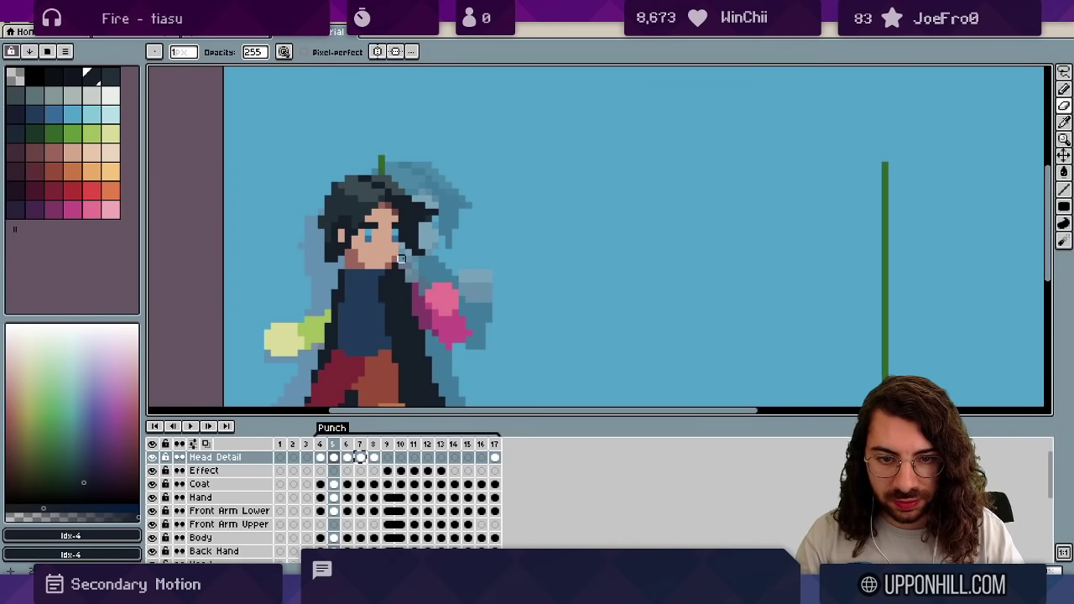
On frame 6, reshape the front hair strands in dark Idx-4 and erase stray pixels at the front and back edges.
key("z")
scroll(448, 216, "down", 5)
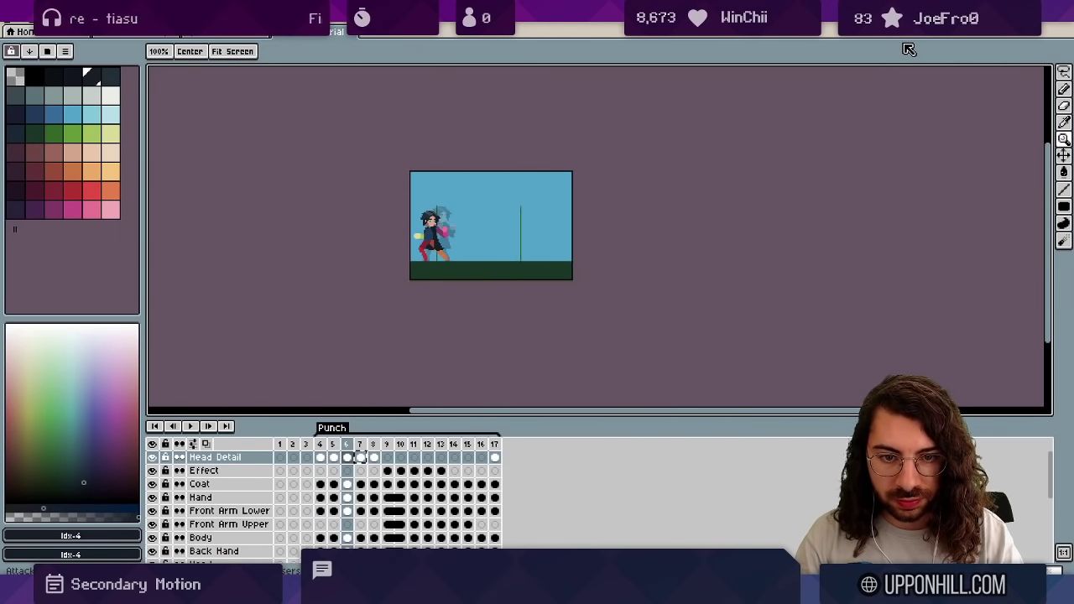
scroll(431, 167, "up", 5)
key("alt")
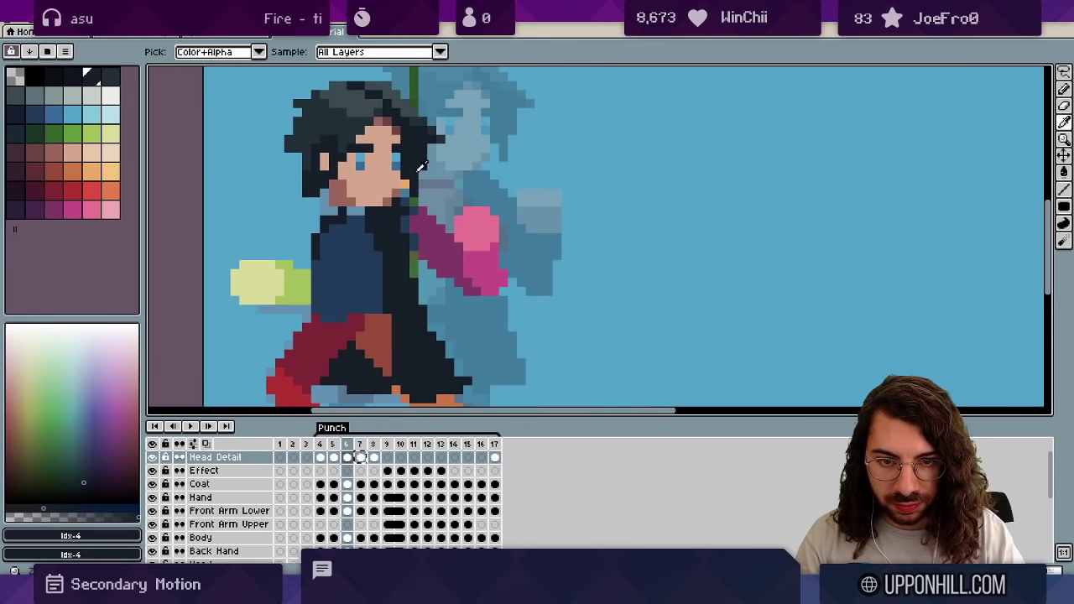
key("b")
left_click(422, 185)
key("e")
left_click(413, 193)
key("space")
left_click_drag(431, 153, 444, 218)
key("i")
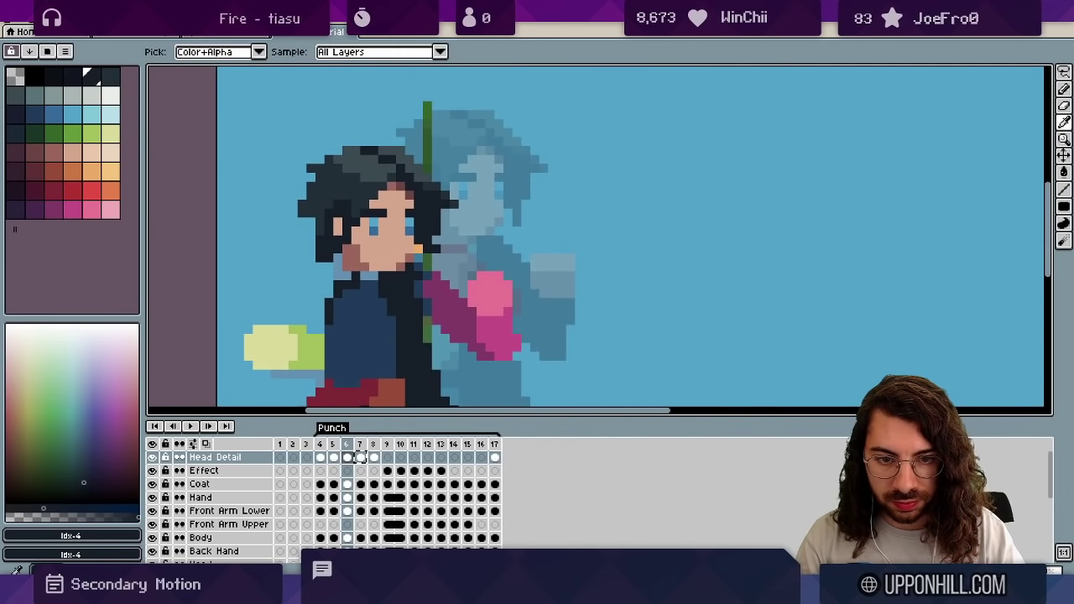
key("b")
key("e")
left_click_drag(302, 204, 302, 214)
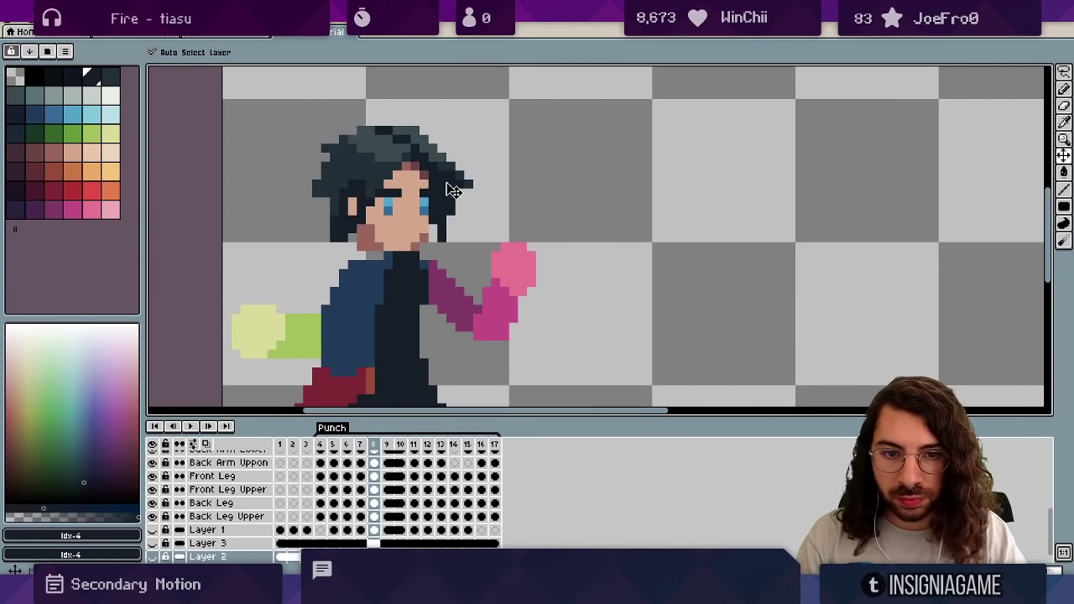
On frame 8 of Head Detail, trim the front hair tuft and paint swept-back spikes at the back of the head.
left_click(453, 190, "ctrl")
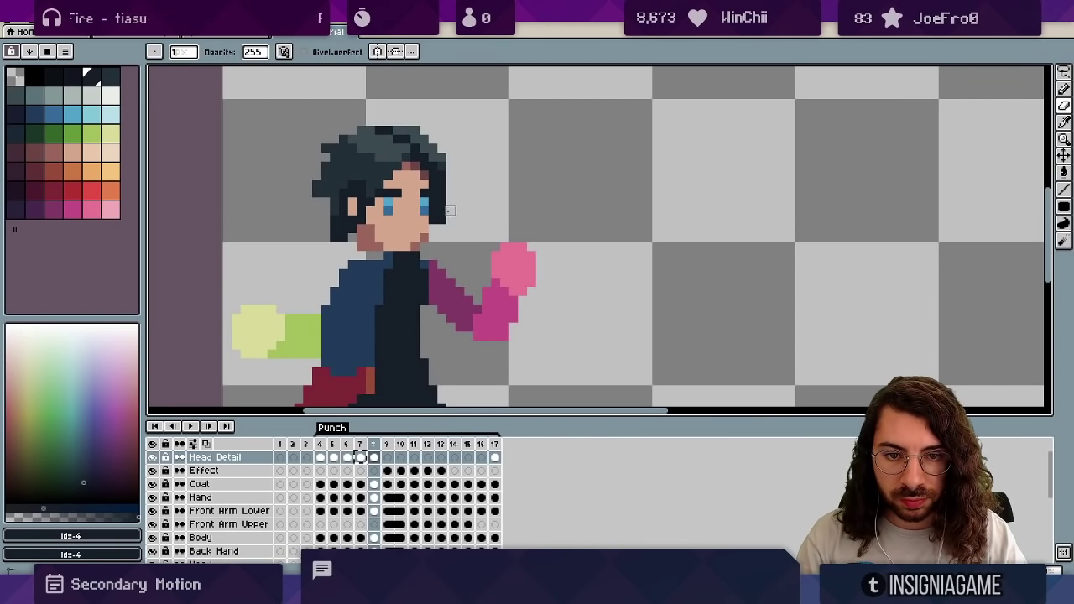
left_click_drag(443, 211, 442, 221)
key("b")
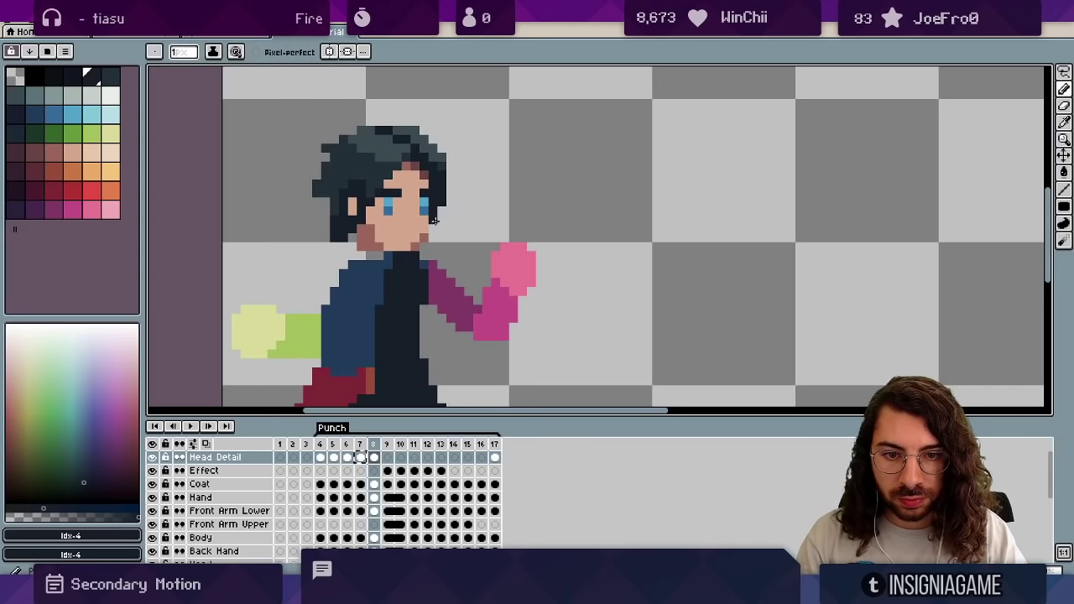
left_click(339, 167, "alt")
left_click_drag(307, 148, 334, 141)
left_click(360, 134, "alt")
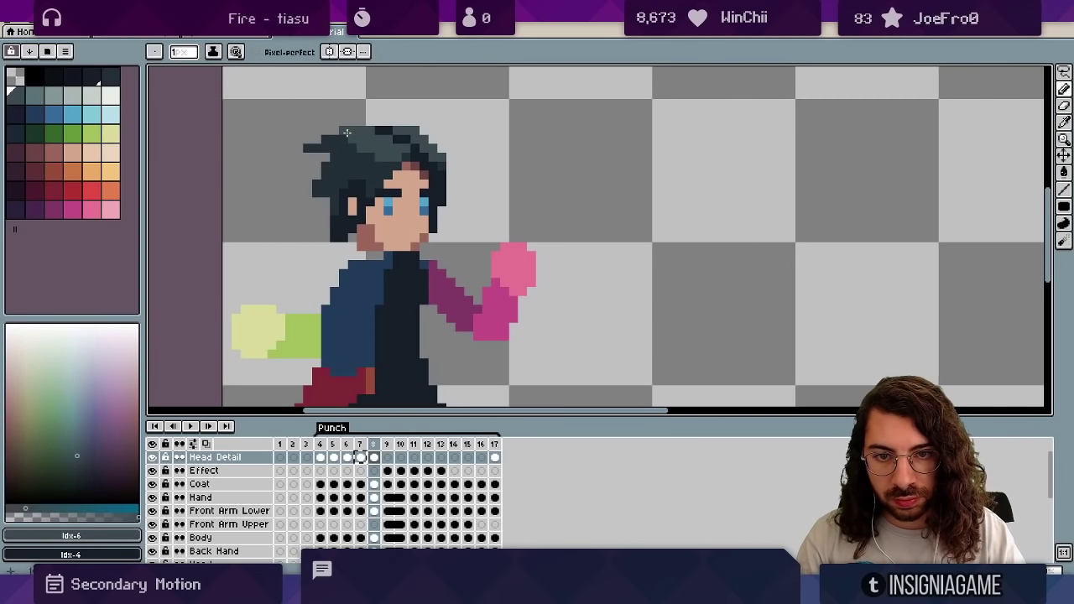
left_click(344, 130)
left_click(329, 184, "alt")
left_click(310, 194)
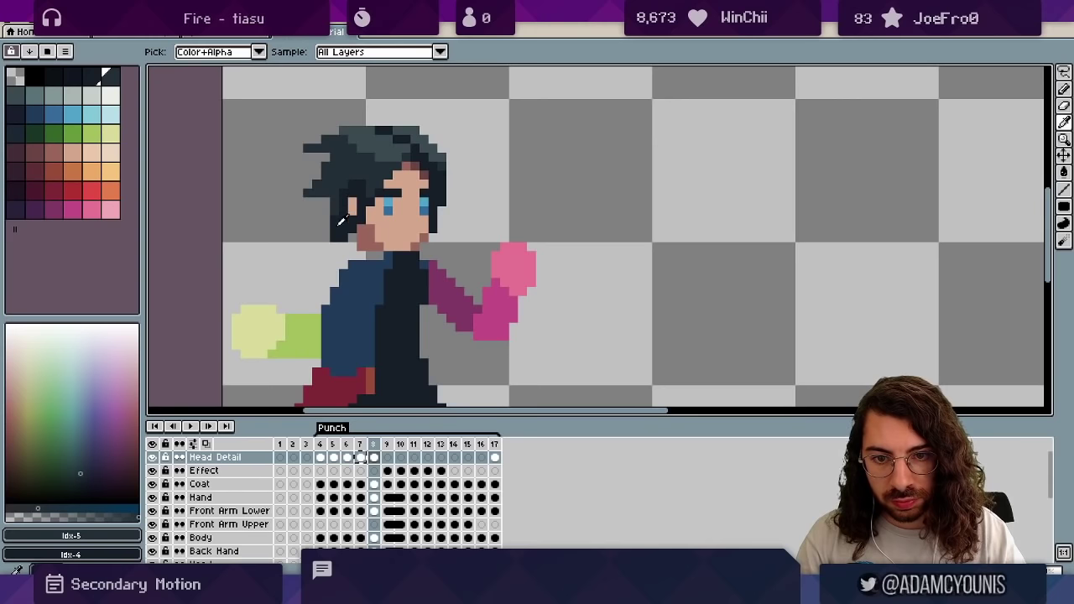
Paint an Idx-4 strand trailing back at the nape on frame 8 and erase the hair below the ear.
left_click(336, 224, "alt")
left_click_drag(325, 229, 325, 237)
key("e")
left_click(343, 237)
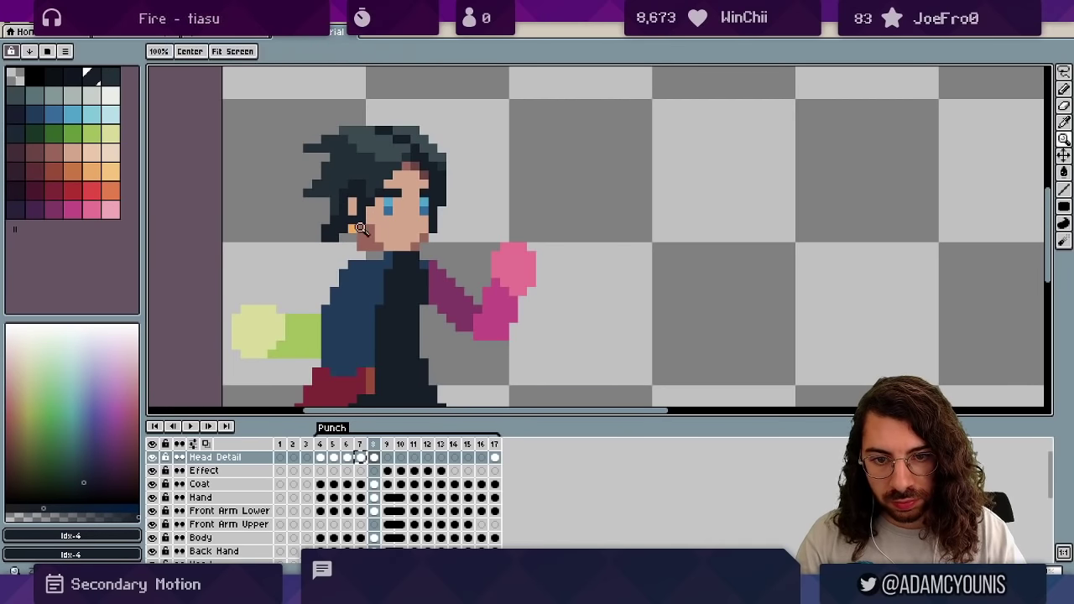
Play the Punch animation to review the hair's secondary motion.
scroll(335, 247, "down", 4)
scroll(362, 234, "up", 3)
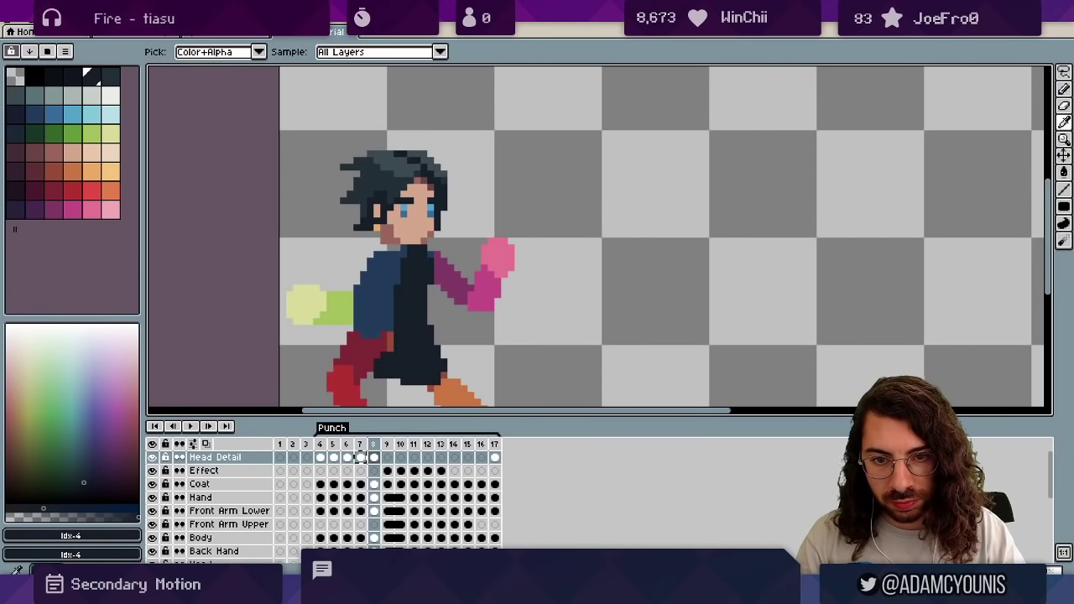
key("b")
key("z")
scroll(400, 217, "down", 3)
key("Left")
key("Return")
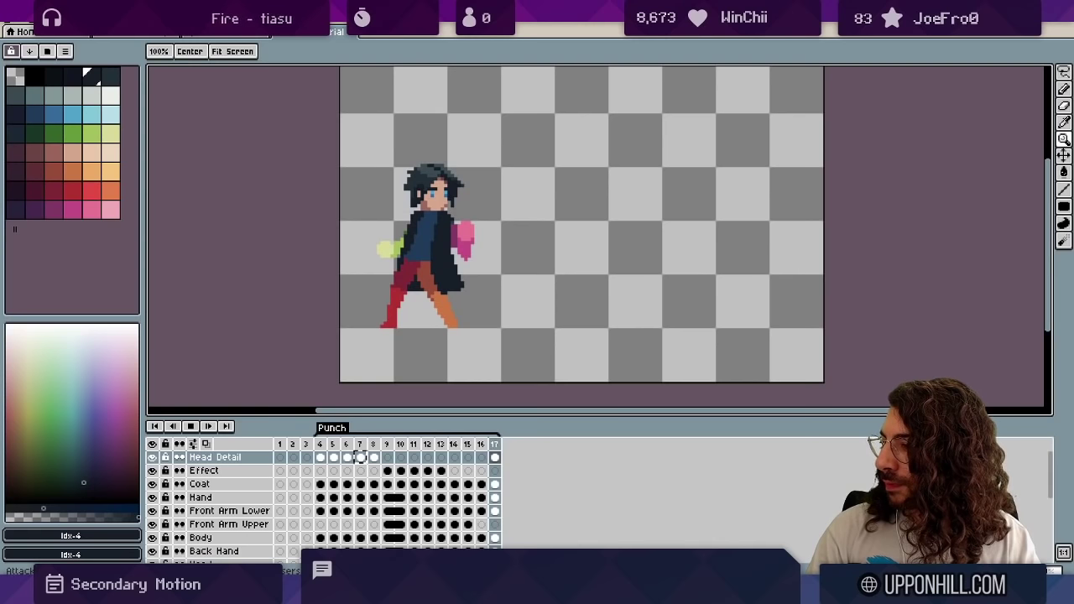
key("Return")
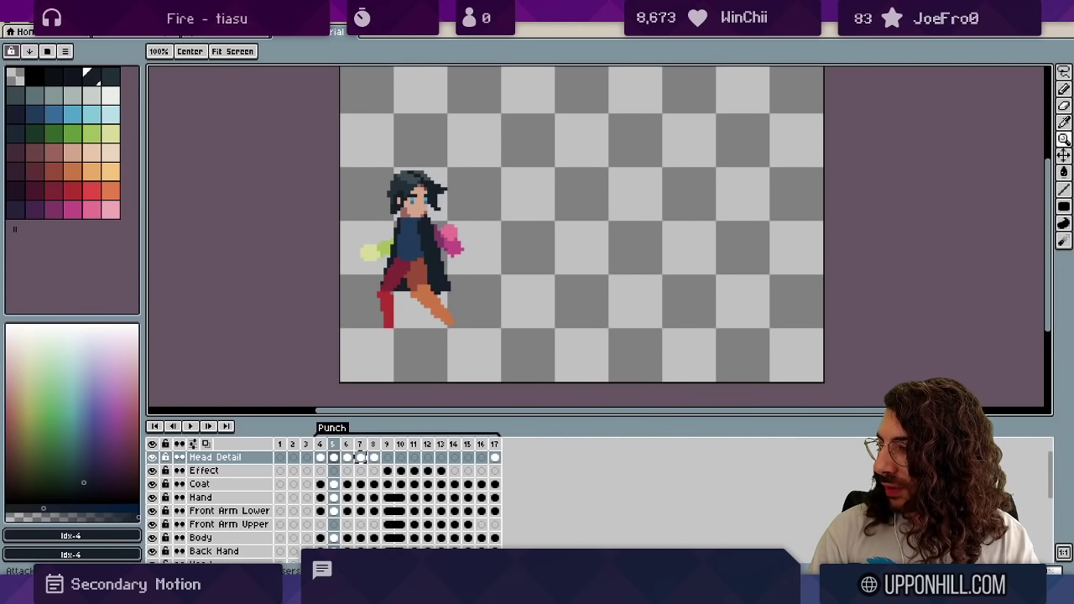
Step back and forth through frames 4 to 8 to compare how the hair shape changes between poses.
left_click(442, 191)
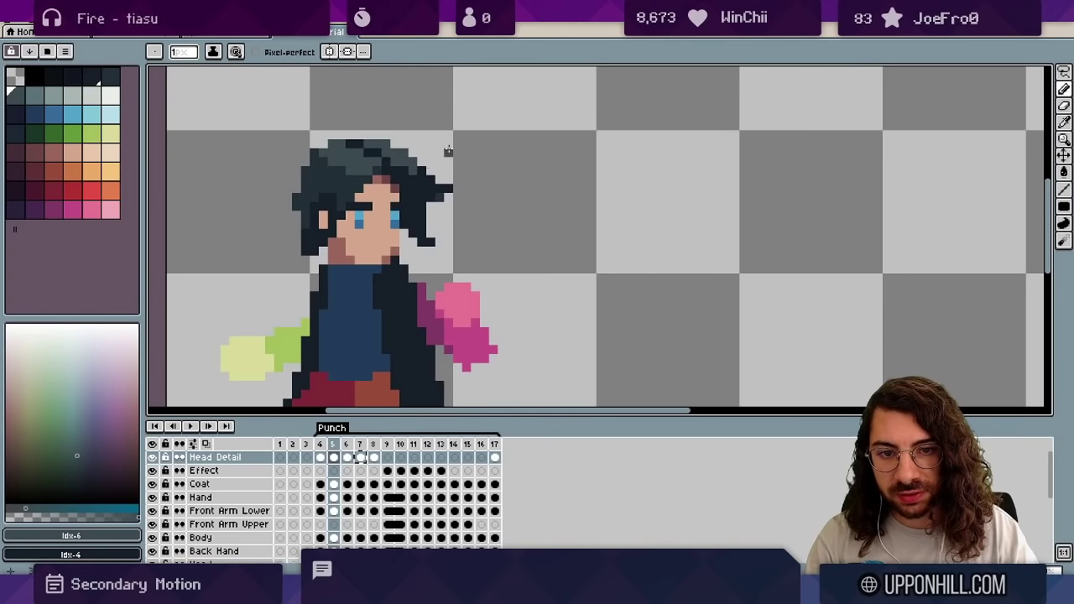
key("m")
key("comma")
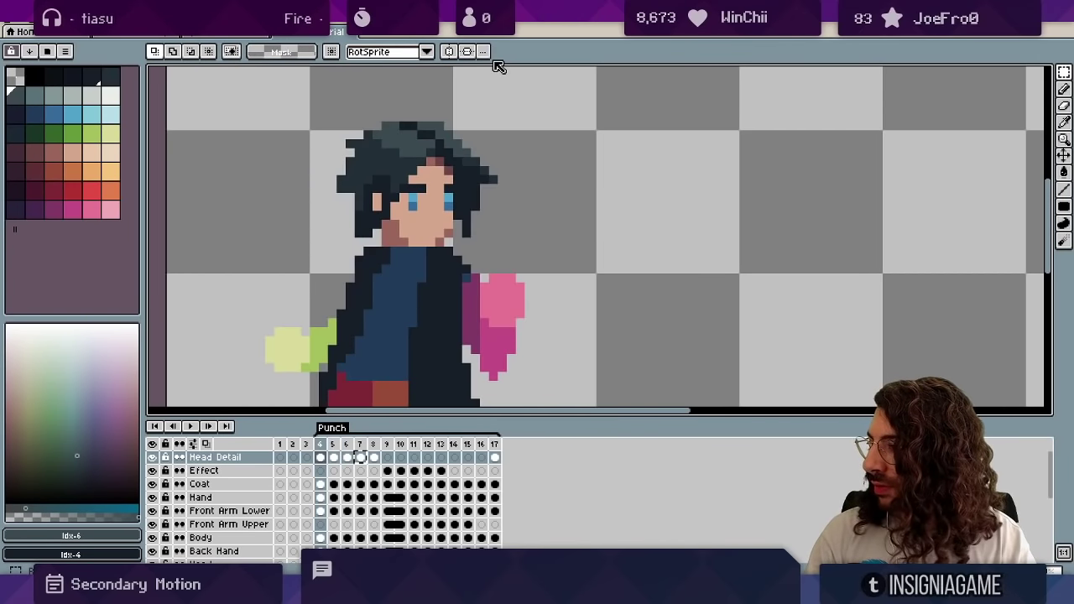
key("period")
key("period")
key("period")
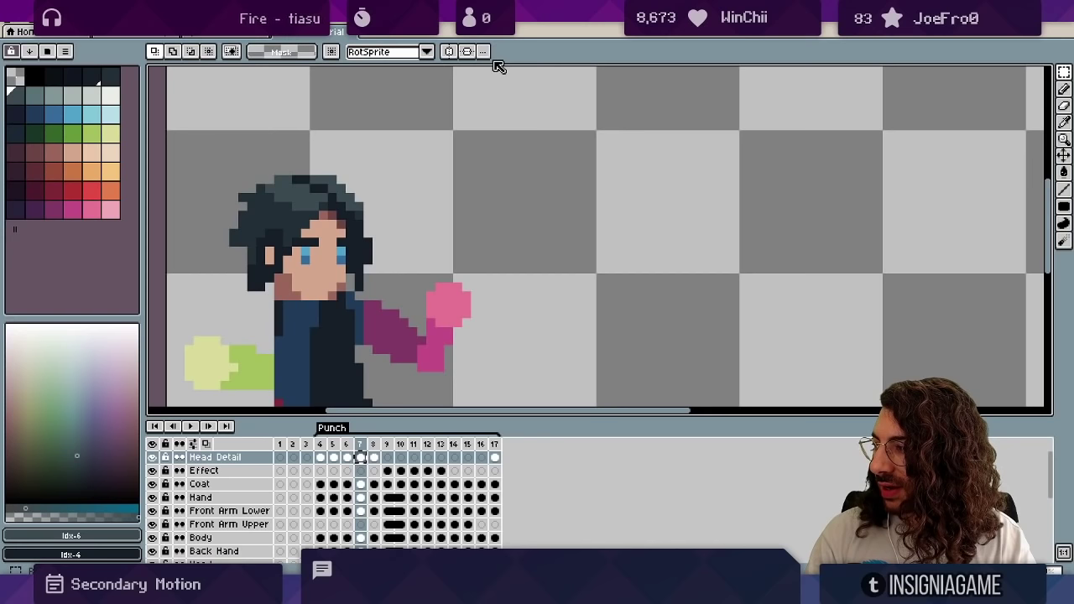
key("Right")
key("Left")
key("Left")
key("Left")
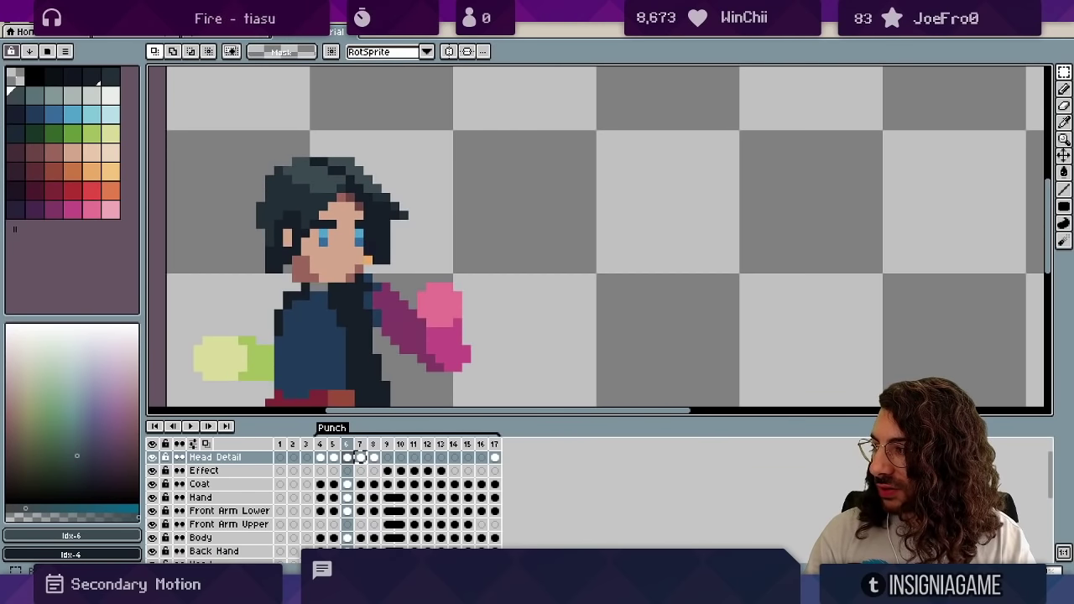
key("Right")
key("Right")
key("Right")
key("Right")
key("Left")
key("Left")
key("Left")
key("Right")
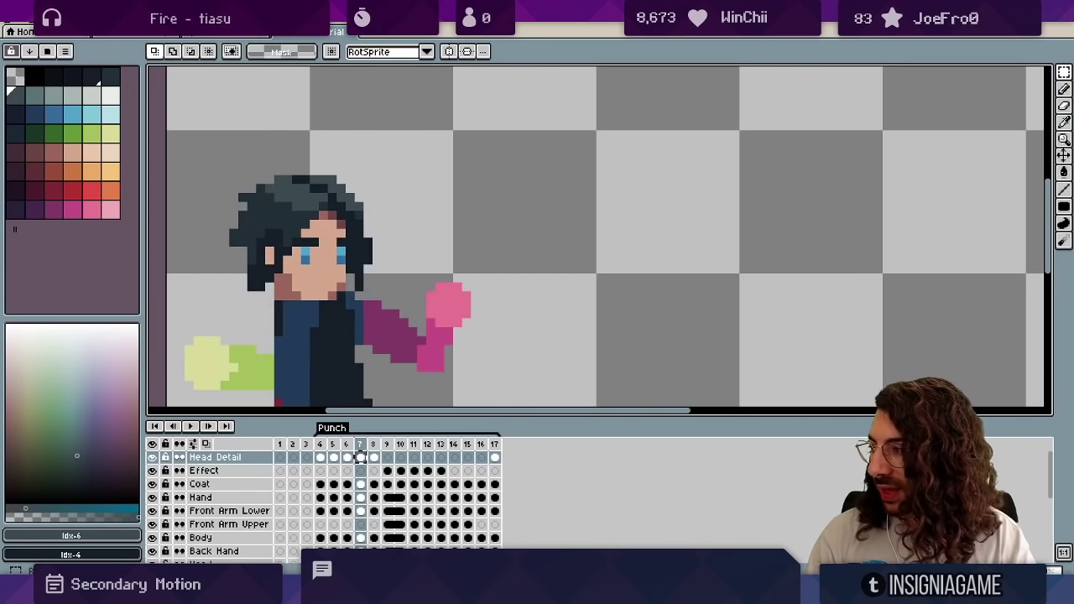
key("period")
key("Right")
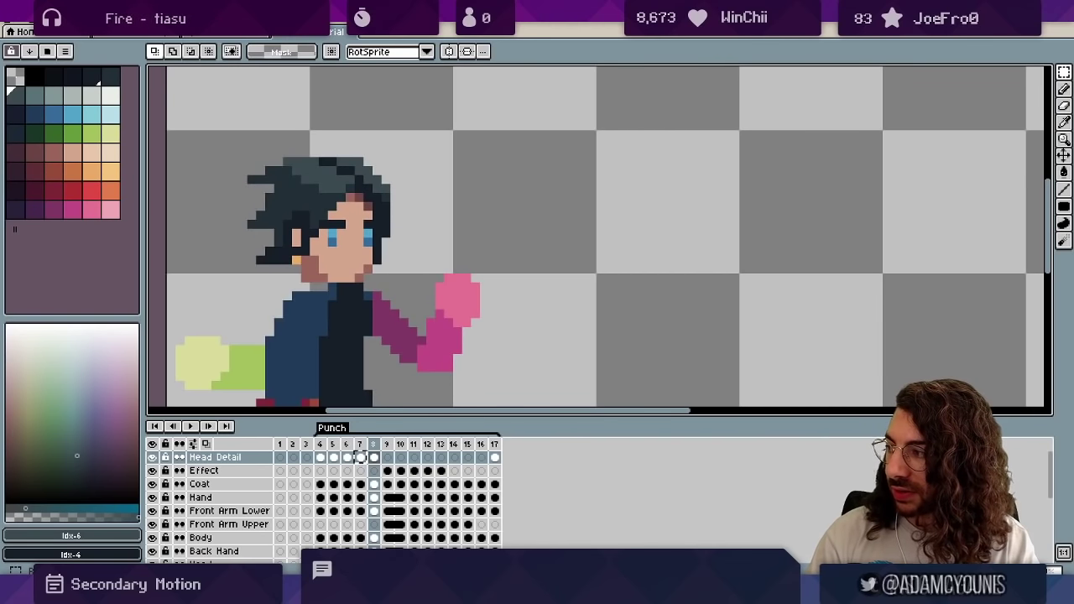
key("Left")
key("Right")
key("Left")
key("Right")
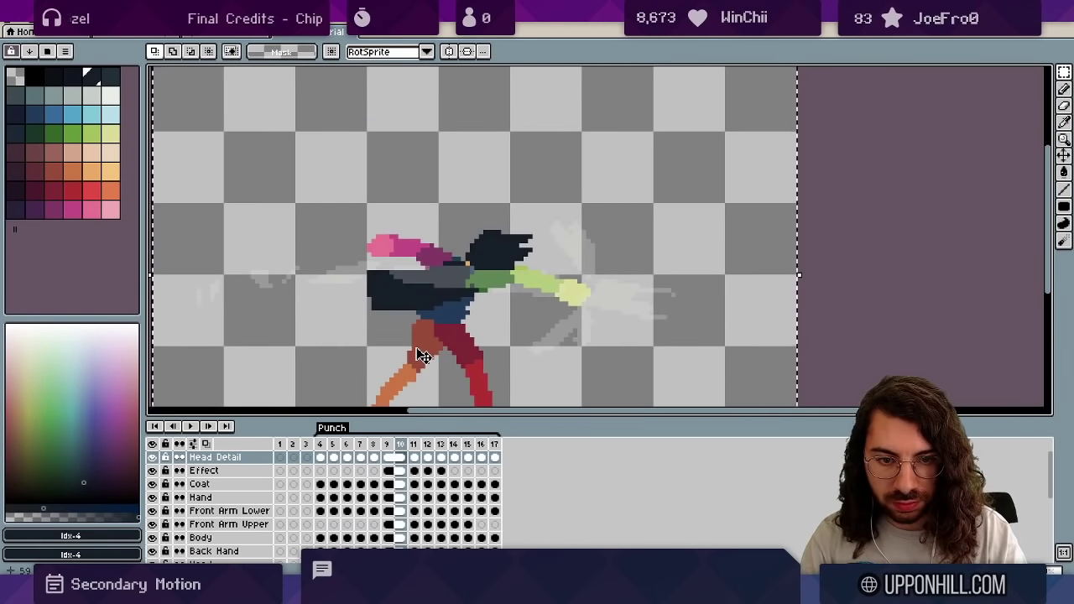
Clear the canvas selection on frame 10 of Head Detail.
key("ctrl+d")
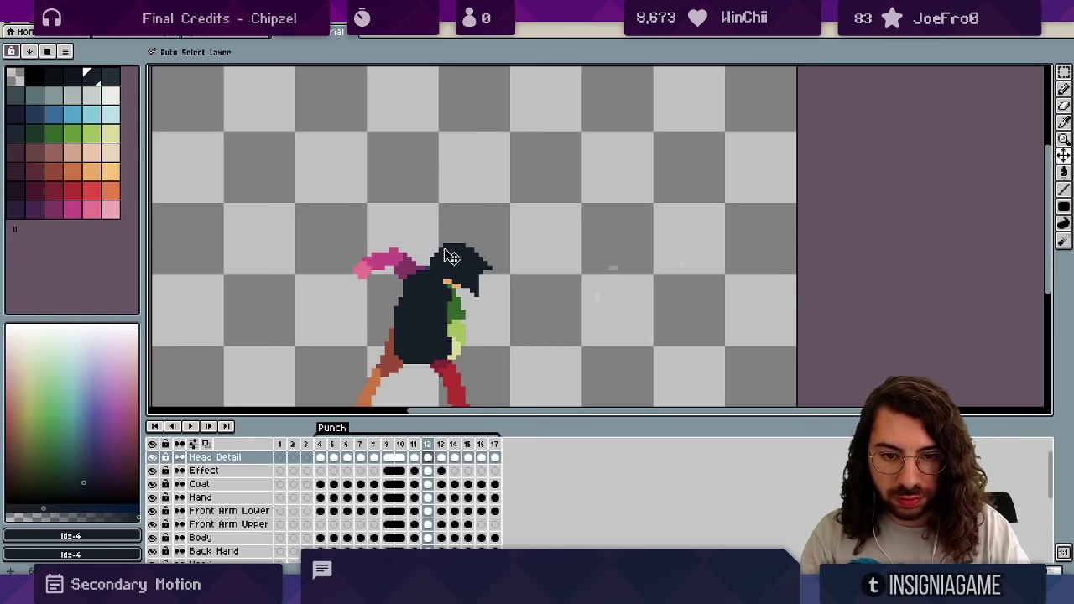
Paint Idx-4 hair strands sweeping forward from the brow and chin side of the head on frame 13 of Head Detail.
left_click_drag(456, 259, 452, 260)
key("Left")
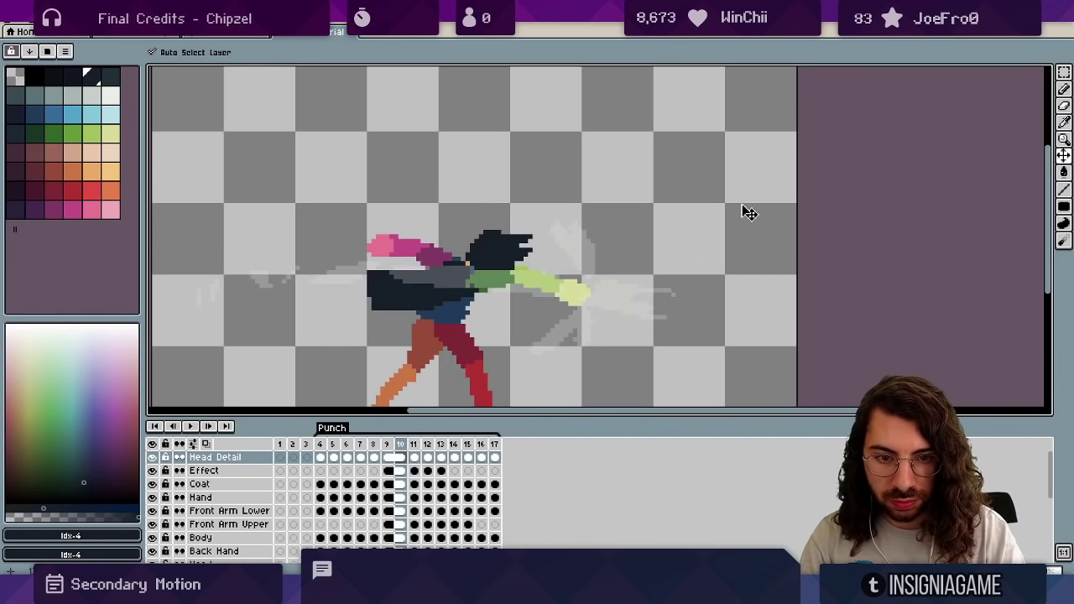
key("Right")
key("Right")
key("b")
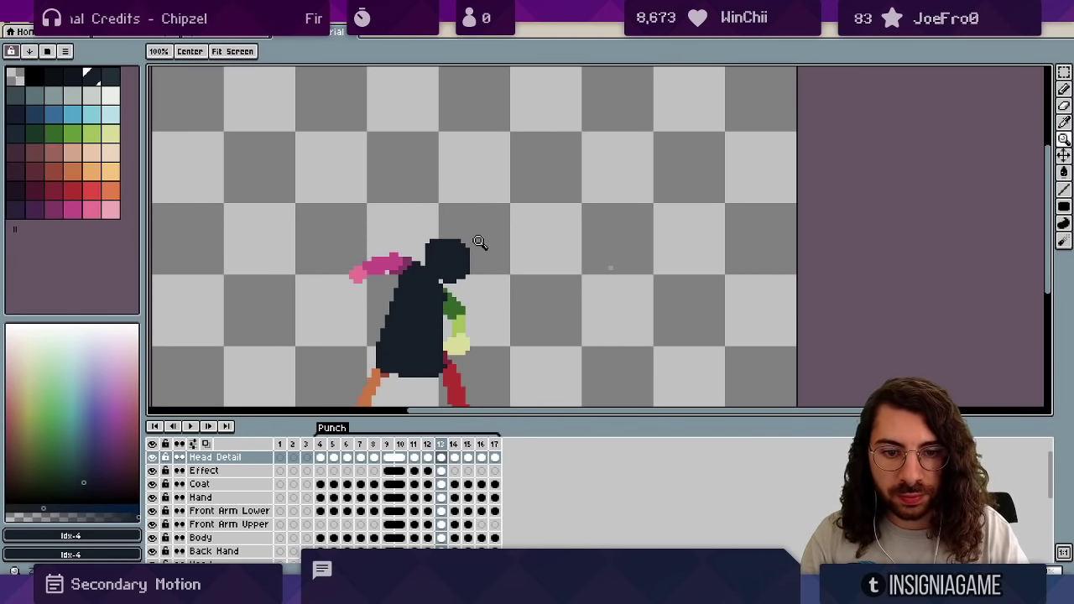
scroll(477, 248, "up", 1)
left_click_drag(473, 260, 485, 267)
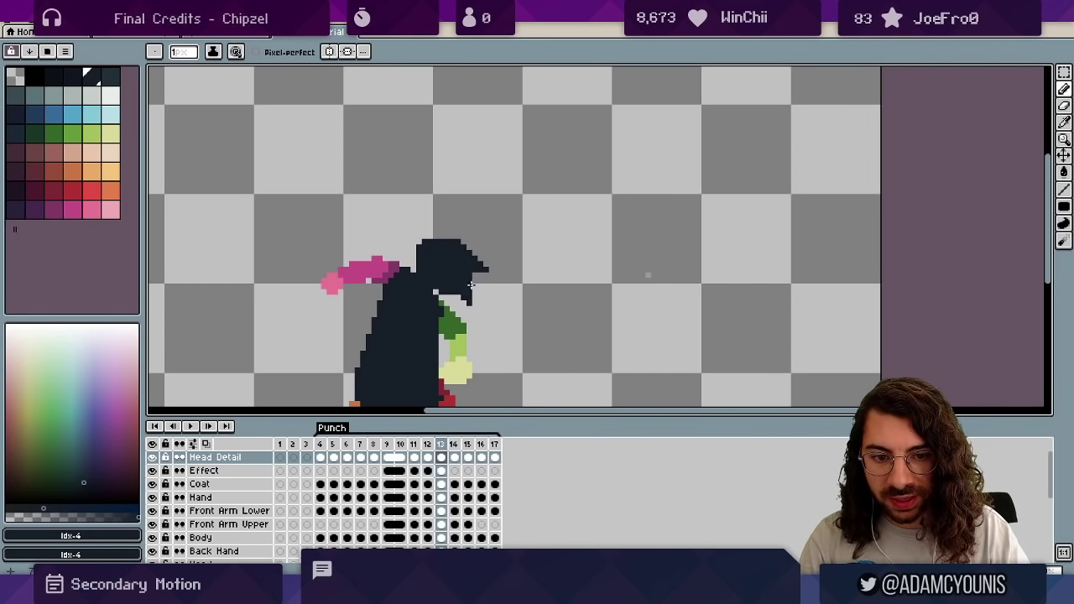
Flip back and forth between frames 12 and 13 to compare the hair's movement.
key("Left")
key("Right")
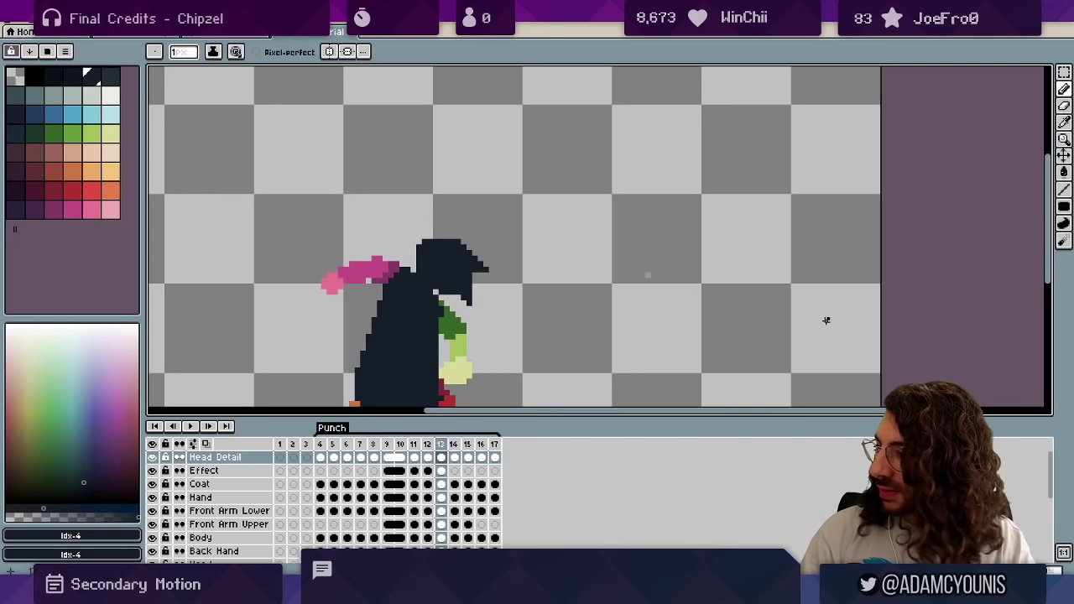
key("Left")
key("Right")
key("Left")
key("Right")
key("Left")
key("Right")
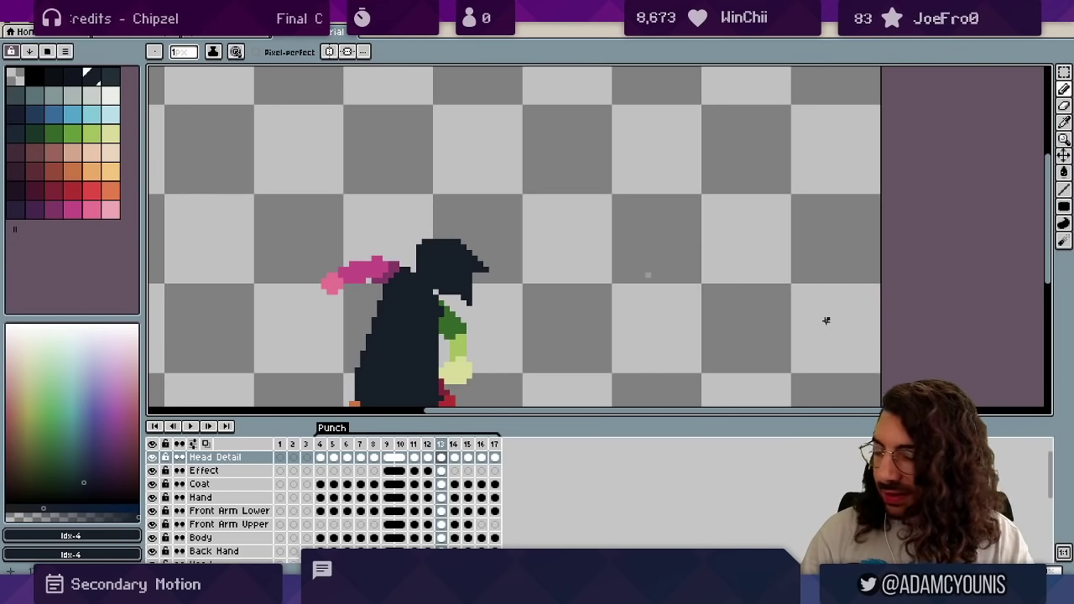
Erase hair pixels along the upper back edge of the head on frame 13.
scroll(433, 257, "up", 1)
key("e")
left_click_drag(424, 245, 434, 237)
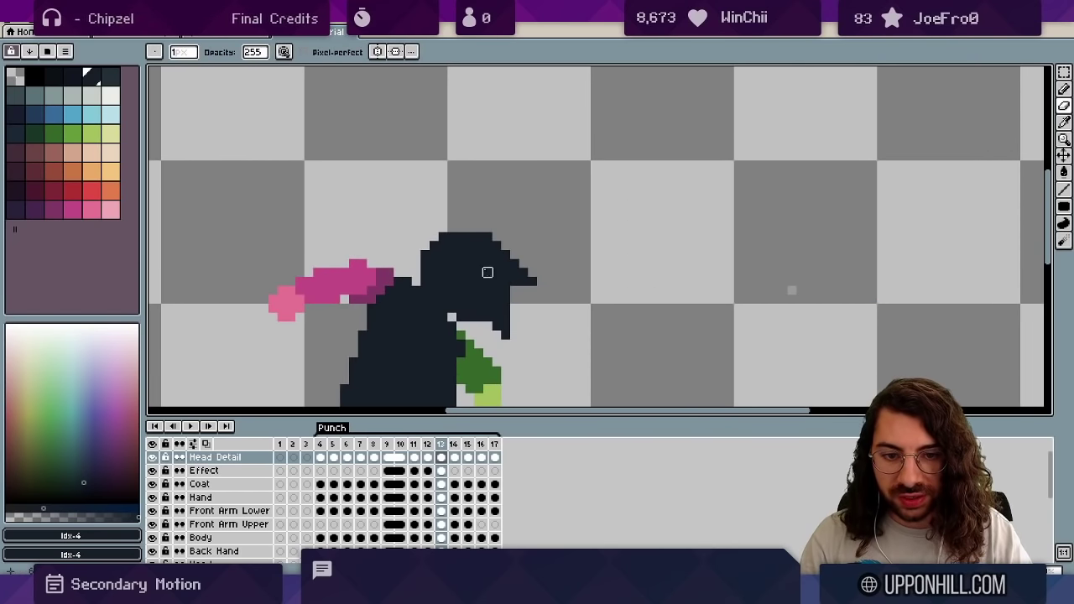
Scrub through frames 4 to 13 of the punch to review the hair's motion.
key("z")
right_click(501, 286)
left_click(321, 457)
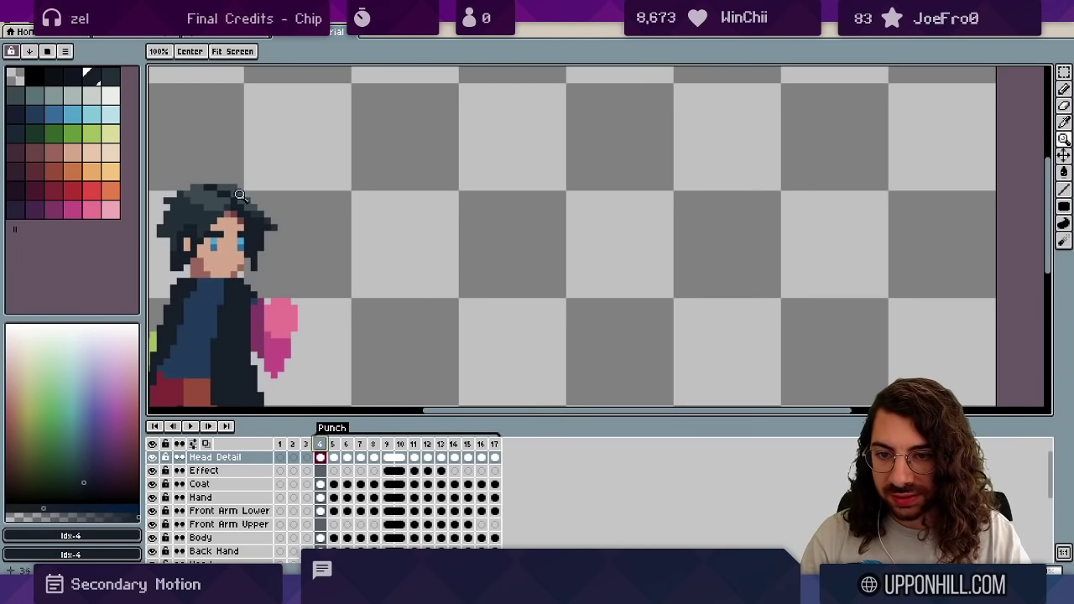
left_click_drag(320, 444, 414, 443)
left_click(440, 444)
Touch up the pointed hair strands at the front of the head on frame 13.
scroll(509, 280, "up", 1)
key("b")
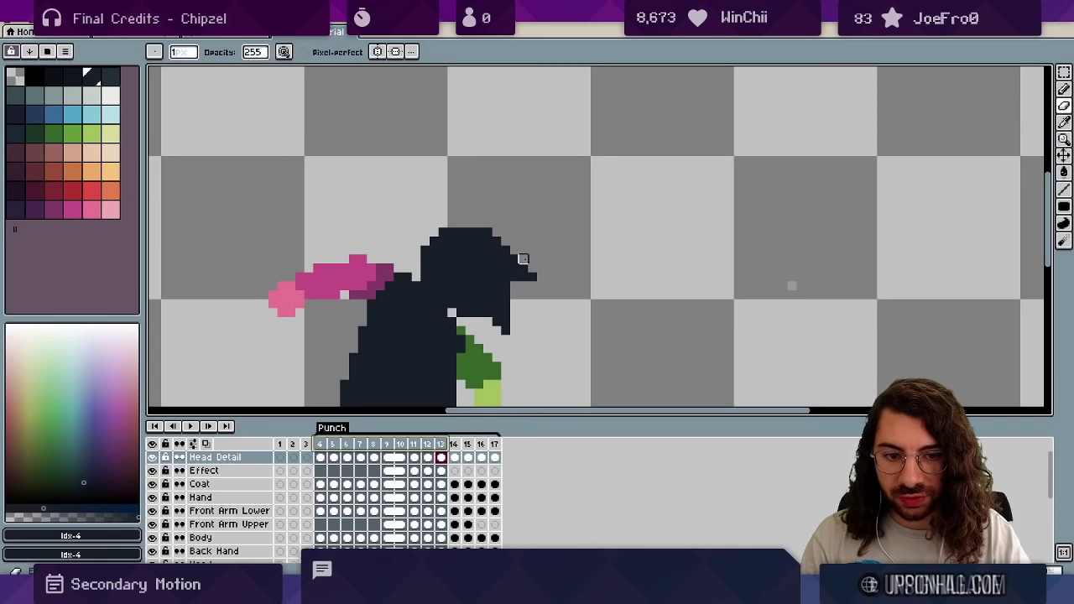
left_click_drag(522, 281, 506, 307)
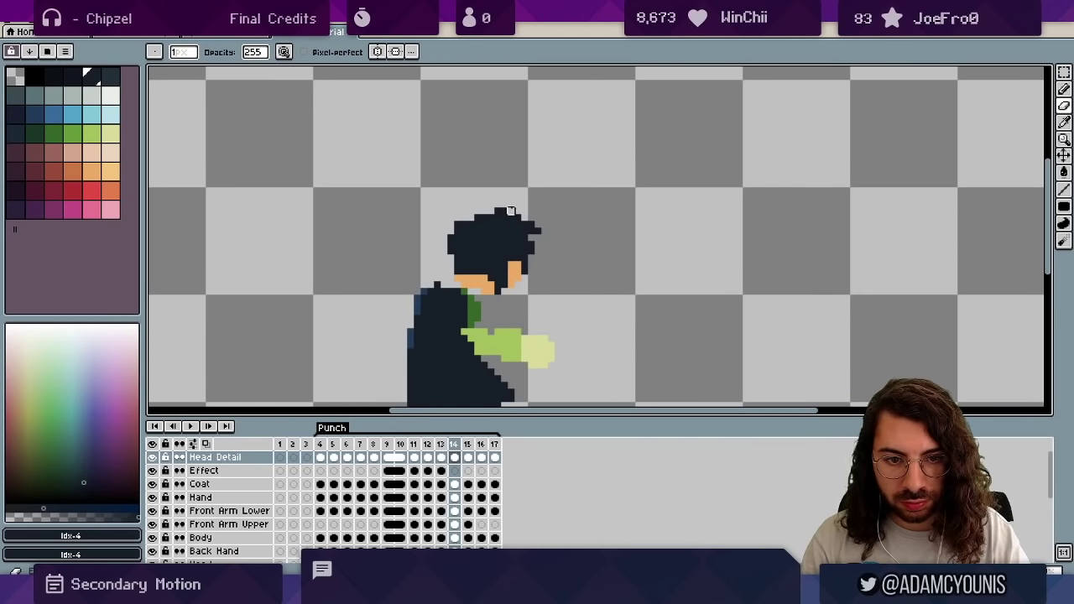
Alternate between frames 14 and 15 to compare the head and hair poses.
key("b")
key("e")
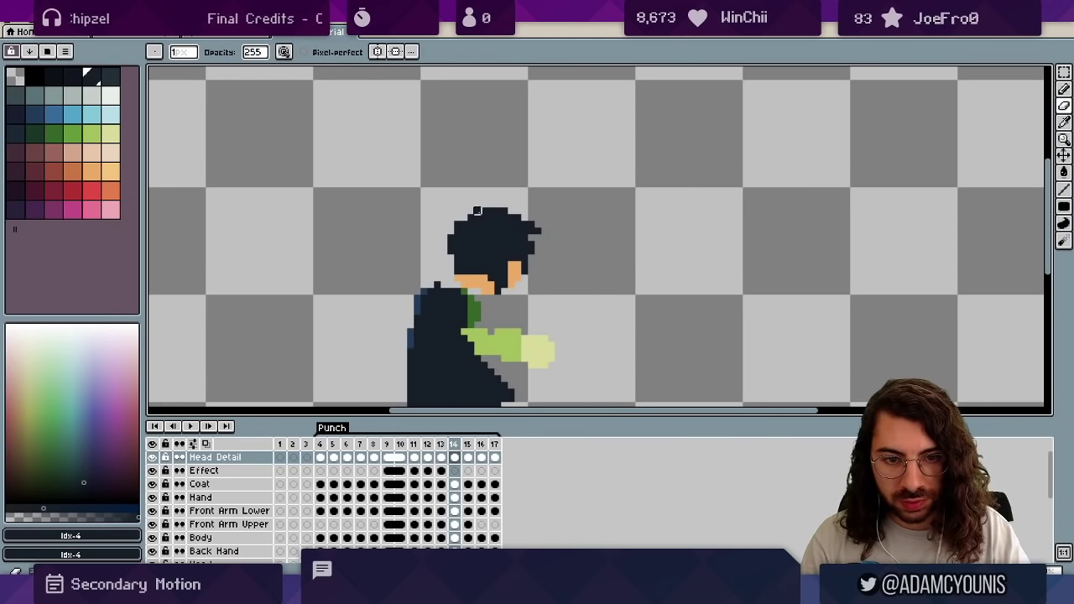
key("z")
left_click_drag(532, 224, 431, 235)
scroll(562, 218, "up", 1)
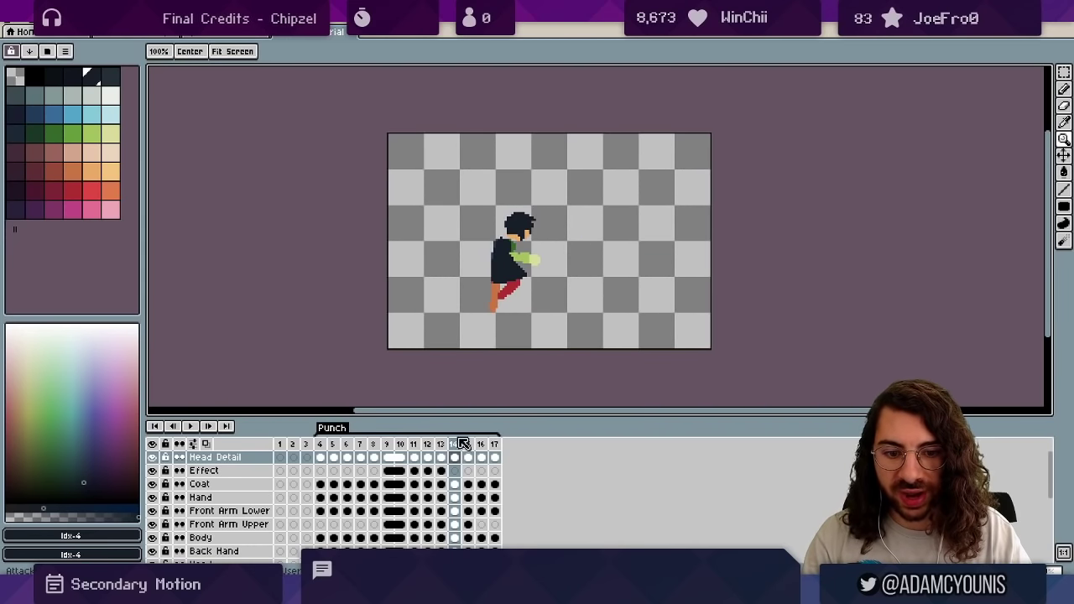
left_click(470, 446)
left_click(456, 445)
left_click(470, 446)
left_click(457, 446)
left_click(469, 445)
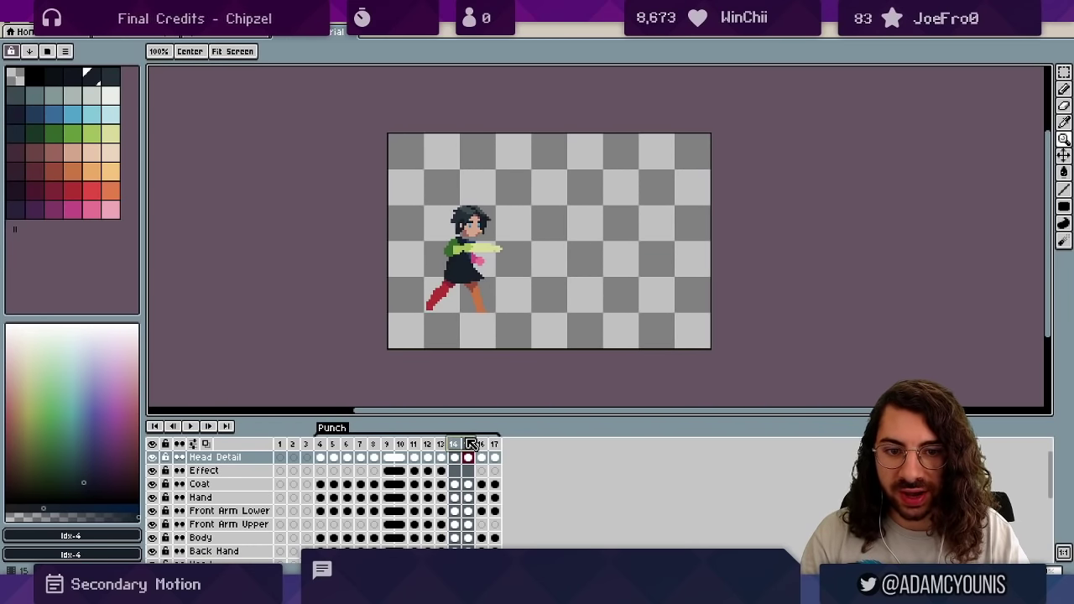
left_click(456, 446)
scroll(562, 214, "up", 3)
key("b")
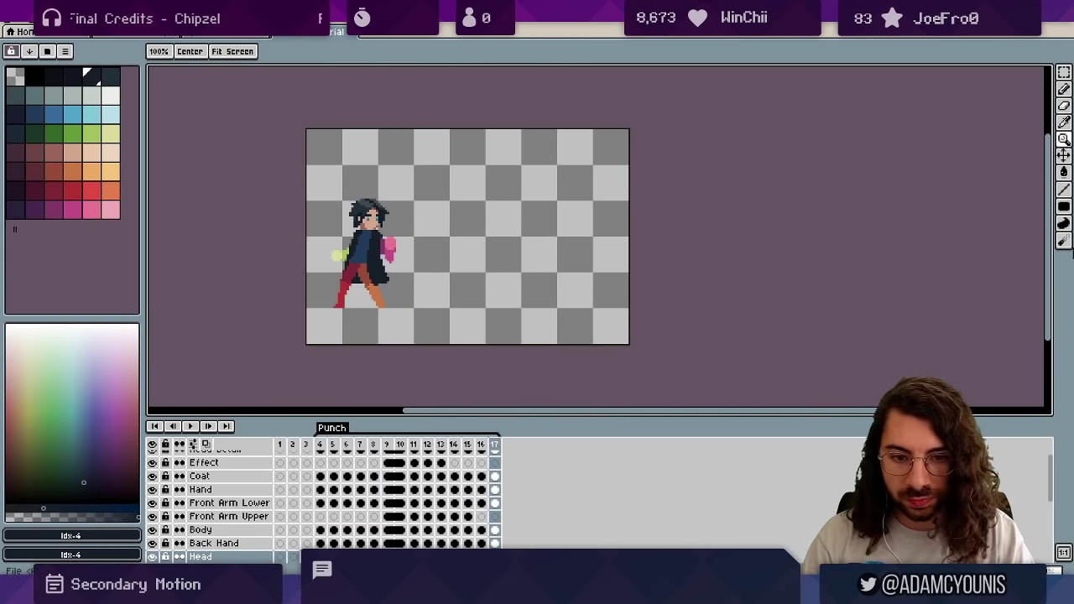
Show the blue sky and dark green ground background behind the character.
scroll(264, 506, "up", 1)
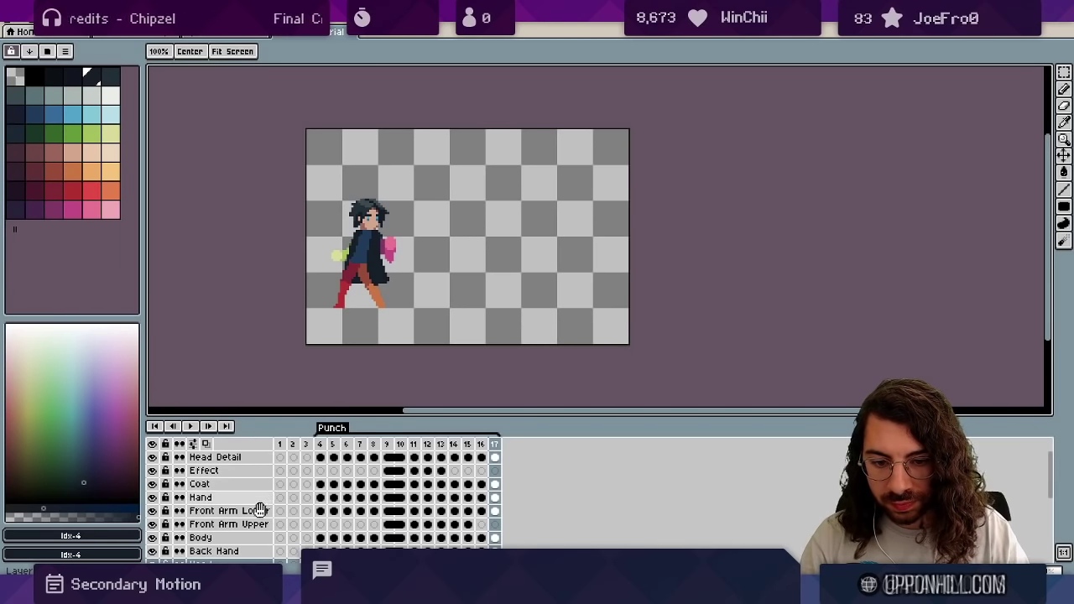
left_click_drag(260, 509, 256, 409)
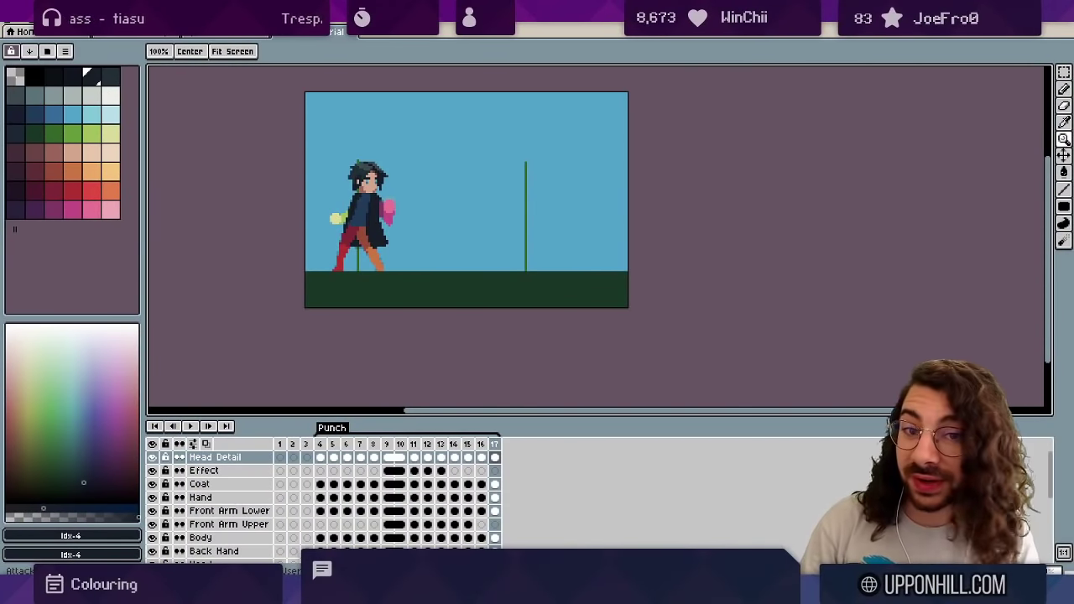
Move the faint reference character on Layer 3 so it stands beside the animated character.
scroll(363, 243, "up", 3)
left_click_drag(401, 227, 384, 270)
scroll(393, 276, "down", 1)
key("v")
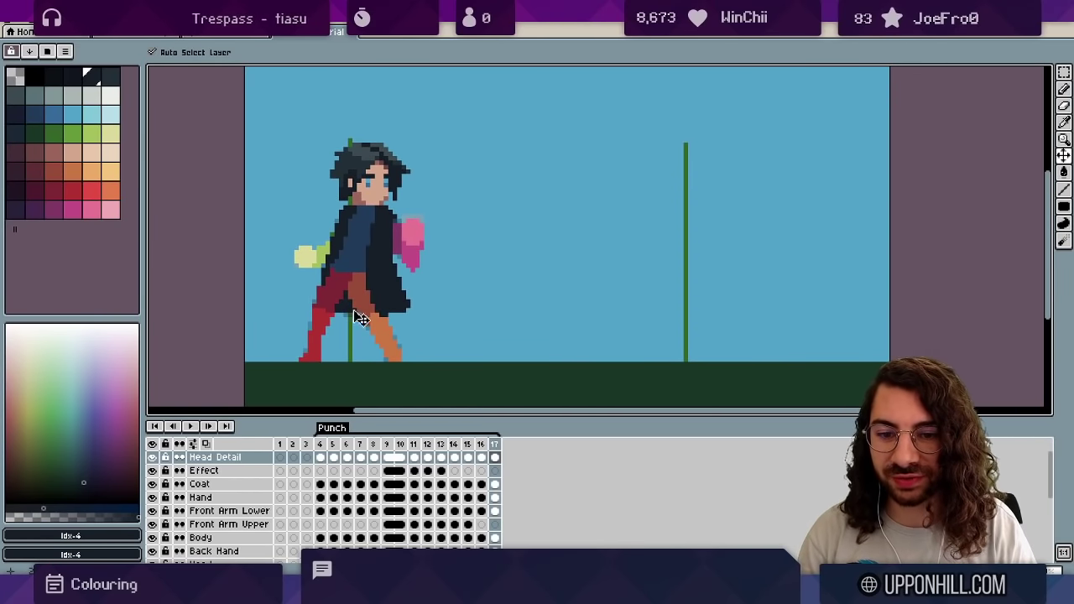
left_click_drag(327, 329, 491, 311)
key("ctrl+z")
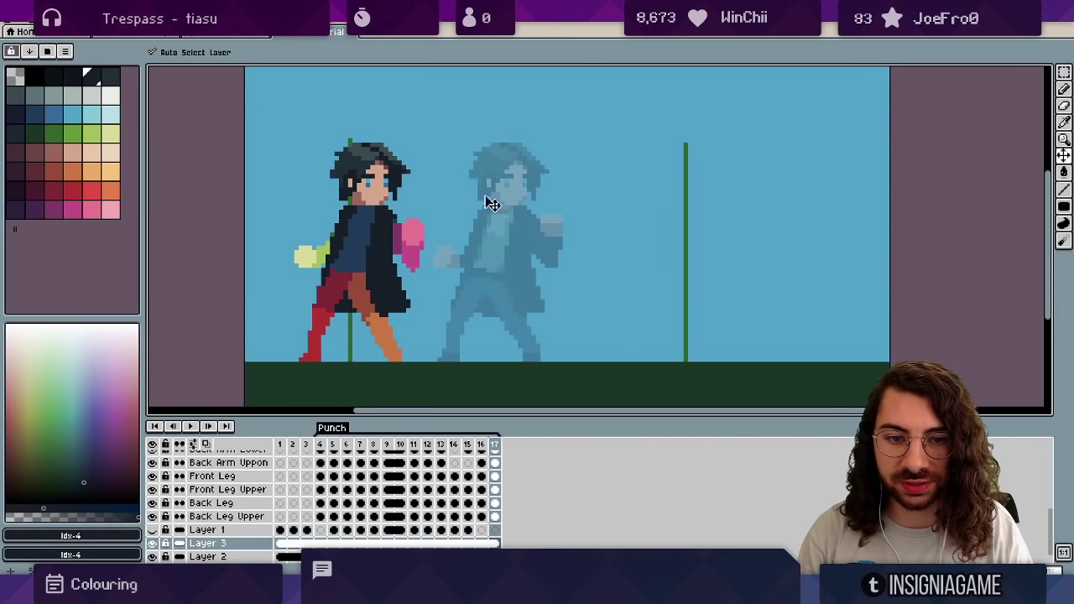
Set the opacity of Layer 3 to 255.
double_click(220, 544)
left_click_drag(646, 192, 689, 192)
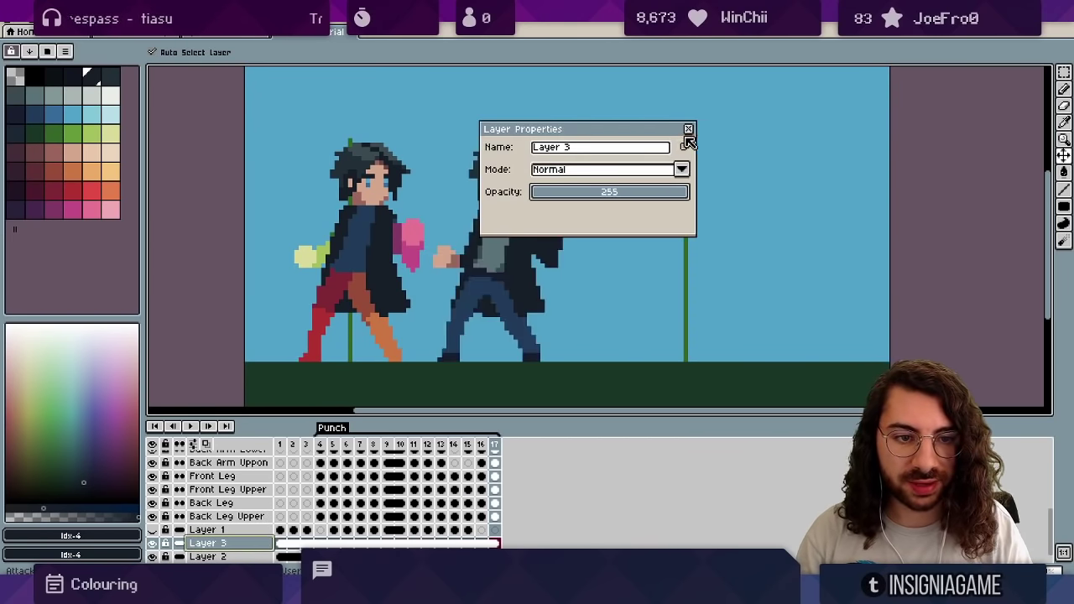
left_click(688, 129)
Replace the red Idx-39 with the reference trousers' blue Idx-13 on Front Leg across frames 4 to 17.
scroll(441, 233, "down", 1)
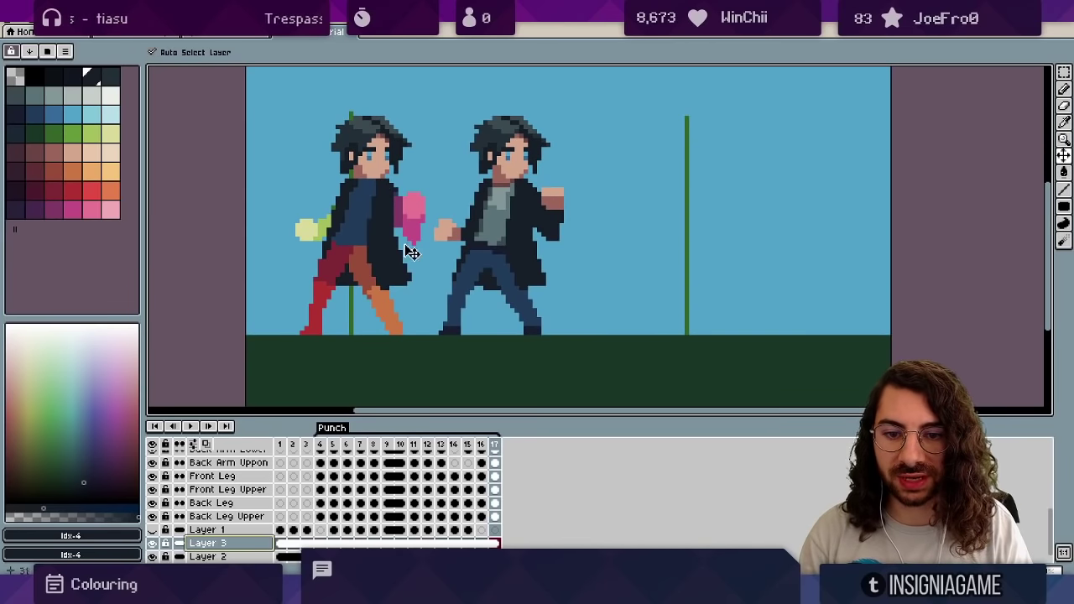
left_click(328, 305, "alt")
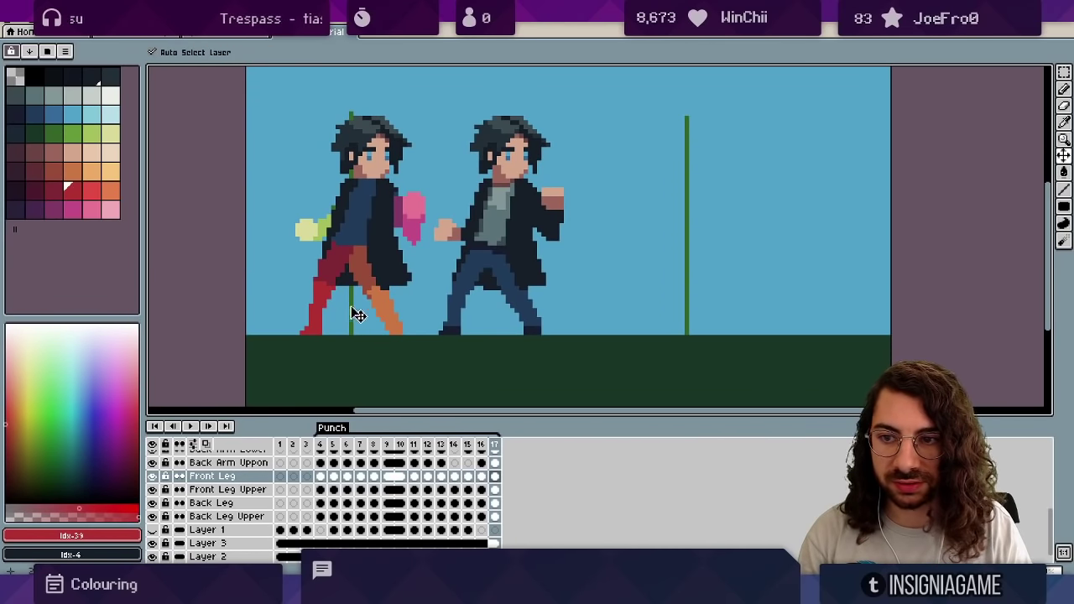
left_click_drag(496, 476, 325, 476)
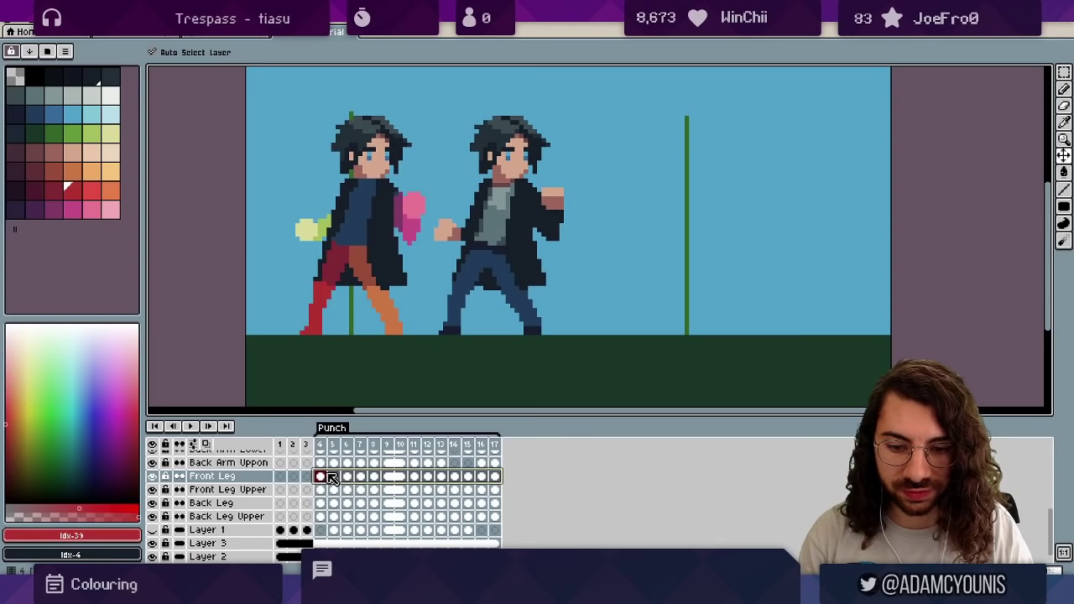
key("shift+r")
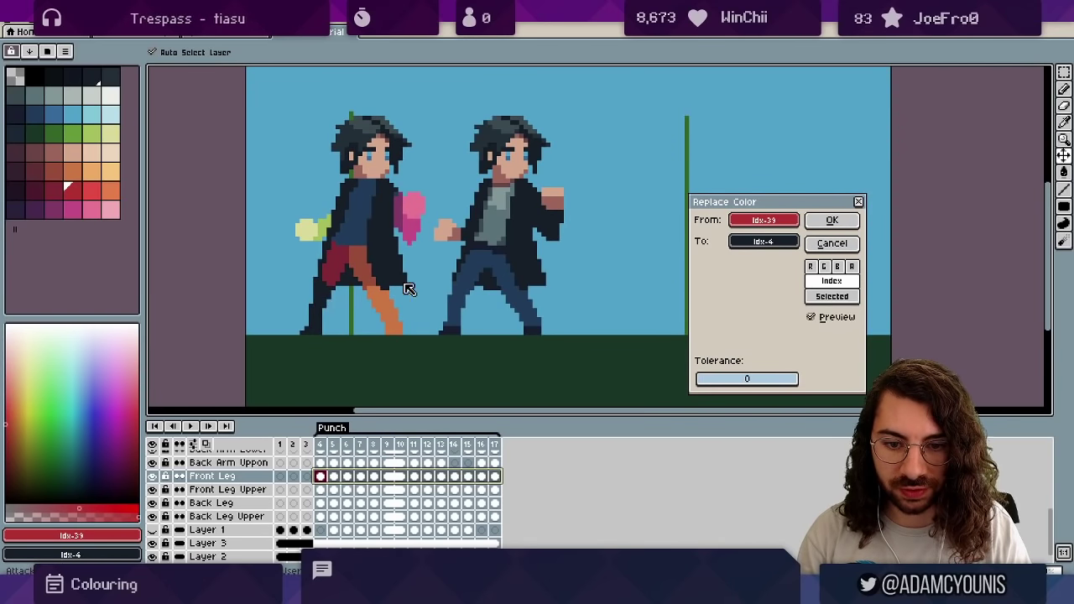
left_click_drag(731, 242, 467, 279)
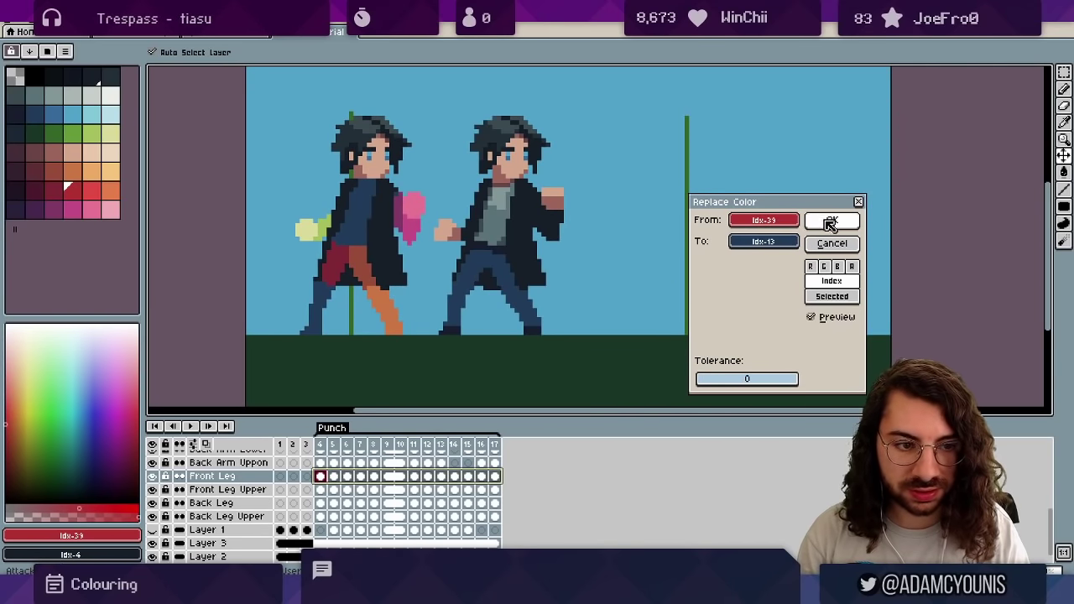
left_click(830, 222)
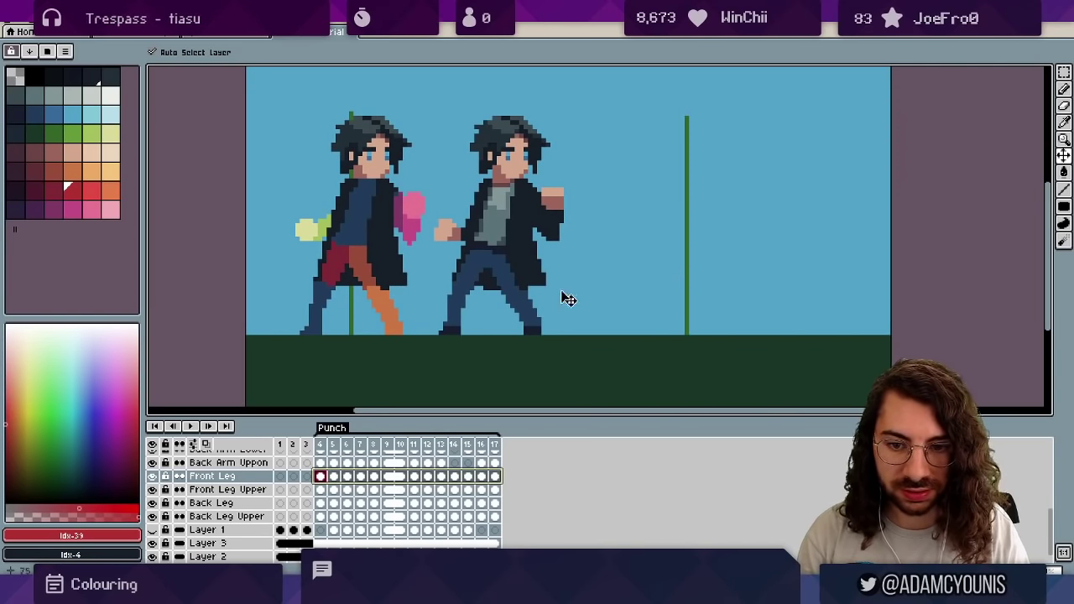
Replace the brown Idx-32 on the Back Leg Upper layer with the trouser blue Idx-13.
left_click_drag(763, 220, 364, 257)
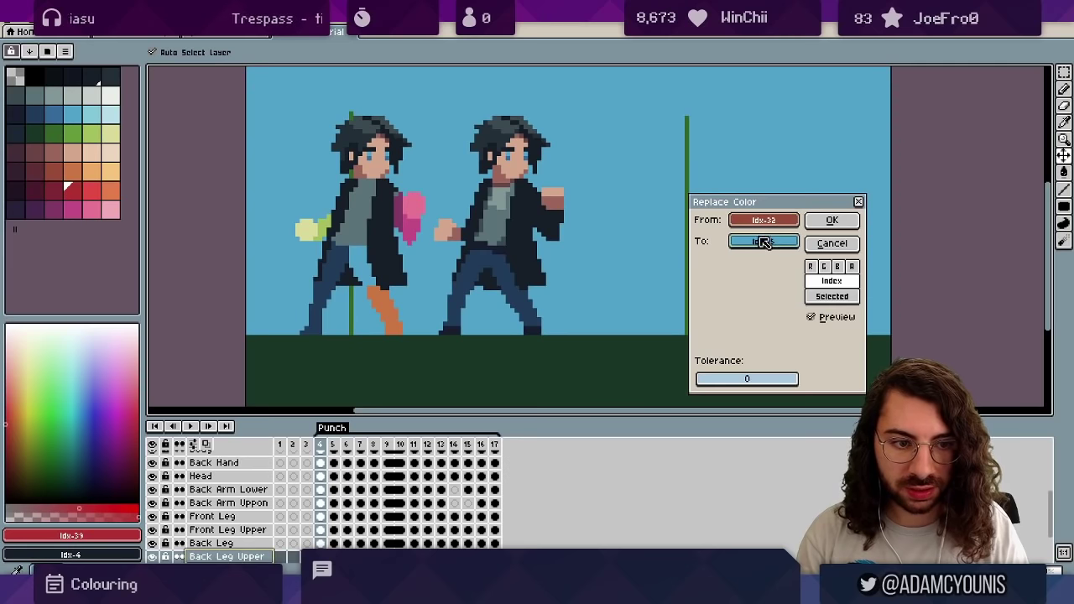
left_click_drag(761, 241, 492, 266)
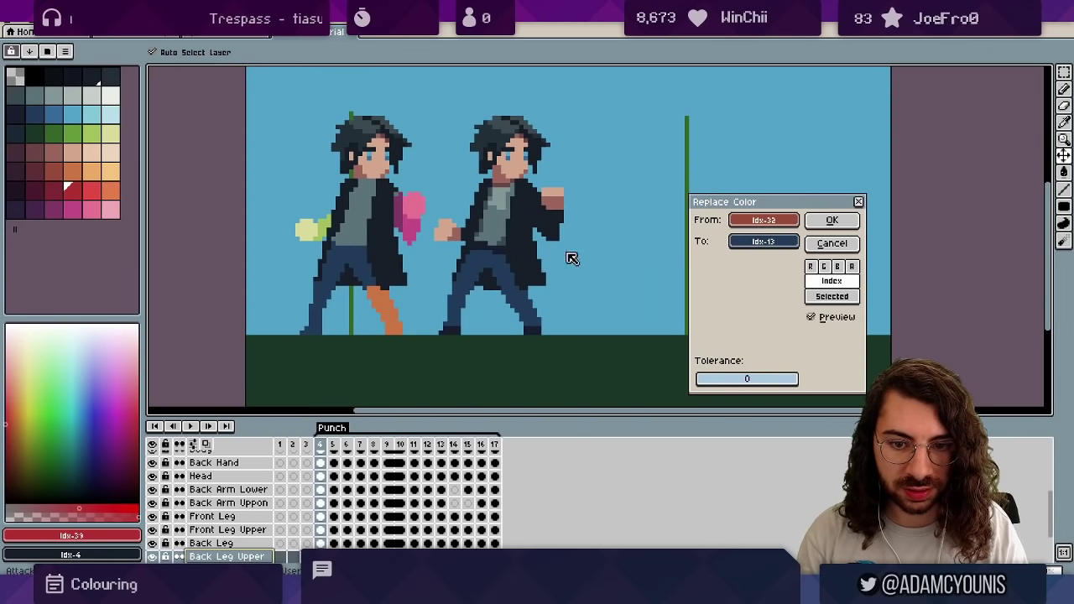
left_click(822, 221)
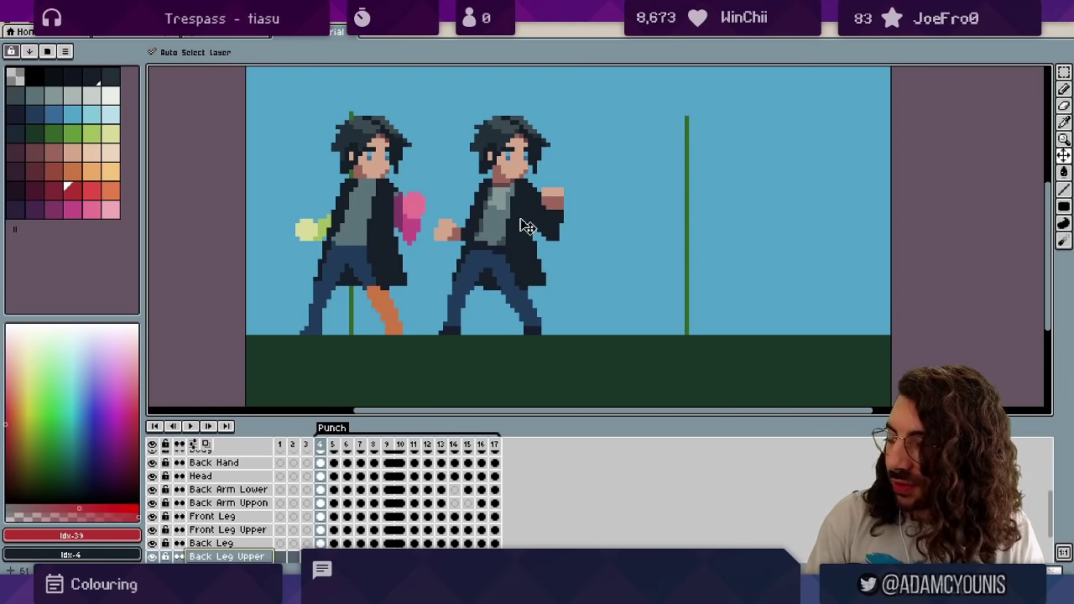
Replace the orange Idx-33 on the Back Leg layer with the trouser blue Idx-13.
left_click(391, 312)
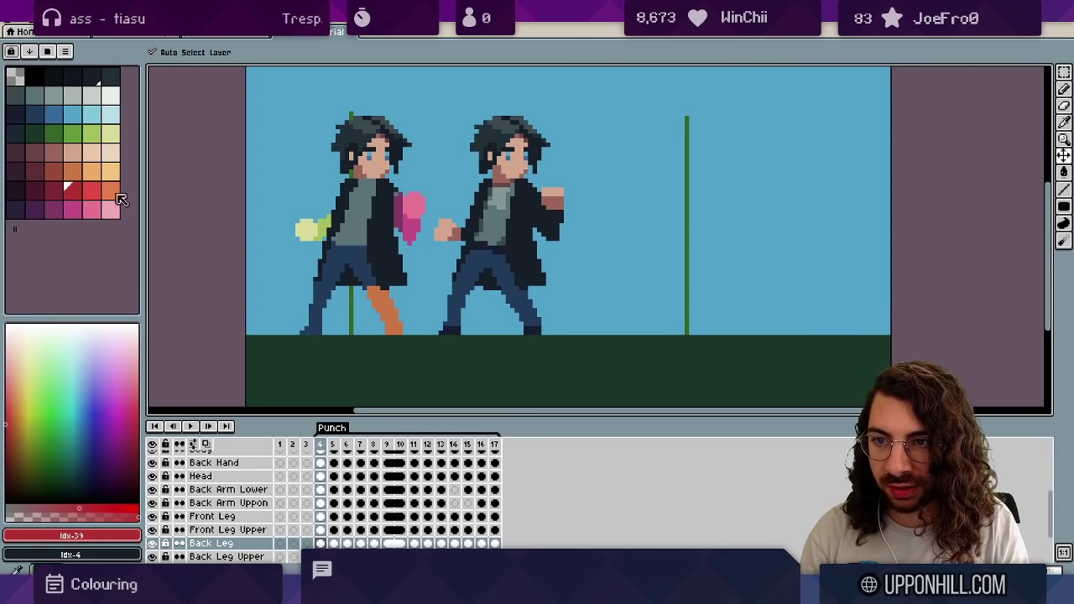
double_click(232, 546)
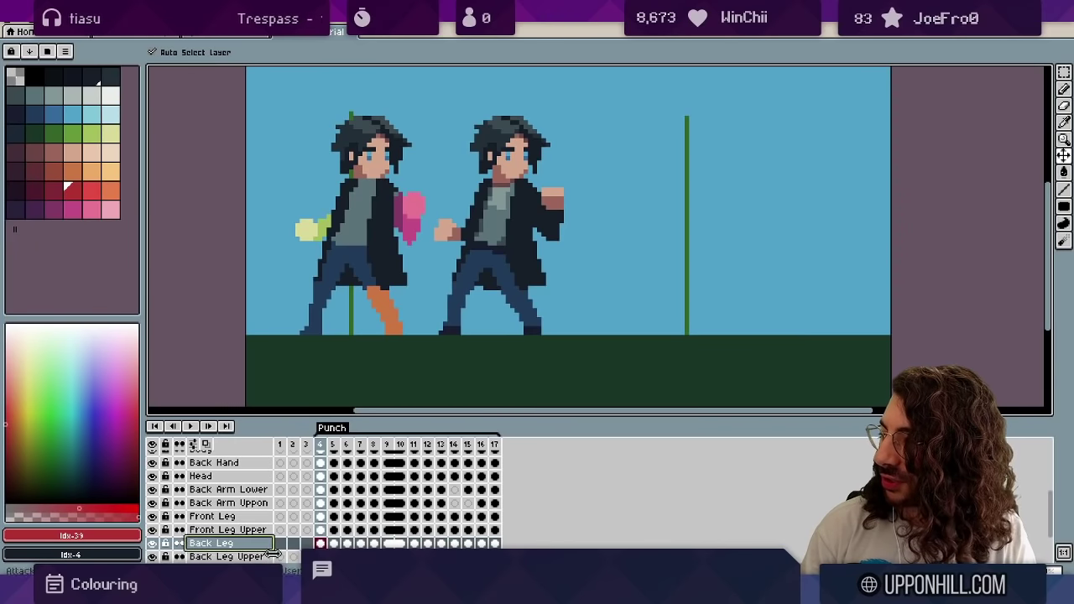
key("shift+r")
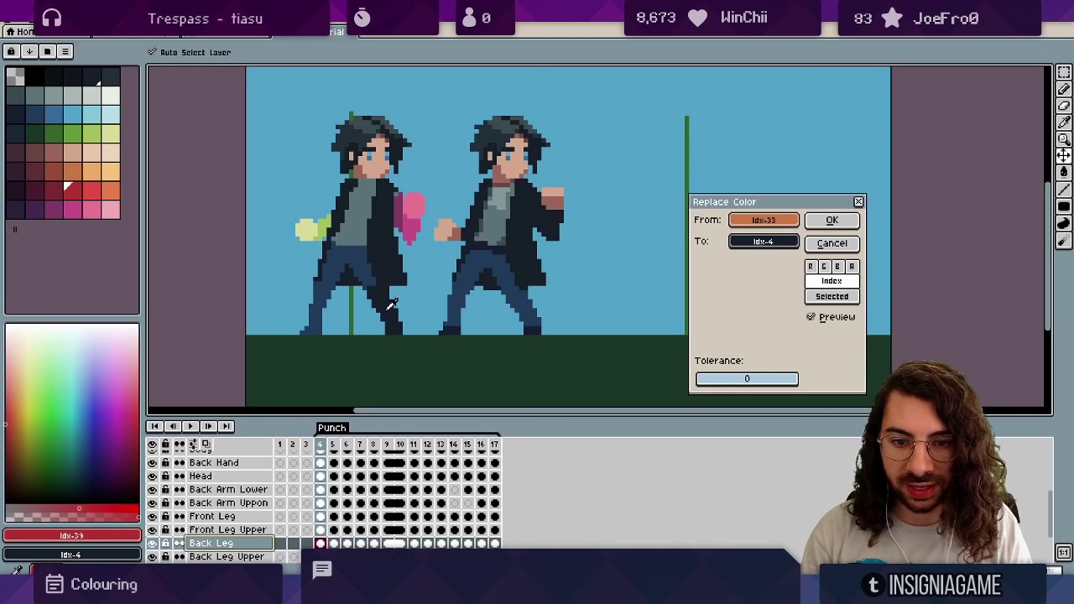
left_click_drag(742, 243, 521, 301)
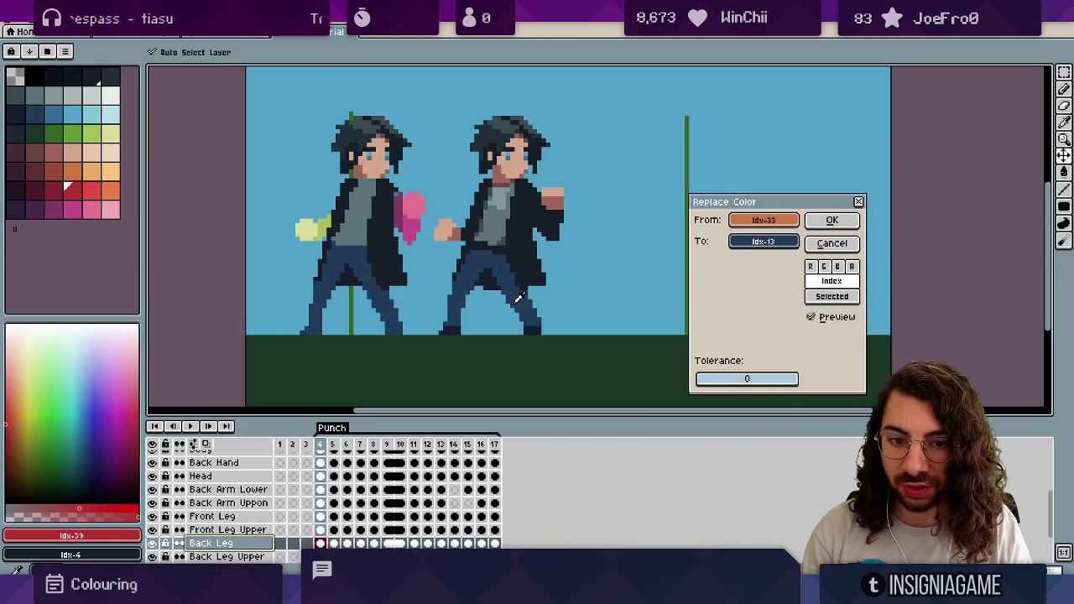
left_click(831, 219)
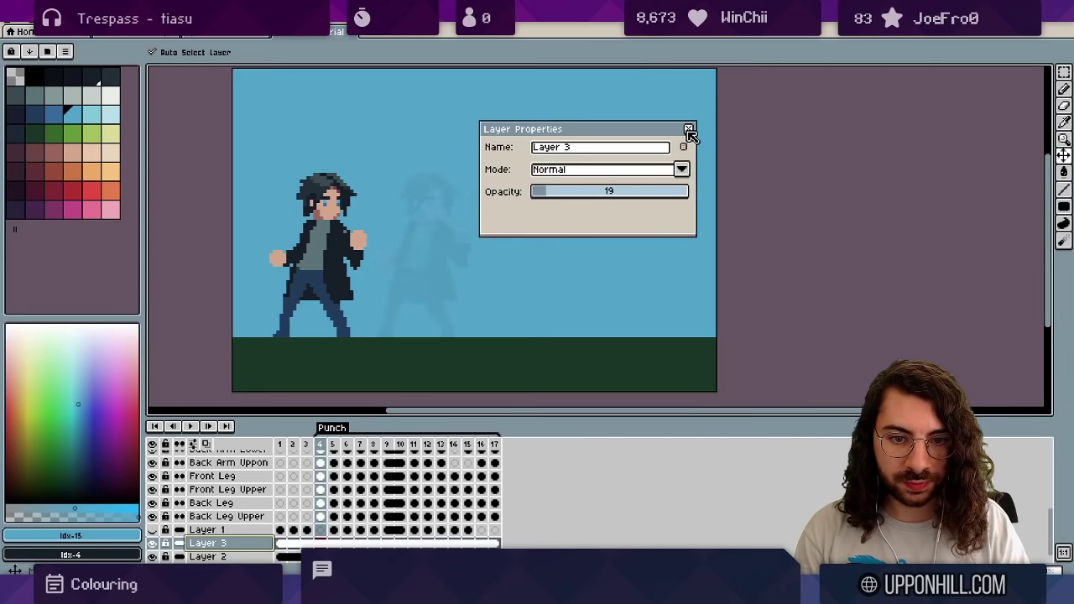
Lower Layer 3's opacity to 19 and return the reference figure to its place behind the animated character.
key("Return")
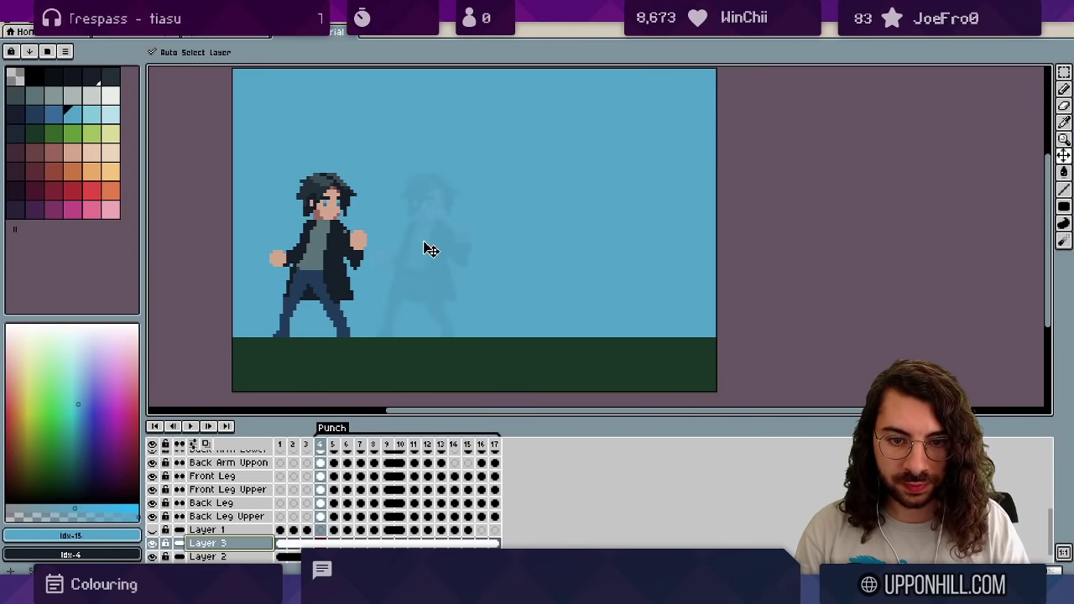
key("z")
scroll(463, 232, "down", 1)
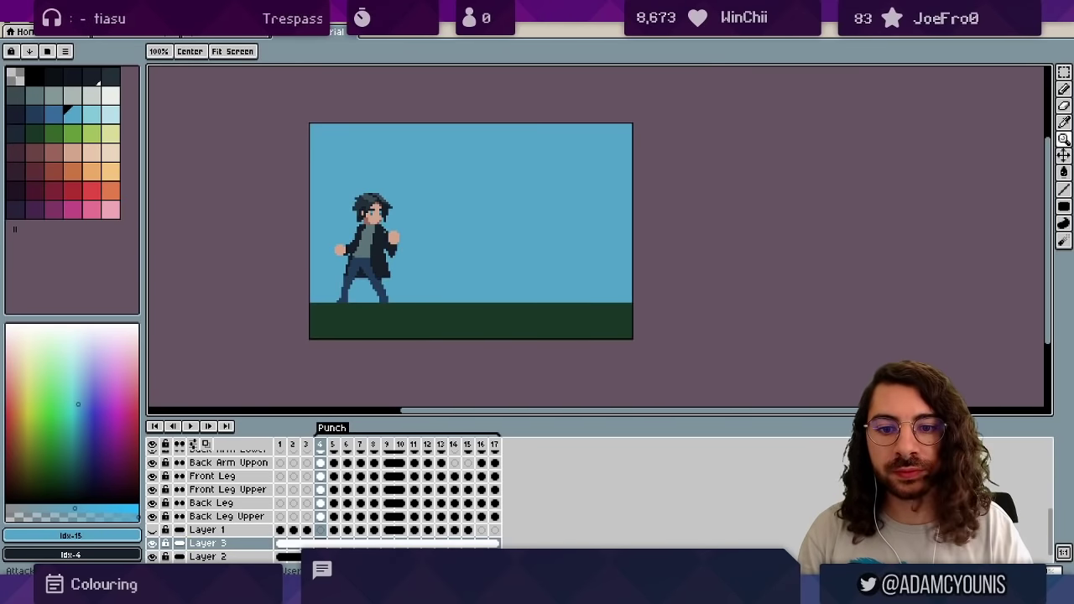
Clean up the coat's edge beside the front thigh on frame 4, sampling the dark Idx-4 color.
left_click_drag(327, 298, 372, 264)
left_click(373, 268, "alt")
left_click(374, 277, "ctrl")
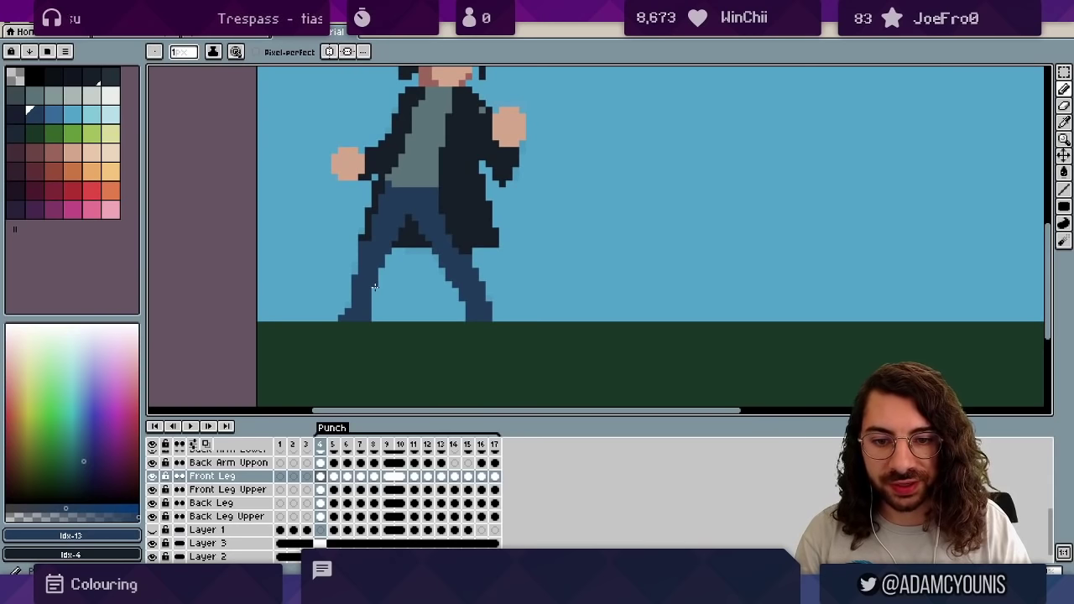
scroll(455, 283, "up", 2)
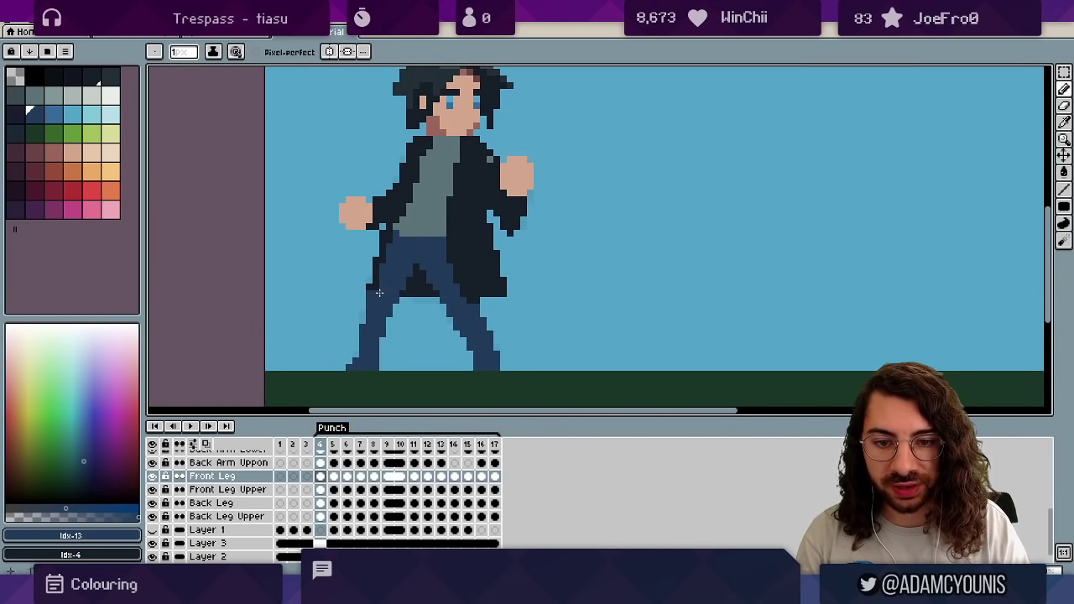
left_click(383, 276, "ctrl")
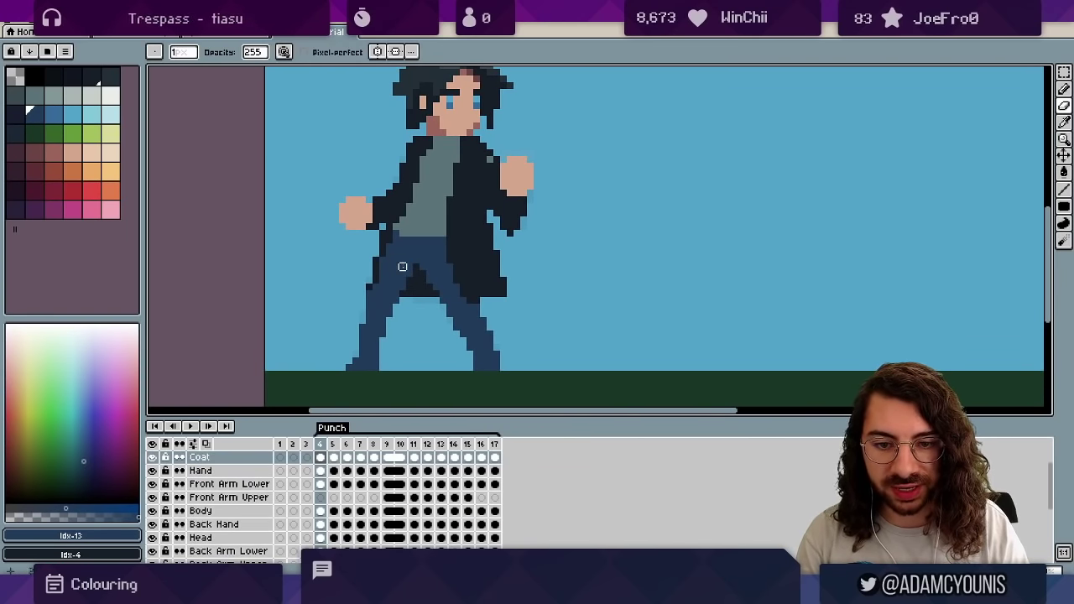
left_click(374, 281, "alt")
left_click(397, 277, "ctrl")
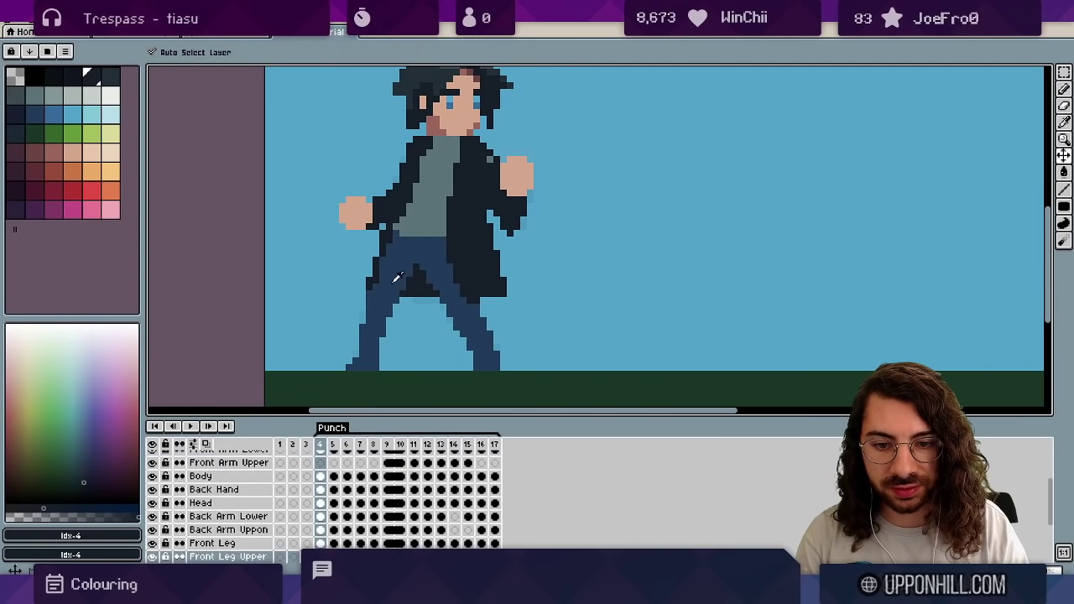
Refine the front leg's knee outline on frame 4 using the trouser blue Idx-13, and save the file.
left_click(368, 327, "alt")
mouse_move(401, 316)
left_mouse_down()
mouse_move(396, 336)
mouse_move(365, 308)
left_mouse_up()
scroll(386, 302, "up", 1)
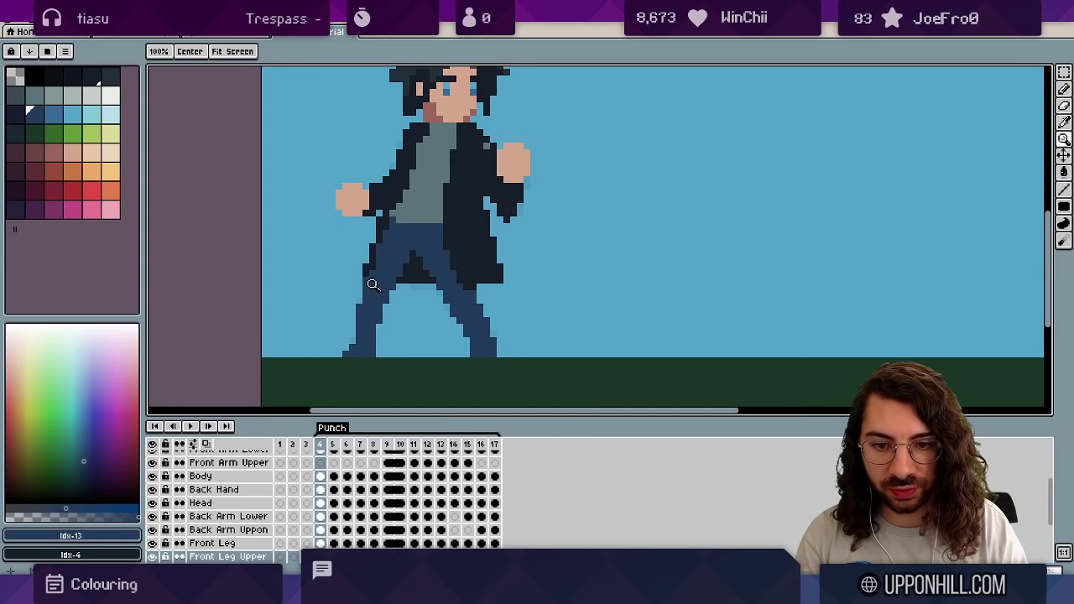
key("b")
left_click(372, 273, "ctrl")
left_click(366, 280)
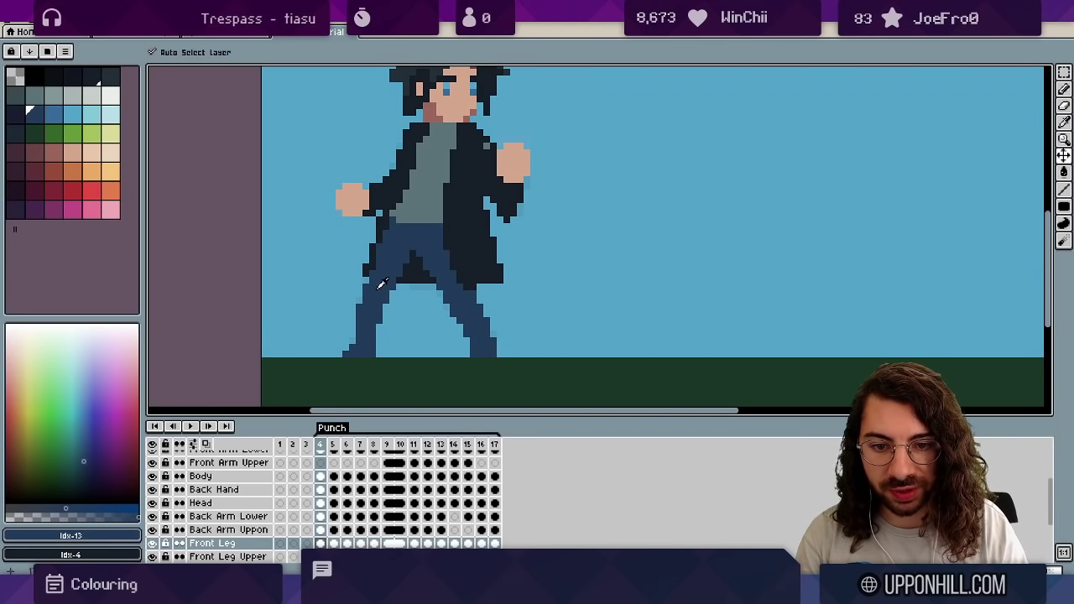
key("e")
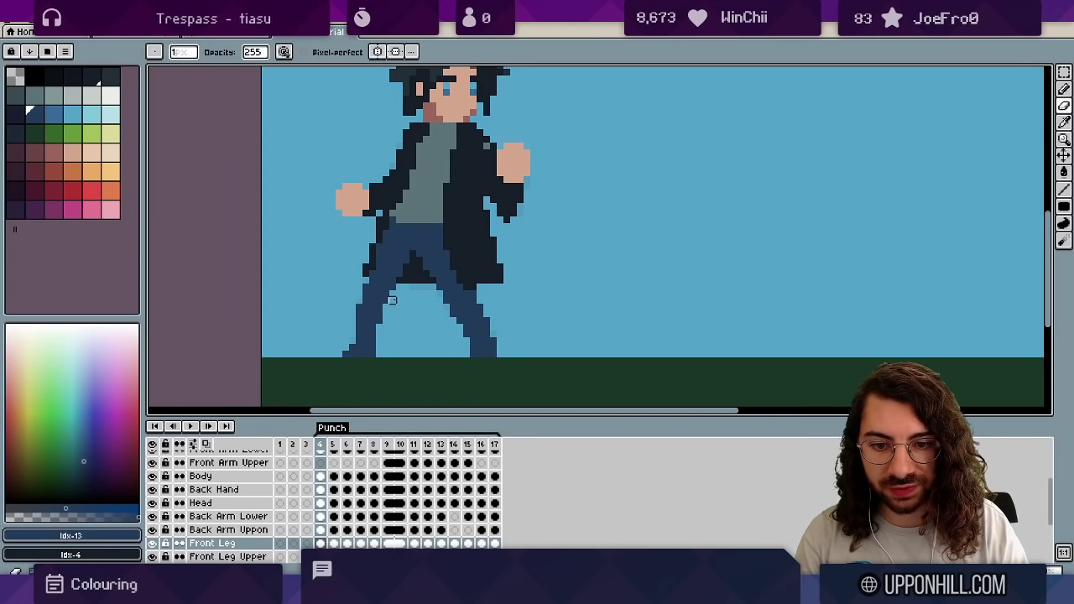
left_click_drag(391, 299, 377, 278)
key("b")
key("ctrl+s")
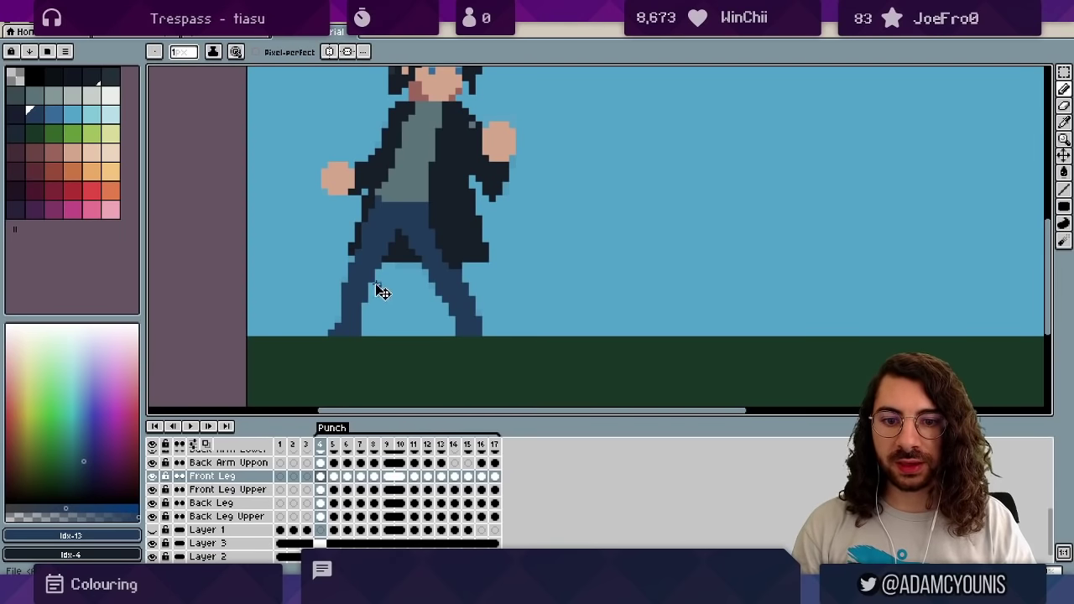
Merge the Front Leg layer down into Front Leg Upper.
key("ctrl")
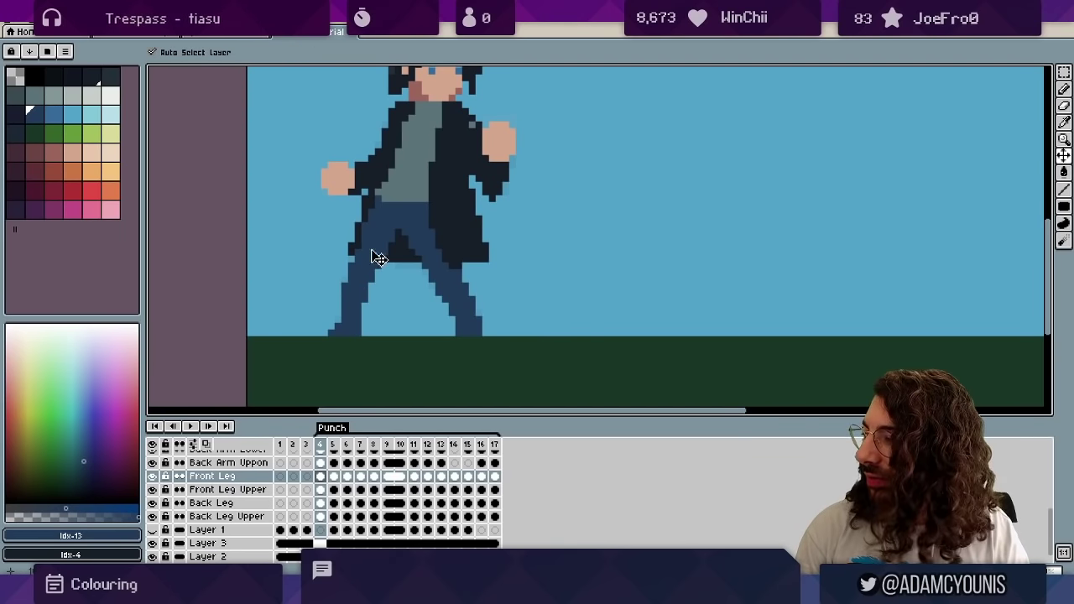
left_click_drag(380, 257, 344, 316)
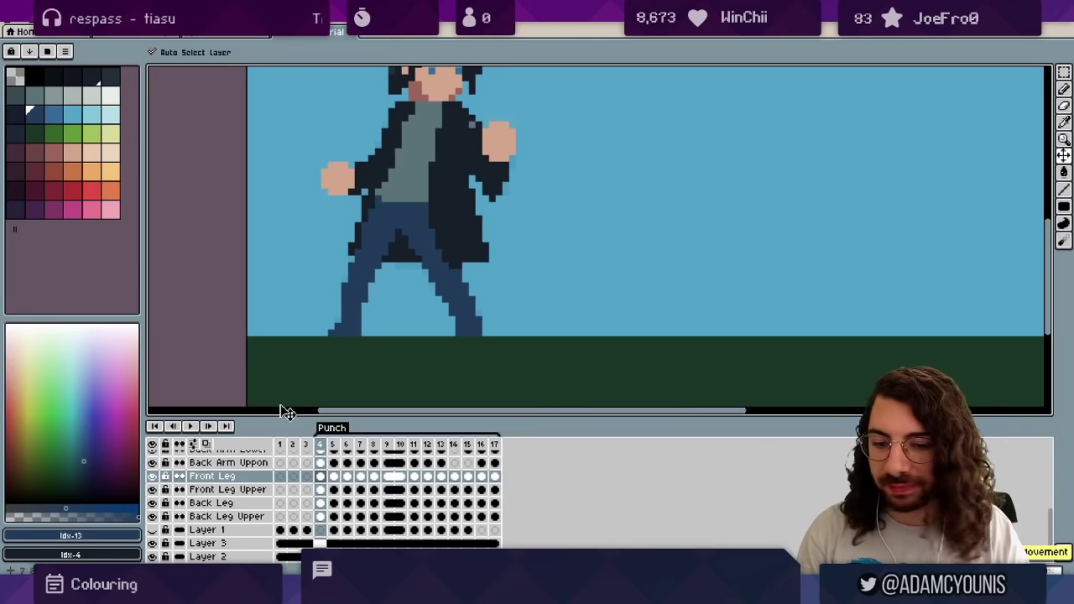
right_click(224, 477)
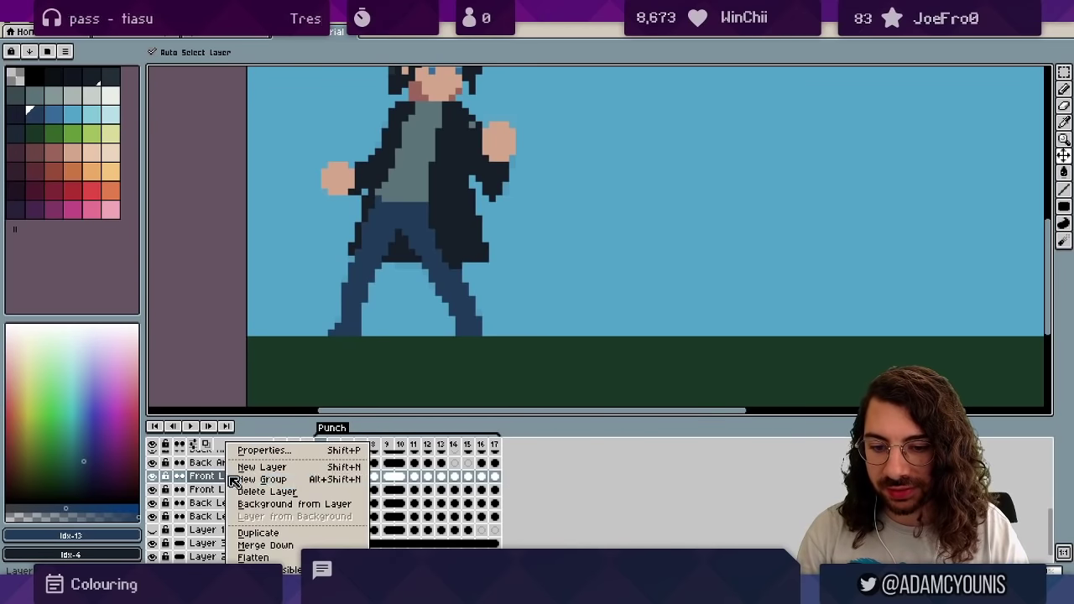
left_click(281, 545)
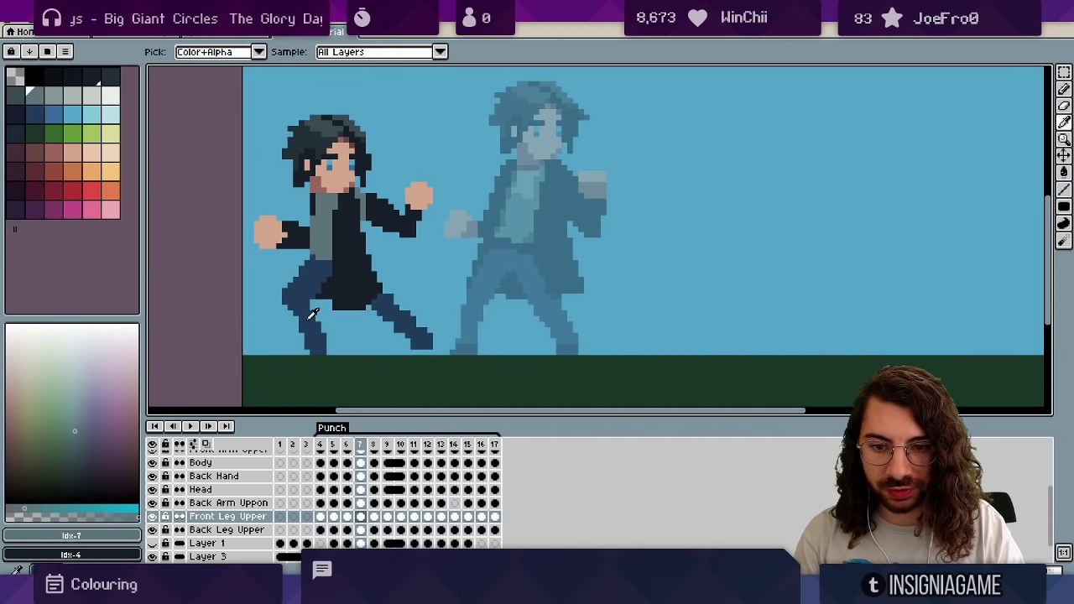
Trim the bulging knee edge of the front leg on frame 7, extend the foot in Idx-13, and compare with neighboring frames.
left_click(309, 314, "alt")
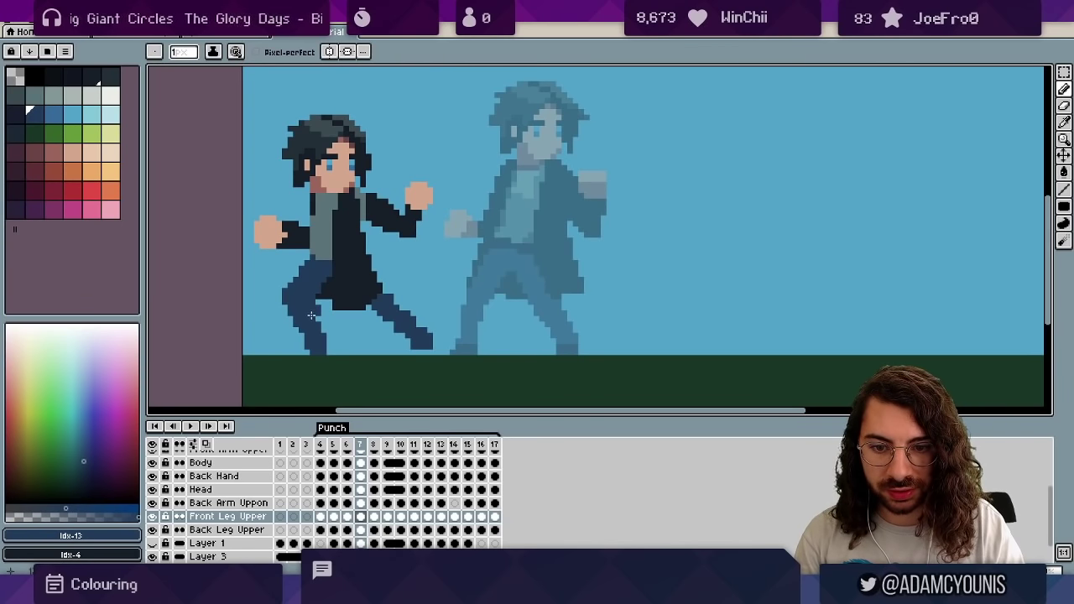
key("e")
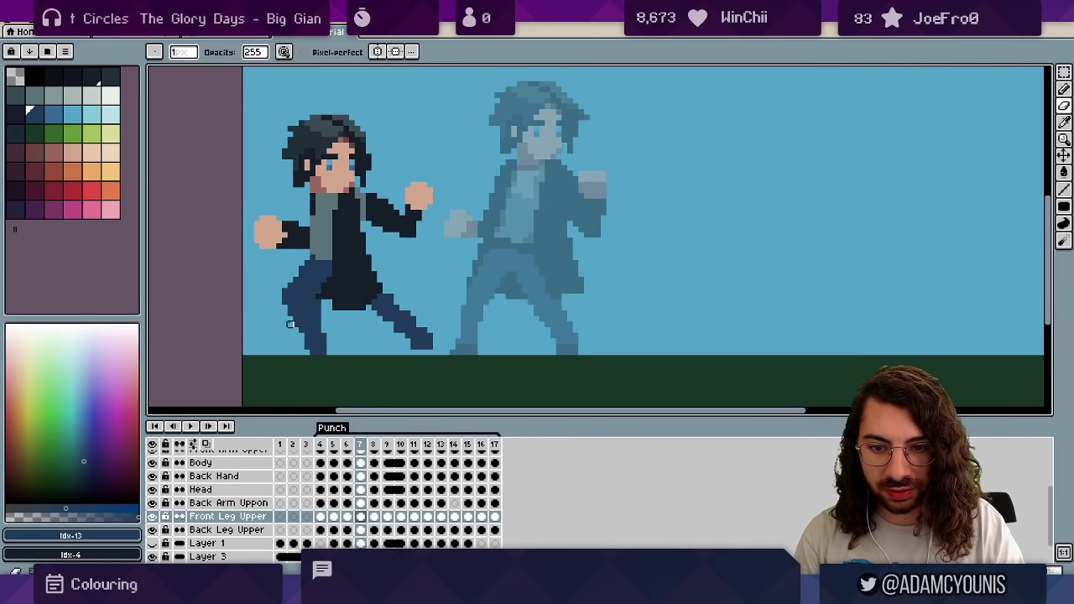
left_click(311, 340, "alt")
key("b")
left_click(308, 351)
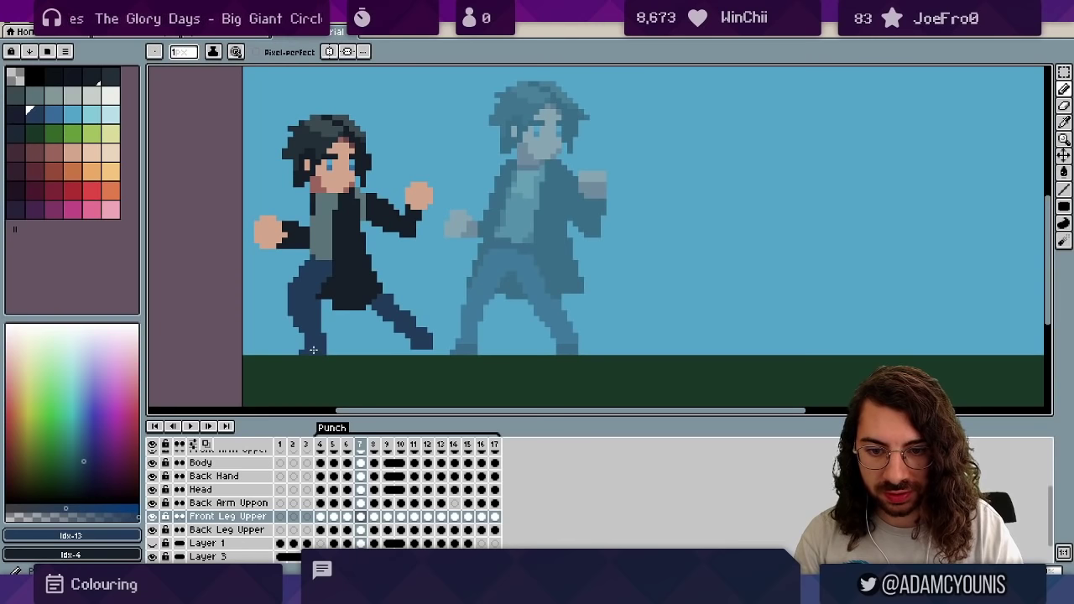
key("z")
scroll(339, 323, "down", 3)
key("Left")
key("Left")
key("Right")
key("Right")
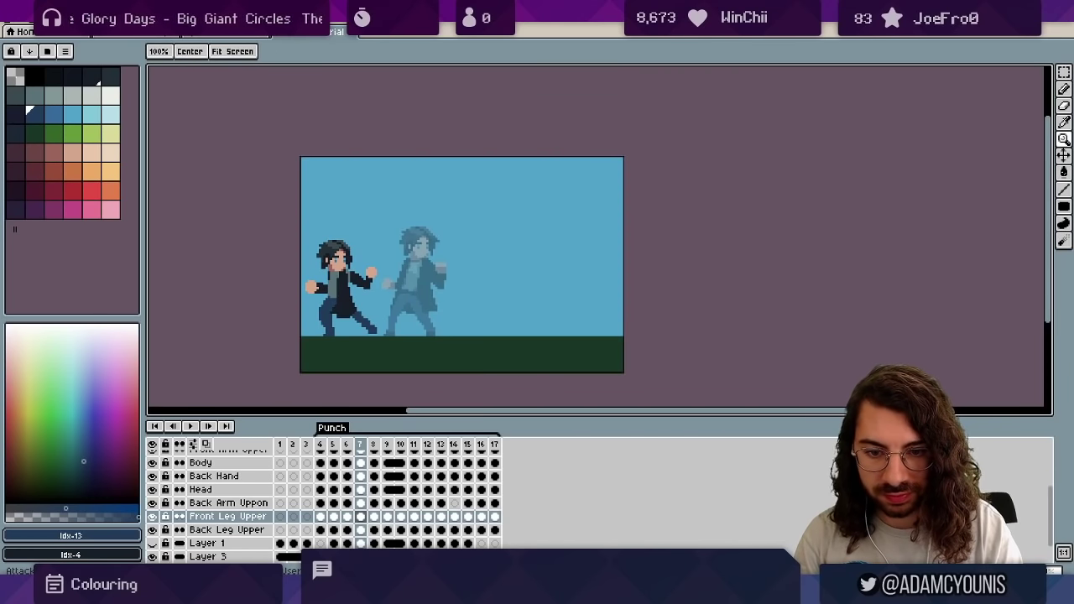
Widen the front foot slightly on frame 11 and erase excess pixels along the outer edge of the front thigh.
left_click_drag(310, 300, 364, 322)
key("e")
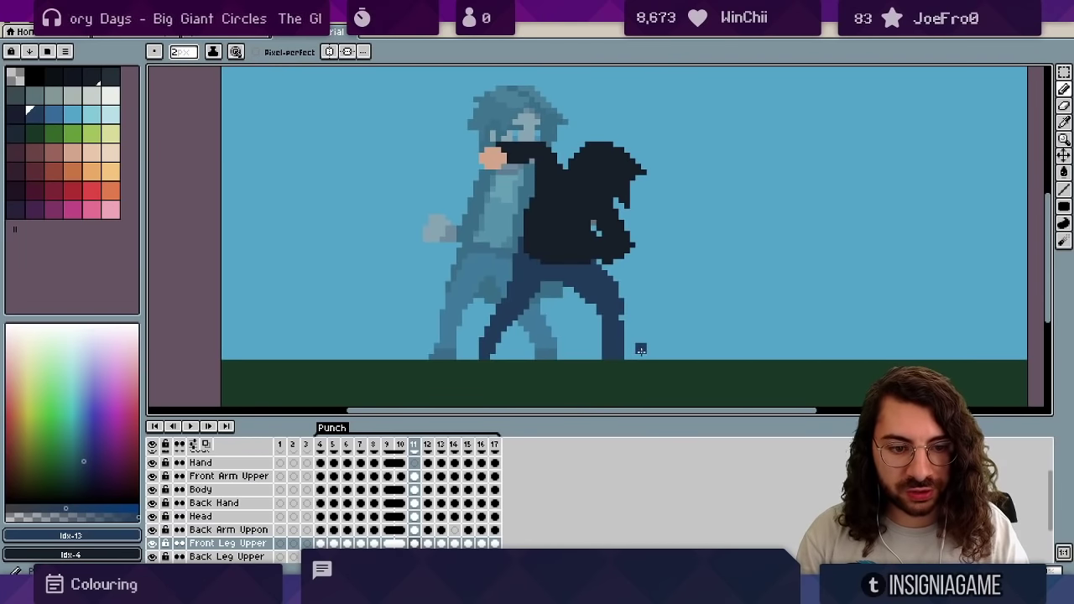
key("e")
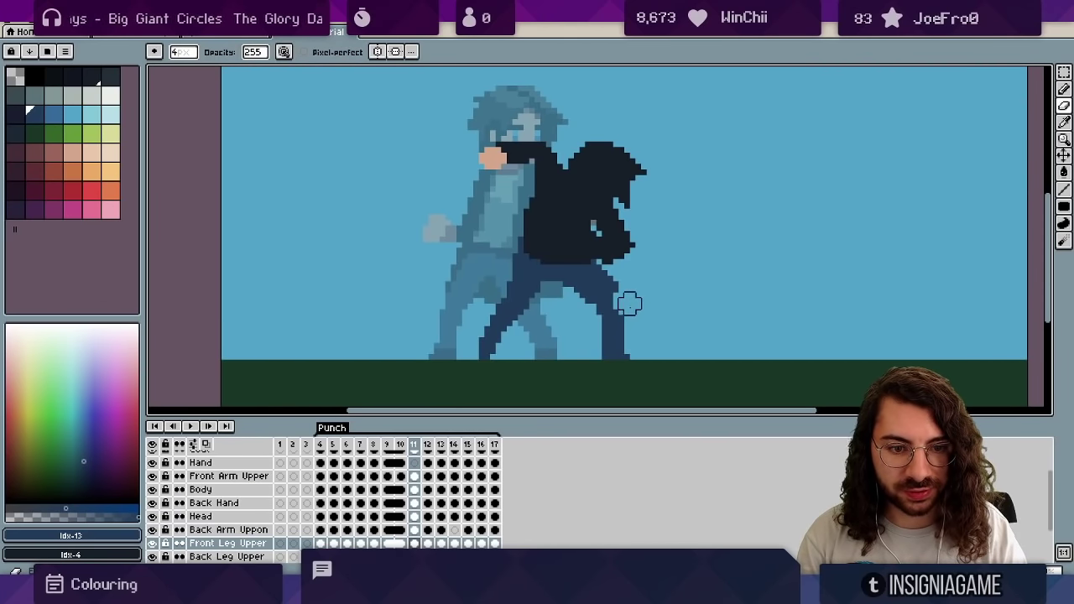
left_click_drag(629, 305, 628, 284)
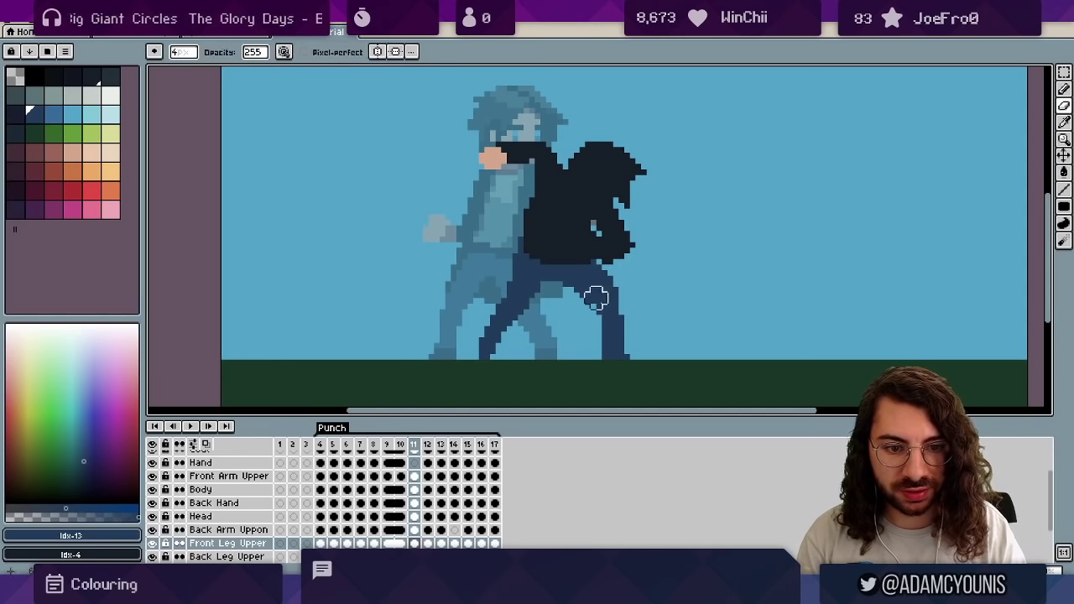
key("b")
Trim the outer edge of the front lower leg on frame 12 so it follows the adjacent frames.
key("Right")
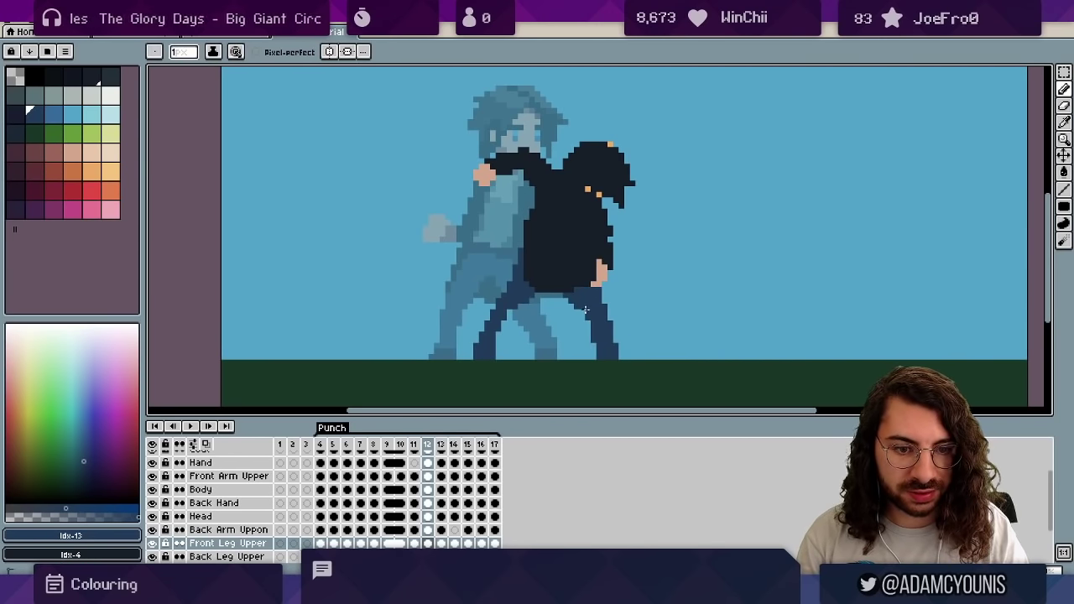
key("b")
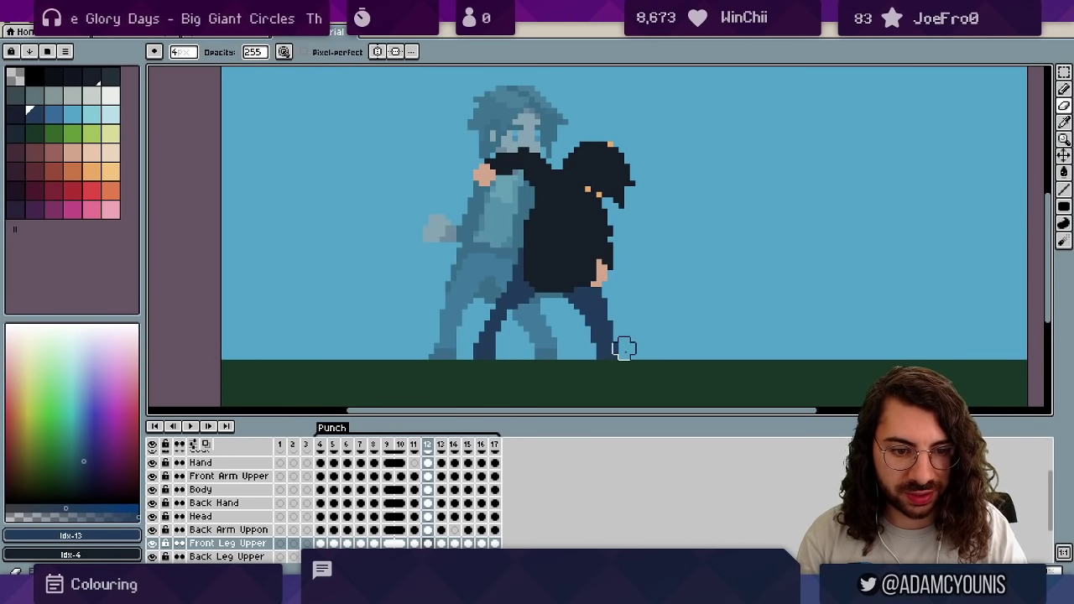
key("Left")
key("Right")
key("Left")
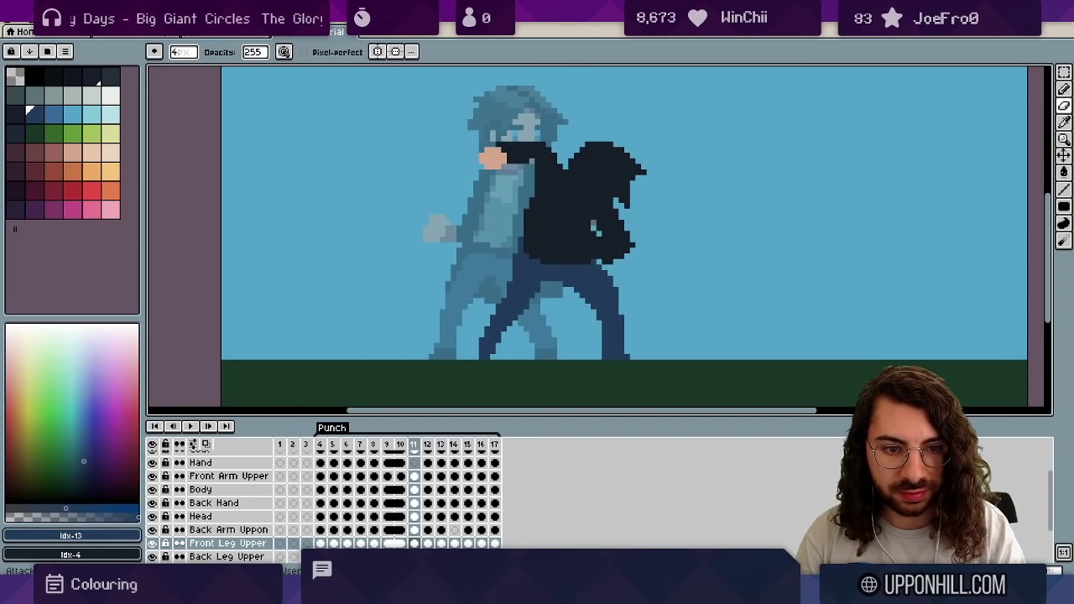
key("Right")
key("Right")
key("Left")
key("b")
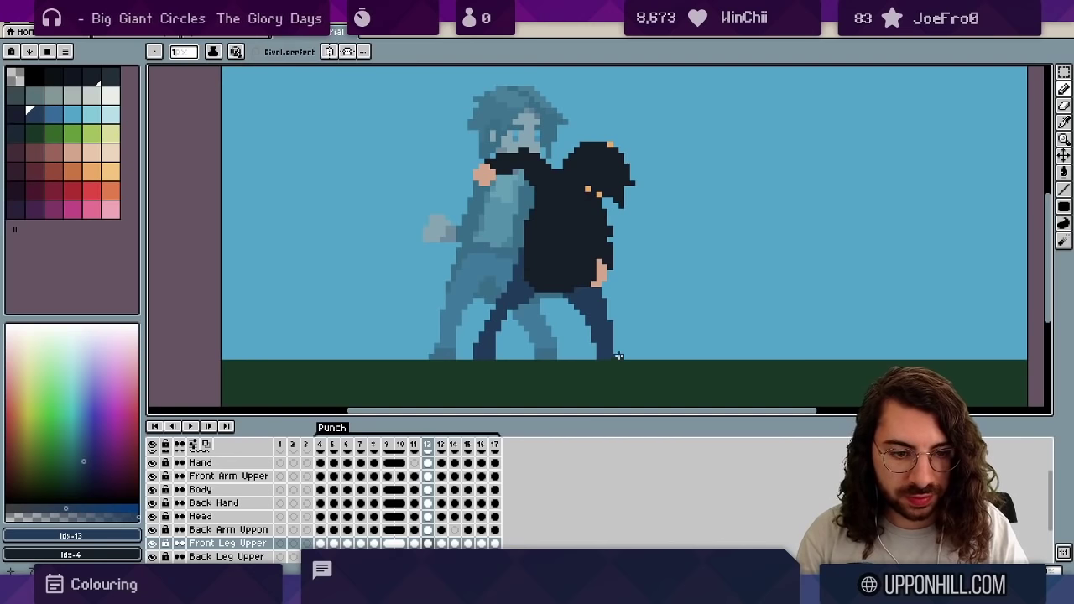
Trim the outer edge of the front foot on frame 13 to match the leg on frame 12.
key("Right")
key("Left")
key("Right")
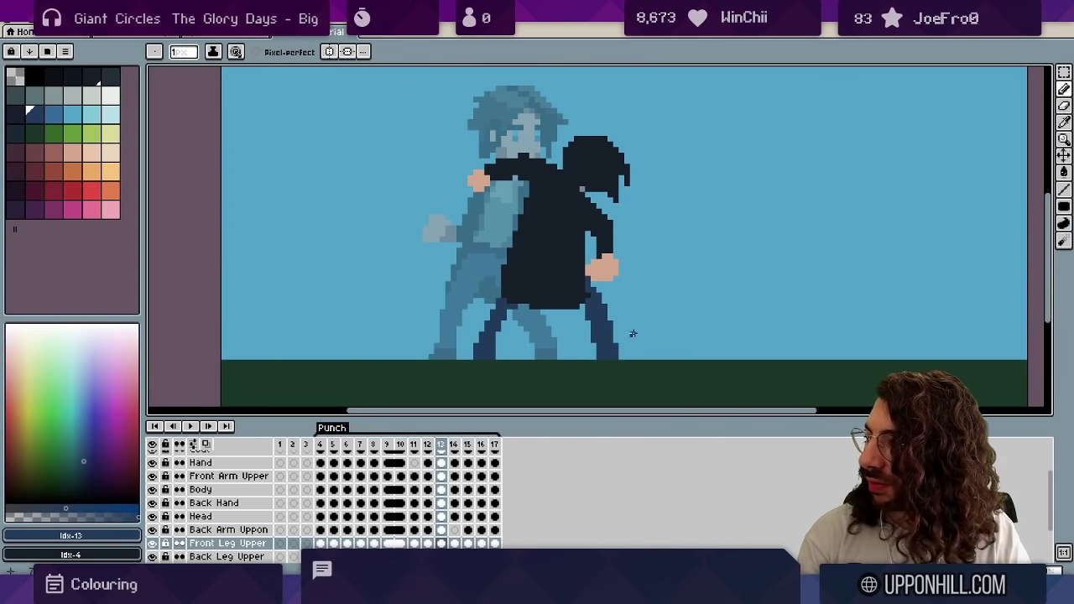
key("Left")
key("Right")
key("Left")
key("Right")
key("e")
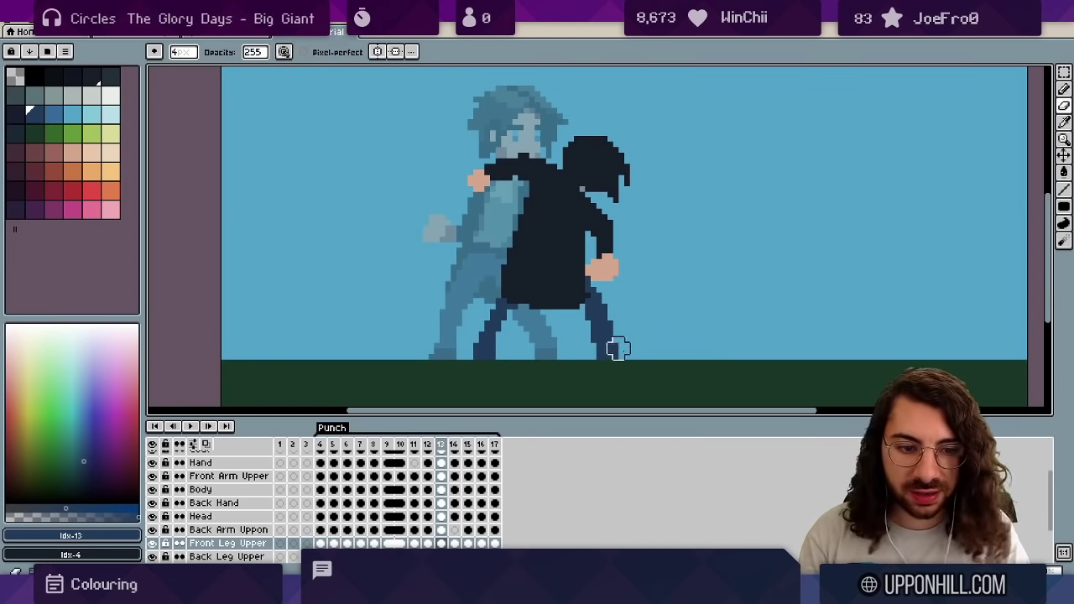
Refine the front thigh's shape below the coat on frame 14 in the trouser blue.
key("Right")
key("Left")
key("Right")
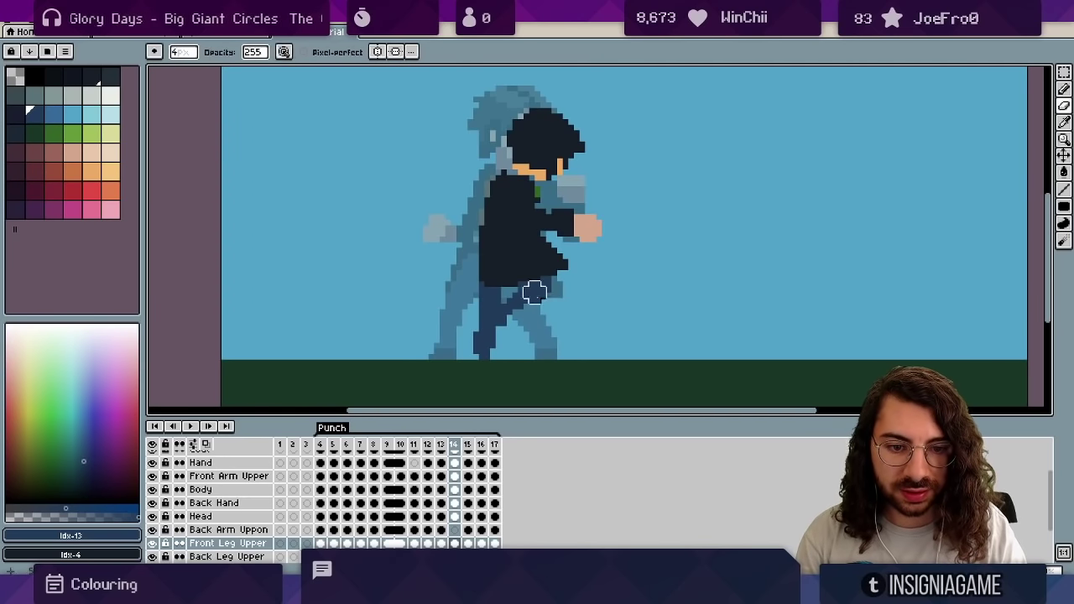
key("b")
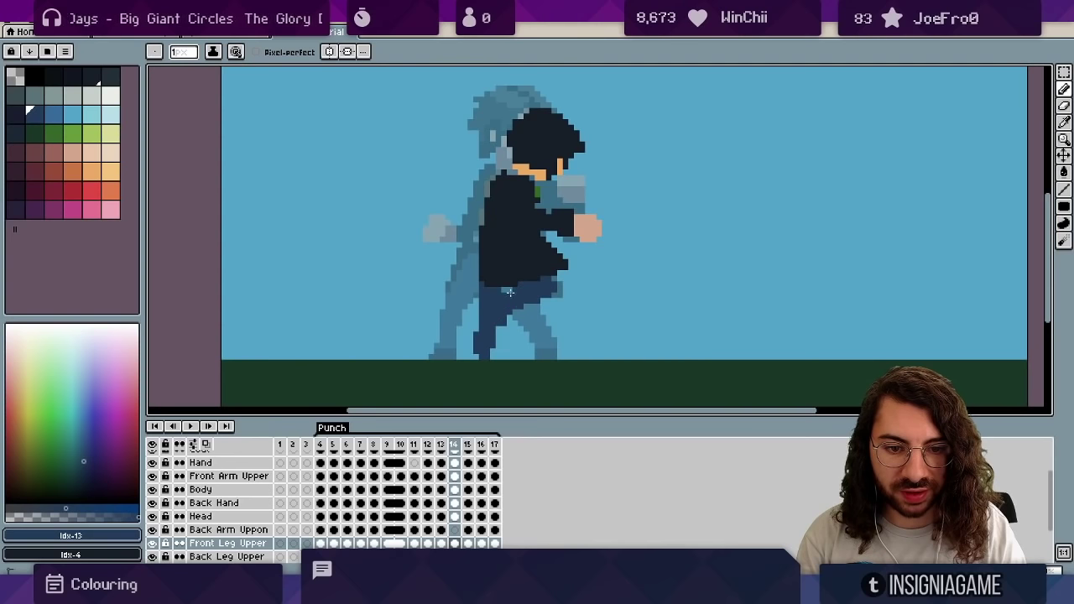
key("Right")
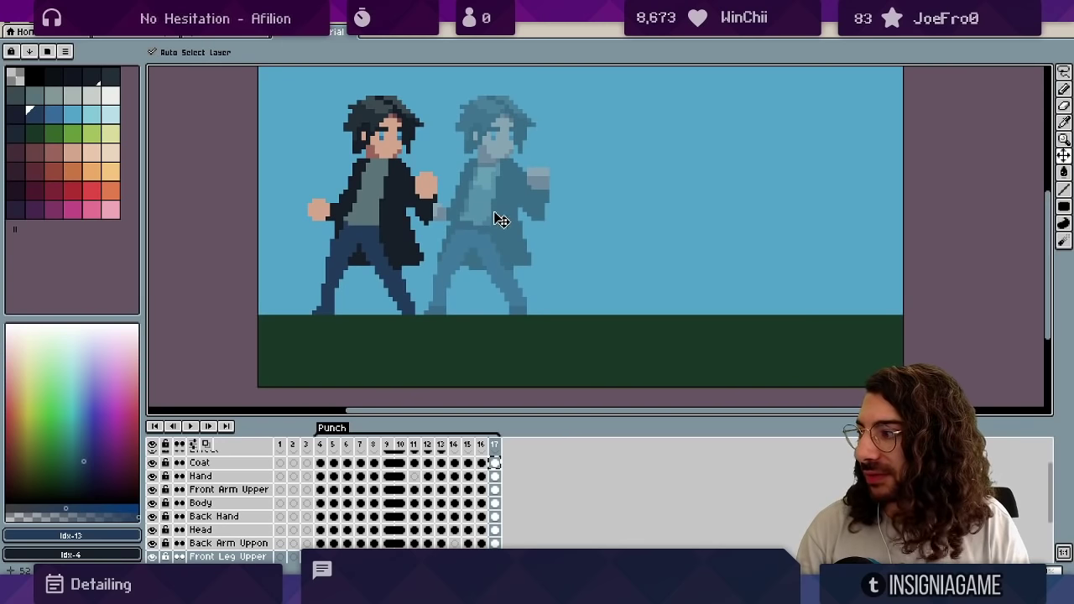
Set up a two-color shading ramp from the trouser blue Idx-13 to the darker Idx-12 for the pencil.
key("ctrl+z")
key("ctrl+y")
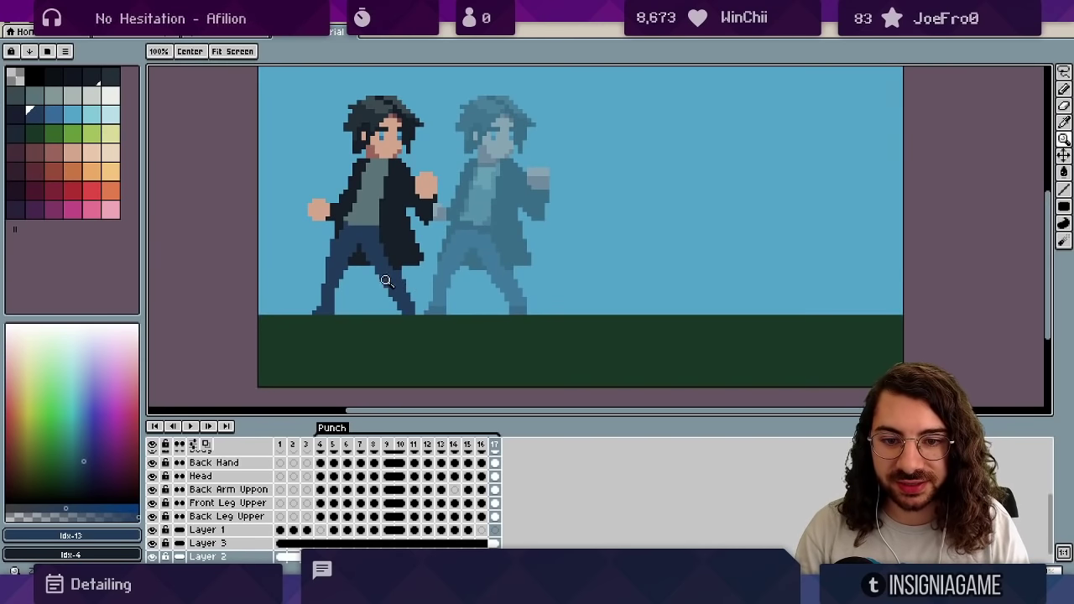
left_click(382, 282, "ctrl")
left_click(409, 298, "ctrl")
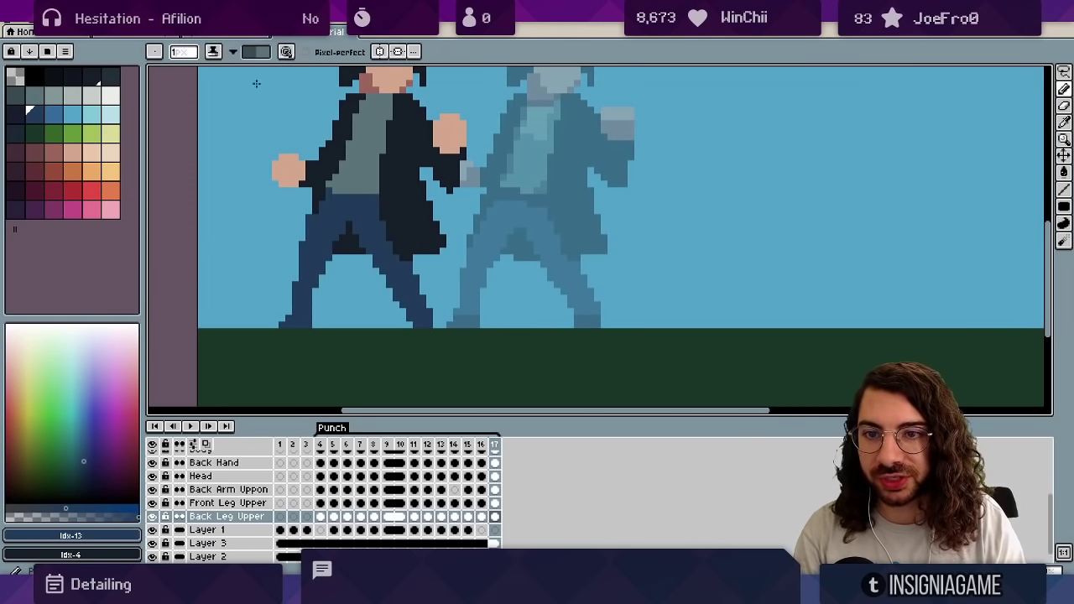
left_click_drag(35, 118, 17, 116)
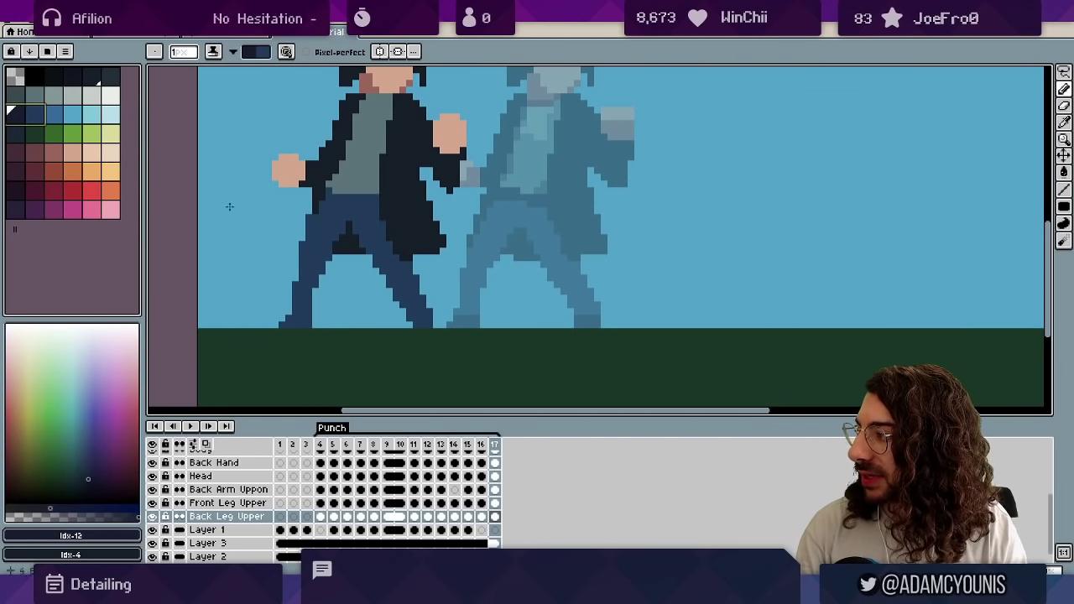
Shade the shoe on the Front Leg Upper layer in frame 17 to Idx-12 with a 4 px shading brush.
key("s")
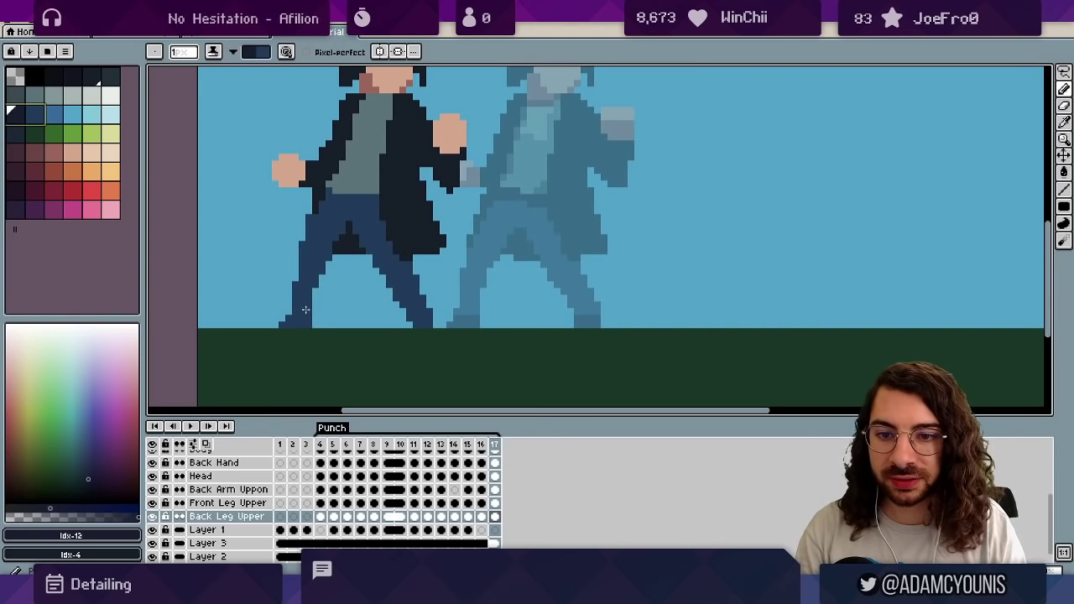
key("x")
key("x")
left_click(294, 320, "ctrl")
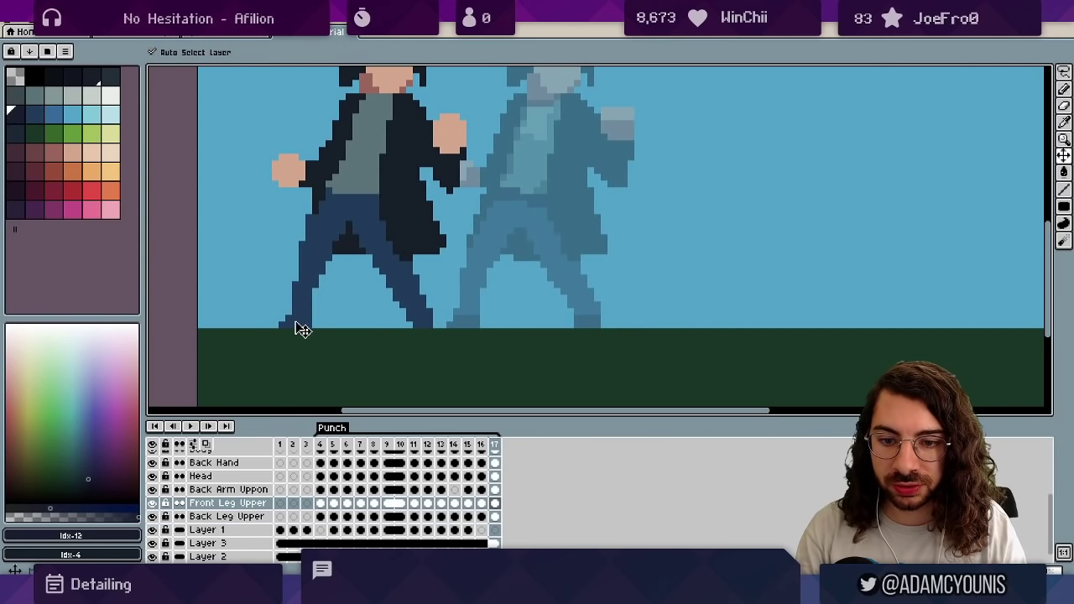
key("s")
key("plus")
key("plus")
key("plus")
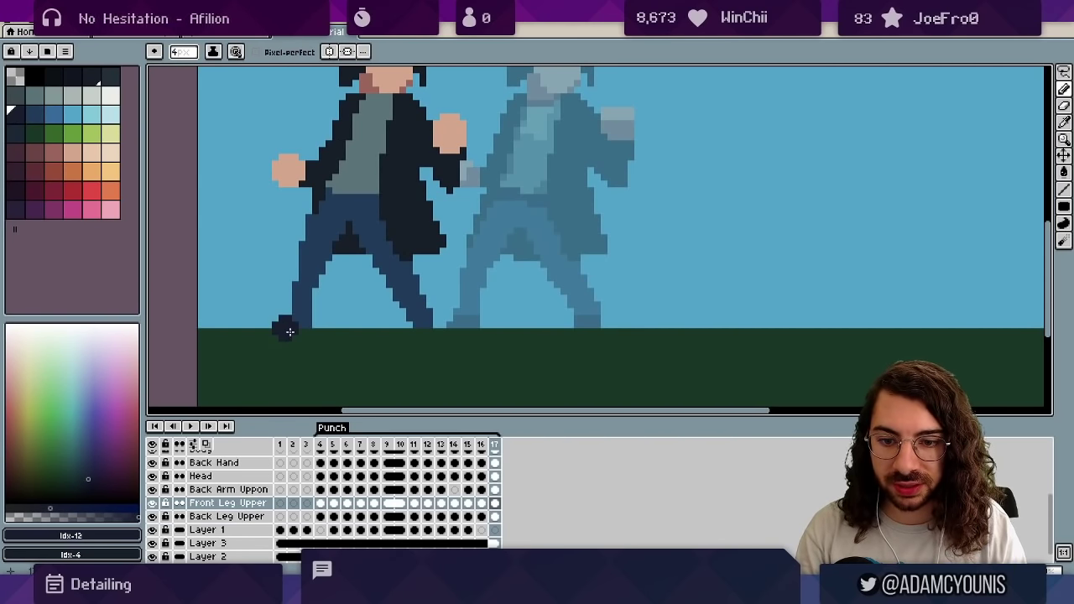
key("s")
left_click_drag(289, 328, 304, 325)
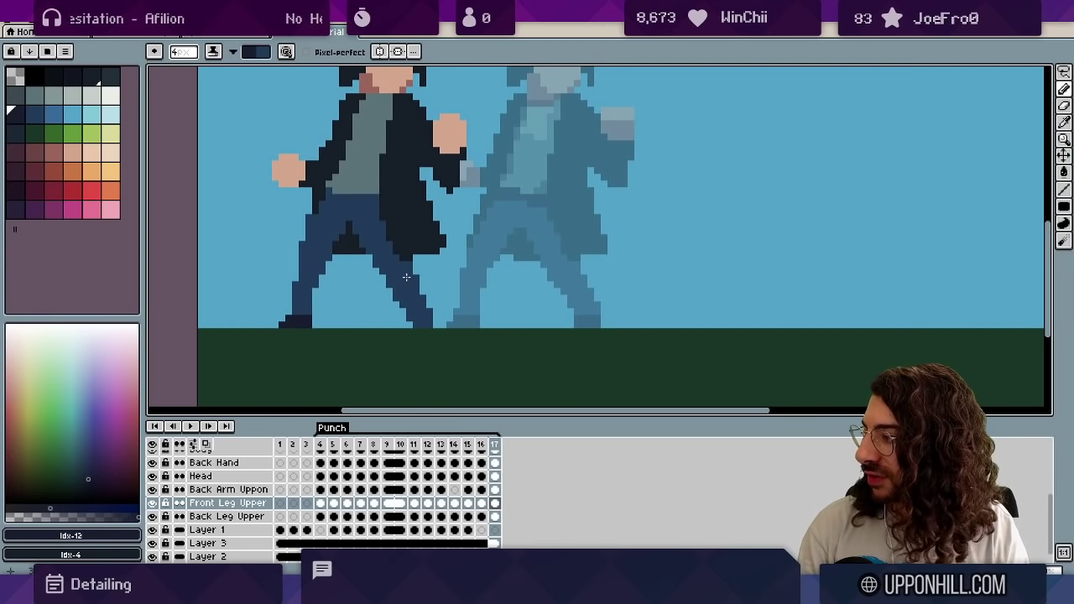
Touch up the coat collar beside the neck on frame 5 of the Coat layer in the dark coat color Idx-4.
key("Right")
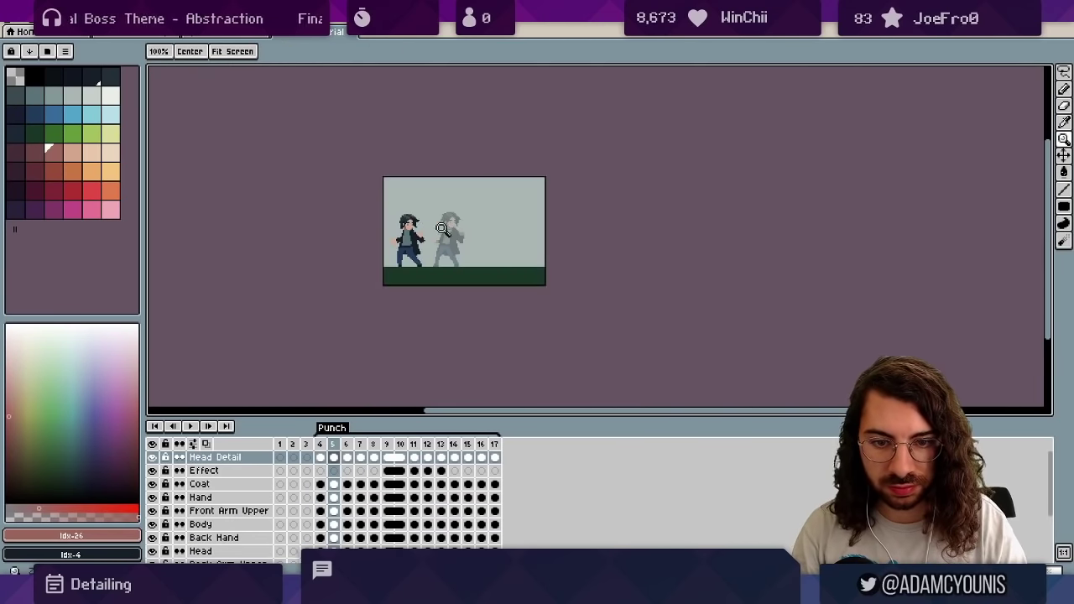
left_click_drag(407, 234, 451, 228)
left_click(411, 210, "ctrl")
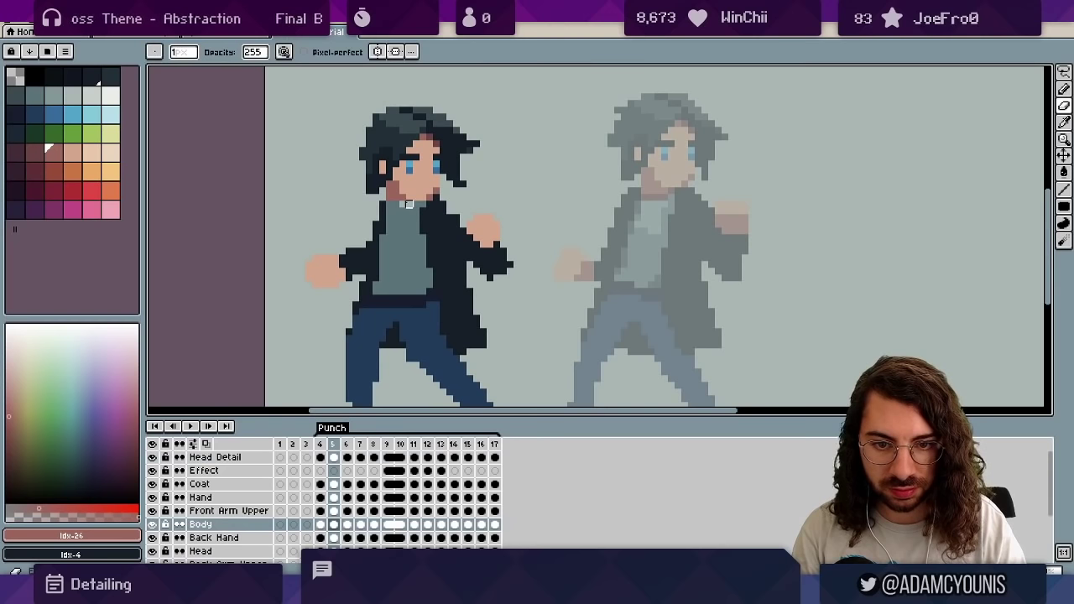
key("Up")
key("Up")
key("Up")
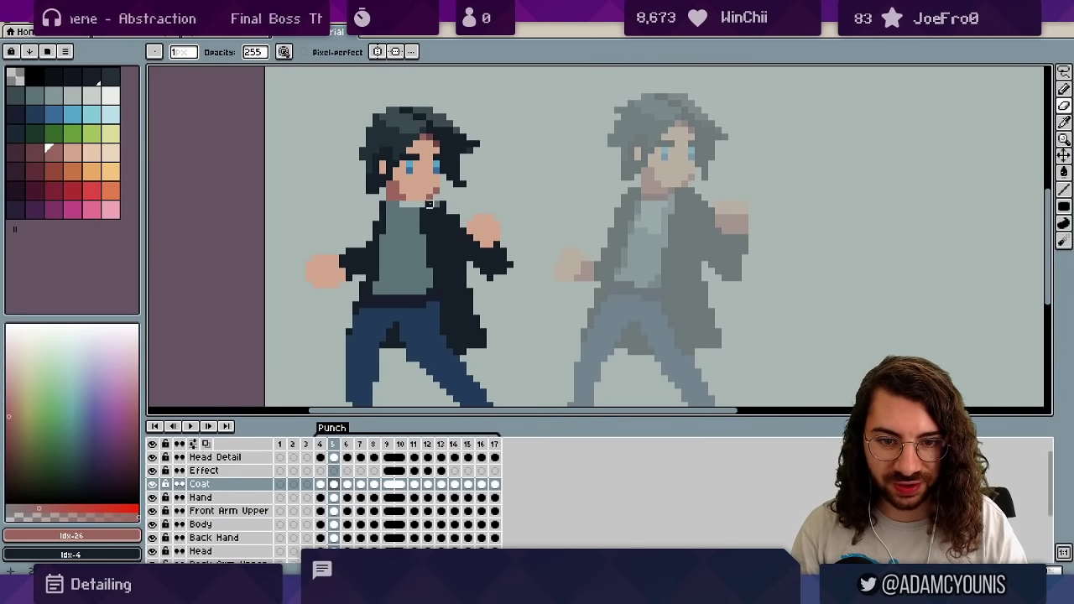
left_click(429, 203, "alt")
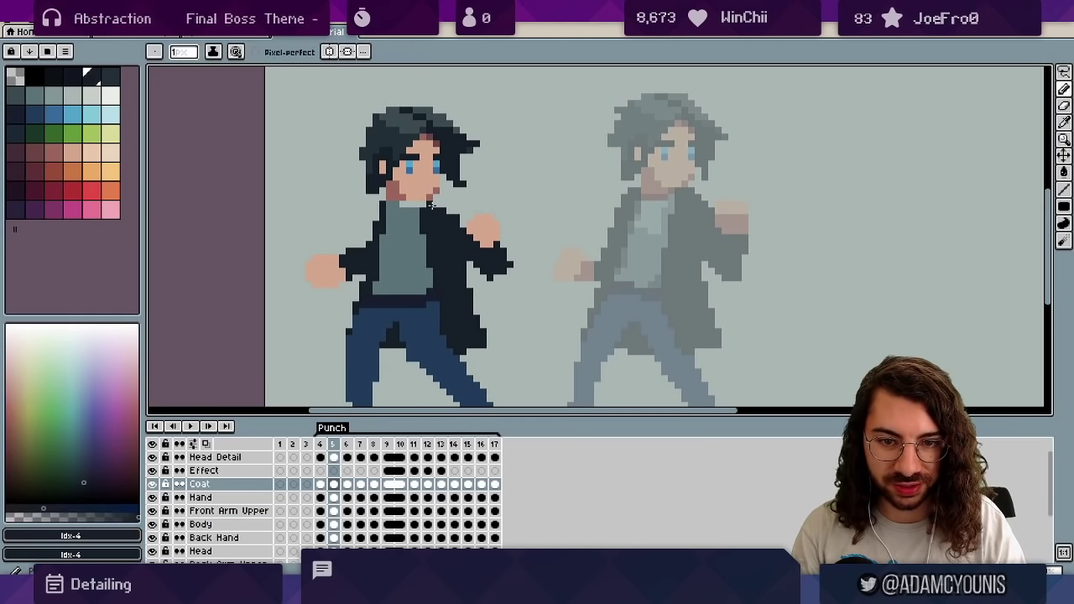
left_click_drag(435, 206, 493, 205)
left_click(448, 193, "ctrl")
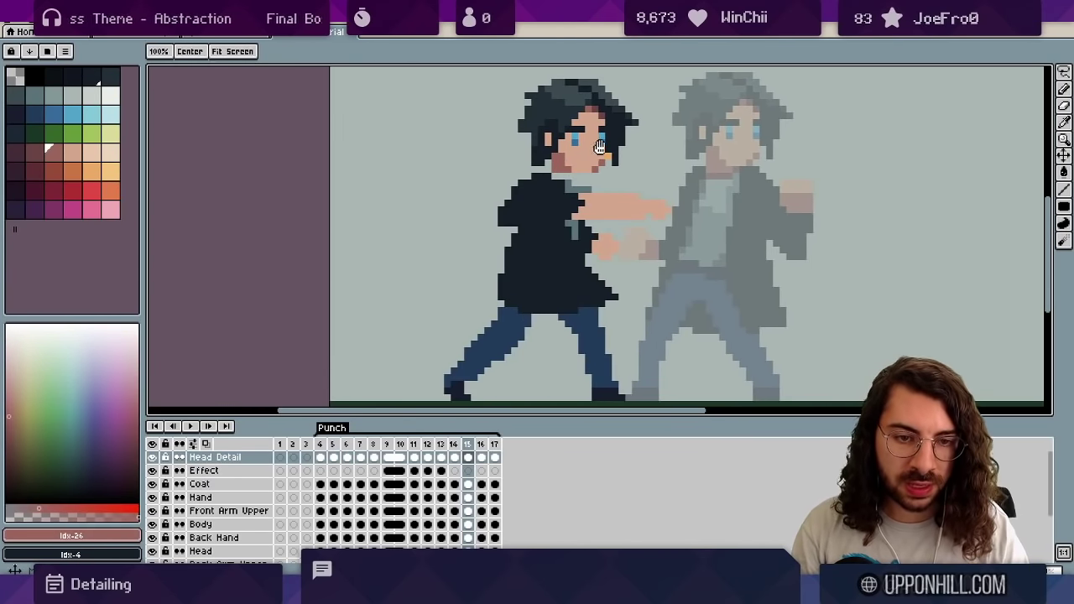
left_click_drag(577, 159, 633, 144)
left_click_drag(633, 144, 508, 178)
left_click_drag(507, 178, 493, 227)
key("q")
left_click_drag(410, 142, 391, 250)
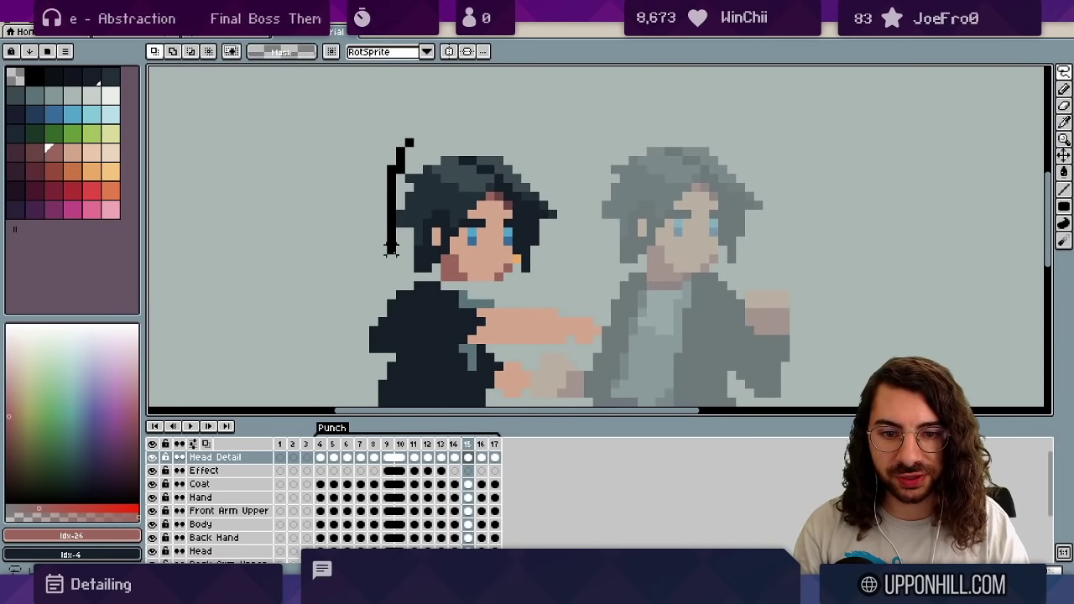
left_click_drag(490, 251, 493, 252)
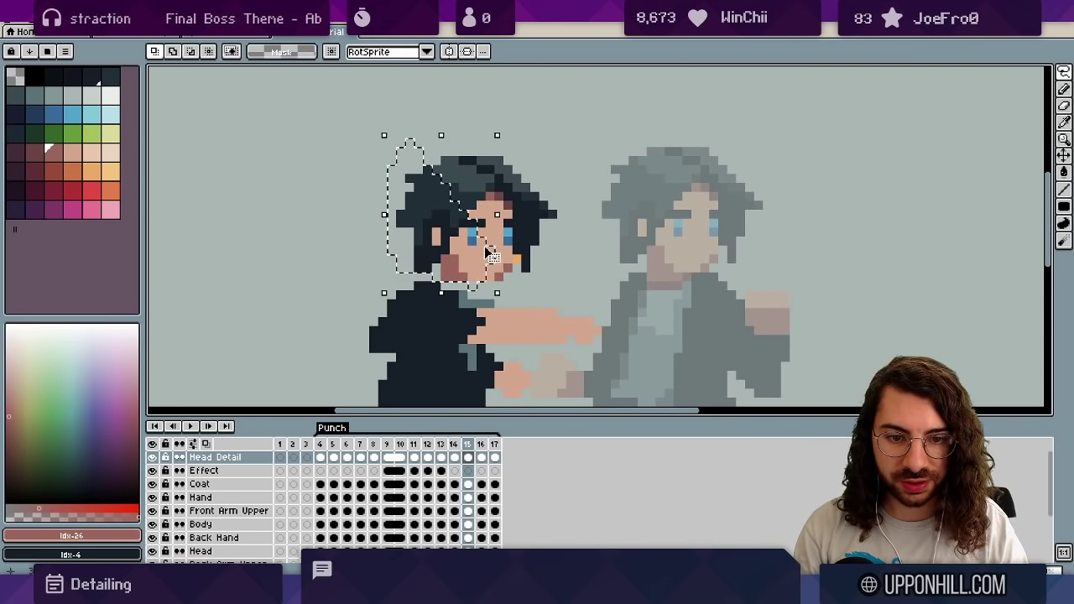
key("ctrl+d")
Shift the back of the head and most of the face on frame 15's Head Detail layer one pixel right.
mouse_move(409, 124)
left_mouse_down()
mouse_move(381, 177)
mouse_move(433, 268)
left_mouse_up()
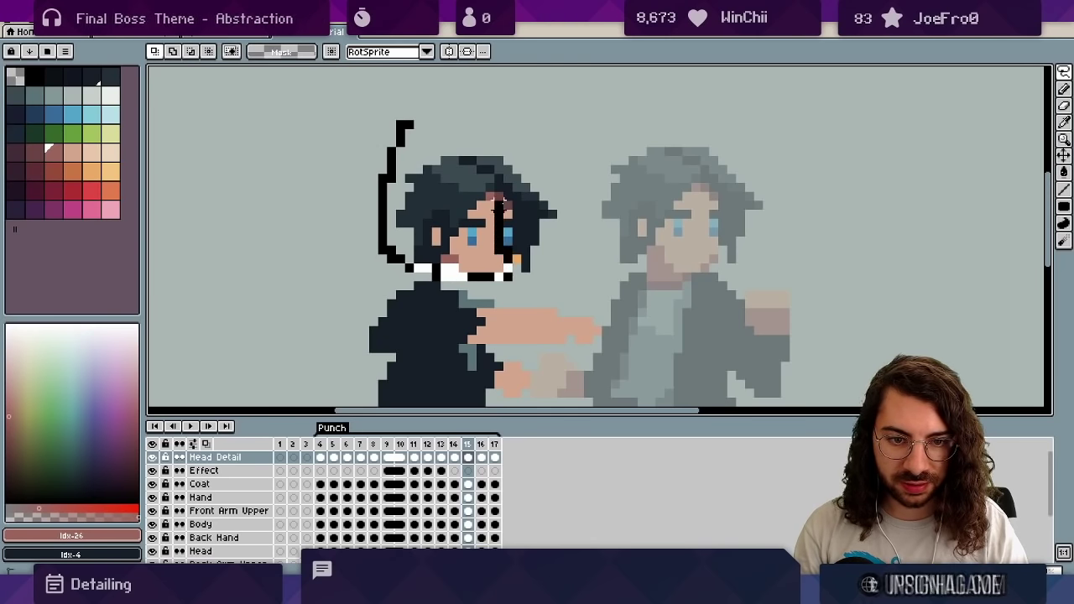
left_click_drag(501, 200, 407, 124)
key("Down")
key("Up")
key("Right")
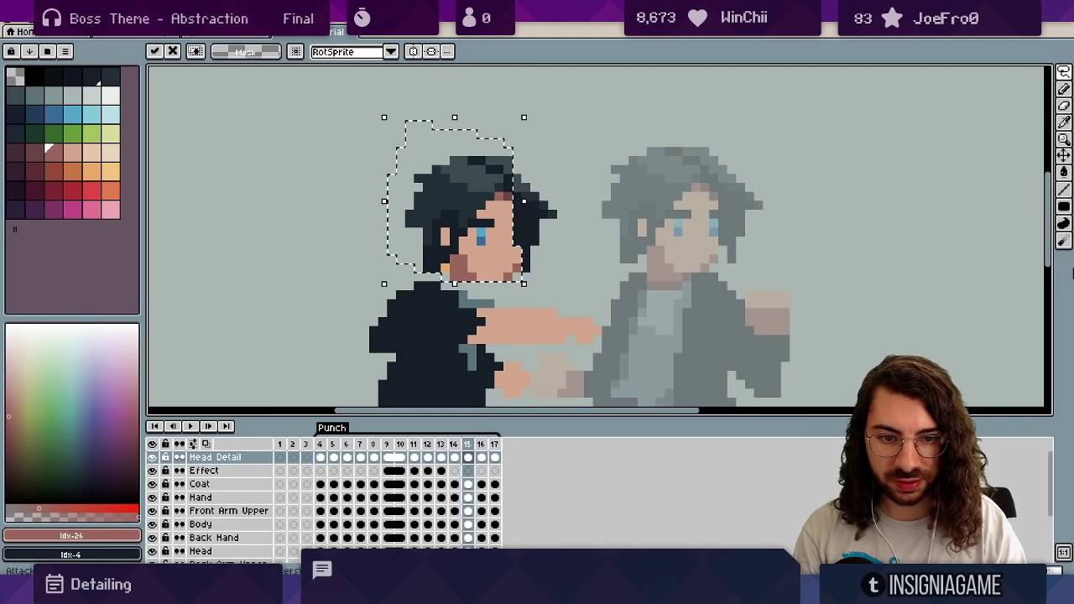
key("Down")
key("Up")
key("ctrl+d")
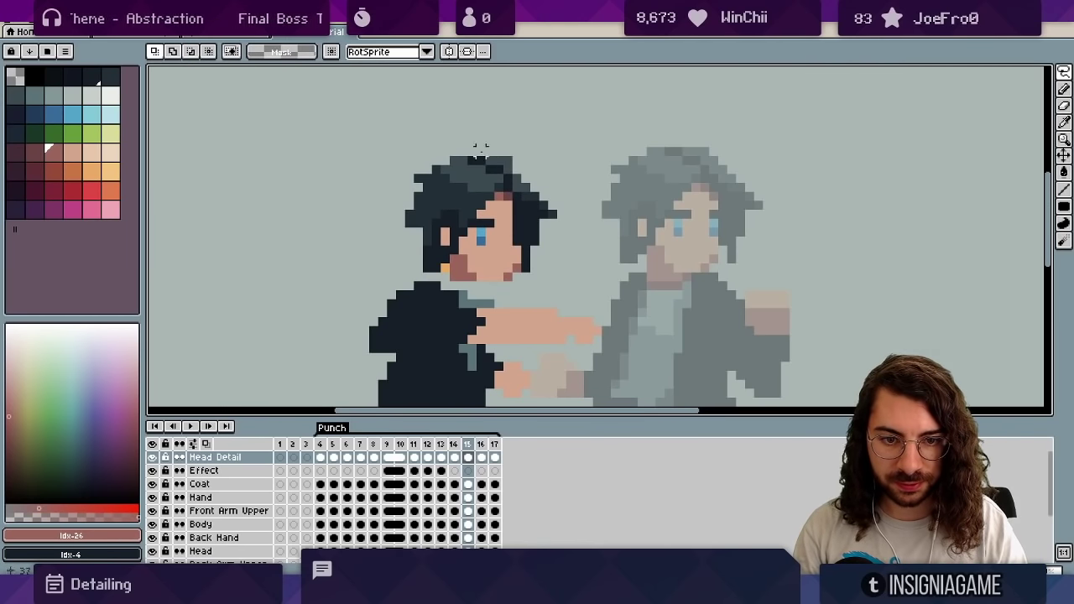
Shade the face along the fringe on frame 15 with the skin shadow color Idx-26.
key("z")
scroll(500, 191, "down", 6)
left_click_drag(535, 201, 564, 190)
key("b")
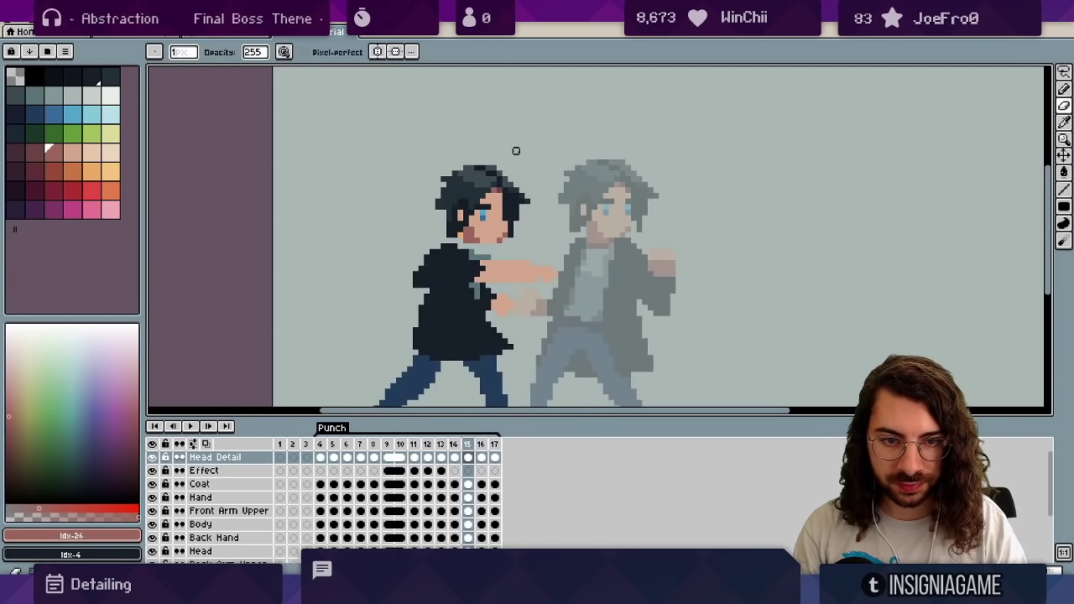
key("z")
mouse_move(532, 158)
left_mouse_down()
mouse_move(503, 161)
mouse_move(547, 170)
left_mouse_up()
key("alt")
key("b")
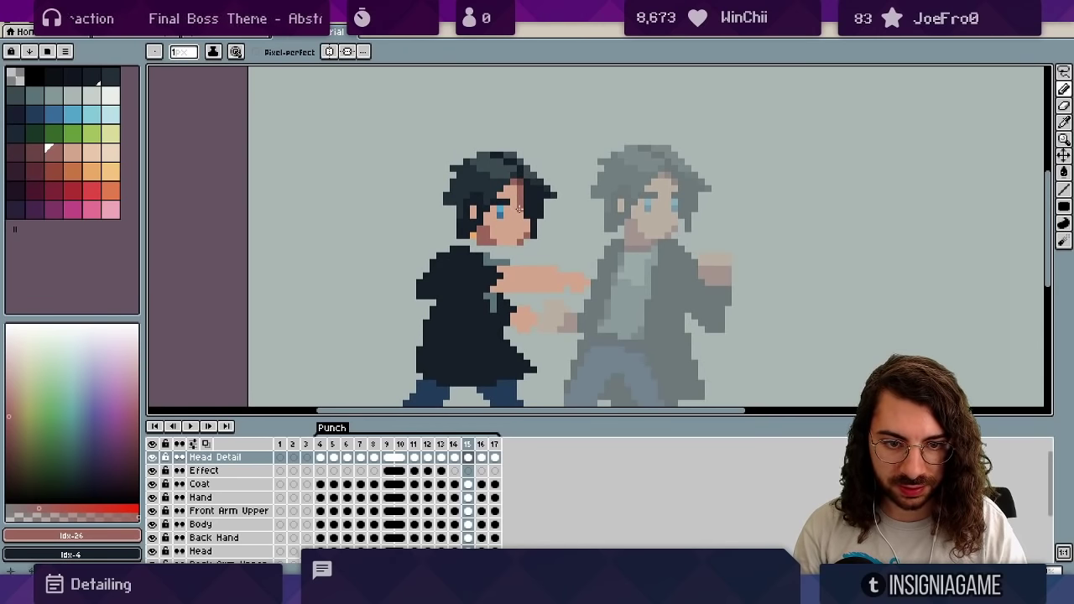
Compare the head on frame 15 with the neighboring frames at a smaller scale.
key("z")
left_click_drag(566, 208, 537, 180)
key("Left")
key("Right")
key("Right")
key("Right")
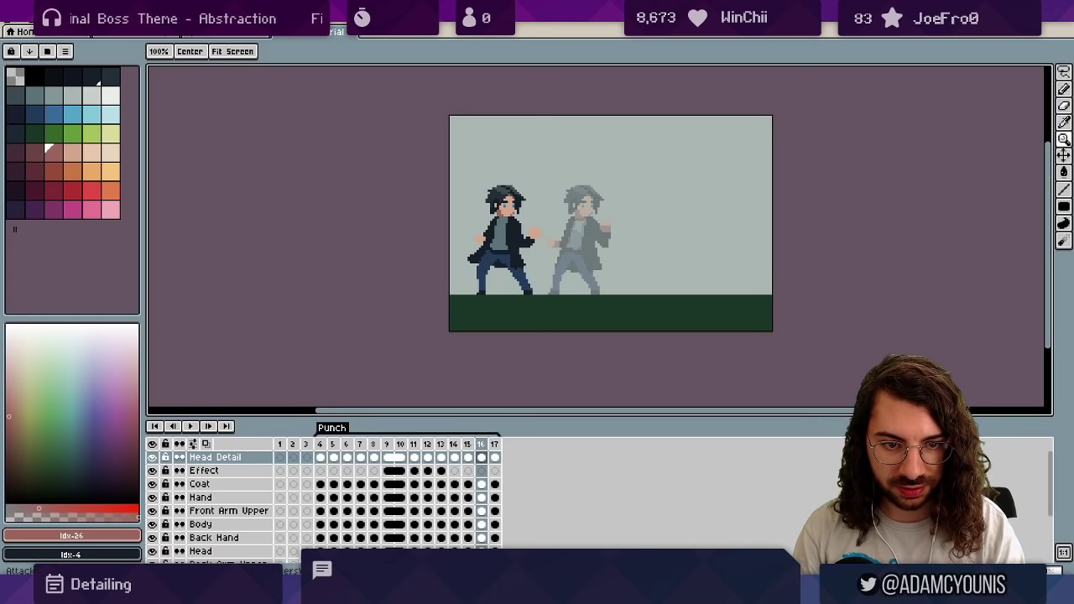
left_click_drag(504, 175, 525, 170)
key("Left")
left_click_drag(515, 236, 436, 184)
Reshape the front hair lock on frame 15 in Idx-4 so its lower tip flicks forward.
key("i")
left_click(553, 194, "alt")
left_click_drag(564, 205, 576, 204)
right_click(557, 213)
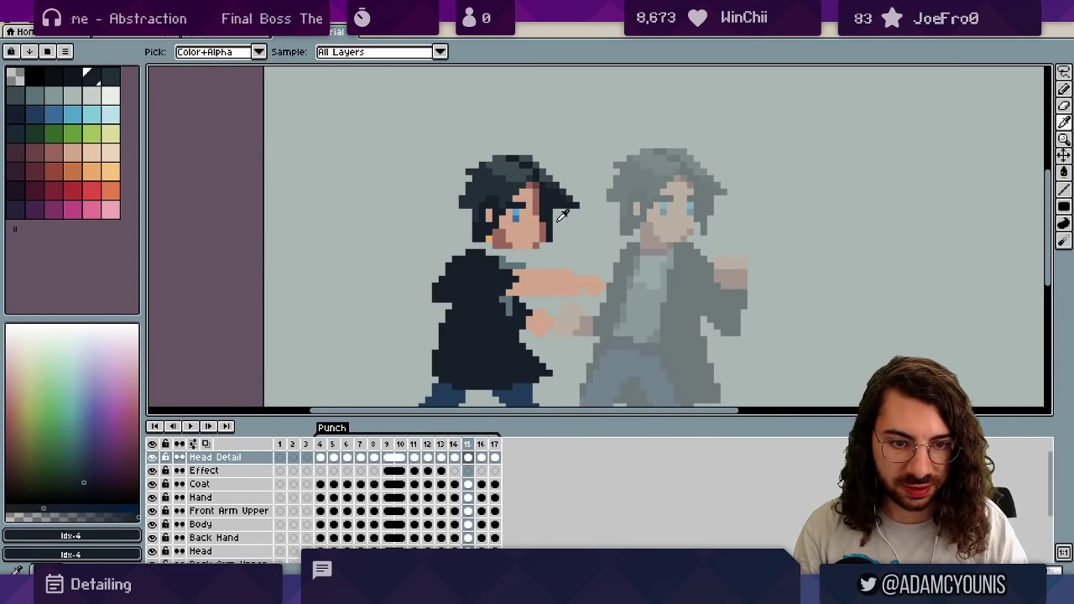
left_click(557, 220, "alt")
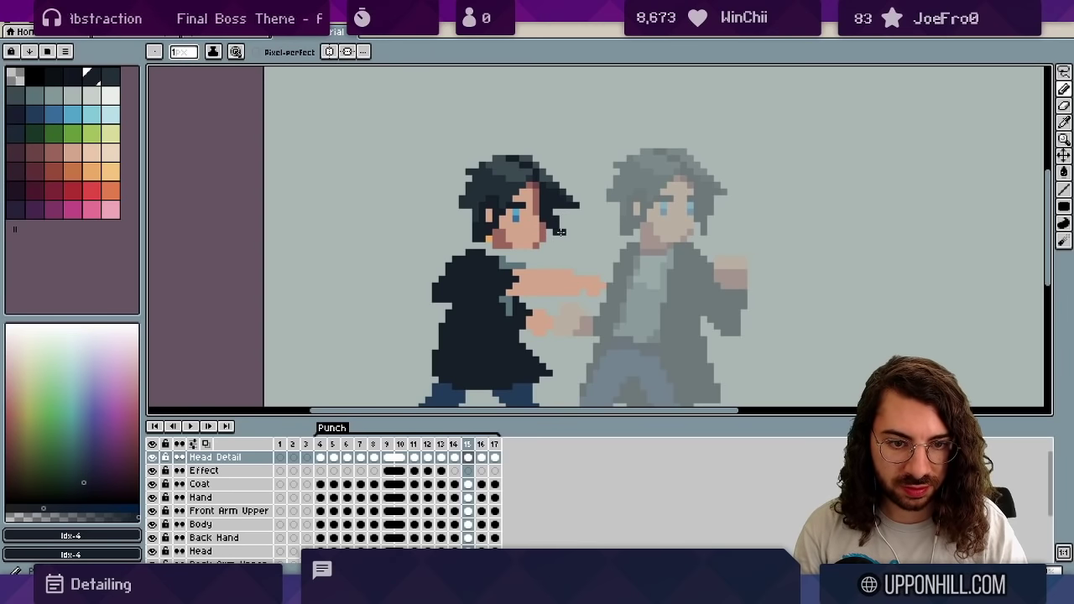
scroll(565, 195, "down", 3)
scroll(564, 195, "up", 3)
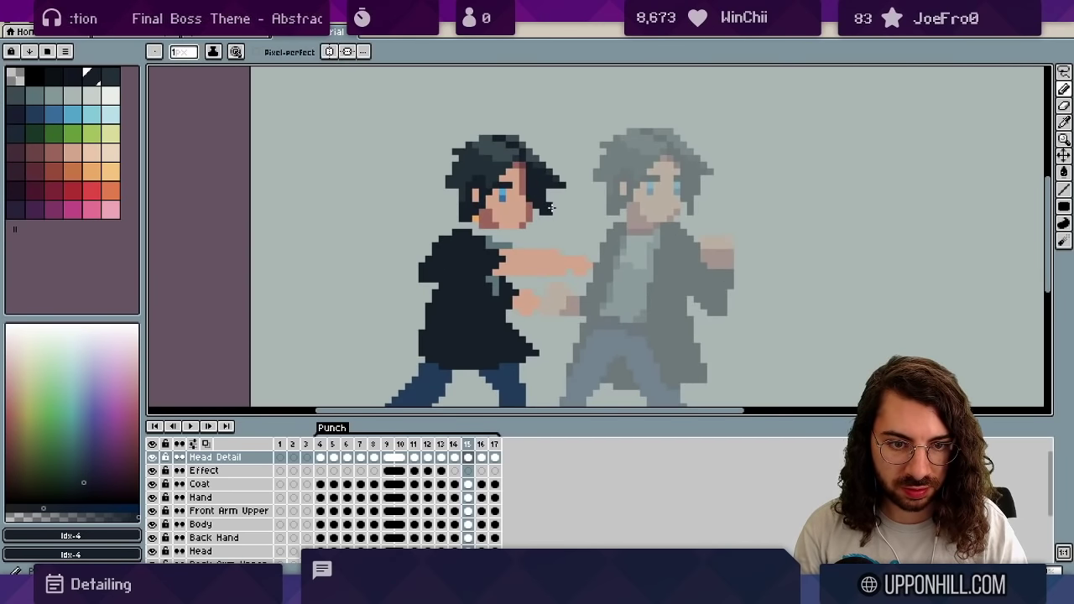
left_click(549, 207, "alt")
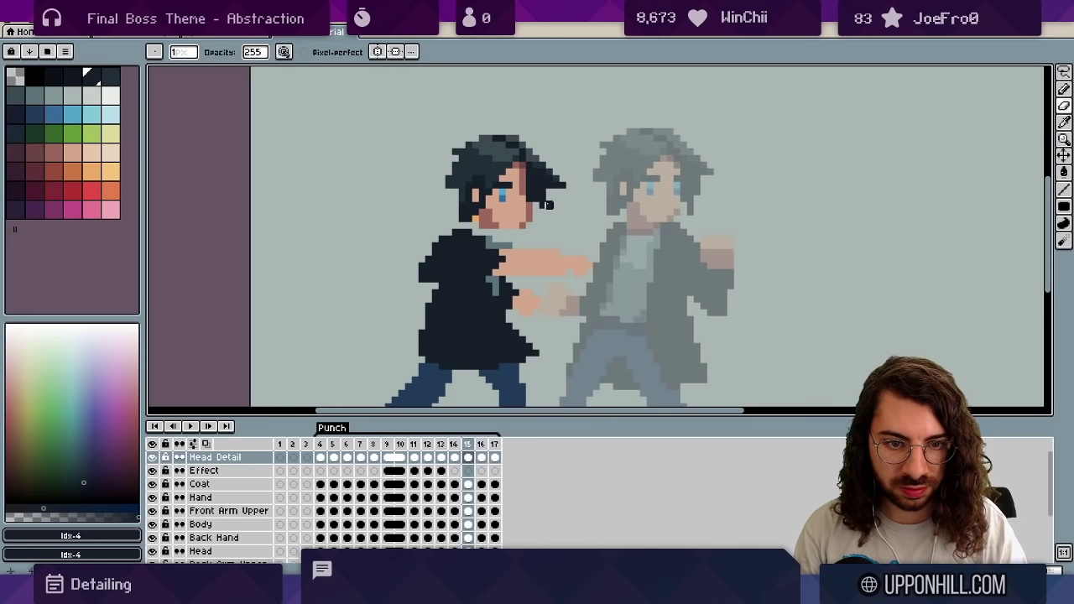
key("b")
left_click(555, 204)
scroll(571, 187, "down", 3)
scroll(588, 182, "up", 3)
Touch up the face-edge shading with Idx-26 and the hair near the ear with Idx-4 on frame 15.
left_click(555, 199, "alt")
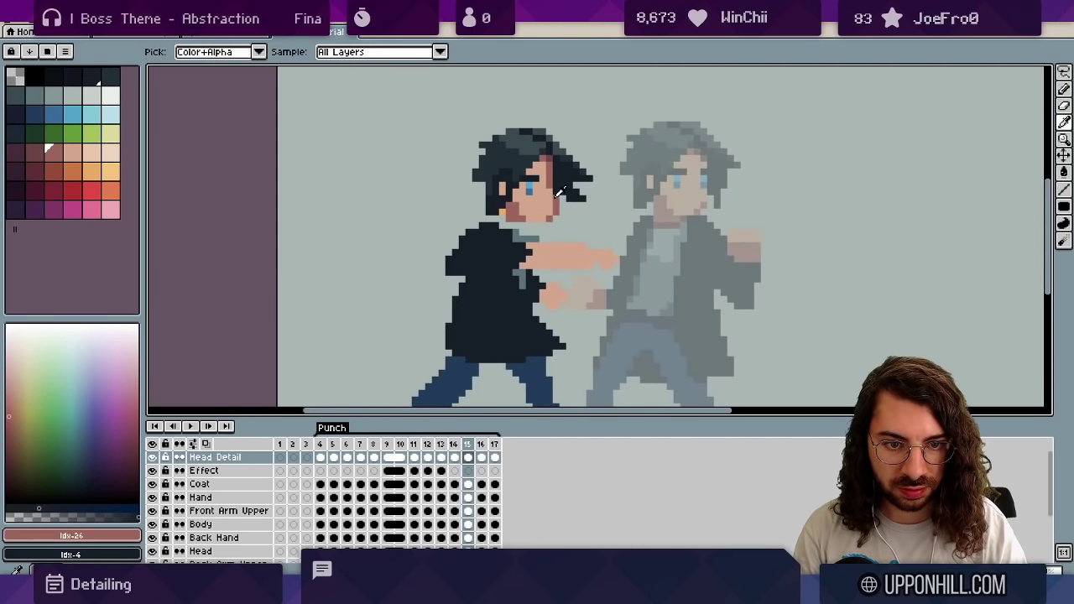
left_click(556, 192)
left_click_drag(541, 189, 517, 204)
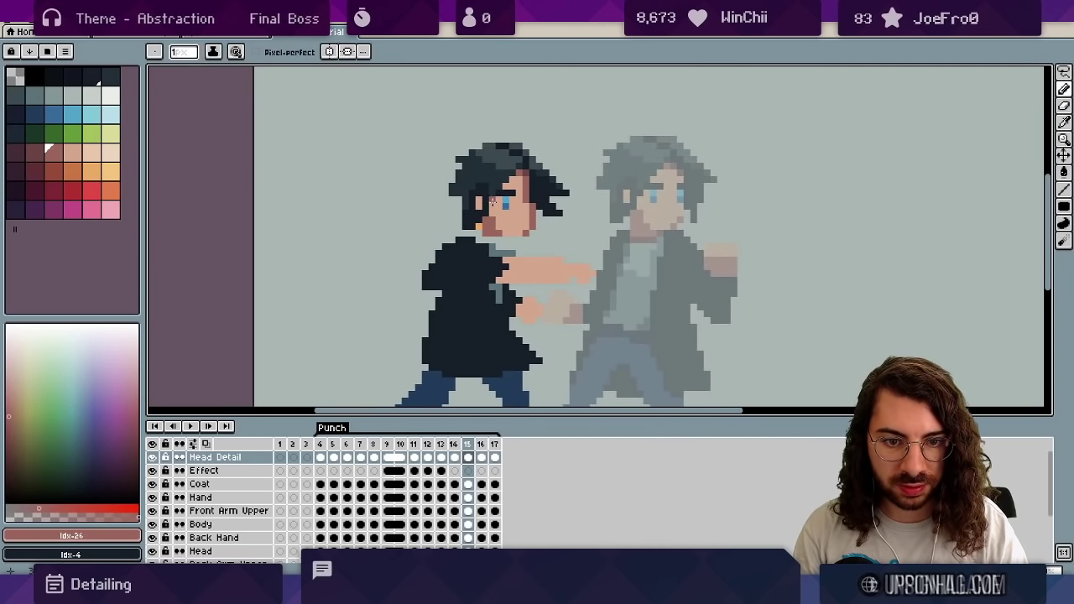
left_click(477, 207, "alt")
scroll(474, 208, "down", 3)
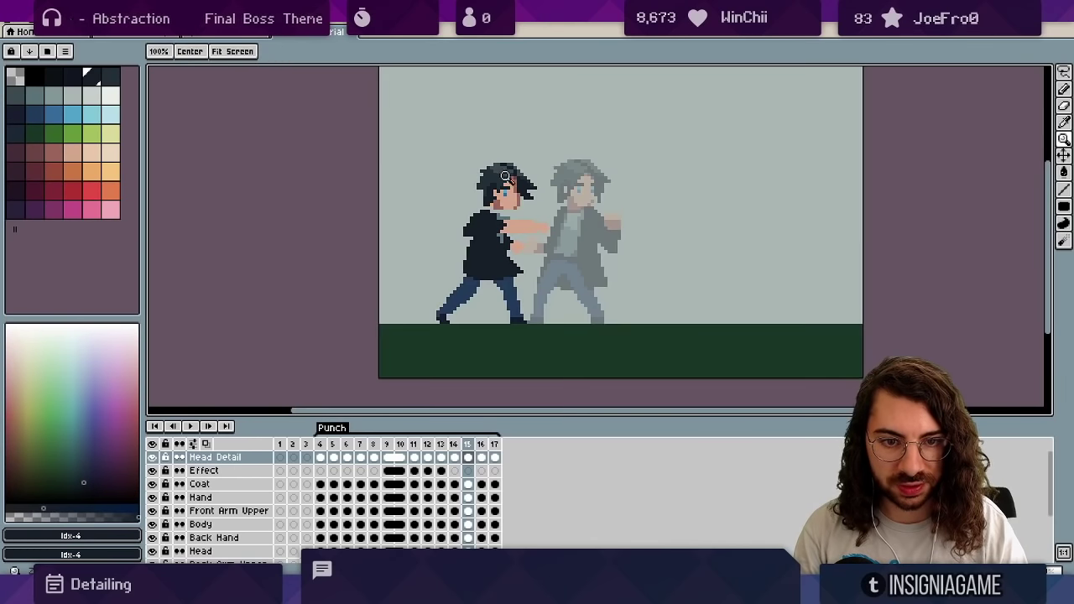
scroll(457, 214, "up", 3)
scroll(446, 220, "down", 1)
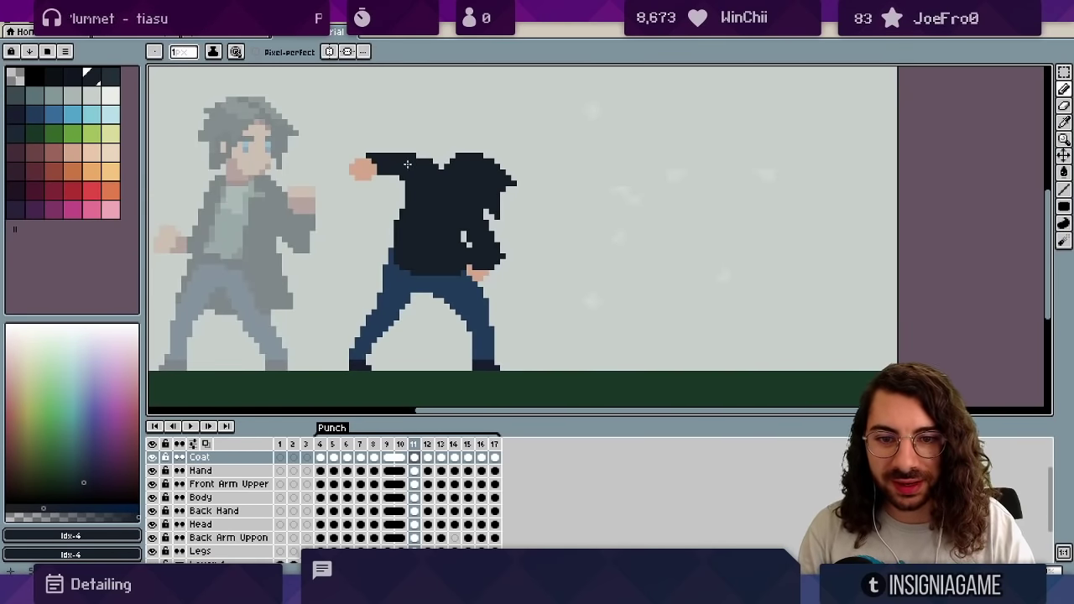
Clean up the coat cuff around the outstretched back hand on frame 11.
key("e")
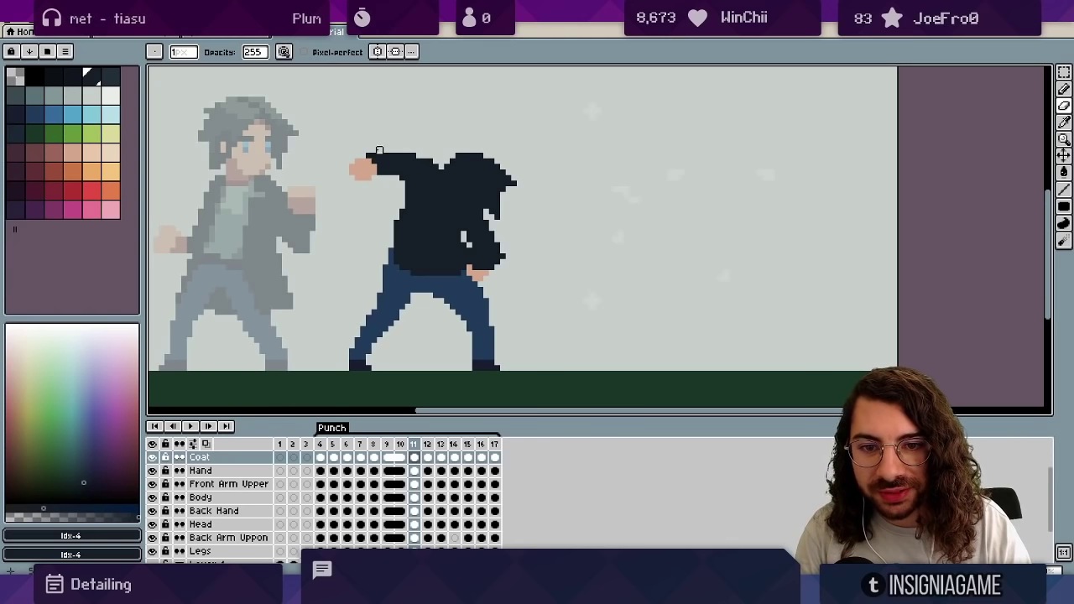
left_click(366, 165, "ctrl")
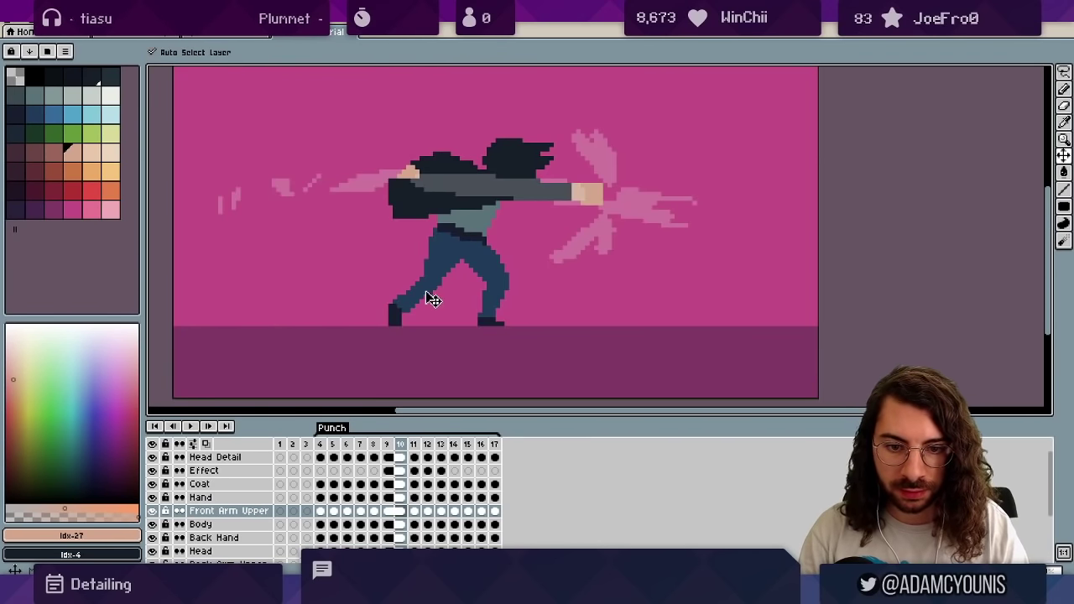
Move the back leg on frame 10 of the Legs layer two pixels left.
left_click(428, 298, "ctrl")
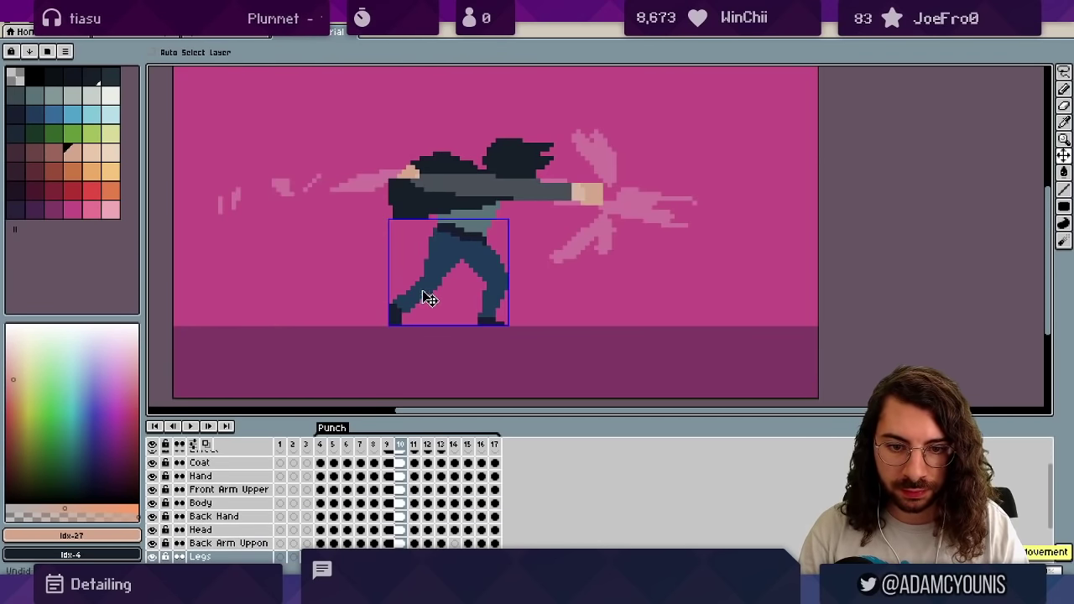
key("q")
mouse_move(418, 225)
left_mouse_down()
mouse_move(471, 275)
mouse_move(365, 328)
left_mouse_up()
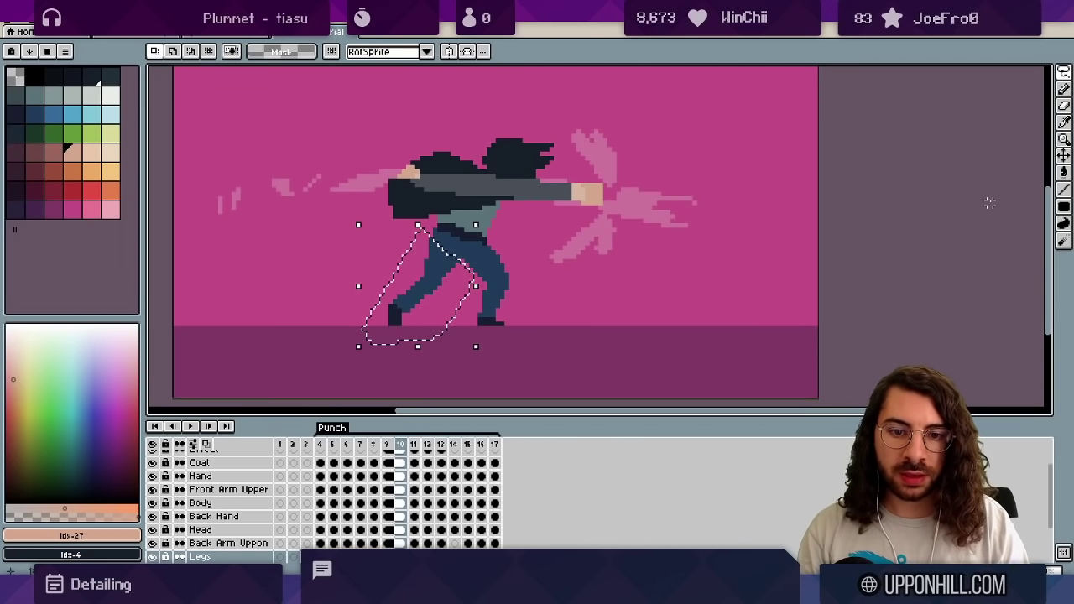
key("Left")
key("Left")
key("ctrl+d")
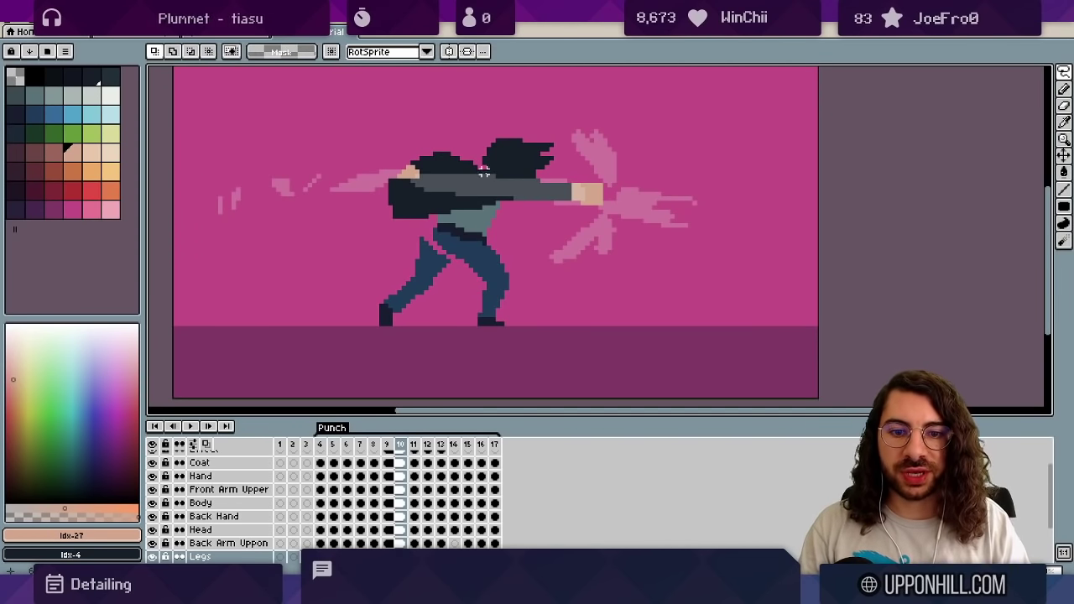
Fill the gap at the back hip on frame 10 with trouser blue Idx-13 and trim the thigh's outer edge.
key("b")
left_click(443, 261, "alt")
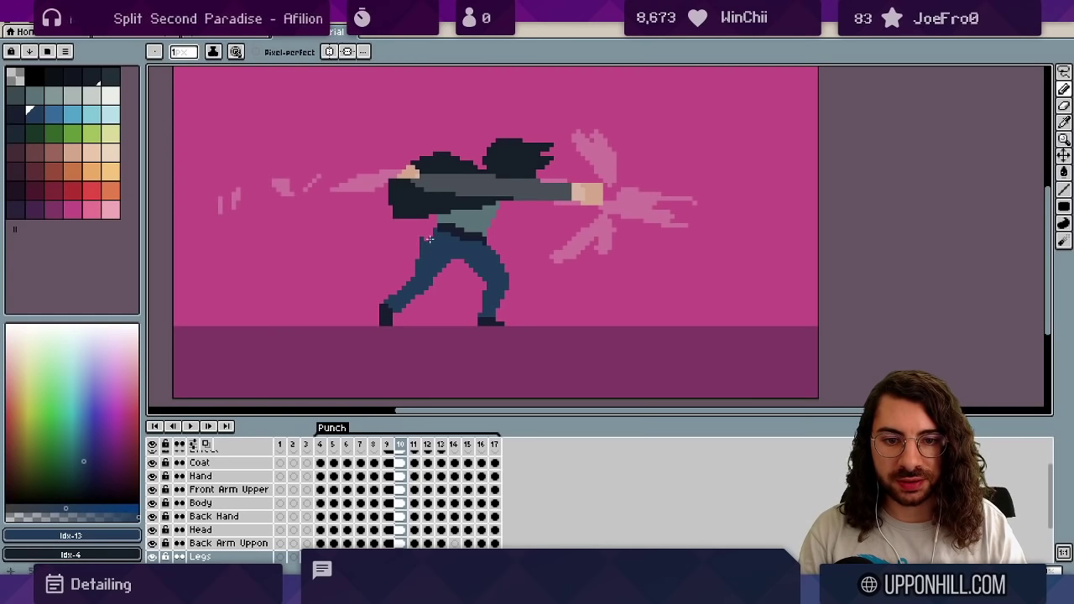
key("e")
key("z")
left_click_drag(458, 223, 422, 206)
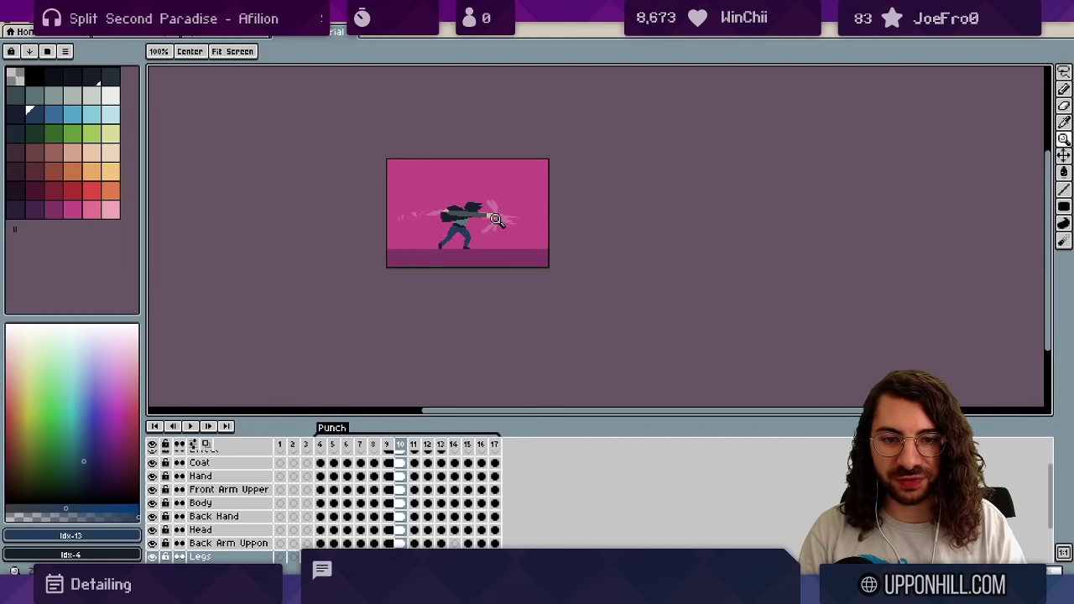
scroll(496, 220, "up", 2)
Move the back lower leg on frame 10 one pixel left and clean up the knee's edge.
key("q")
left_click_drag(443, 240, 453, 245)
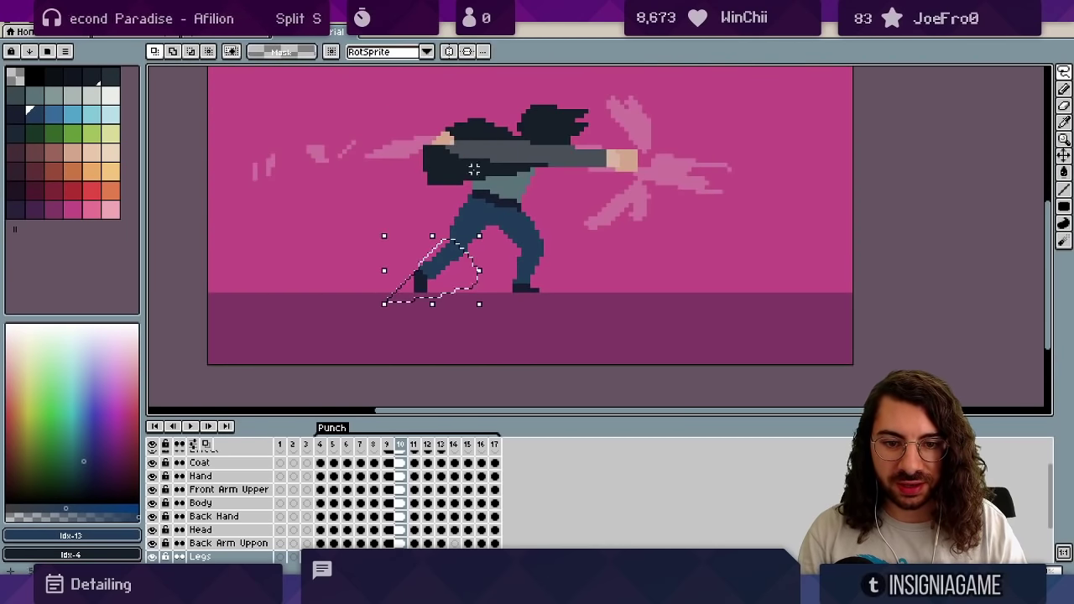
key("ctrl+d")
key("b")
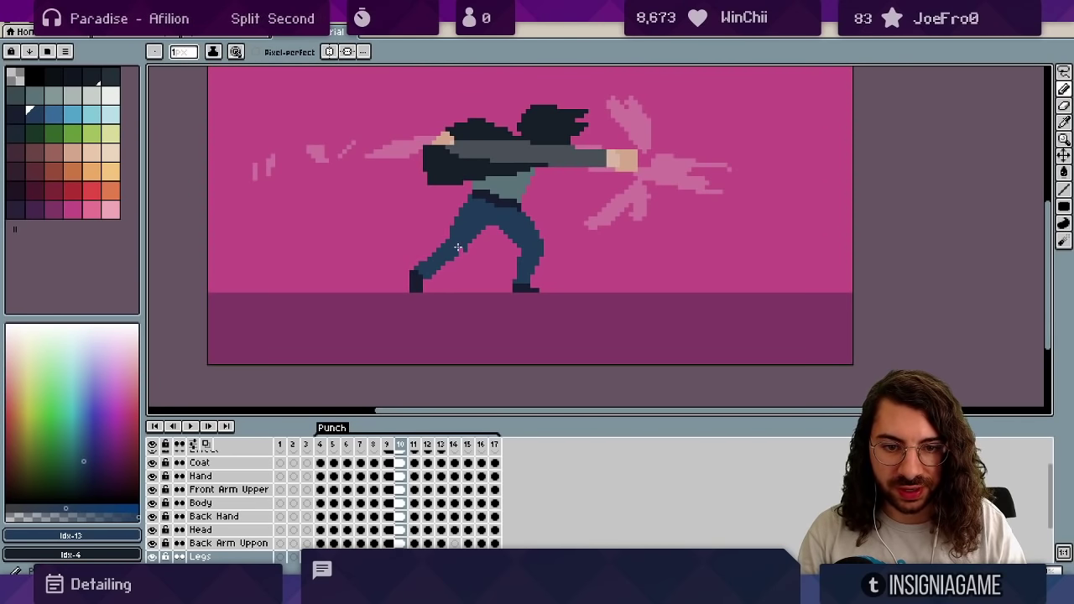
key("e")
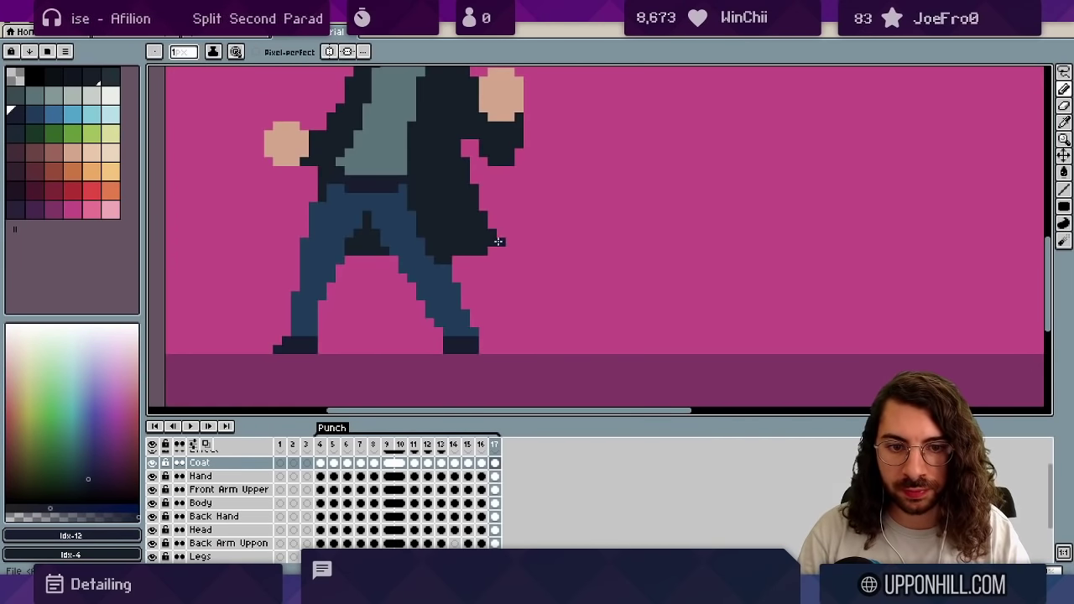
Show the reference character on Layer 3 and place it beside the fighter, in front of him, on frame 17.
key("z")
scroll(467, 262, "down", 1)
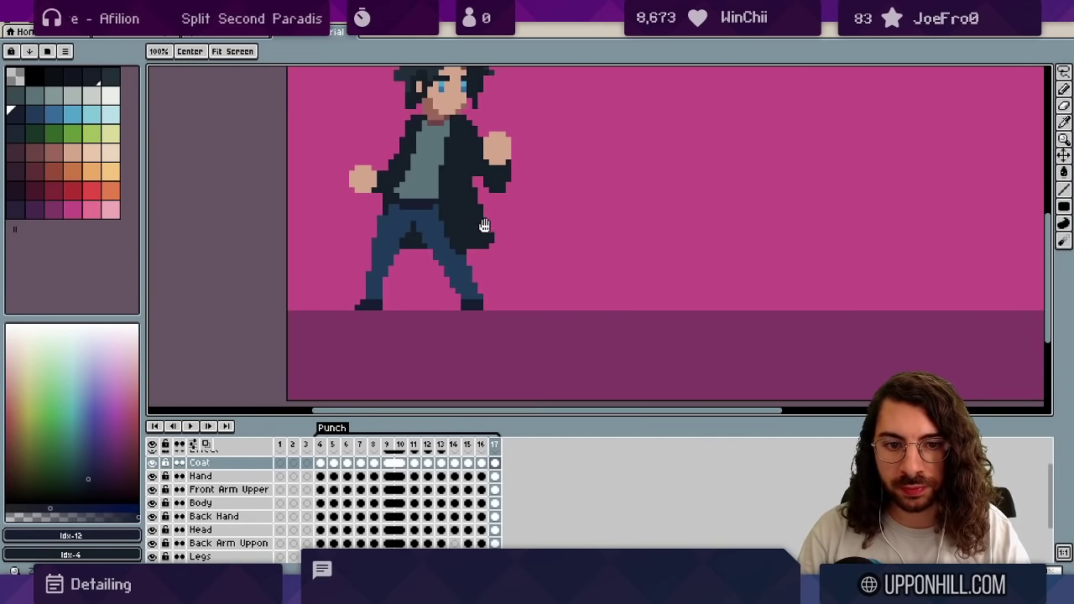
scroll(466, 262, "up", 1)
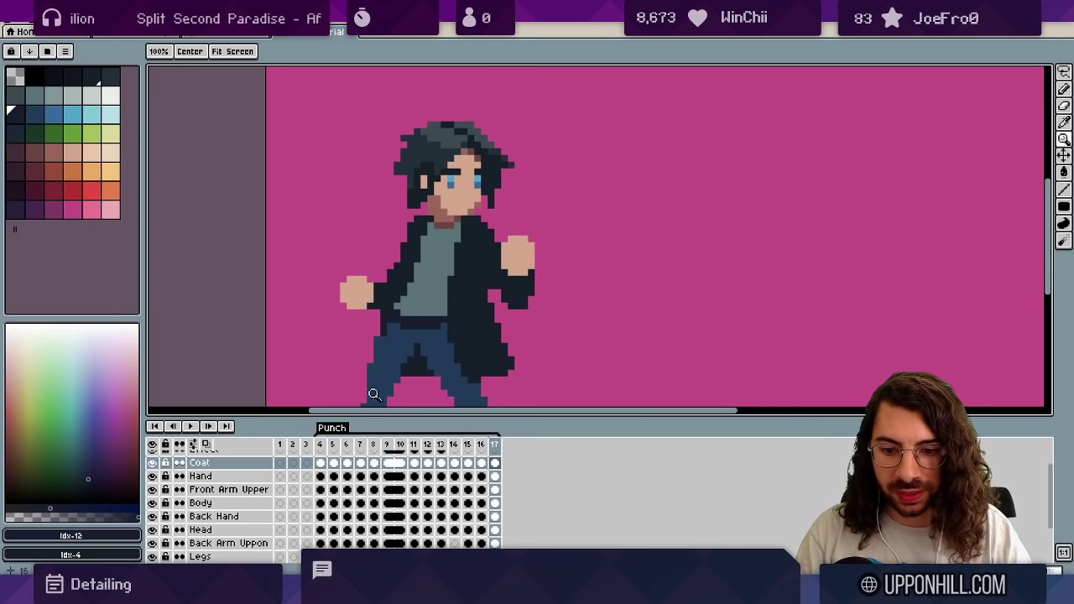
scroll(330, 520, "down", 2)
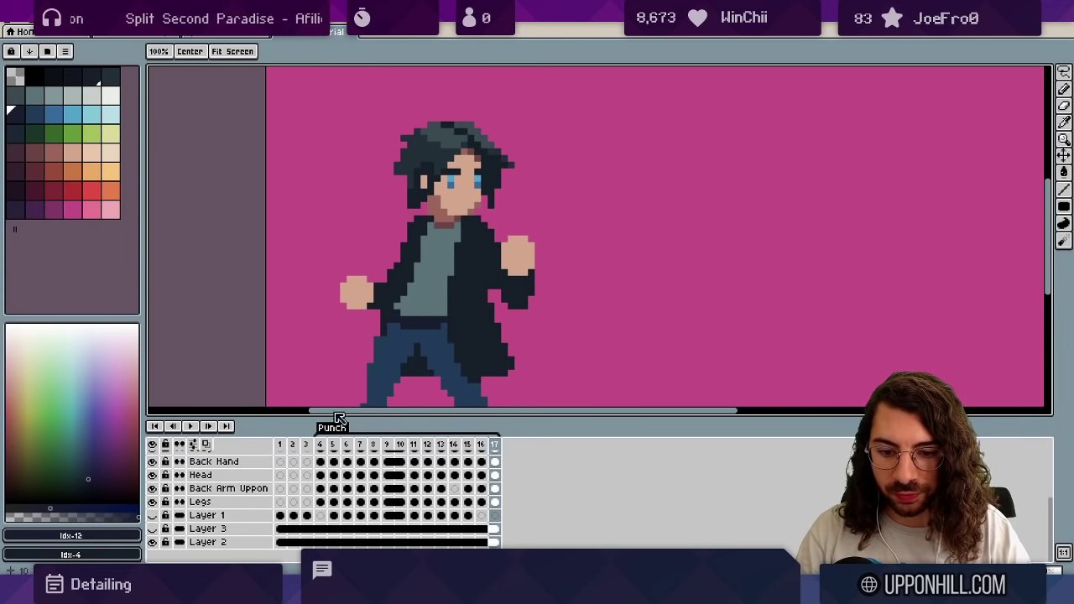
left_click(155, 519)
left_click(153, 528)
key("v")
left_click_drag(406, 236, 636, 230)
key("space")
key("i")
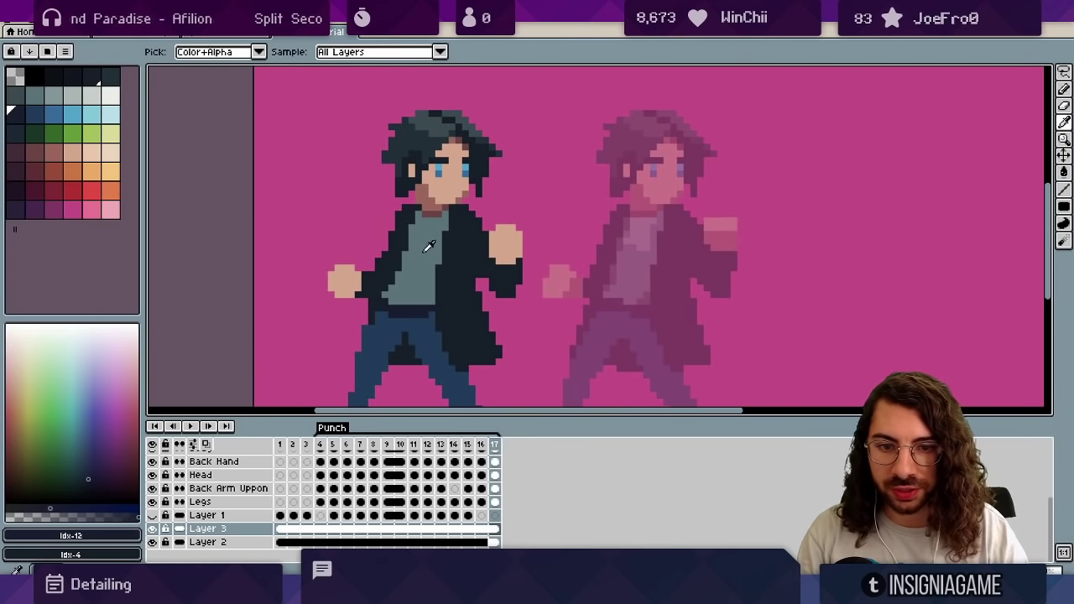
Set up a 4 px shading brush on the shirt's grey pair starting at Idx-7 and target the Body layer.
left_click(428, 245)
key("b")
left_click_drag(53, 97, 35, 97)
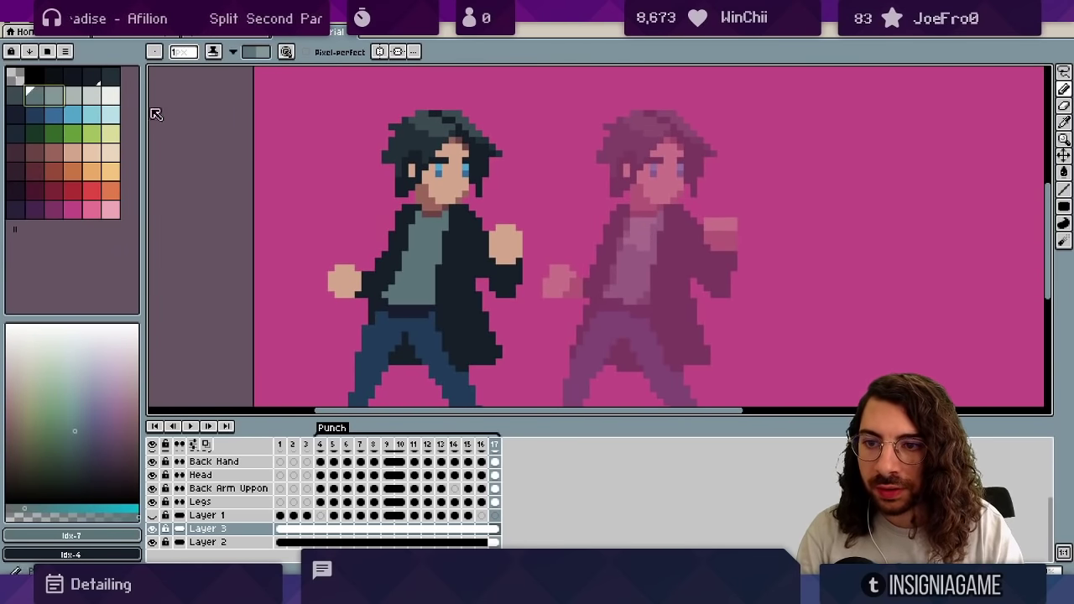
scroll(406, 226, "up", 3)
key("x")
key("x")
left_click(428, 235, "ctrl")
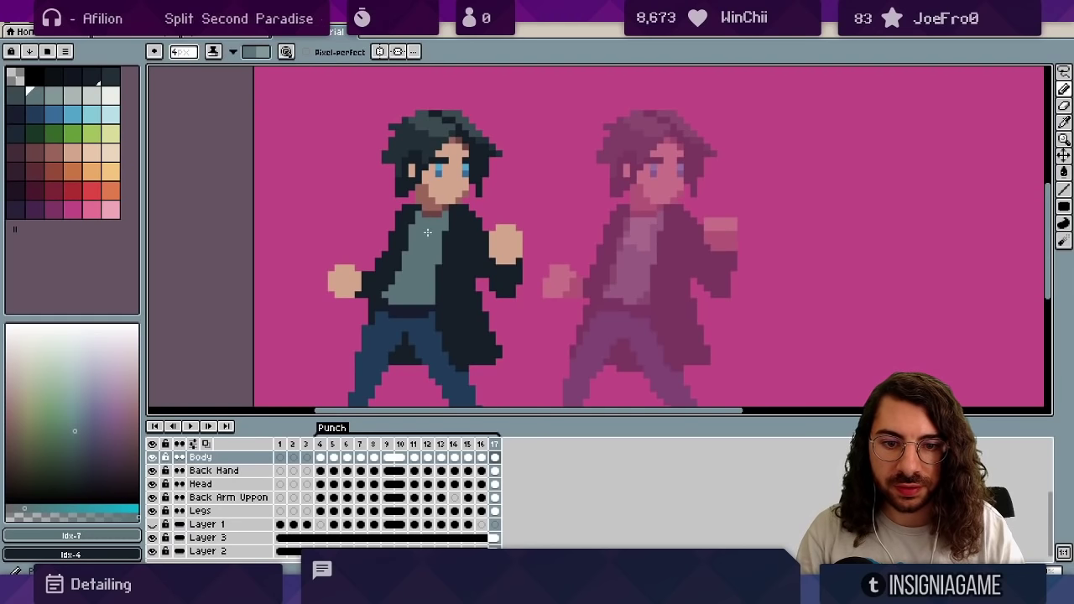
key("x")
left_click_drag(429, 238, 328, 307)
left_click_drag(376, 270, 414, 271)
key("b")
Lighten the upper shirt on frames 4 to 7 of the Body layer with the shading brush.
key("Right")
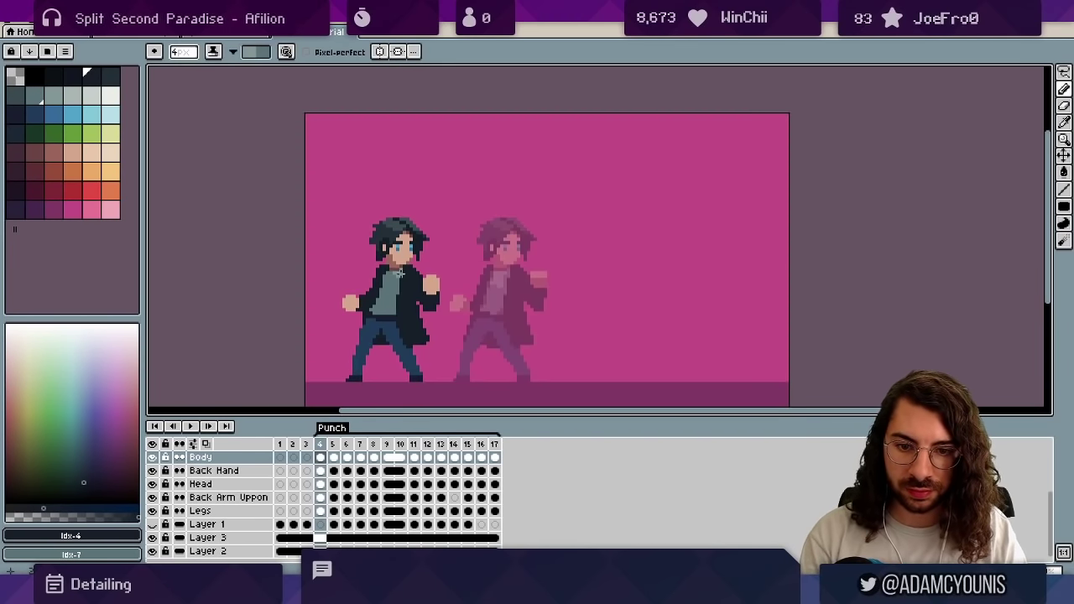
key("Right")
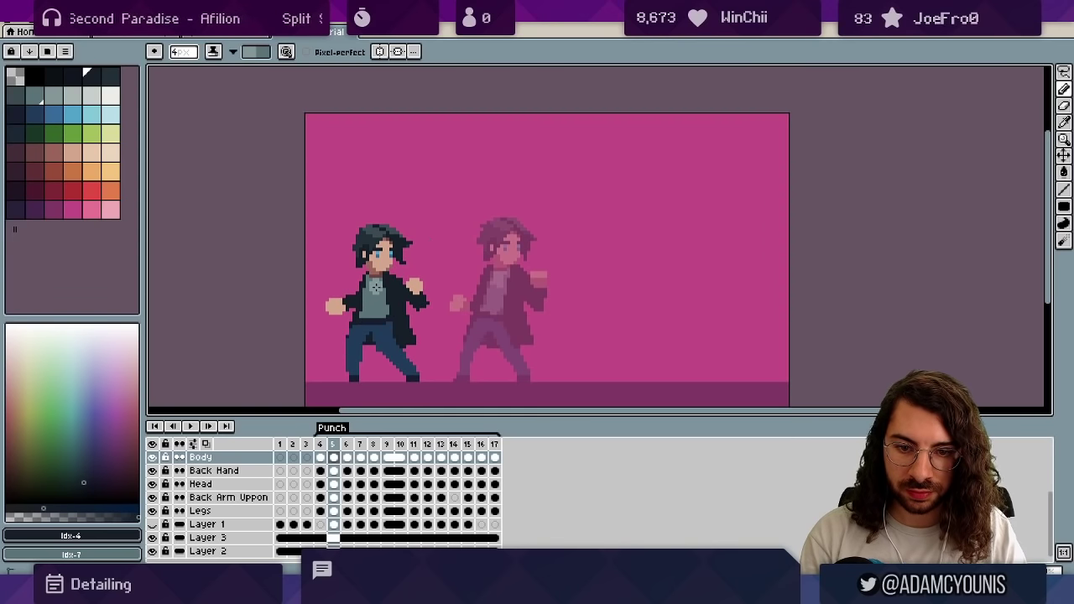
key("z")
key("Right")
key("Right")
scroll(277, 270, "up", 2)
Switch the shading range to the greys Idx-6 and Idx-7 and darken the lower shirt on frame 7.
left_click(44, 99)
key("b")
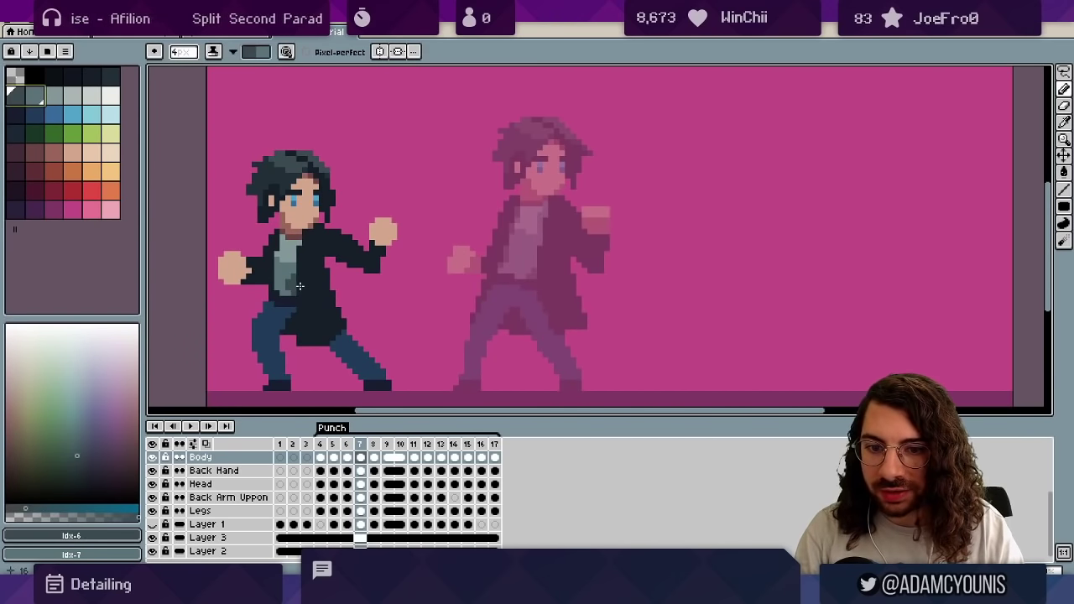
key("z")
scroll(332, 258, "down", 1)
key("b")
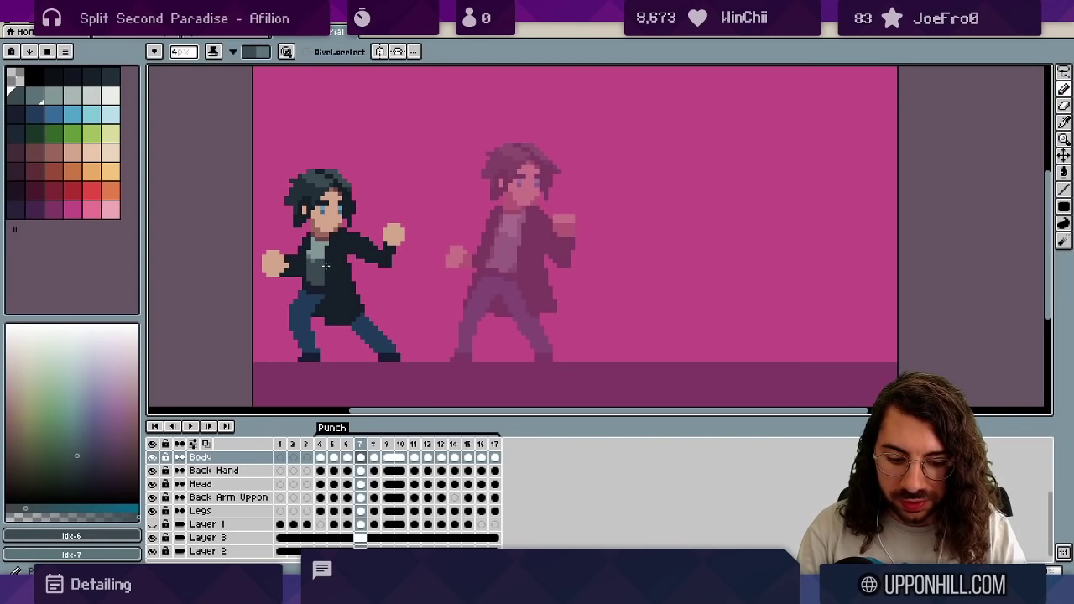
Darken the lower part of the shirt on frames 4 to 6 of the Body layer, keeping the shadow shape consistent.
left_click(323, 428)
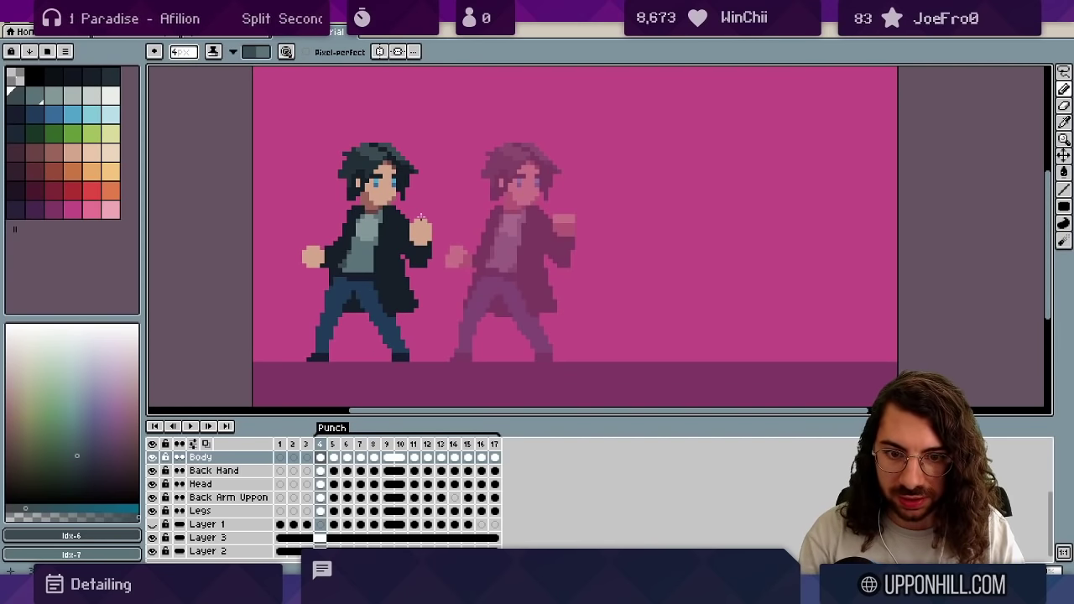
key("Right")
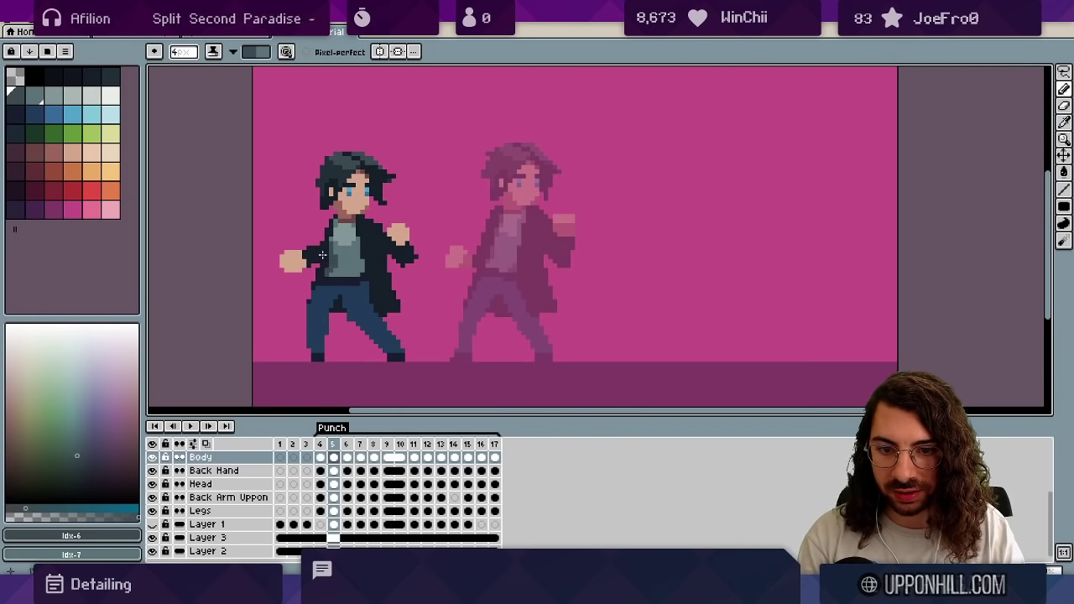
key("Right")
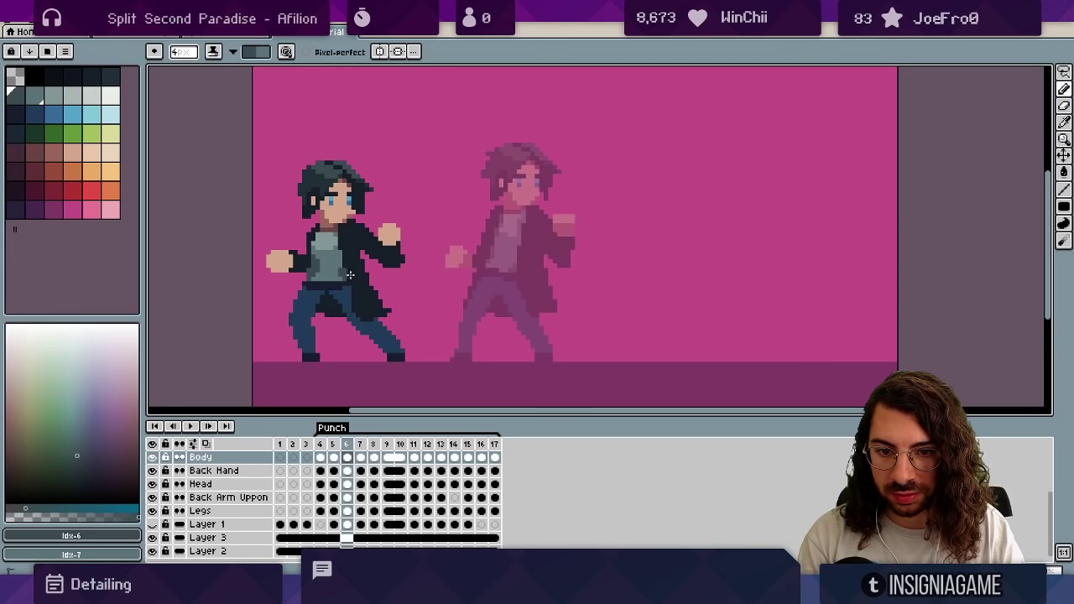
key("Right")
key("Left")
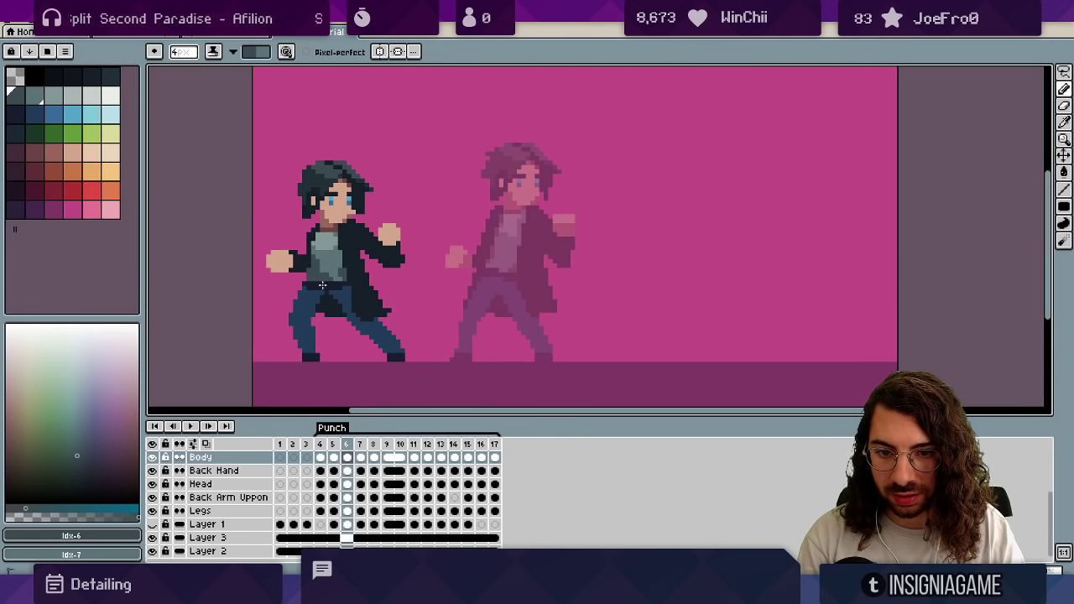
key("Left")
key("Left")
key("Right")
key("Right")
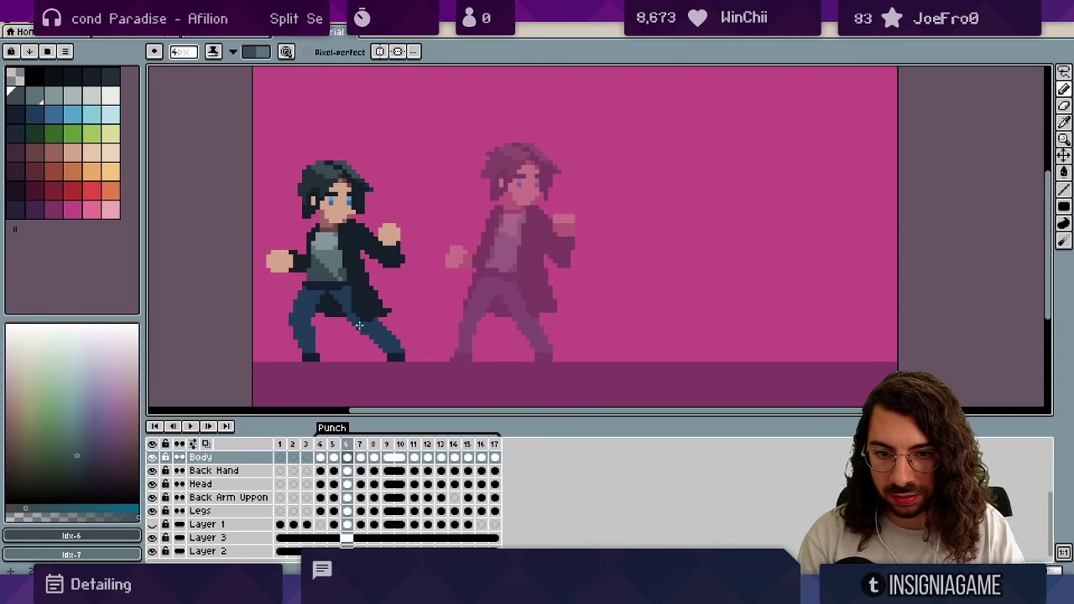
key("Left")
key("Right")
Shade the lower shirt on frame 8 of the Body layer, comparing its shadow shape with the neighbouring frames.
key("Right")
key("Right")
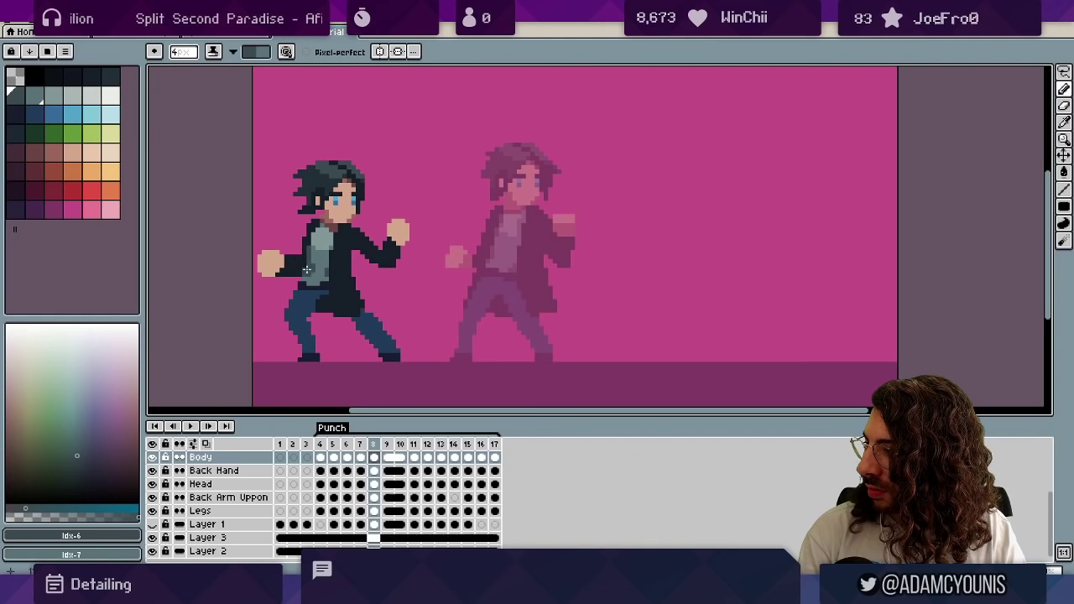
key("Right")
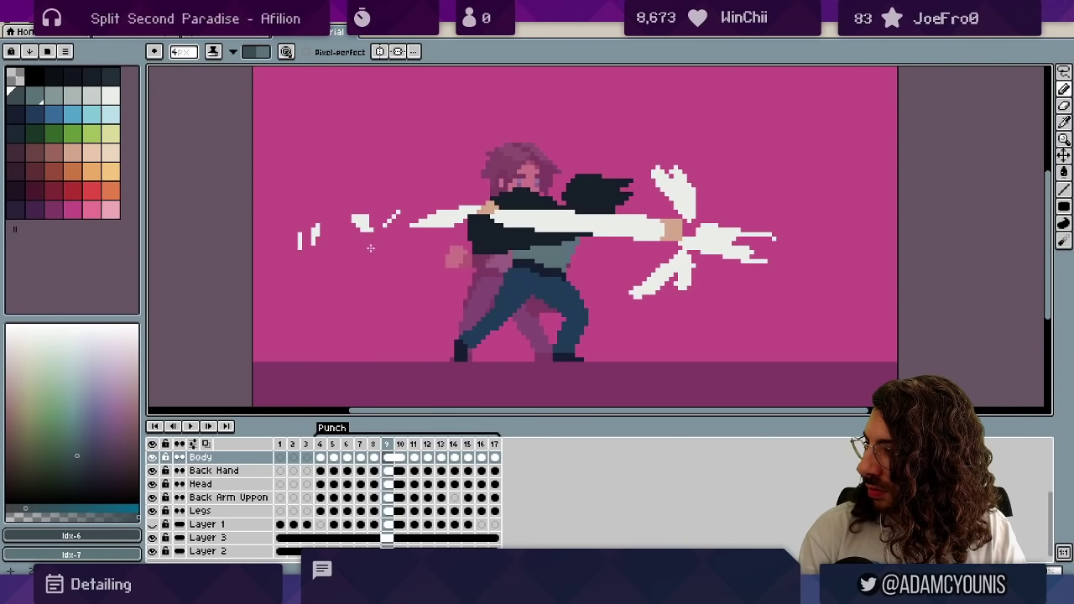
key("Left")
key("Left")
key("Left")
key("Left")
key("Right")
key("Right")
key("Right")
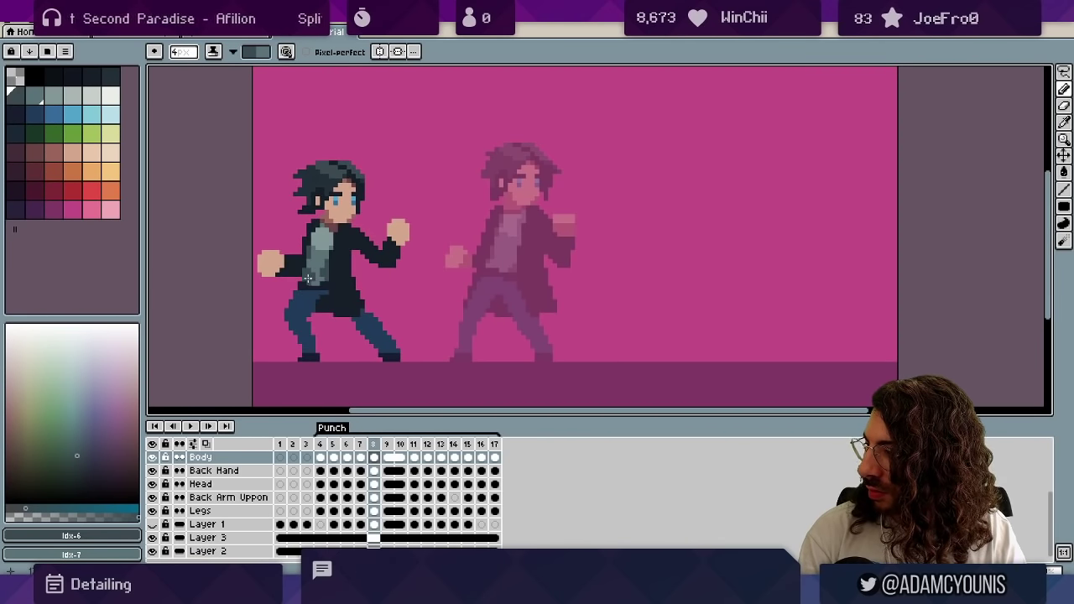
key("Right")
key("Left")
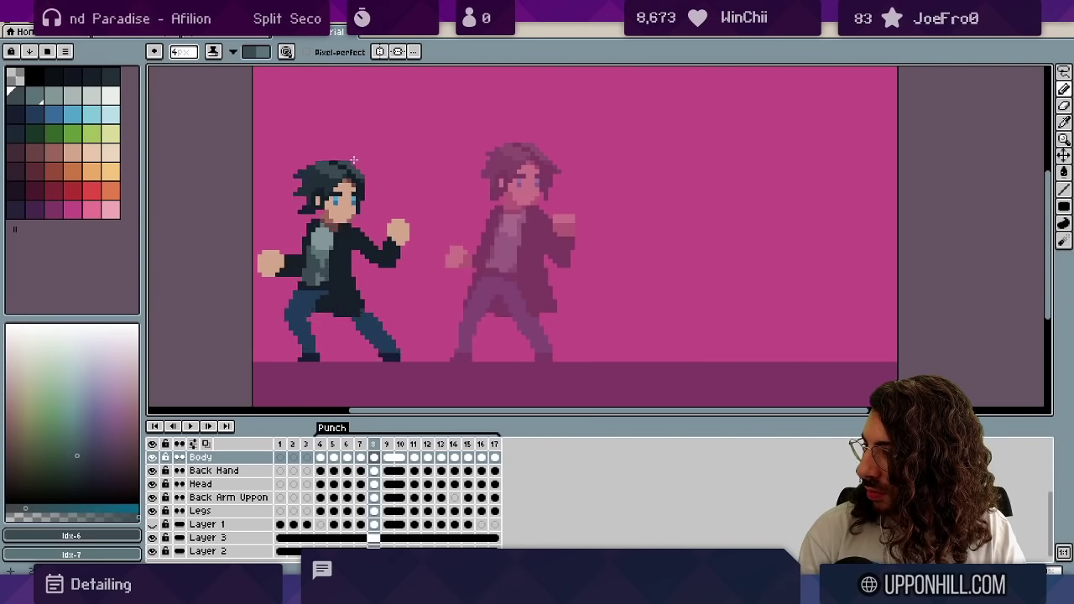
Darken the exposed shirt on the punch pose at frame 9 to grey Idx-6.
key("Right")
key("Right")
key("Left")
key("Left")
key("Right")
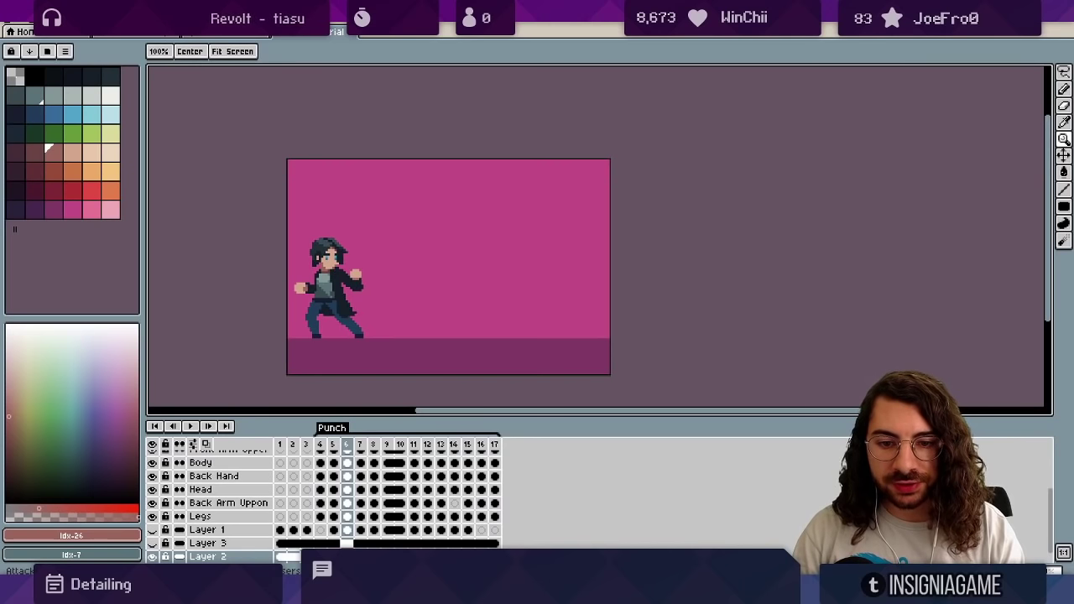
Check the Punch playback, then add a new layer above Head Detail for the dust effect.
key("Right")
key("Right")
key("Right")
key("Return")
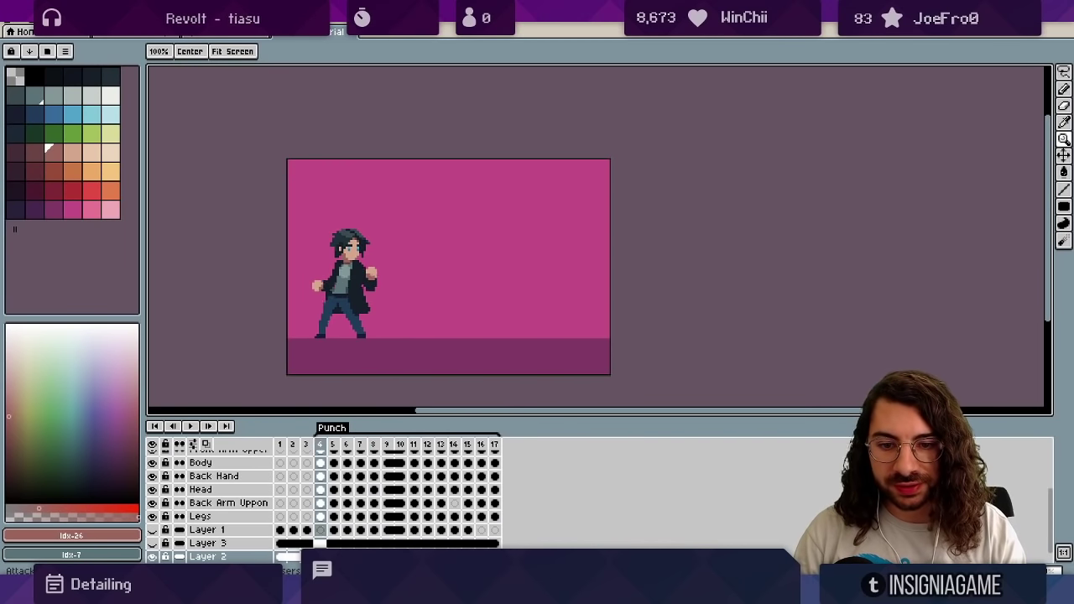
scroll(235, 470, "up", 3)
left_click(232, 456)
key("shift+n")
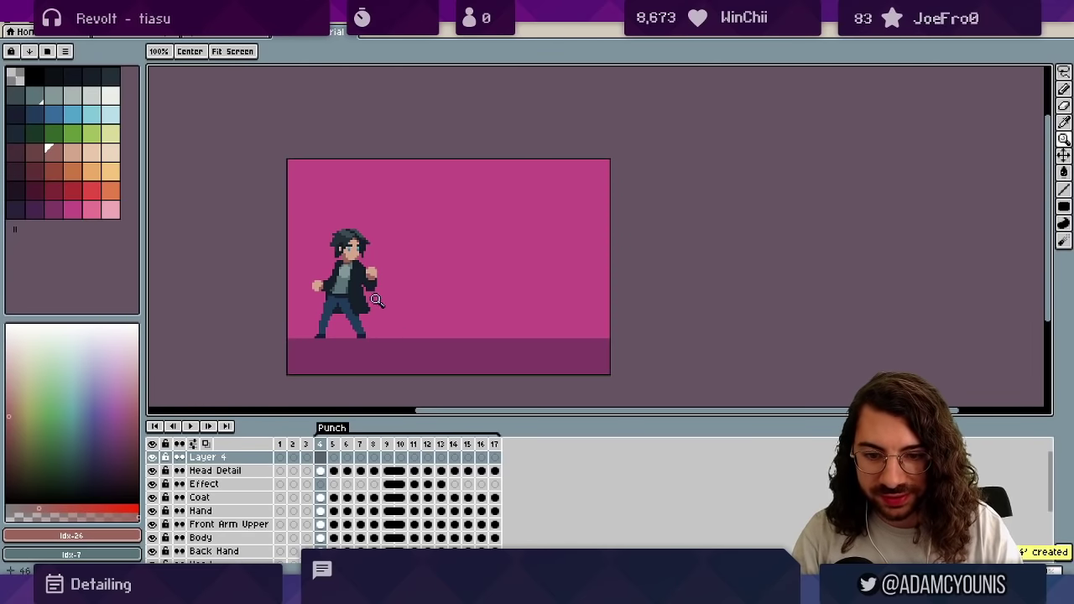
left_click_drag(331, 304, 351, 302)
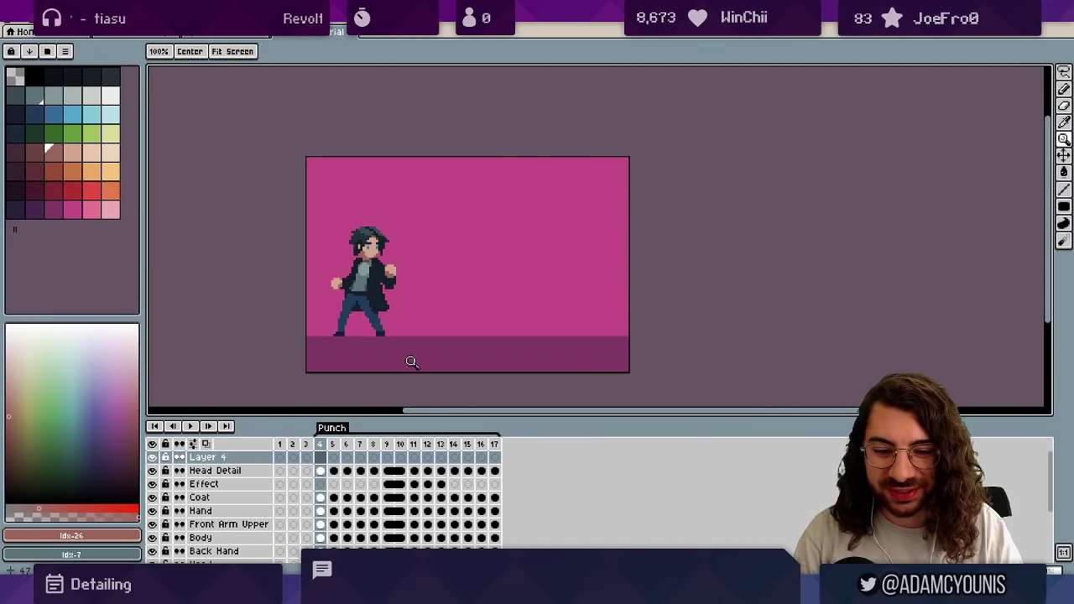
left_click(349, 307)
left_click_drag(362, 330, 347, 317)
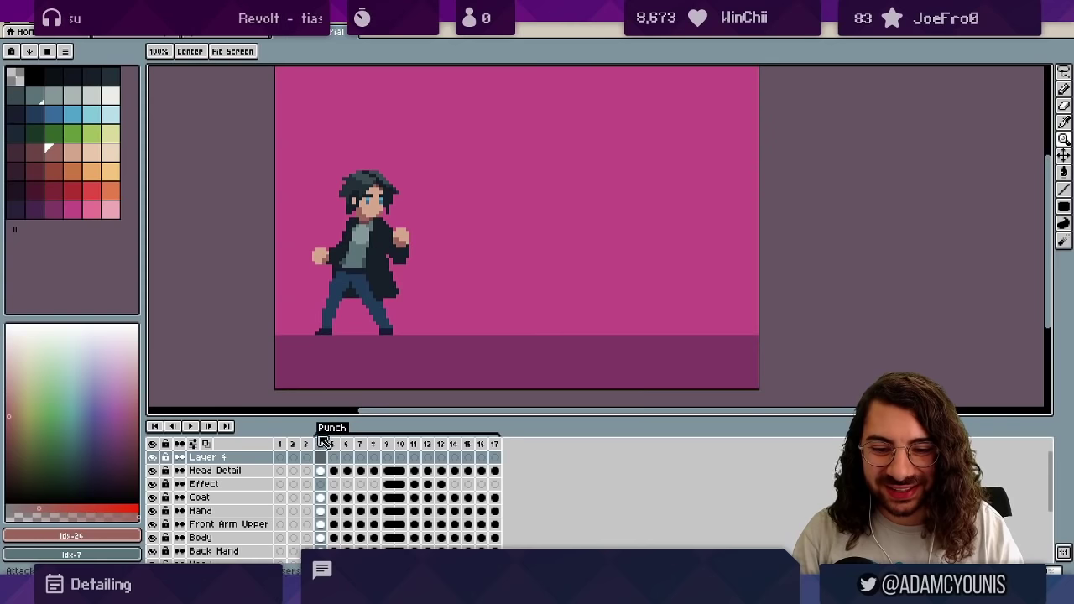
mouse_move(321, 442)
left_mouse_down()
mouse_move(387, 447)
mouse_move(318, 446)
left_mouse_up()
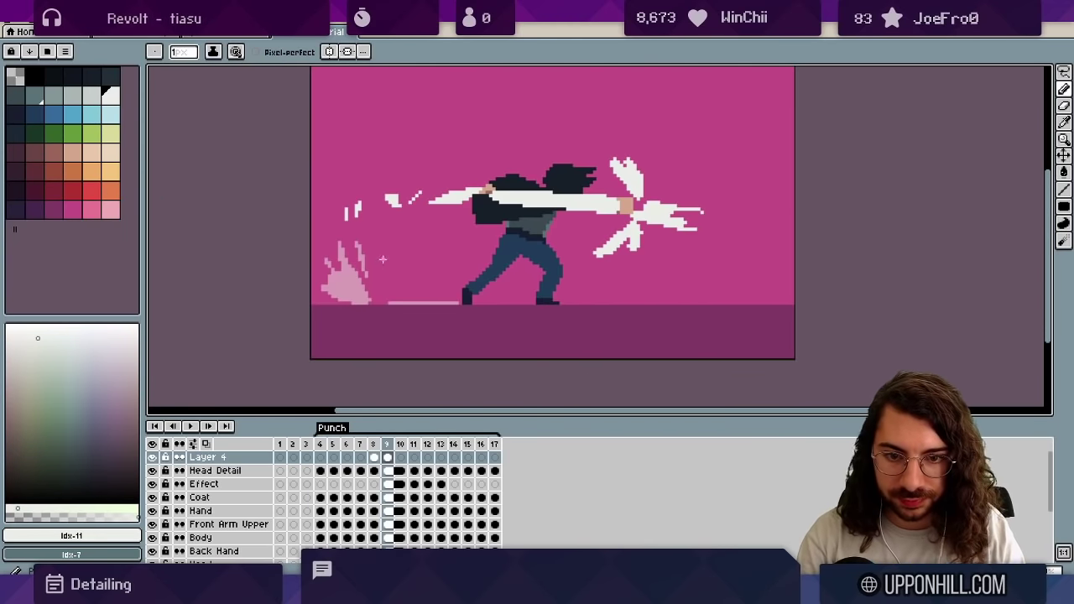
Turn on onion skinning and continue the translucent off-white Idx-11 dust effect on Layer 4 from frame 10 onward.
key("Right")
left_click(194, 444)
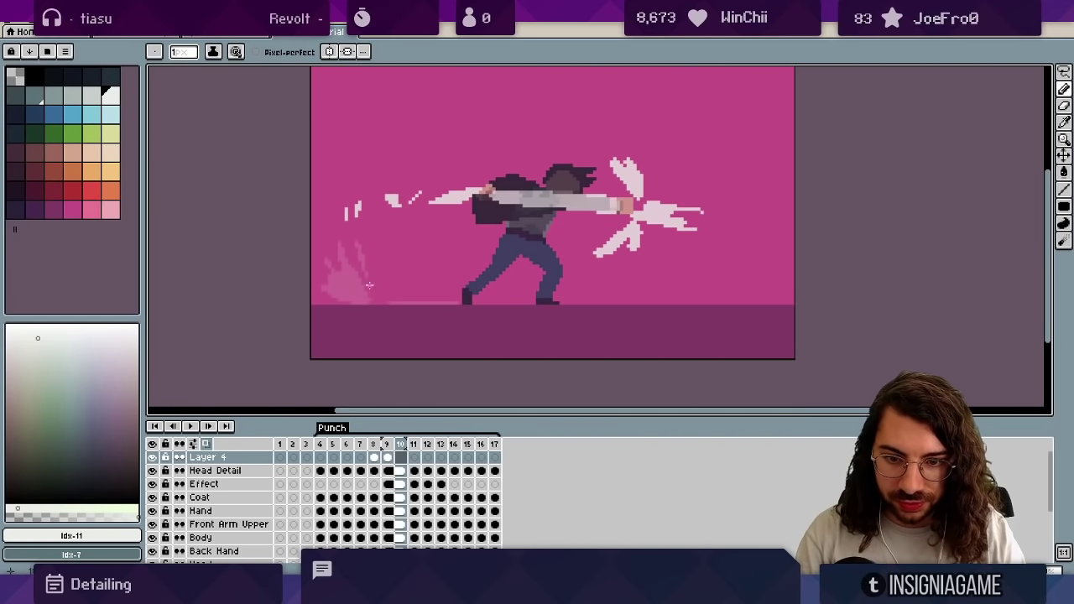
key("Left")
key("Right")
key("Right")
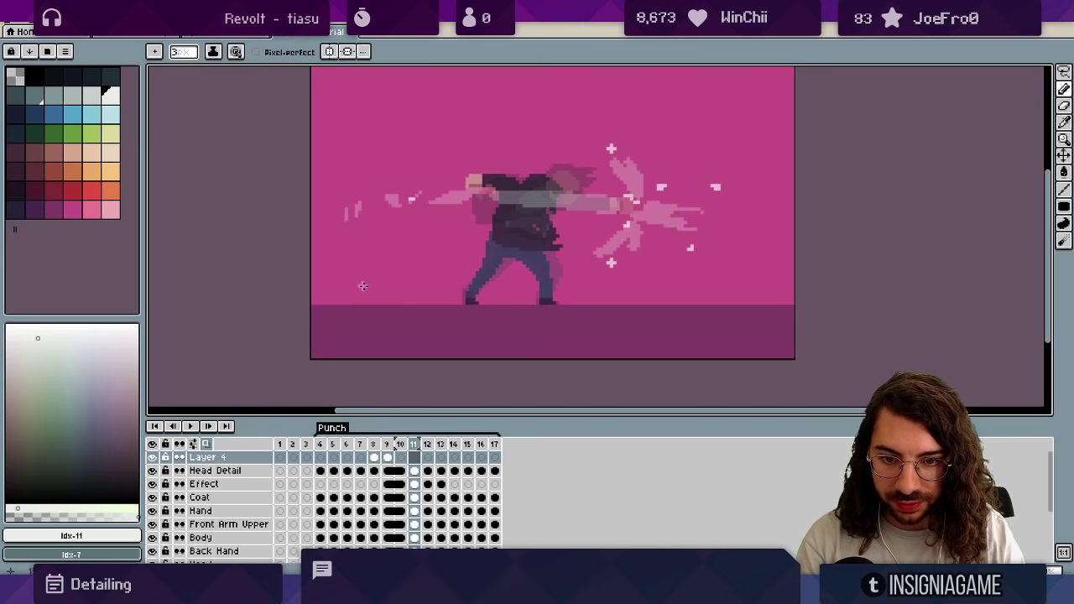
key("Left")
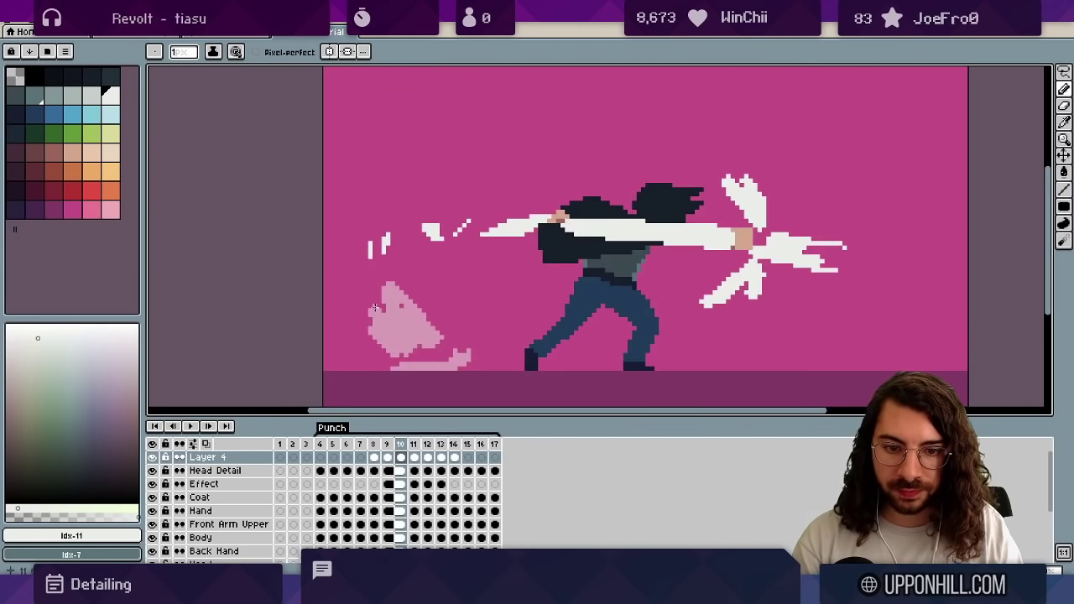
Erase part of the dust cloud's underside on frame 10 of Layer 4 with a 3 px eraser.
key("Left")
key("Right")
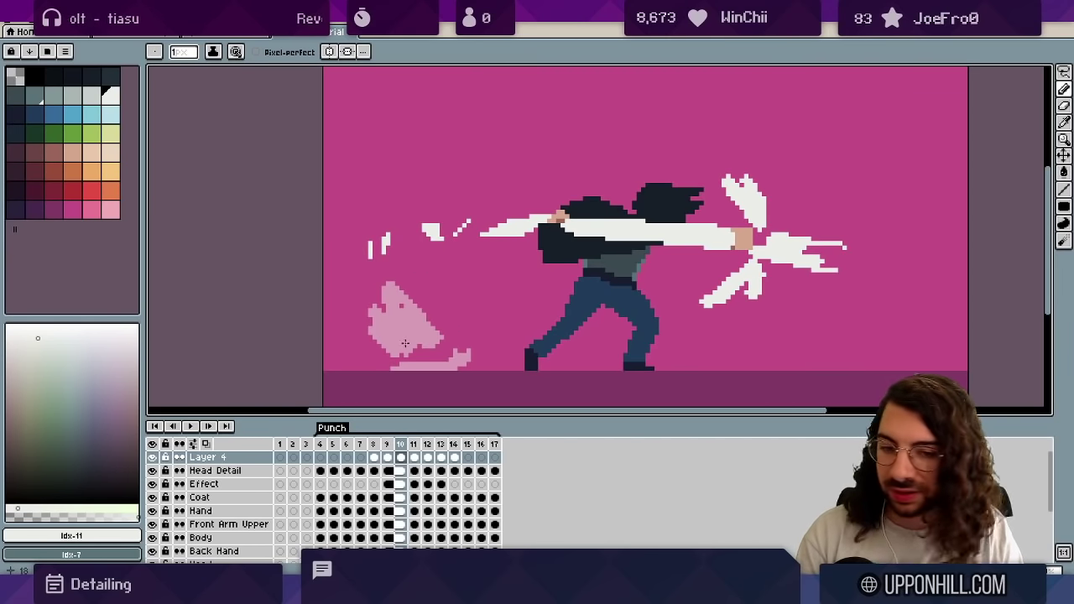
key("b")
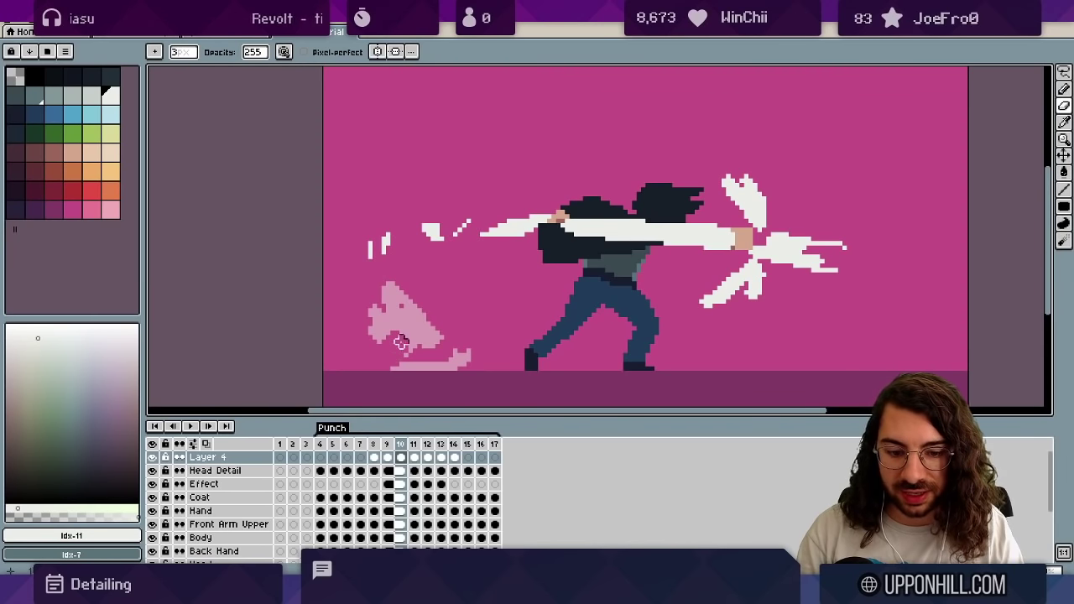
key("Right")
key("e")
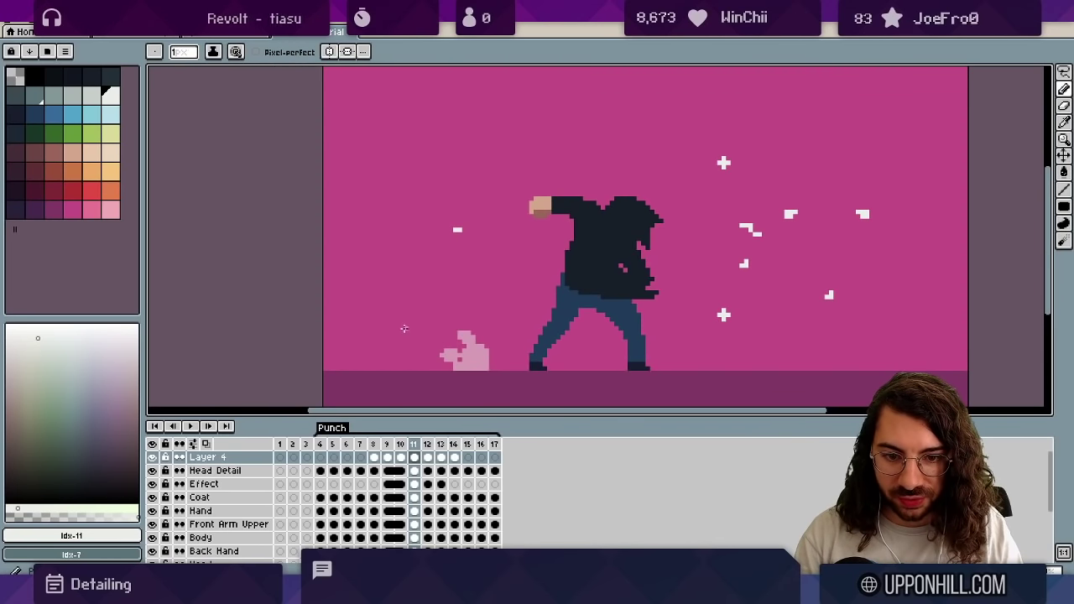
key("Left")
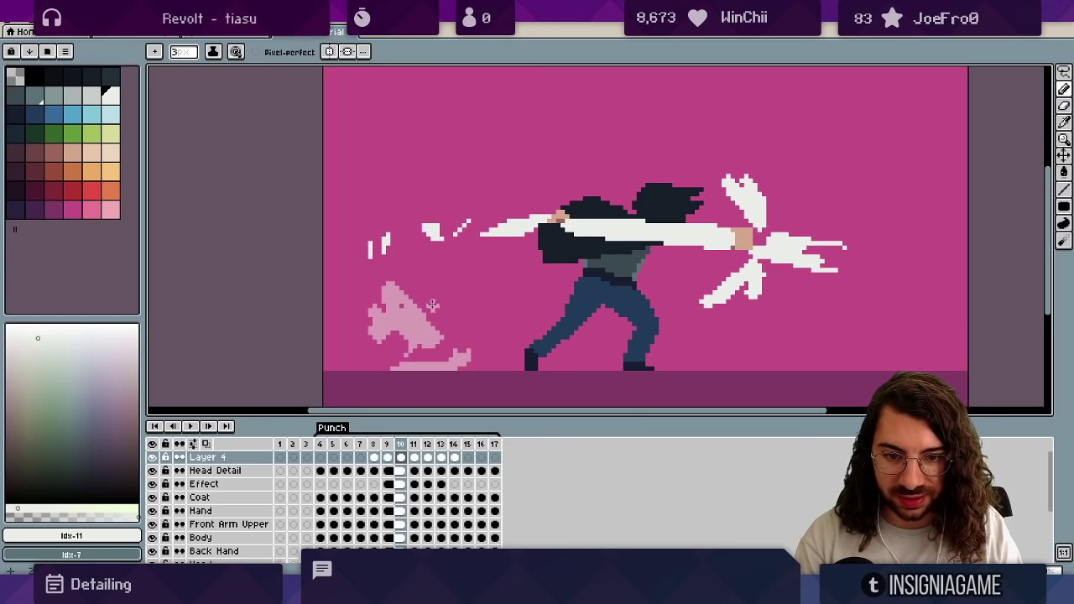
Paint two small dust puffs behind the ground dust on frame 11 of Layer 4 with a 3 px pencil.
key("Right")
left_click_drag(394, 317, 382, 339)
left_click_drag(401, 295, 413, 301)
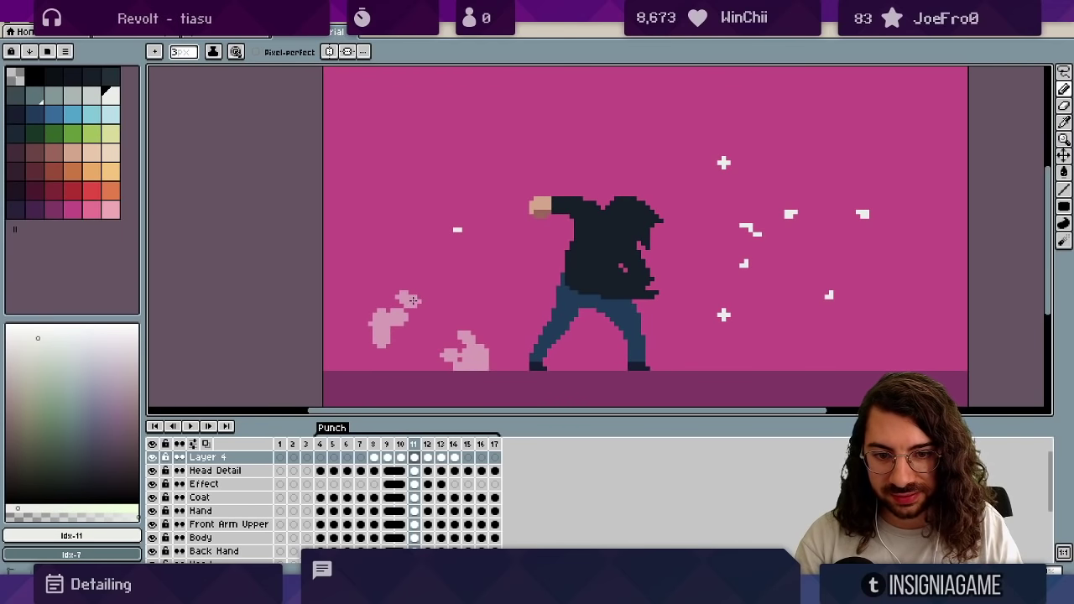
Compare the dust across neighbouring frames and carve the frame 10 cloud's upper edge into a thinner, curved wisp.
key("Left")
key("Left")
key("Left")
key("Right")
key("Right")
key("Left")
key("Left")
key("Right")
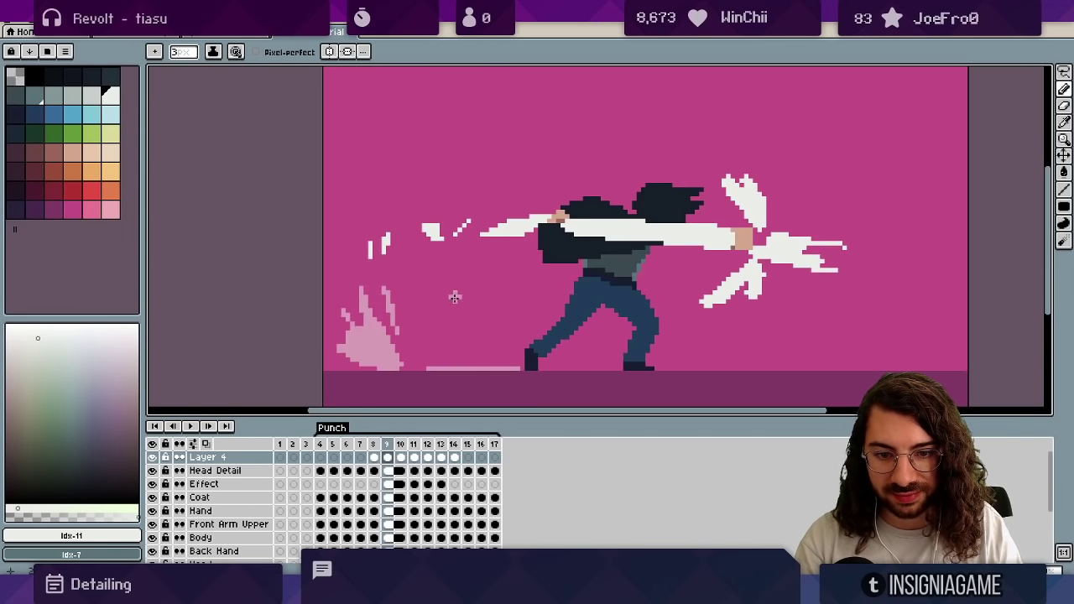
key("Right")
key("b")
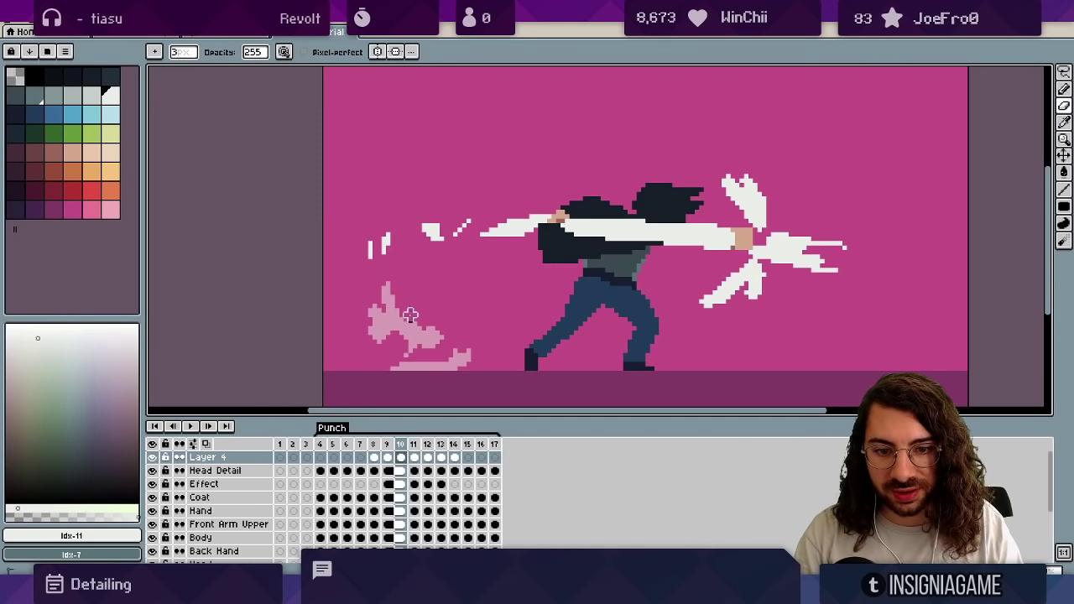
Enlarge the dust burst on frame 9 of Layer 4 into a rounded, curling cloud and trim its outer edge.
key("b")
key("Left")
key("Left")
key("Right")
key("Right")
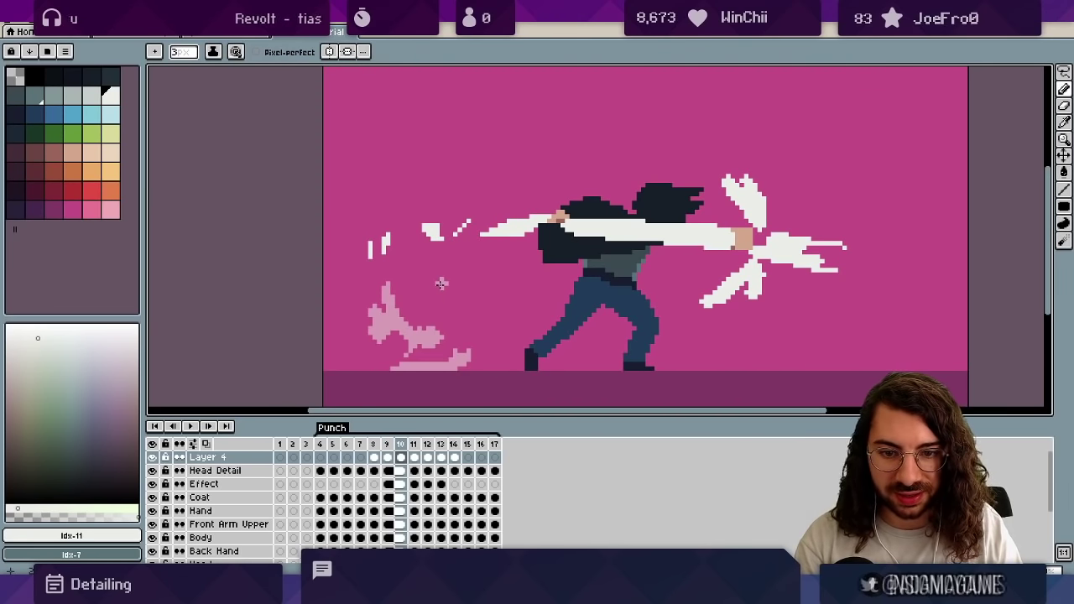
key("Left")
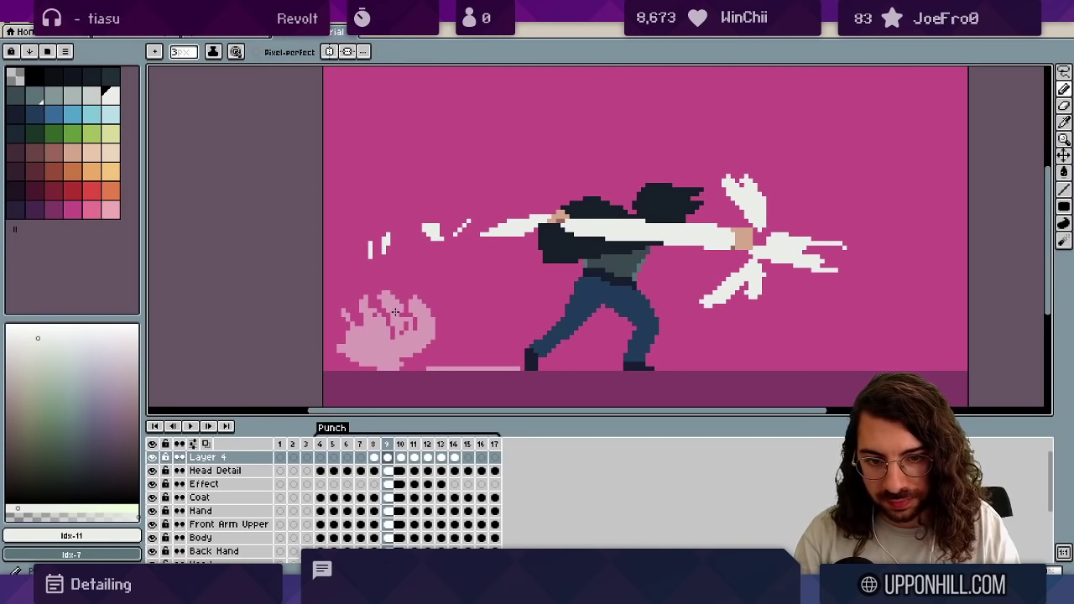
key("b")
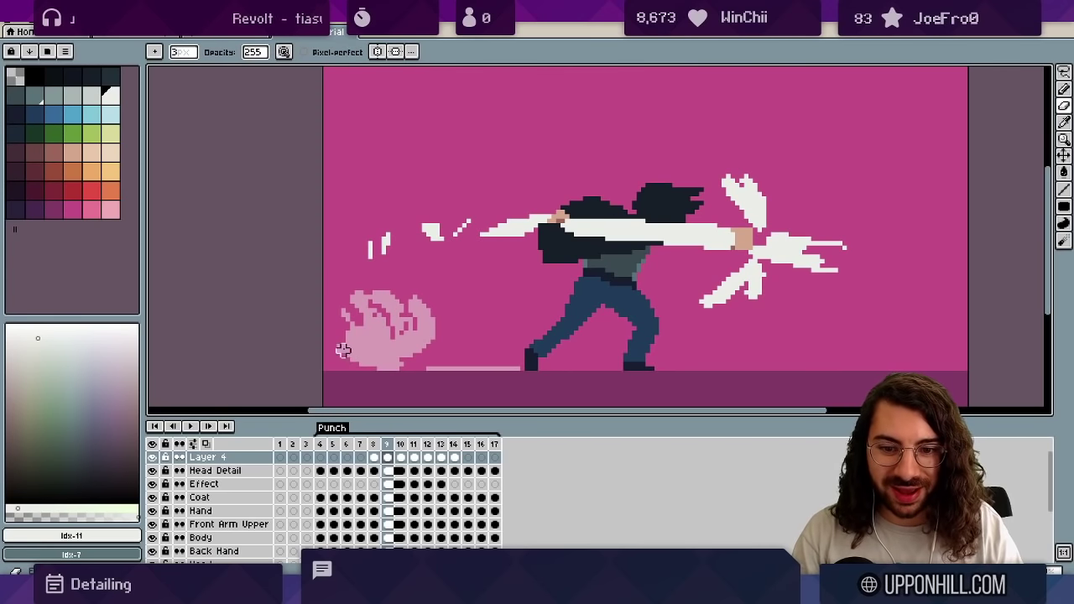
Draw thin dust wisps on frame 12 of Layer 4 with a 1 px pencil and play back the animation.
key("Return")
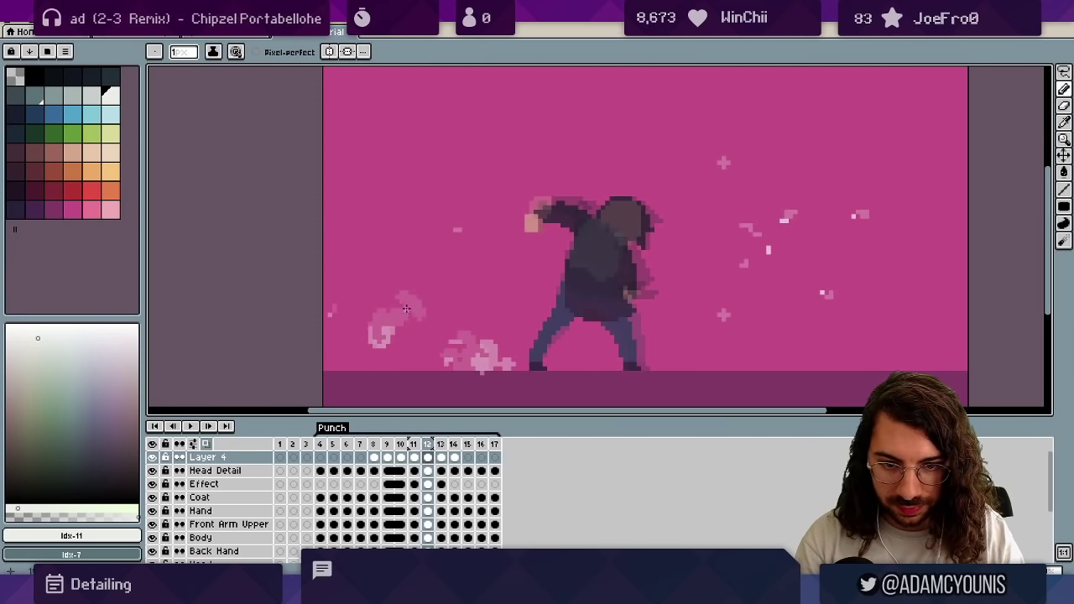
left_click_drag(412, 315, 424, 311)
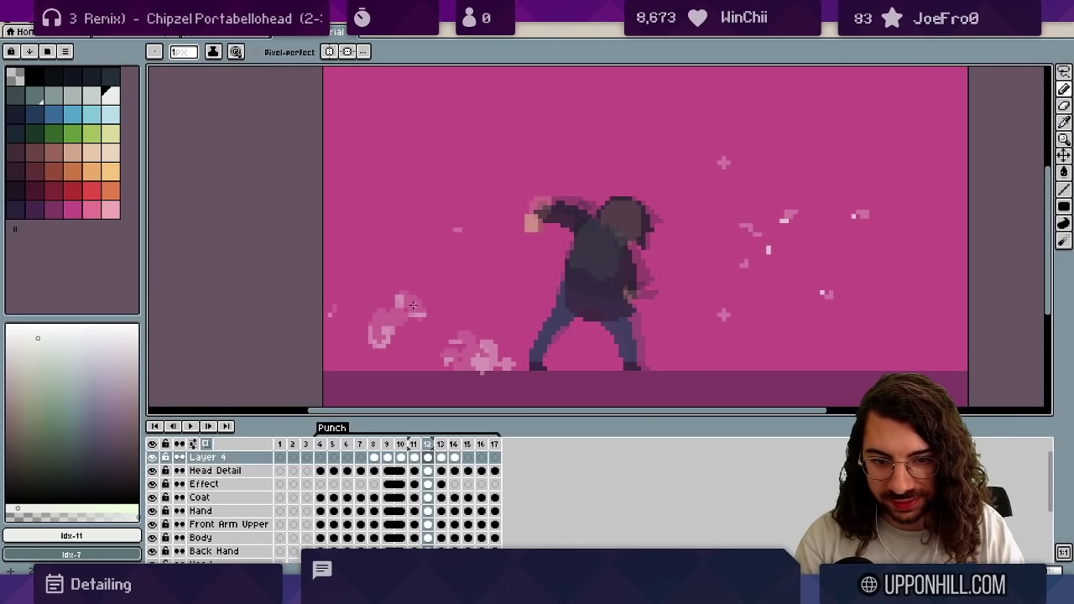
key("Right")
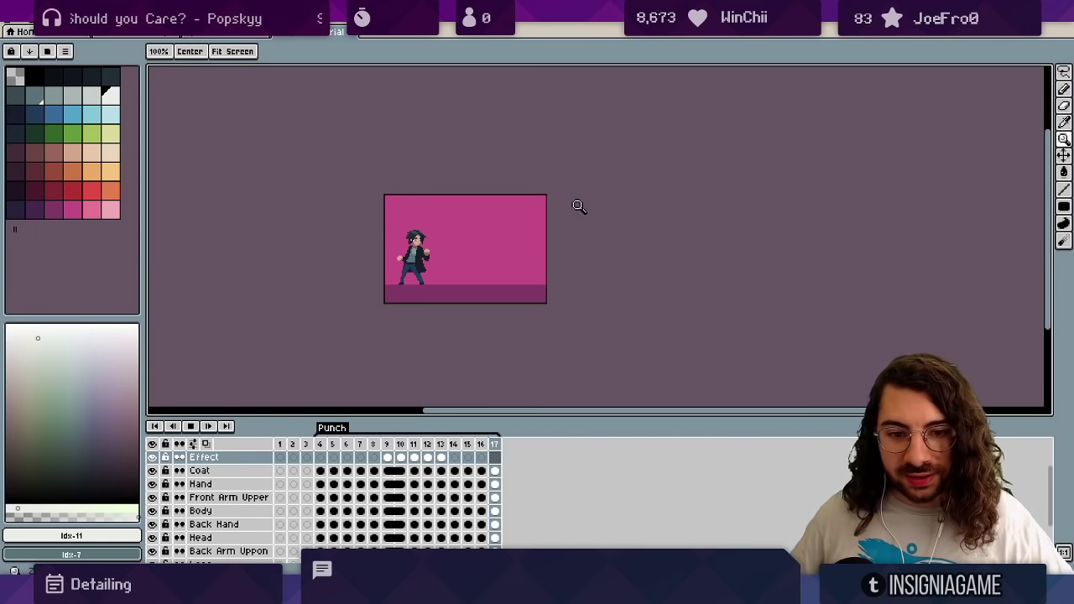
scroll(578, 206, "up", 2)
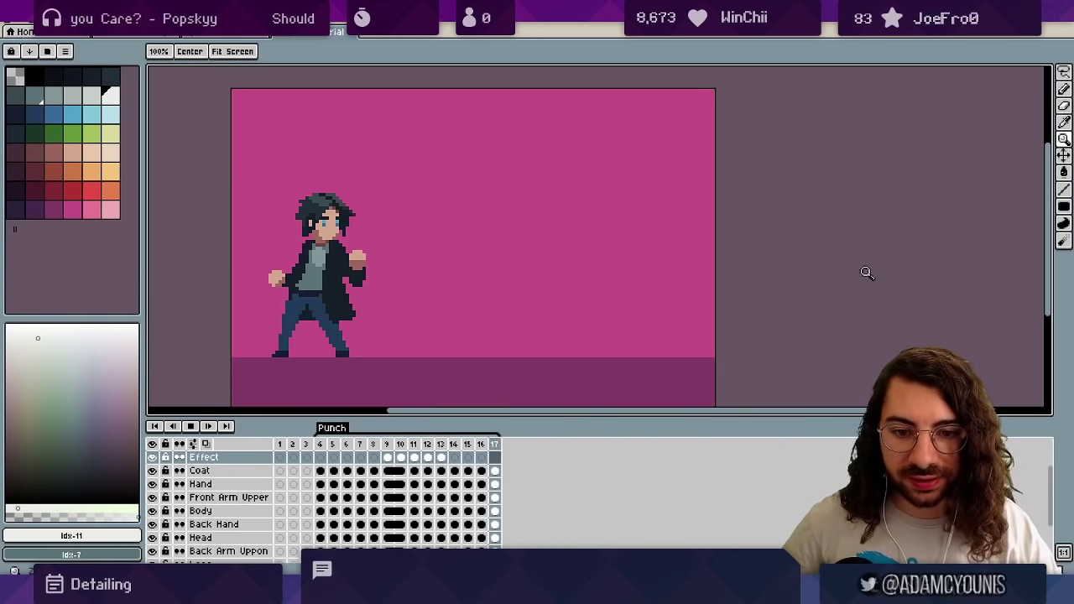